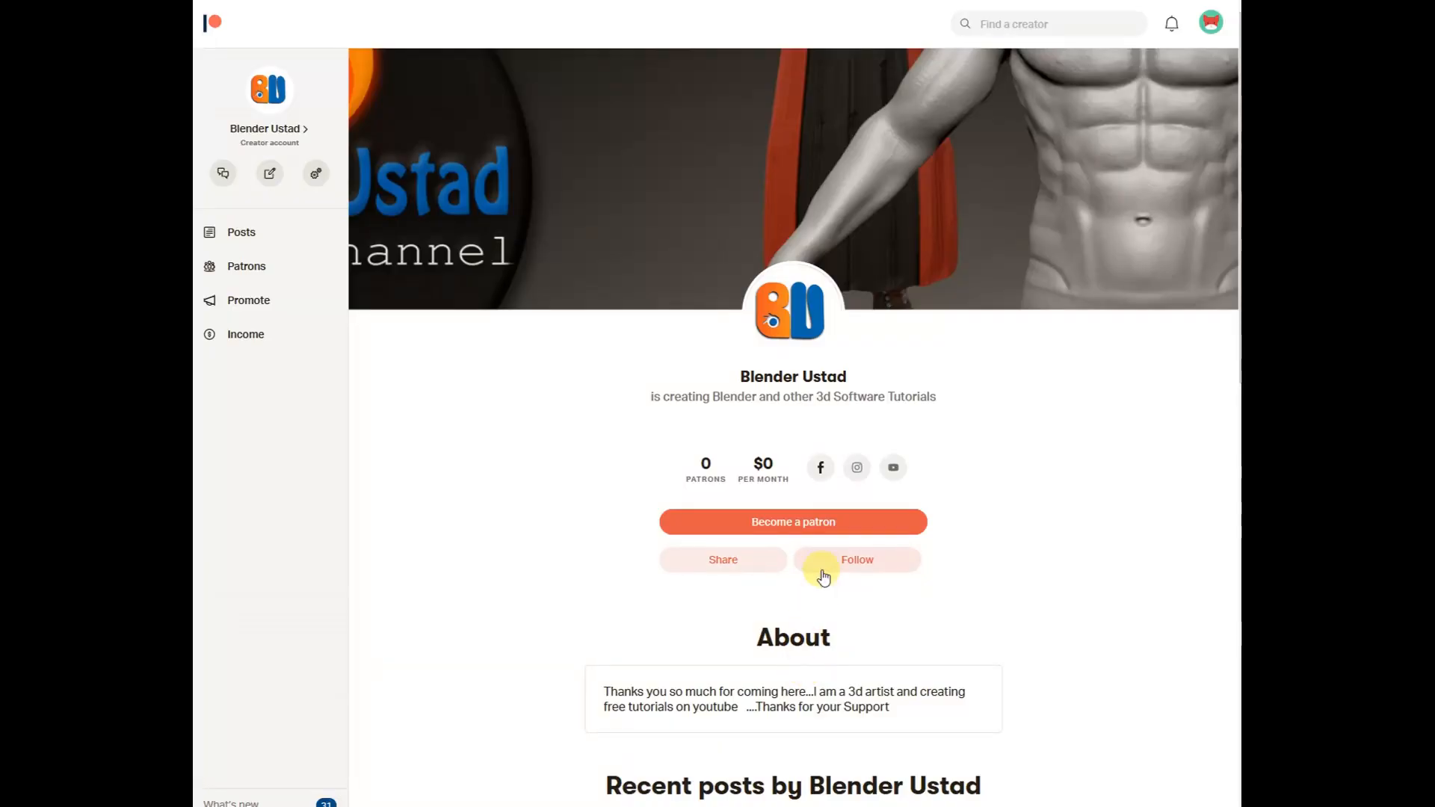
{"action": "scroll", "coordinate": [821, 553], "scroll_direction": "down", "scroll_amount": 5}
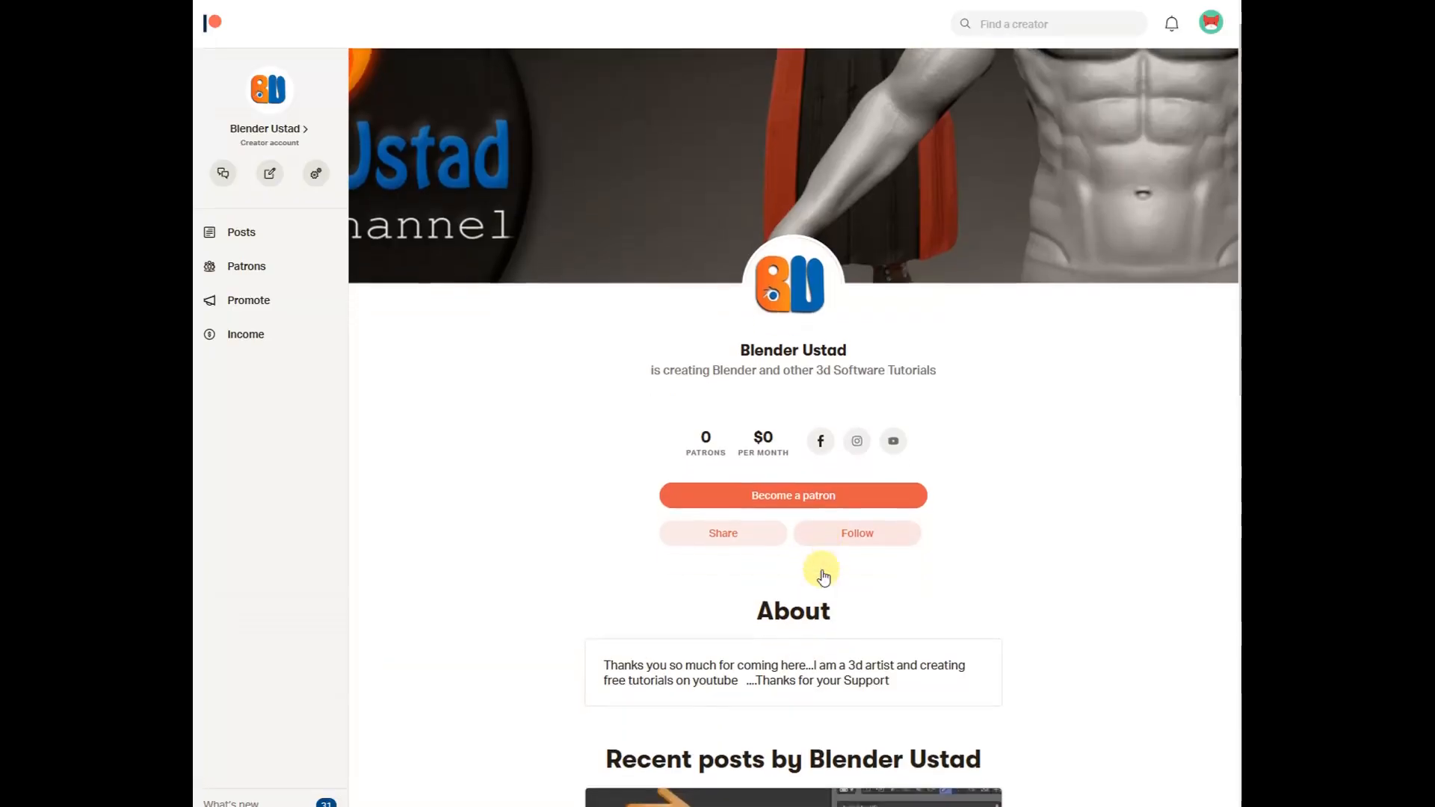
{"action": "scroll", "coordinate": [680, 369], "scroll_direction": "up", "scroll_amount": 5}
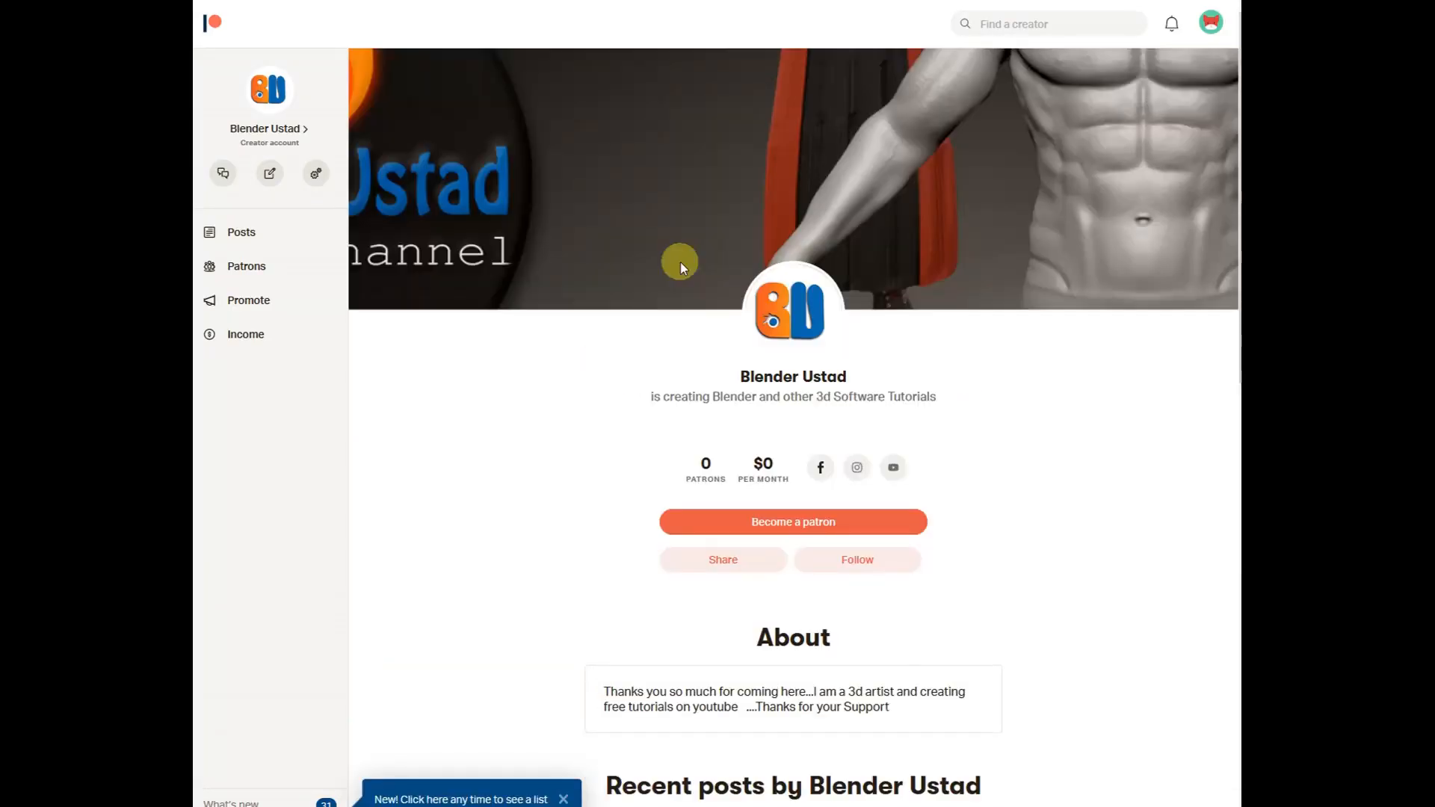
{"action": "scroll", "coordinate": [515, 358], "scroll_direction": "down", "scroll_amount": 2}
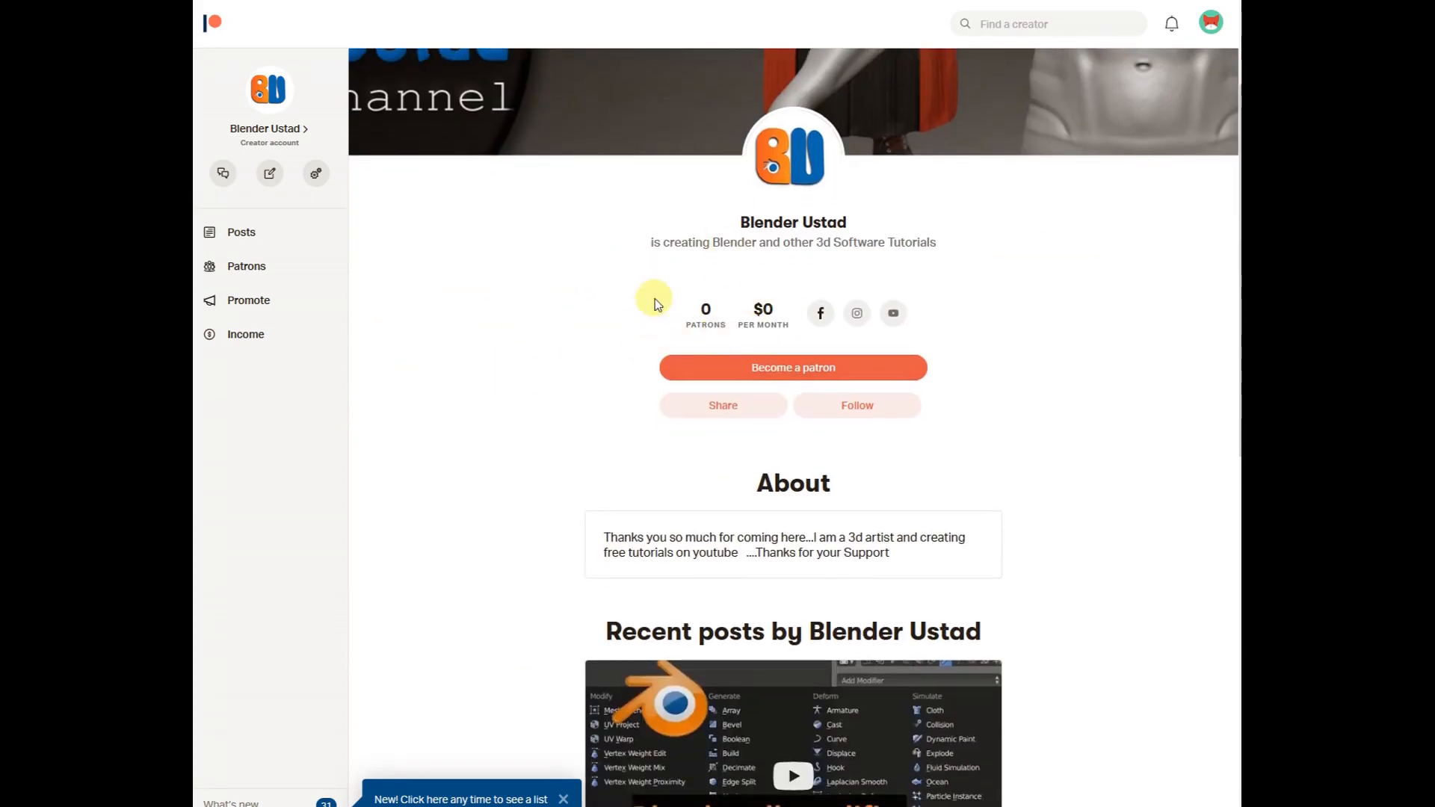
{"action": "scroll", "coordinate": [642, 457], "scroll_direction": "down", "scroll_amount": 2}
{"action": "scroll", "coordinate": [641, 457], "scroll_direction": "down", "scroll_amount": 2}
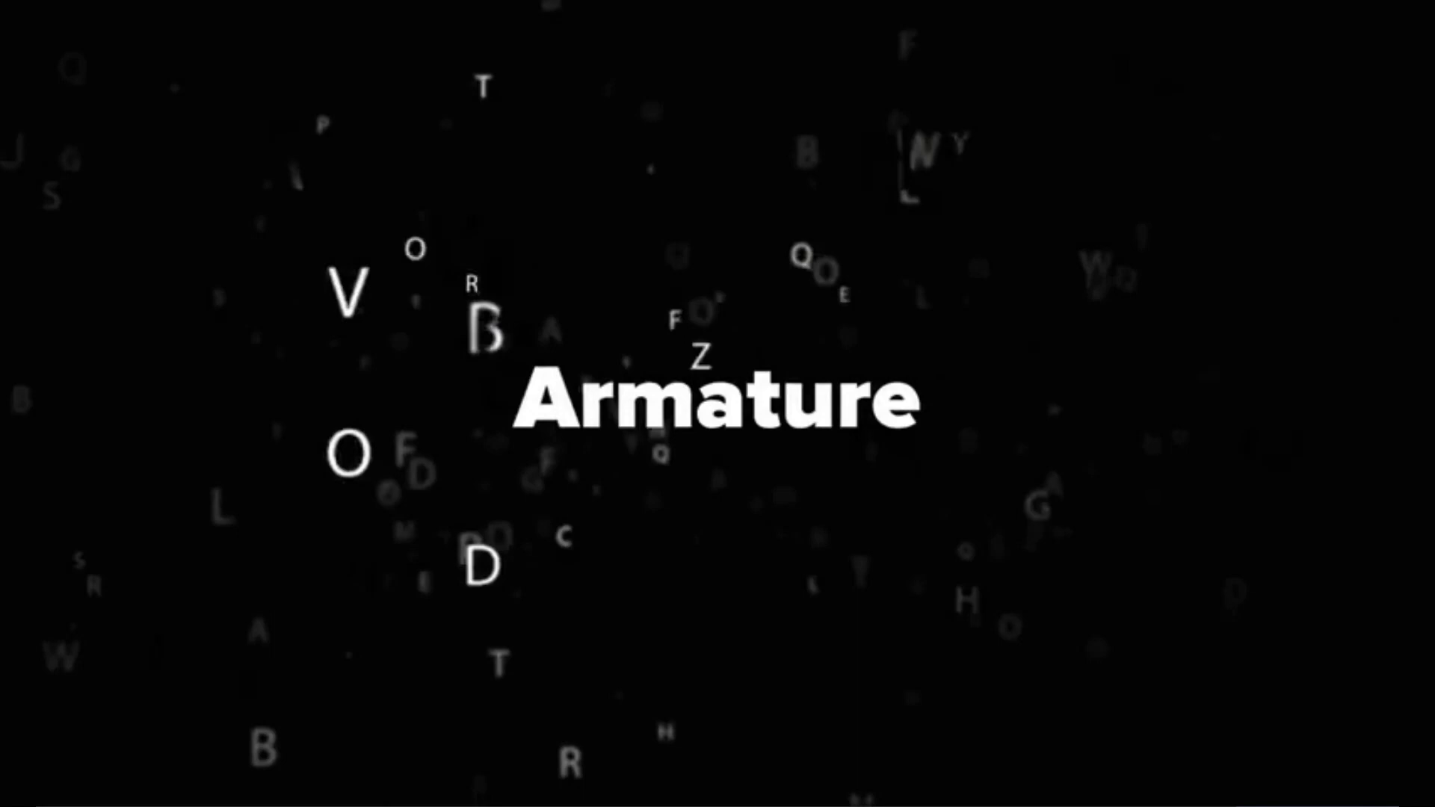
Add an armature to the scene at the default cube's position.
{"action": "left_click", "coordinate": [604, 383]}
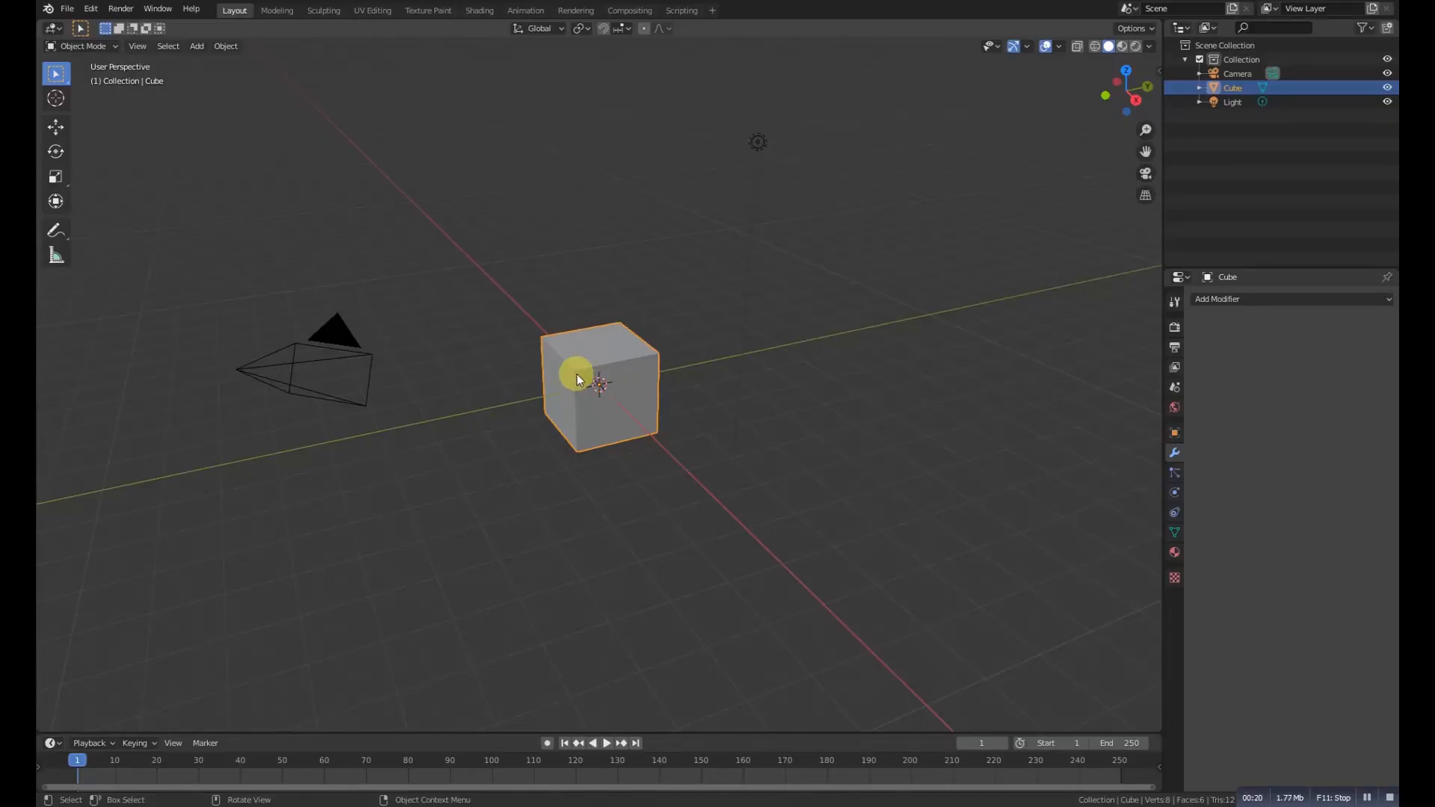
{"action": "mouse_move", "coordinate": [576, 373]}
{"action": "middle_mouse_down"}
{"action": "mouse_move", "coordinate": [640, 368]}
{"action": "mouse_move", "coordinate": [550, 359]}
{"action": "mouse_move", "coordinate": [640, 343]}
{"action": "mouse_move", "coordinate": [625, 349]}
{"action": "mouse_move", "coordinate": [641, 402]}
{"action": "mouse_move", "coordinate": [616, 403]}
{"action": "mouse_move", "coordinate": [508, 340]}
{"action": "mouse_move", "coordinate": [500, 368]}
{"action": "mouse_move", "coordinate": [575, 383]}
{"action": "middle_mouse_up"}
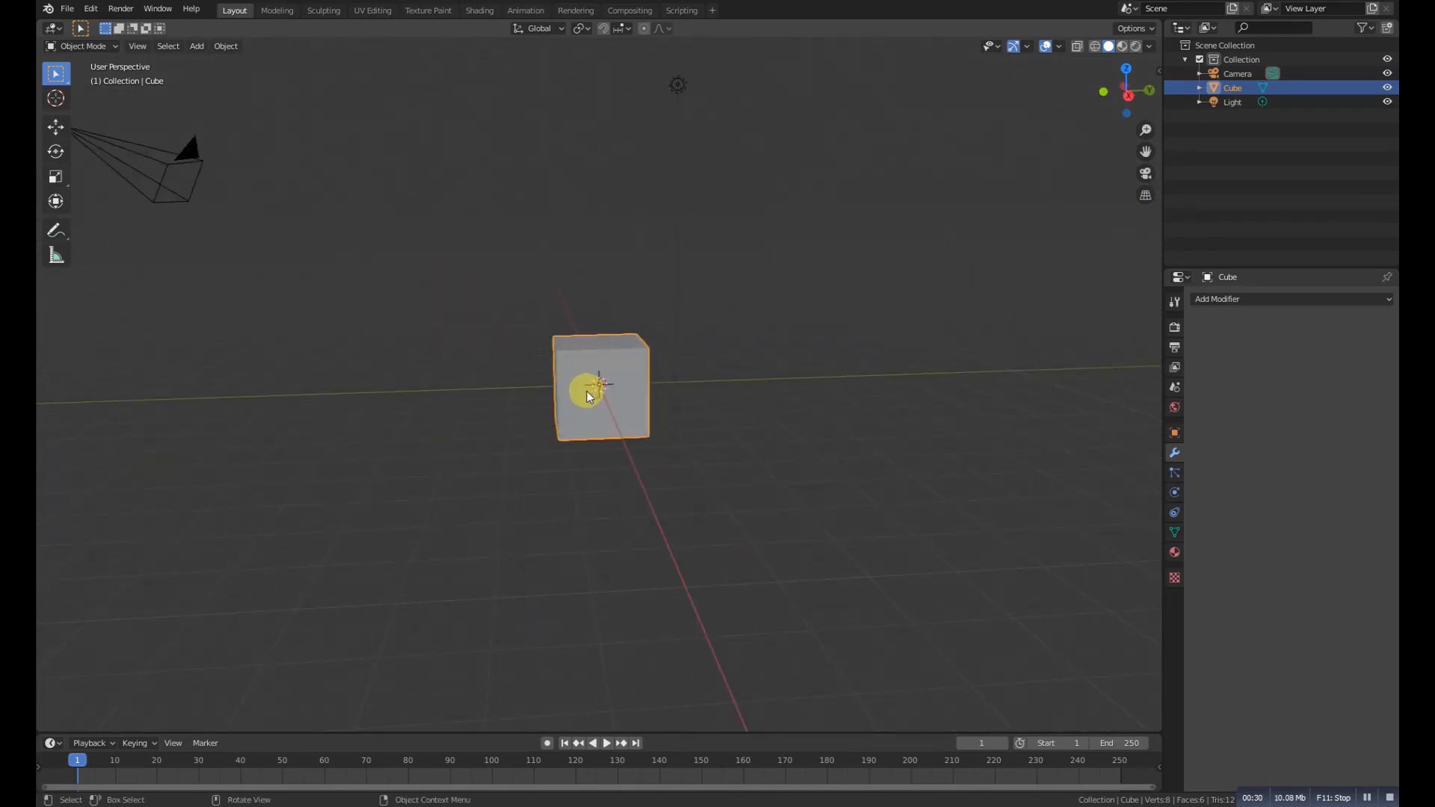
{"action": "key", "text": "shift+a"}
{"action": "mouse_move", "coordinate": [586, 392]}
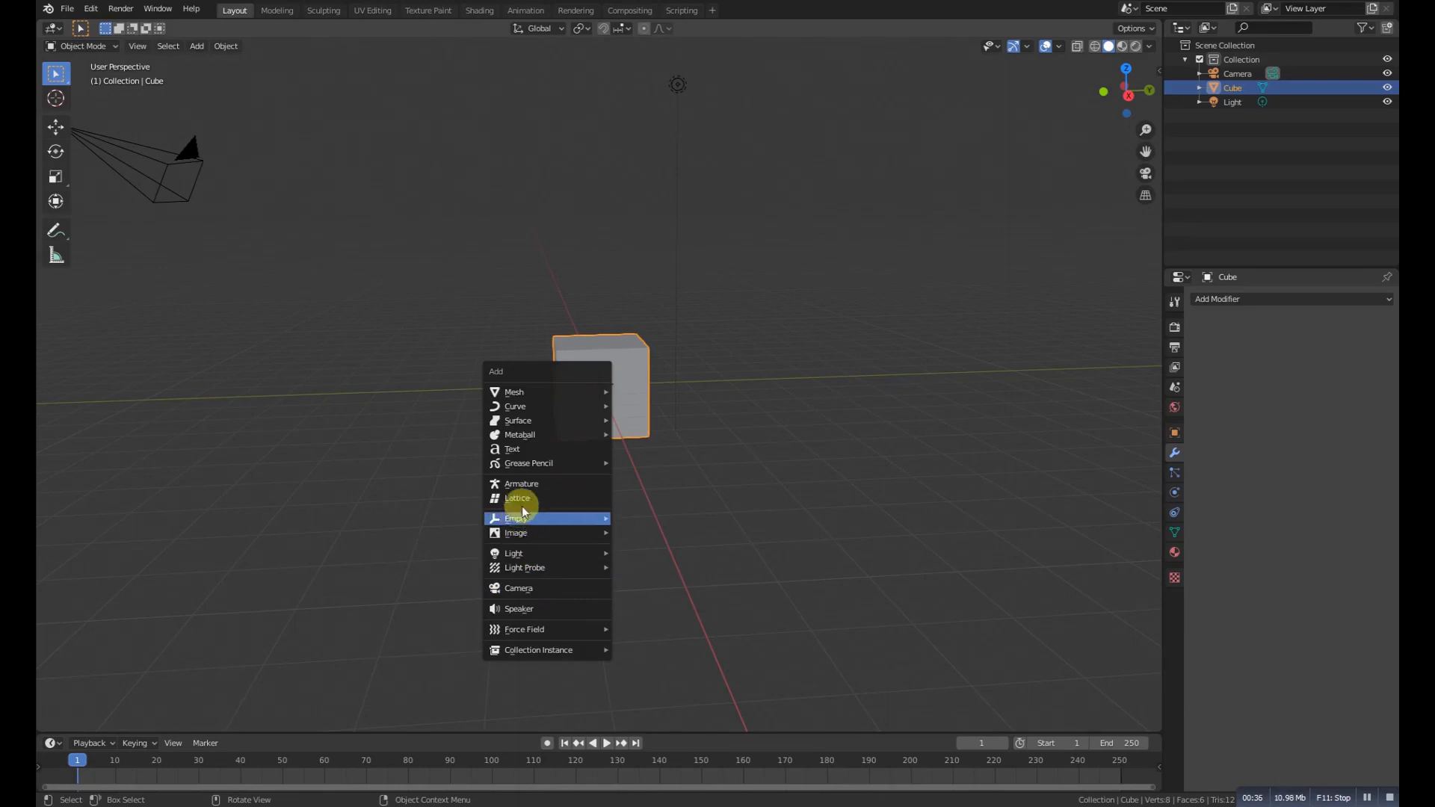
{"action": "left_click", "coordinate": [532, 482]}
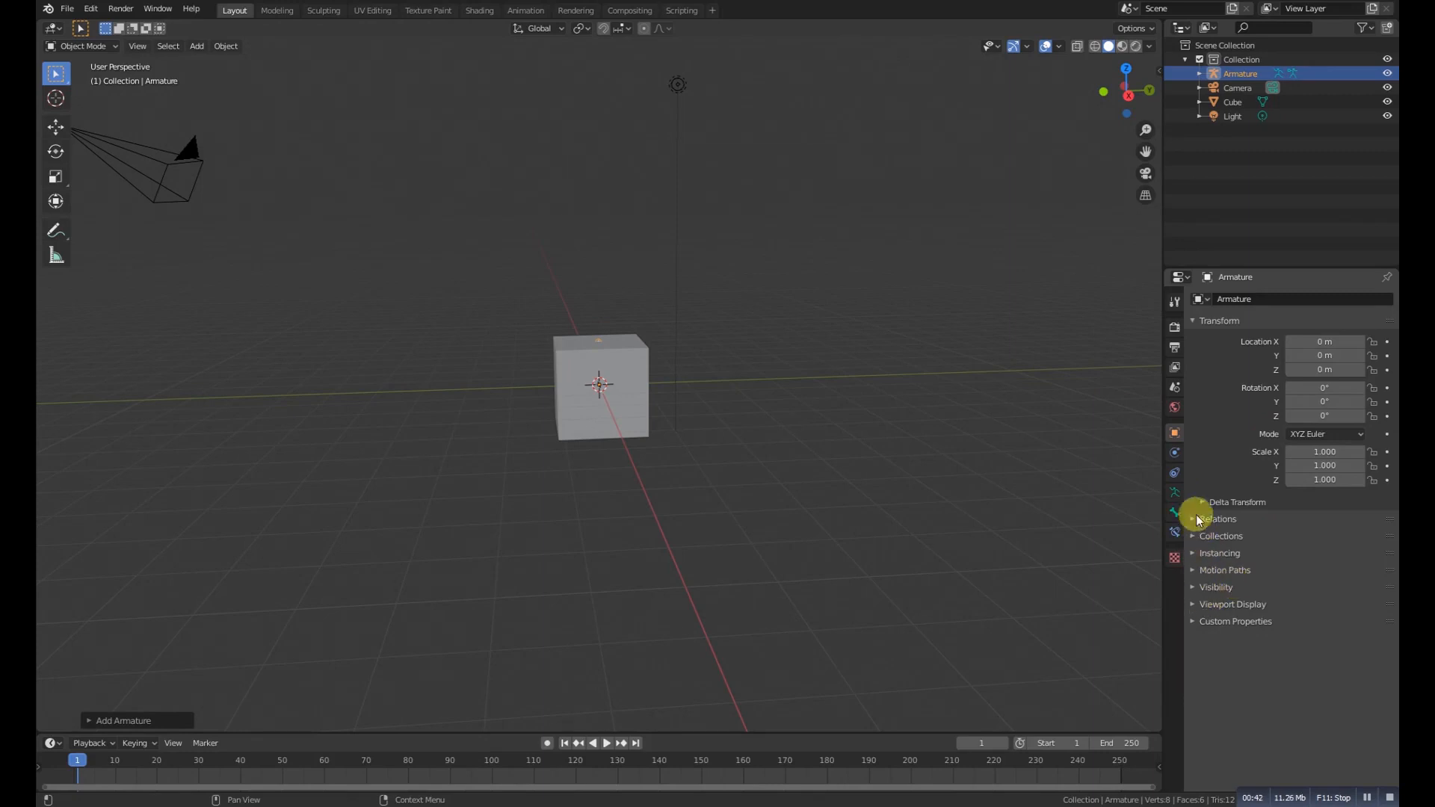
Enable In Front in the armature's viewport display settings so the bone draws over the cube.
{"action": "left_click", "coordinate": [1174, 492]}
{"action": "left_click", "coordinate": [1174, 512]}
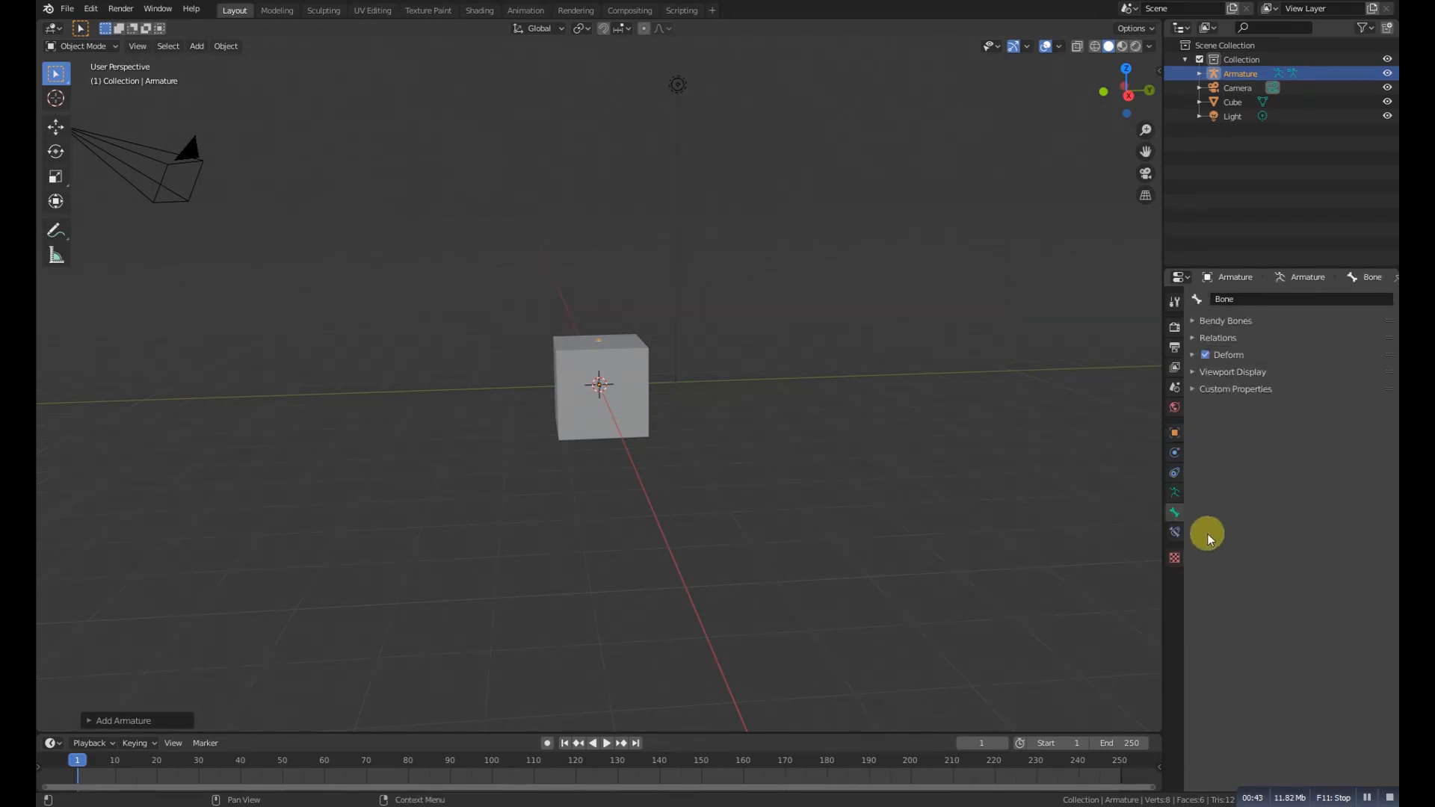
{"action": "left_click", "coordinate": [1174, 532]}
{"action": "left_click", "coordinate": [1175, 512]}
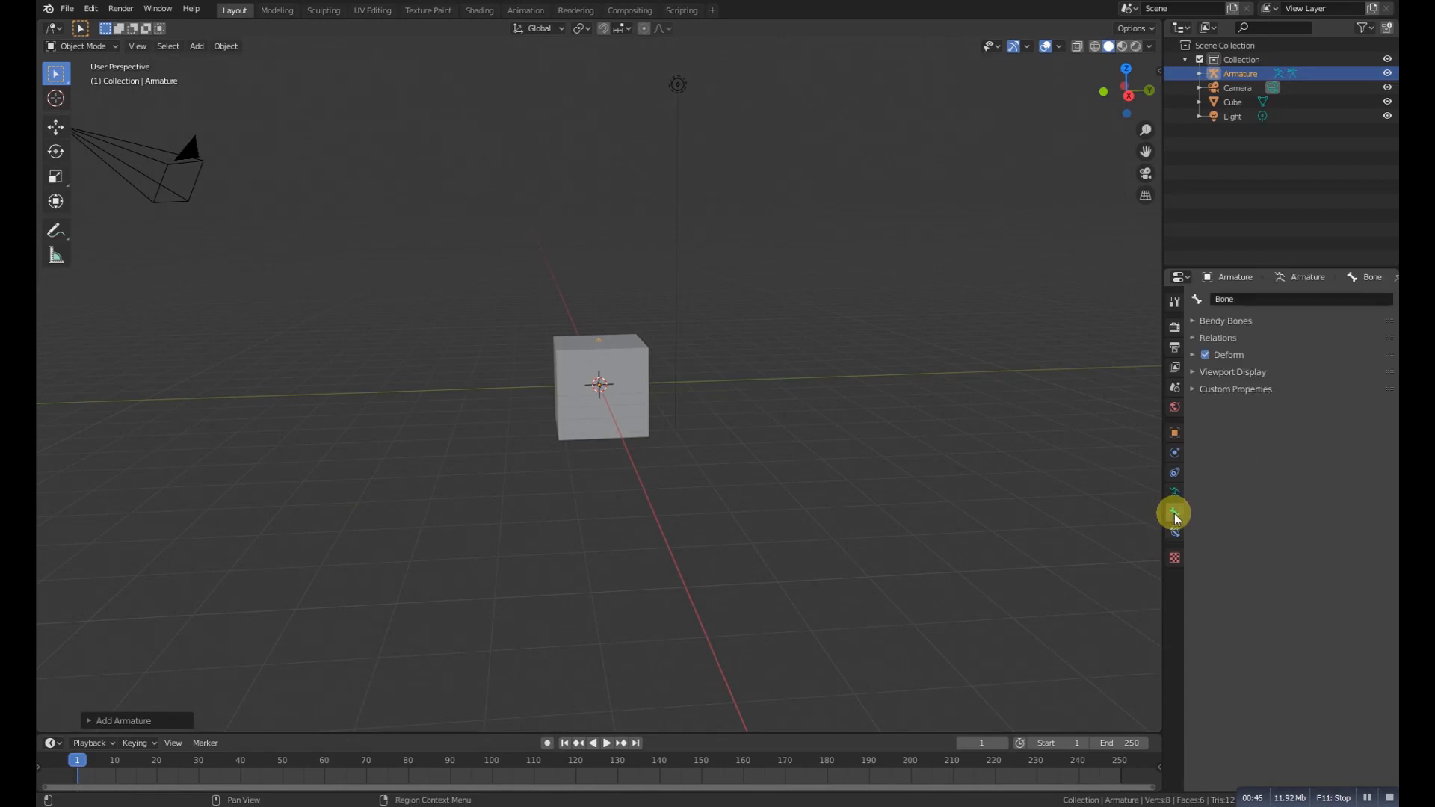
{"action": "left_click", "coordinate": [1175, 492]}
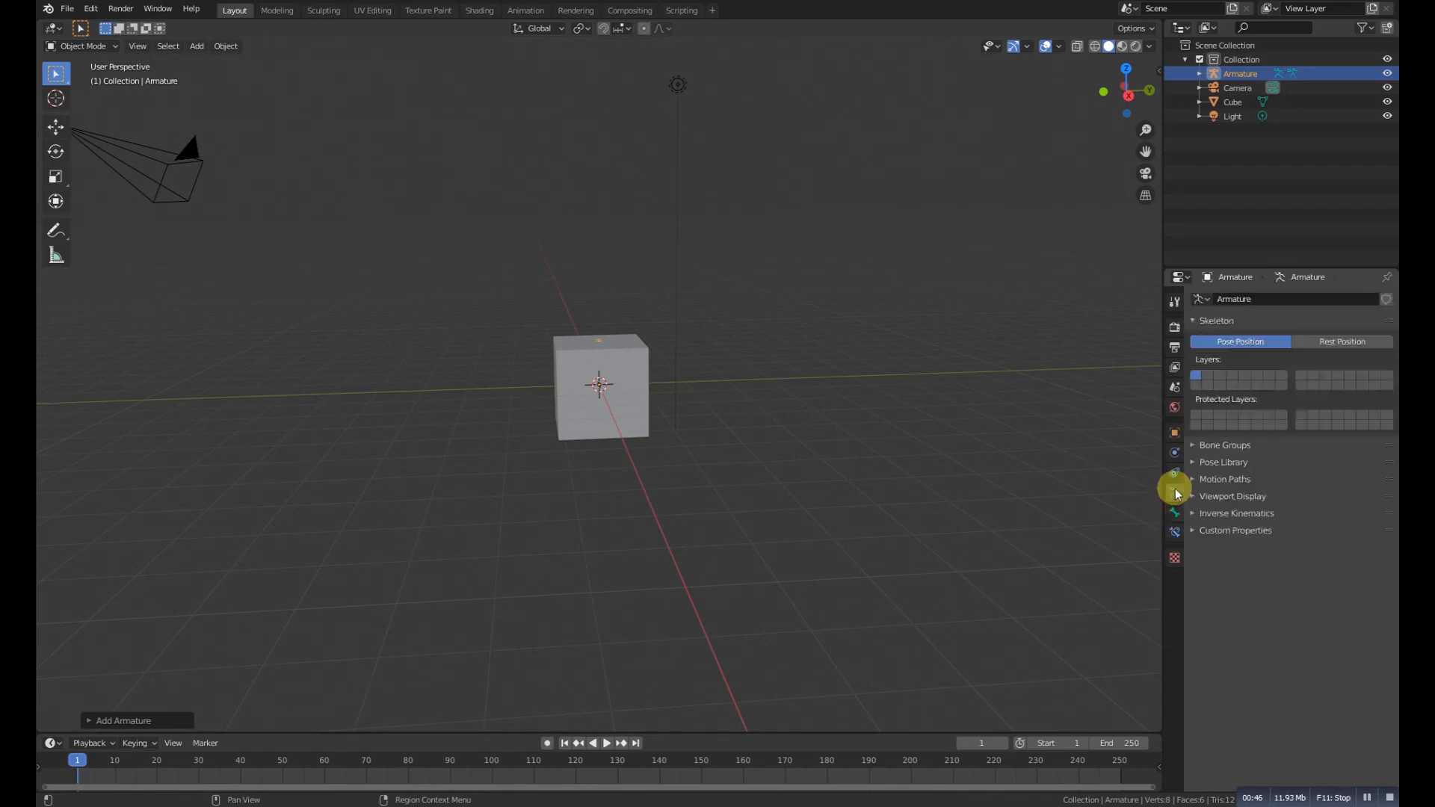
{"action": "left_click", "coordinate": [1218, 496]}
{"action": "left_click", "coordinate": [1373, 535]}
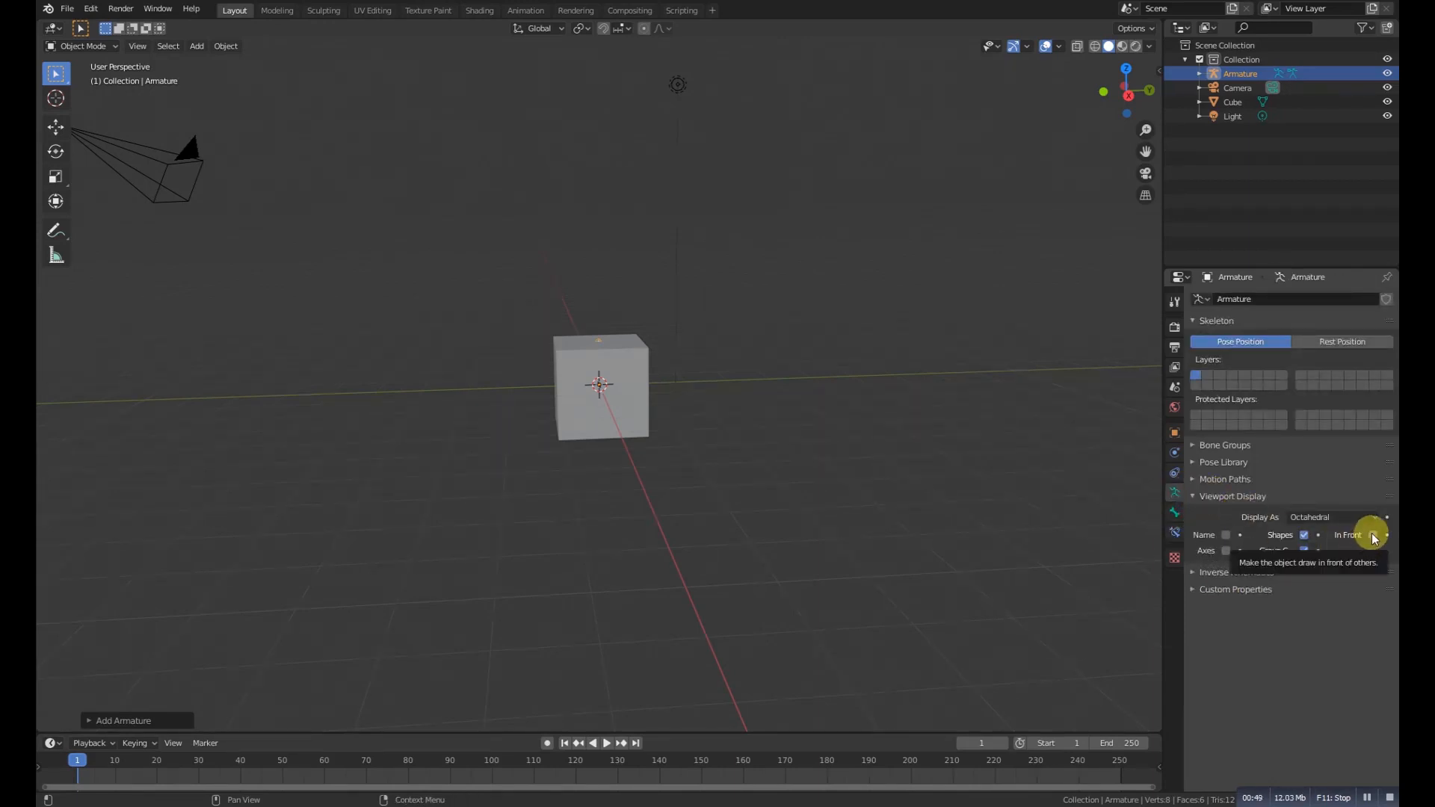
{"action": "middle_click_drag", "start_coordinate": [792, 463], "coordinate": [649, 370]}
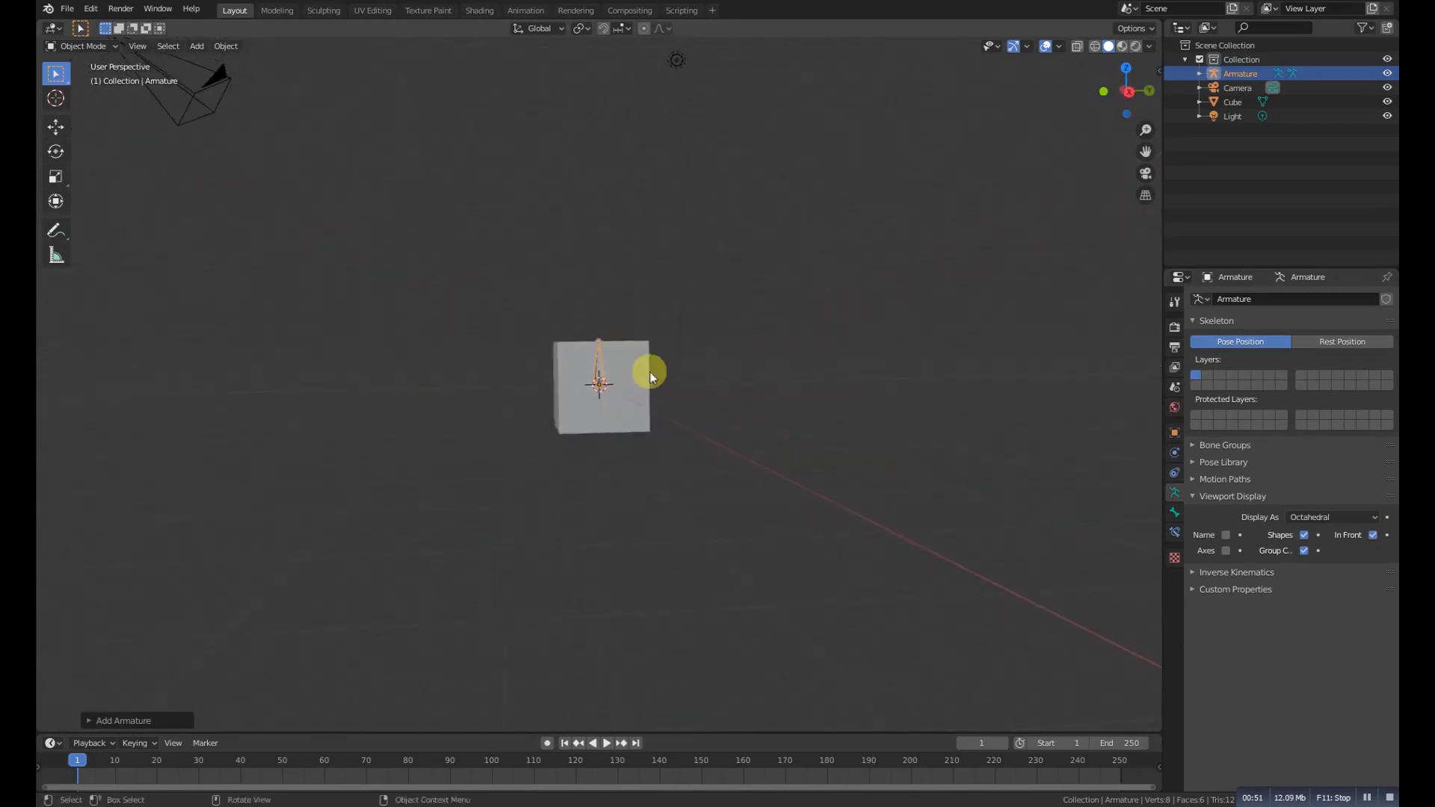
Move the armature down along the Z axis by about 0.54 m inside the cube.
{"action": "left_click", "coordinate": [56, 126]}
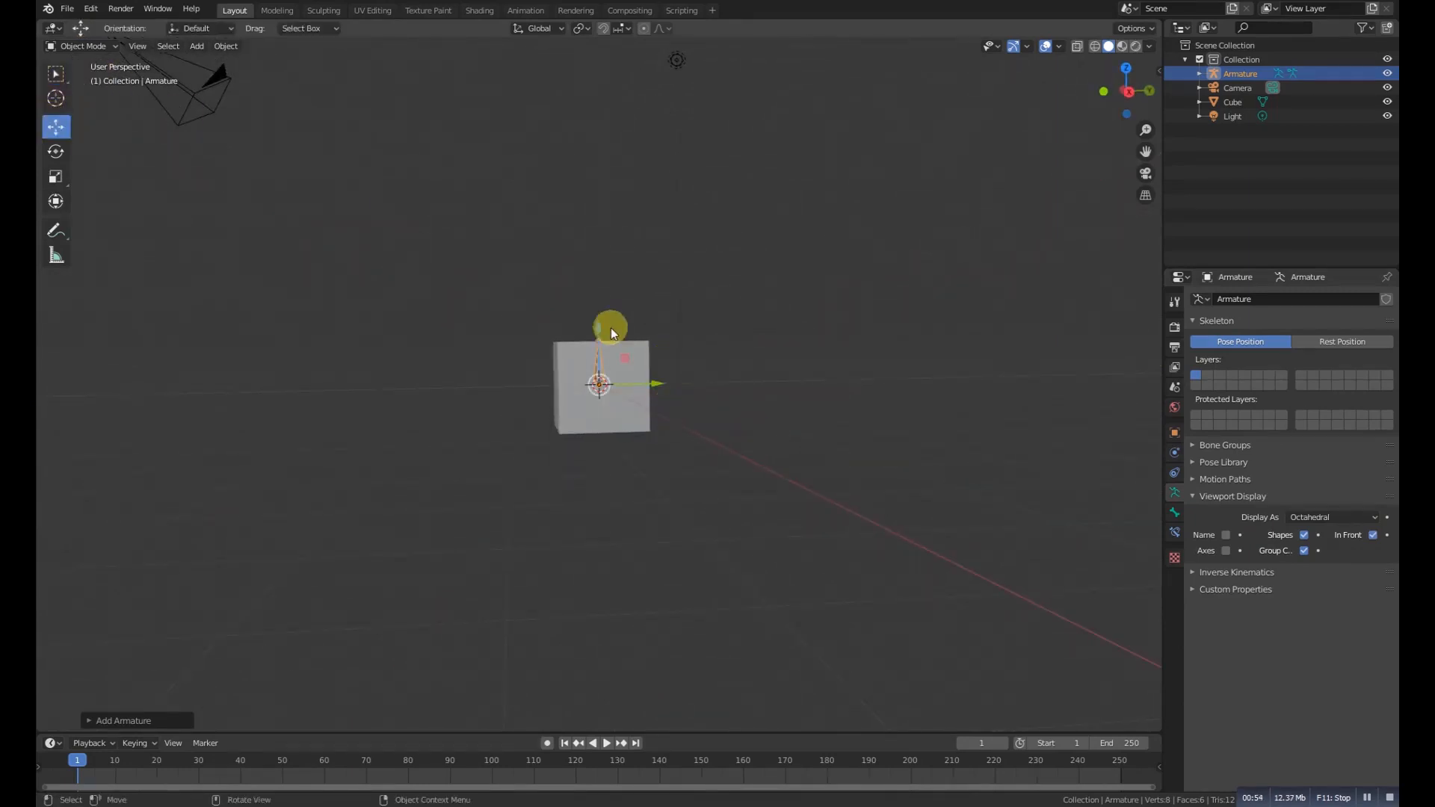
{"action": "left_click_drag", "start_coordinate": [596, 322], "coordinate": [597, 351]}
{"action": "middle_click_drag", "start_coordinate": [666, 384], "coordinate": [636, 410]}
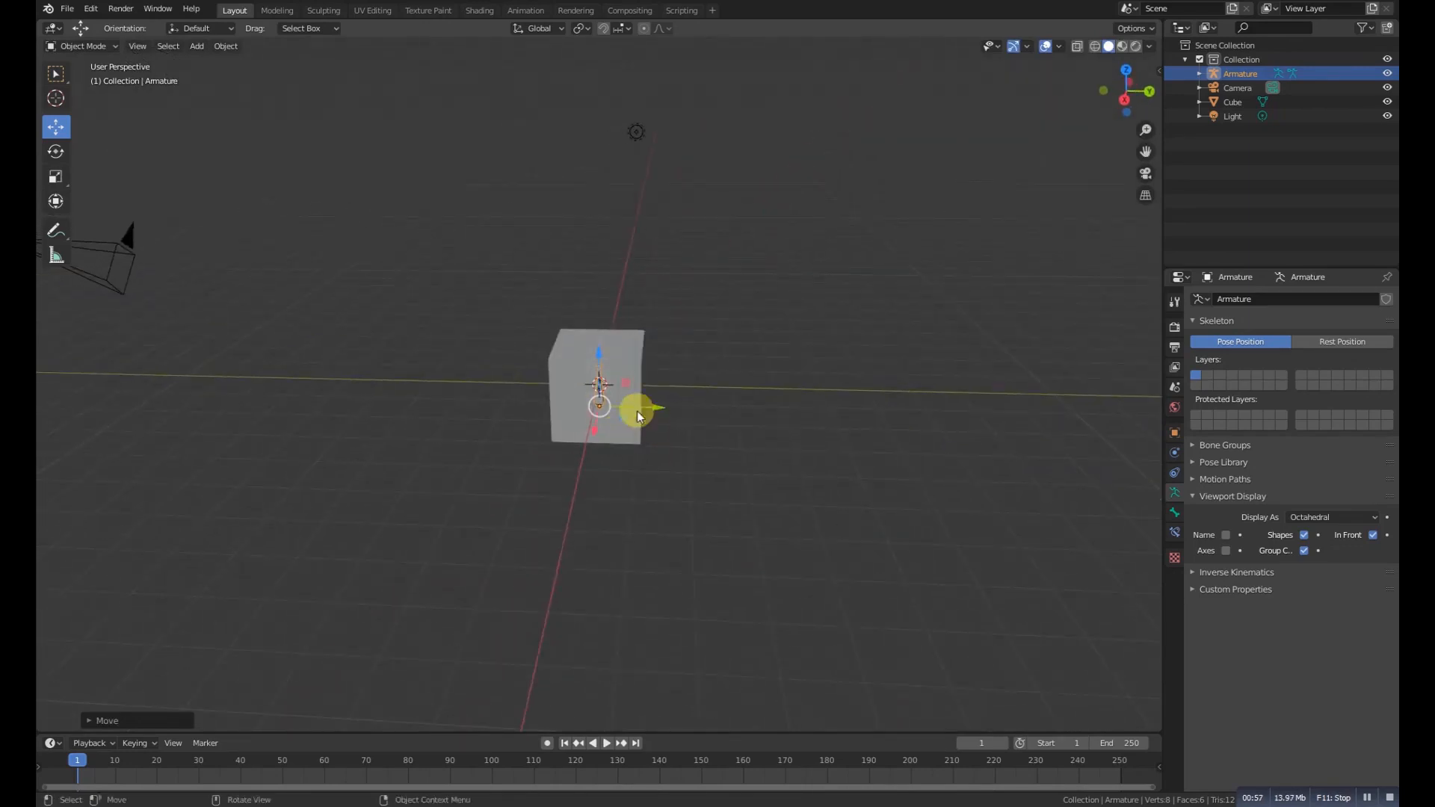
Parent the cube to the armature using Armature Deform With Automatic Weights.
{"action": "left_click", "coordinate": [607, 374]}
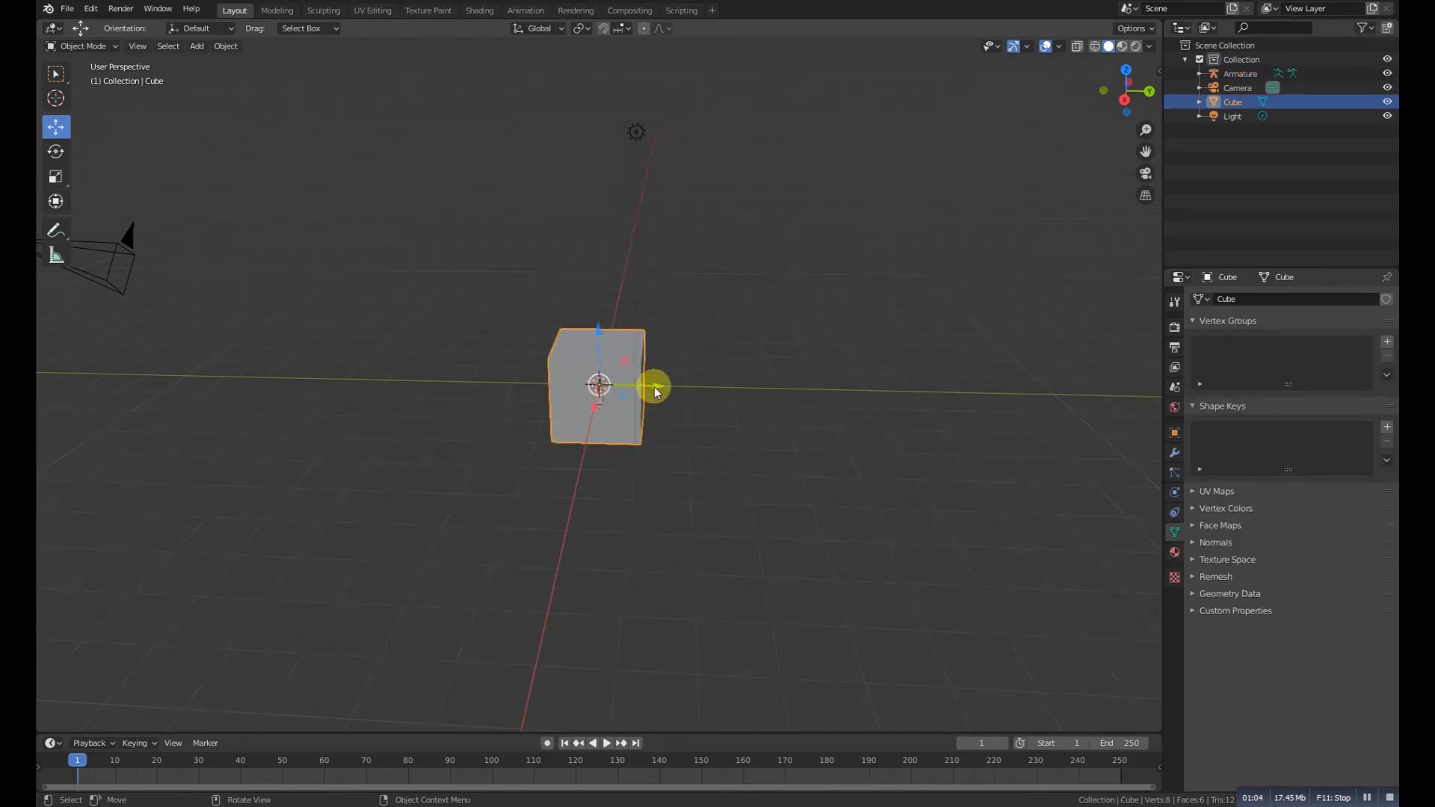
{"action": "scroll", "coordinate": [654, 391], "scroll_direction": "up", "scroll_amount": 5}
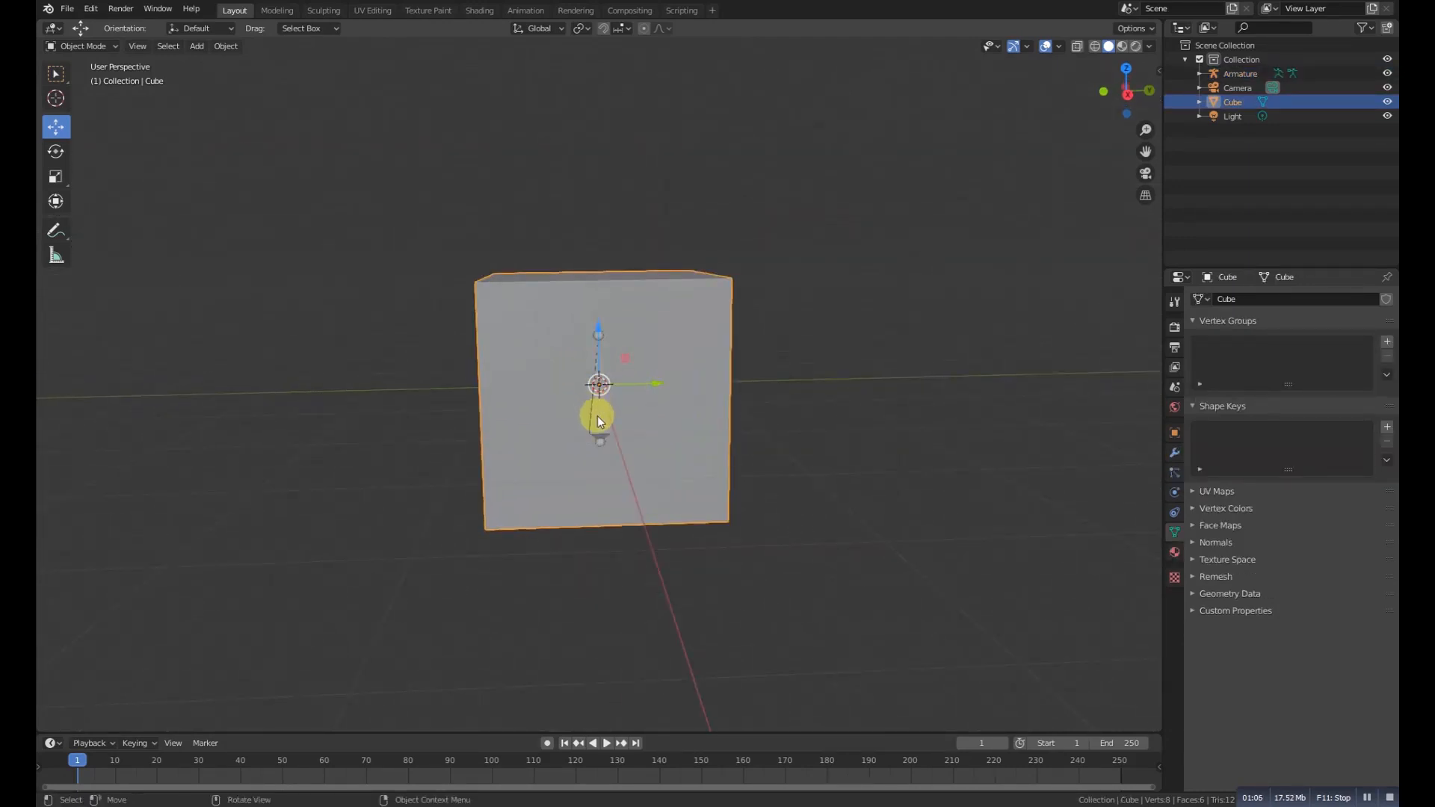
{"action": "left_click", "coordinate": [597, 415], "text": "shift"}
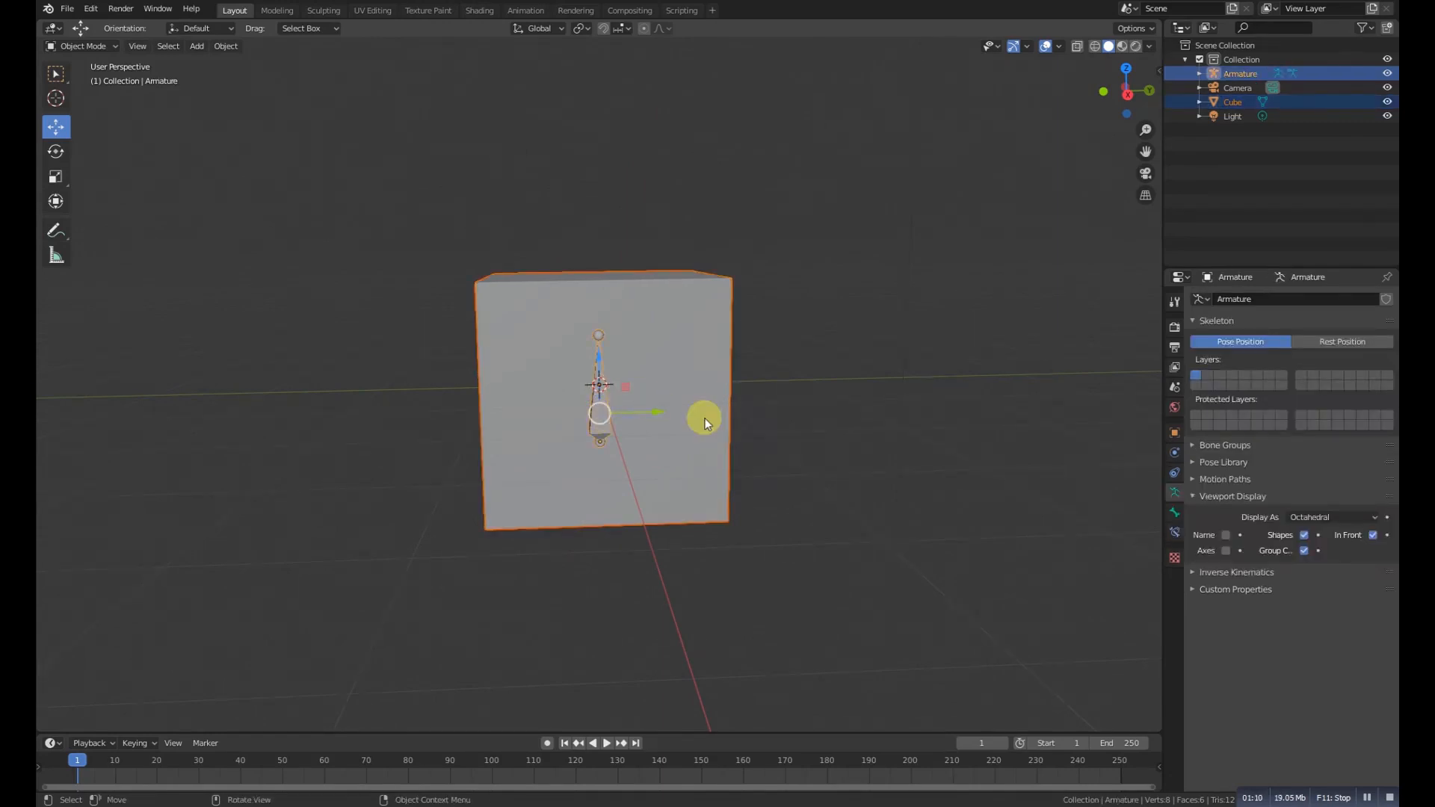
{"action": "key", "text": "ctrl+p"}
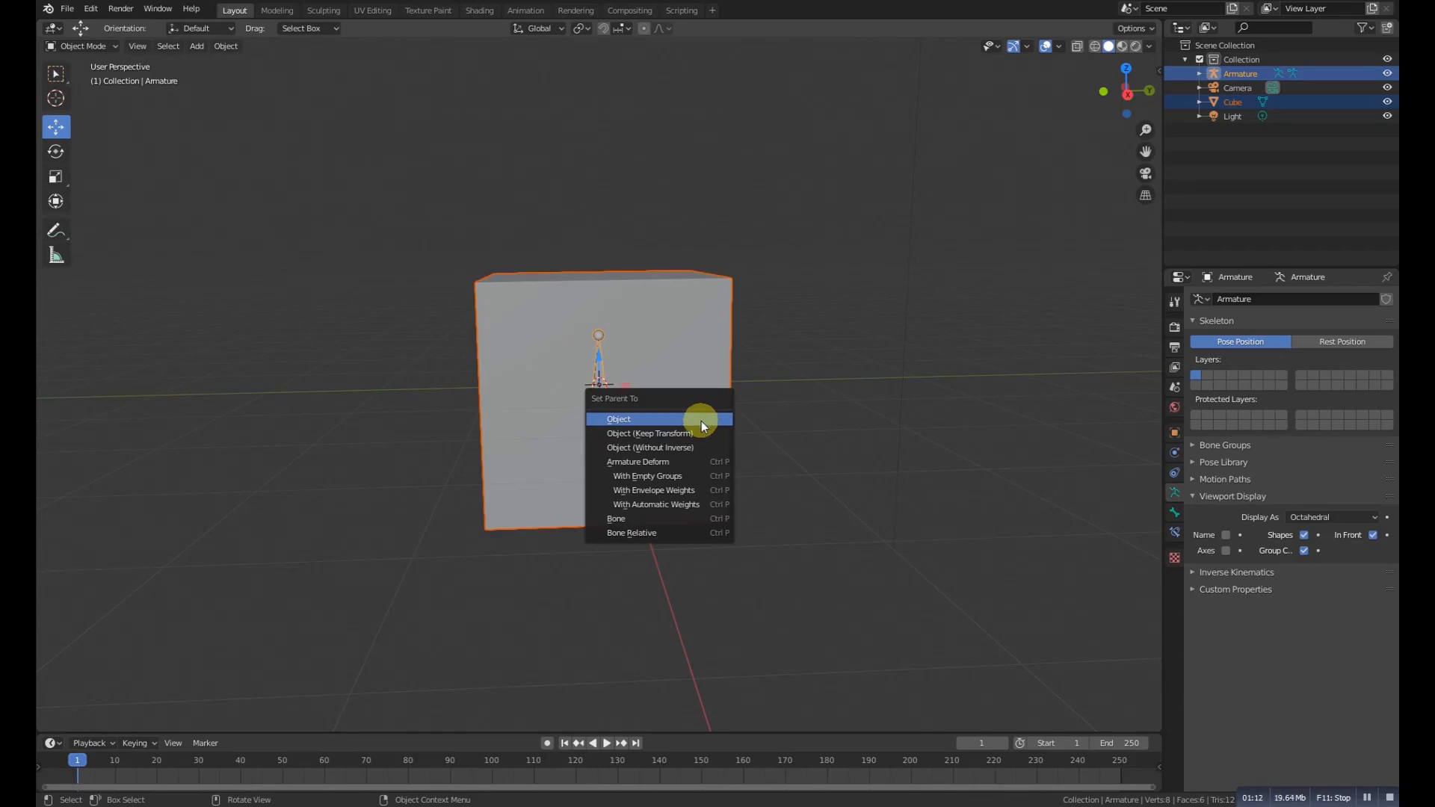
{"action": "left_click", "coordinate": [657, 504]}
{"action": "middle_click_drag", "start_coordinate": [554, 414], "coordinate": [604, 424]}
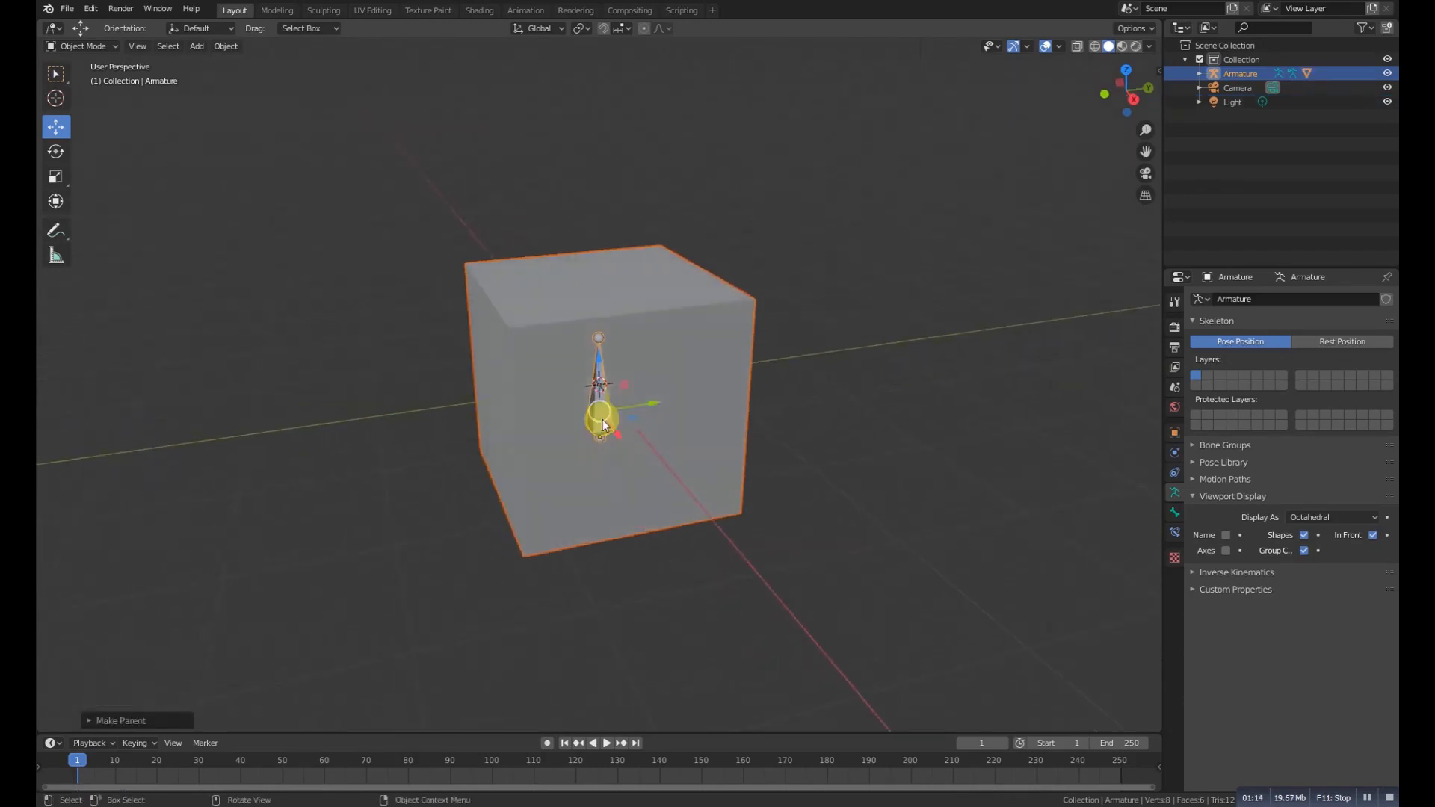
Try moving the armature's bone in Pose Mode, cancel the move and return to Object Mode.
{"action": "left_click", "coordinate": [600, 389]}
{"action": "left_click", "coordinate": [96, 49]}
{"action": "left_click", "coordinate": [97, 90]}
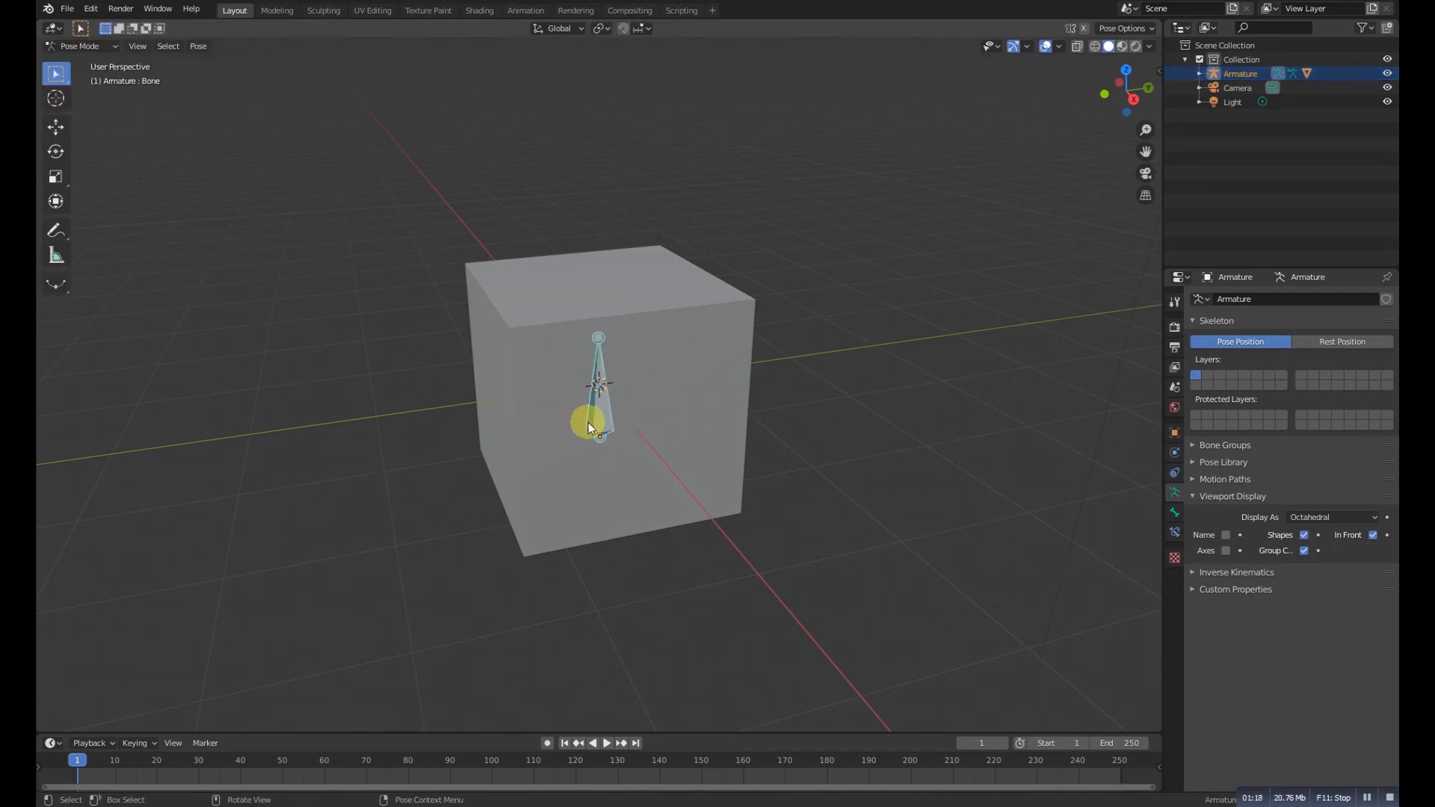
{"action": "mouse_move", "coordinate": [589, 420]}
{"action": "left_mouse_down"}
{"action": "mouse_move", "coordinate": [598, 414]}
{"action": "mouse_move", "coordinate": [538, 362]}
{"action": "mouse_move", "coordinate": [638, 378]}
{"action": "mouse_move", "coordinate": [600, 430]}
{"action": "left_mouse_up"}
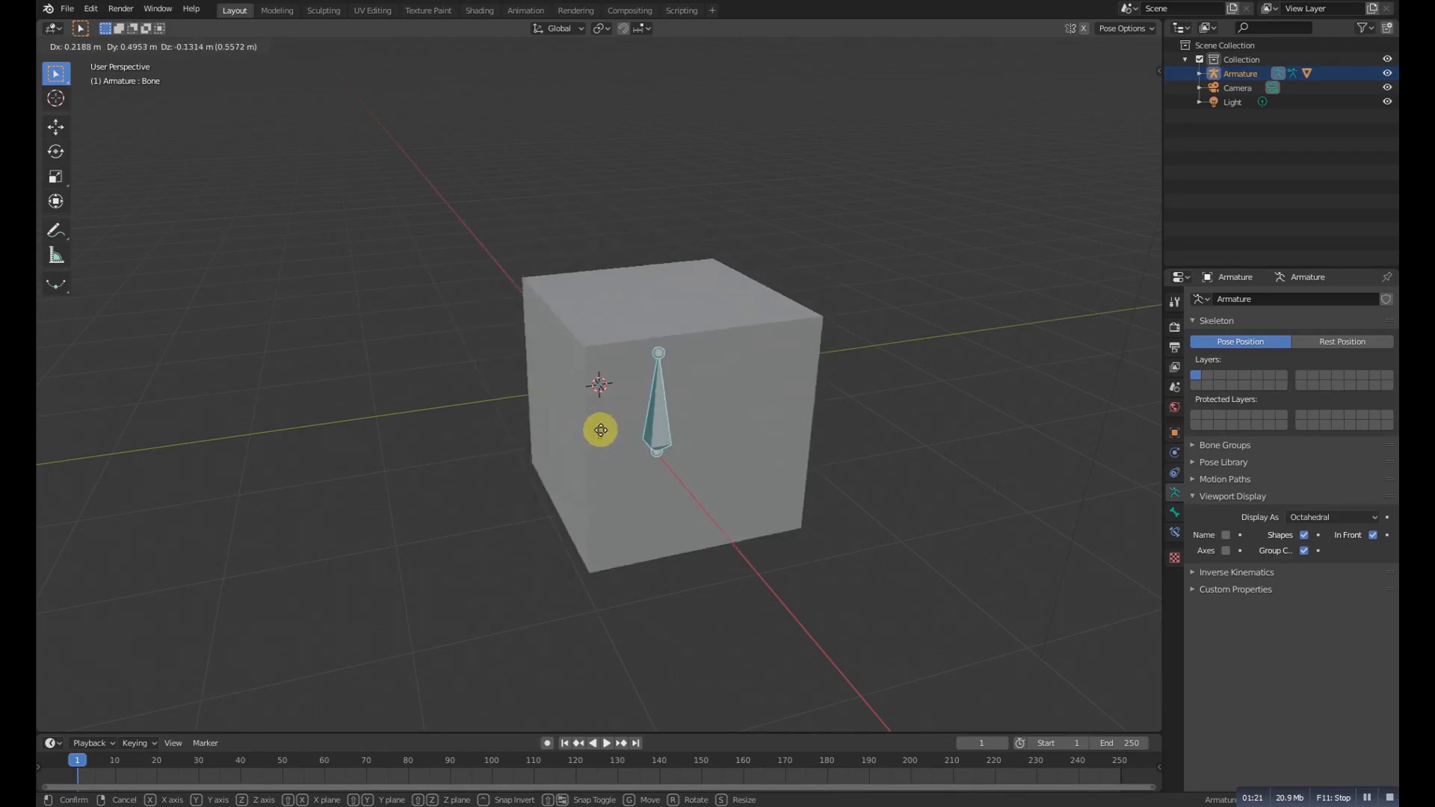
{"action": "right_click", "coordinate": [600, 430]}
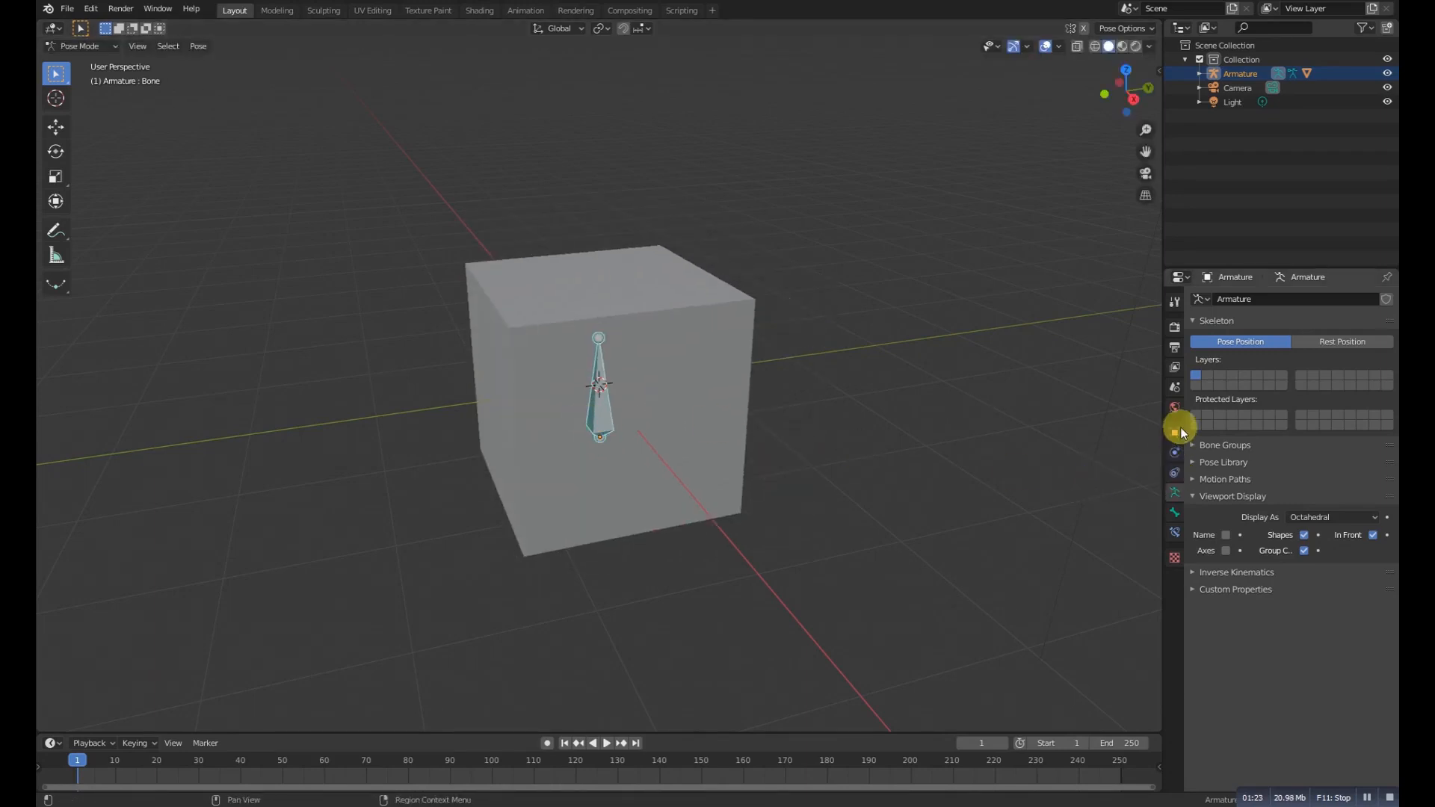
{"action": "left_click", "coordinate": [79, 46]}
{"action": "left_click", "coordinate": [75, 62]}
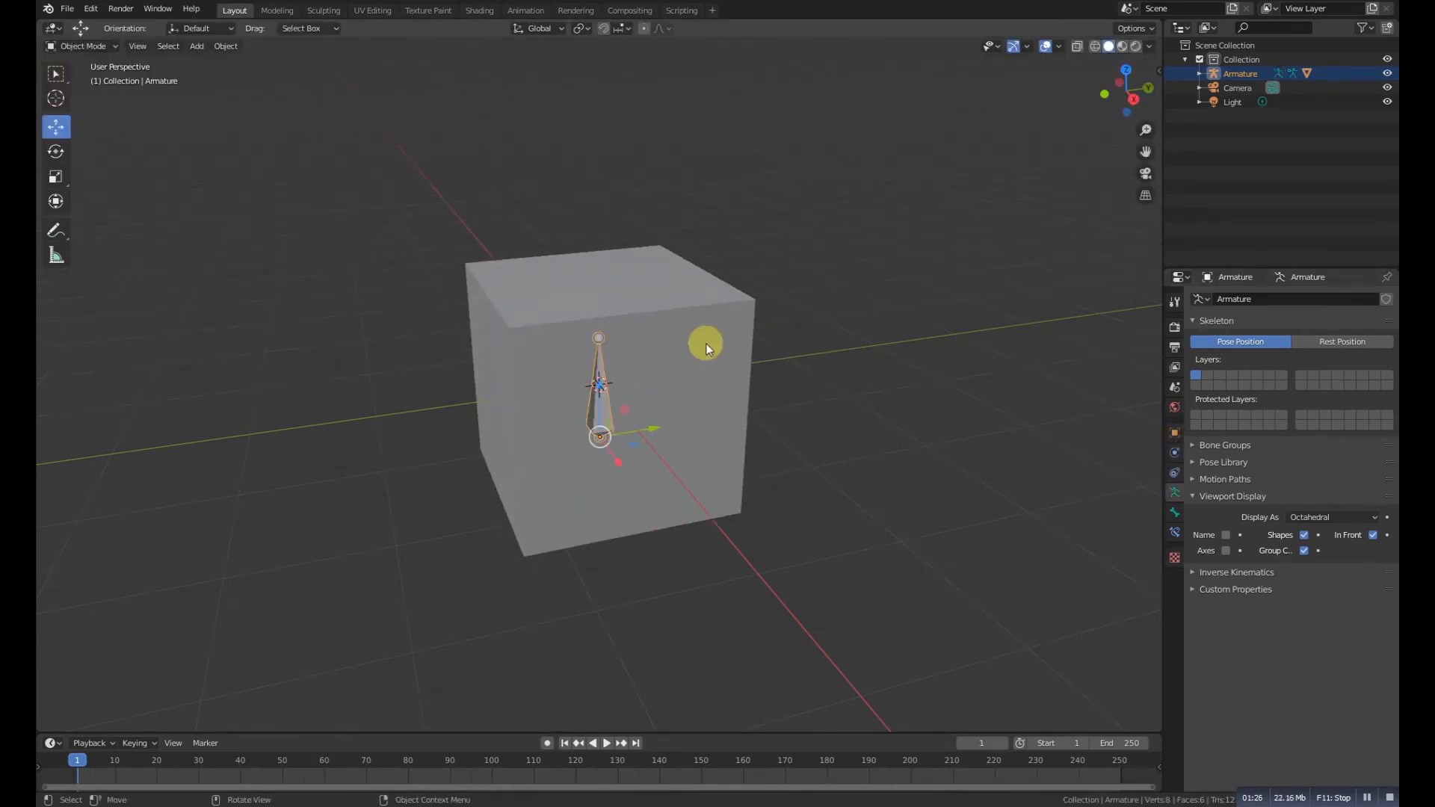
Examine the cube's Armature modifier settings, including Preserve Volume, Vertex Groups and Bone Envelopes.
{"action": "left_click", "coordinate": [711, 347]}
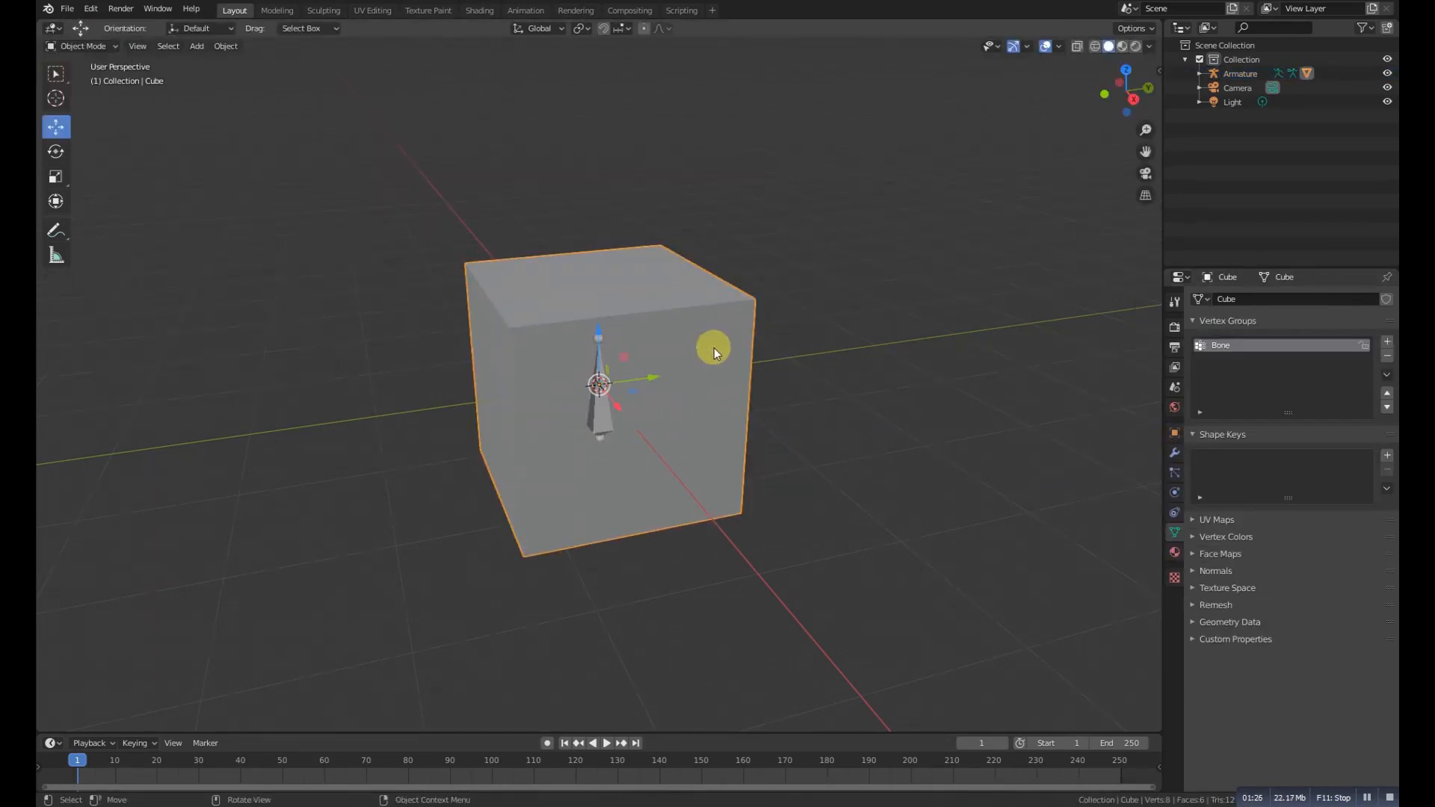
{"action": "left_click", "coordinate": [1173, 453]}
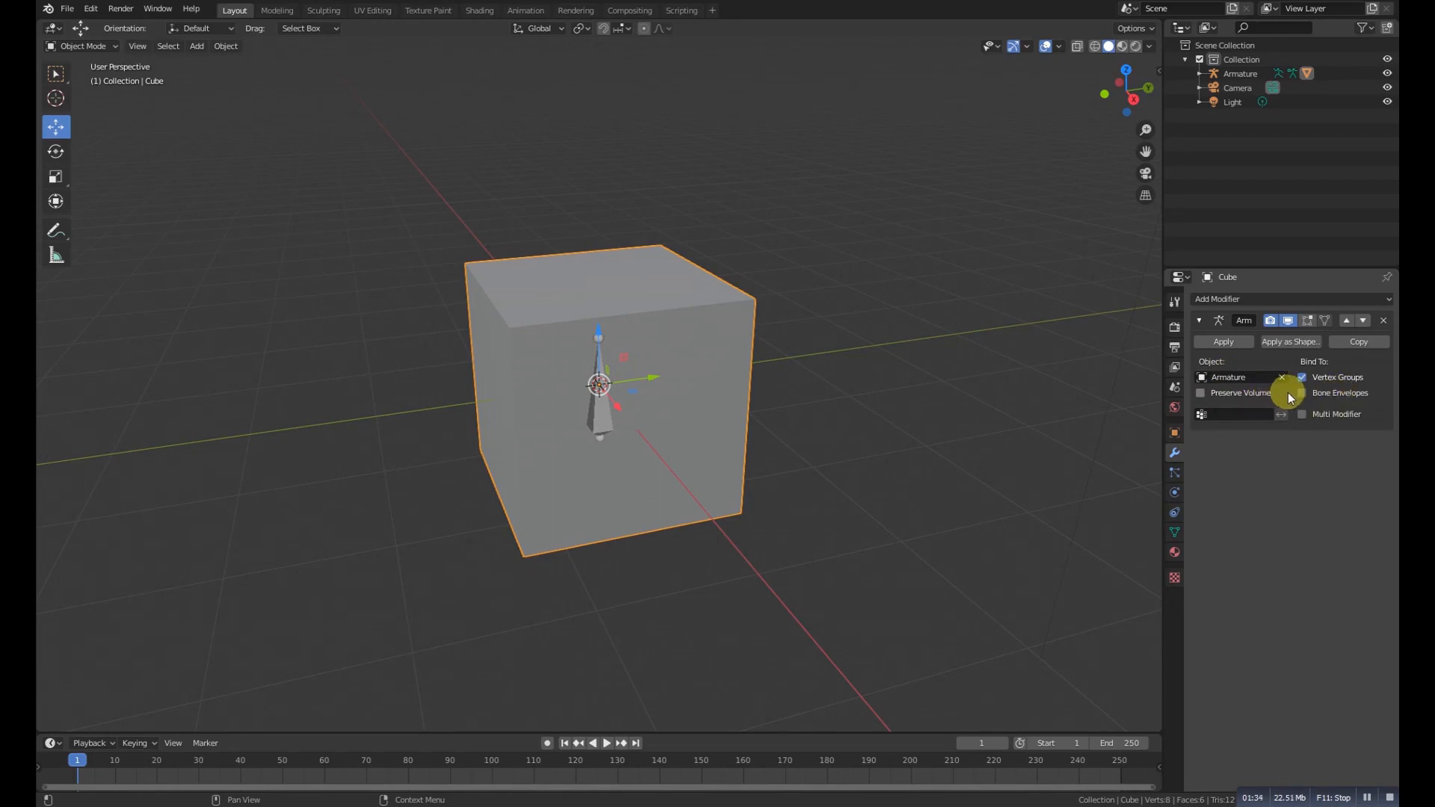
{"action": "scroll", "coordinate": [826, 433], "scroll_direction": "down", "scroll_amount": 2}
{"action": "middle_click_drag", "start_coordinate": [826, 432], "coordinate": [964, 407]}
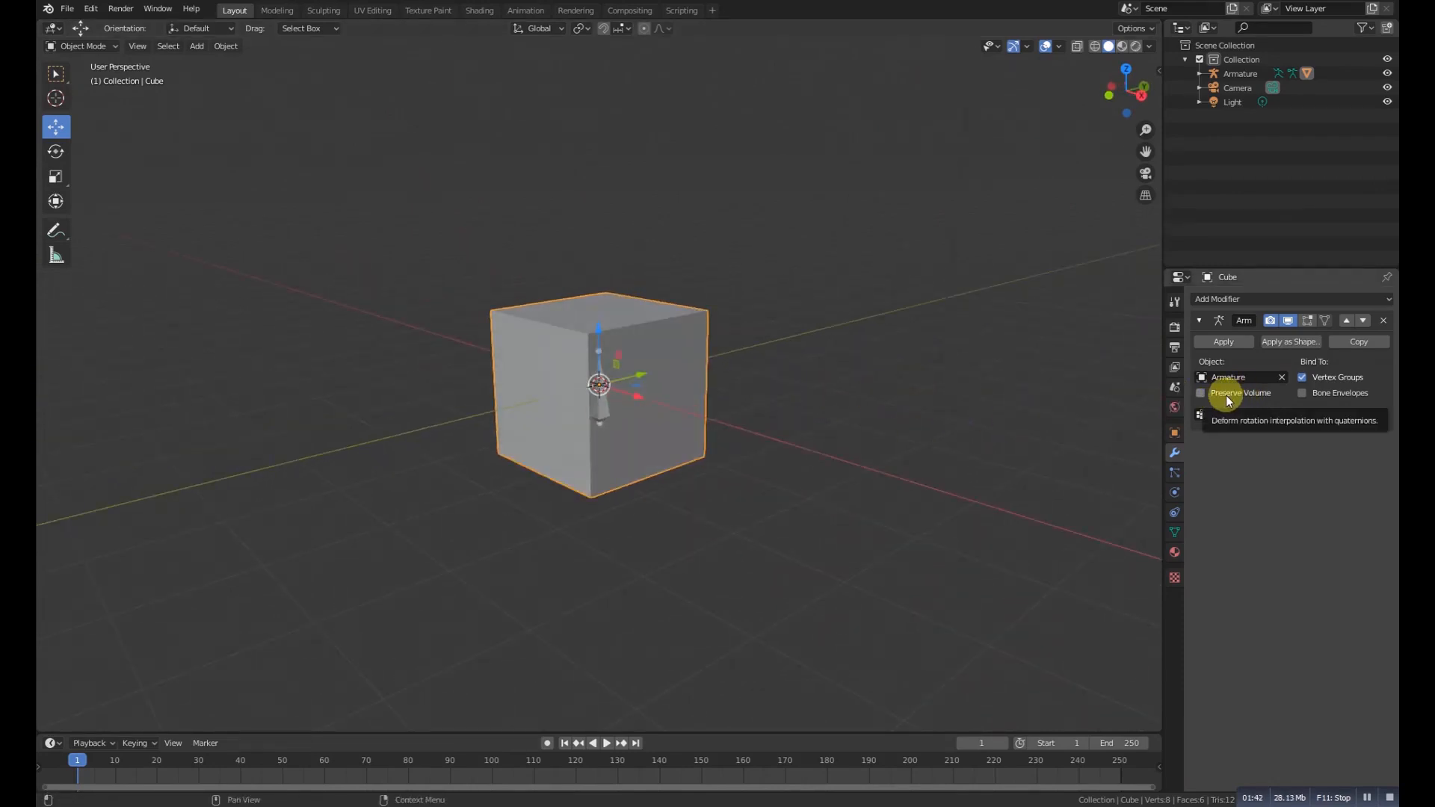
{"action": "middle_click_drag", "start_coordinate": [845, 406], "coordinate": [749, 434]}
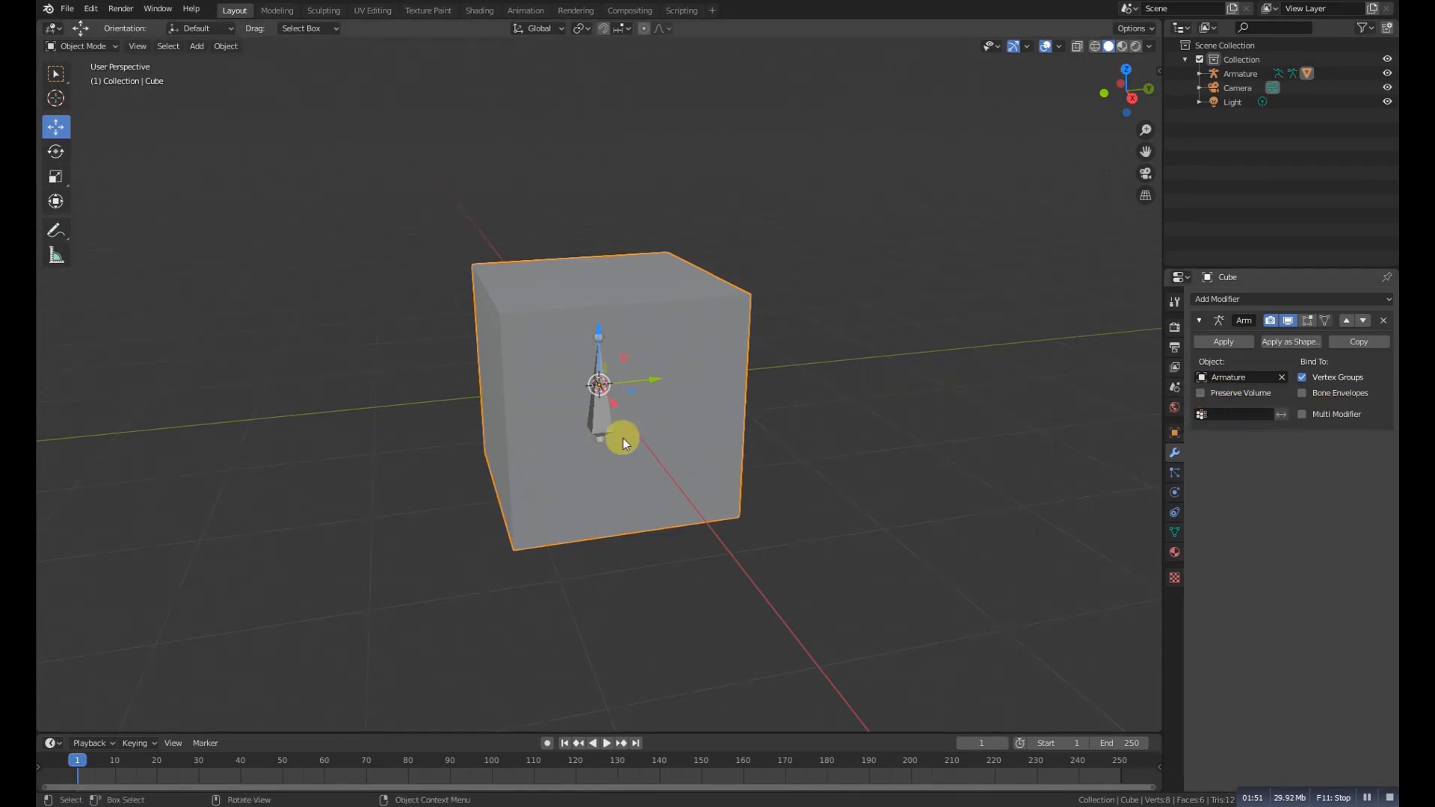
{"action": "middle_click_drag", "start_coordinate": [602, 419], "coordinate": [596, 474]}
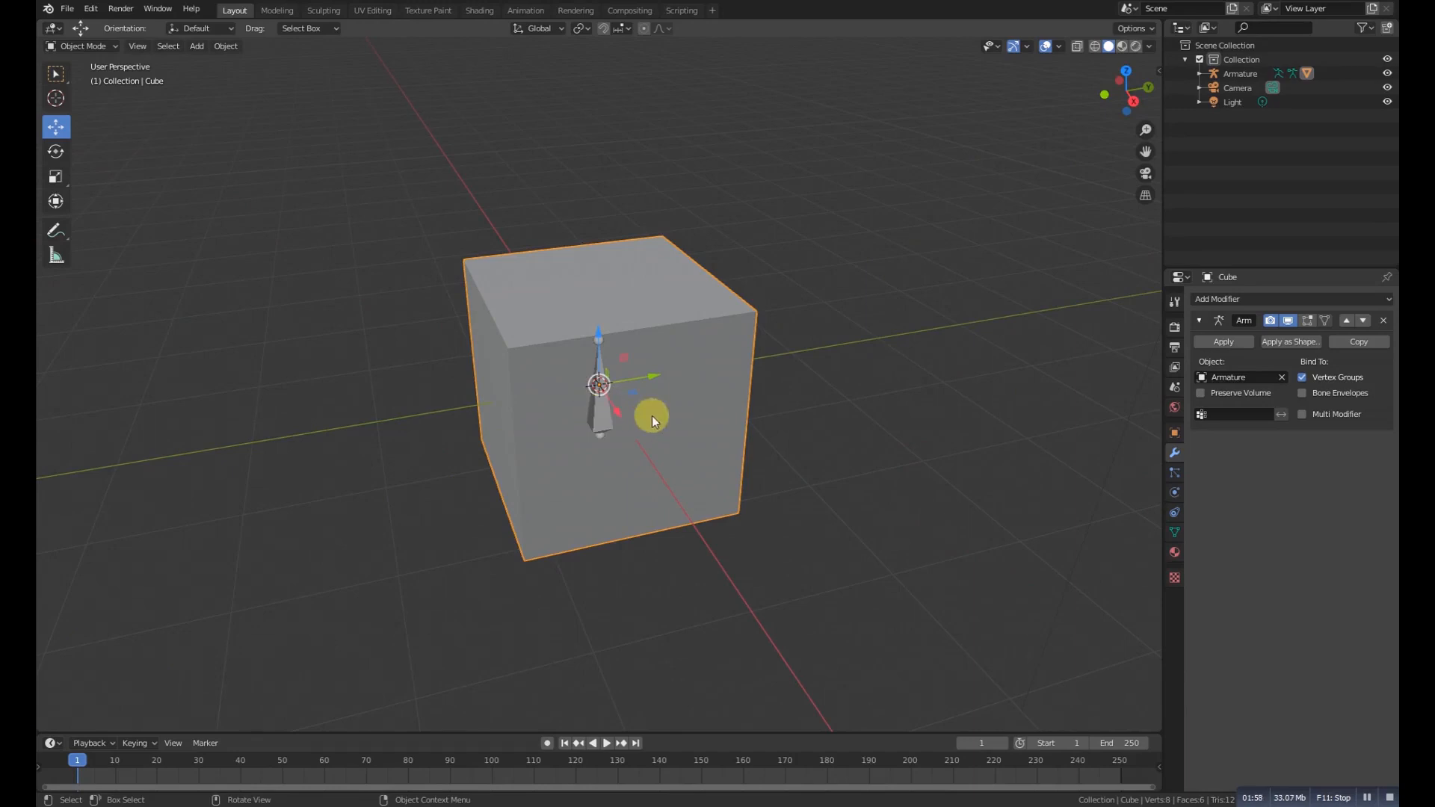
{"action": "middle_click_drag", "start_coordinate": [604, 414], "coordinate": [584, 424]}
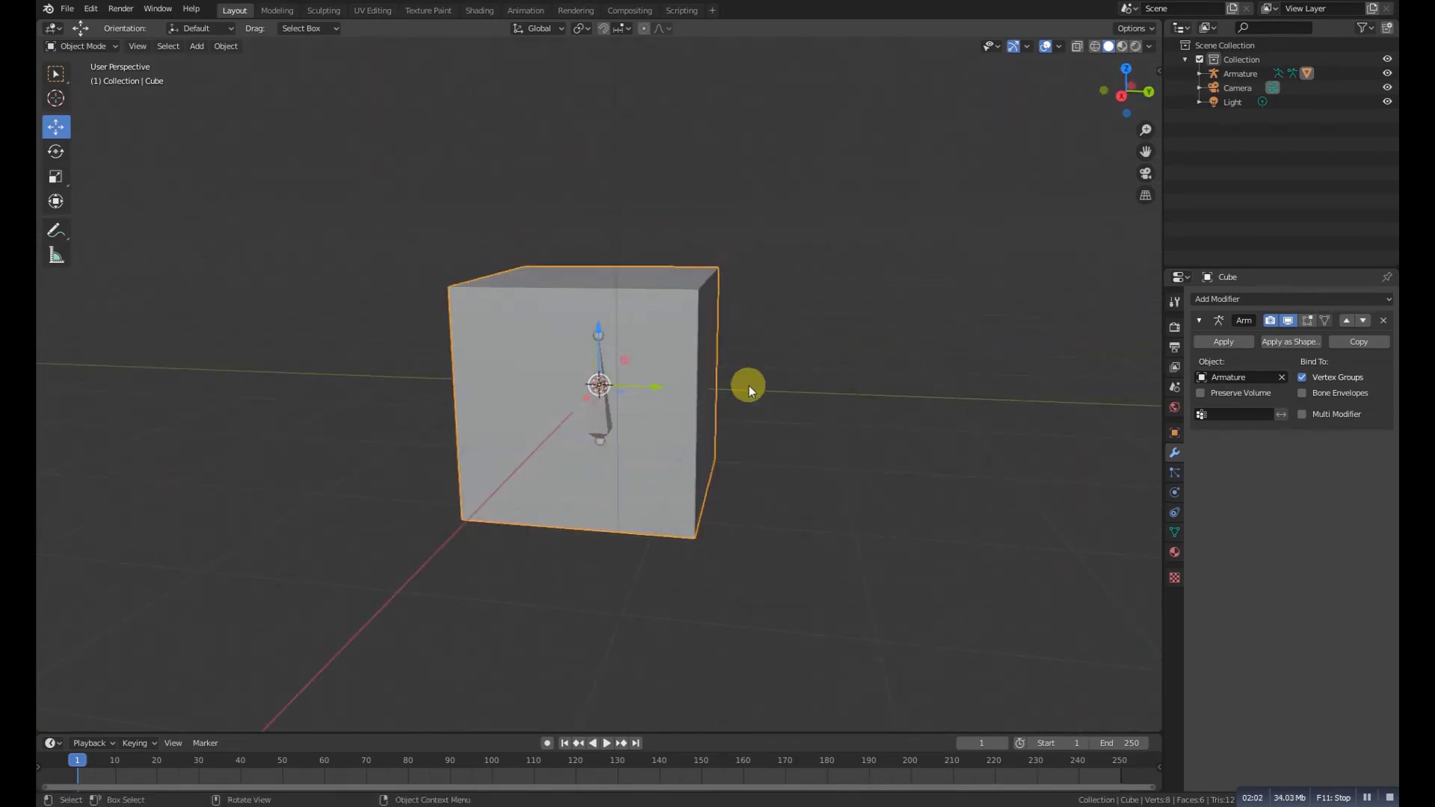
{"action": "middle_click_drag", "start_coordinate": [759, 397], "coordinate": [911, 378]}
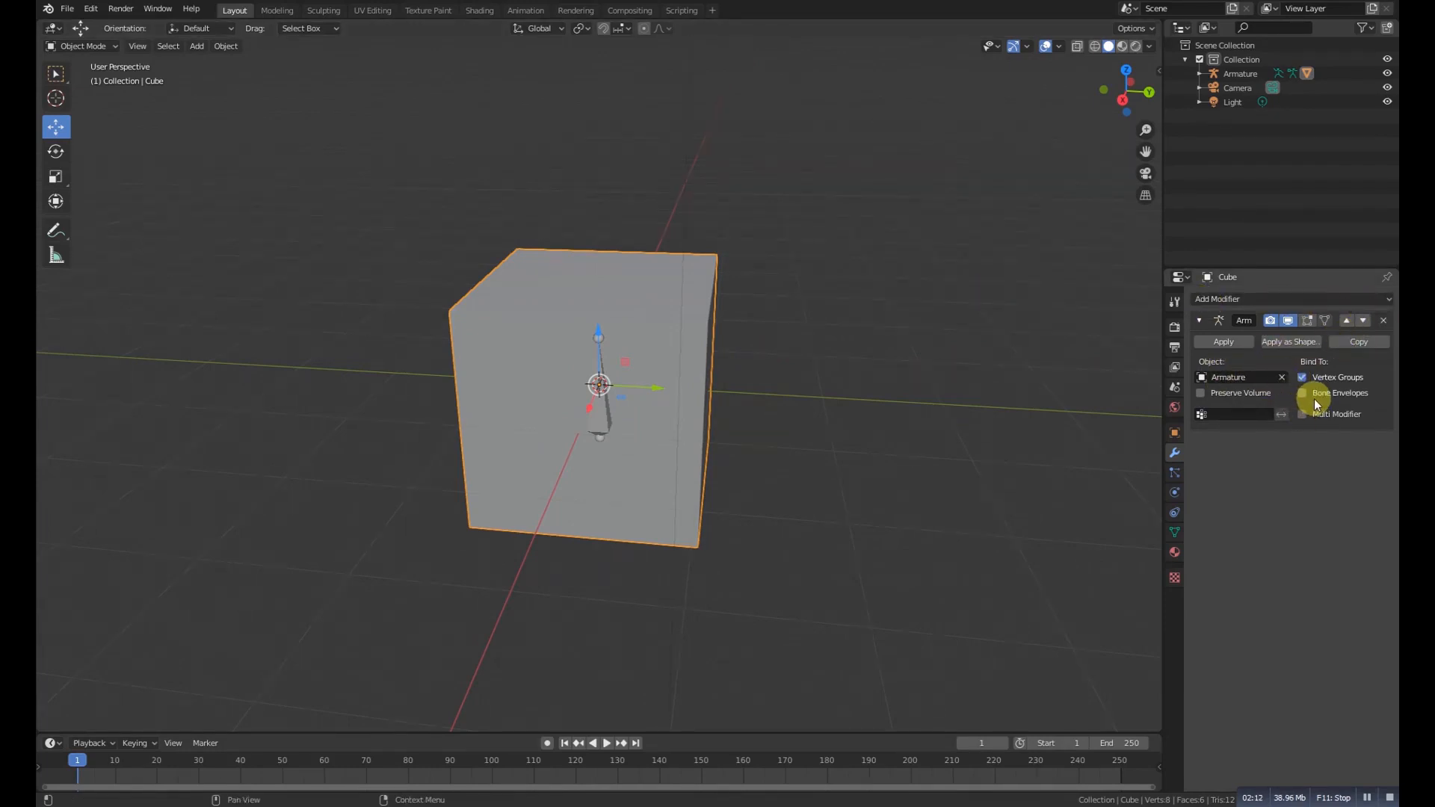
{"action": "middle_click_drag", "start_coordinate": [585, 397], "coordinate": [665, 389]}
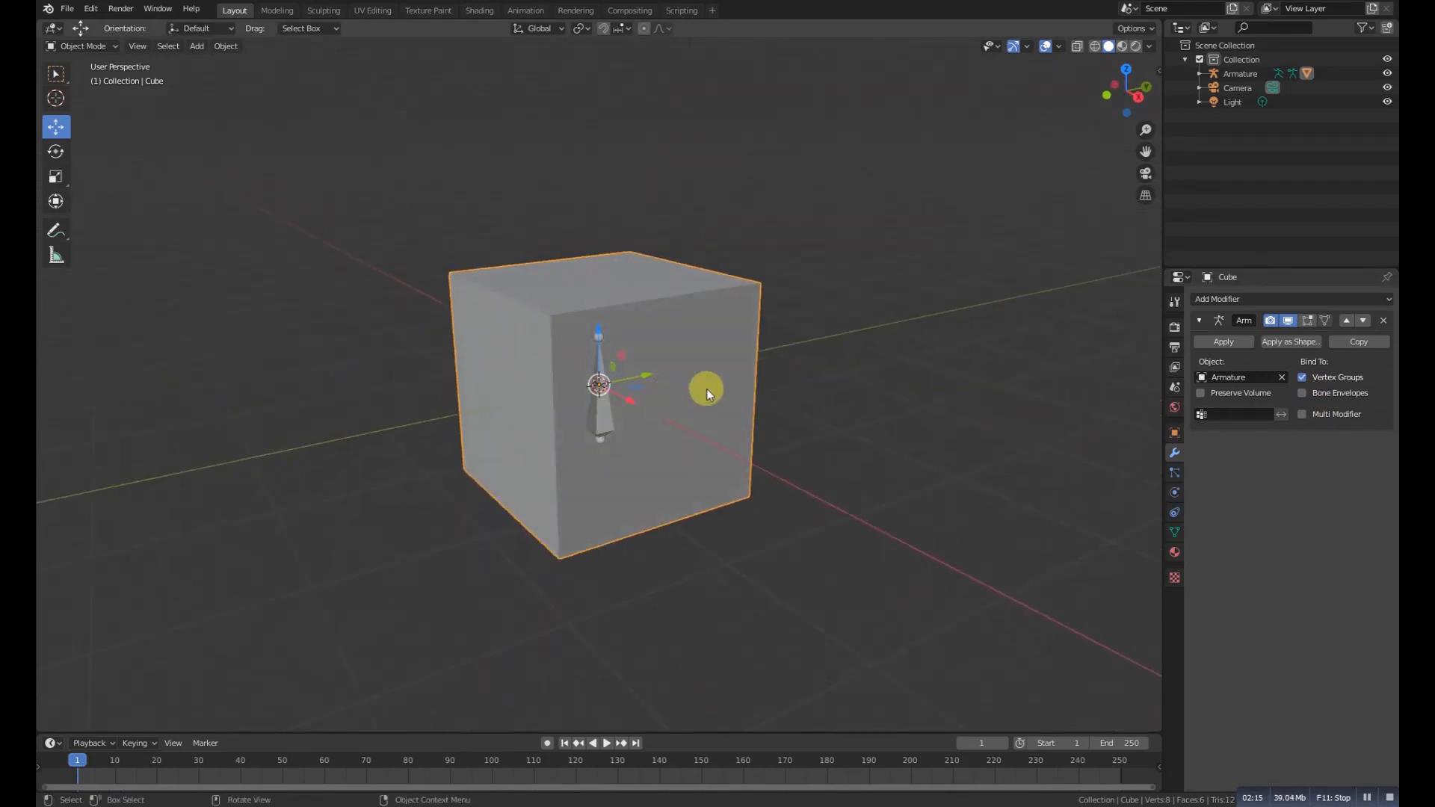
Remove the Armature modifier from the cube and delete both the armature and the cube.
{"action": "left_click", "coordinate": [1383, 319]}
{"action": "left_click", "coordinate": [593, 420]}
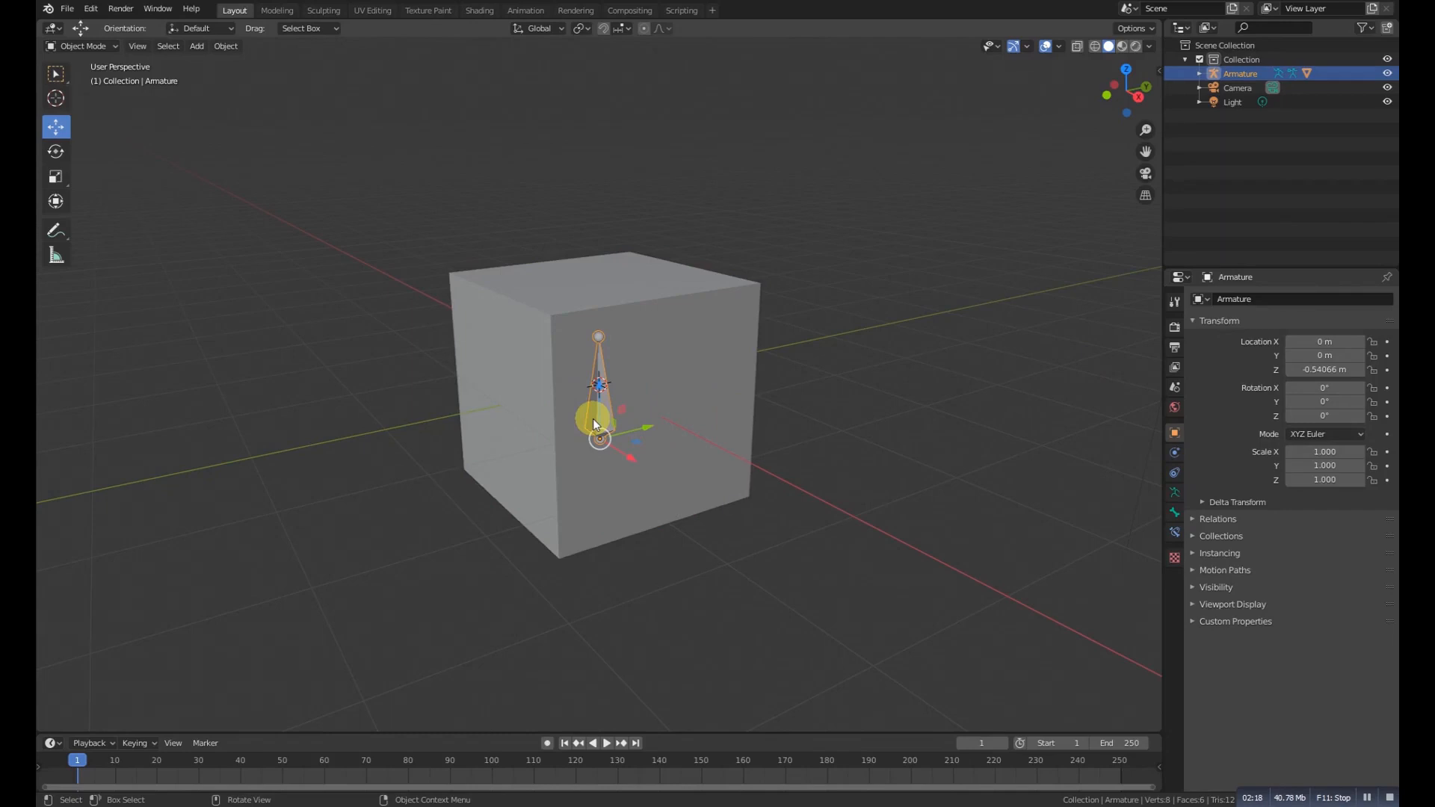
{"action": "key", "text": "Delete"}
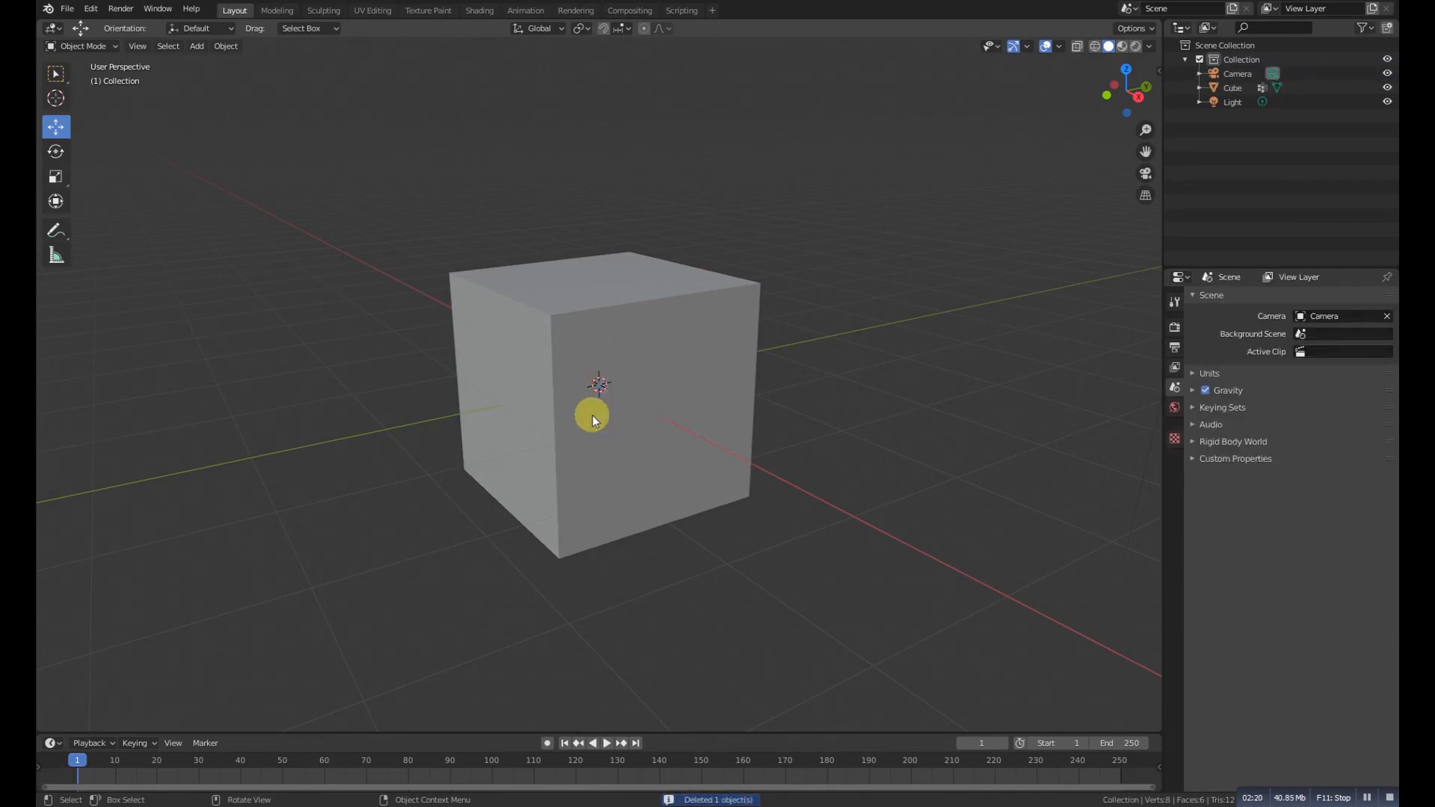
{"action": "left_click", "coordinate": [592, 414]}
{"action": "left_click", "coordinate": [1237, 298]}
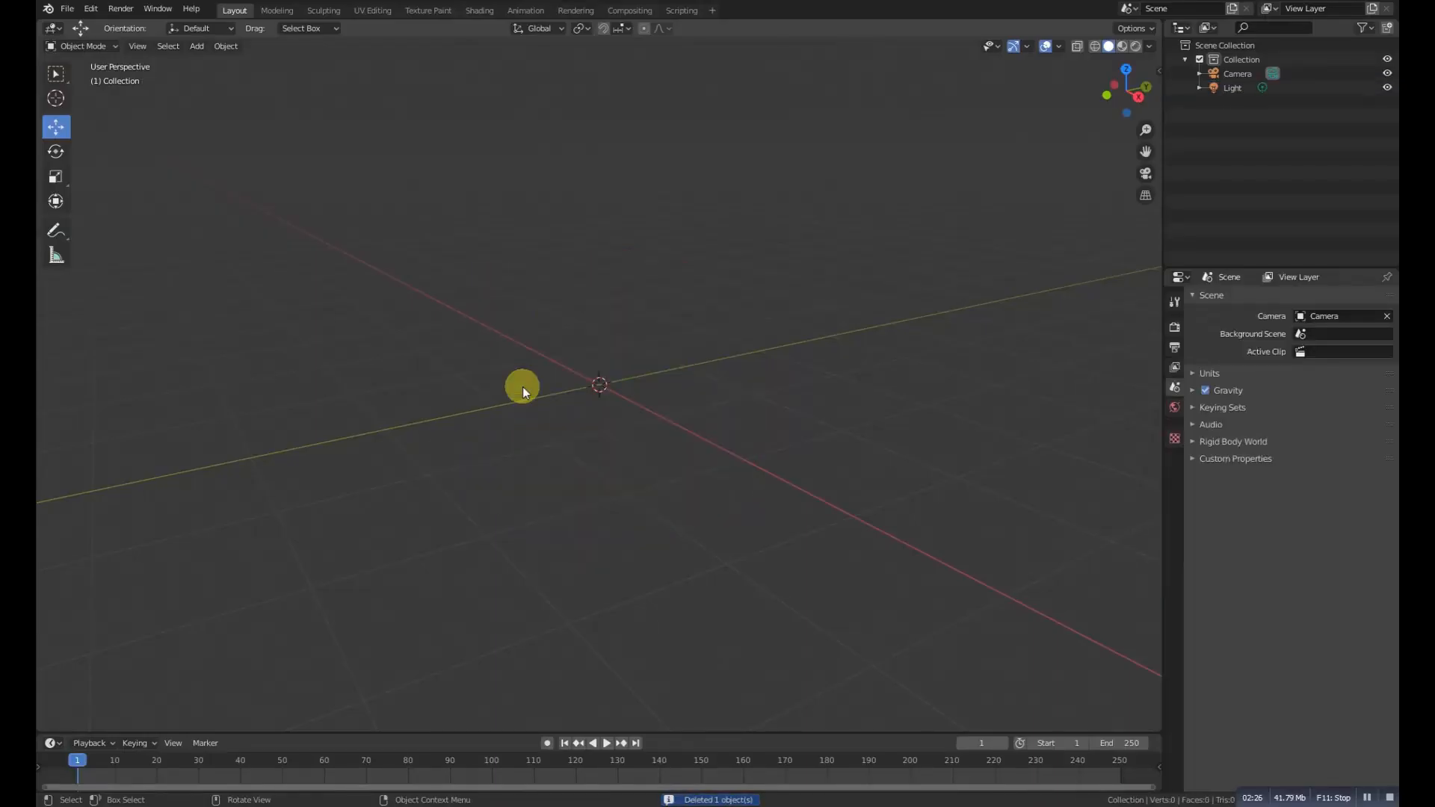
Add a Monkey mesh to the empty scene and give it a Cast modifier.
{"action": "key", "text": "shift+a"}
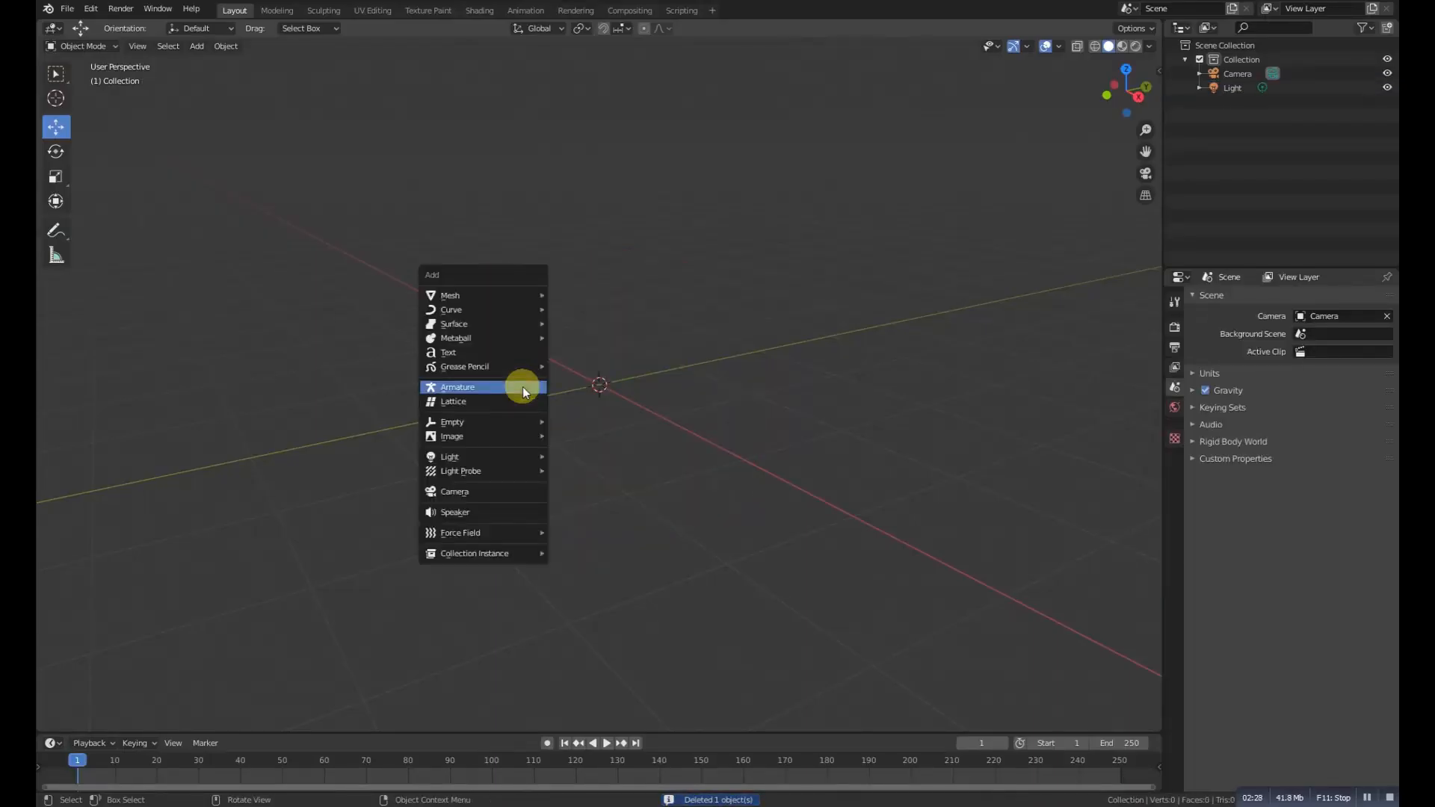
{"action": "mouse_move", "coordinate": [517, 294]}
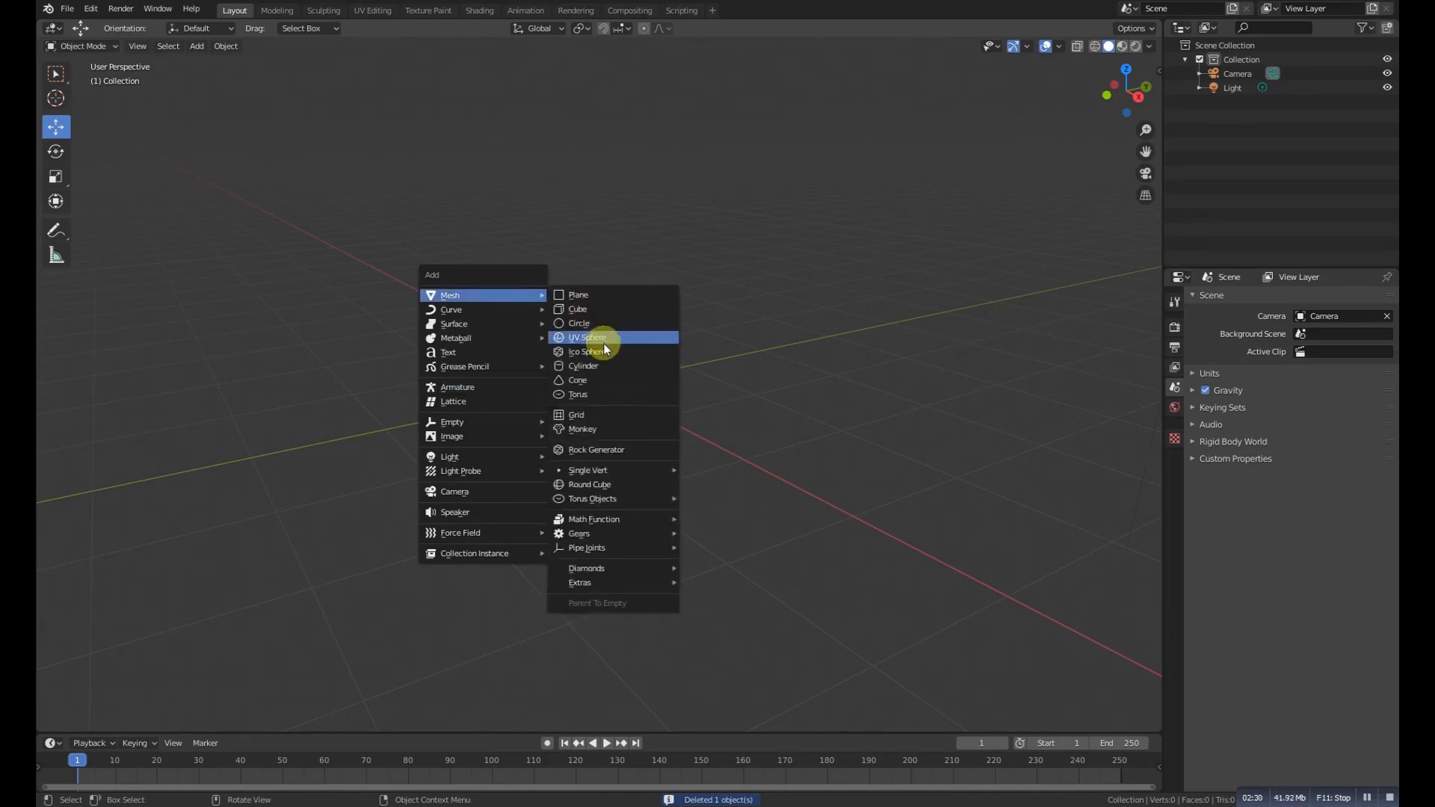
{"action": "left_click", "coordinate": [577, 429]}
{"action": "middle_click_drag", "start_coordinate": [679, 367], "coordinate": [801, 346]}
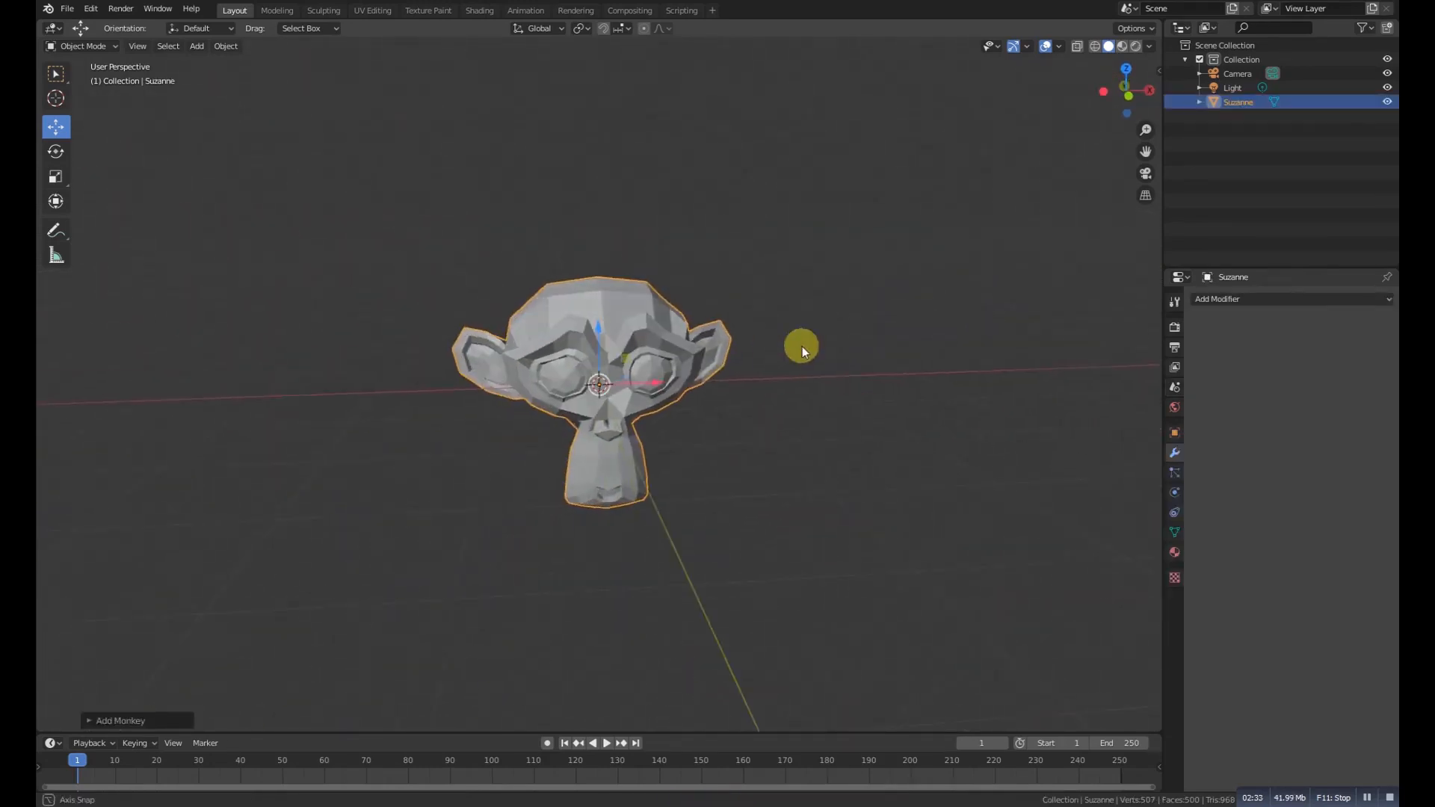
{"action": "left_click", "coordinate": [1276, 305]}
{"action": "left_click", "coordinate": [1235, 343]}
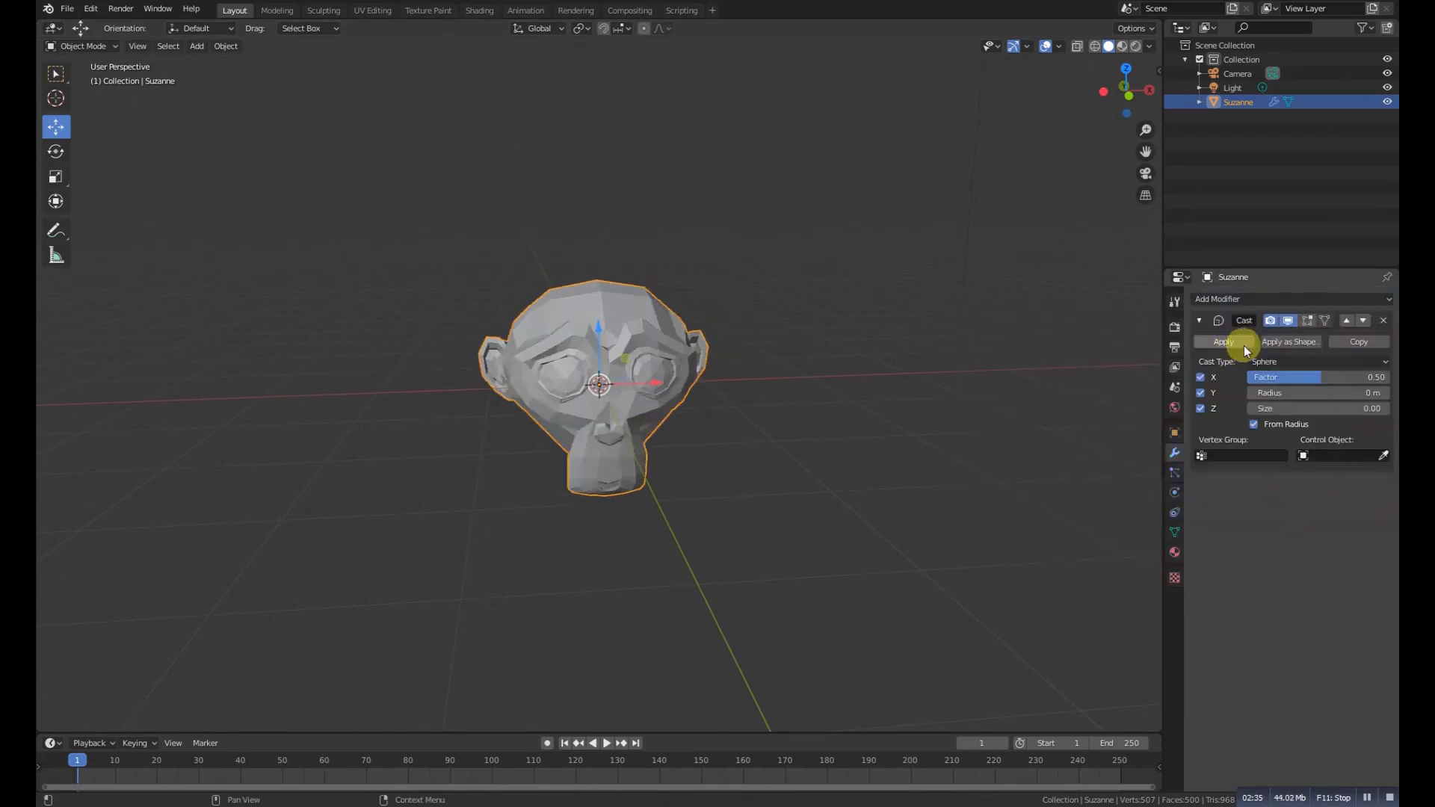
Vary the Cast modifier's Factor on the monkey with the Sphere type, ending at about 0.007.
{"action": "left_click", "coordinate": [1261, 297]}
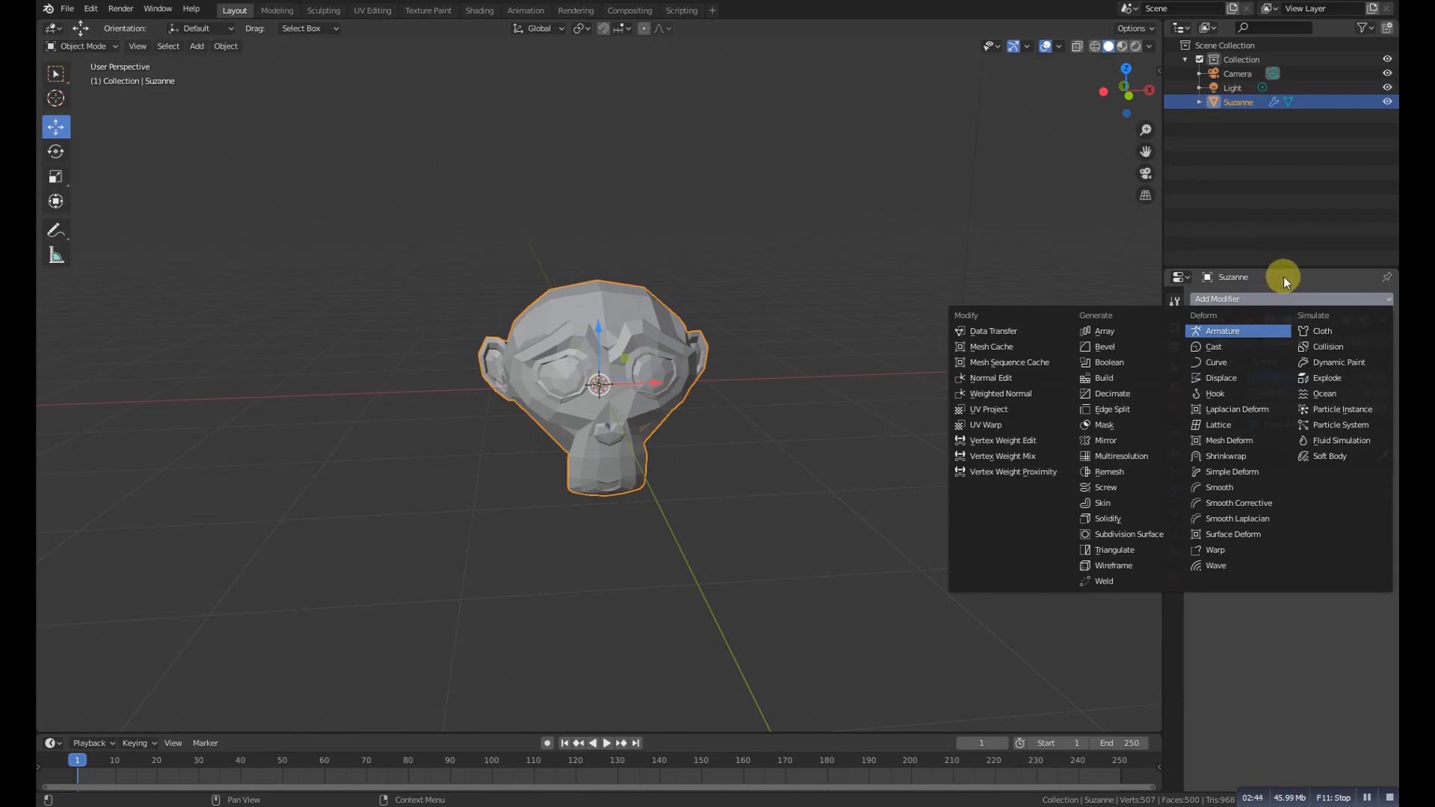
{"action": "middle_click_drag", "start_coordinate": [630, 423], "coordinate": [777, 441]}
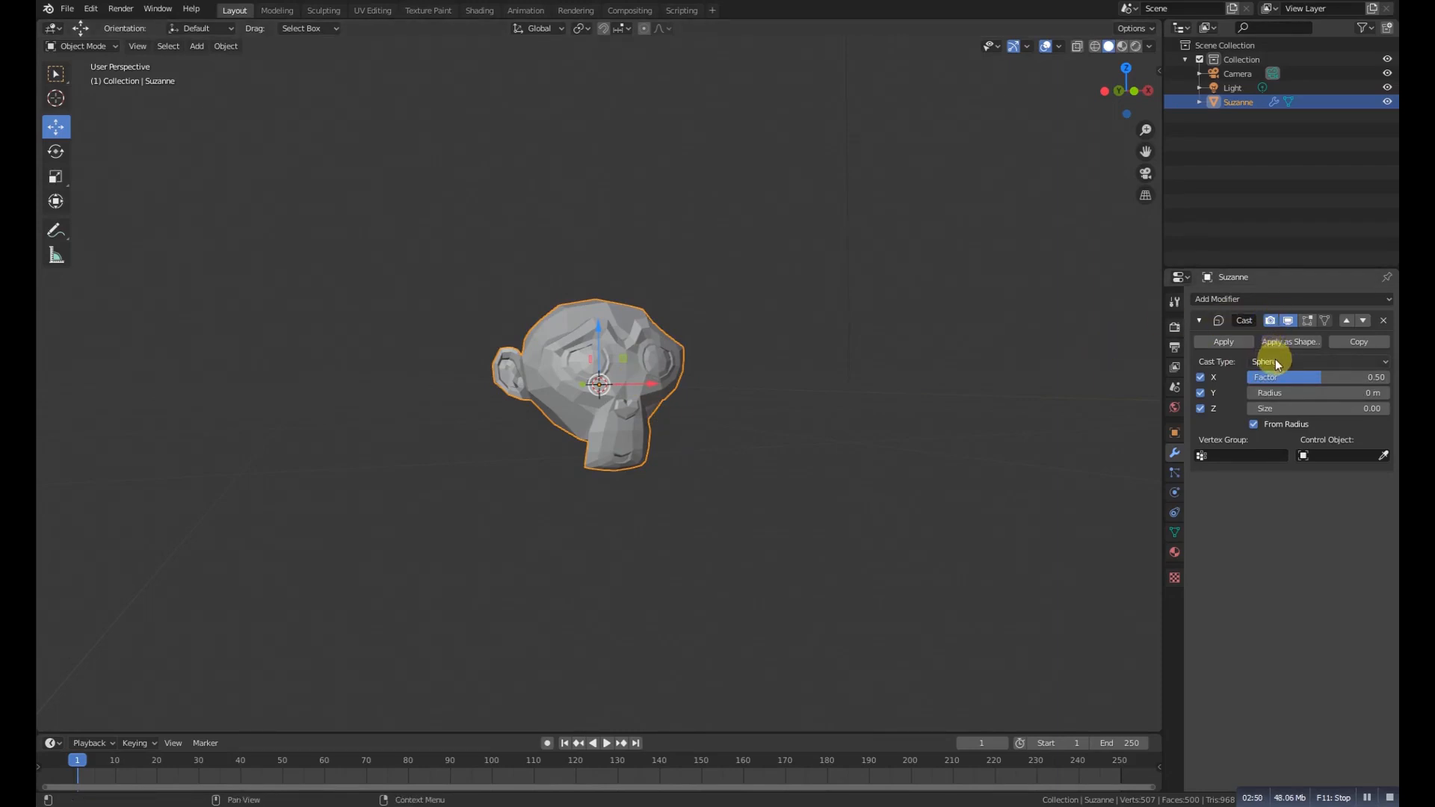
{"action": "middle_click_drag", "start_coordinate": [567, 395], "coordinate": [675, 424]}
{"action": "scroll", "coordinate": [586, 418], "scroll_direction": "up", "scroll_amount": 5}
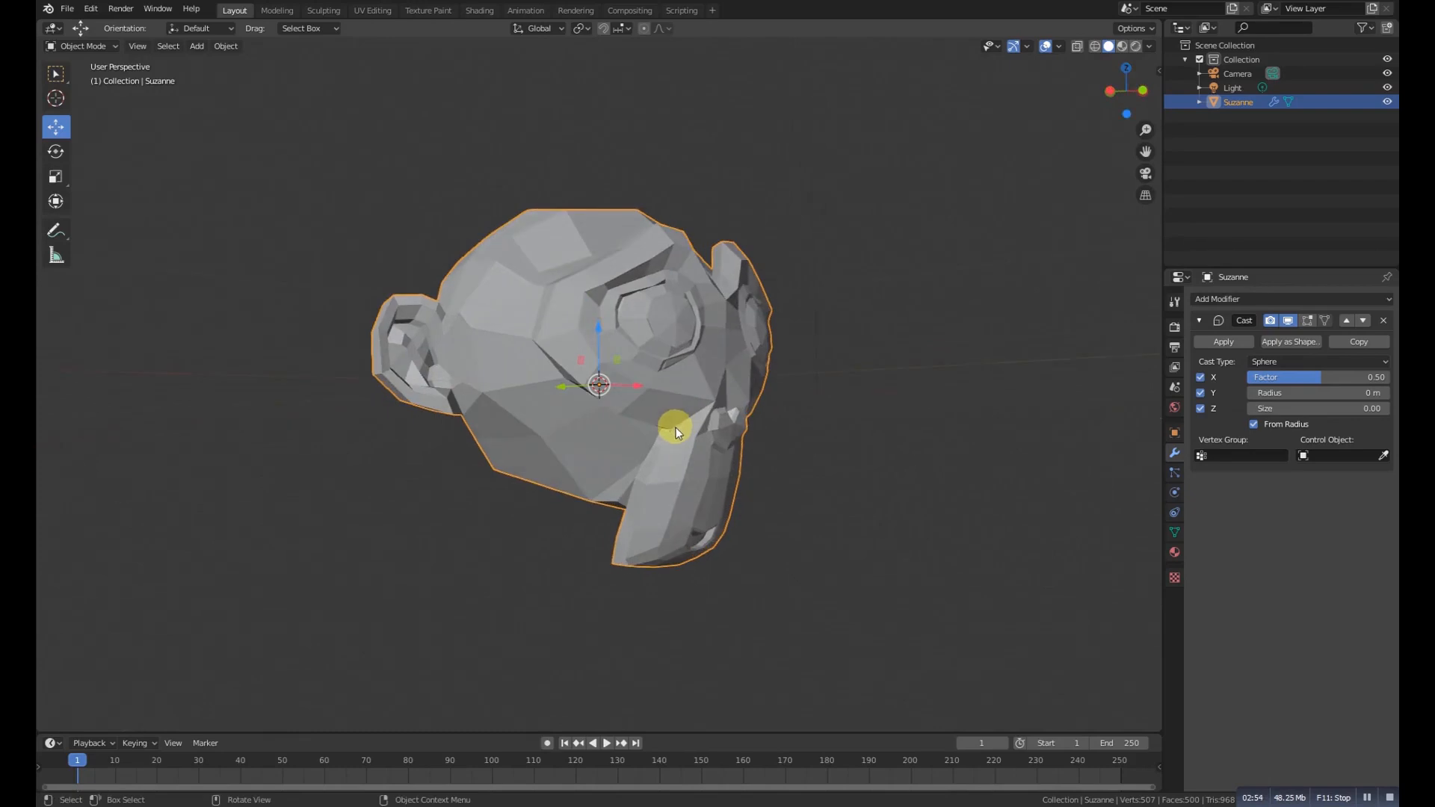
{"action": "mouse_move", "coordinate": [1319, 376]}
{"action": "left_mouse_down"}
{"action": "mouse_move", "coordinate": [1367, 376]}
{"action": "mouse_move", "coordinate": [1310, 376]}
{"action": "mouse_move", "coordinate": [1345, 376]}
{"action": "left_mouse_up"}
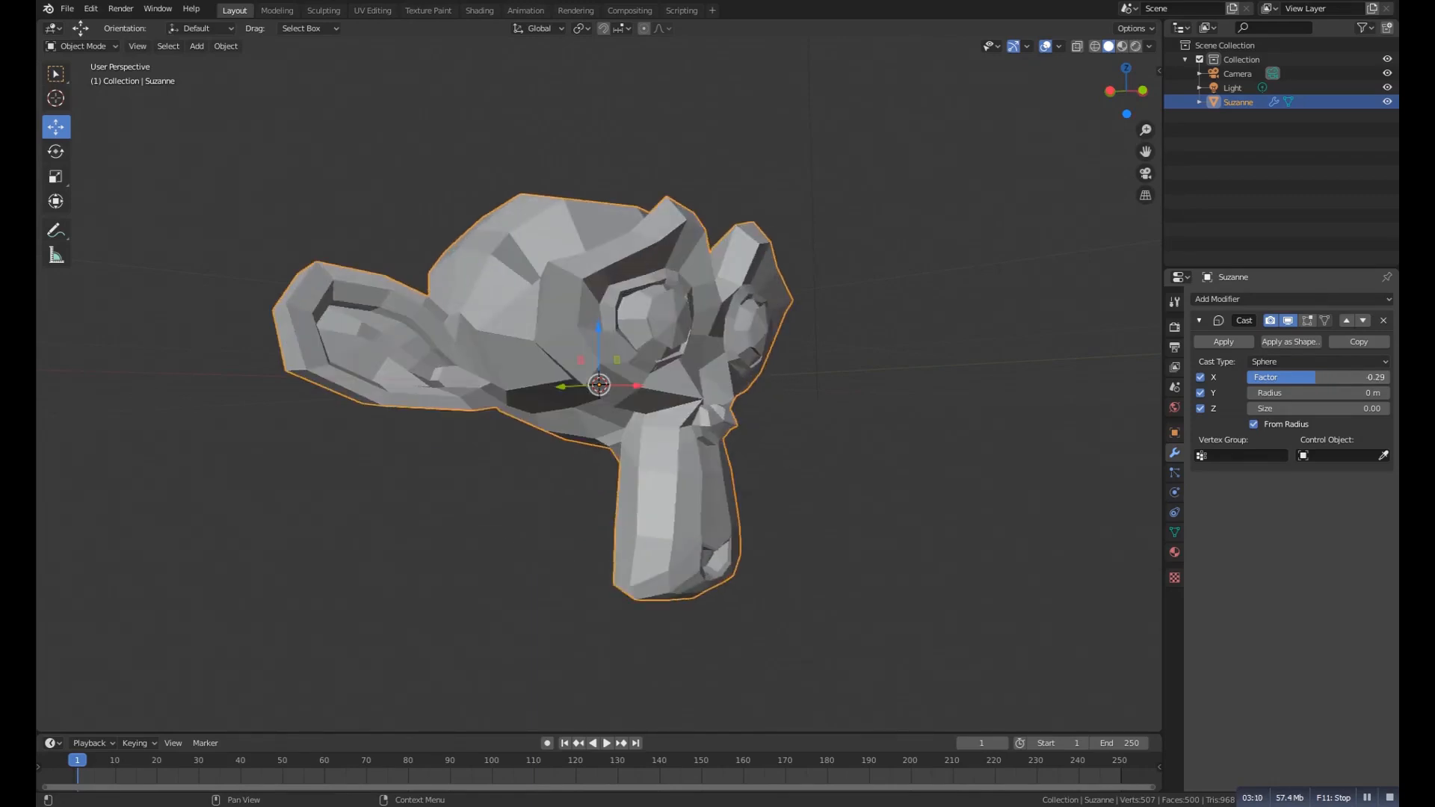
{"action": "left_click_drag", "start_coordinate": [1314, 378], "coordinate": [1317, 378]}
Switch the monkey's Cast Type to Cylinder and set the Factor to 0.8.
{"action": "left_click", "coordinate": [1319, 362]}
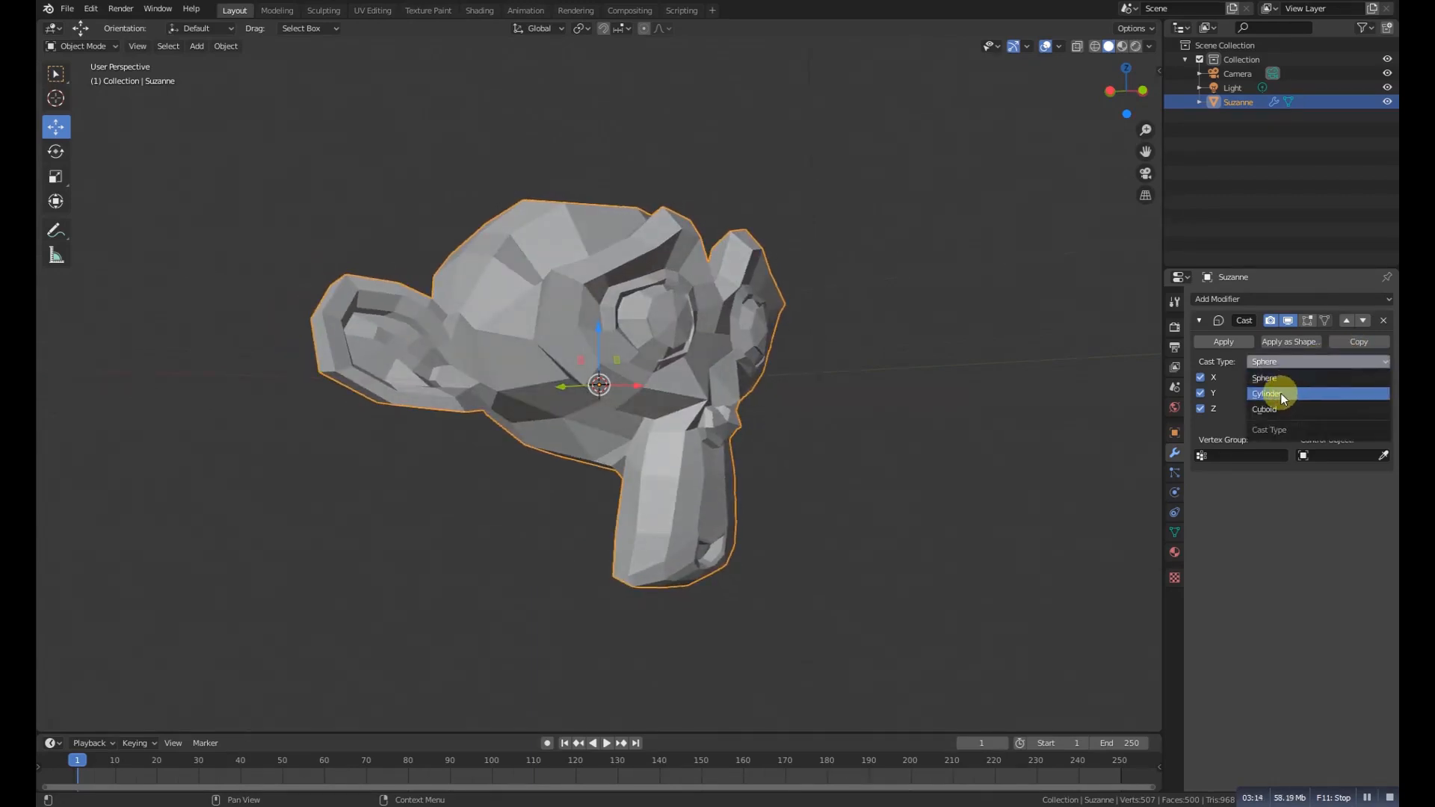
{"action": "left_click", "coordinate": [1281, 392]}
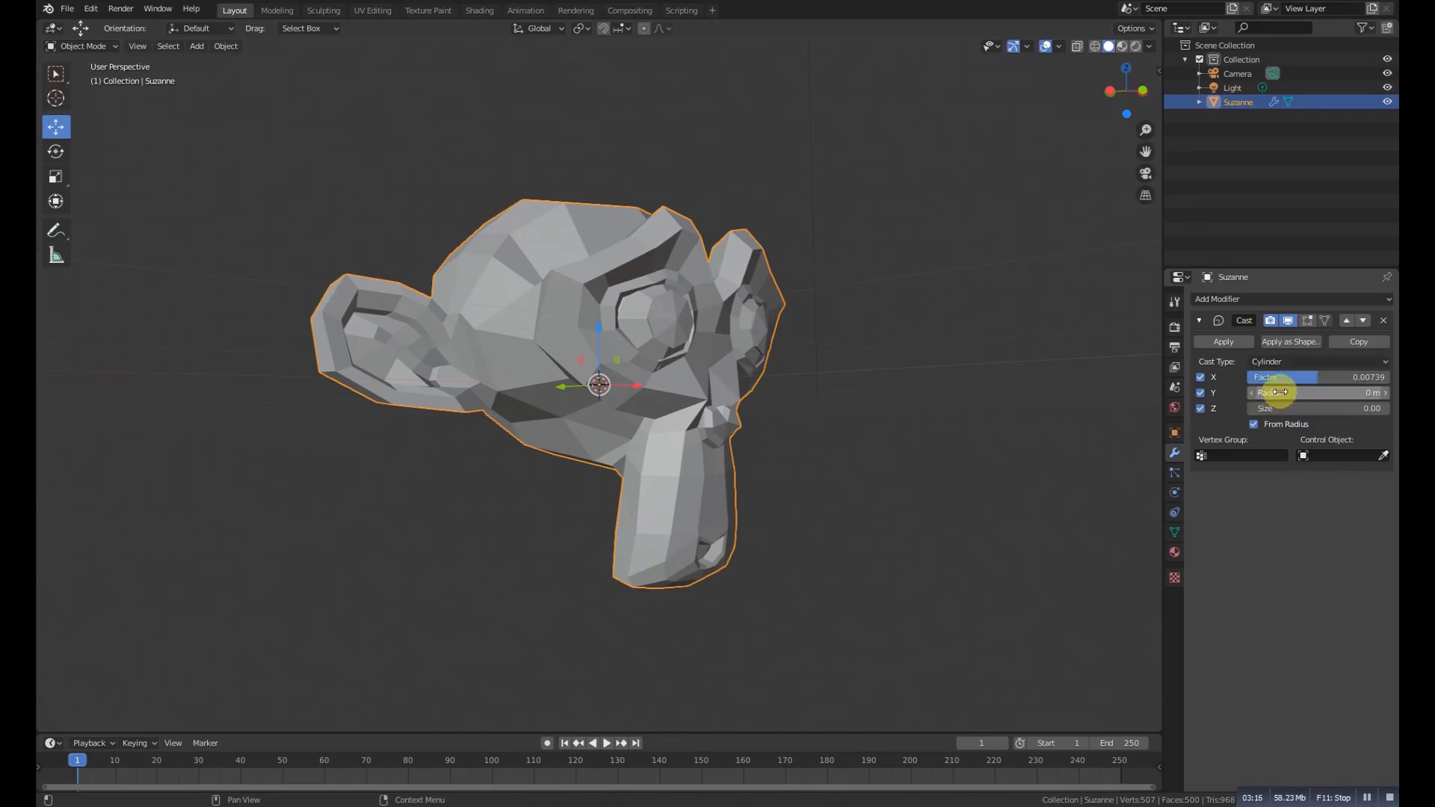
{"action": "double_click", "coordinate": [1279, 378]}
{"action": "type", "text": "0.8"}
{"action": "key", "text": "Return"}
{"action": "middle_click_drag", "start_coordinate": [1029, 364], "coordinate": [676, 351]}
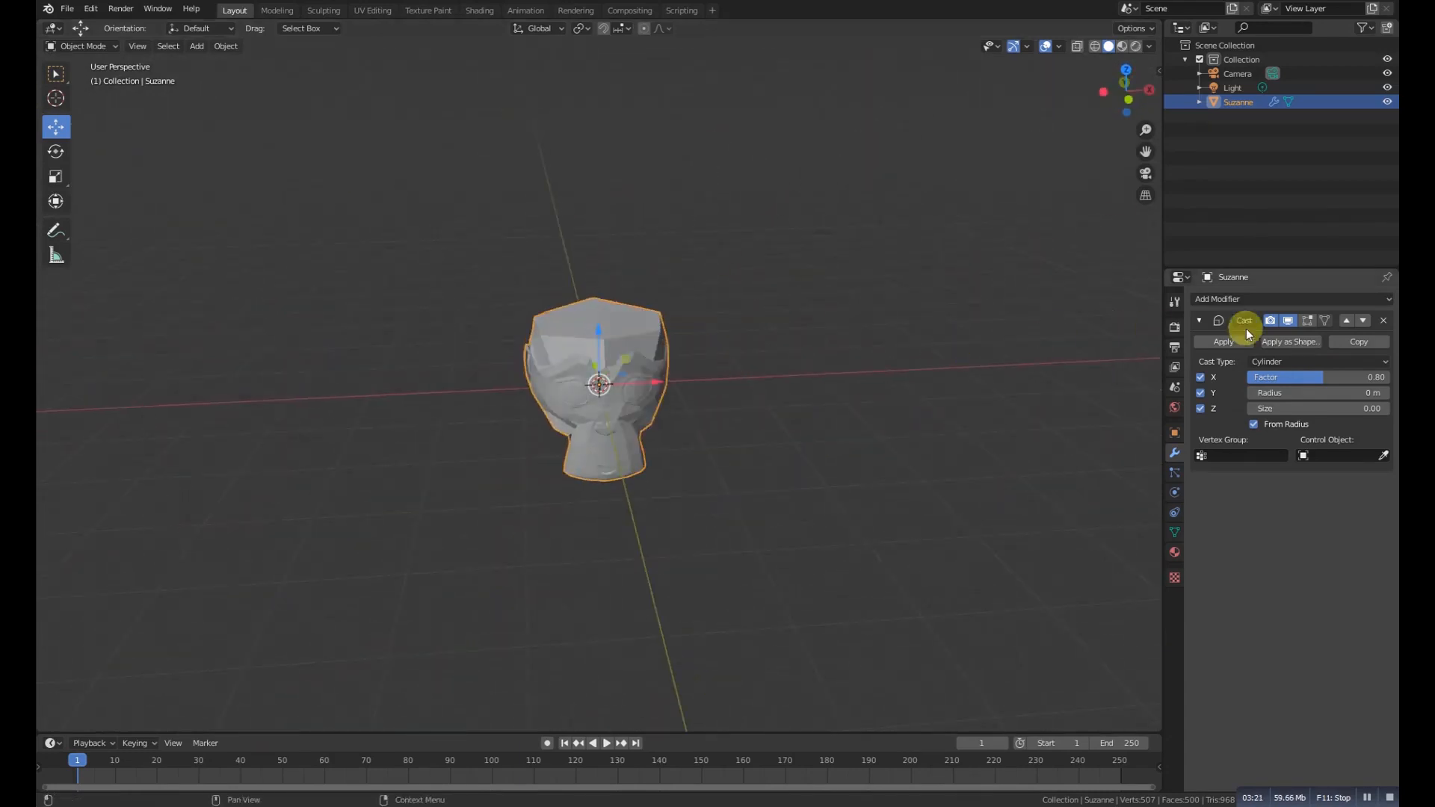
Change the monkey's Cast Type to Cuboid and inspect the deformed shape from several sides.
{"action": "left_click", "coordinate": [1273, 361]}
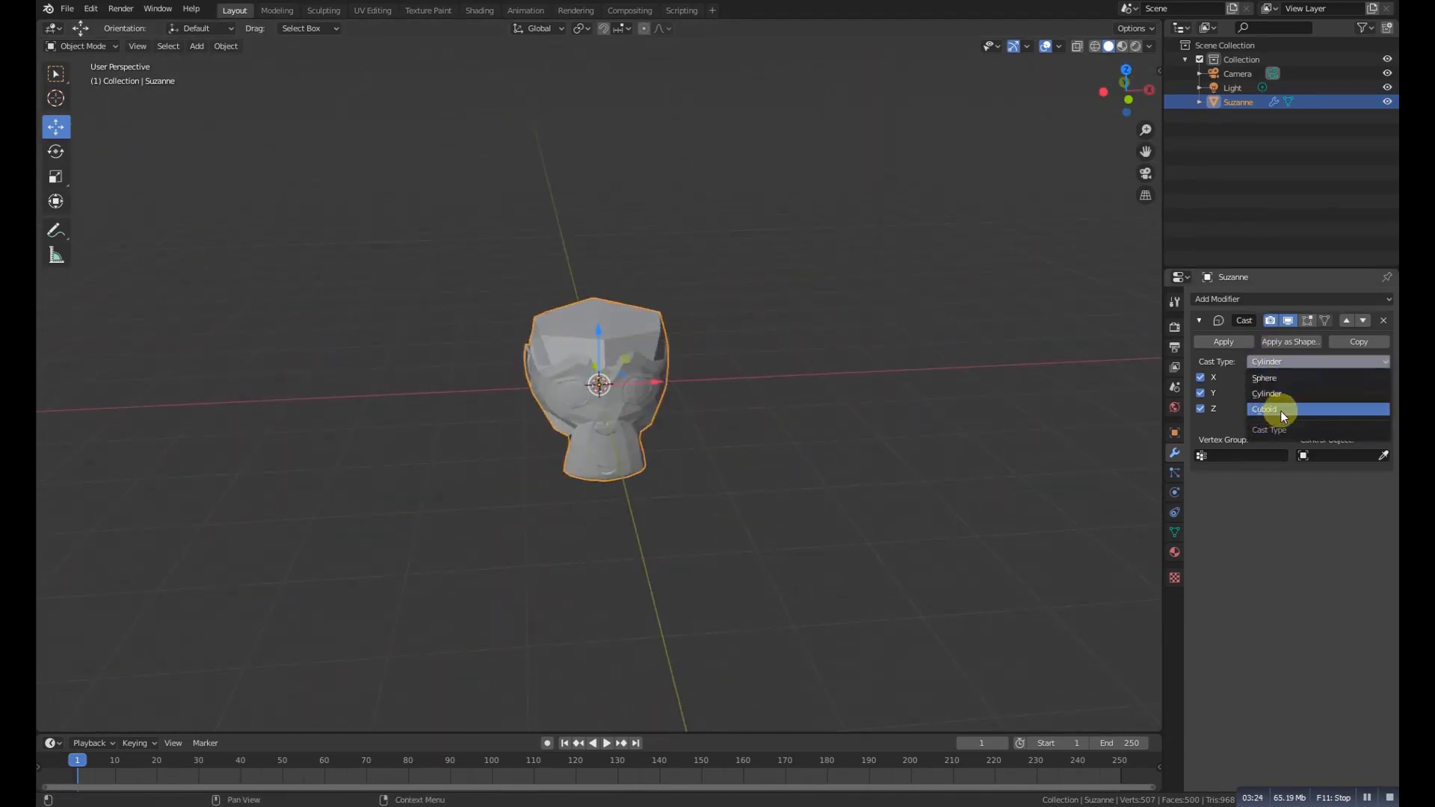
{"action": "left_click", "coordinate": [1280, 410]}
{"action": "middle_click_drag", "start_coordinate": [720, 428], "coordinate": [733, 398]}
{"action": "scroll", "coordinate": [677, 396], "scroll_direction": "down", "scroll_amount": 3}
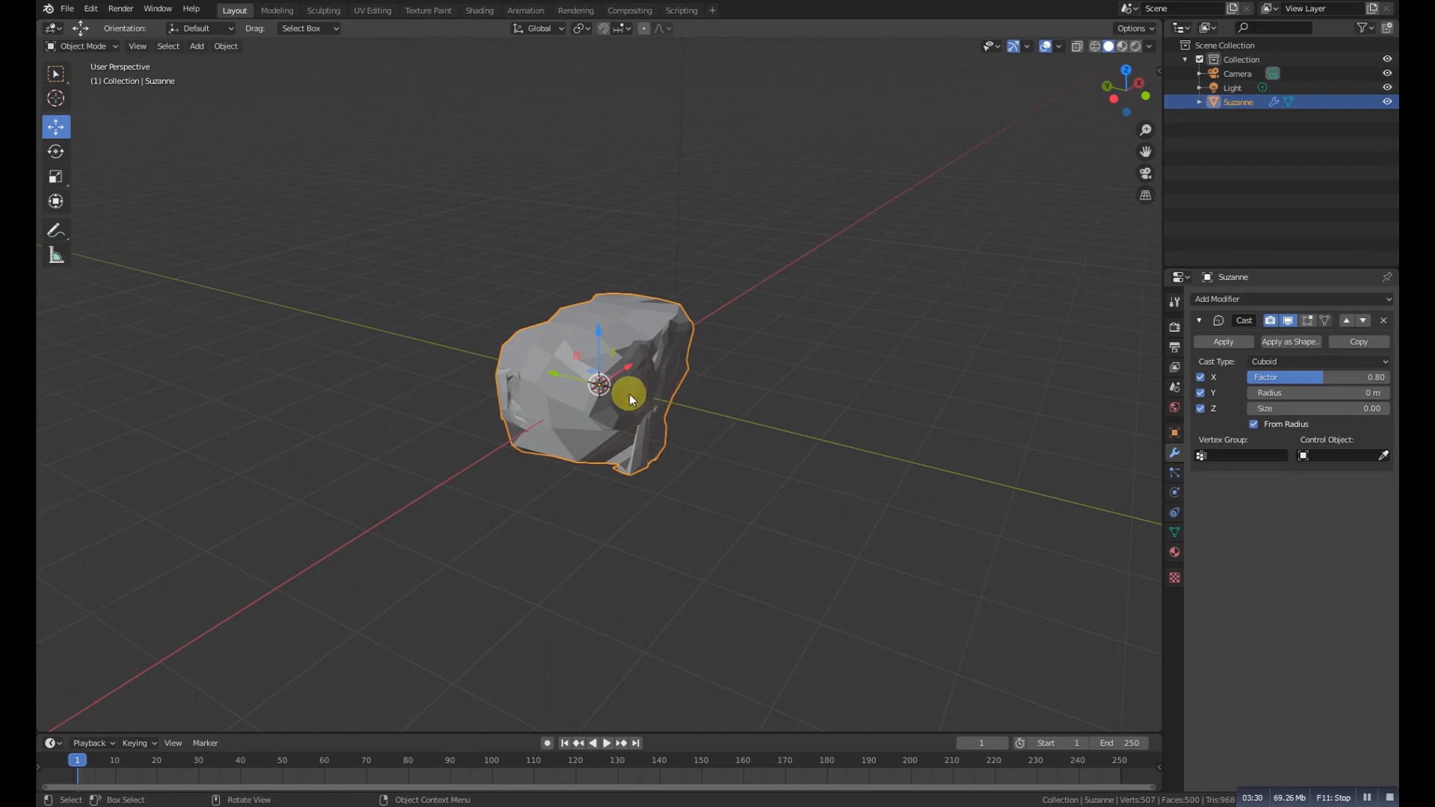
{"action": "scroll", "coordinate": [629, 394], "scroll_direction": "up", "scroll_amount": 3}
{"action": "middle_click_drag", "start_coordinate": [648, 433], "coordinate": [643, 396]}
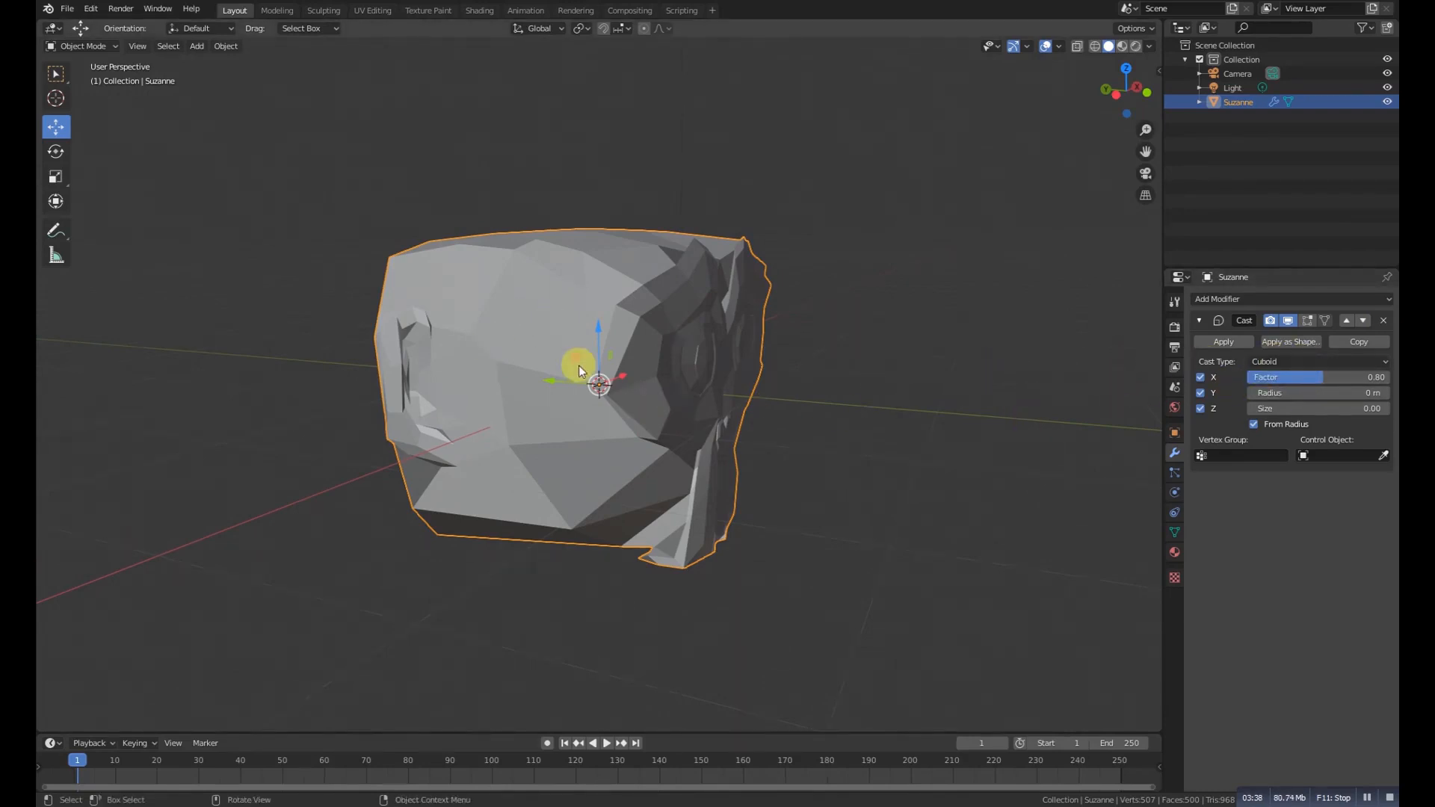
{"action": "middle_click_drag", "start_coordinate": [641, 374], "coordinate": [637, 416]}
{"action": "scroll", "coordinate": [639, 441], "scroll_direction": "down", "scroll_amount": 3}
Remove the Cast modifier from the monkey and delete the monkey from the scene.
{"action": "left_click", "coordinate": [1292, 362]}
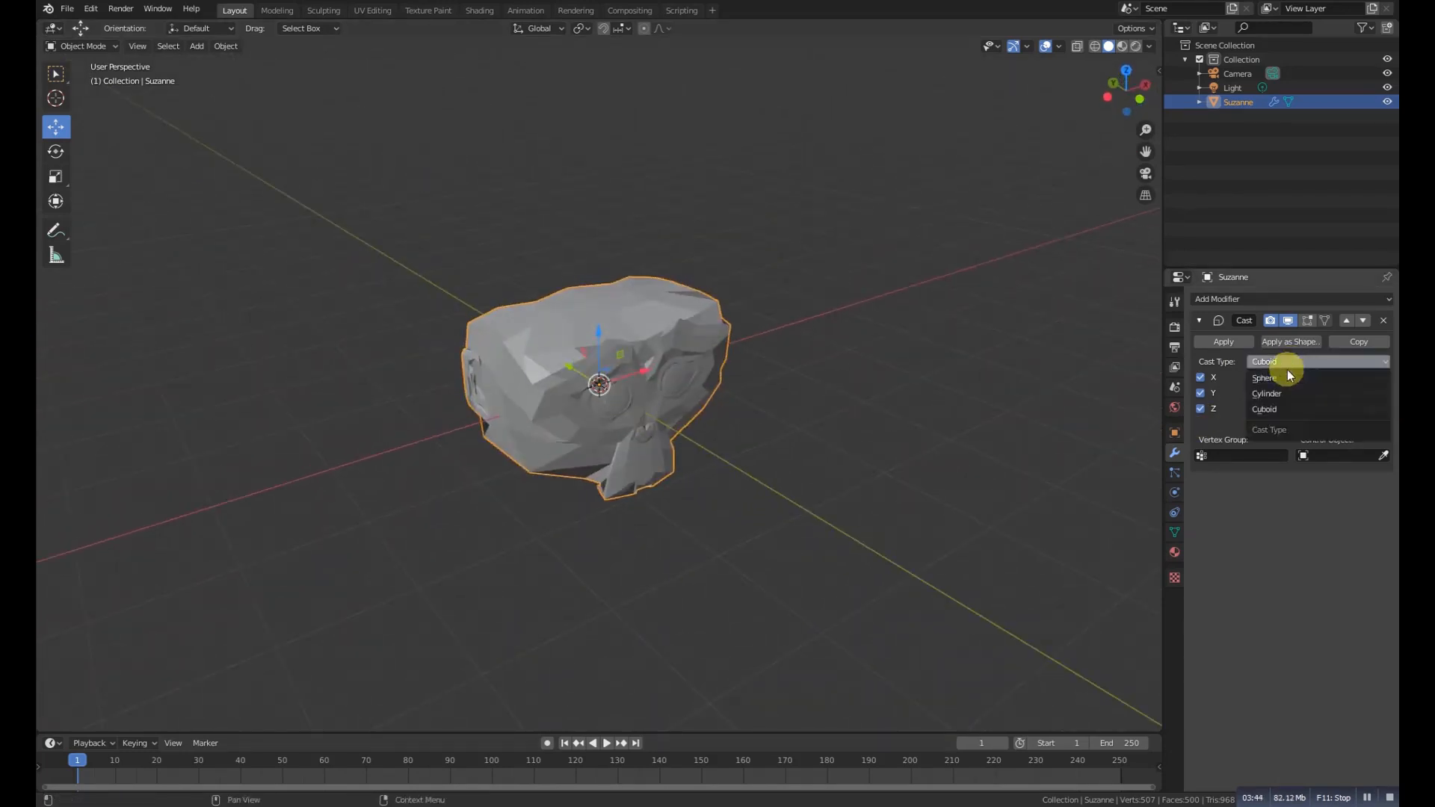
{"action": "left_click", "coordinate": [1384, 320]}
{"action": "middle_click_drag", "start_coordinate": [651, 353], "coordinate": [721, 400]}
{"action": "left_click", "coordinate": [1212, 300]}
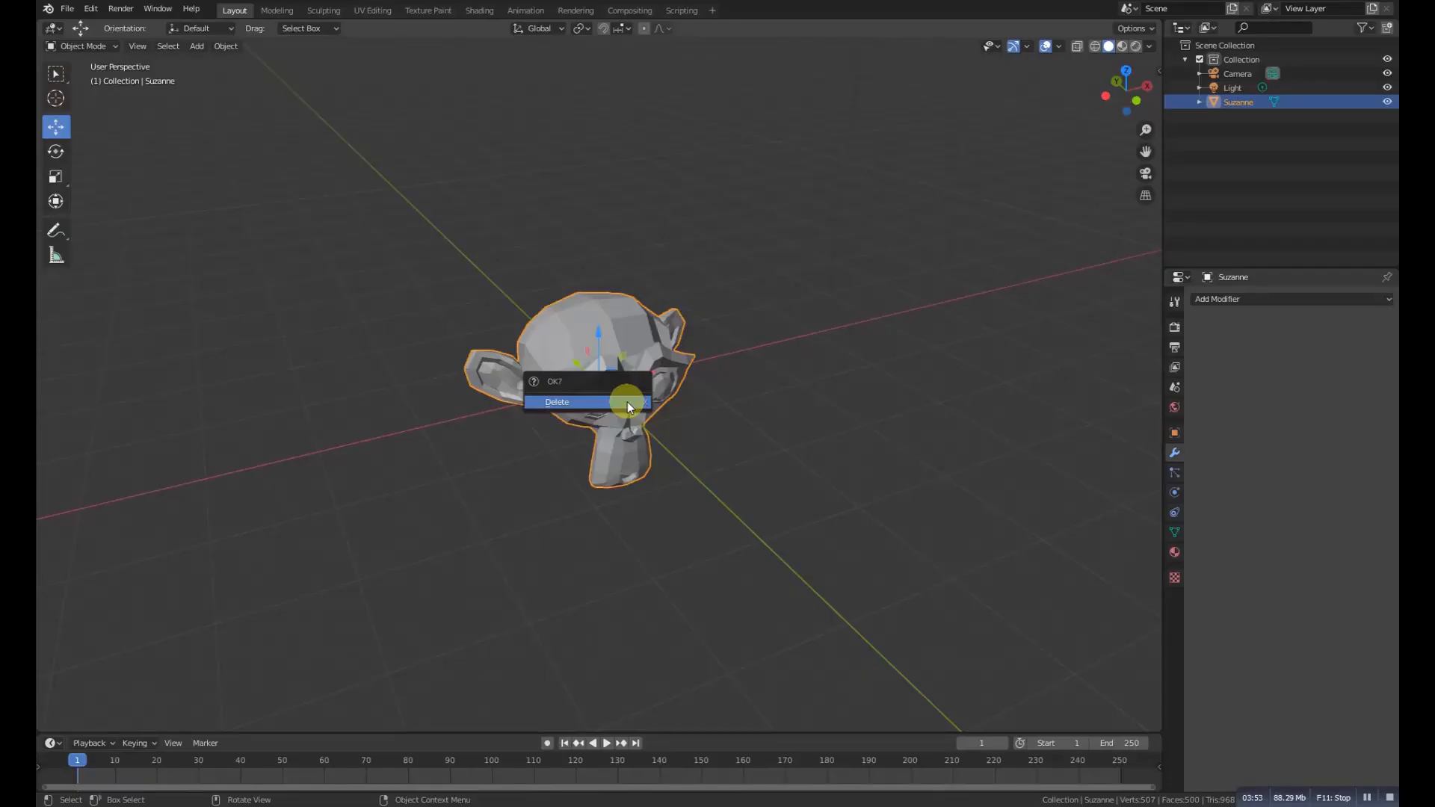
{"action": "left_click", "coordinate": [626, 401]}
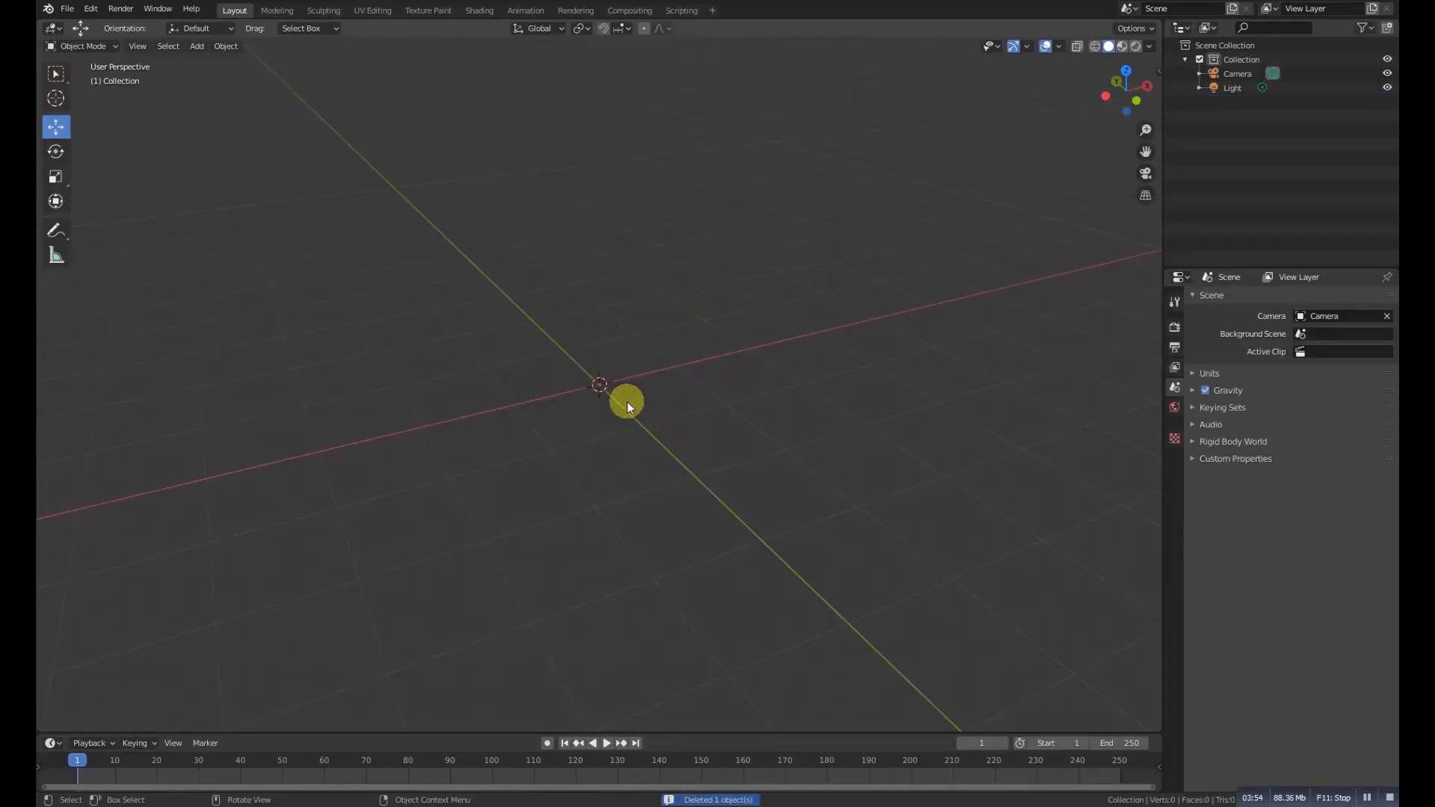
Add a Bezier circle curve at the world origin.
{"action": "key", "text": "shift+a"}
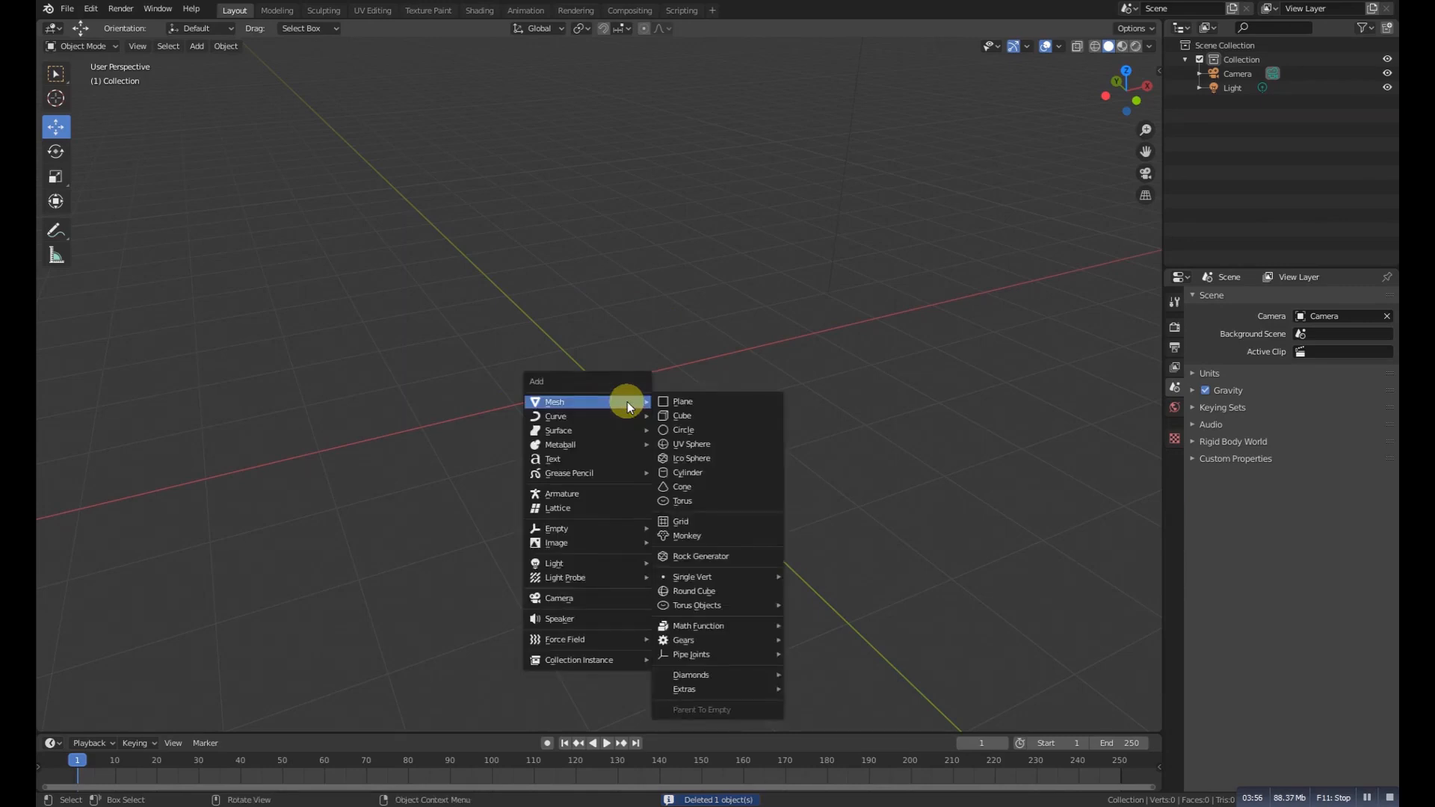
{"action": "mouse_move", "coordinate": [641, 416]}
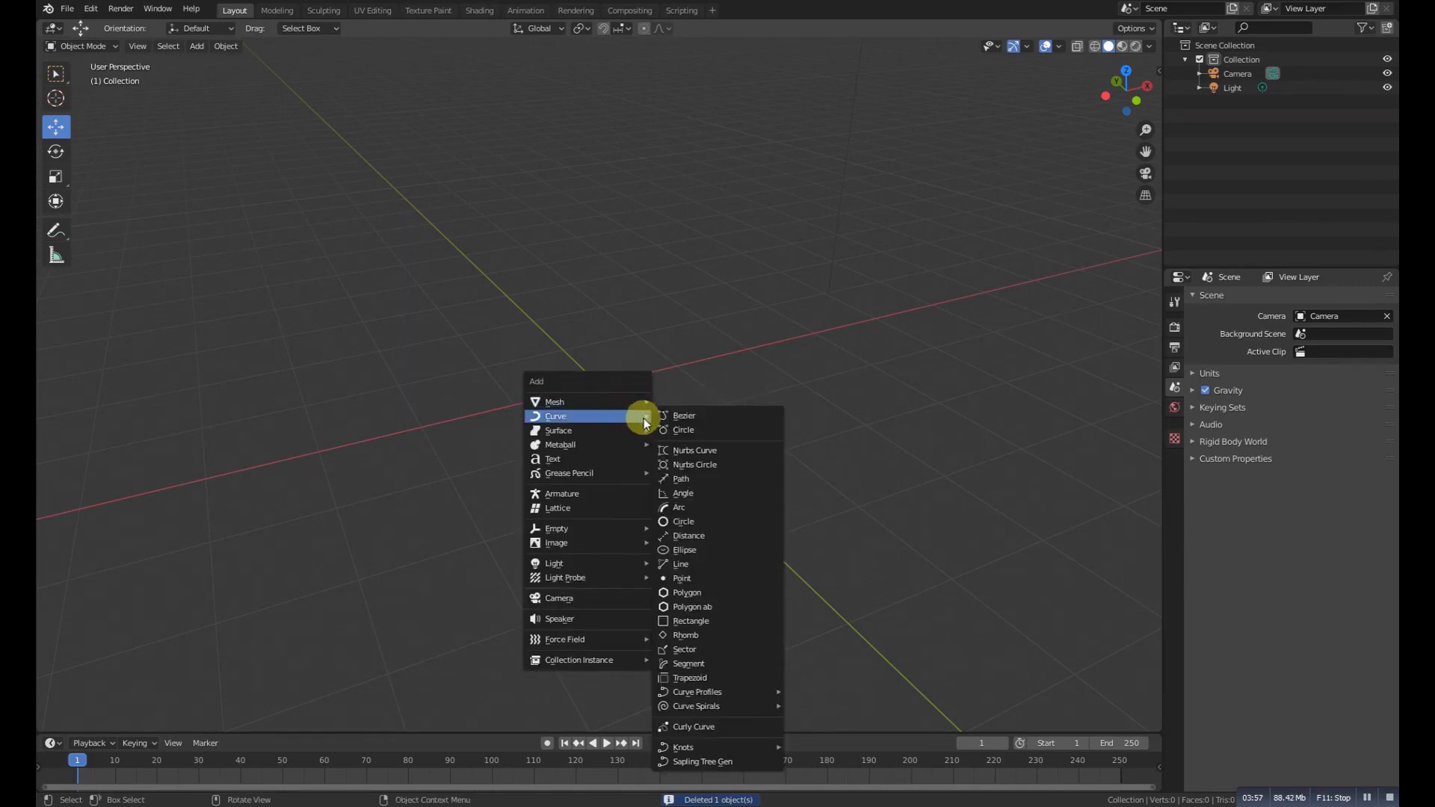
{"action": "left_click", "coordinate": [687, 429]}
{"action": "mouse_move", "coordinate": [664, 429]}
{"action": "middle_mouse_down"}
{"action": "mouse_move", "coordinate": [549, 480]}
{"action": "mouse_move", "coordinate": [738, 437]}
{"action": "mouse_move", "coordinate": [670, 423]}
{"action": "middle_mouse_up"}
{"action": "scroll", "coordinate": [665, 424], "scroll_direction": "up", "scroll_amount": 3}
Add a Text object at the centre of the Bezier circle.
{"action": "key", "text": "shift+a"}
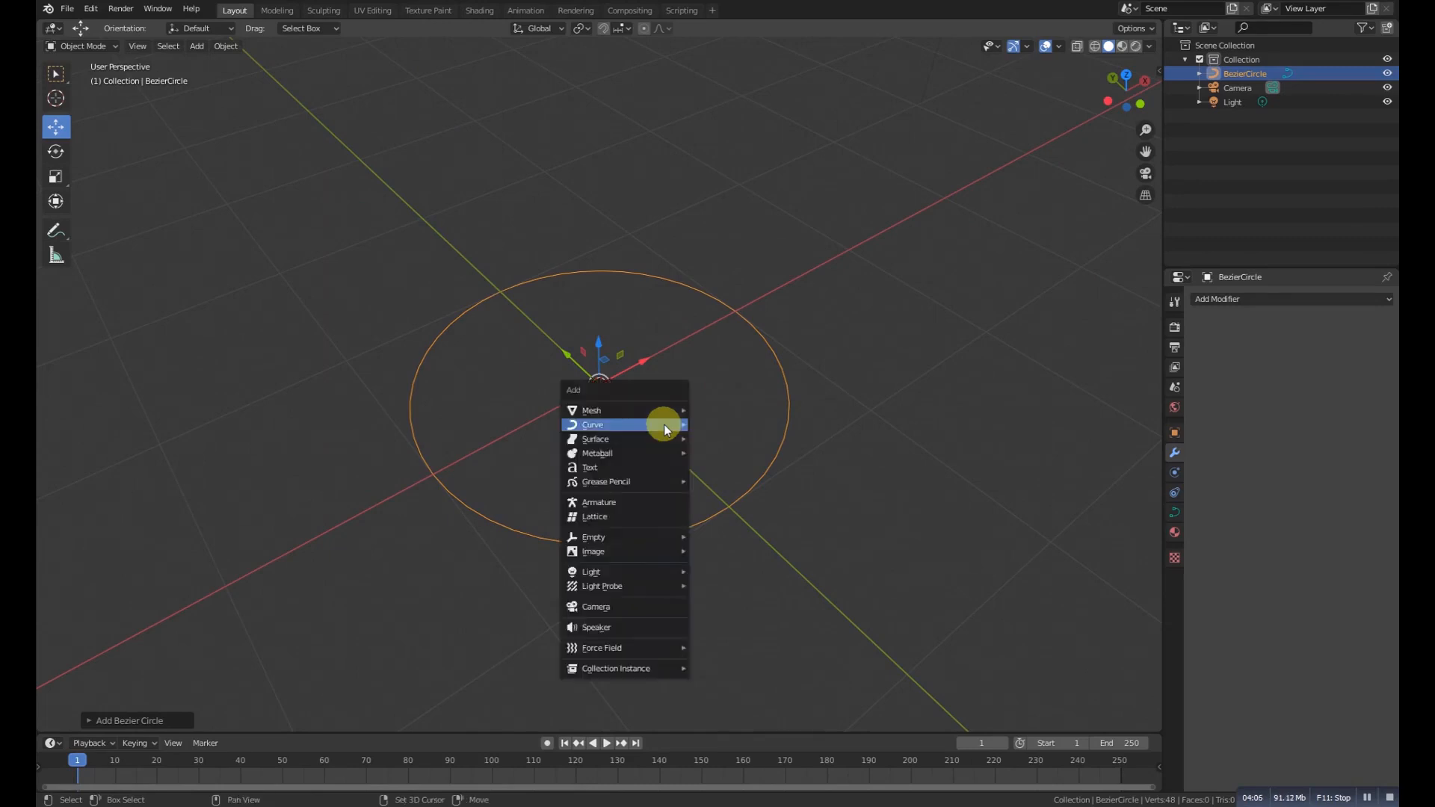
{"action": "mouse_move", "coordinate": [664, 424]}
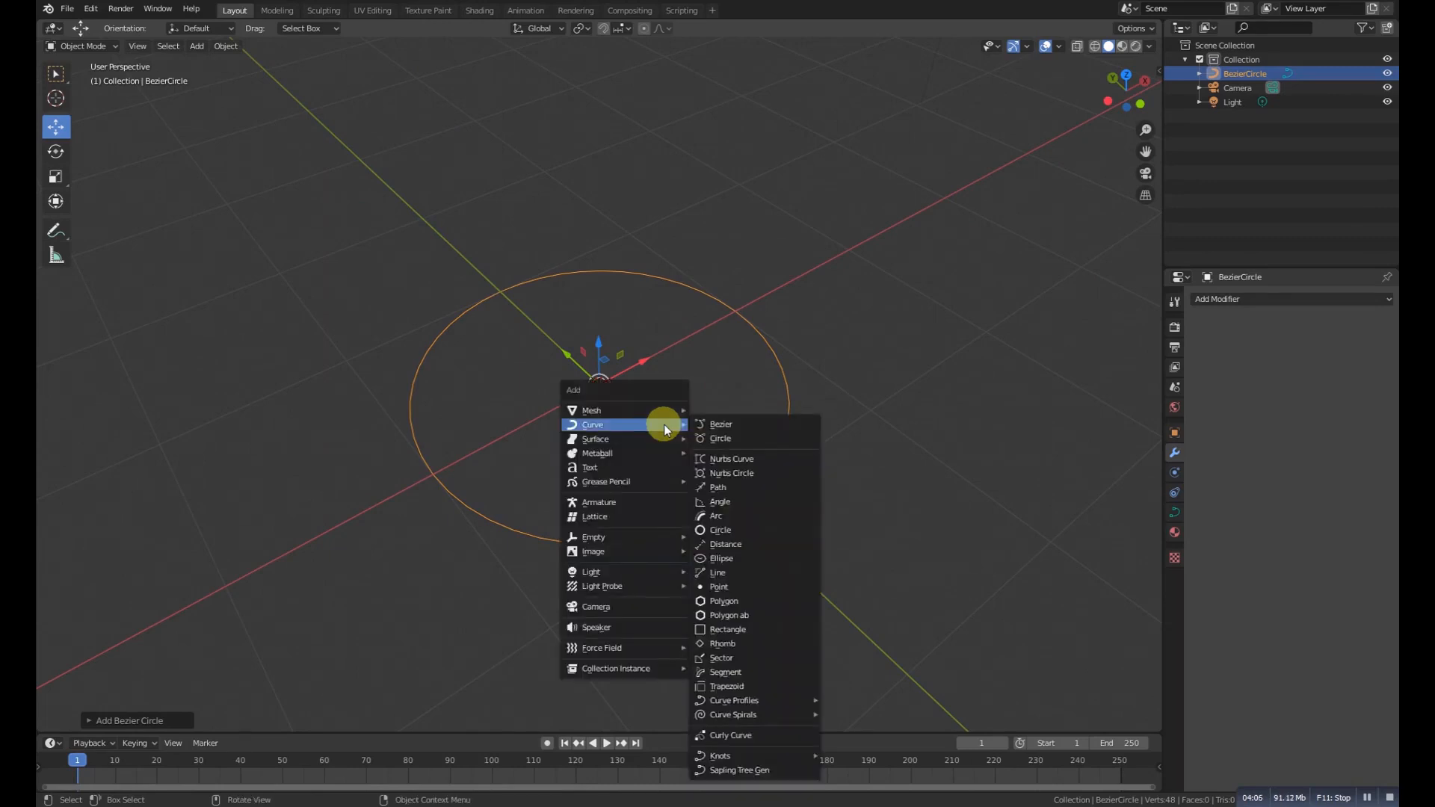
{"action": "left_click", "coordinate": [619, 473]}
{"action": "middle_click_drag", "start_coordinate": [695, 378], "coordinate": [617, 366]}
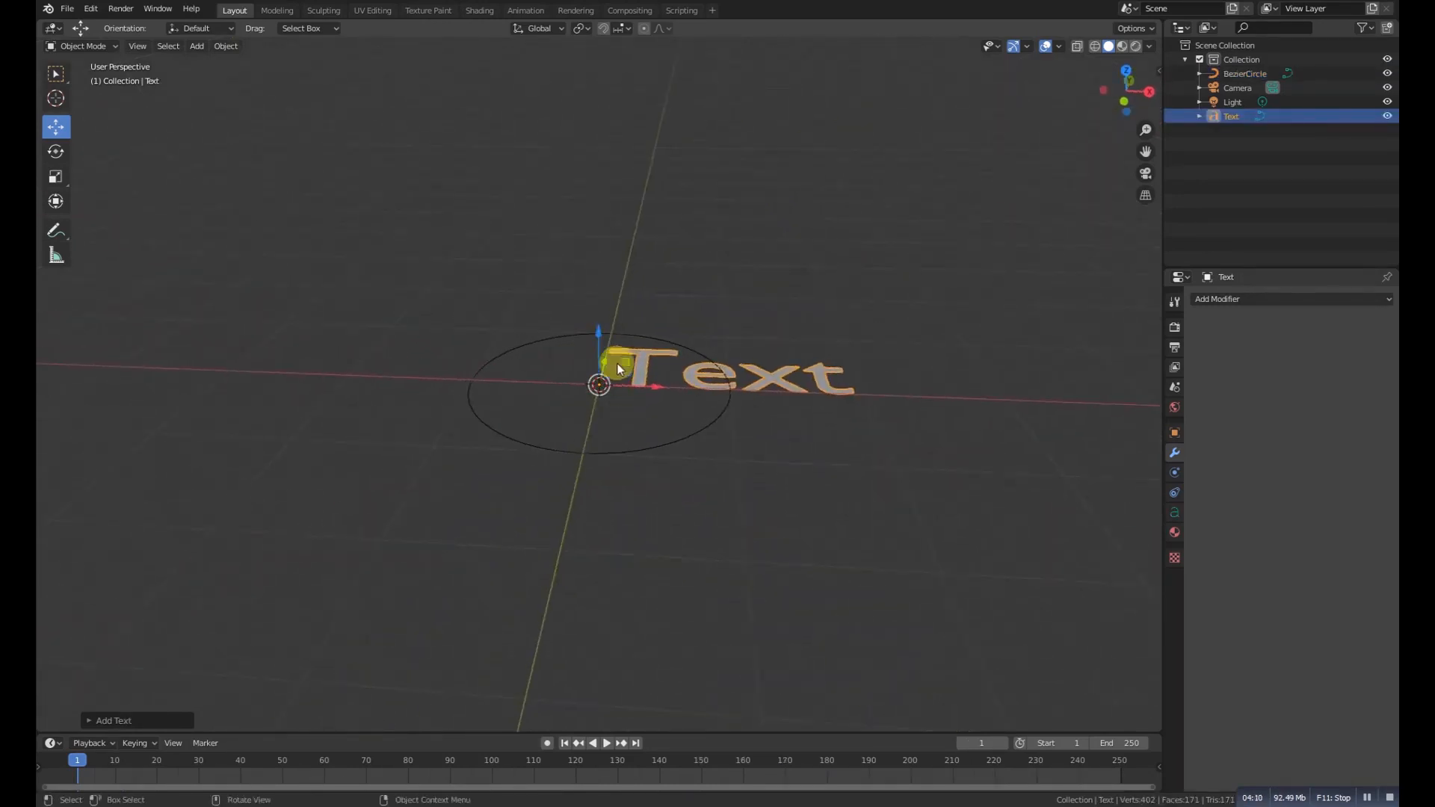
Scale the text down to fit inside the circle and rotate it upright about the global X axis.
{"action": "key", "text": "s"}
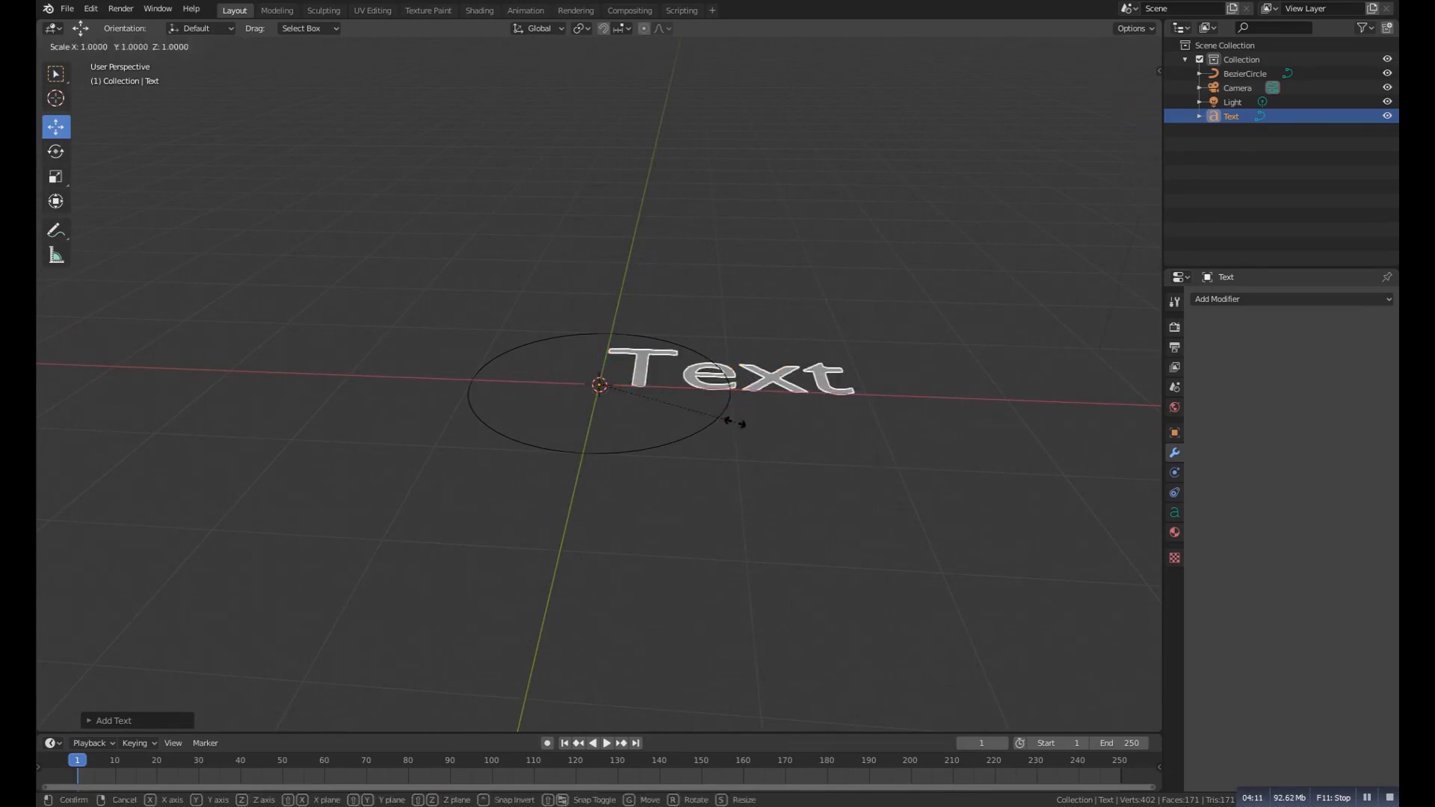
{"action": "left_click", "coordinate": [622, 423]}
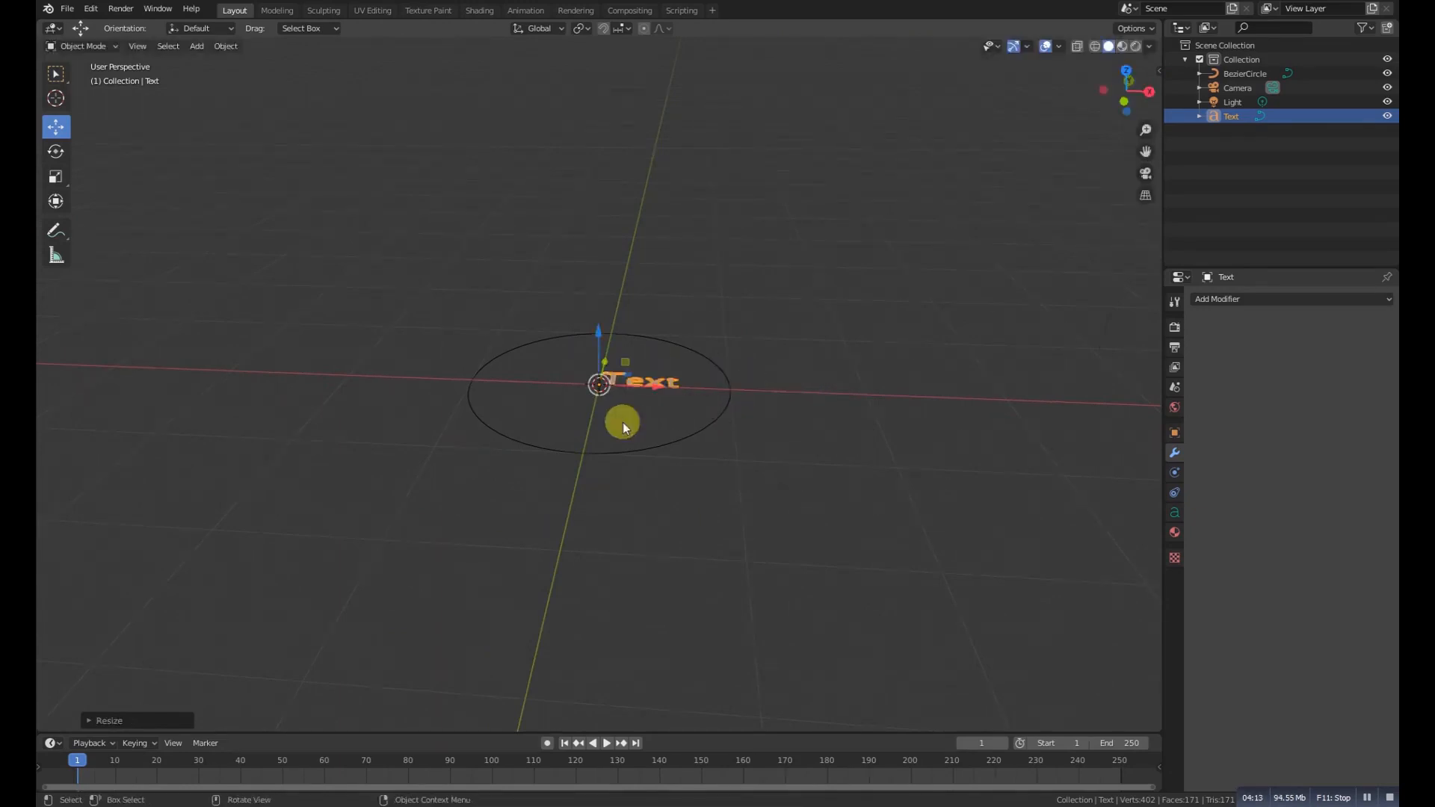
{"action": "key", "text": "r"}
{"action": "key", "text": "x"}
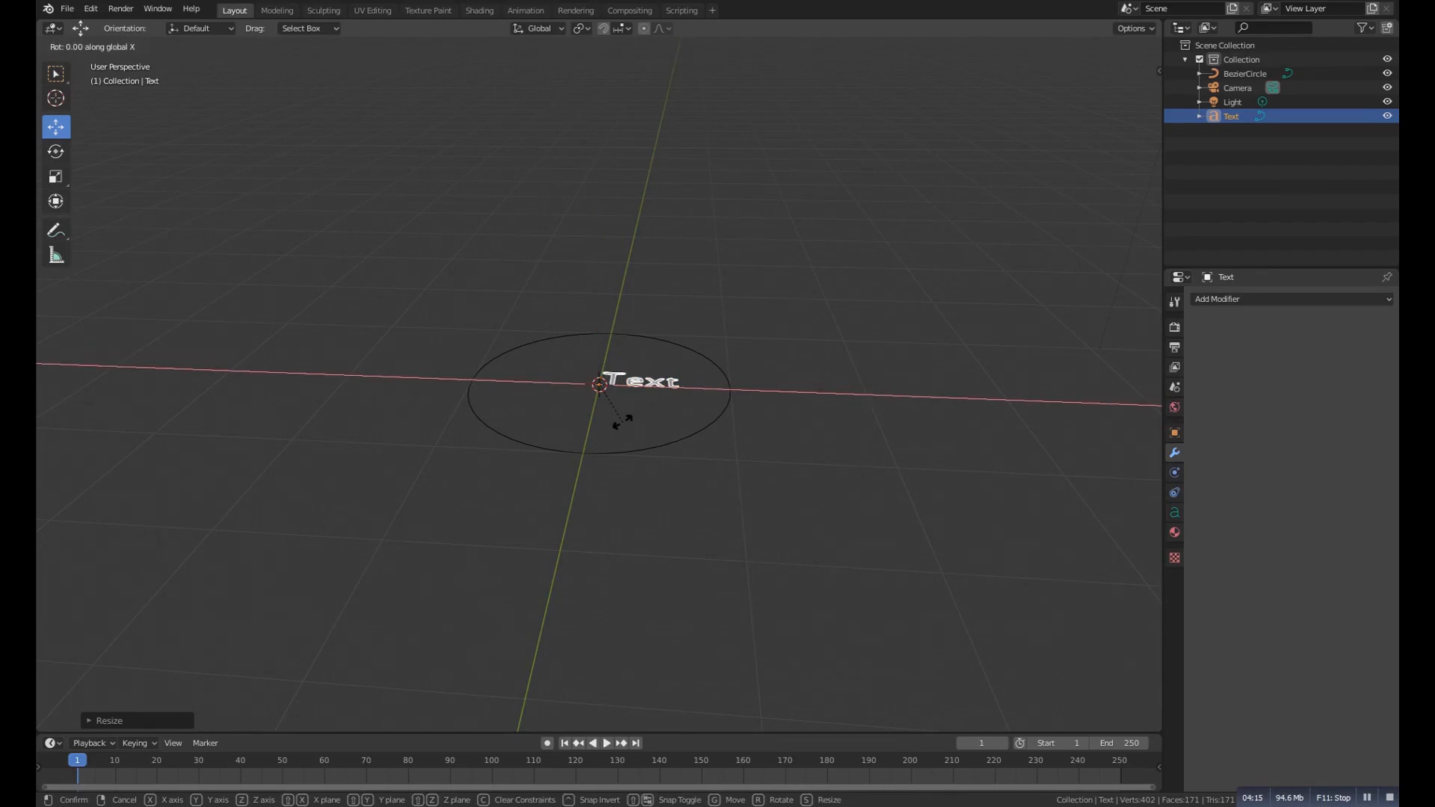
{"action": "left_click", "coordinate": [612, 331]}
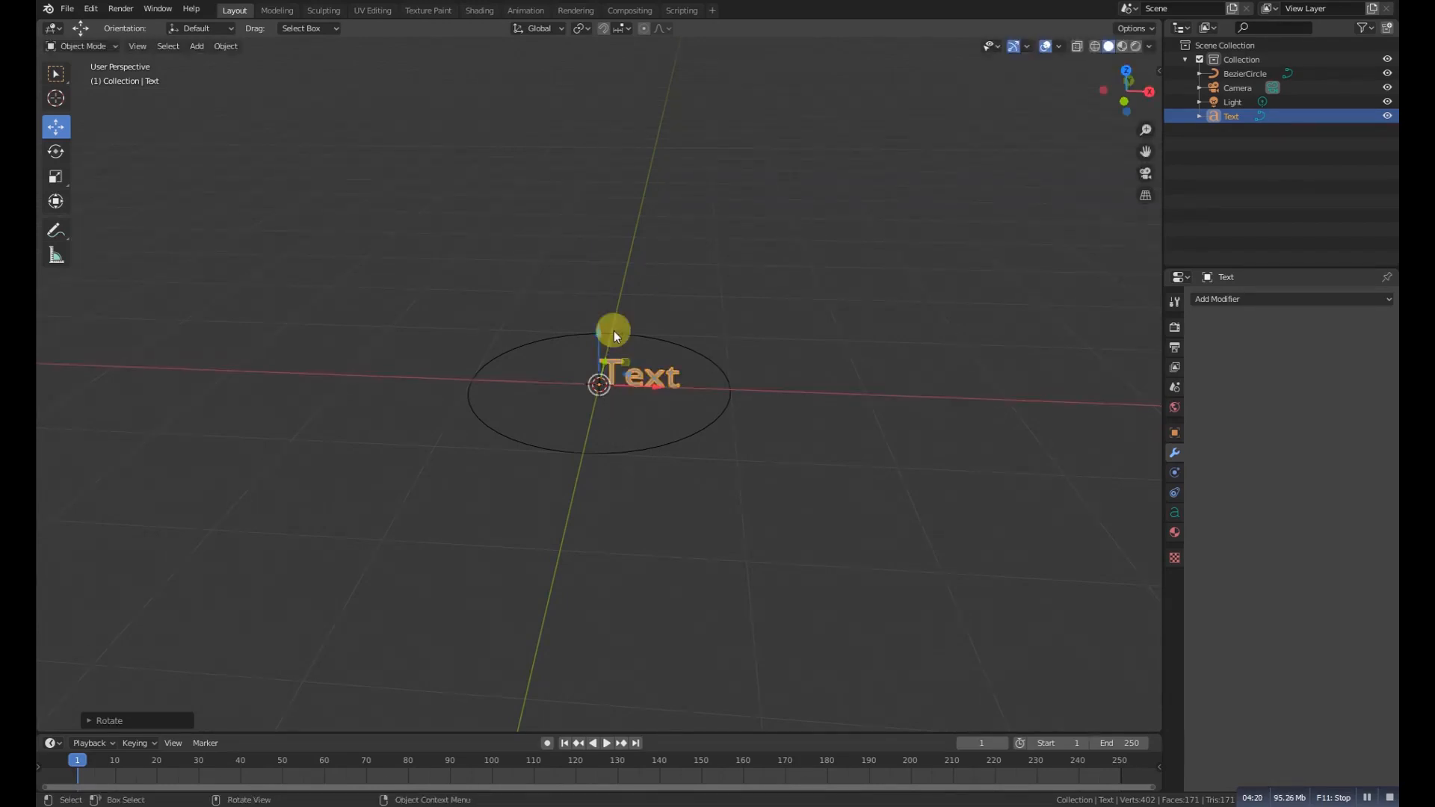
Replace the text object's content with "i am curve modifier" and return to Object Mode.
{"action": "key", "text": "Tab"}
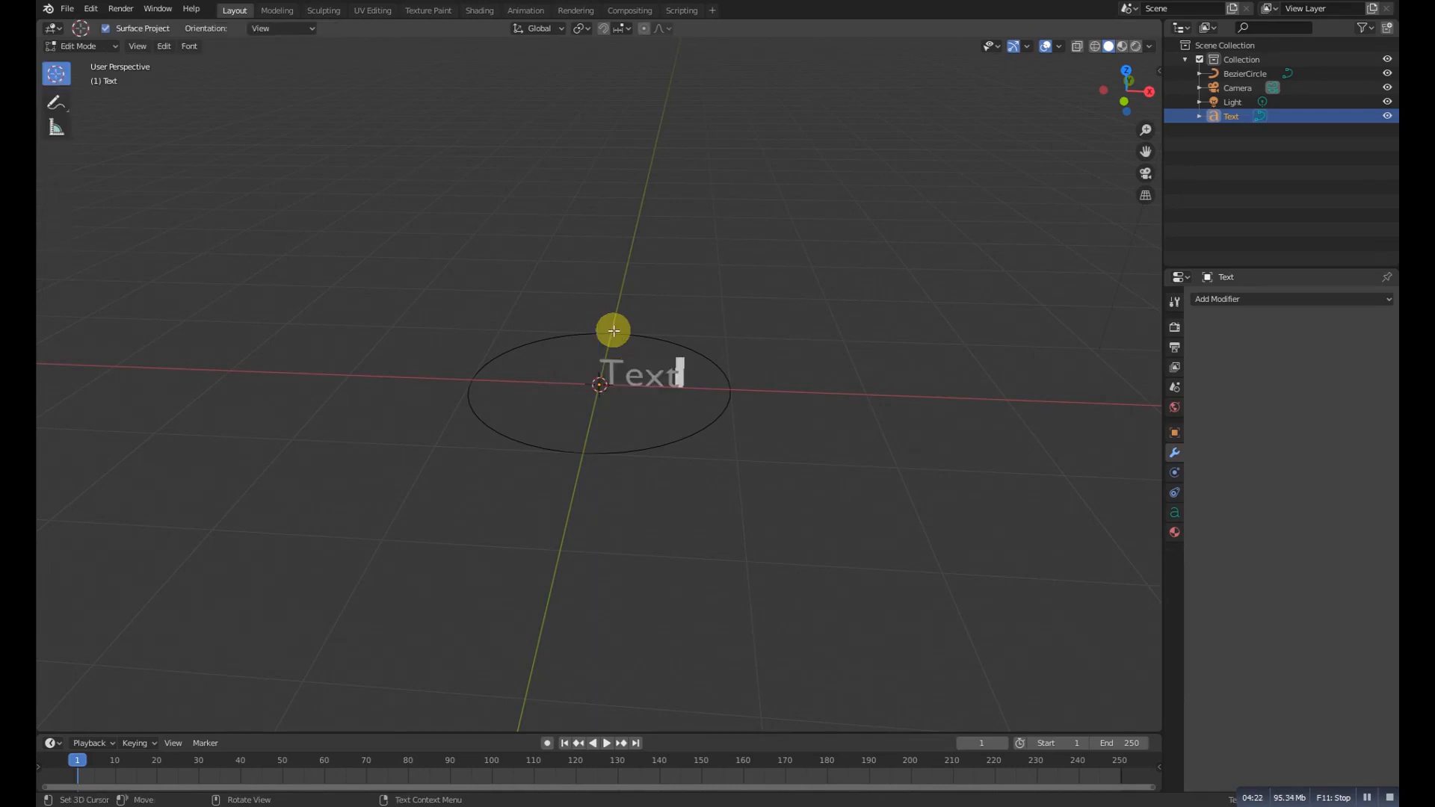
{"action": "key", "text": "BackSpace"}
{"action": "key", "text": "BackSpace"}
{"action": "key", "text": "BackSpace"}
{"action": "key", "text": "BackSpace"}
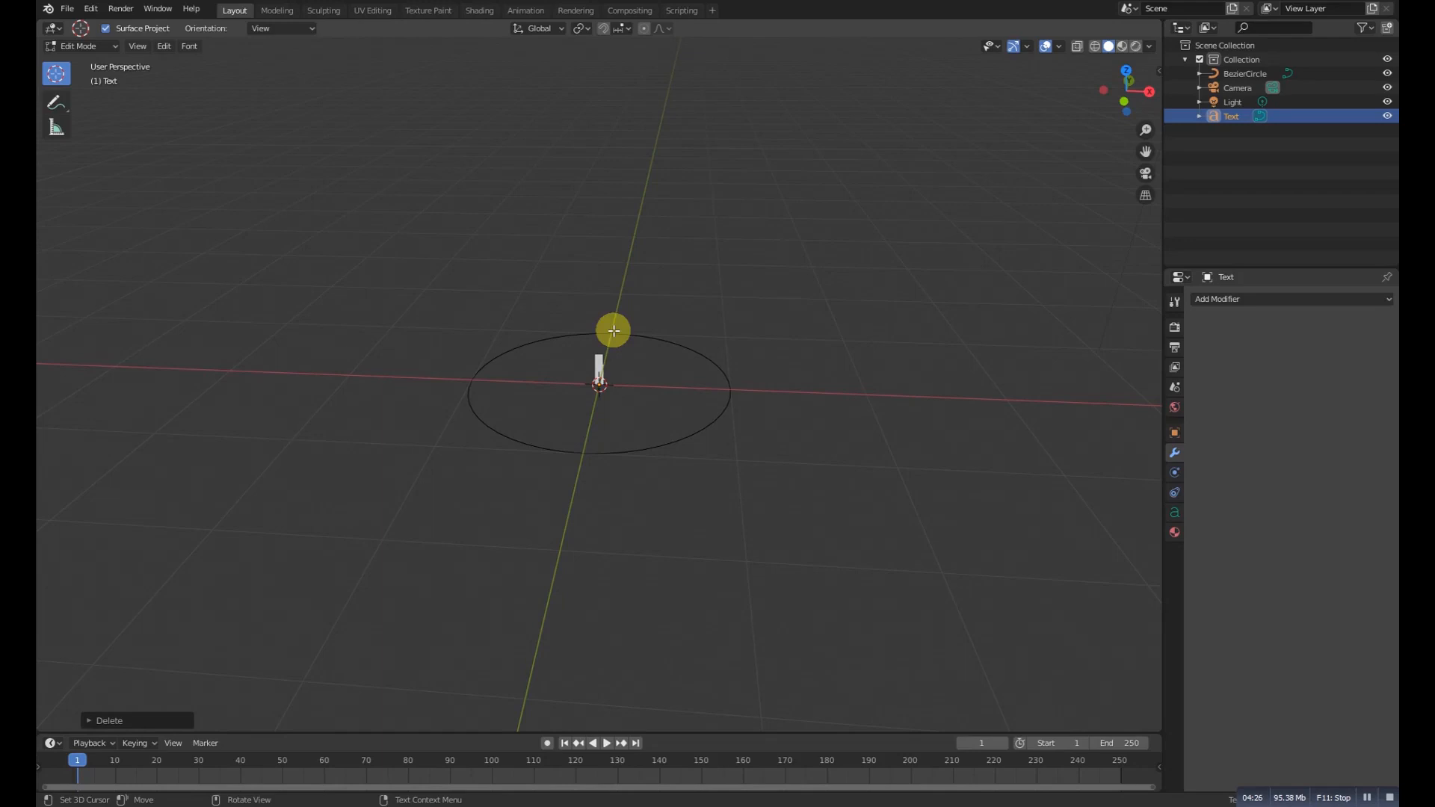
{"action": "type", "text": "i "}
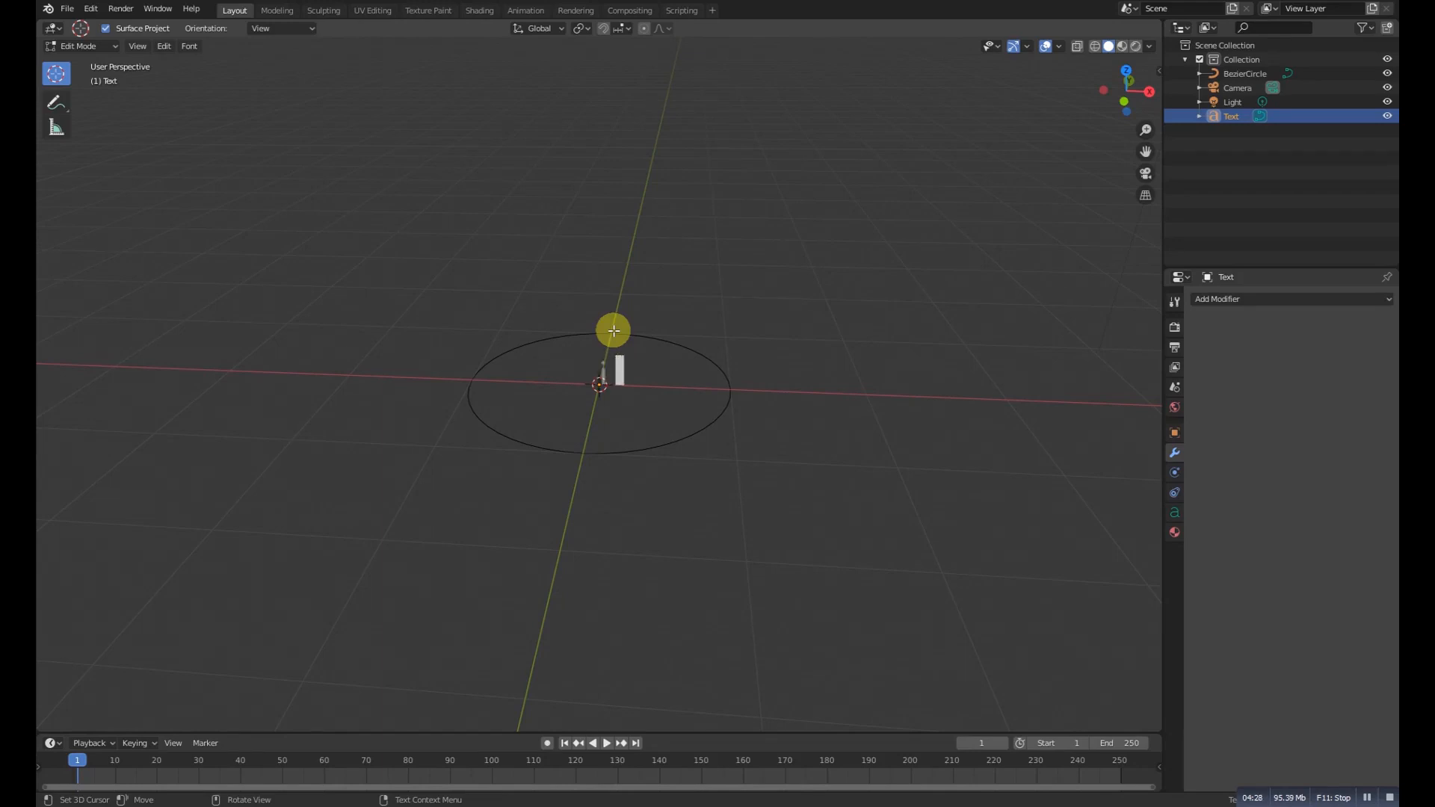
{"action": "type", "text": "am curve"}
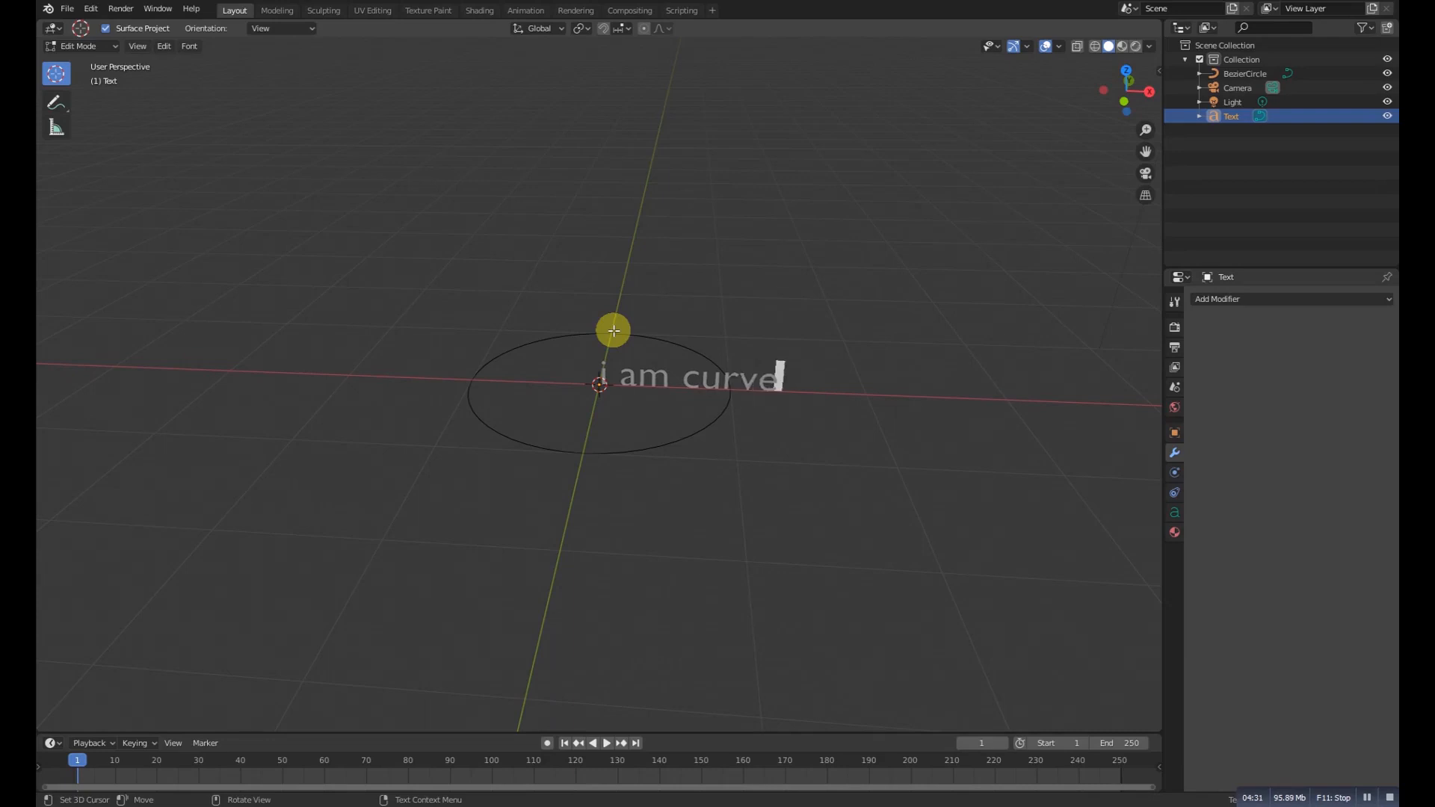
{"action": "type", "text": " modifi"}
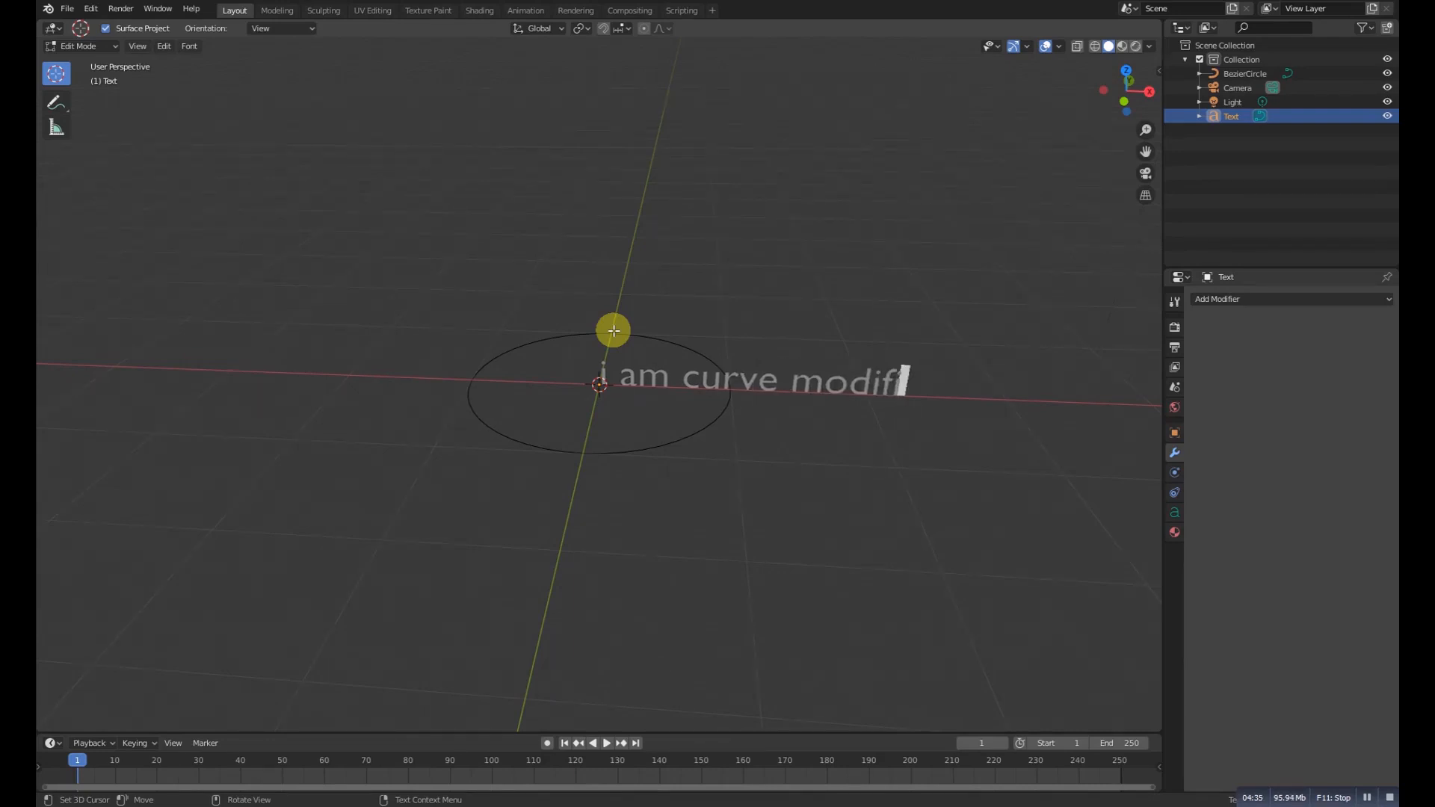
{"action": "type", "text": "er"}
{"action": "key", "text": "Tab"}
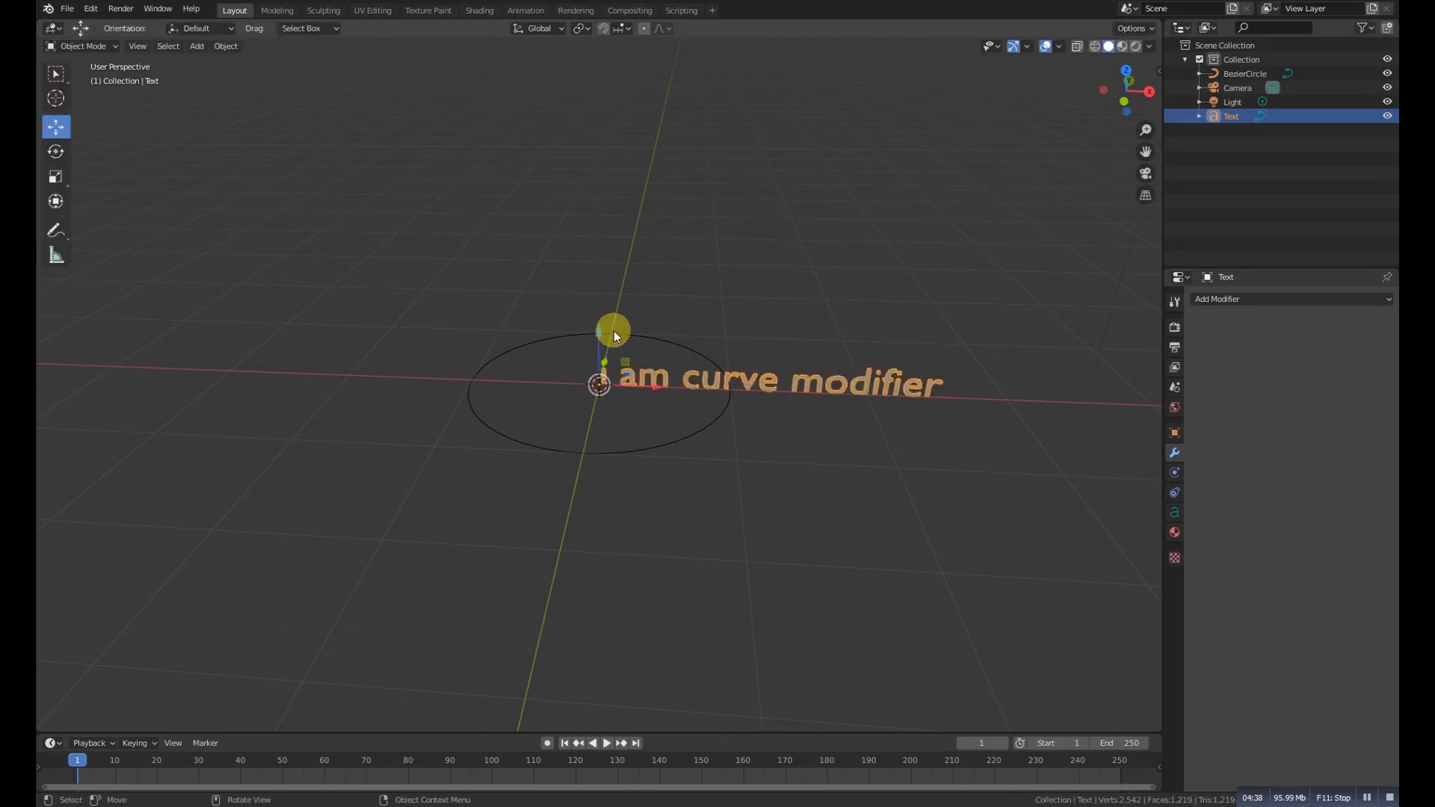
Add a Curve modifier to the text and set BezierCircle as its curve object.
{"action": "middle_click_drag", "start_coordinate": [613, 325], "coordinate": [728, 402]}
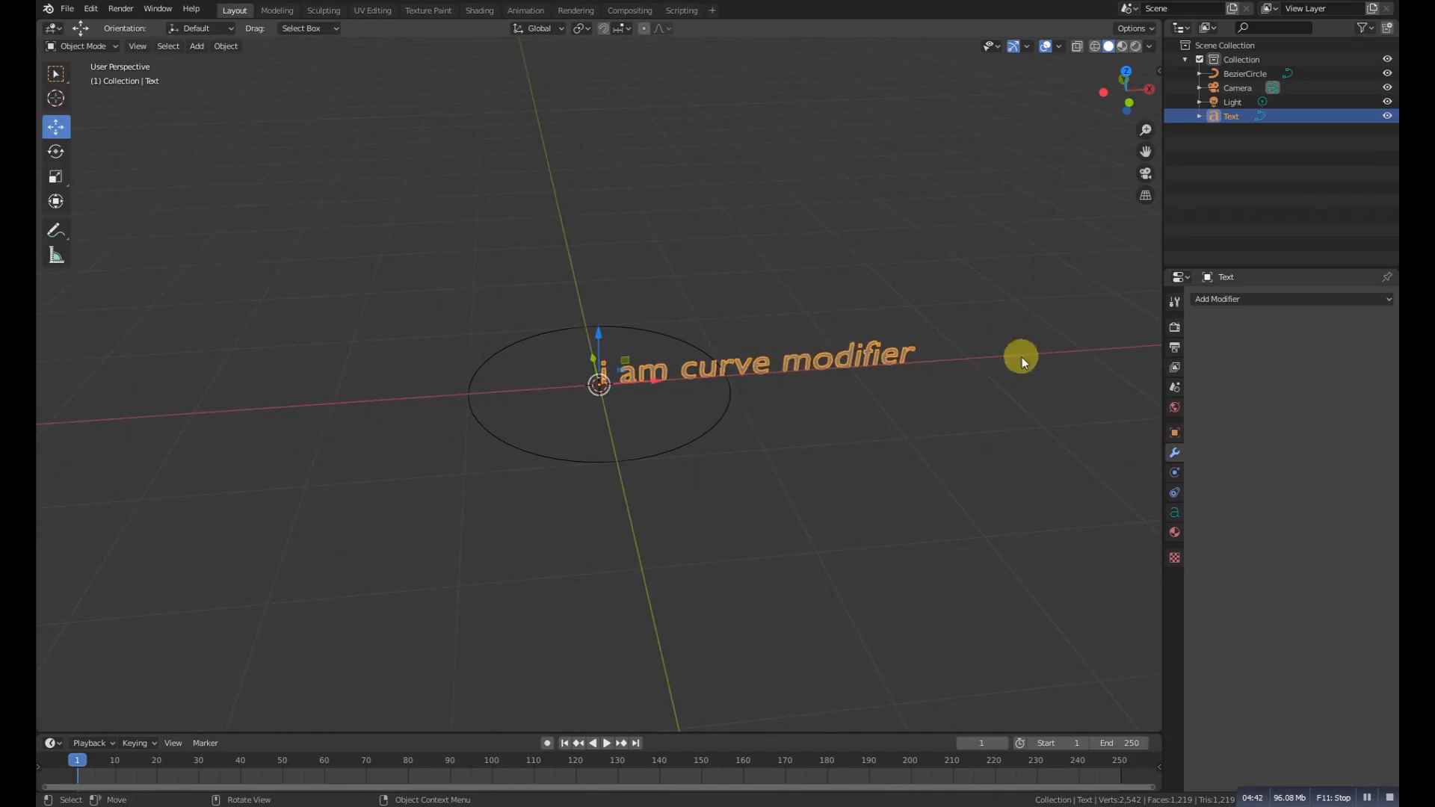
{"action": "left_click", "coordinate": [1237, 299]}
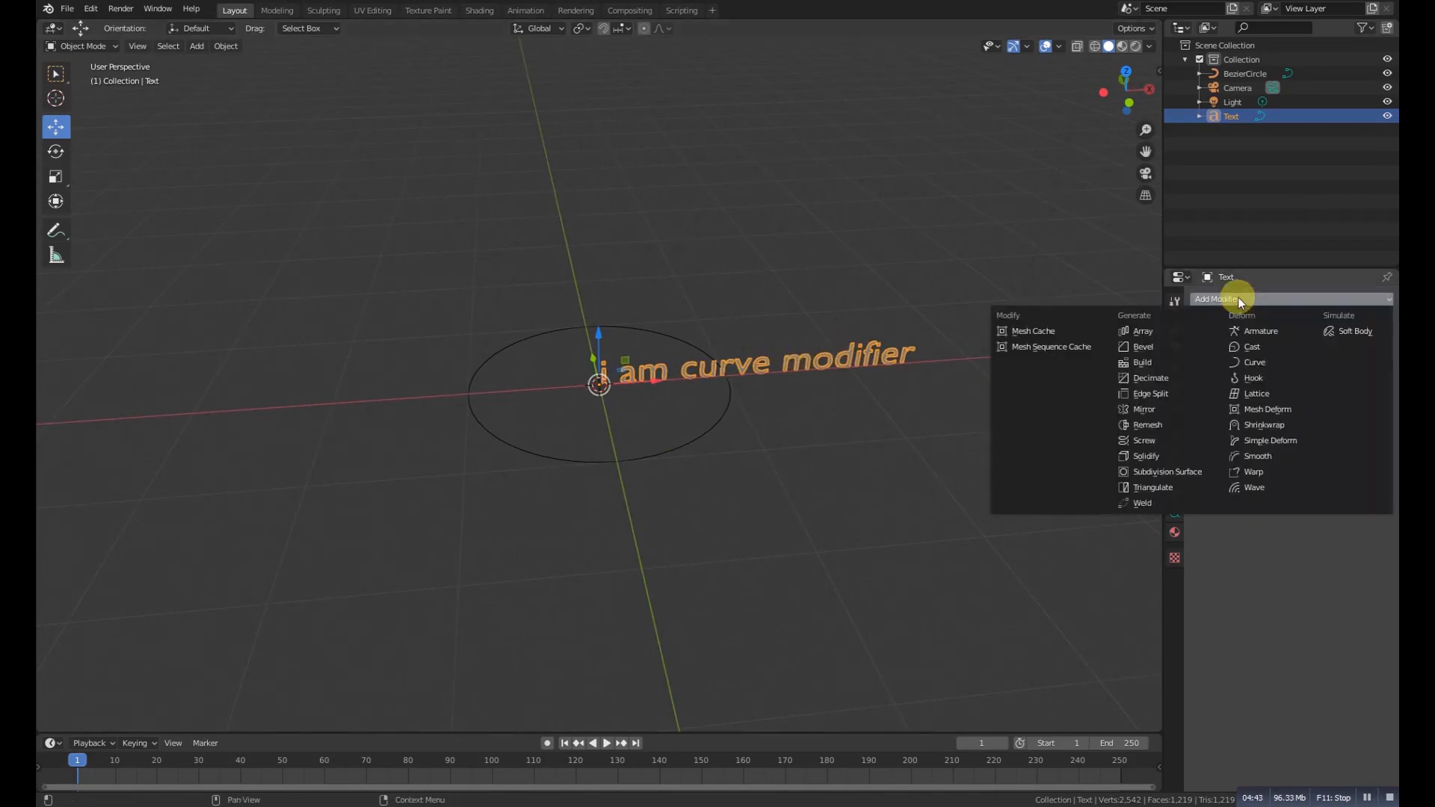
{"action": "left_click", "coordinate": [1255, 364]}
{"action": "left_click", "coordinate": [1282, 377]}
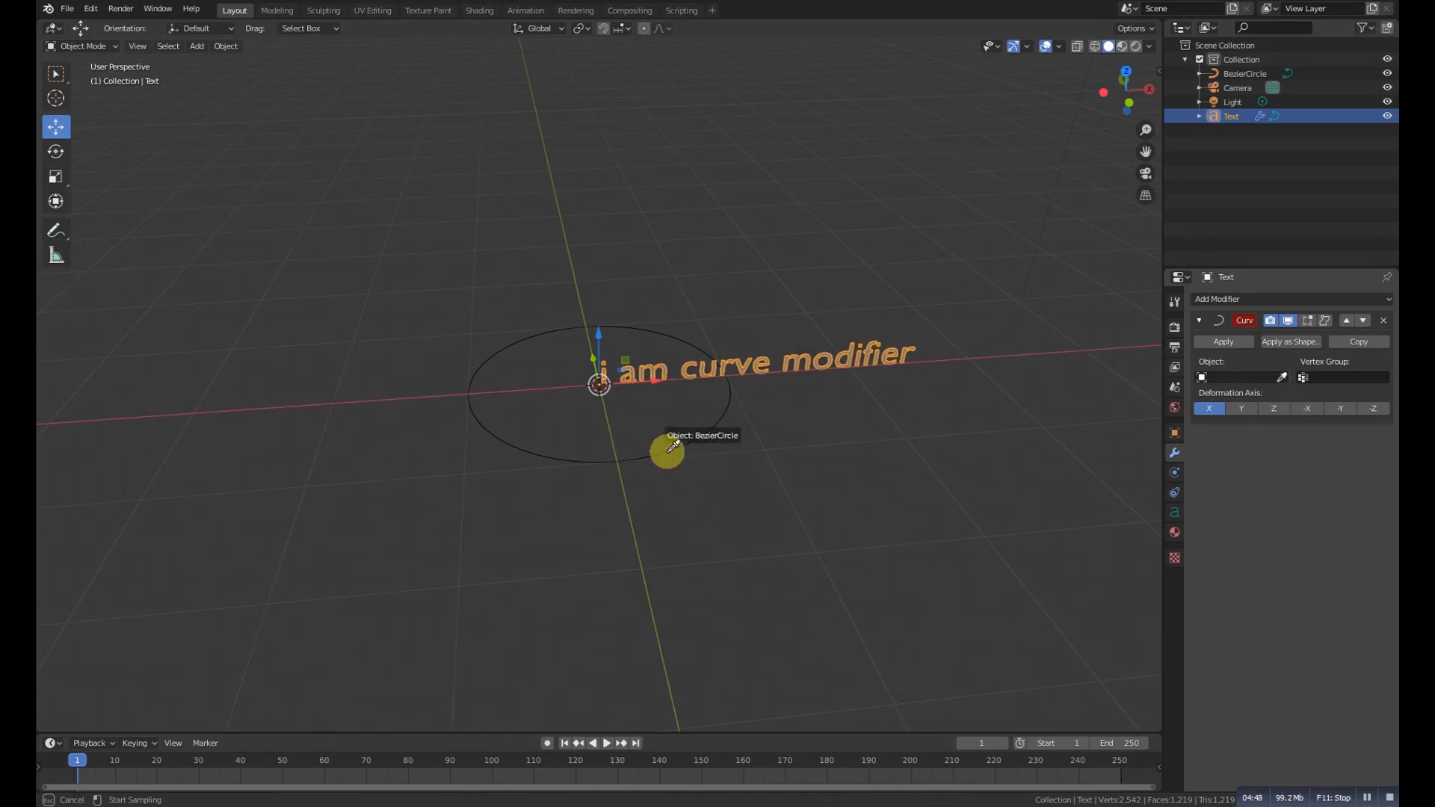
{"action": "left_click", "coordinate": [672, 447]}
Try the Curve modifier's Y, Z, -X, -Y and -Z deformation axes on the text and return to X.
{"action": "middle_click_drag", "start_coordinate": [625, 444], "coordinate": [919, 451]}
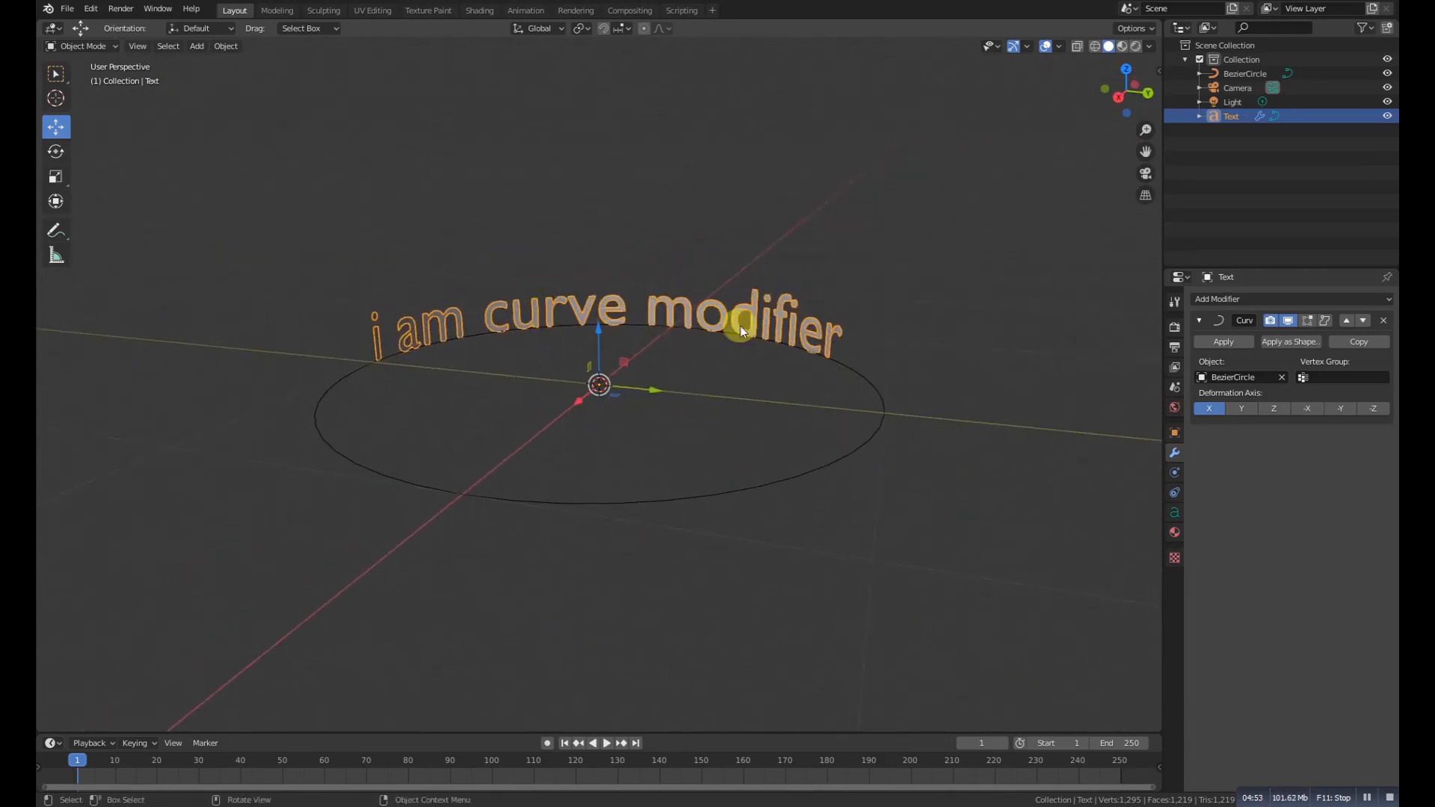
{"action": "middle_click_drag", "start_coordinate": [562, 418], "coordinate": [575, 377]}
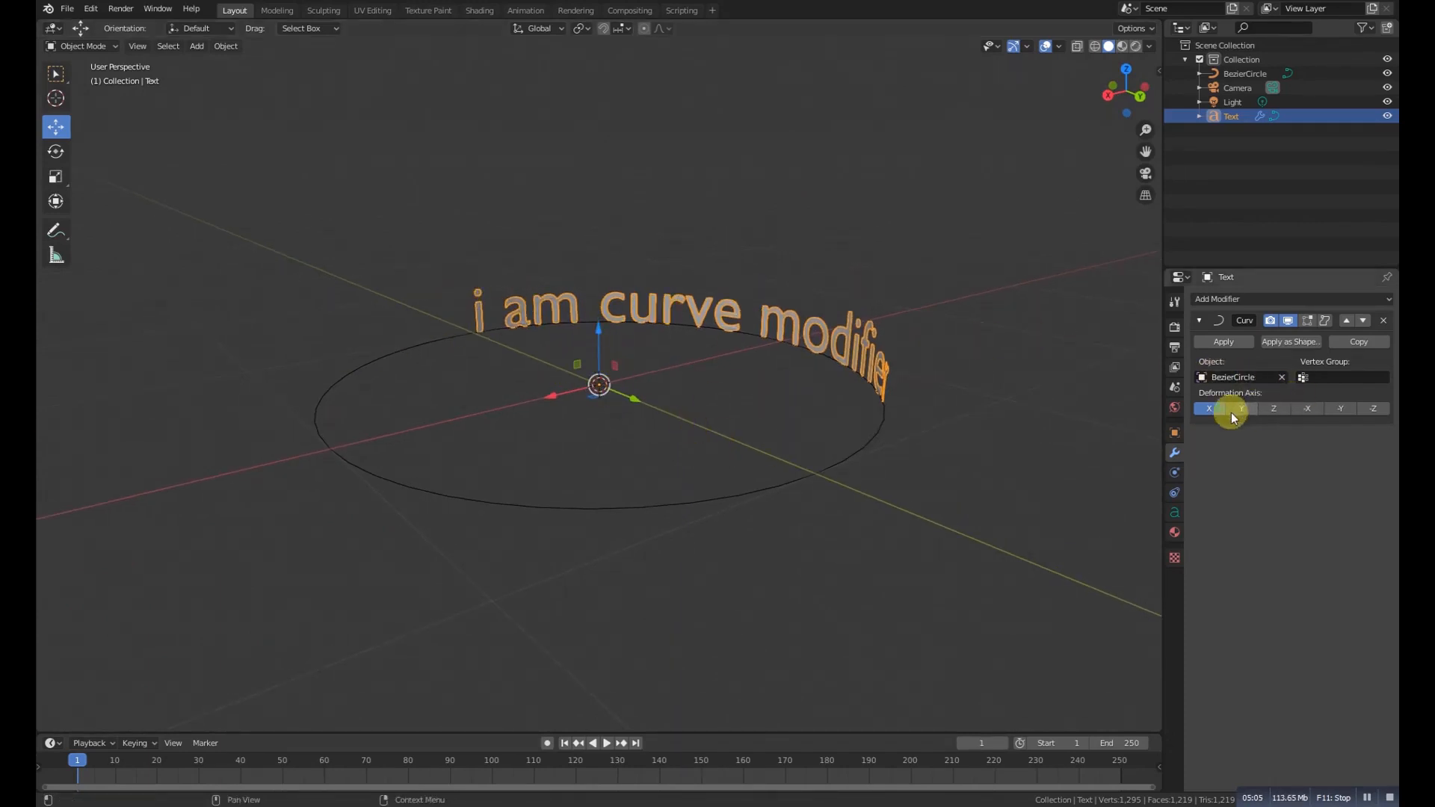
{"action": "middle_click_drag", "start_coordinate": [585, 341], "coordinate": [676, 324]}
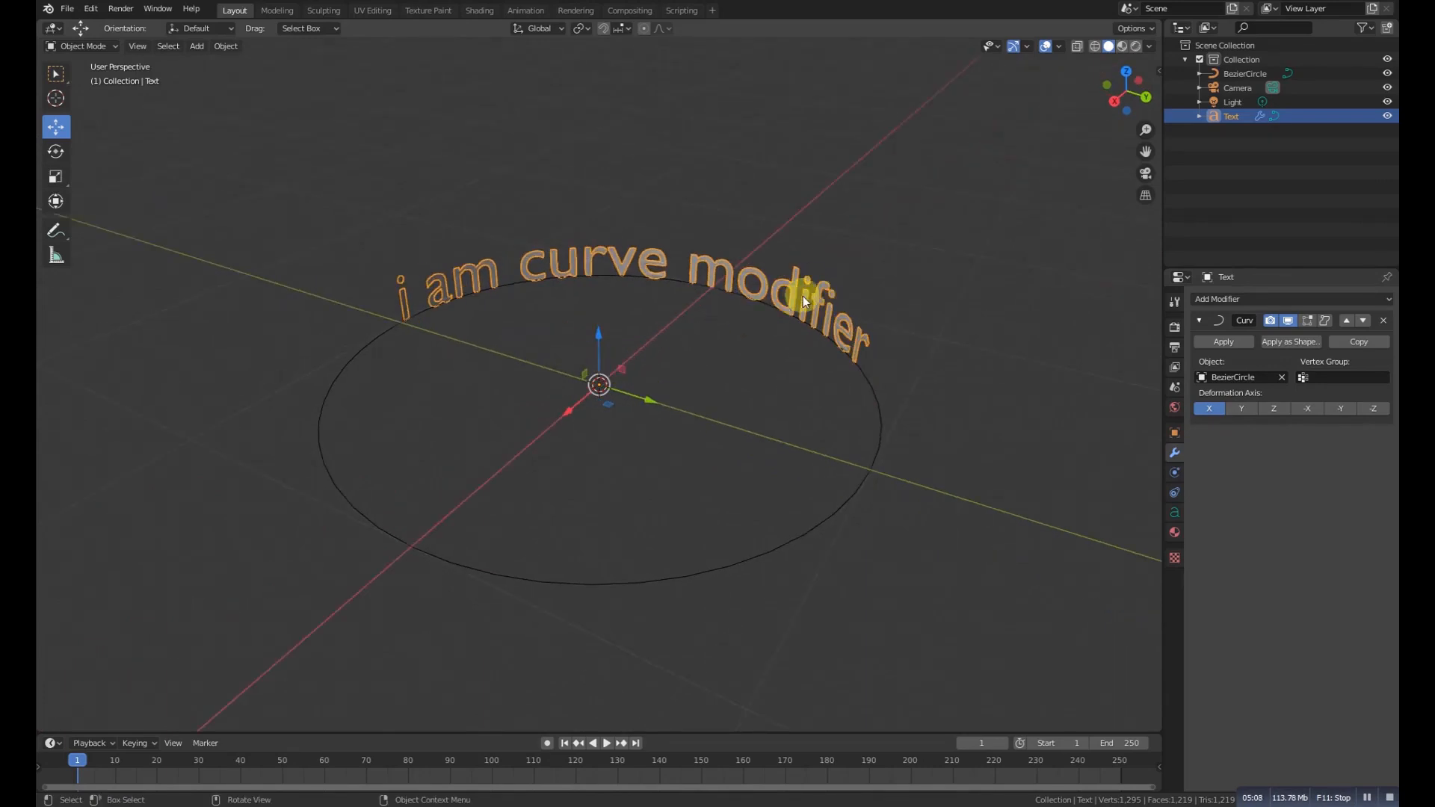
{"action": "middle_click_drag", "start_coordinate": [839, 304], "coordinate": [778, 339]}
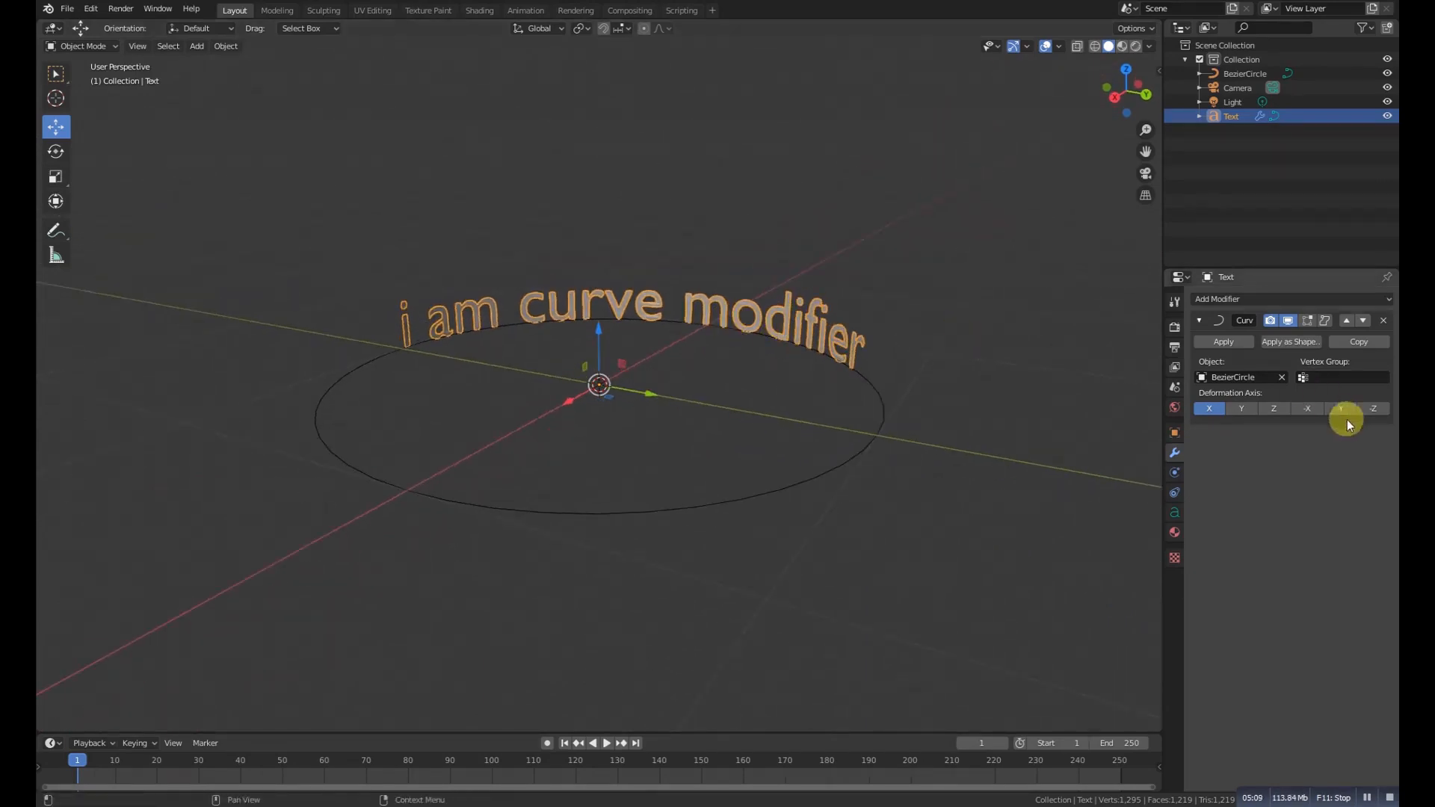
{"action": "left_click", "coordinate": [1243, 408]}
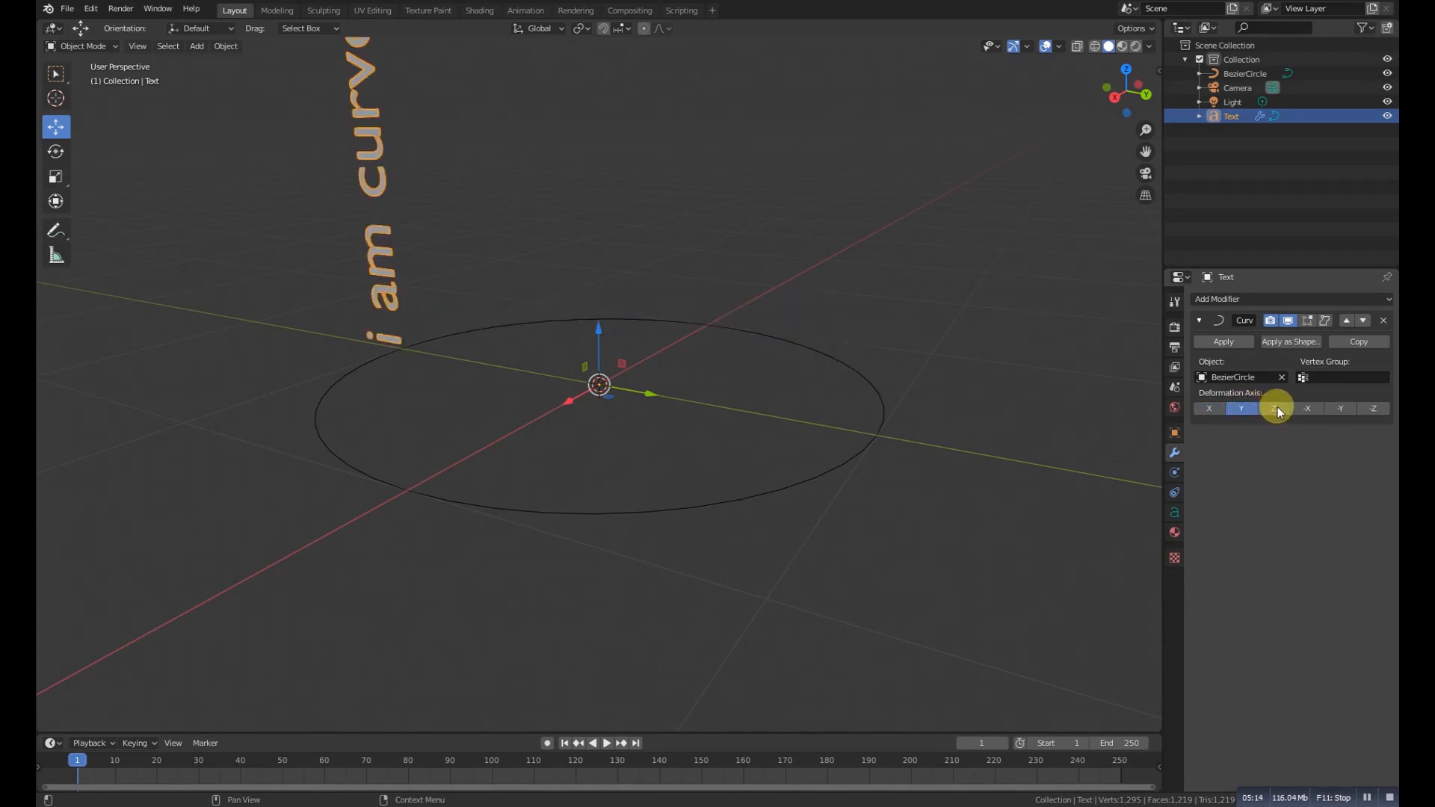
{"action": "left_click", "coordinate": [1275, 408]}
{"action": "middle_click_drag", "start_coordinate": [467, 359], "coordinate": [511, 347]}
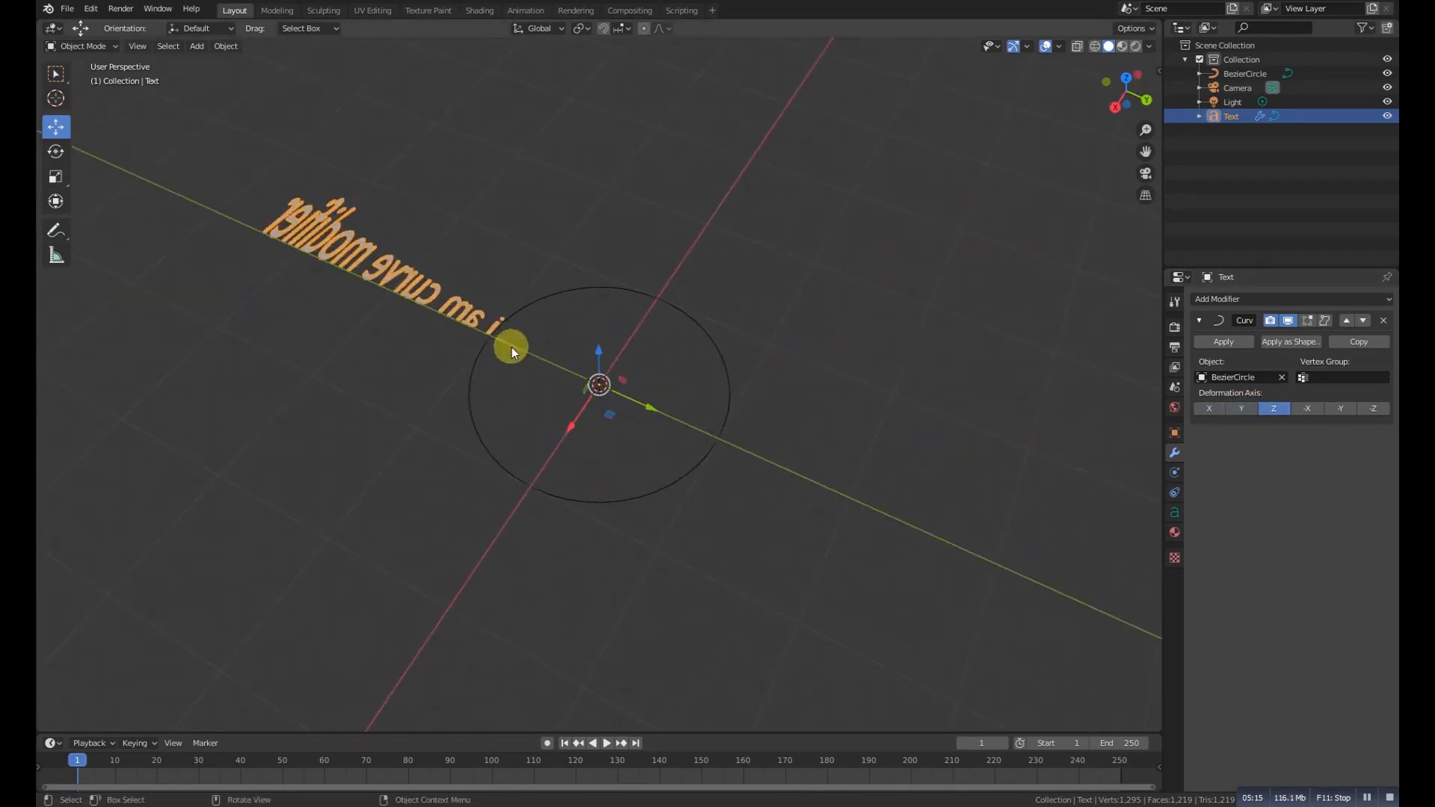
{"action": "left_click", "coordinate": [1307, 408]}
{"action": "left_click", "coordinate": [1334, 410]}
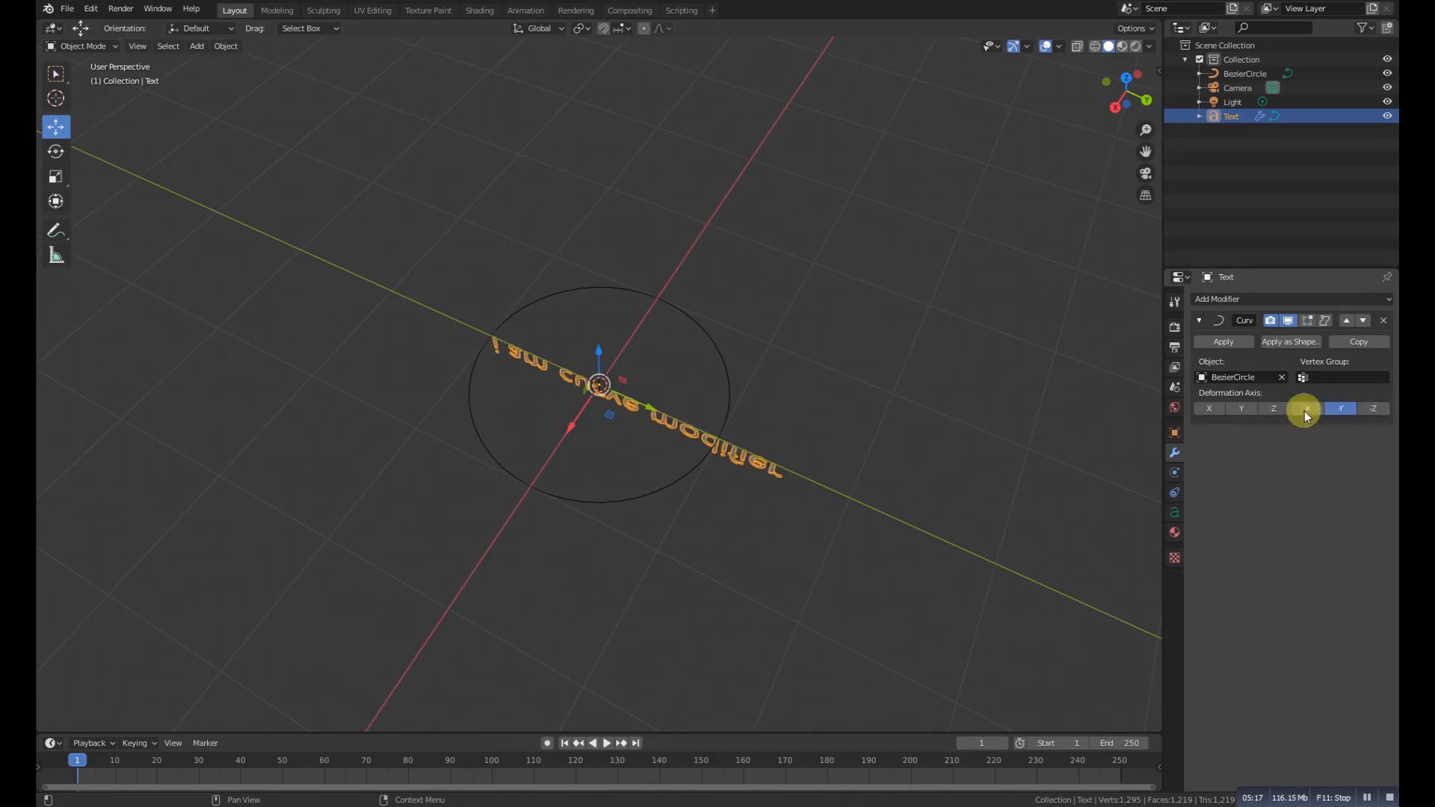
{"action": "left_click", "coordinate": [1301, 410]}
{"action": "left_click", "coordinate": [1375, 408]}
{"action": "left_click", "coordinate": [1208, 409]}
{"action": "middle_click_drag", "start_coordinate": [1022, 422], "coordinate": [630, 454]}
Remove the Curve modifier and delete both the text object and the Bezier circle.
{"action": "left_click", "coordinate": [1382, 321]}
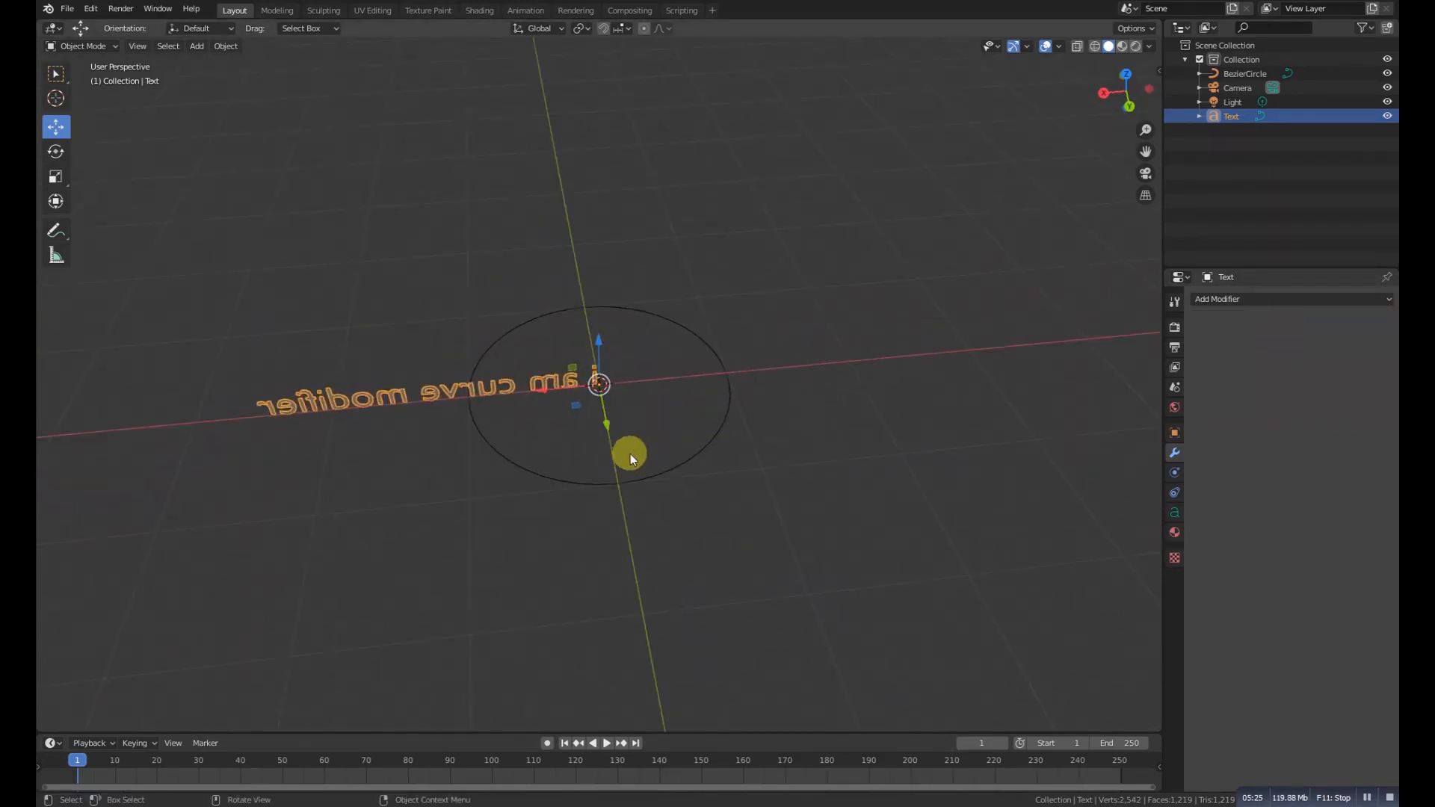
{"action": "key", "text": "Delete"}
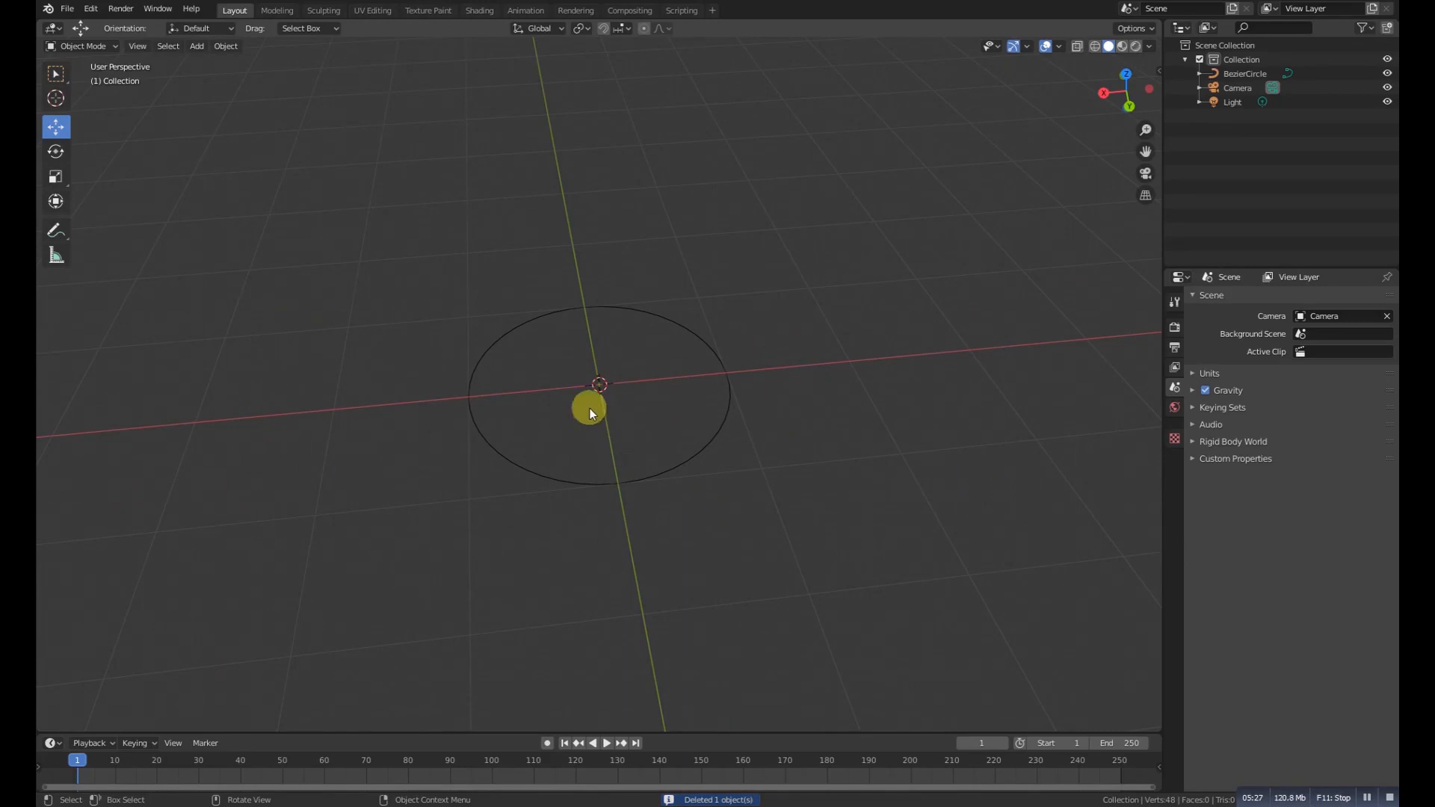
{"action": "left_click_drag", "start_coordinate": [589, 408], "coordinate": [770, 549]}
{"action": "key", "text": "Delete"}
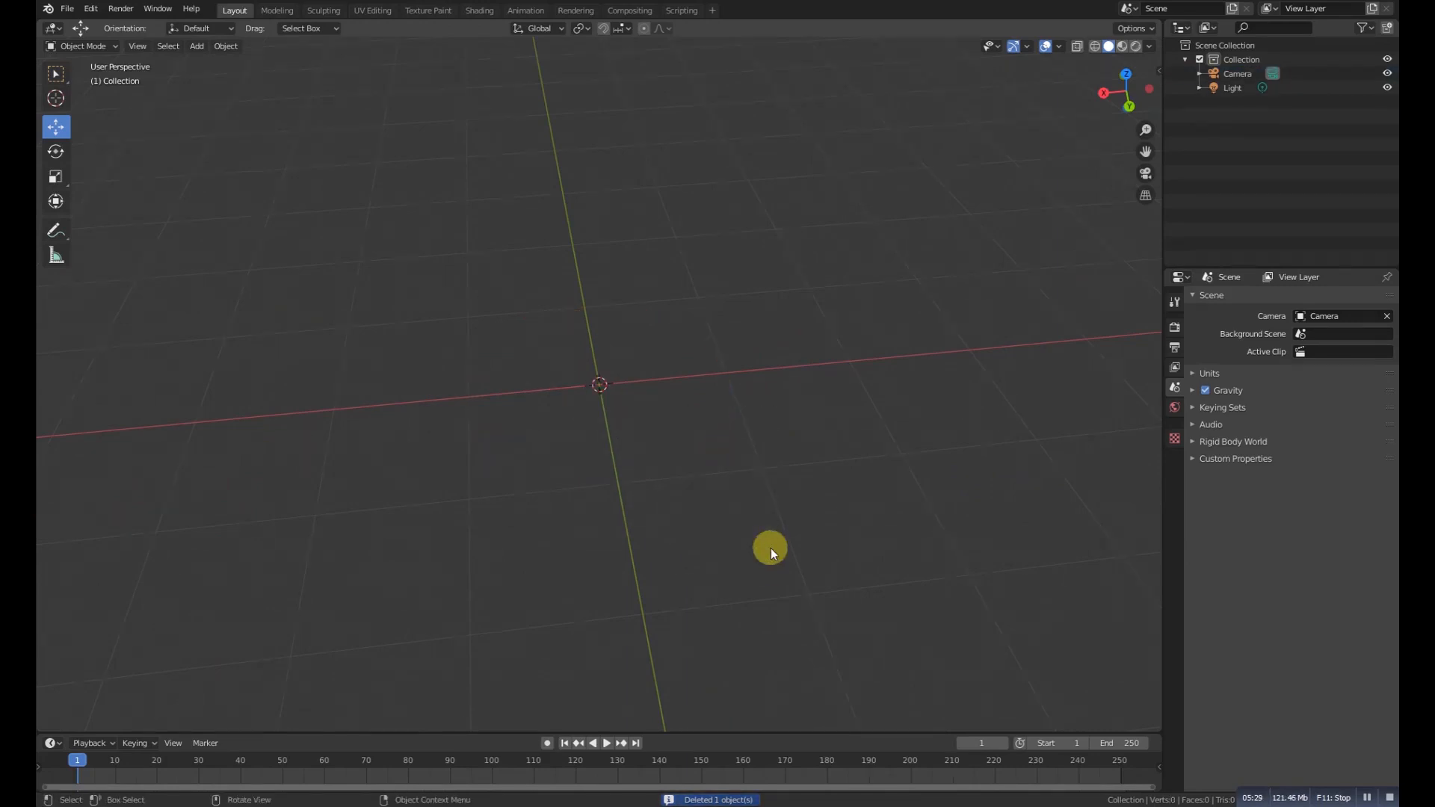
{"action": "key", "text": "shift+a"}
{"action": "mouse_move", "coordinate": [766, 493]}
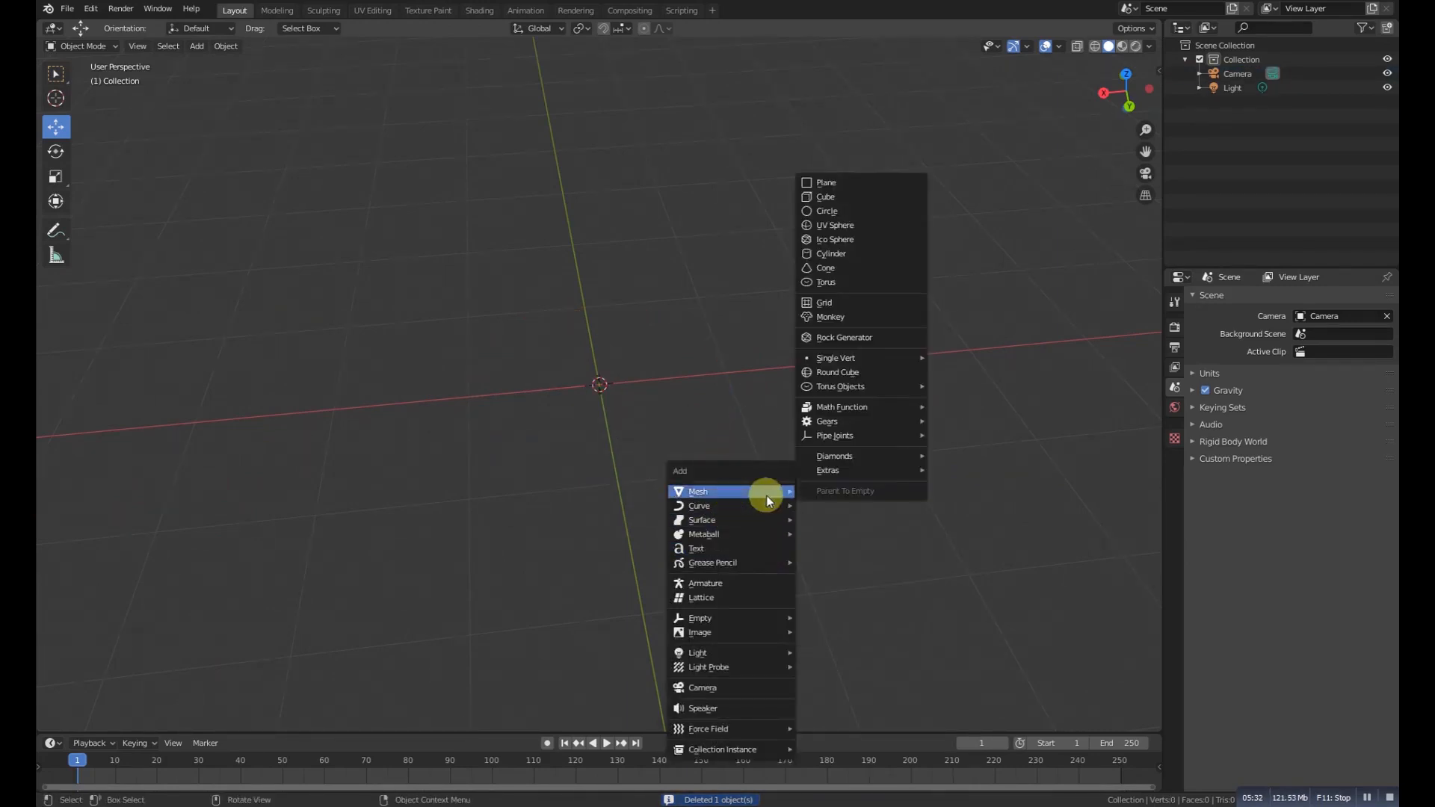
{"action": "left_click", "coordinate": [827, 199]}
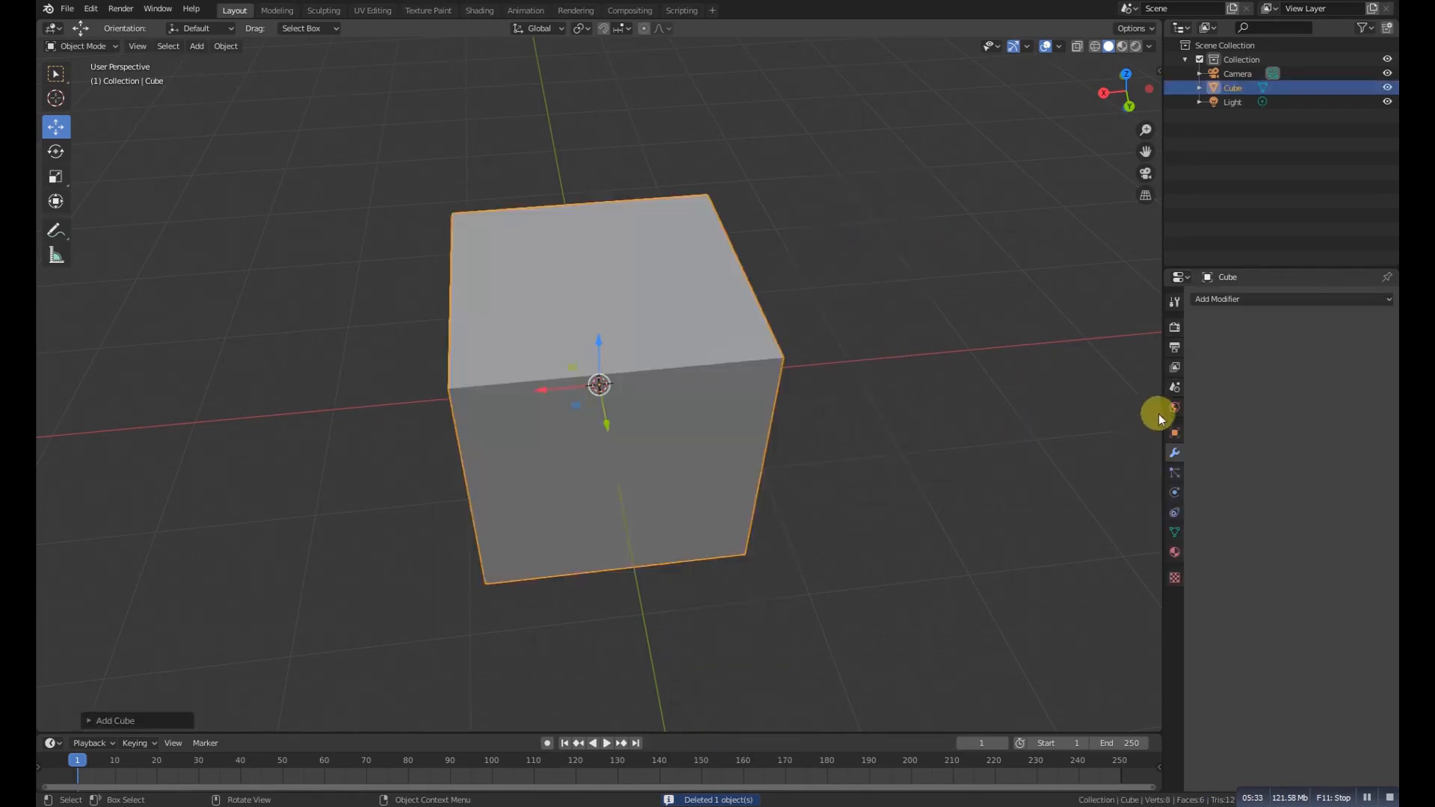
{"action": "left_click", "coordinate": [1242, 300]}
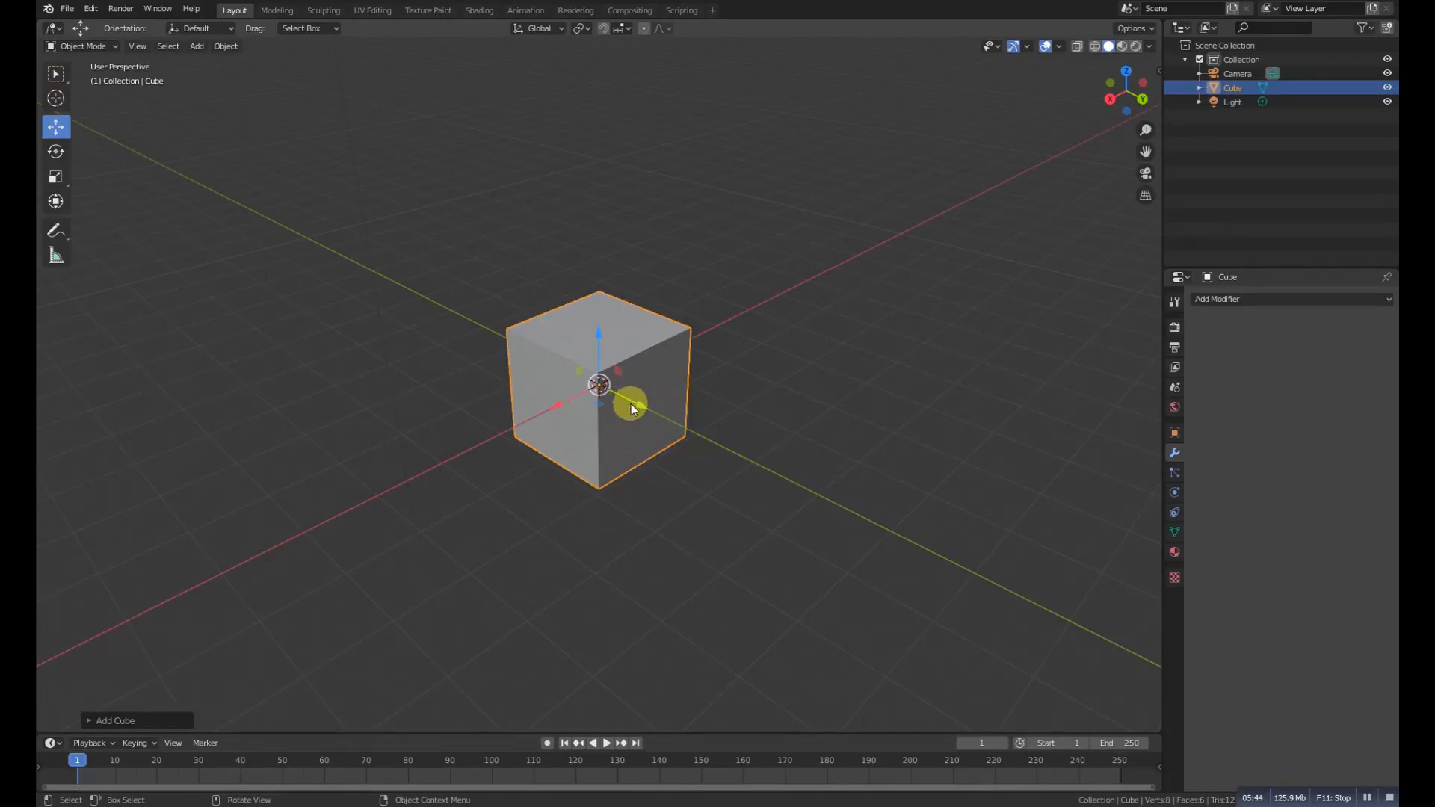
{"action": "mouse_move", "coordinate": [690, 426]}
{"action": "middle_mouse_down"}
{"action": "mouse_move", "coordinate": [656, 426]}
{"action": "mouse_move", "coordinate": [688, 424]}
{"action": "mouse_move", "coordinate": [679, 446]}
{"action": "middle_mouse_up"}
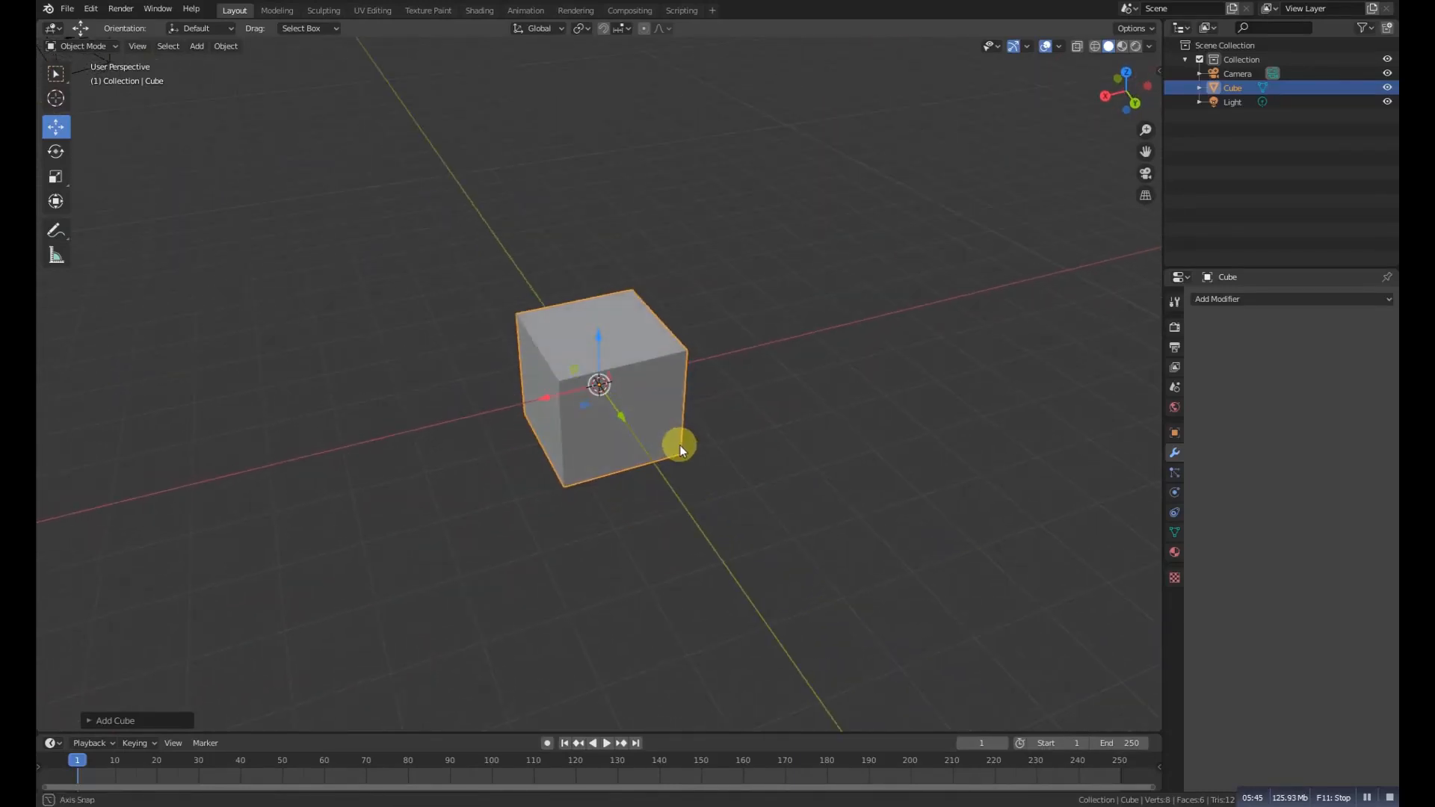
{"action": "key", "text": "Delete"}
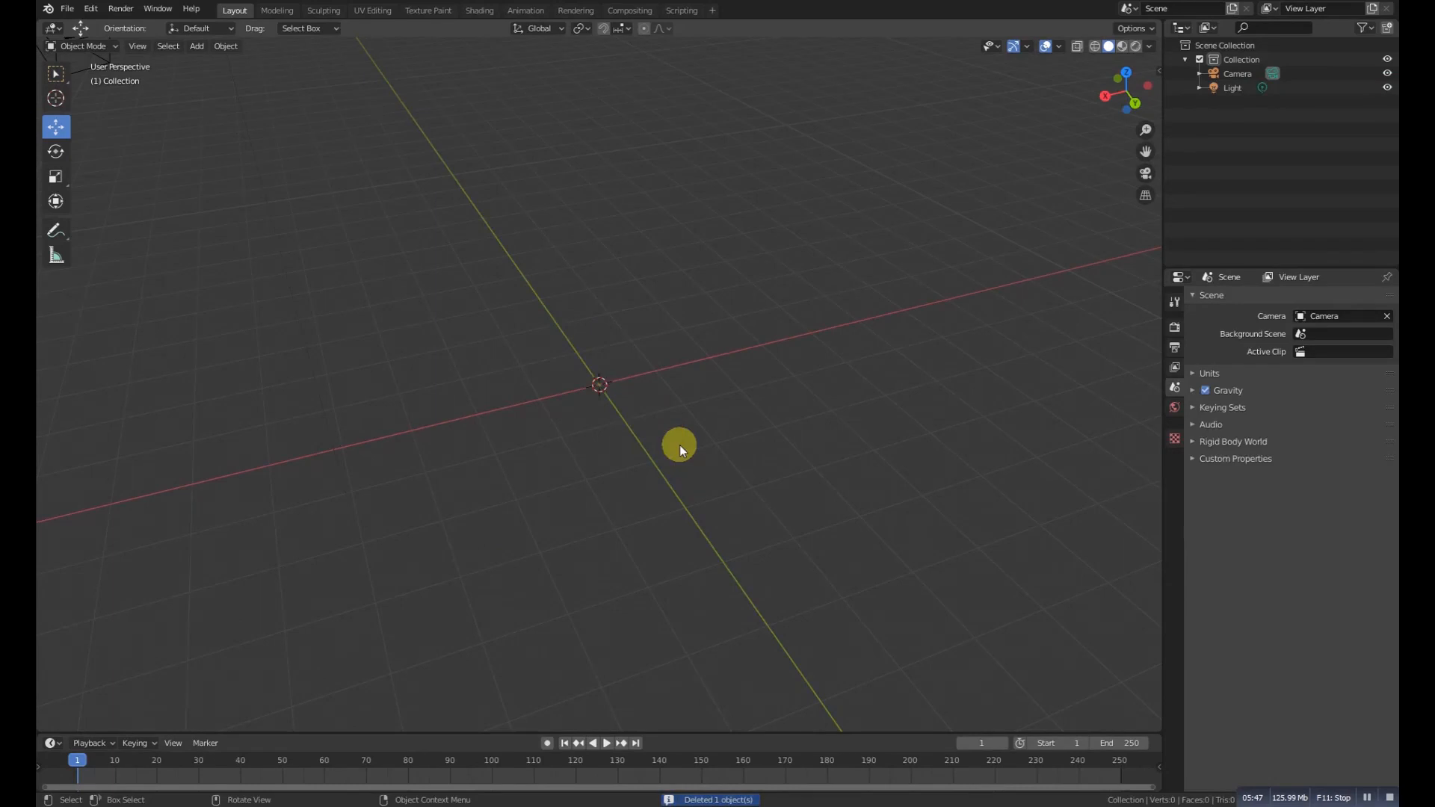
Add a mesh plane at the world origin.
{"action": "key", "text": "shift+a"}
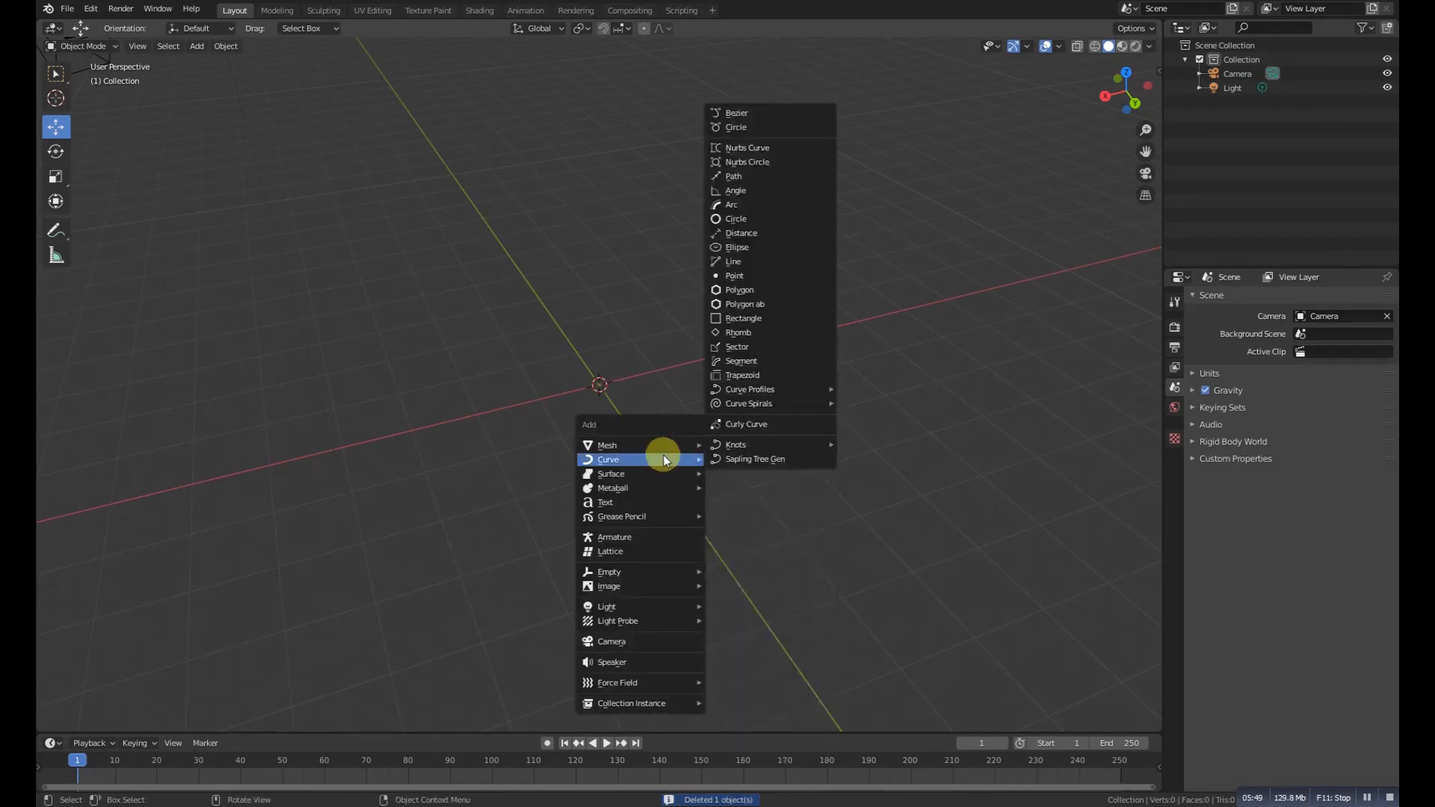
{"action": "left_click", "coordinate": [726, 445]}
{"action": "middle_click_drag", "start_coordinate": [619, 428], "coordinate": [577, 378]}
Subdivide the plane with 50 cuts in Edit Mode and return to Object Mode.
{"action": "left_click", "coordinate": [71, 47]}
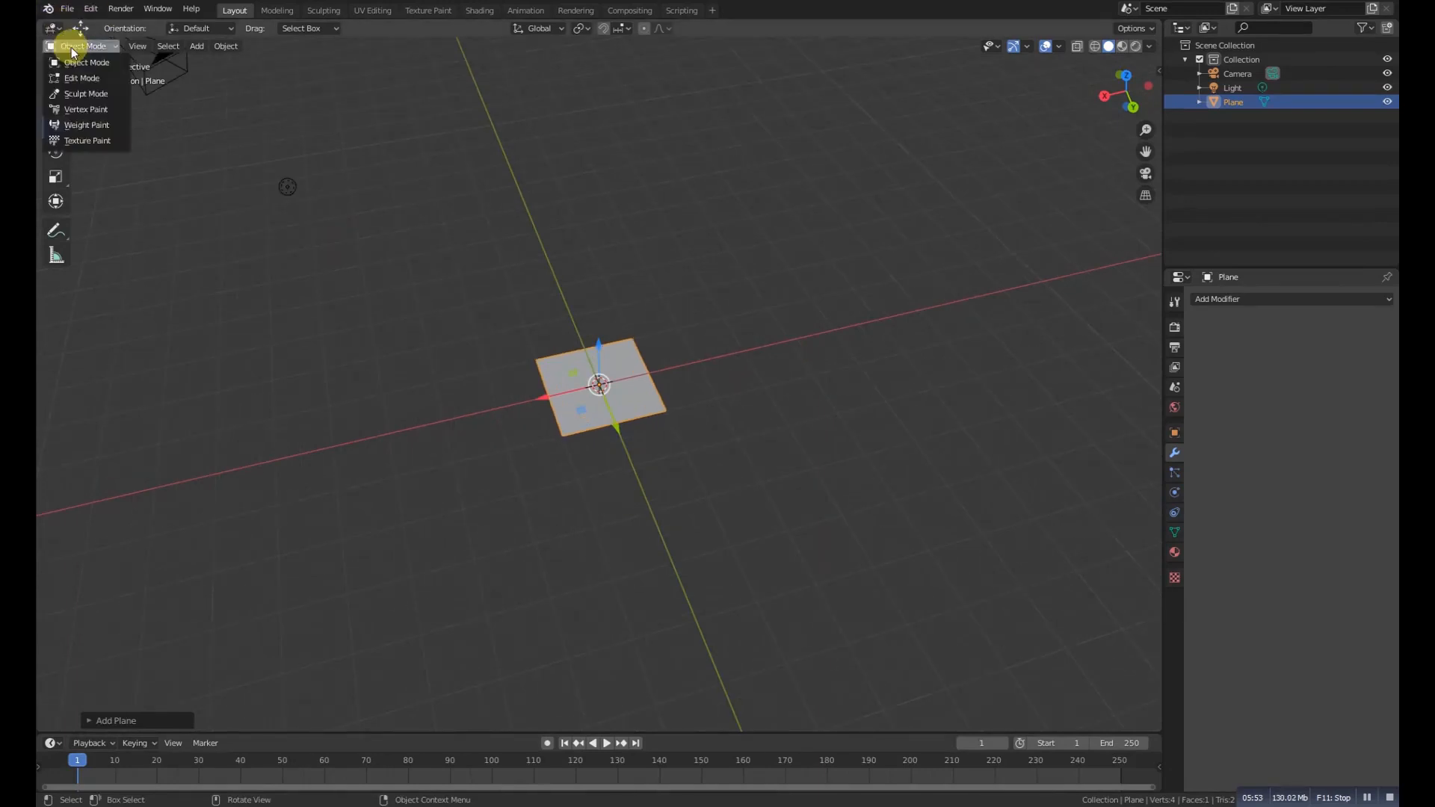
{"action": "left_click", "coordinate": [75, 78]}
{"action": "right_click", "coordinate": [559, 362]}
{"action": "left_click", "coordinate": [559, 373]}
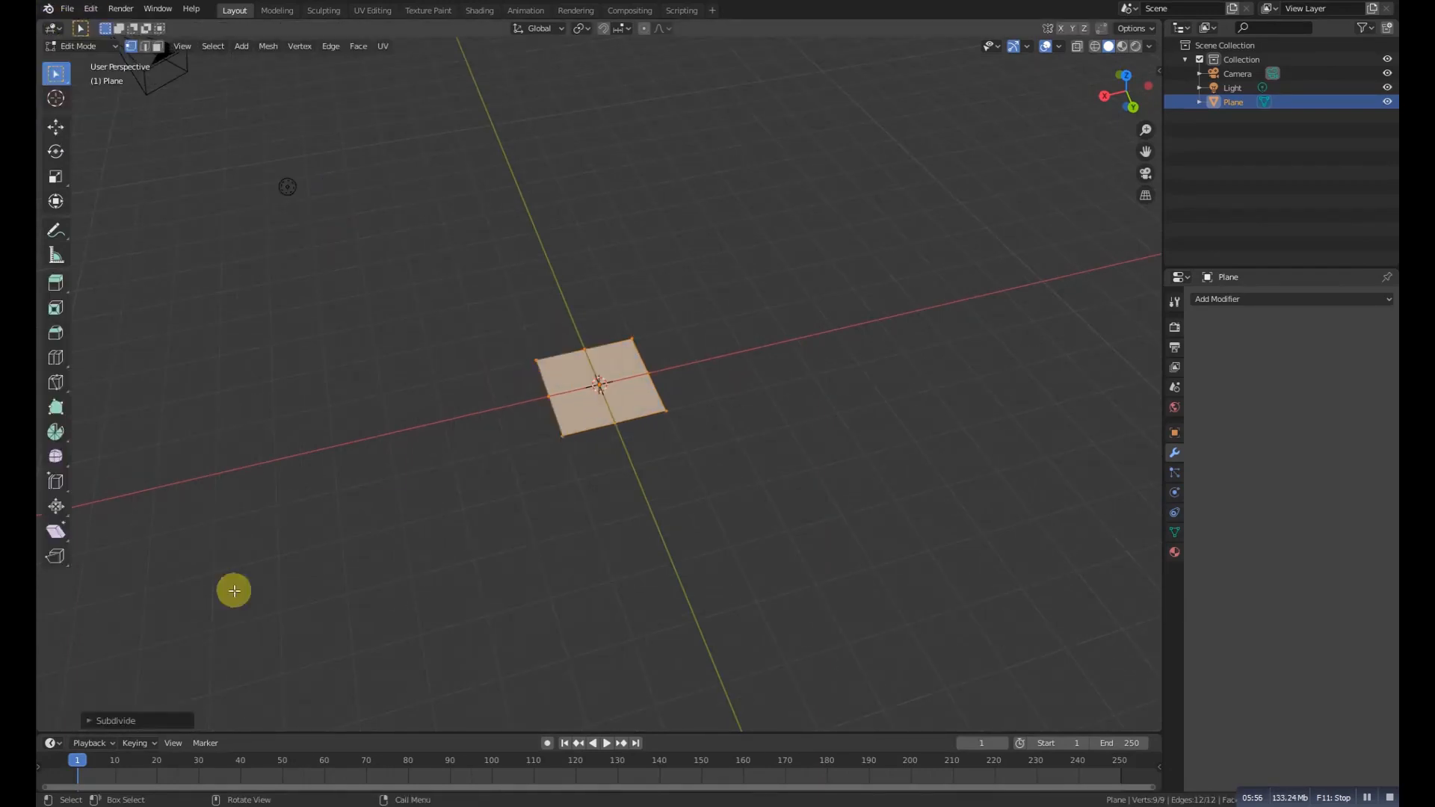
{"action": "left_click", "coordinate": [84, 725]}
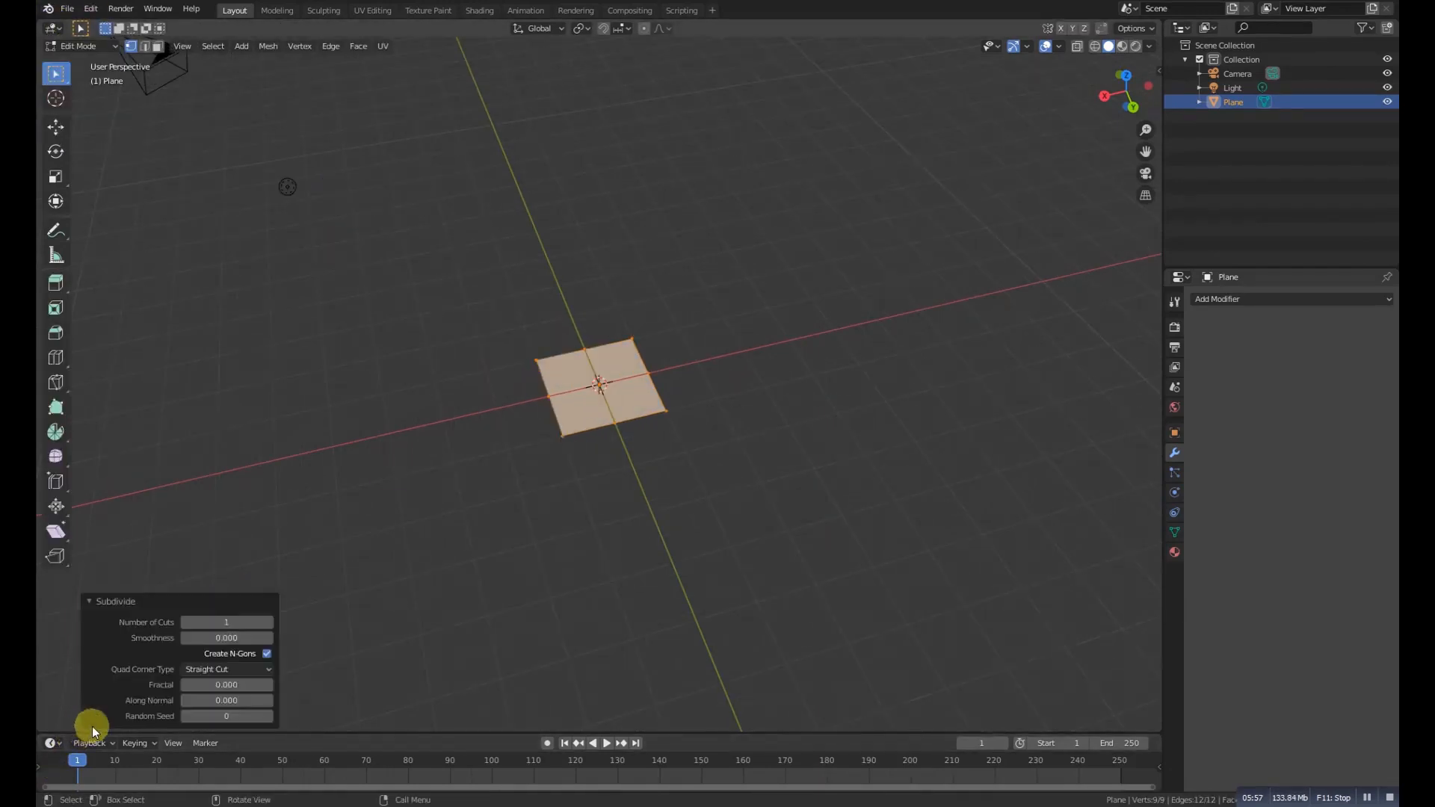
{"action": "left_click", "coordinate": [231, 623]}
{"action": "type", "text": "50"}
{"action": "key", "text": "Return"}
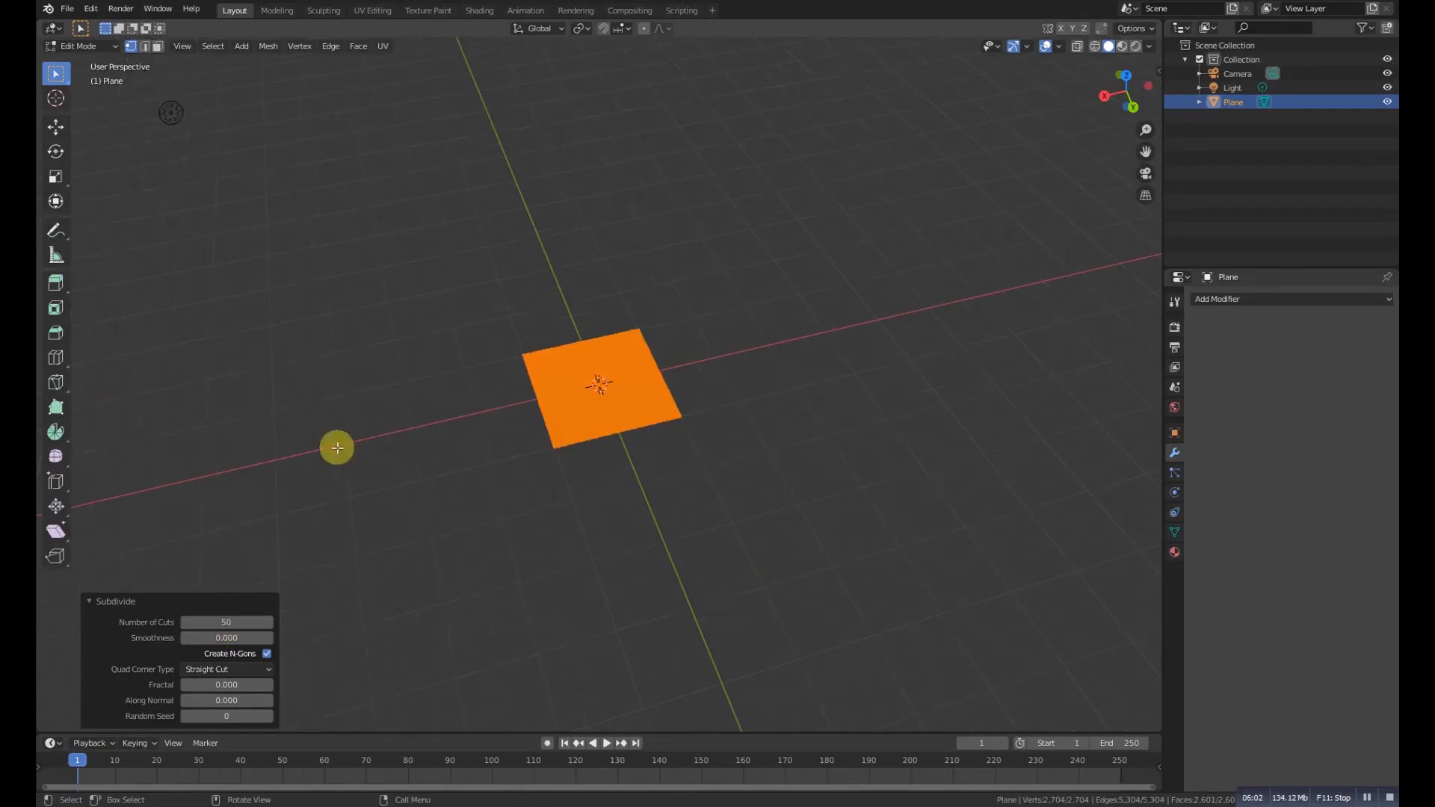
{"action": "left_click", "coordinate": [95, 48]}
{"action": "left_click", "coordinate": [88, 60]}
Add a Displace modifier to the plane and create a new texture for it.
{"action": "left_click", "coordinate": [1251, 299]}
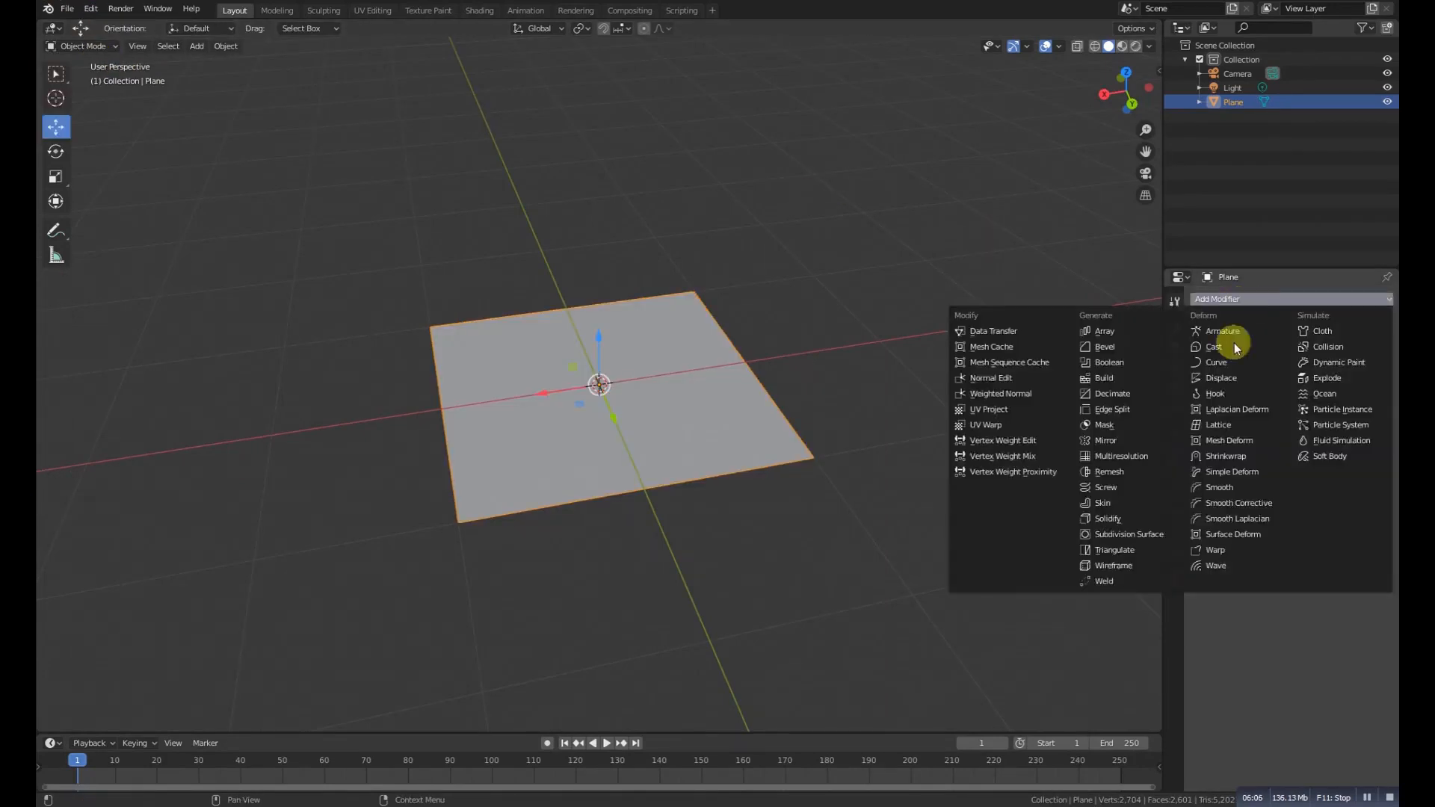
{"action": "left_click", "coordinate": [1221, 378]}
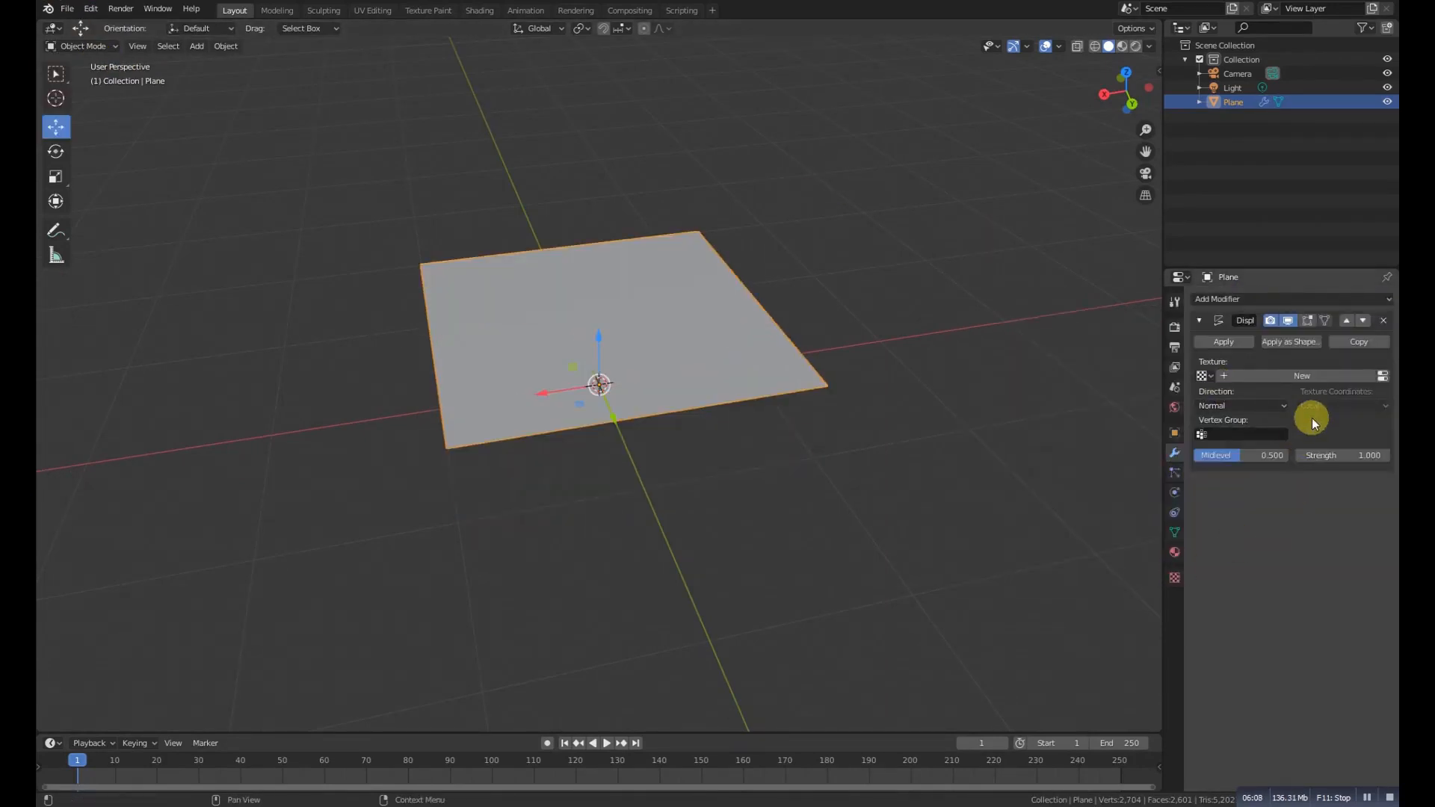
{"action": "left_click", "coordinate": [1290, 375]}
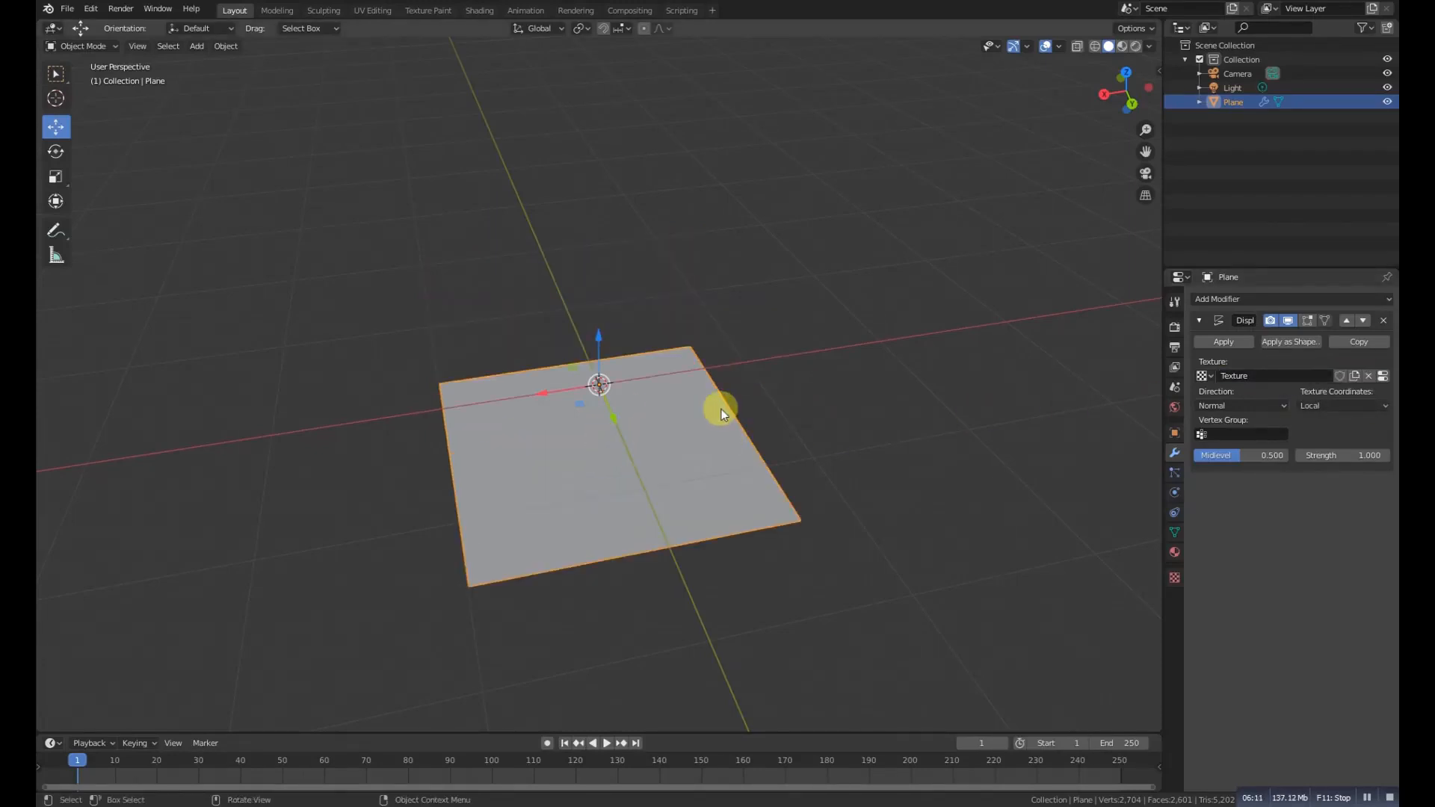
Set the Displace texture's type to Clouds.
{"action": "left_click", "coordinate": [1172, 576]}
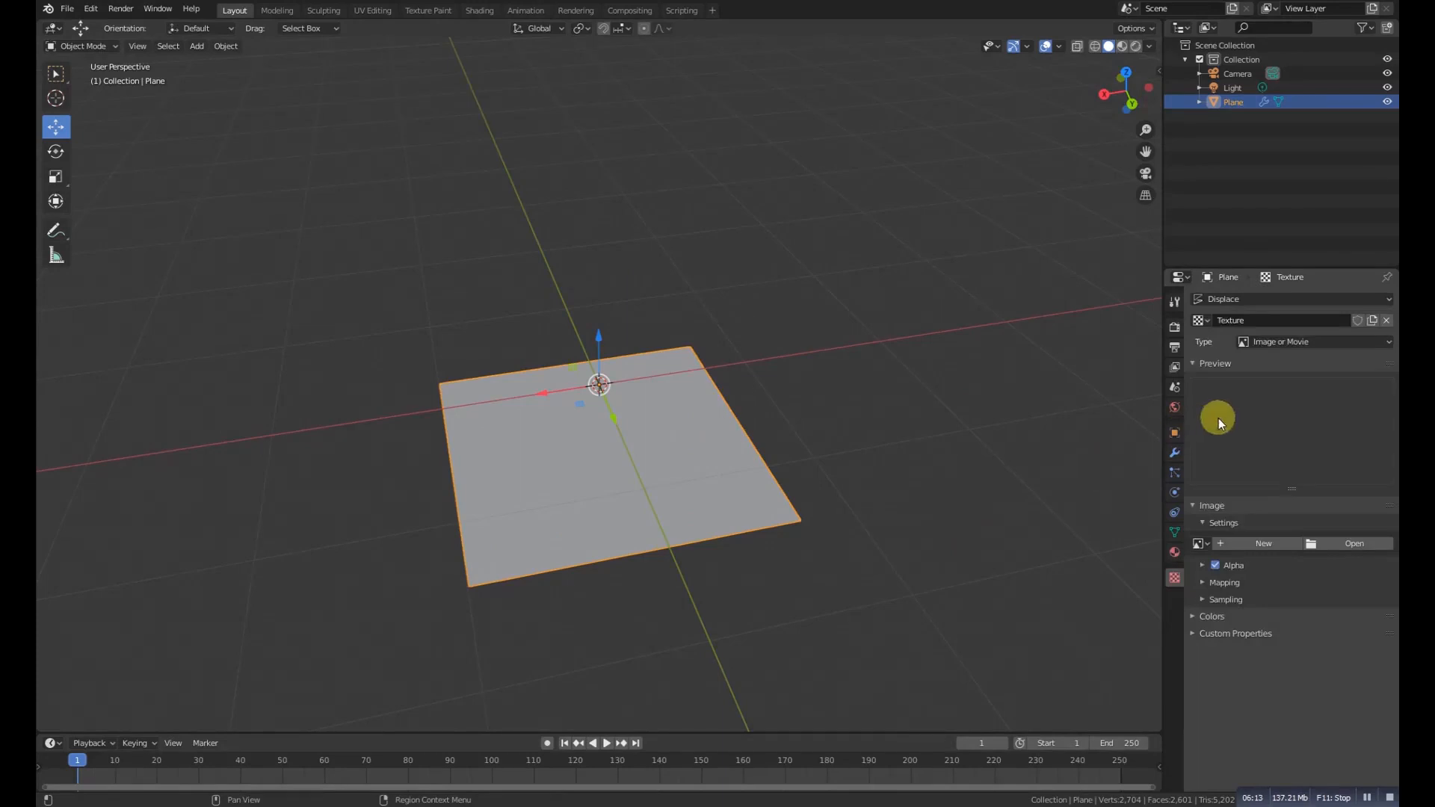
{"action": "left_click", "coordinate": [1288, 340]}
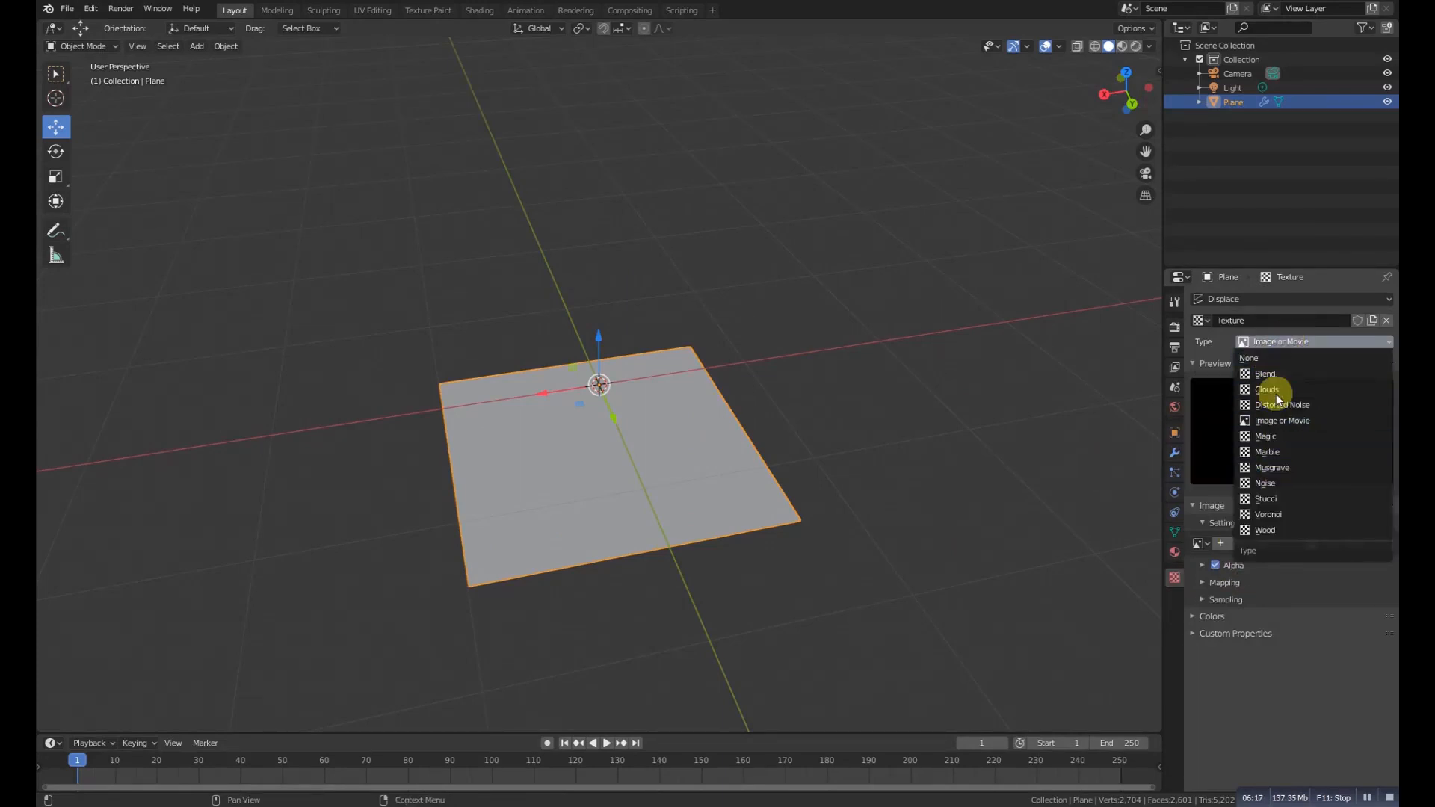
{"action": "key", "text": "Escape"}
{"action": "left_click", "coordinate": [1276, 342]}
{"action": "left_click", "coordinate": [1258, 388]}
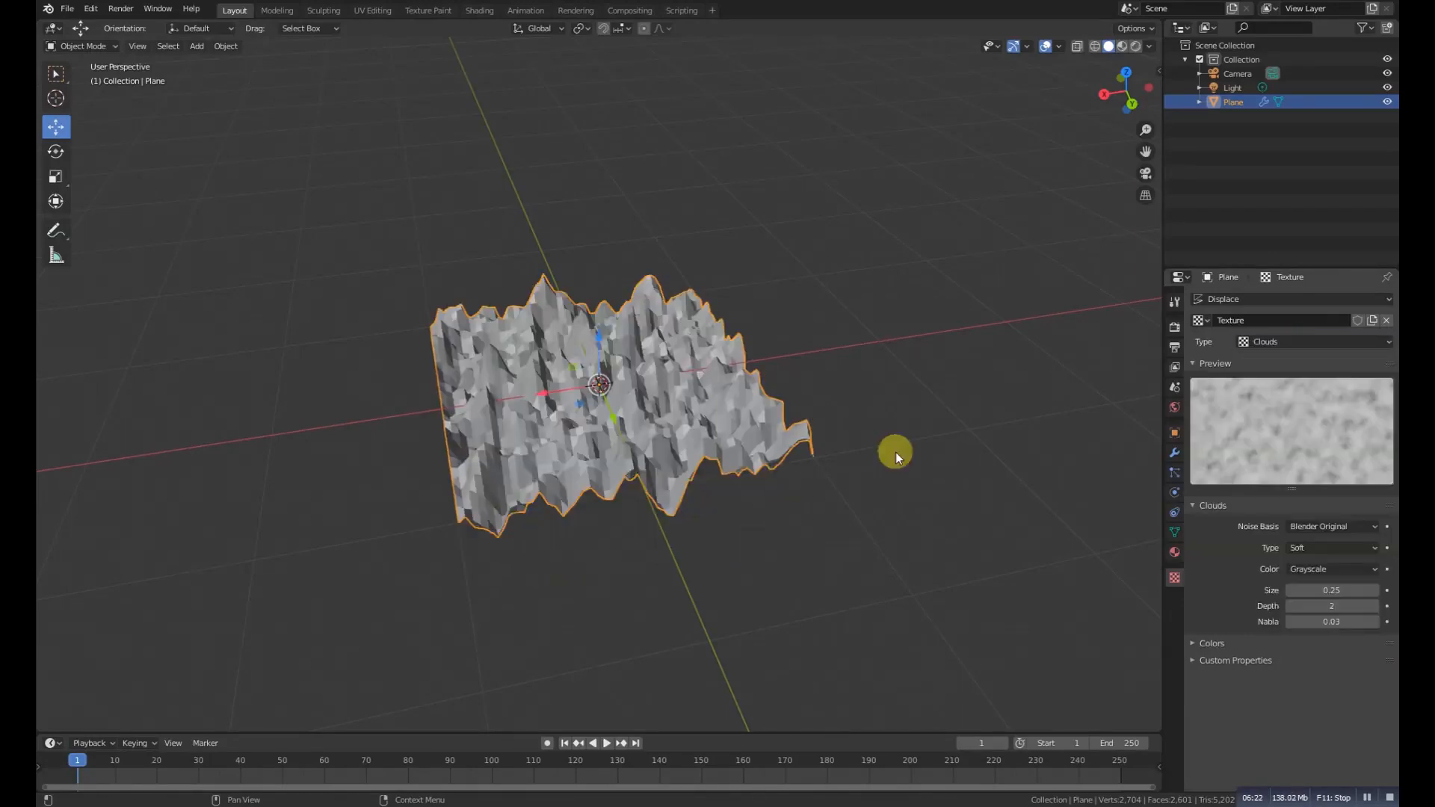
Reduce the Displace modifier's strength to 0.2.
{"action": "left_click", "coordinate": [1174, 452]}
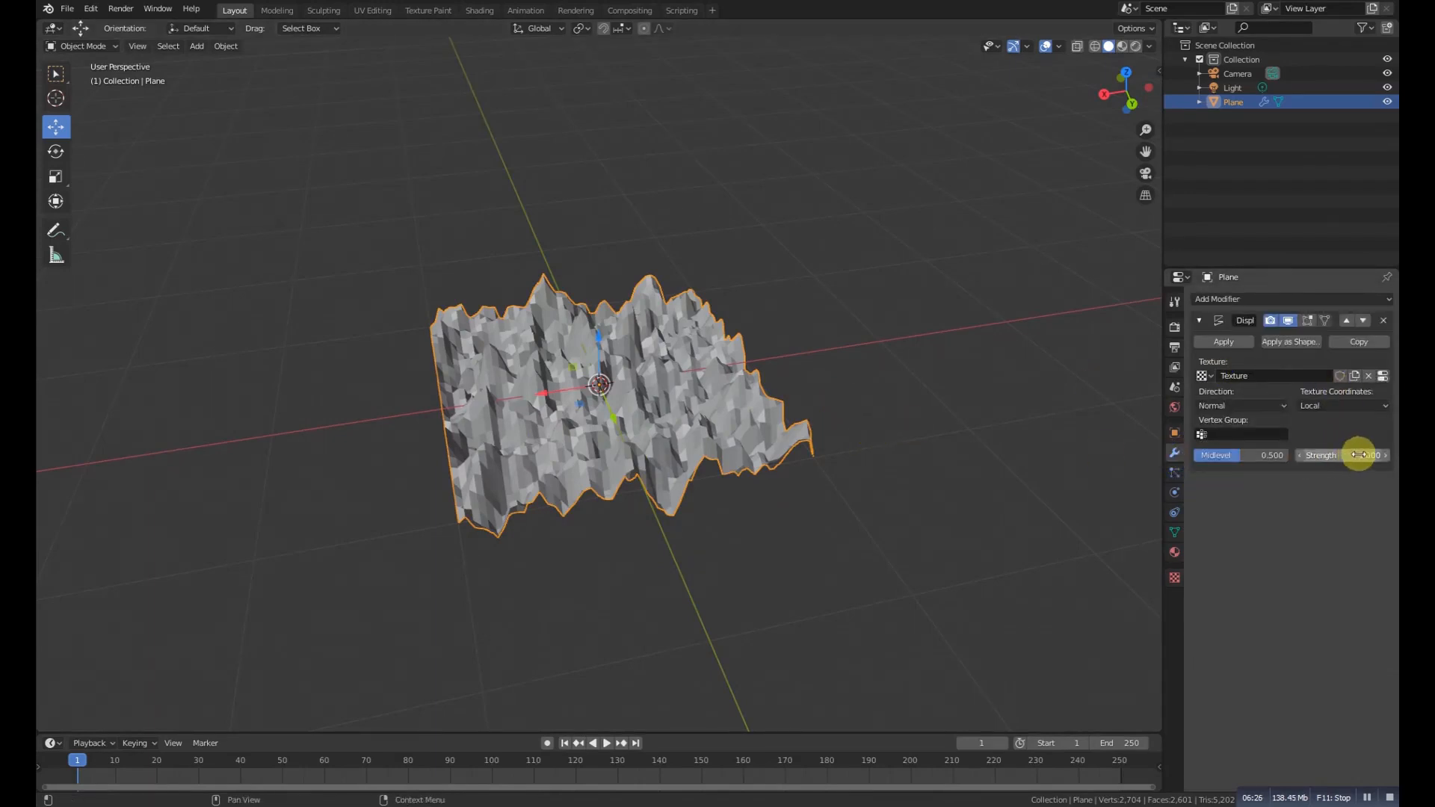
{"action": "left_click", "coordinate": [1321, 455]}
{"action": "type", "text": "0.8"}
{"action": "key", "text": "Return"}
{"action": "left_click_drag", "start_coordinate": [1302, 456], "coordinate": [1282, 461]}
Shade the displaced plane smooth.
{"action": "middle_click_drag", "start_coordinate": [702, 465], "coordinate": [740, 378]}
{"action": "scroll", "coordinate": [671, 408], "scroll_direction": "up", "scroll_amount": 3}
{"action": "right_click", "coordinate": [680, 376]}
{"action": "left_click", "coordinate": [680, 376]}
Add a Subdivision Surface modifier to the displaced plane.
{"action": "left_click", "coordinate": [1256, 298]}
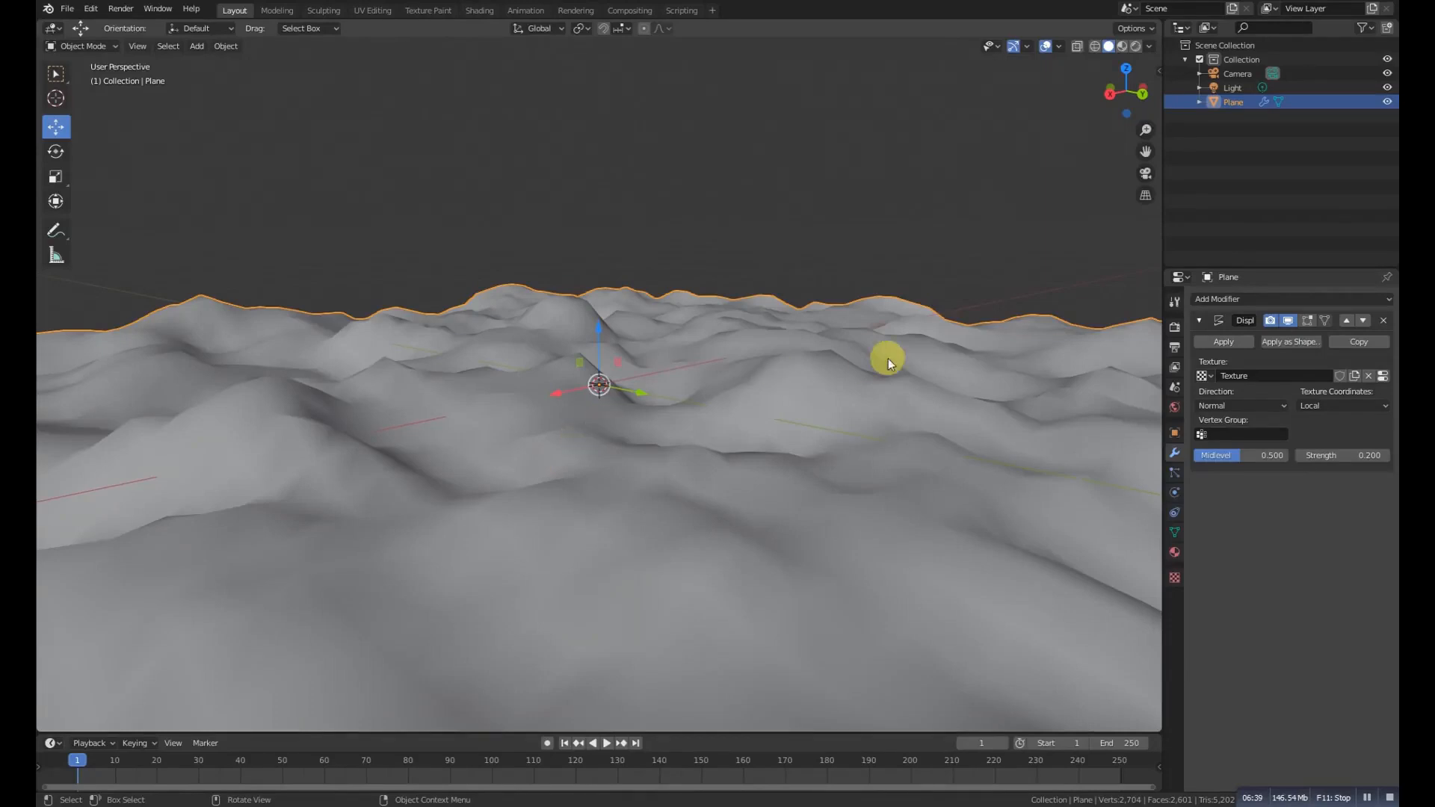
{"action": "left_click", "coordinate": [1315, 298]}
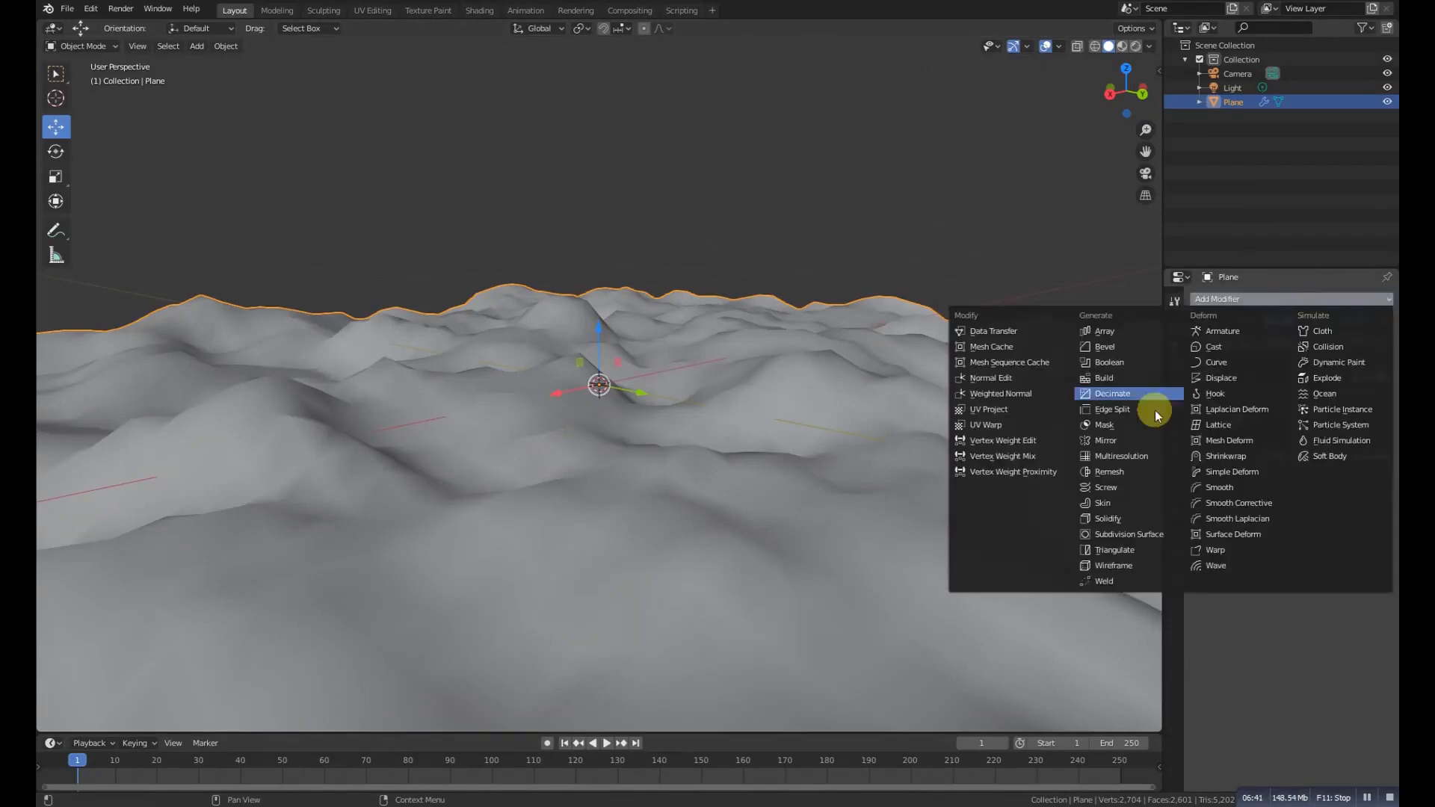
{"action": "left_click", "coordinate": [1125, 535]}
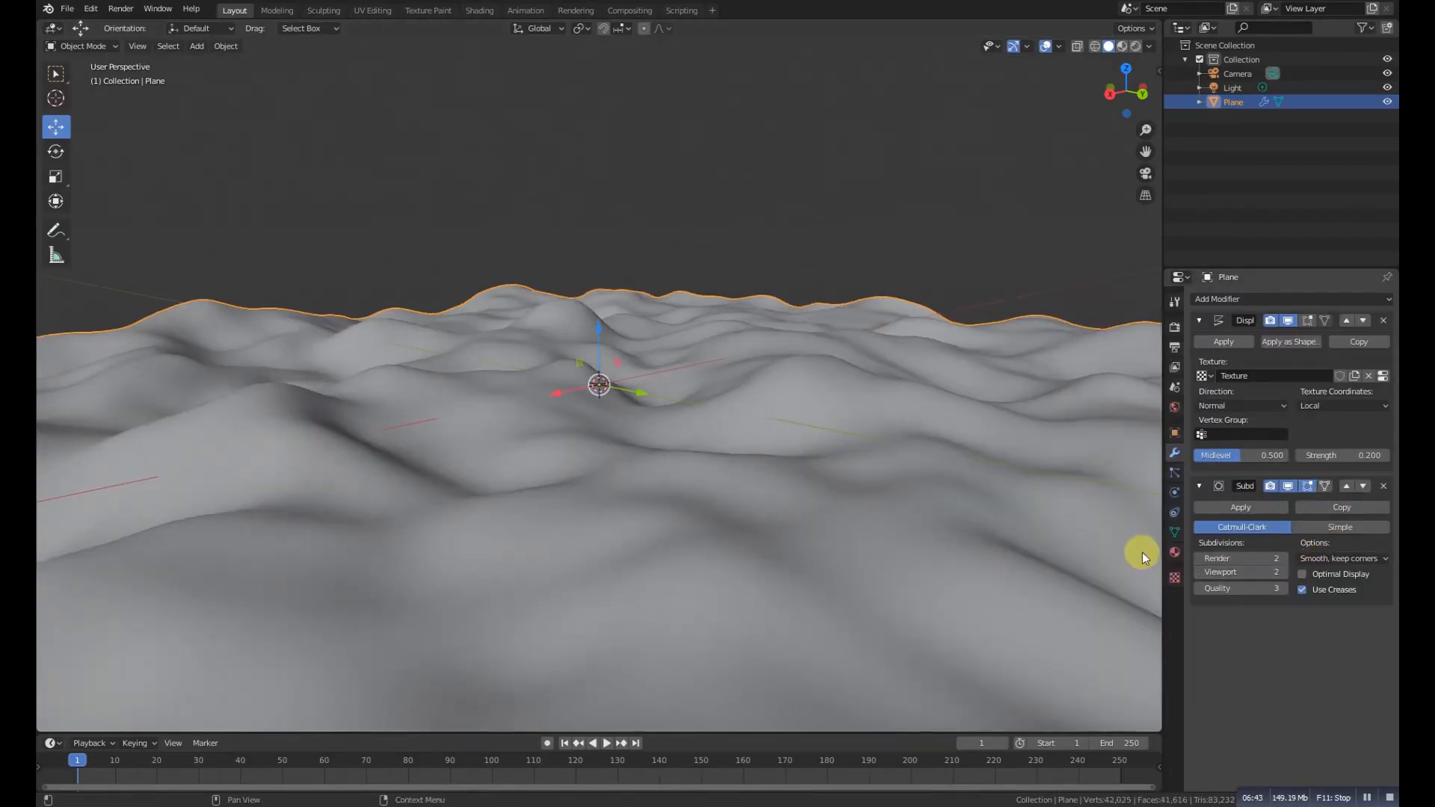
Remove the Displace modifier from the plane and select the plane in the viewport.
{"action": "left_click", "coordinate": [705, 268]}
{"action": "middle_click_drag", "start_coordinate": [705, 268], "coordinate": [719, 388]}
{"action": "left_click", "coordinate": [1383, 320]}
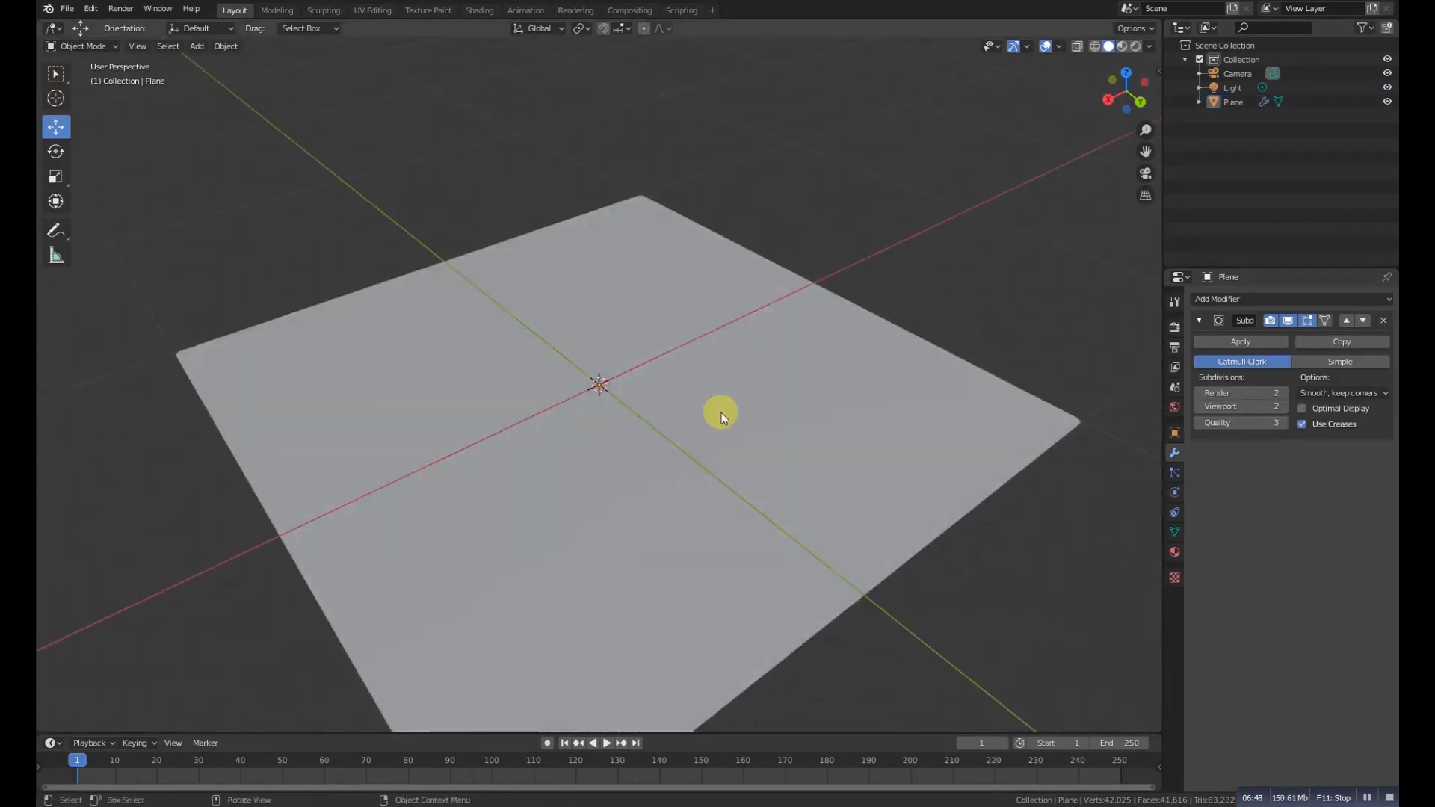
{"action": "left_click", "coordinate": [666, 432]}
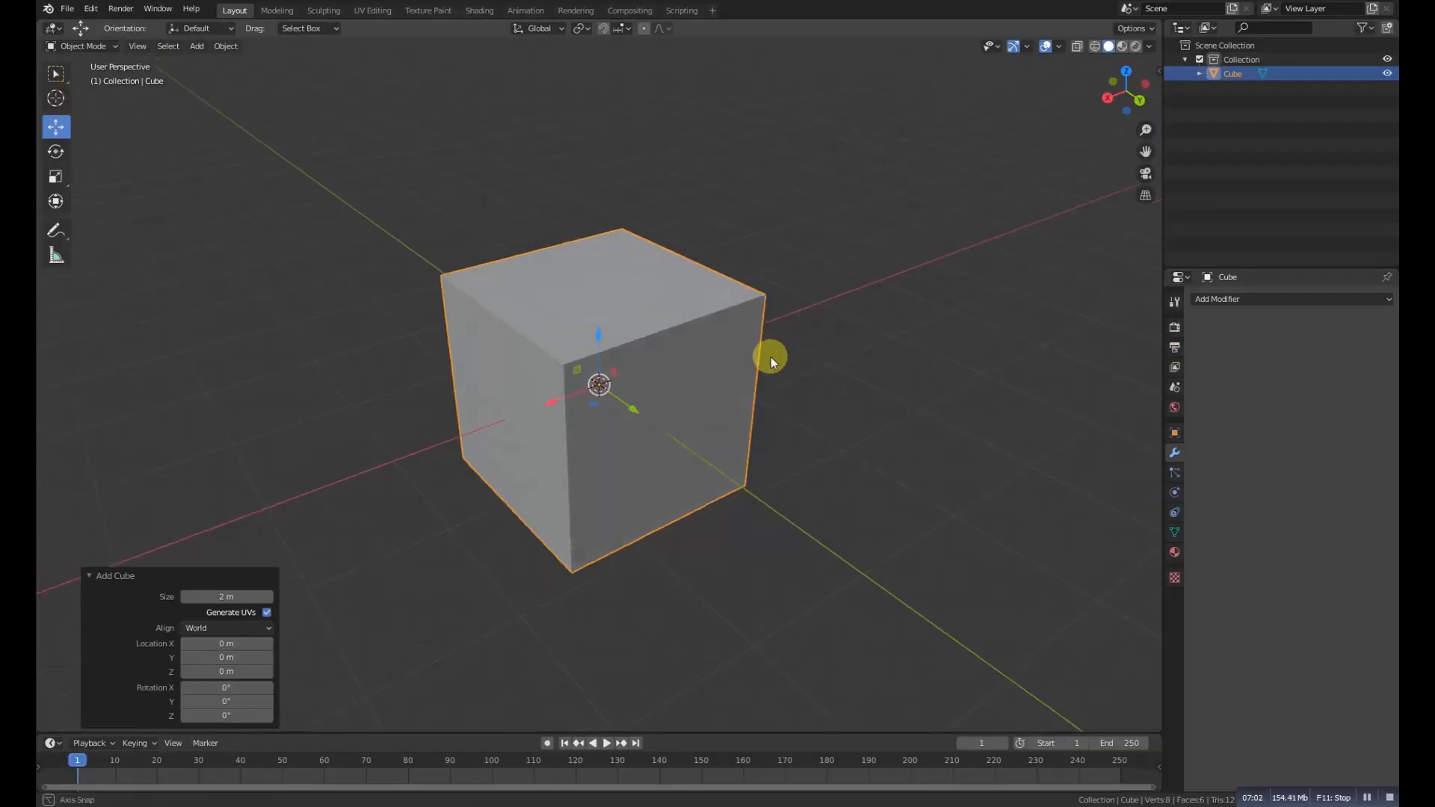
Delete the cube and add a mesh plane at the origin.
{"action": "middle_click_drag", "start_coordinate": [769, 355], "coordinate": [566, 414]}
{"action": "scroll", "coordinate": [849, 377], "scroll_direction": "up", "scroll_amount": 3}
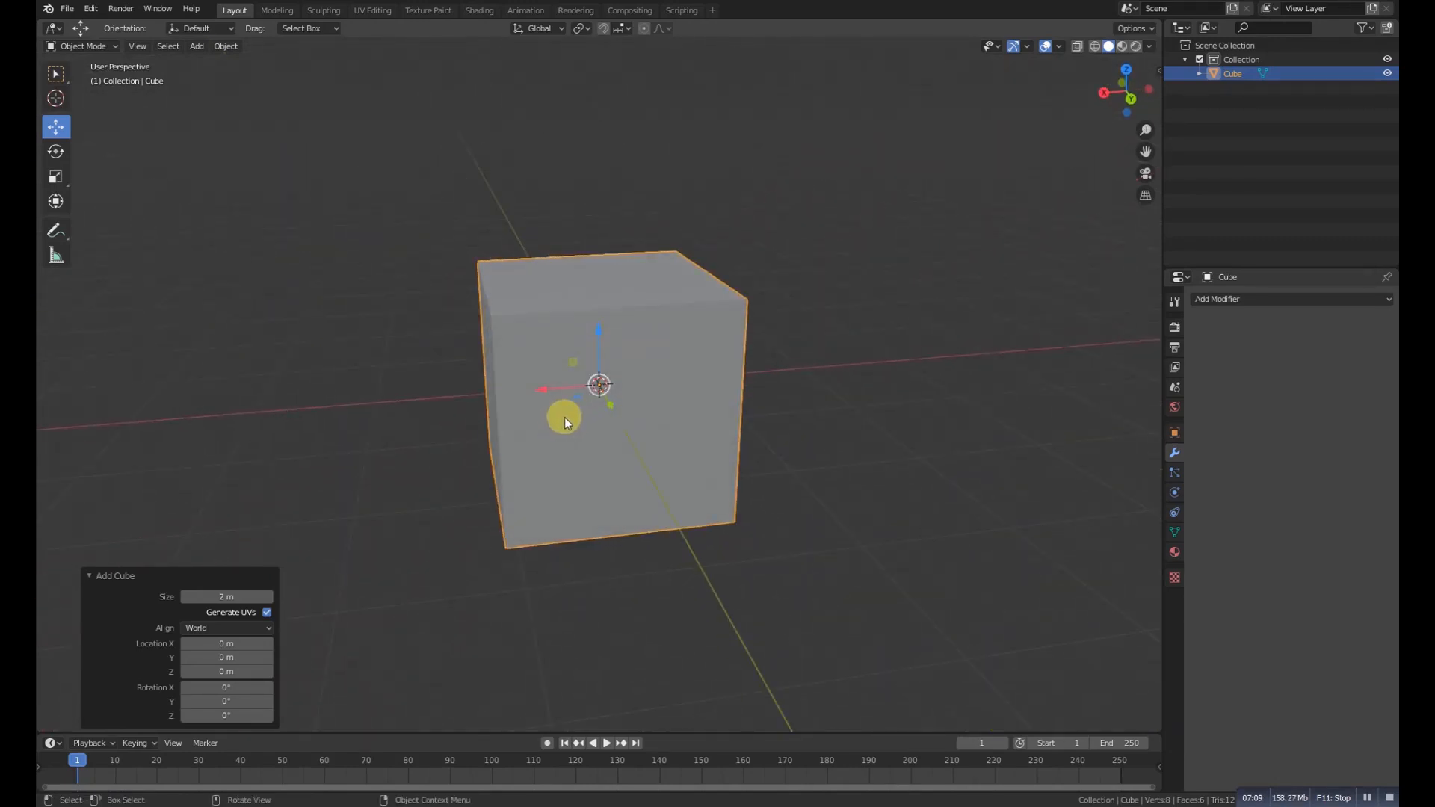
{"action": "key", "text": "Delete"}
{"action": "key", "text": "shift+a"}
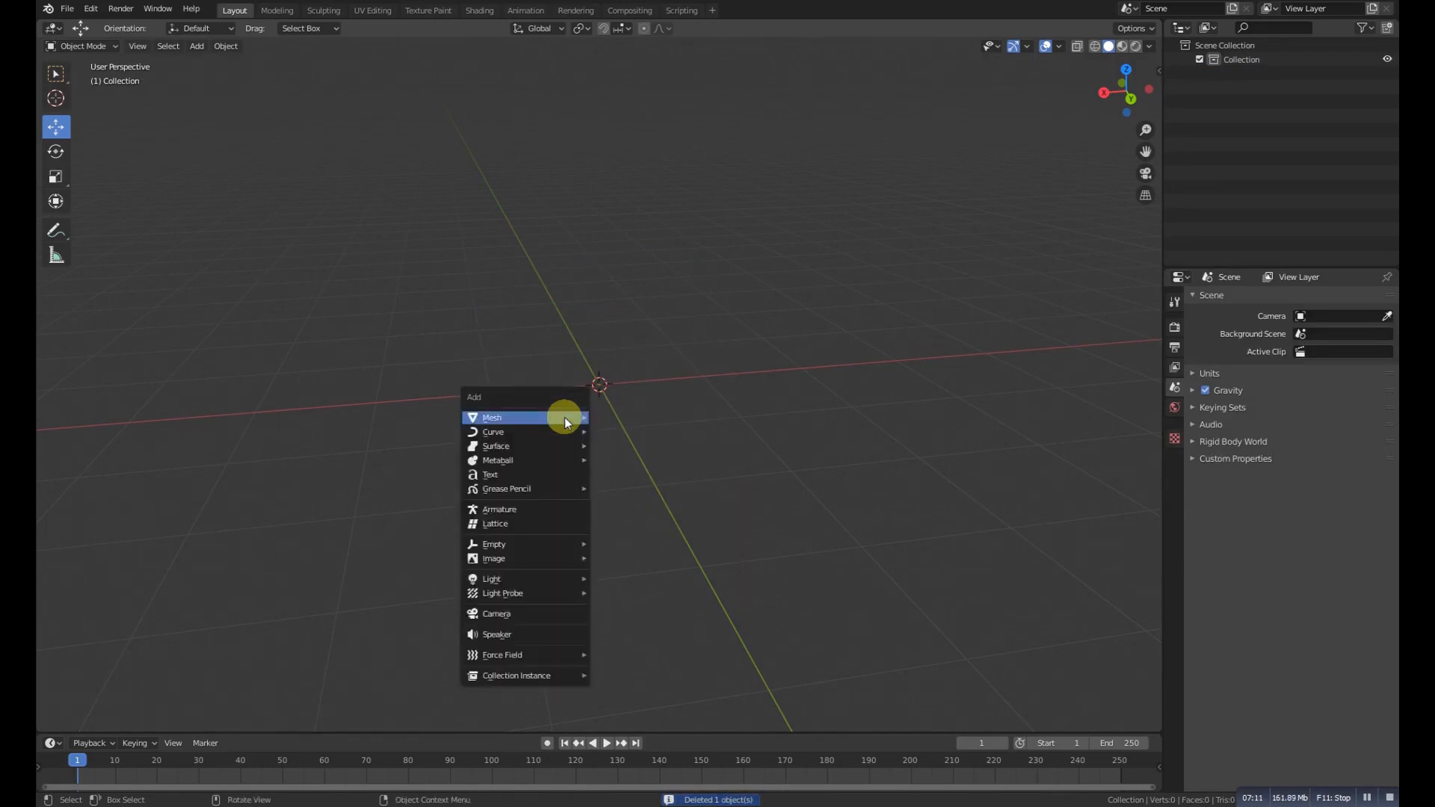
{"action": "left_click", "coordinate": [599, 418]}
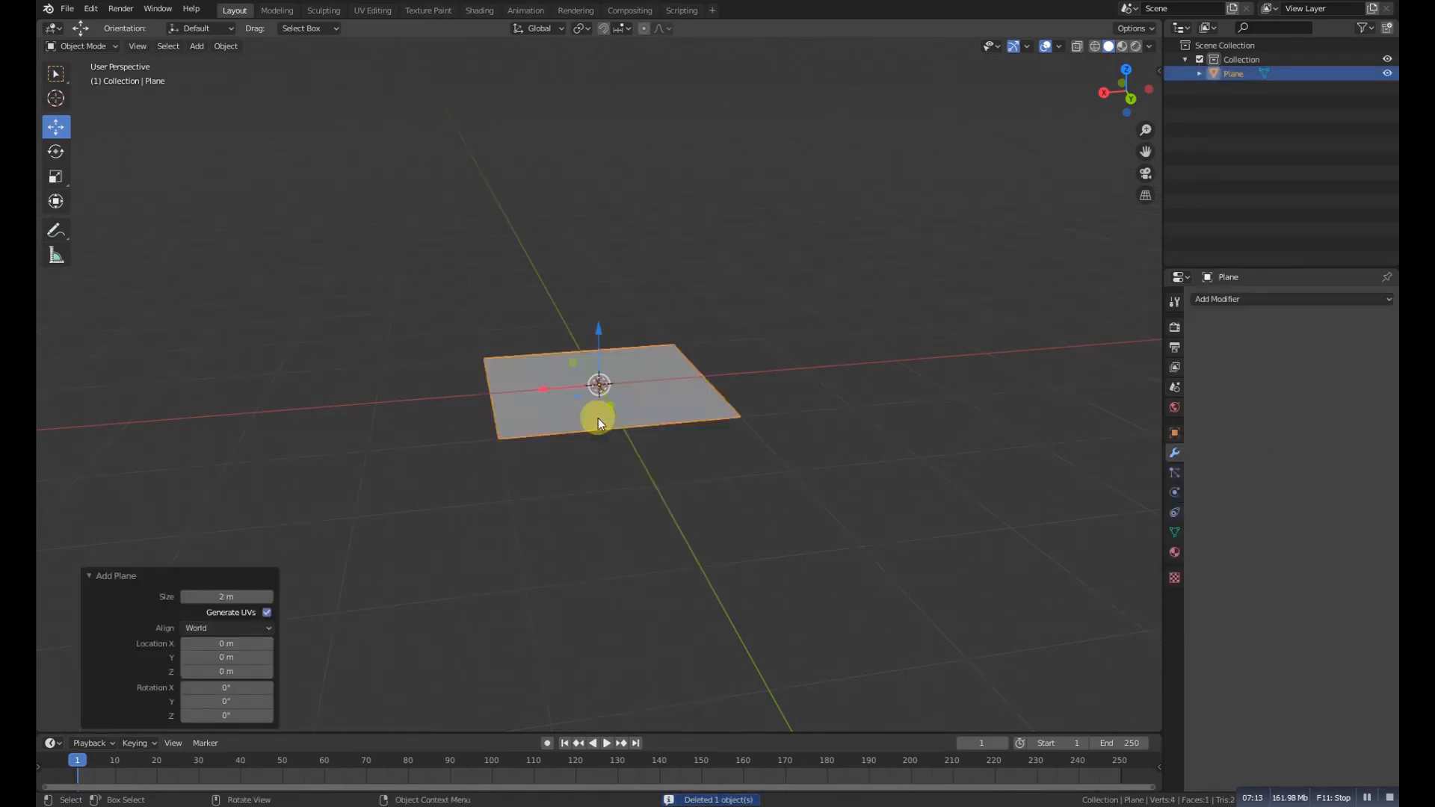
Enter Edit Mode on the plane and subdivide its face.
{"action": "left_click", "coordinate": [96, 46]}
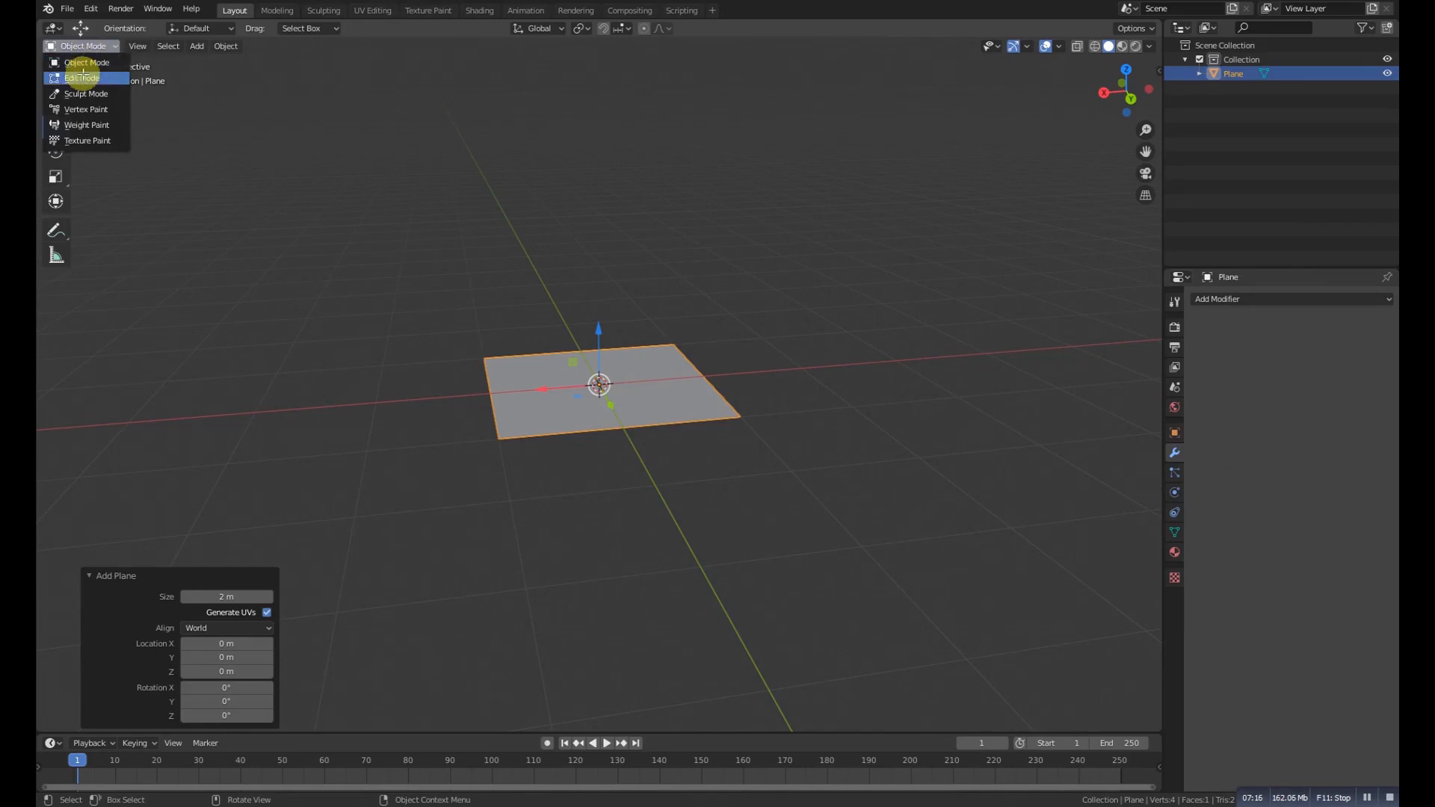
{"action": "left_click", "coordinate": [82, 77]}
{"action": "middle_click_drag", "start_coordinate": [523, 343], "coordinate": [522, 381]}
{"action": "right_click", "coordinate": [538, 374]}
{"action": "left_click", "coordinate": [541, 371]}
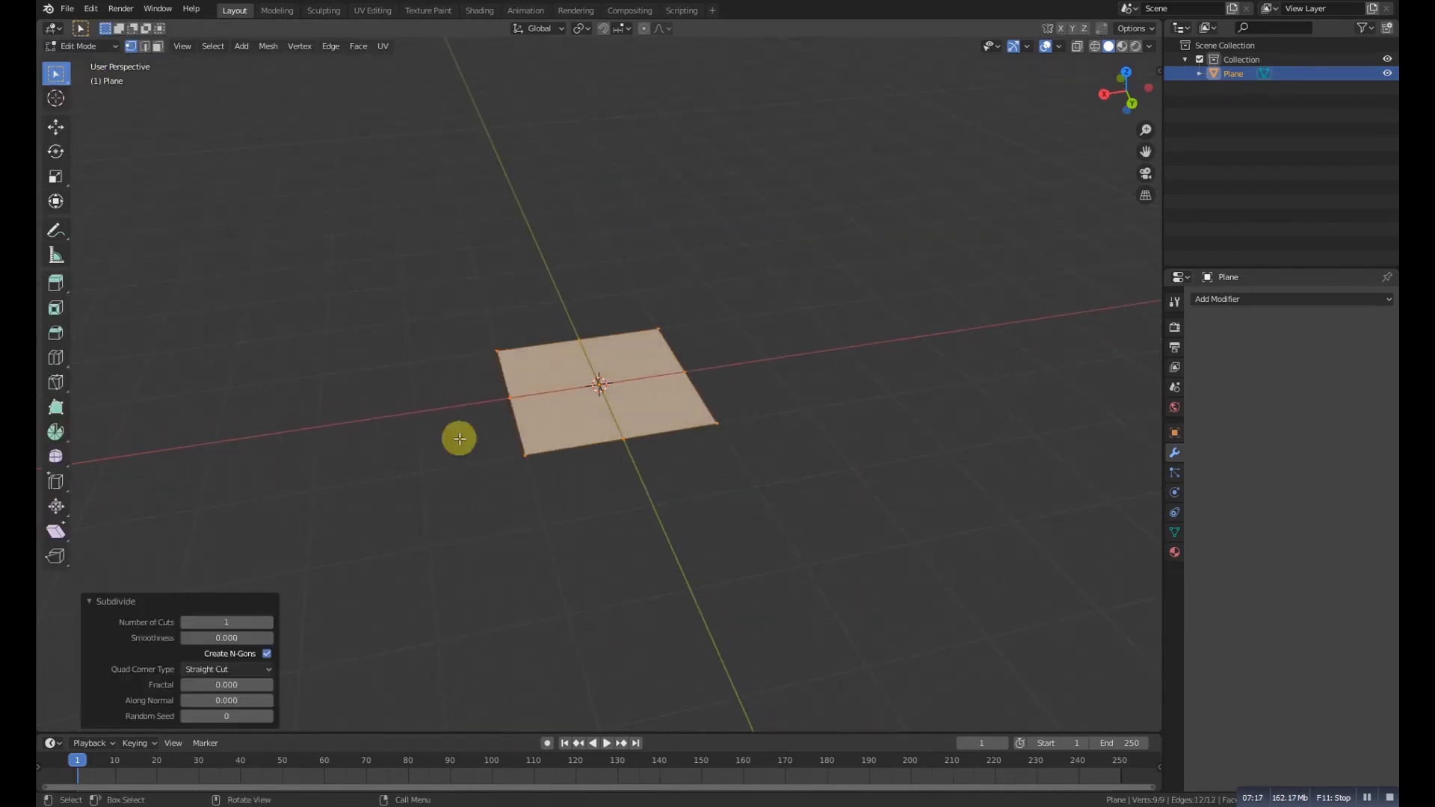
Set the plane's subdivision to 50 cuts and return to Object Mode.
{"action": "left_click", "coordinate": [213, 622]}
{"action": "type", "text": "10"}
{"action": "key", "text": "Return"}
{"action": "left_click", "coordinate": [217, 619]}
{"action": "type", "text": "50"}
{"action": "key", "text": "Return"}
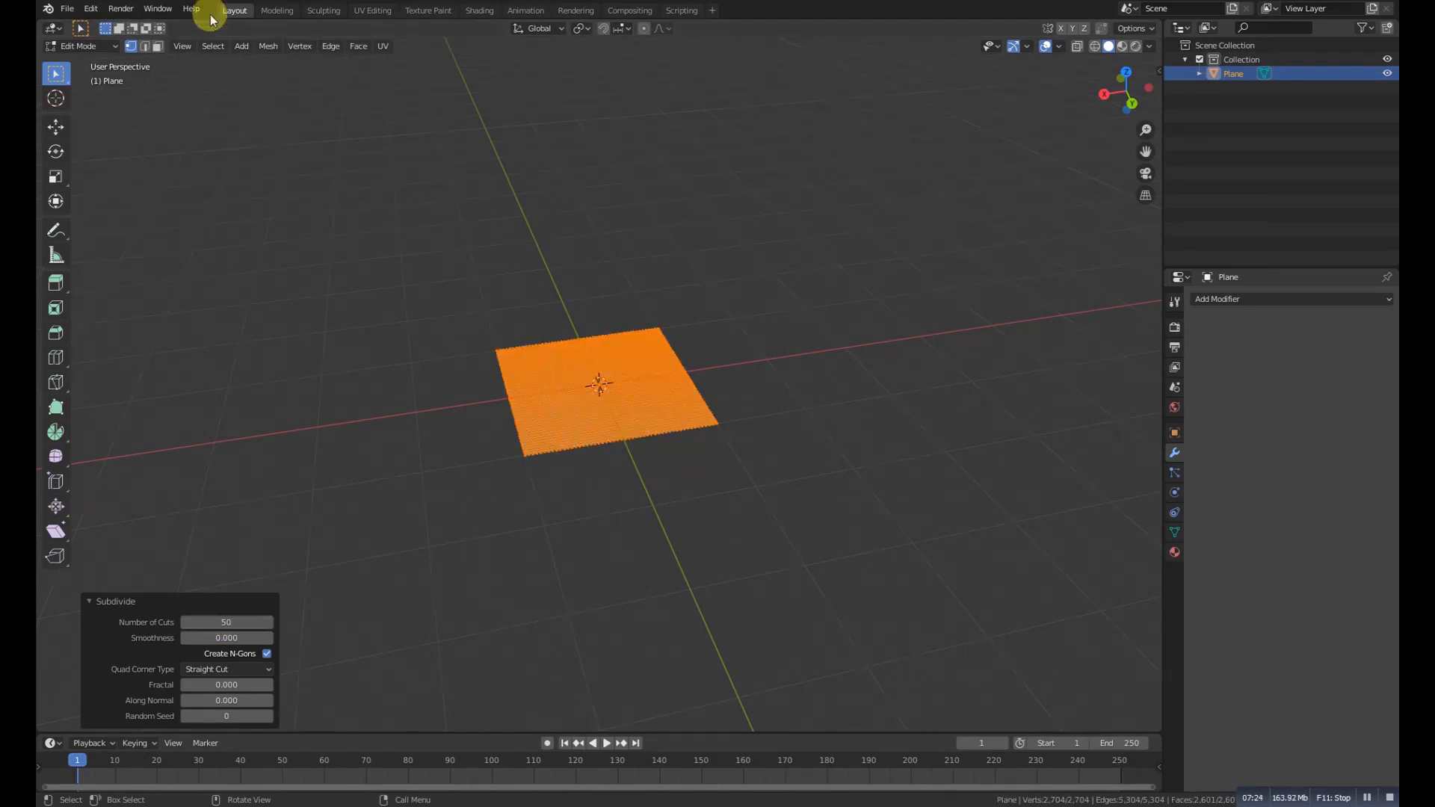
{"action": "left_click", "coordinate": [80, 46]}
{"action": "left_click", "coordinate": [88, 59]}
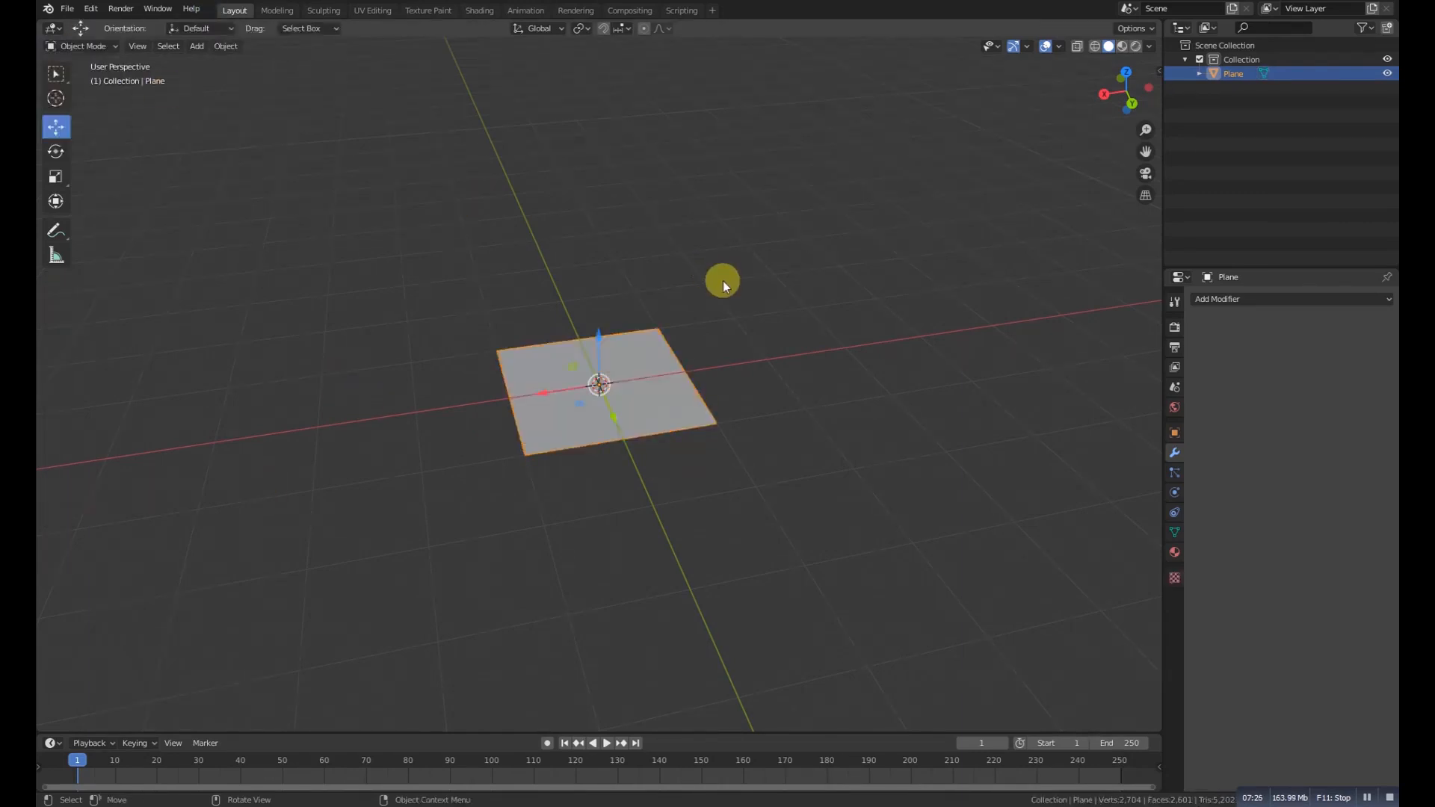
Add a Plain Axes empty at the plane's centre.
{"action": "key", "text": "shift+a"}
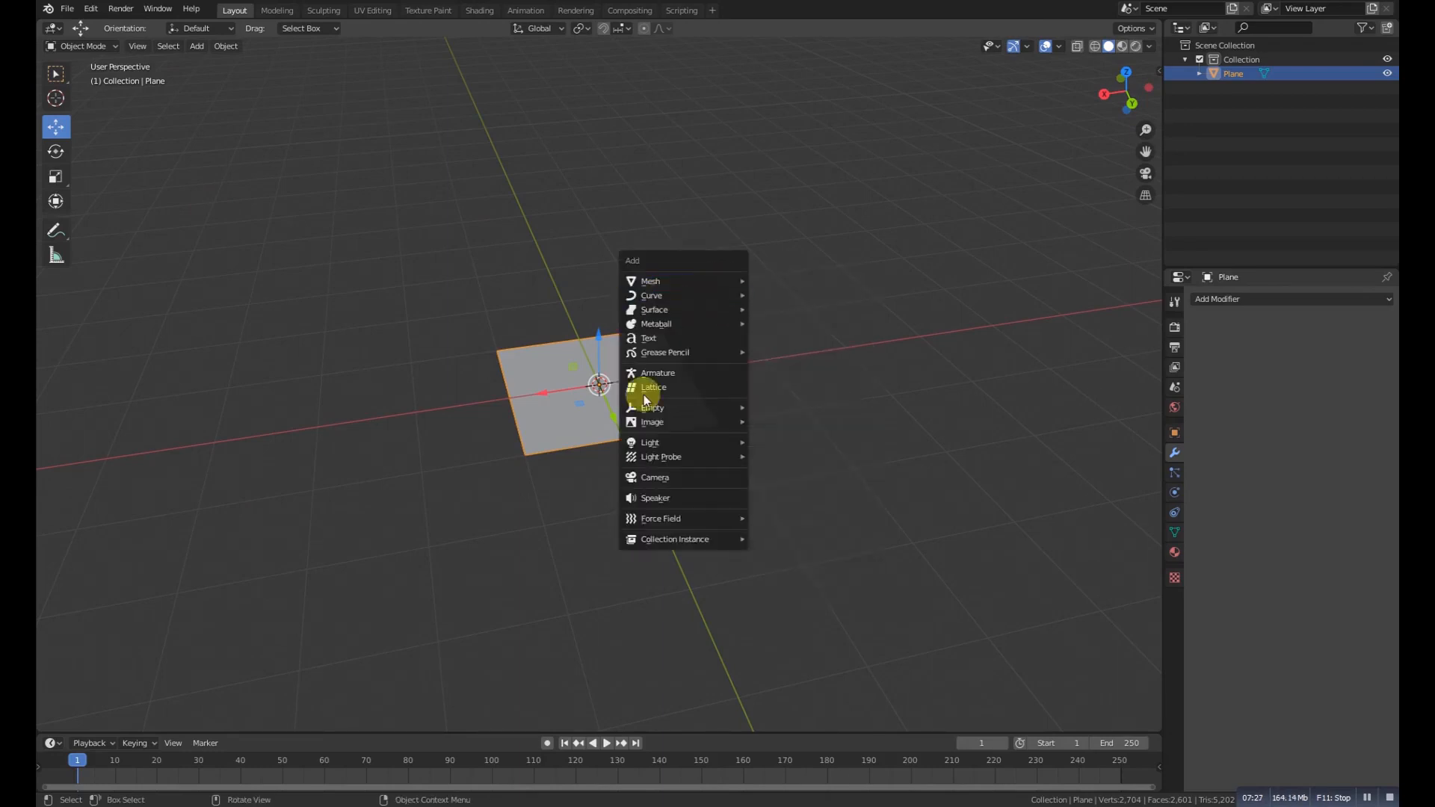
{"action": "mouse_move", "coordinate": [688, 409]}
{"action": "left_click", "coordinate": [774, 409]}
{"action": "scroll", "coordinate": [635, 399], "scroll_direction": "up", "scroll_amount": 6}
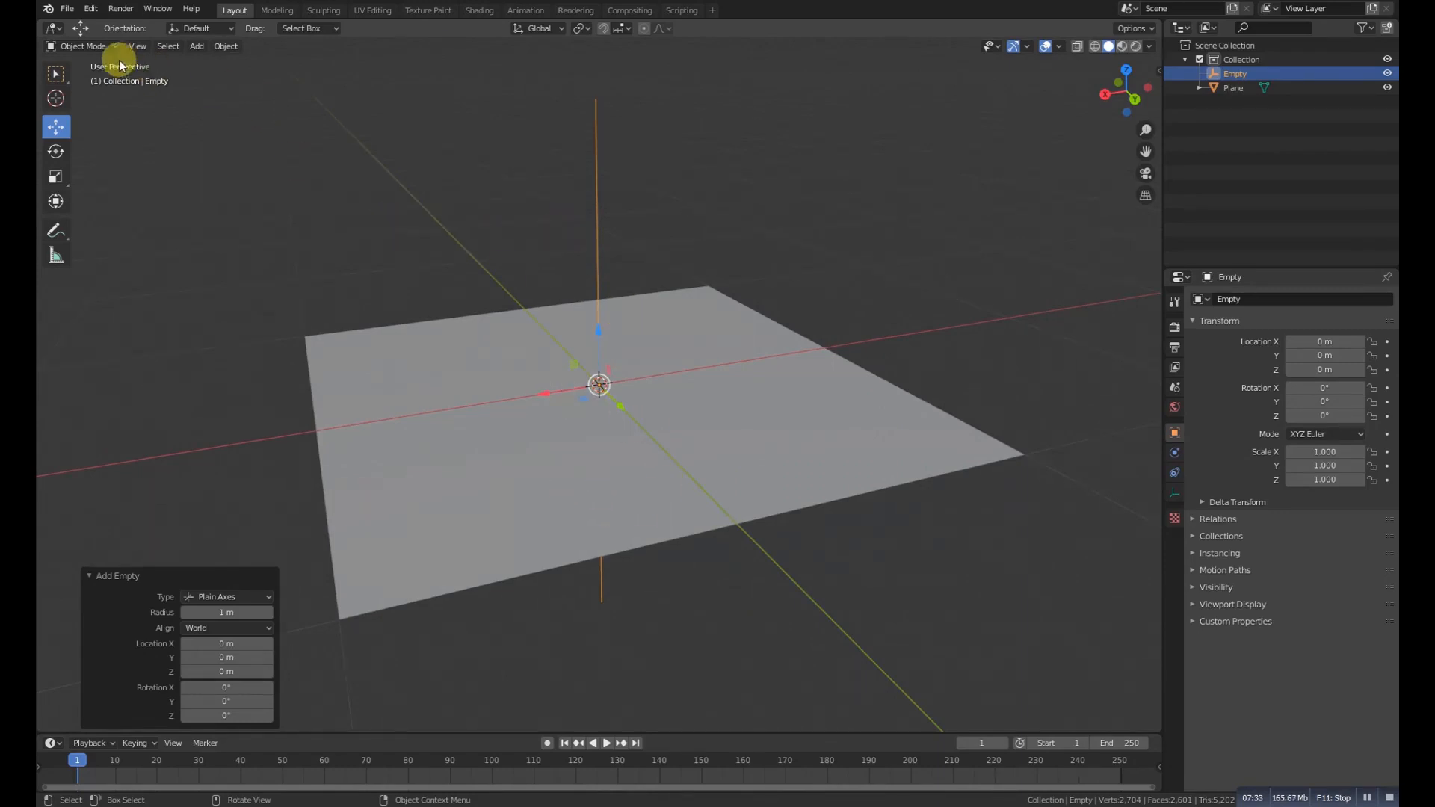
{"action": "middle_click_drag", "start_coordinate": [759, 402], "coordinate": [783, 365]}
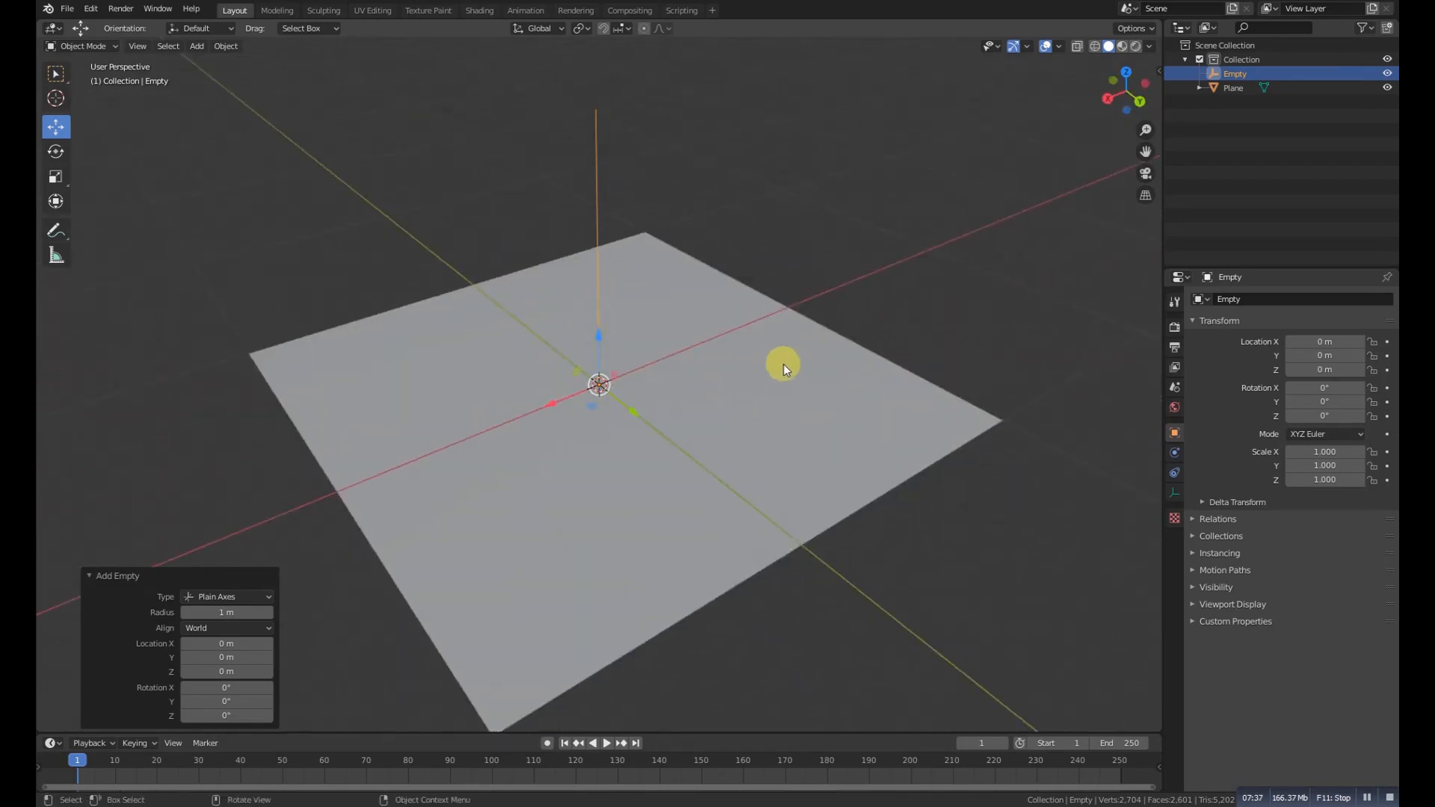
Create a vertex group on the plane and assign all of its vertices to it in Edit Mode.
{"action": "left_click", "coordinate": [826, 384]}
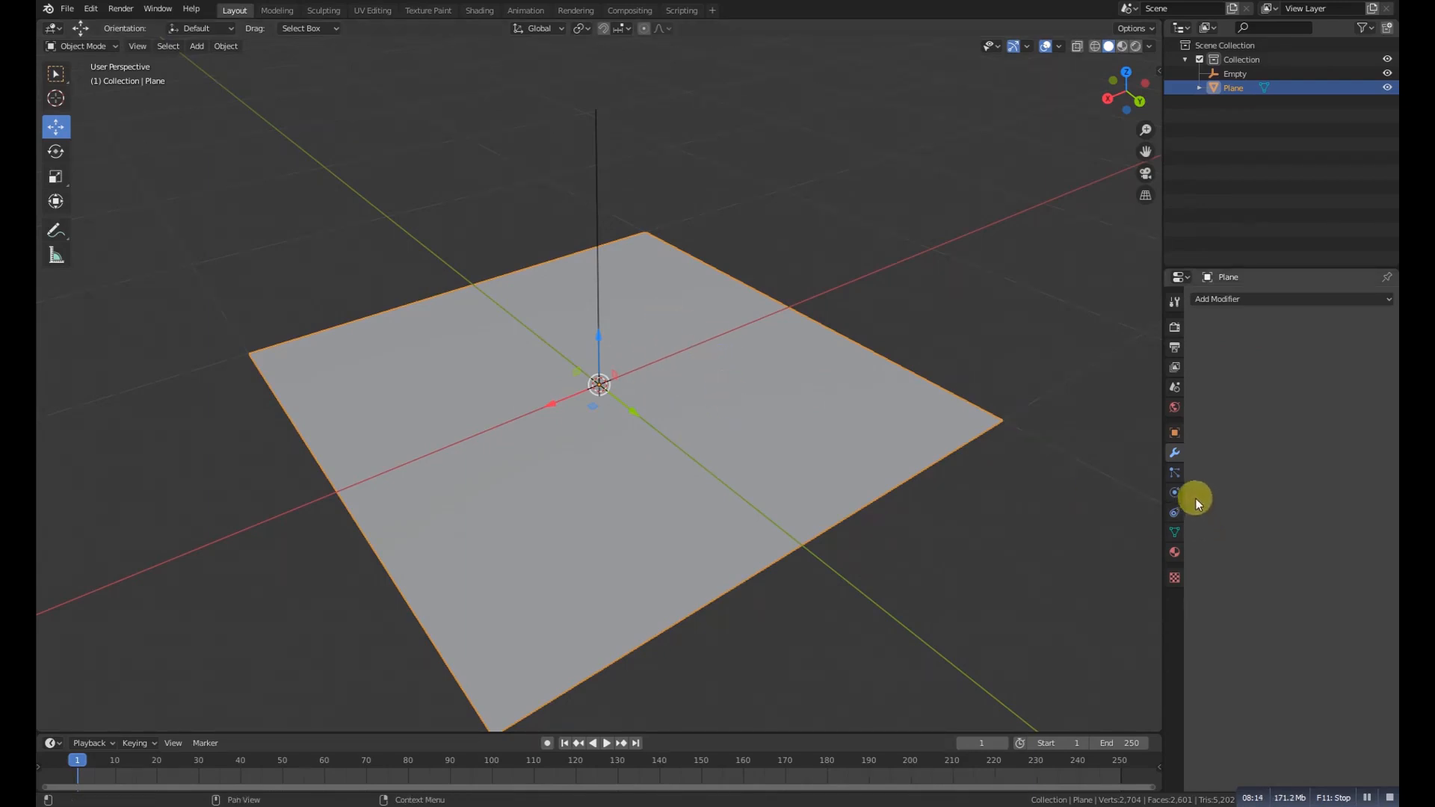
{"action": "left_click", "coordinate": [1174, 534]}
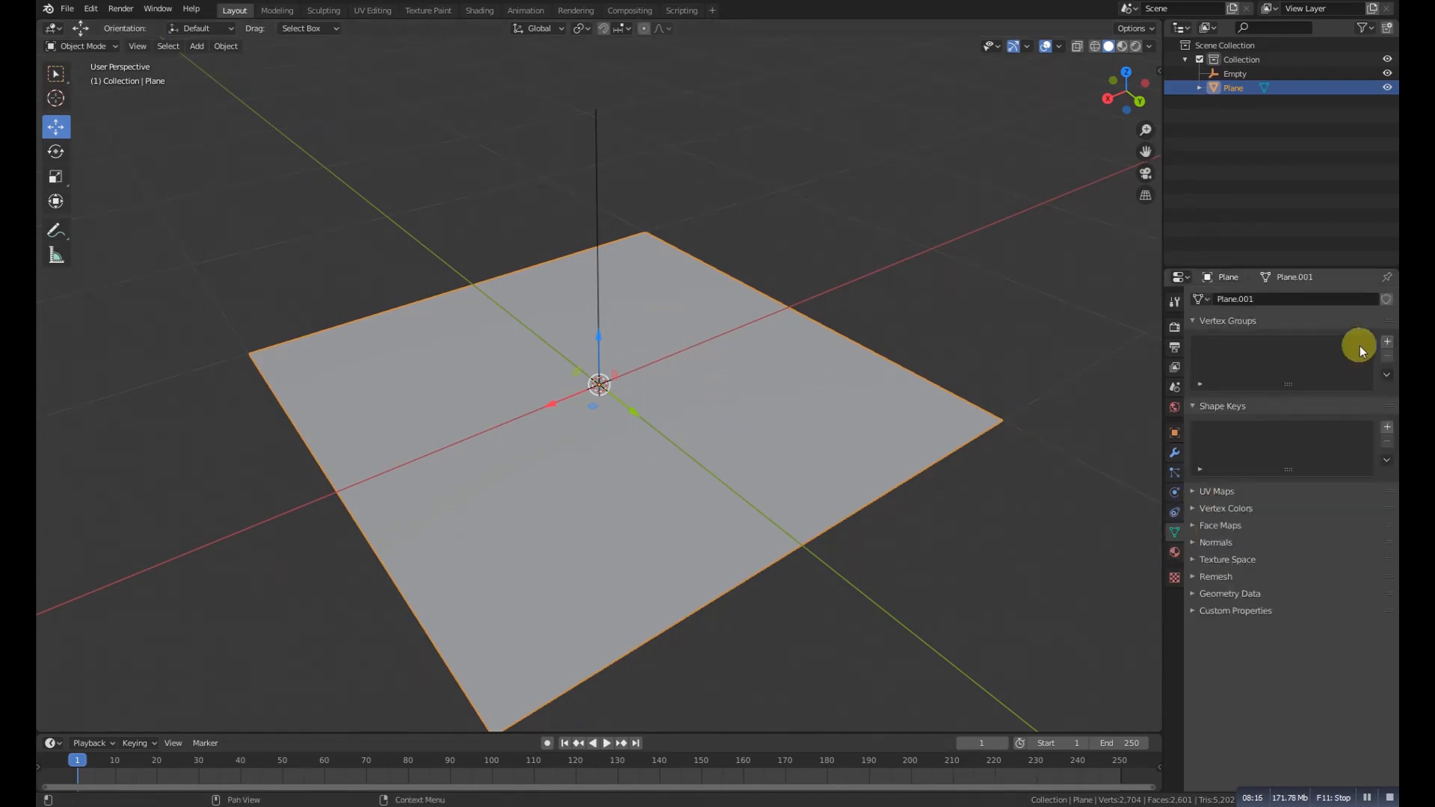
{"action": "left_click", "coordinate": [1386, 343]}
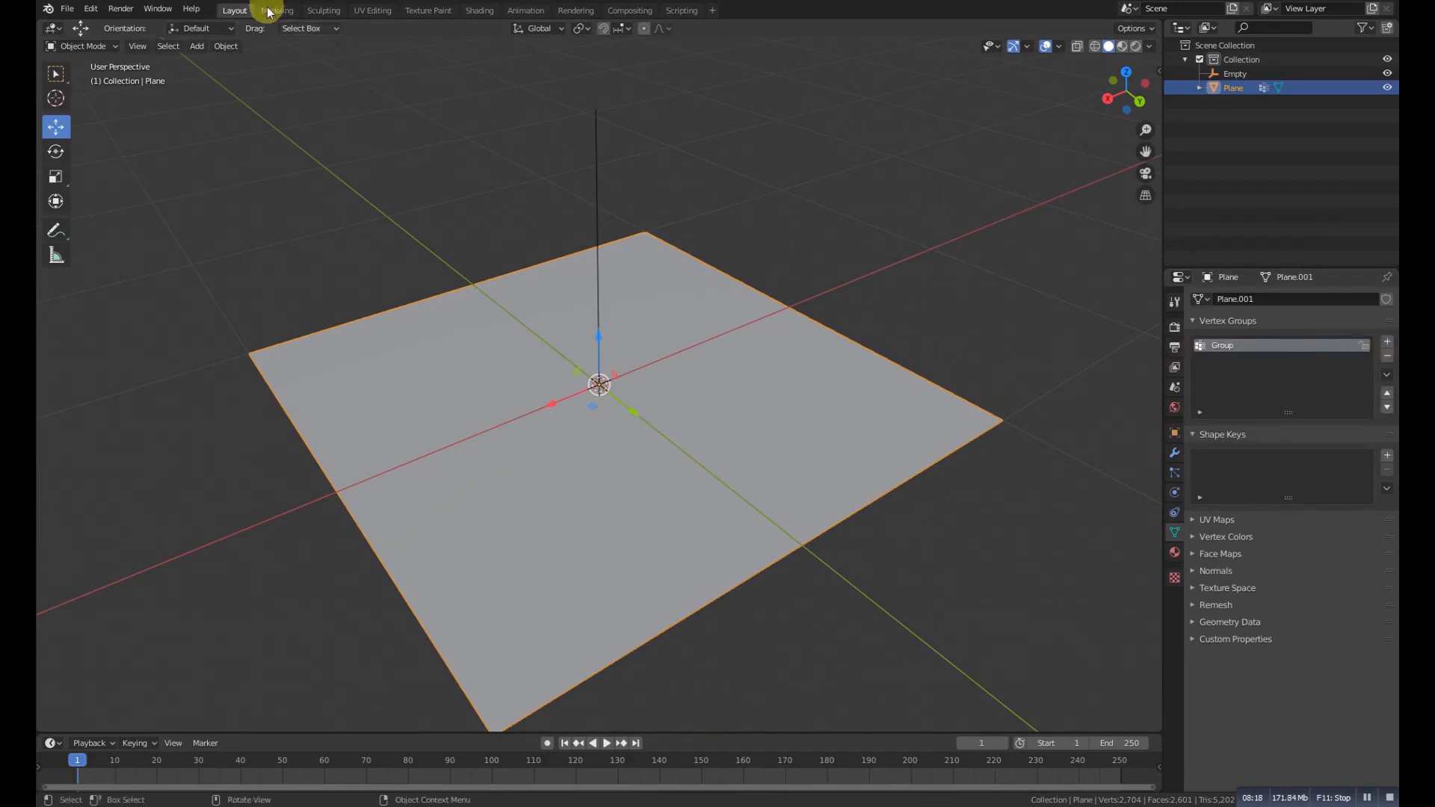
{"action": "left_click", "coordinate": [87, 47]}
{"action": "left_click", "coordinate": [88, 71]}
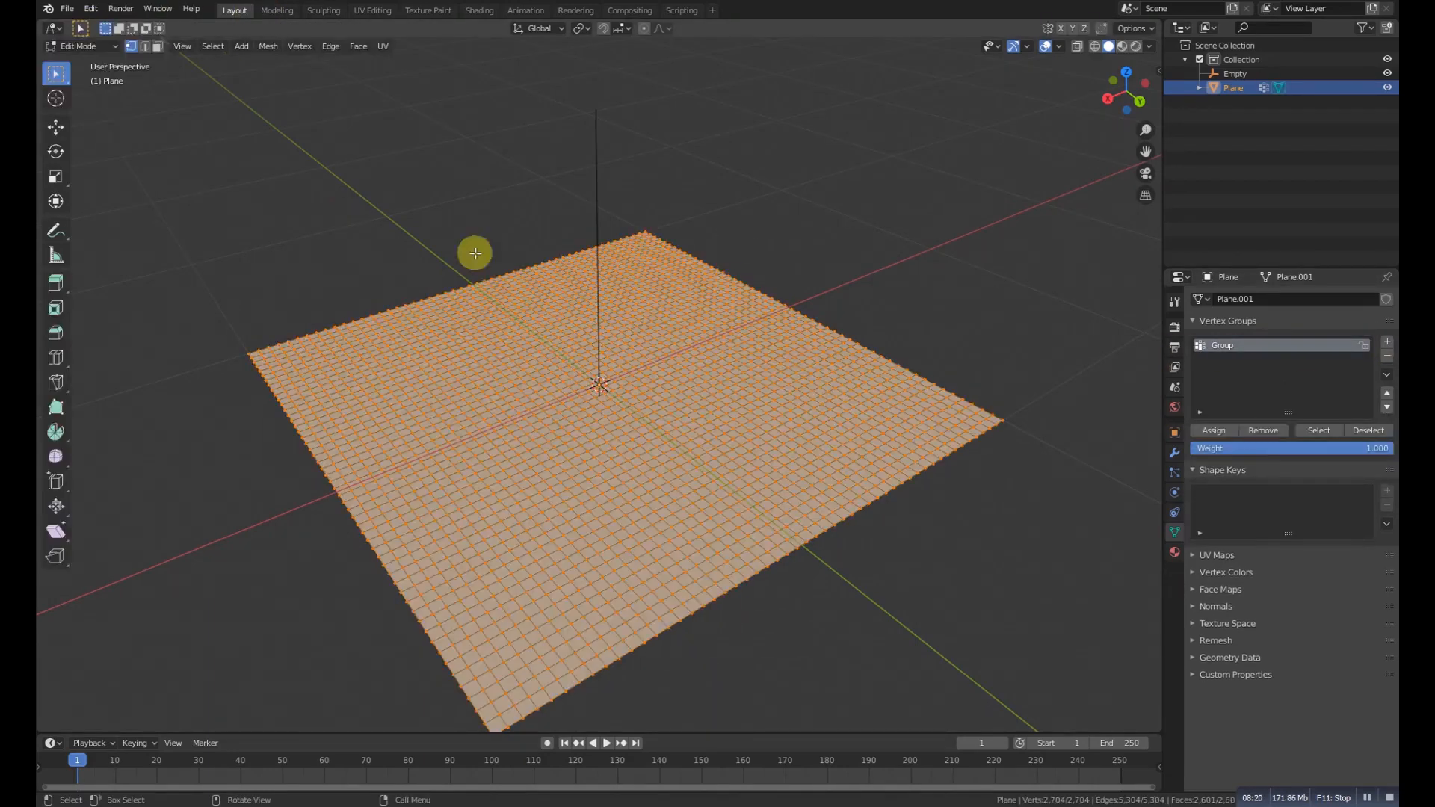
{"action": "left_click", "coordinate": [1223, 432]}
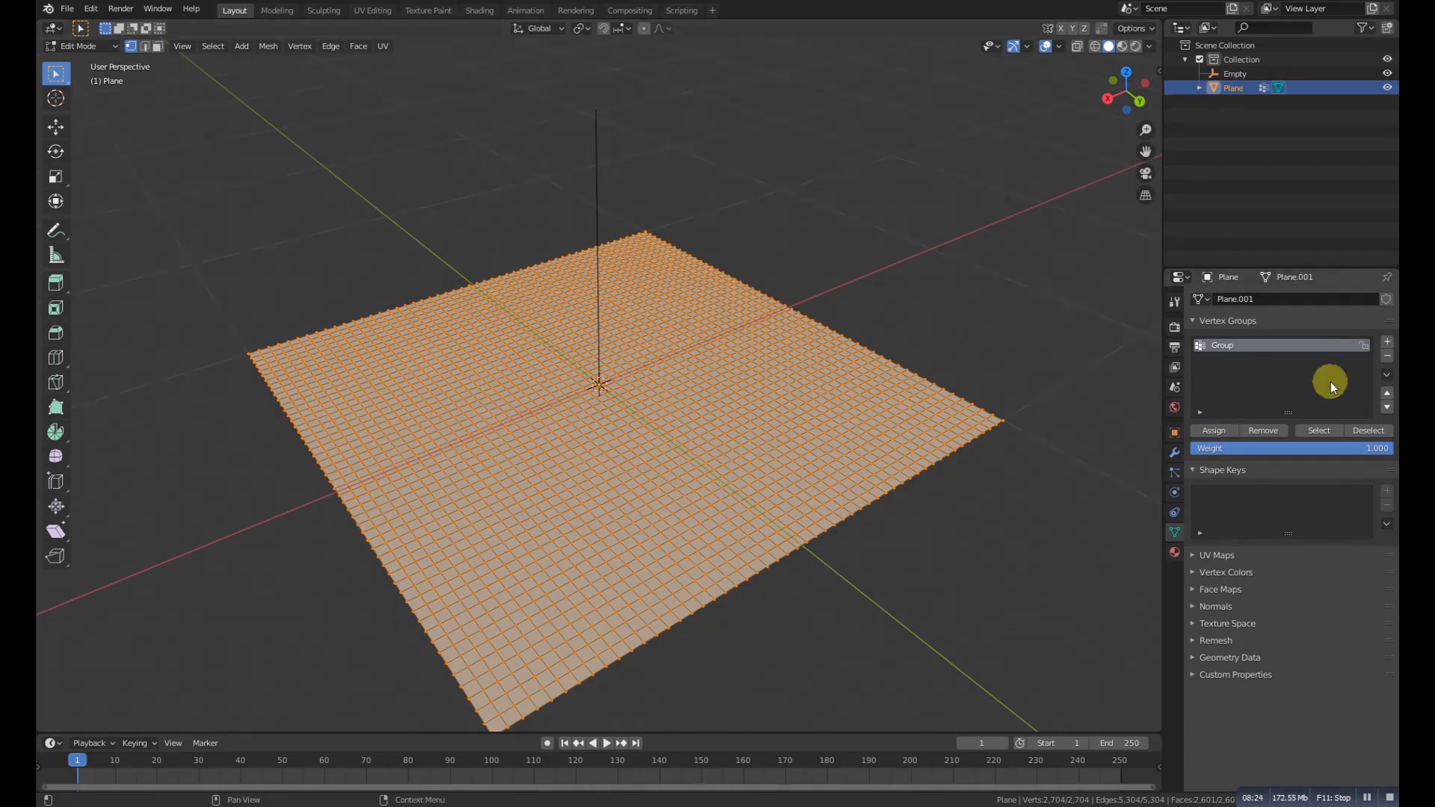
Return the plane to Object Mode and add a Hook modifier to it.
{"action": "left_click", "coordinate": [1174, 452]}
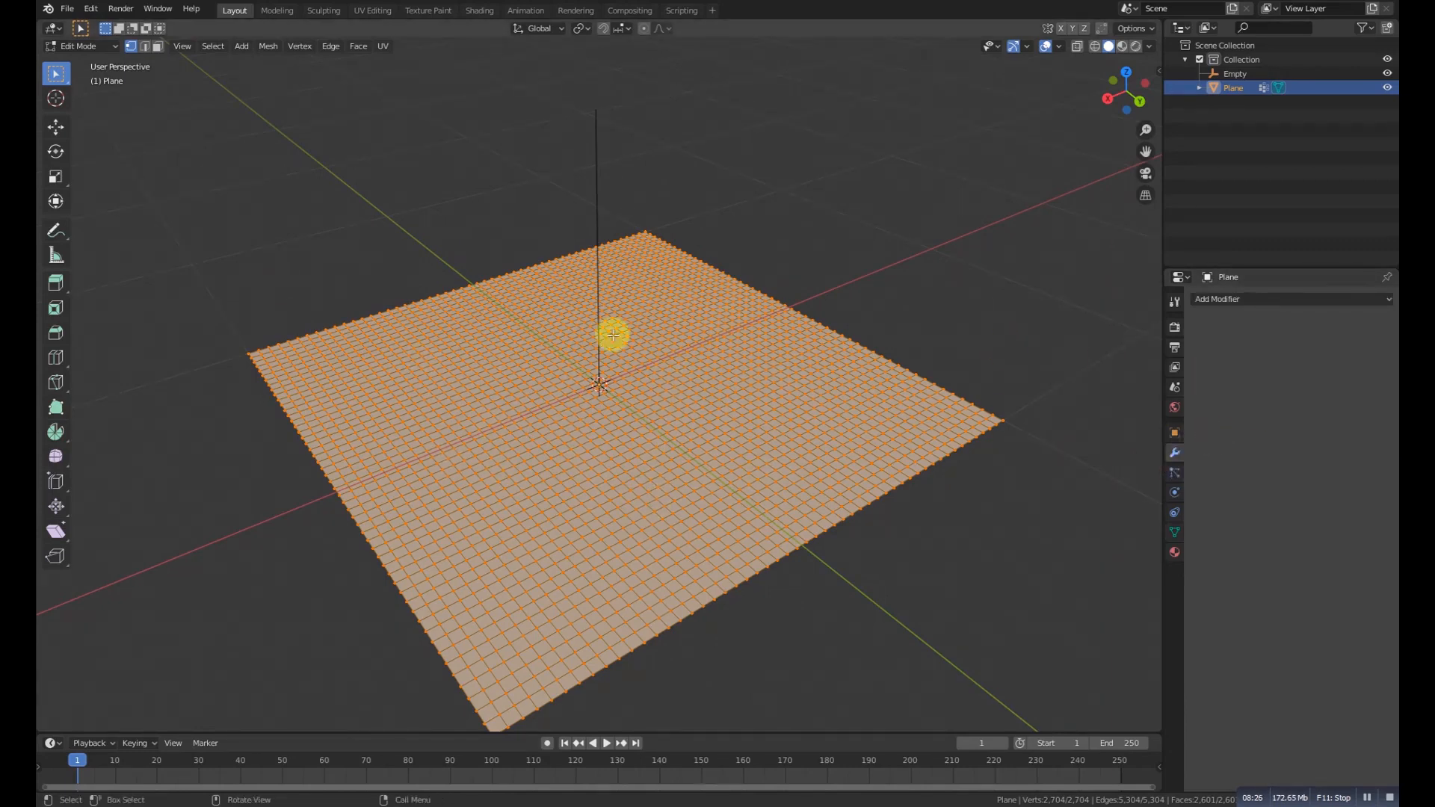
{"action": "left_click", "coordinate": [86, 46]}
{"action": "left_click", "coordinate": [88, 64]}
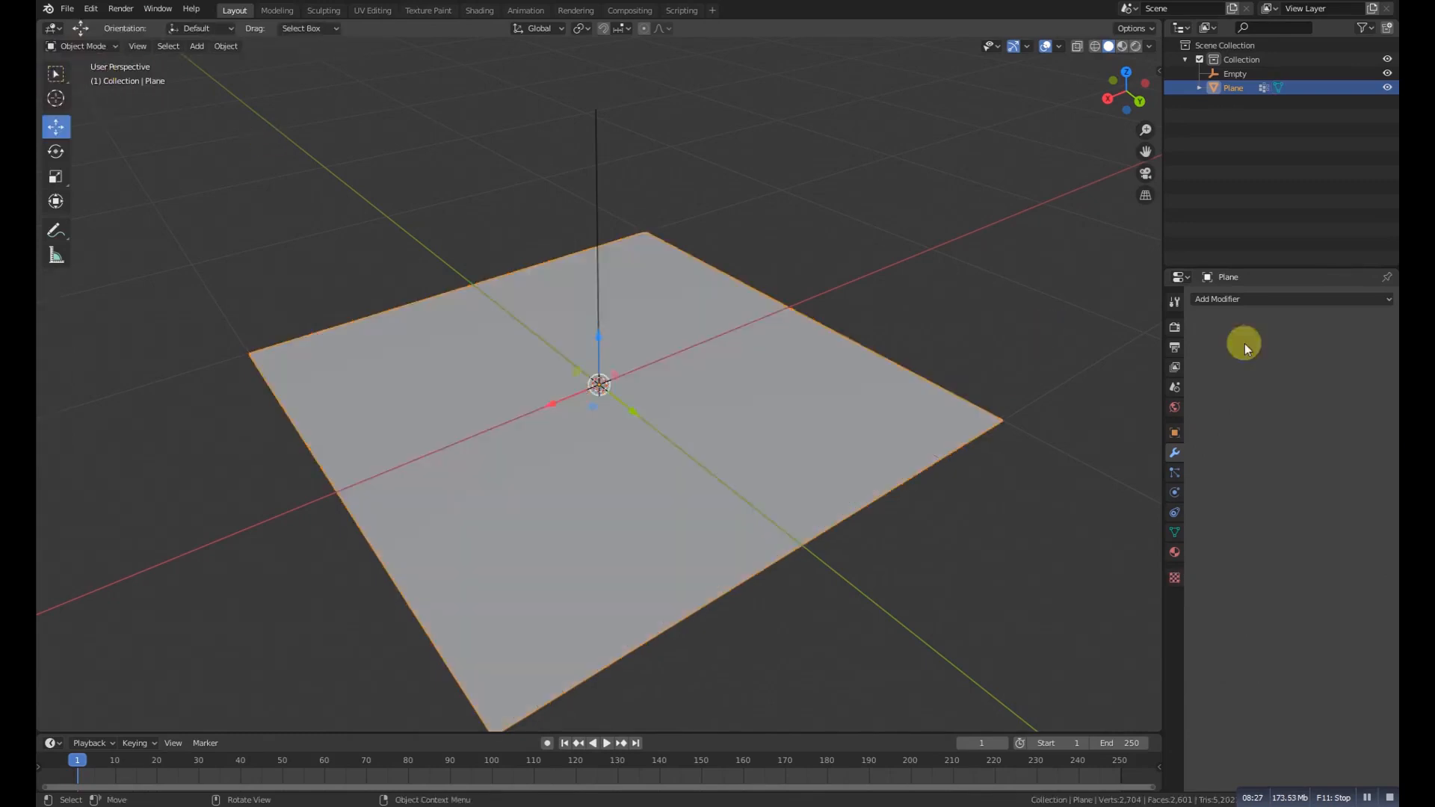
{"action": "left_click", "coordinate": [1303, 298]}
{"action": "left_click", "coordinate": [1210, 393]}
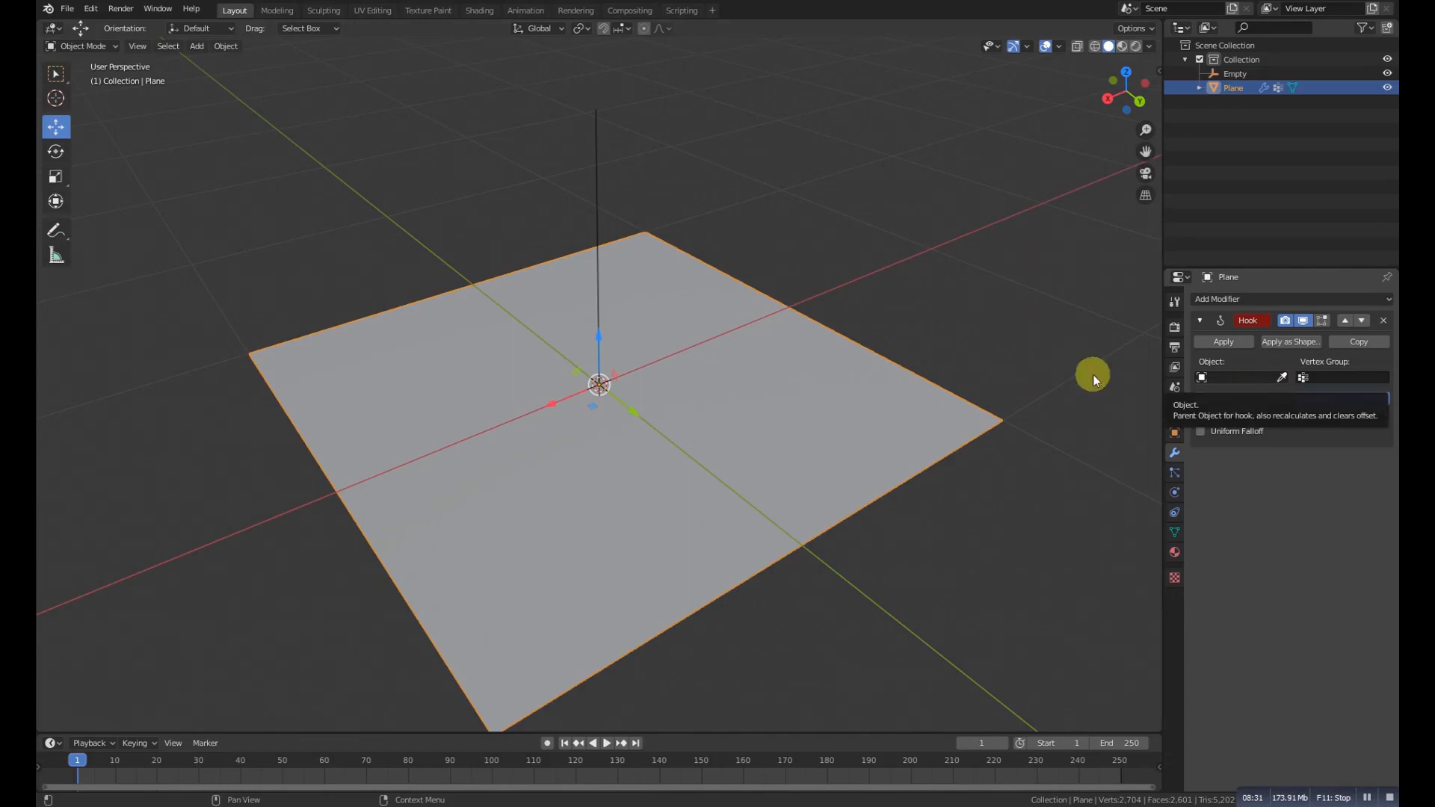
Set the Hook modifier's object to the Empty and its vertex group to Group.
{"action": "middle_click_drag", "start_coordinate": [1092, 374], "coordinate": [965, 315]}
{"action": "left_click", "coordinate": [1283, 376]}
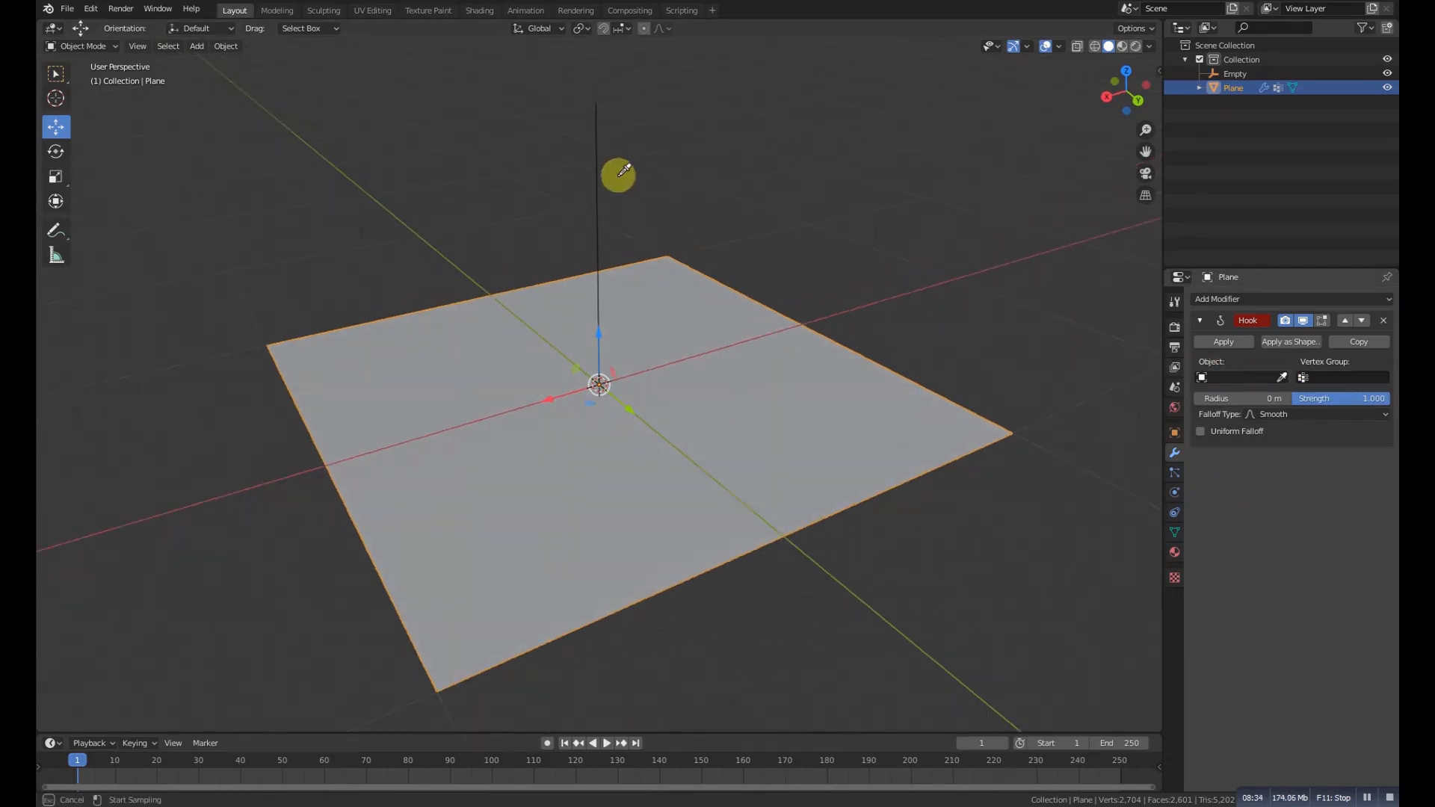
{"action": "left_click", "coordinate": [603, 177]}
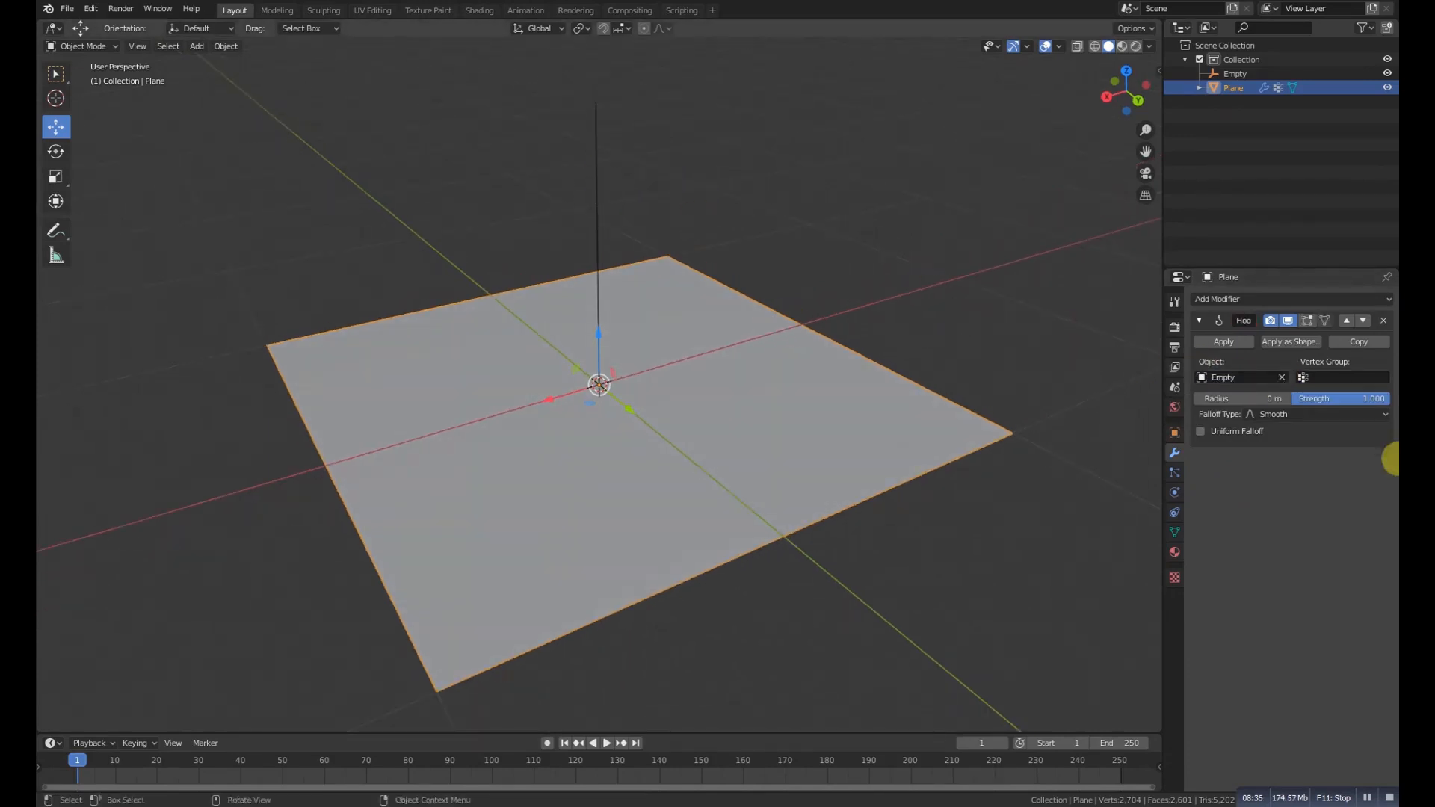
{"action": "left_click", "coordinate": [1349, 378]}
{"action": "left_click", "coordinate": [1295, 399]}
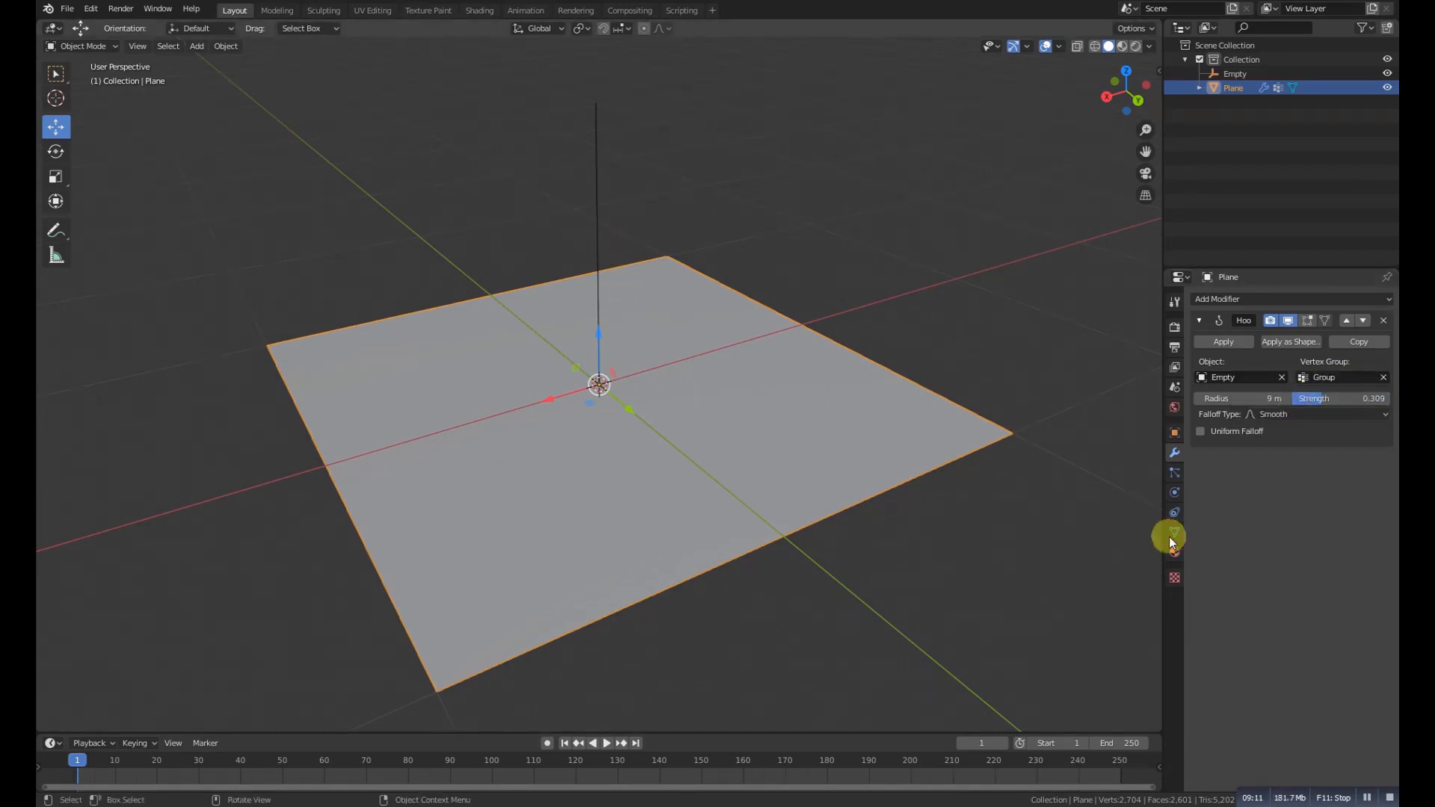
Turn on the Wireframe viewport display for the plane.
{"action": "left_click", "coordinate": [1173, 473]}
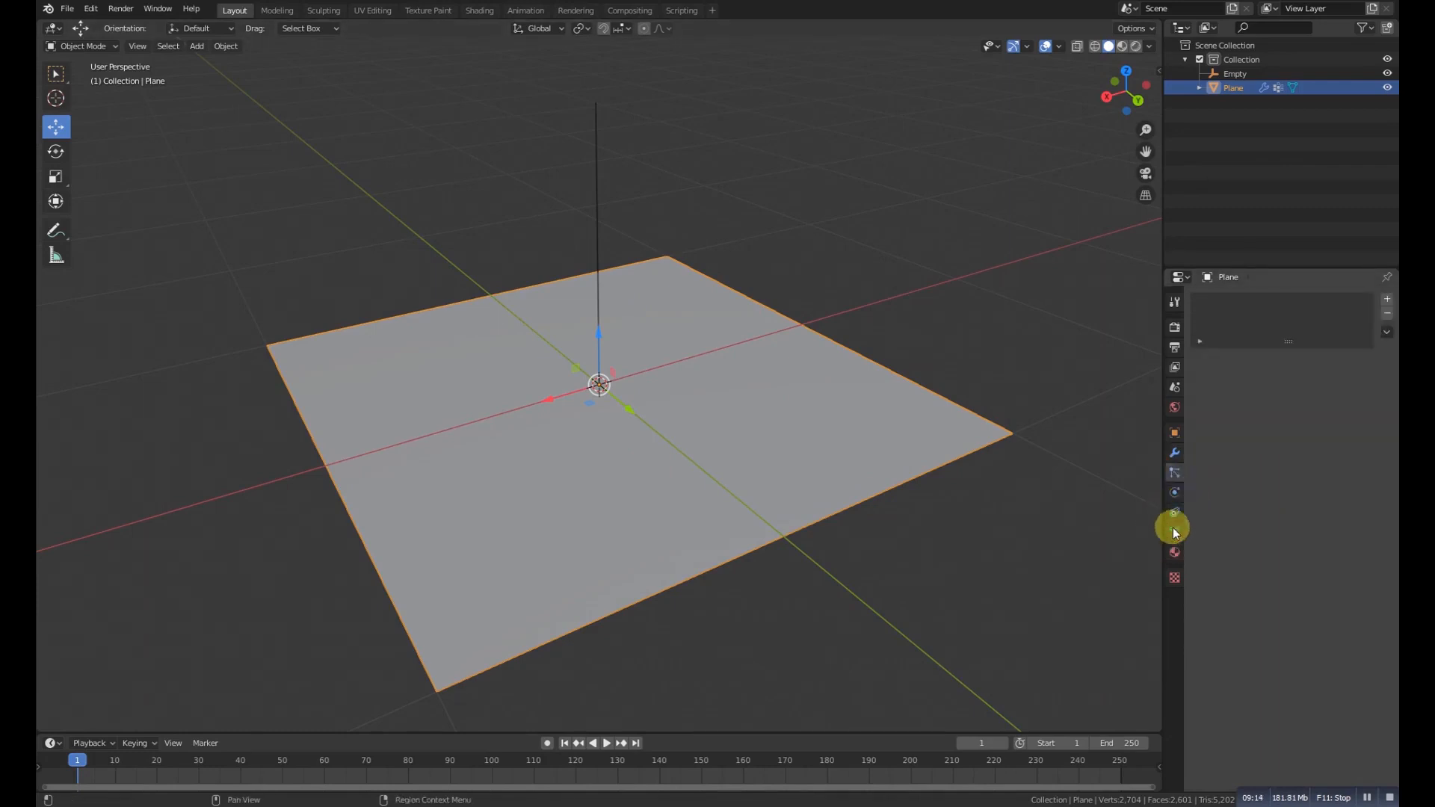
{"action": "left_click", "coordinate": [1174, 434]}
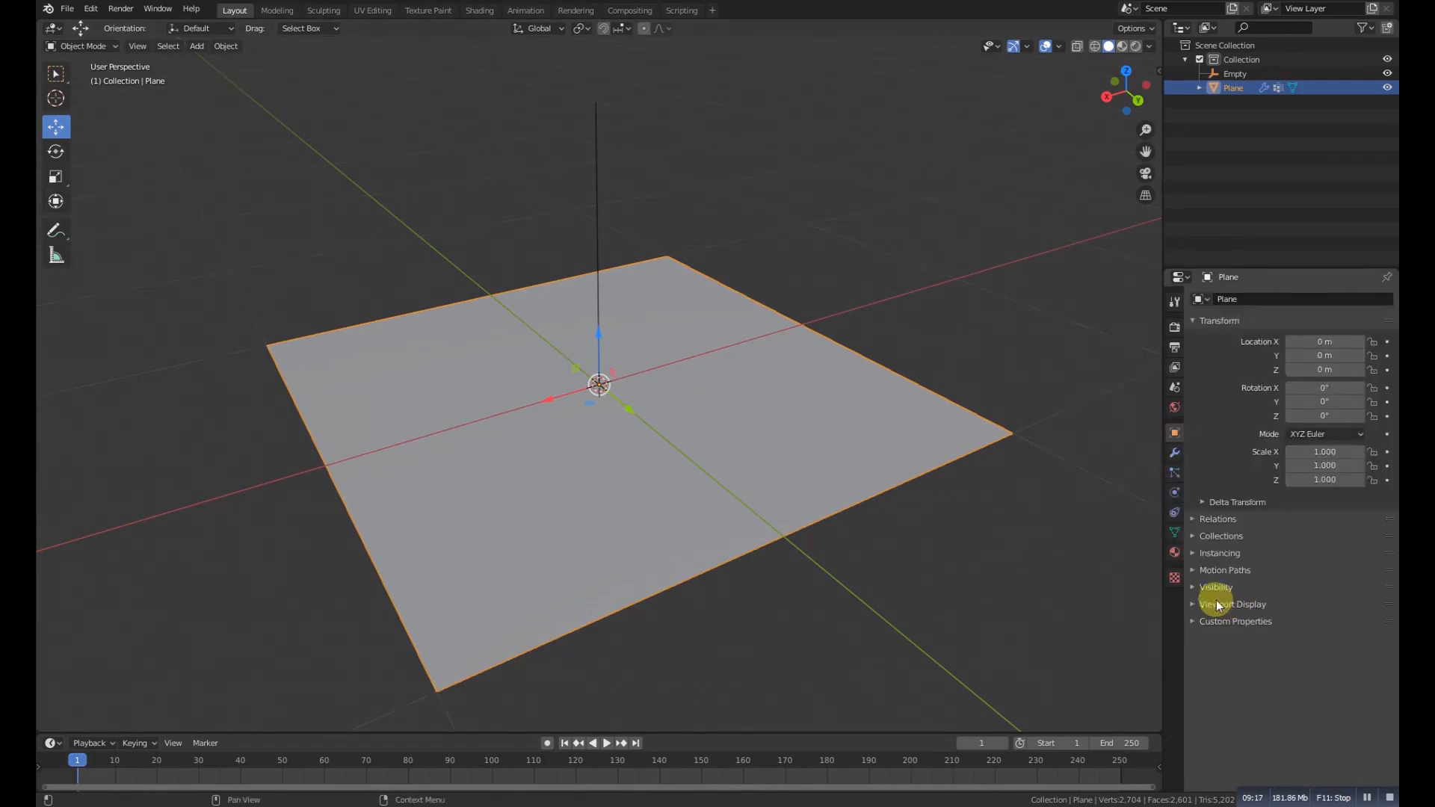
{"action": "left_click", "coordinate": [1218, 604]}
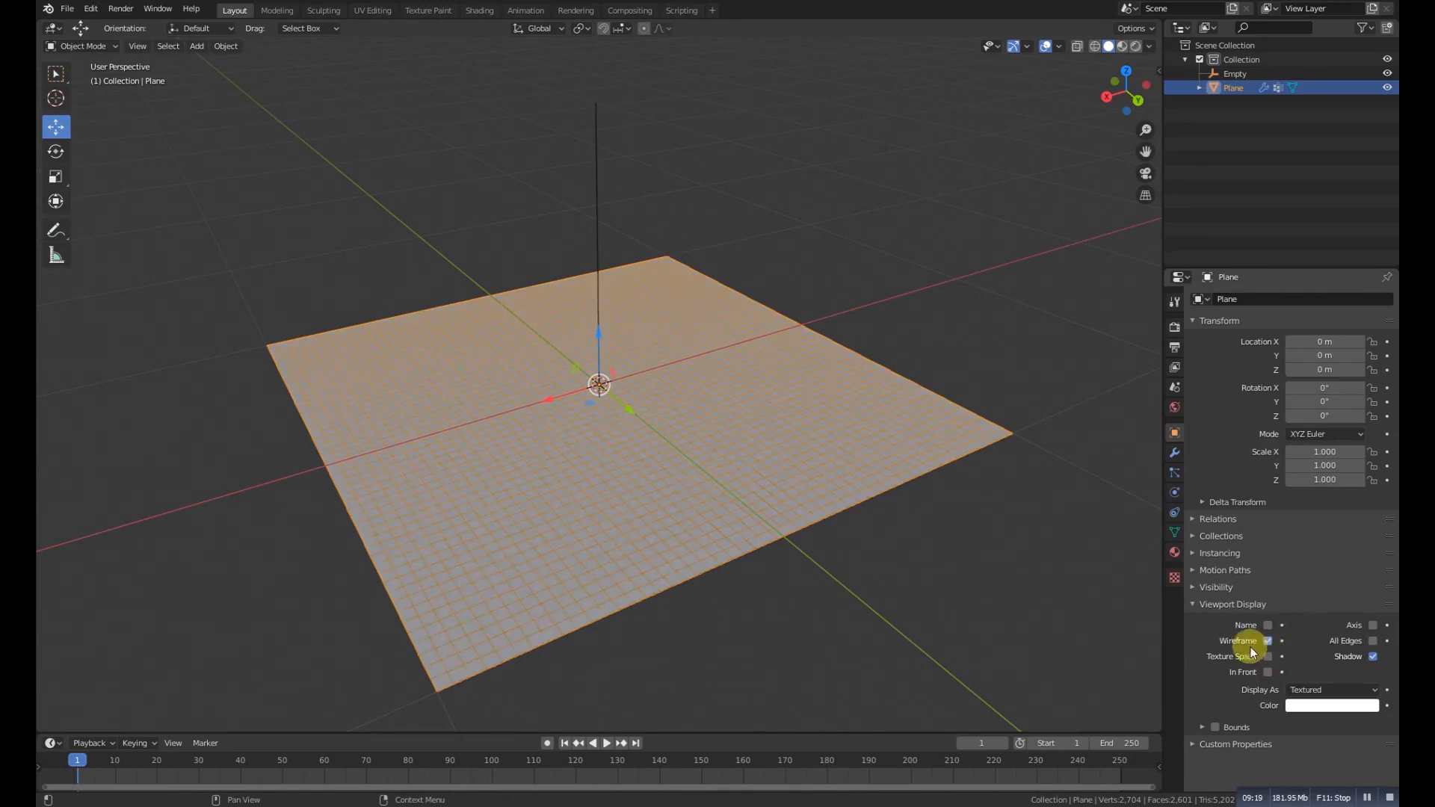
{"action": "middle_click_drag", "start_coordinate": [679, 474], "coordinate": [632, 233]}
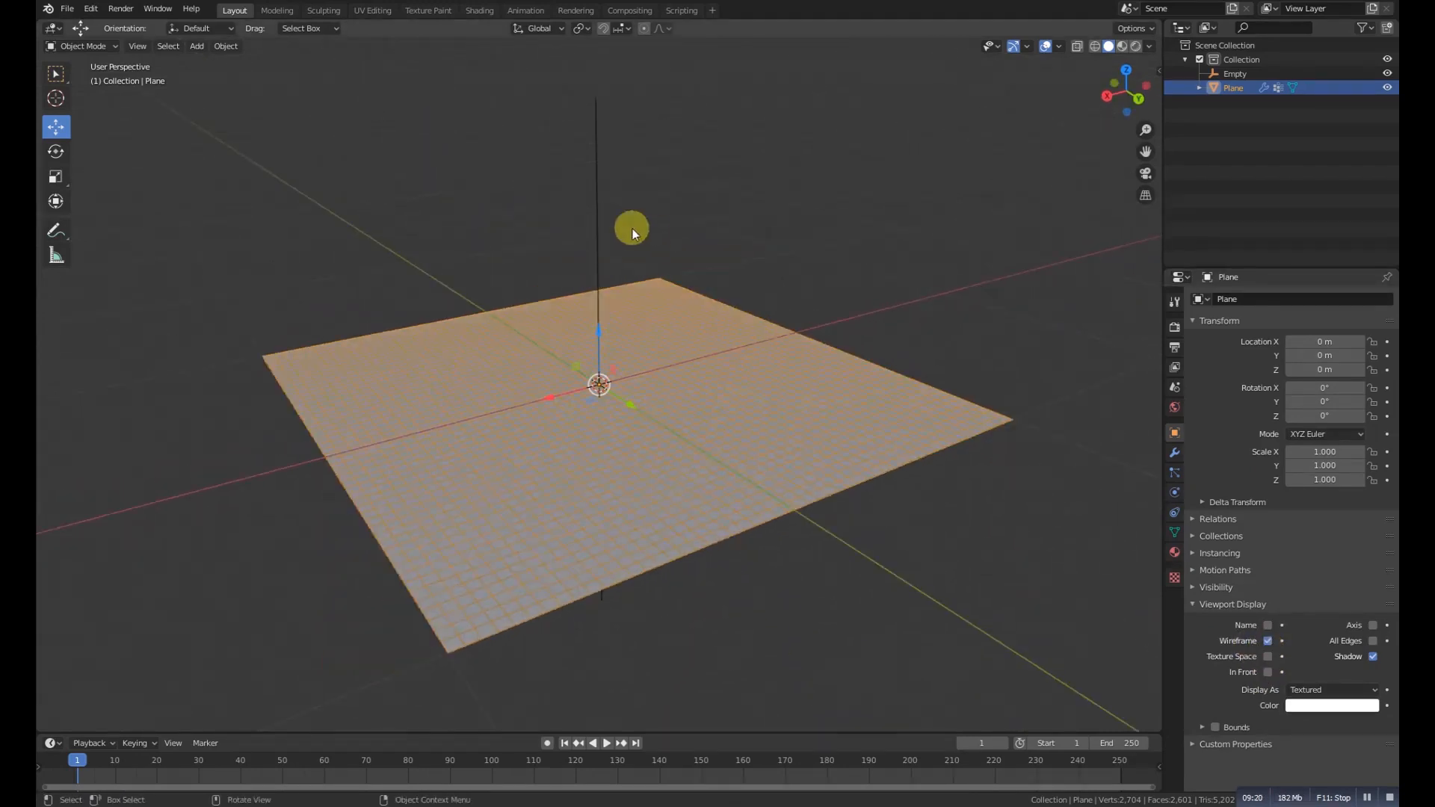
Move the empty above the plane to about X -2.46 m, Y -0.83 m, Z 5.08 m.
{"action": "left_click", "coordinate": [571, 240]}
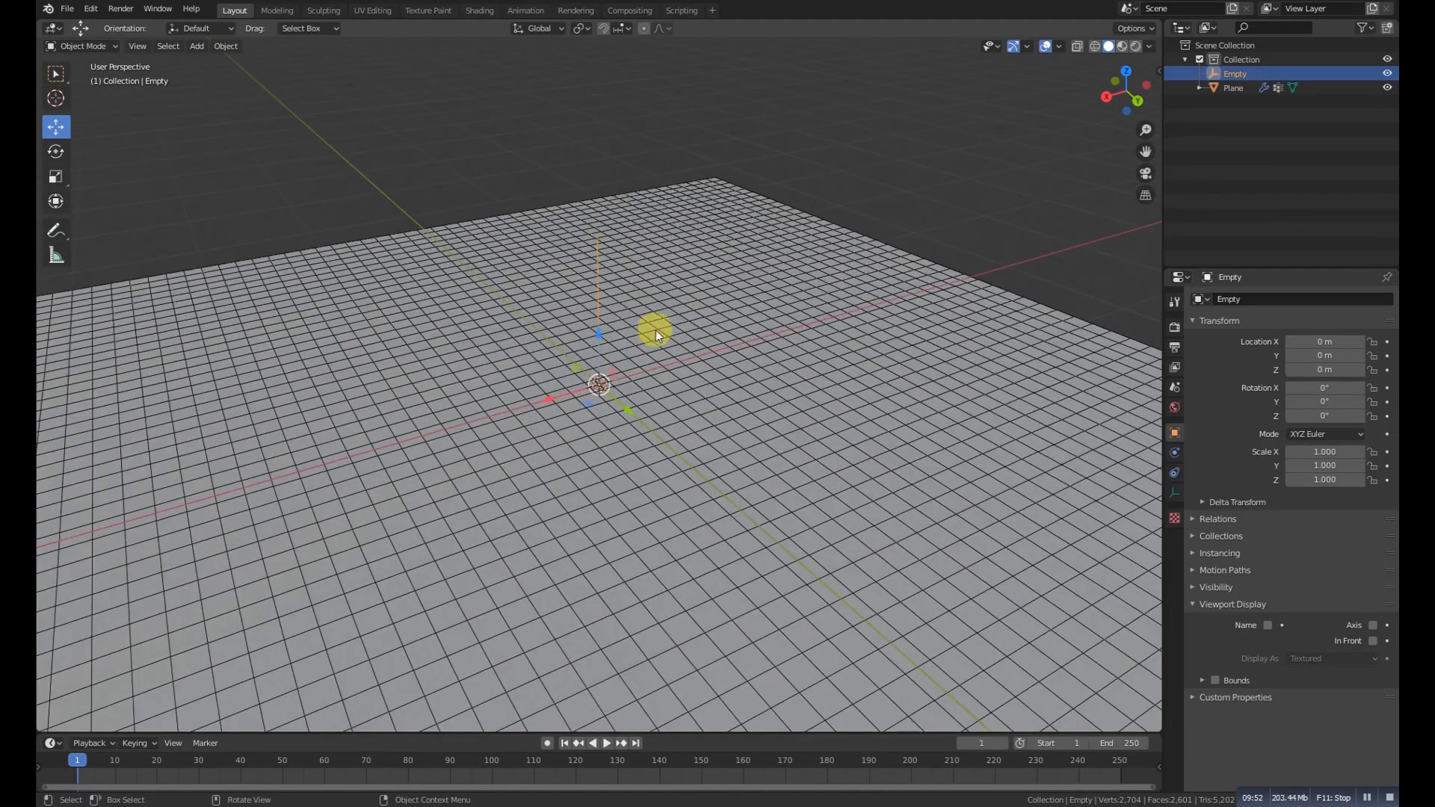
{"action": "middle_click_drag", "start_coordinate": [656, 329], "coordinate": [661, 319]}
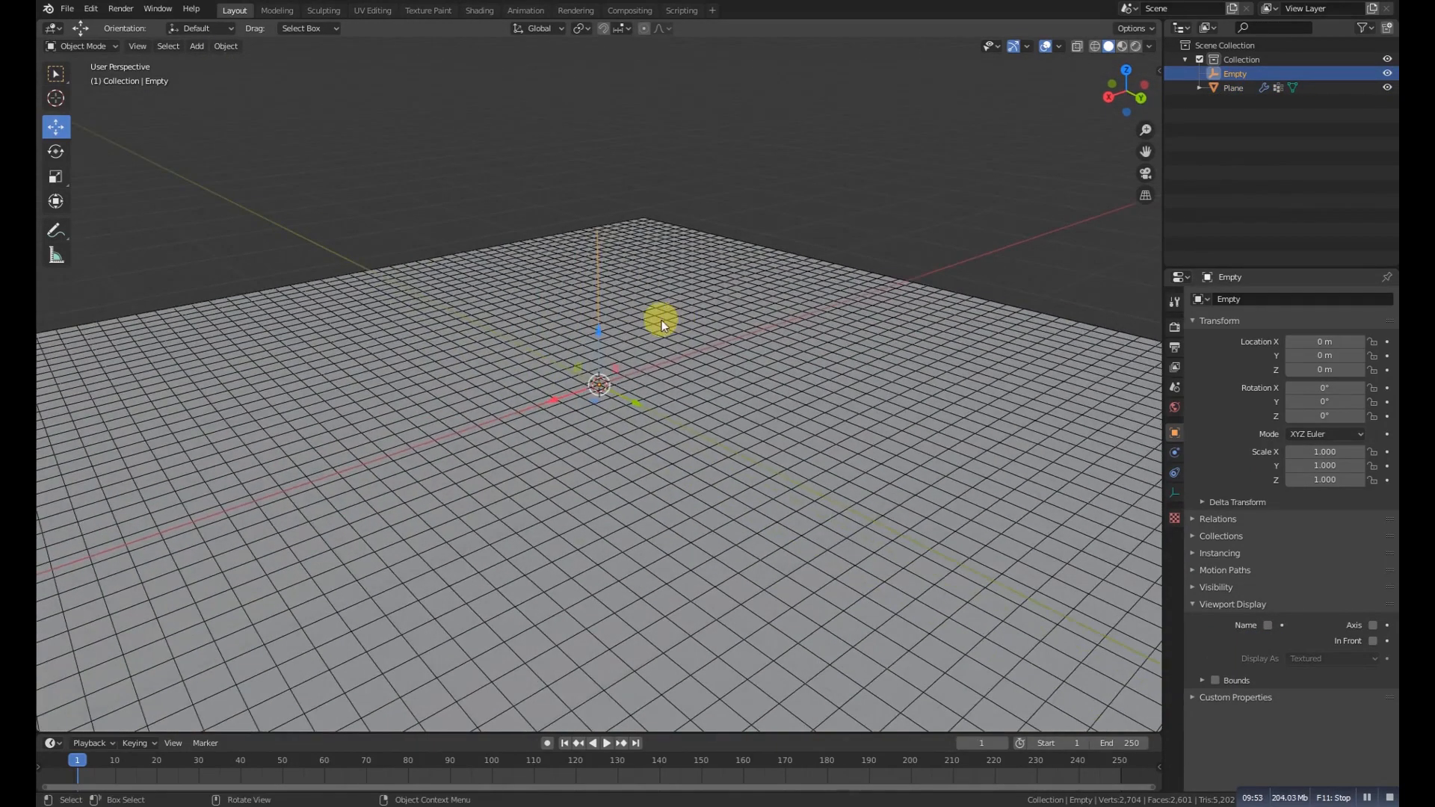
{"action": "key", "text": "g"}
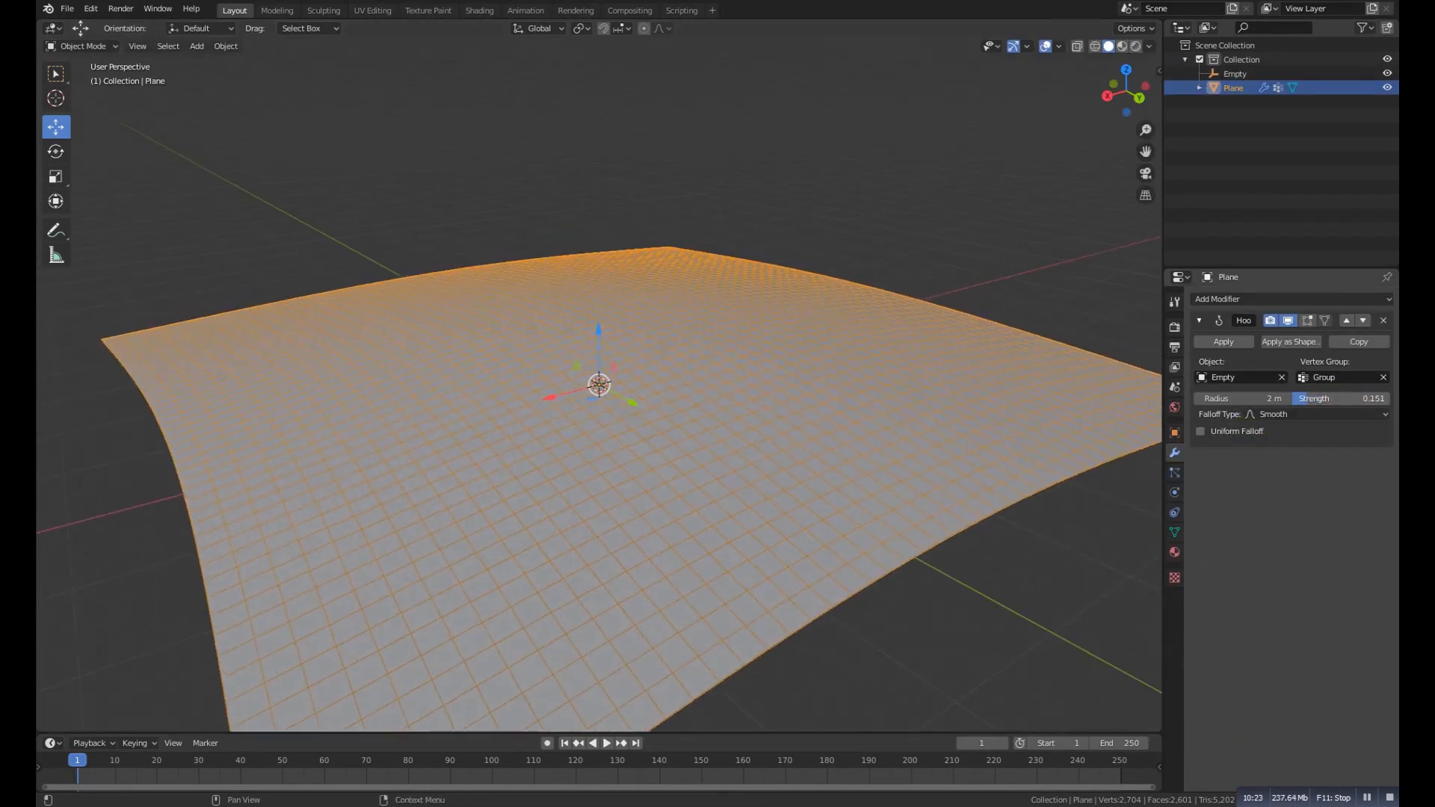
Set the plane's Hook modifier strength to 0.532 and its radius to 1 m.
{"action": "left_click_drag", "start_coordinate": [1341, 398], "coordinate": [1285, 408]}
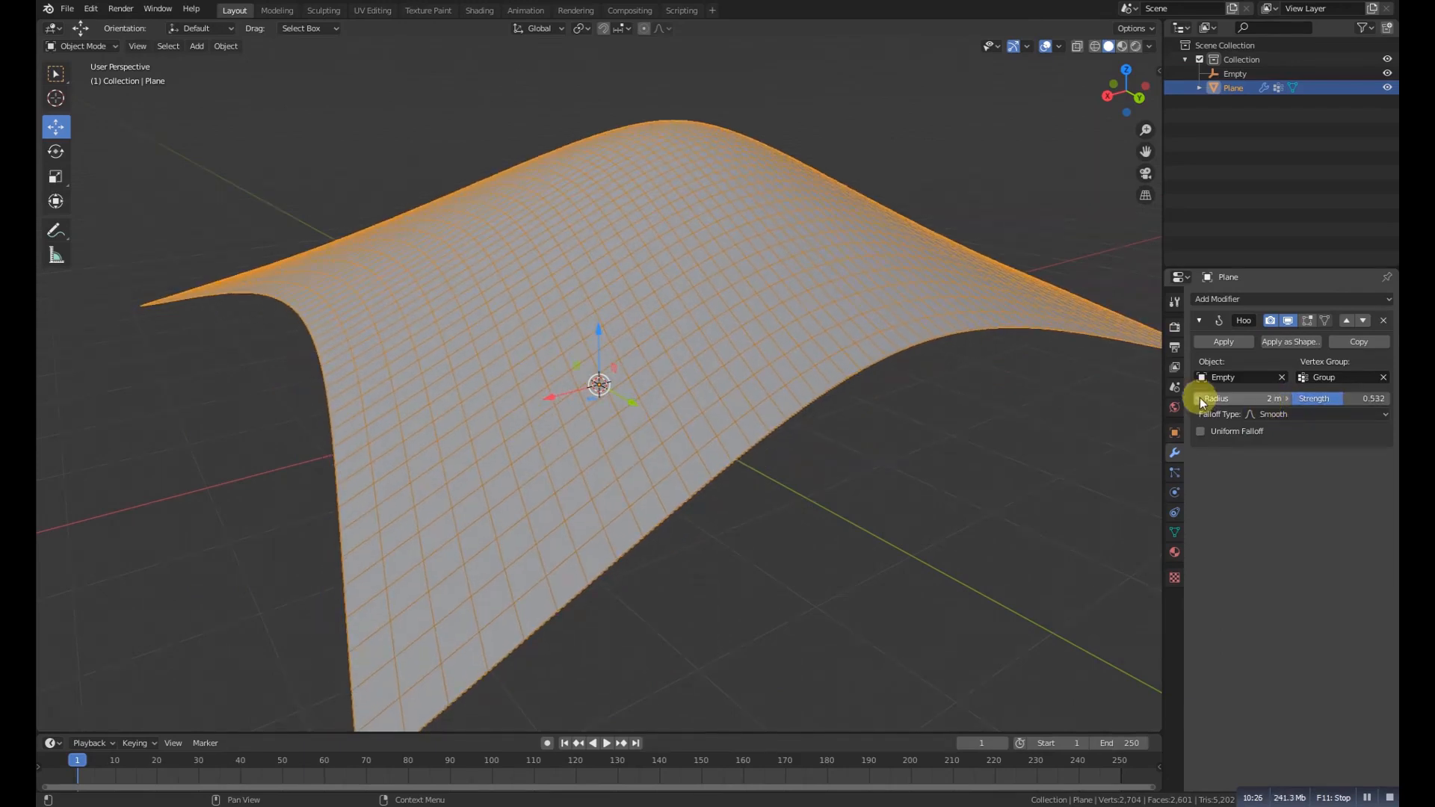
{"action": "left_click_drag", "start_coordinate": [1199, 397], "coordinate": [1218, 400]}
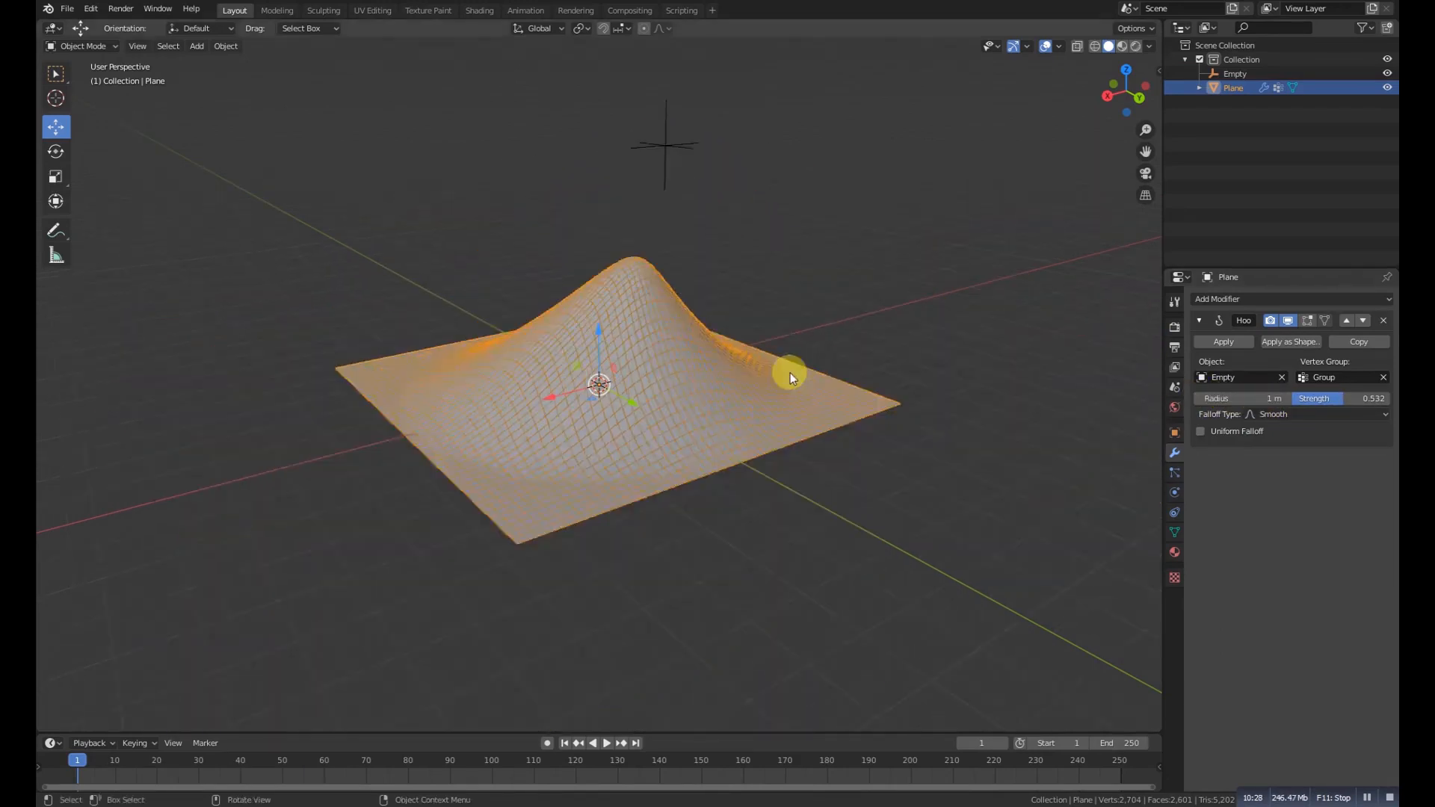
{"action": "middle_click_drag", "start_coordinate": [790, 373], "coordinate": [1011, 362]}
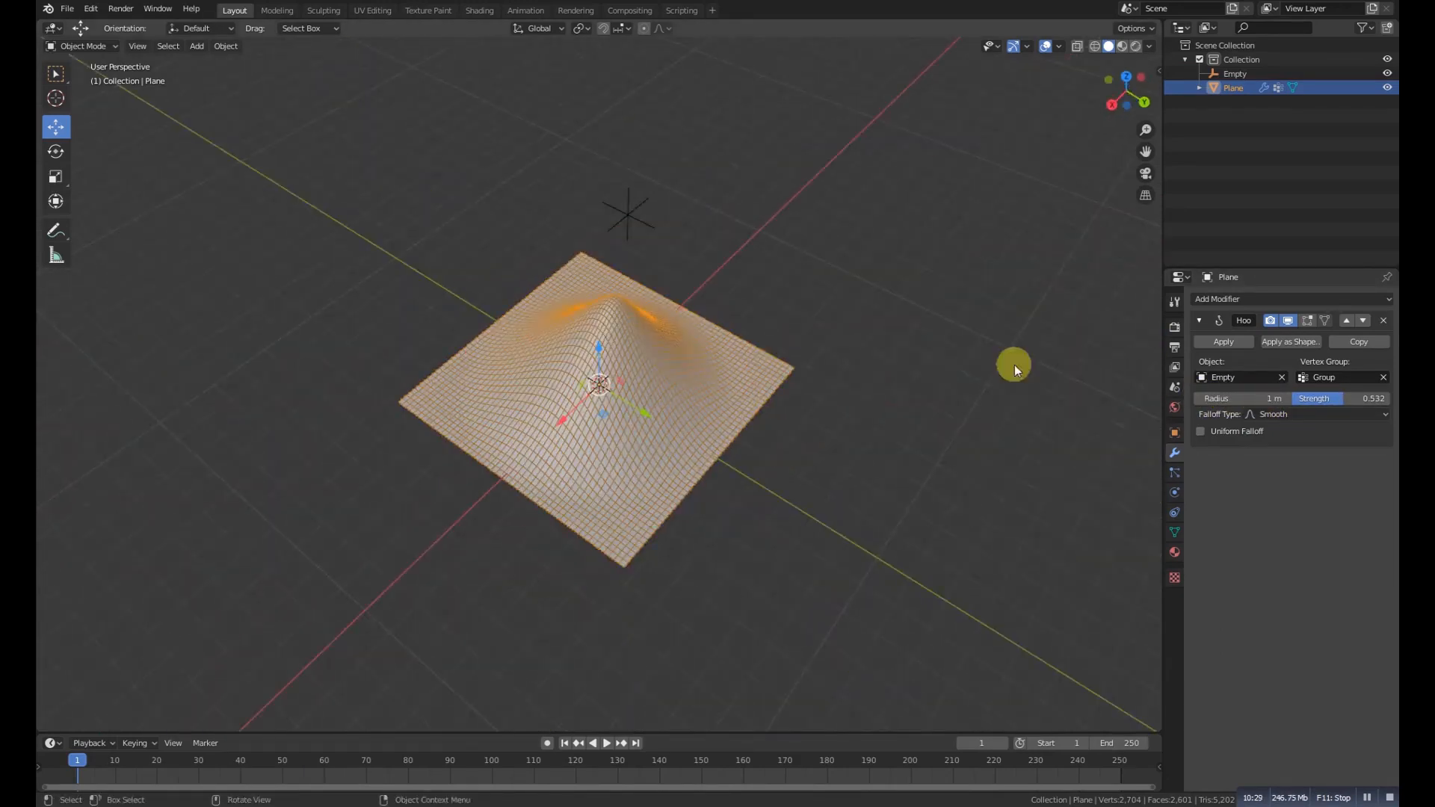
Try moving the empty around above the plane to shift the hooked peak.
{"action": "left_click", "coordinate": [624, 233]}
{"action": "key", "text": "g"}
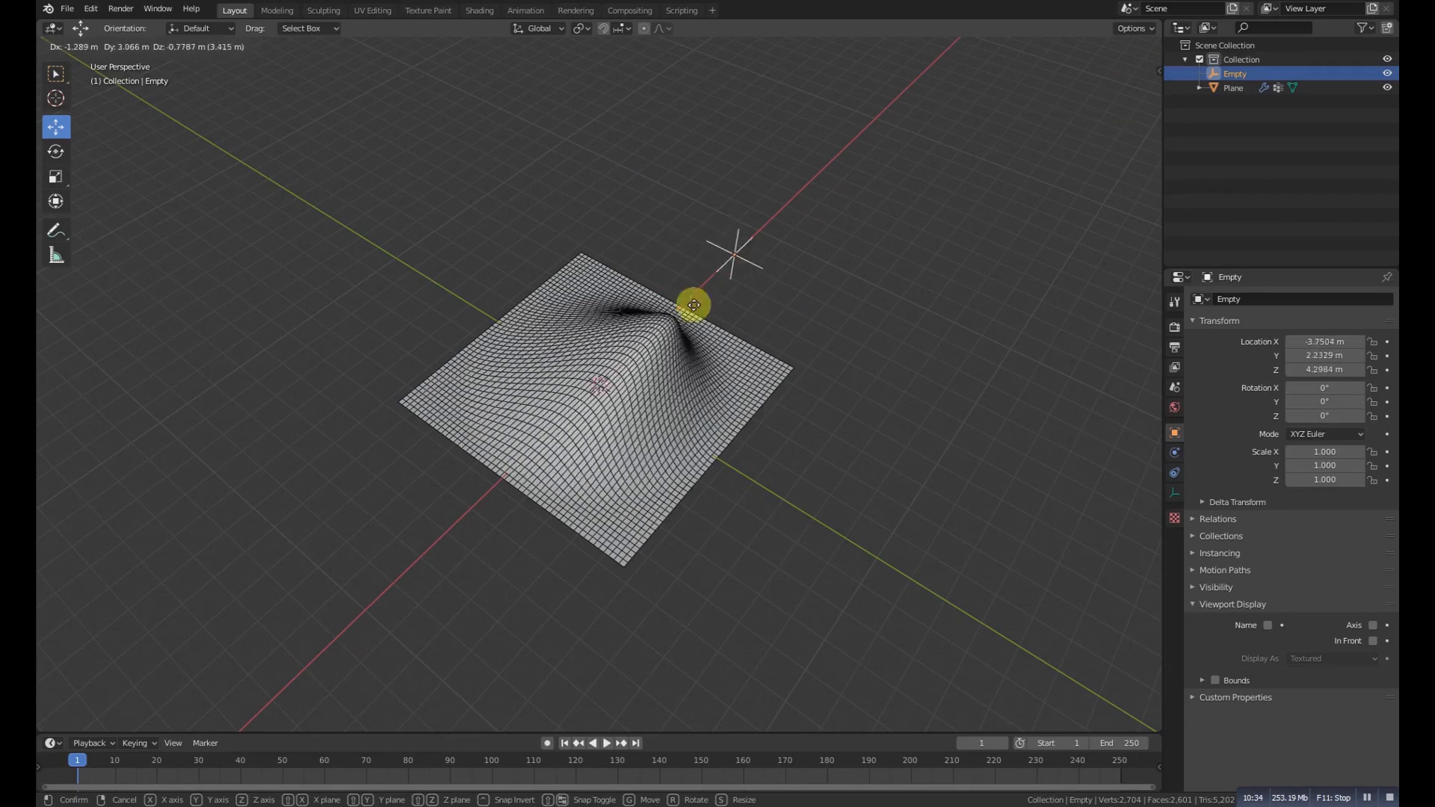
{"action": "left_click", "coordinate": [622, 243]}
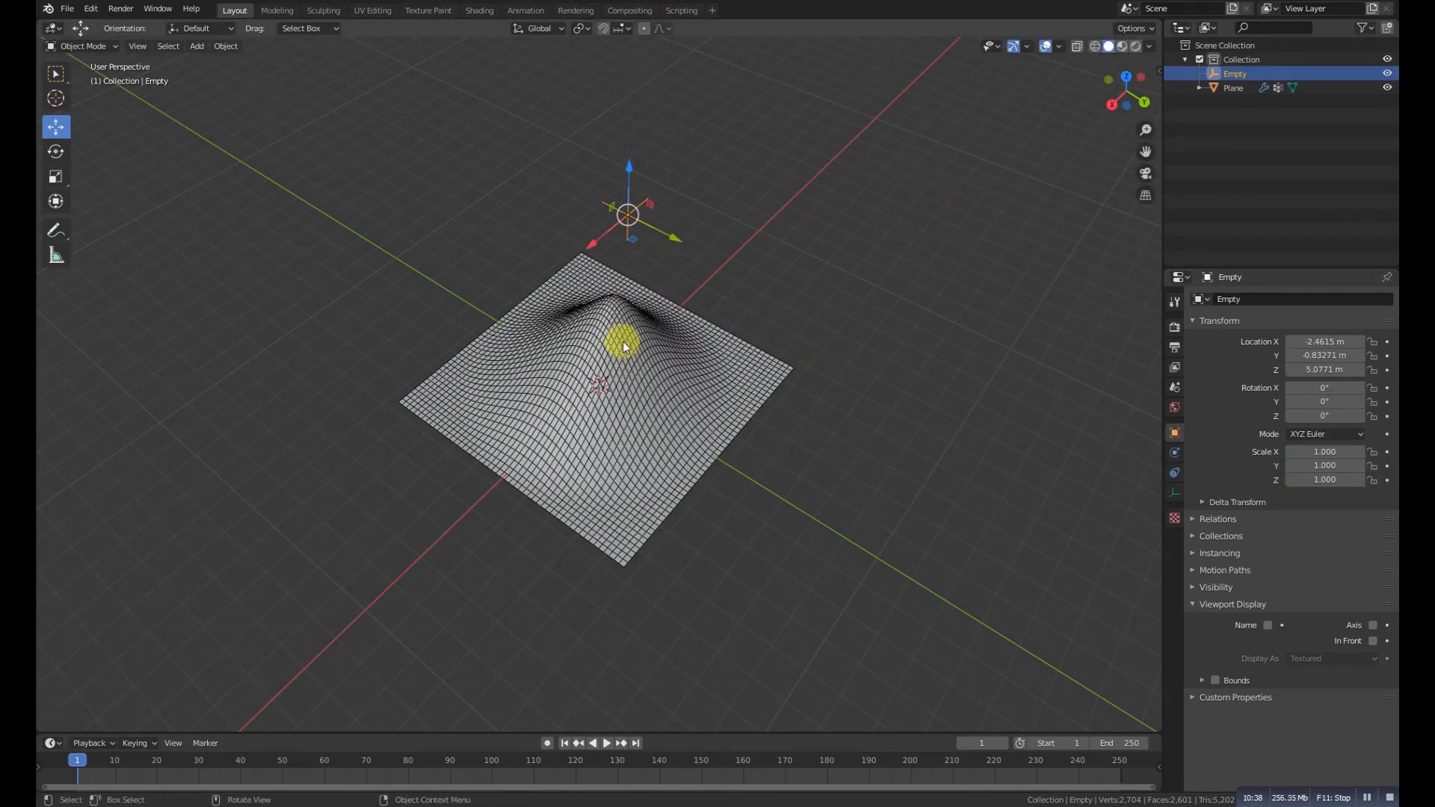
Turn on proportional editing for objects, then open the plane in Edit Mode and select one vertex near its centre.
{"action": "left_click", "coordinate": [644, 28]}
{"action": "left_click", "coordinate": [632, 394]}
{"action": "left_click", "coordinate": [82, 47]}
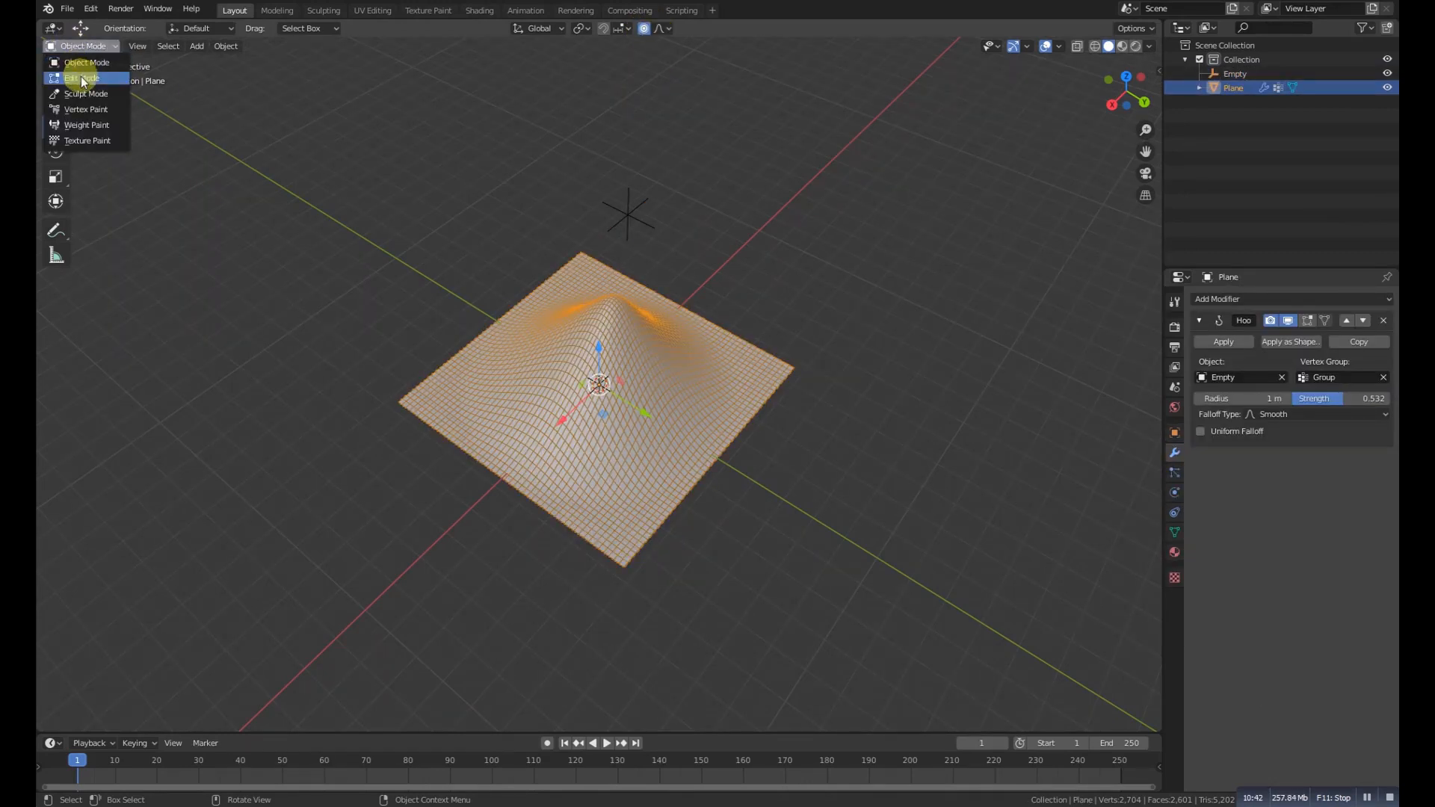
{"action": "left_click", "coordinate": [82, 78]}
{"action": "scroll", "coordinate": [743, 407], "scroll_direction": "up", "scroll_amount": 4}
{"action": "middle_click_drag", "start_coordinate": [669, 359], "coordinate": [643, 337]}
{"action": "left_click", "coordinate": [625, 364]}
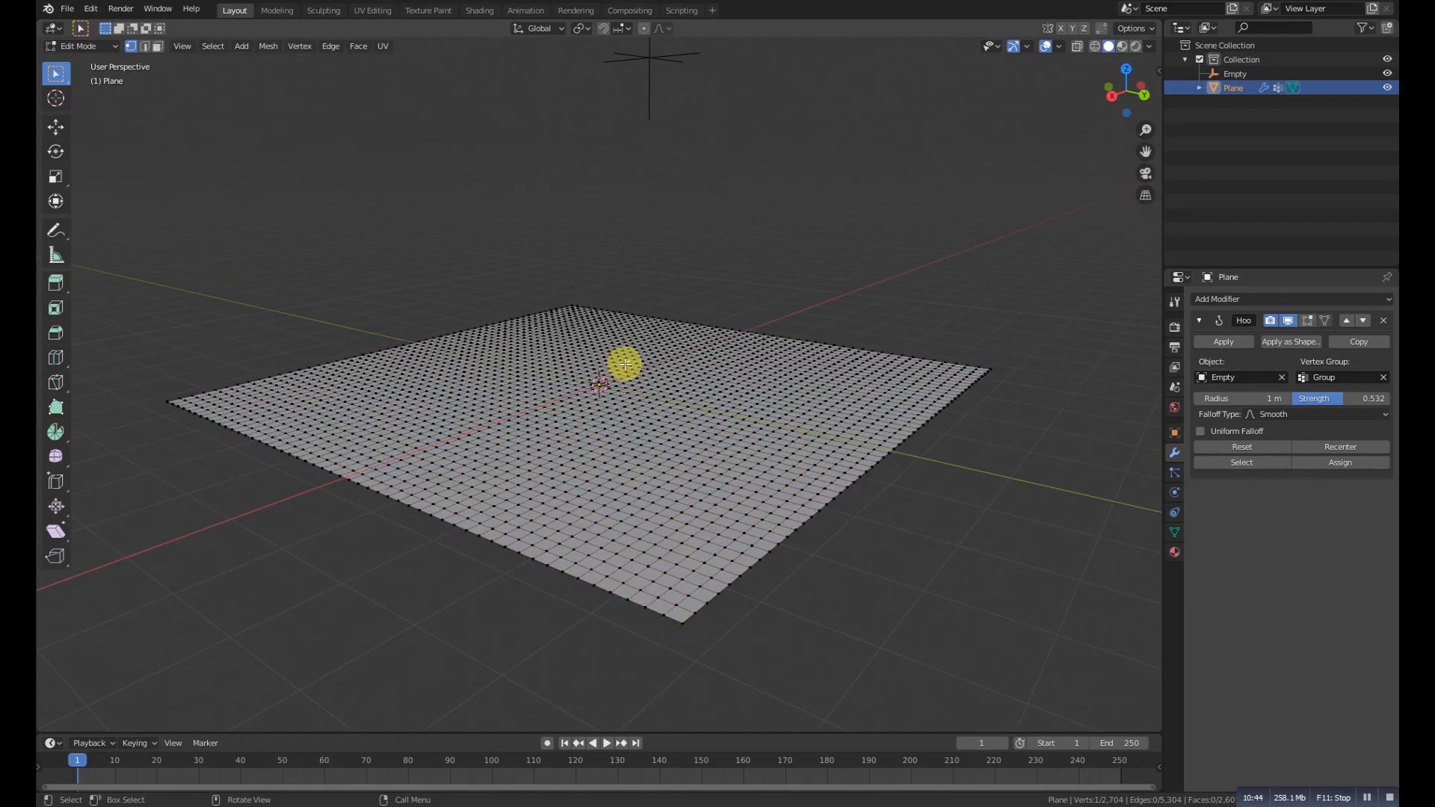
Try moving the selected vertex without proportional editing, then with Smooth falloff enlarged to a size of about 3.45.
{"action": "key", "text": "g"}
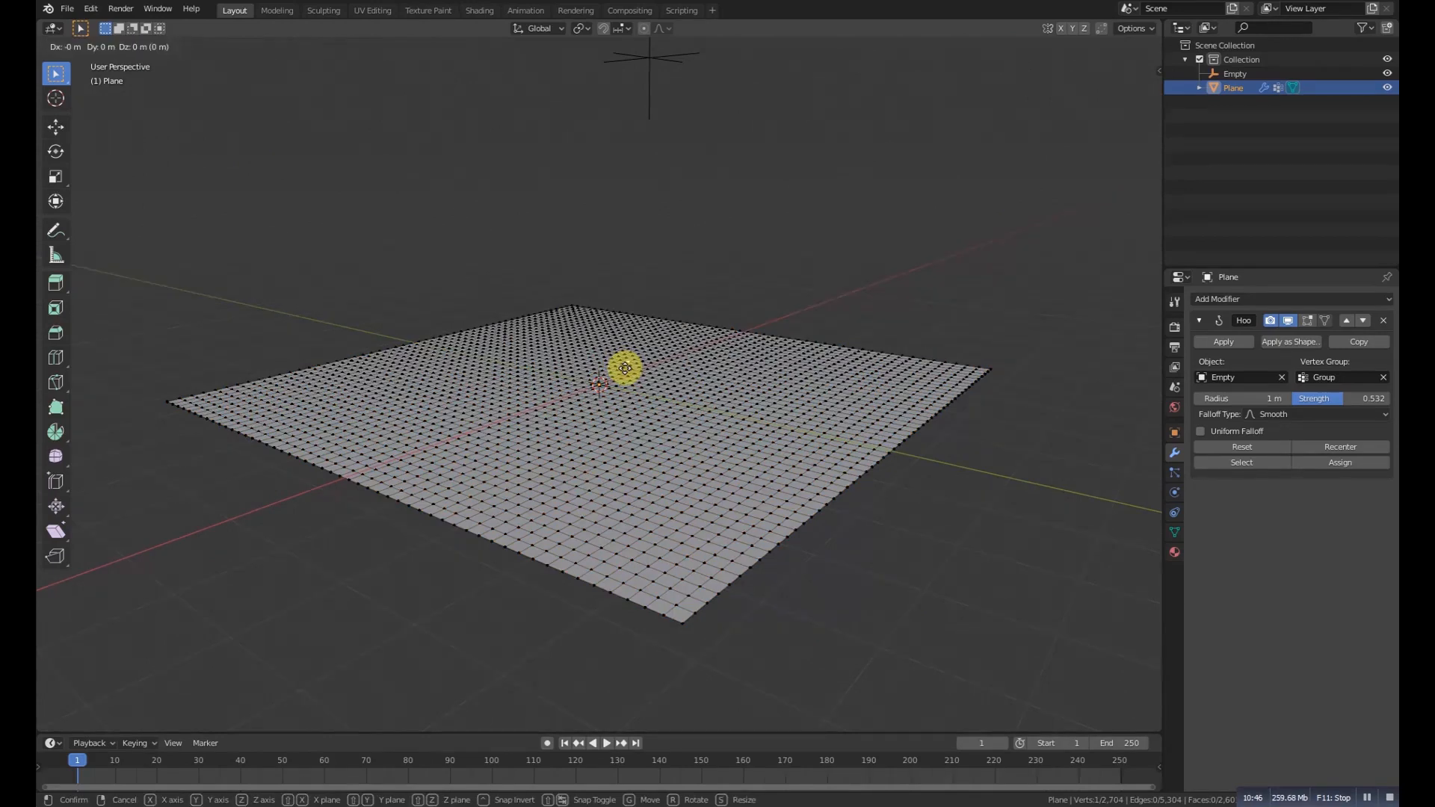
{"action": "right_click", "coordinate": [630, 329]}
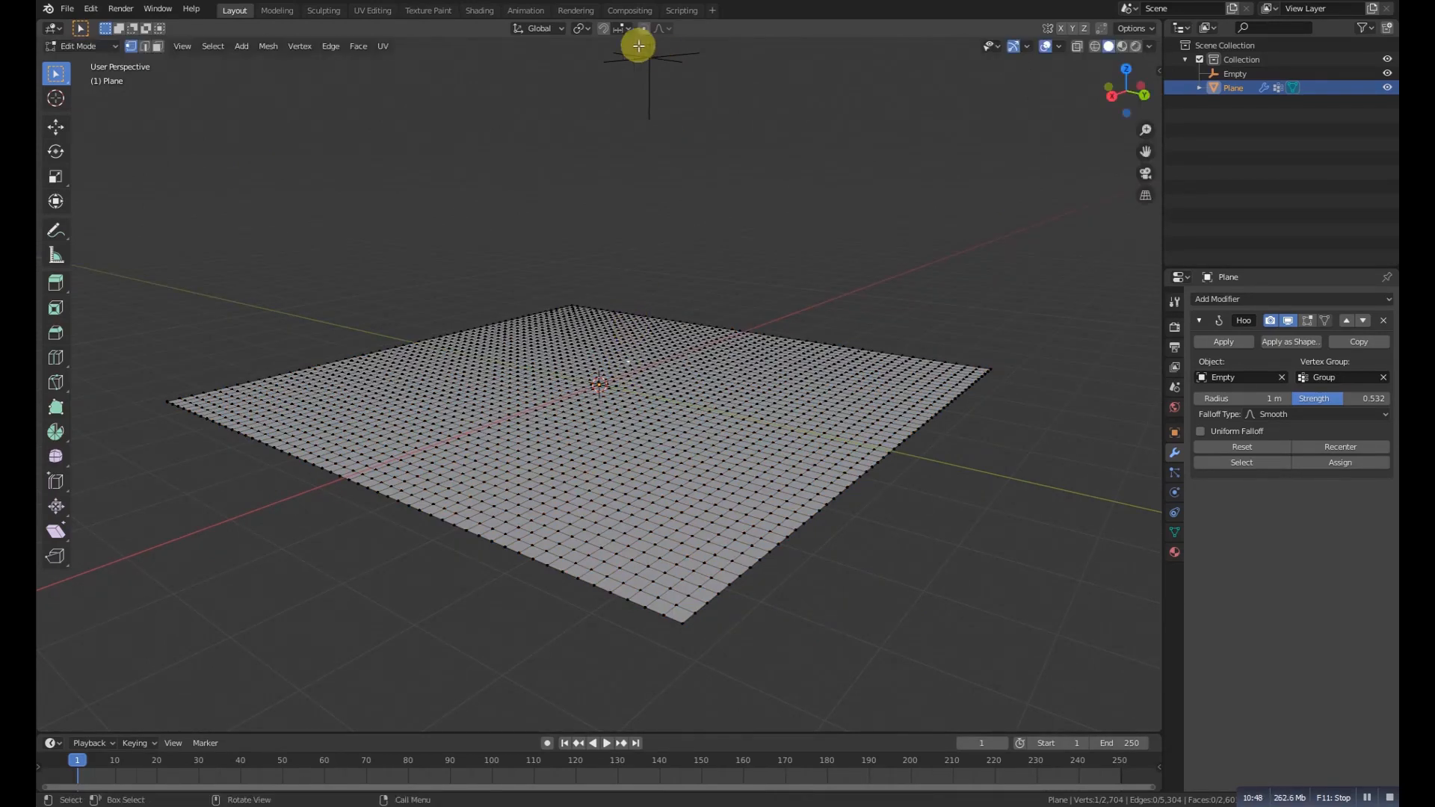
{"action": "key", "text": "g"}
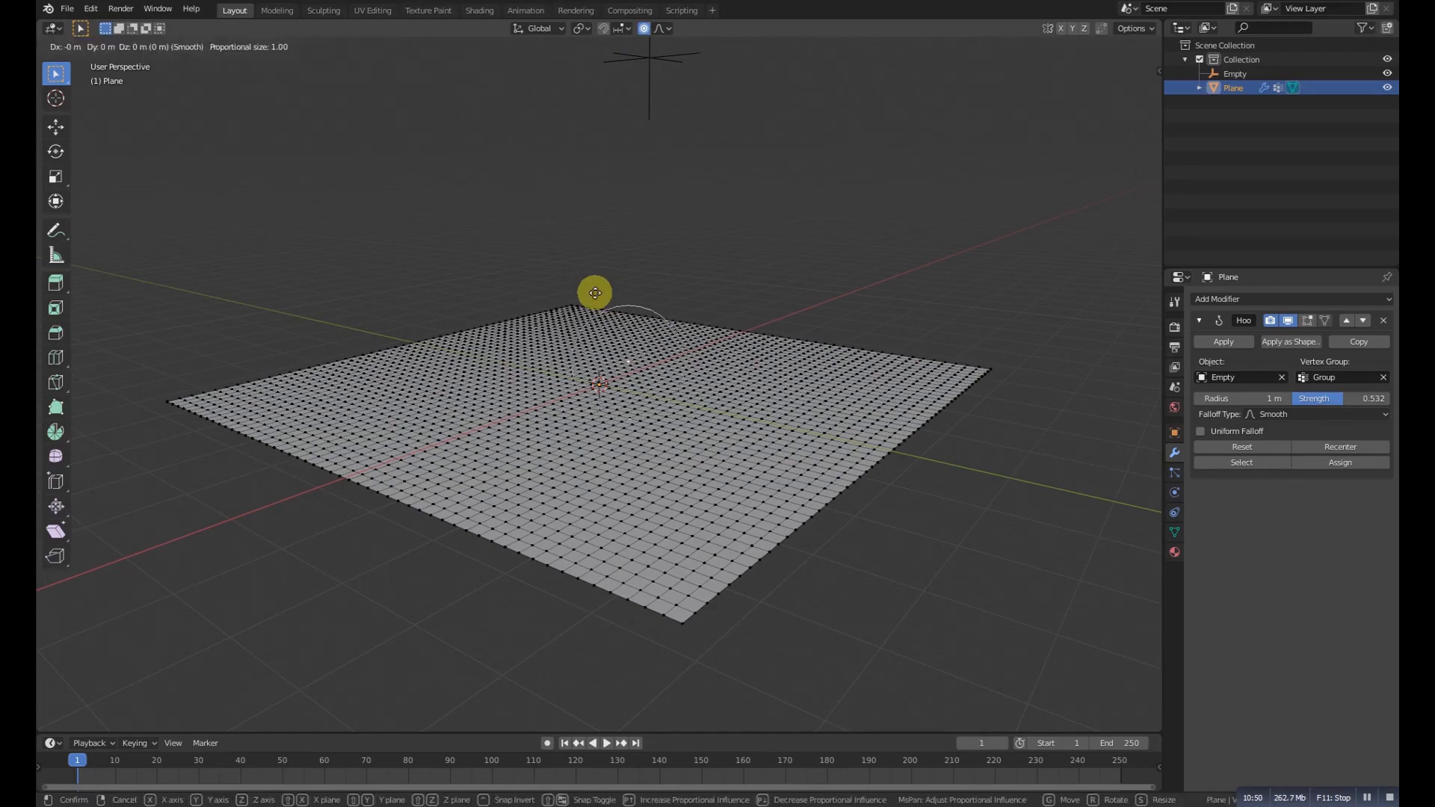
{"action": "scroll", "coordinate": [594, 269], "scroll_direction": "down", "scroll_amount": 13}
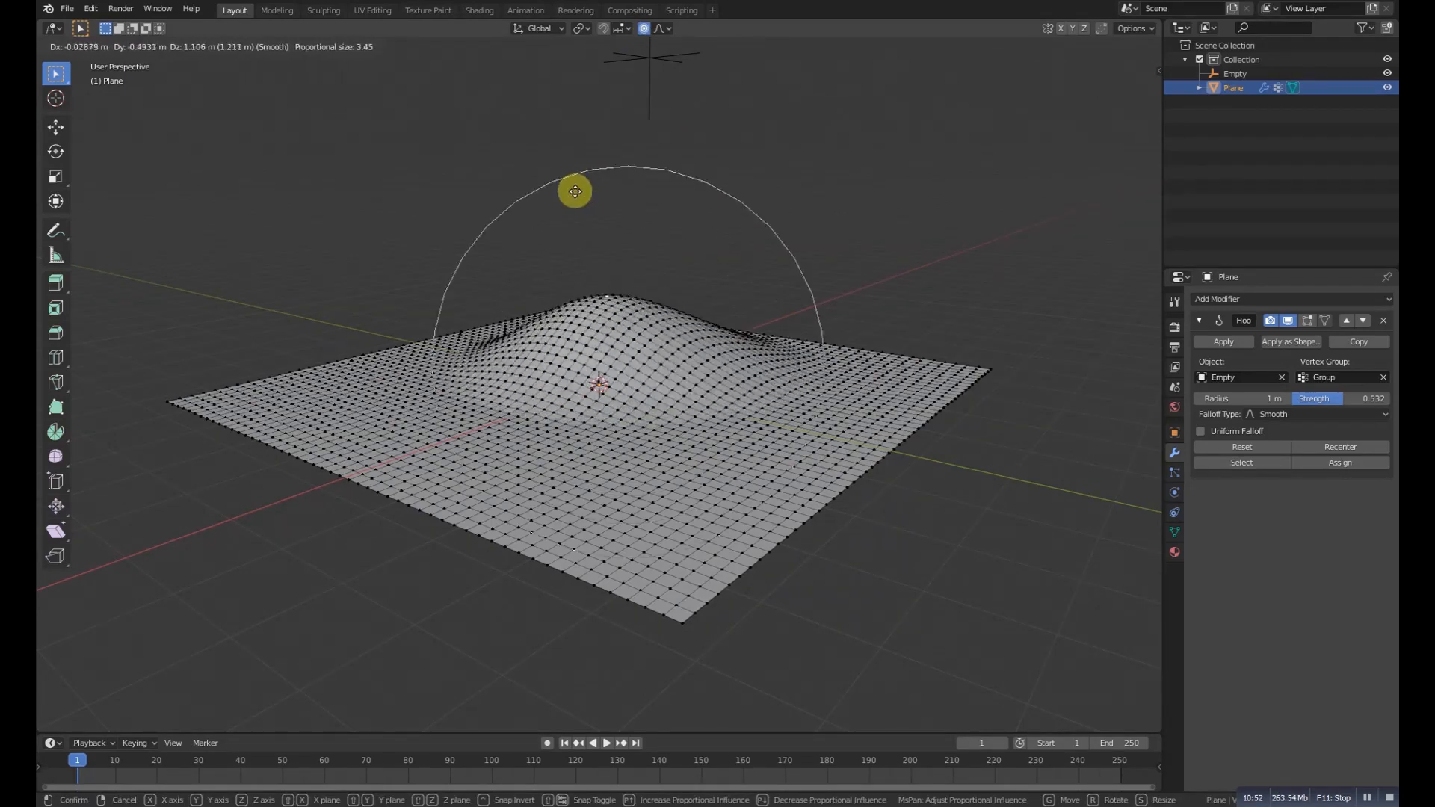
{"action": "right_click", "coordinate": [593, 213]}
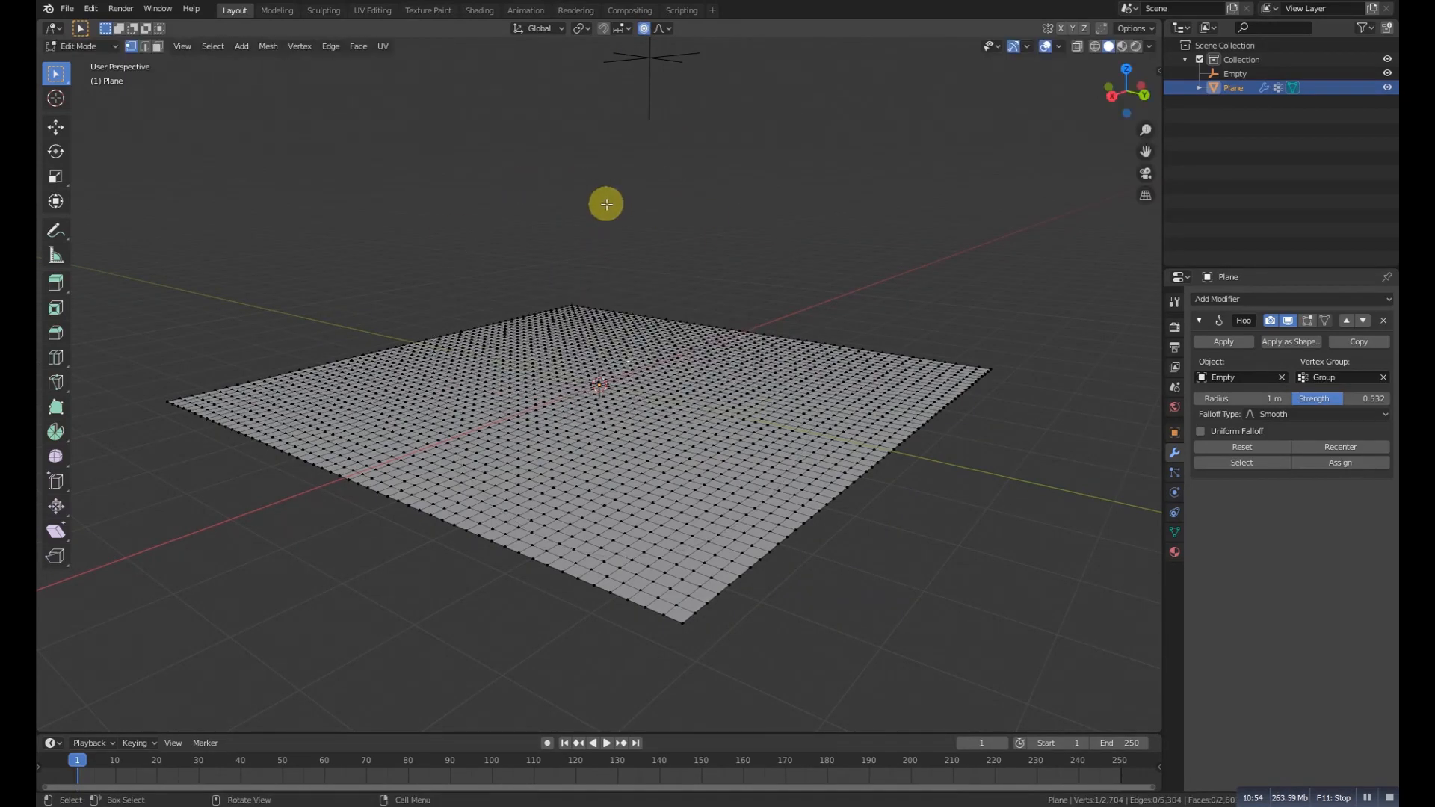
{"action": "left_click", "coordinate": [1284, 299]}
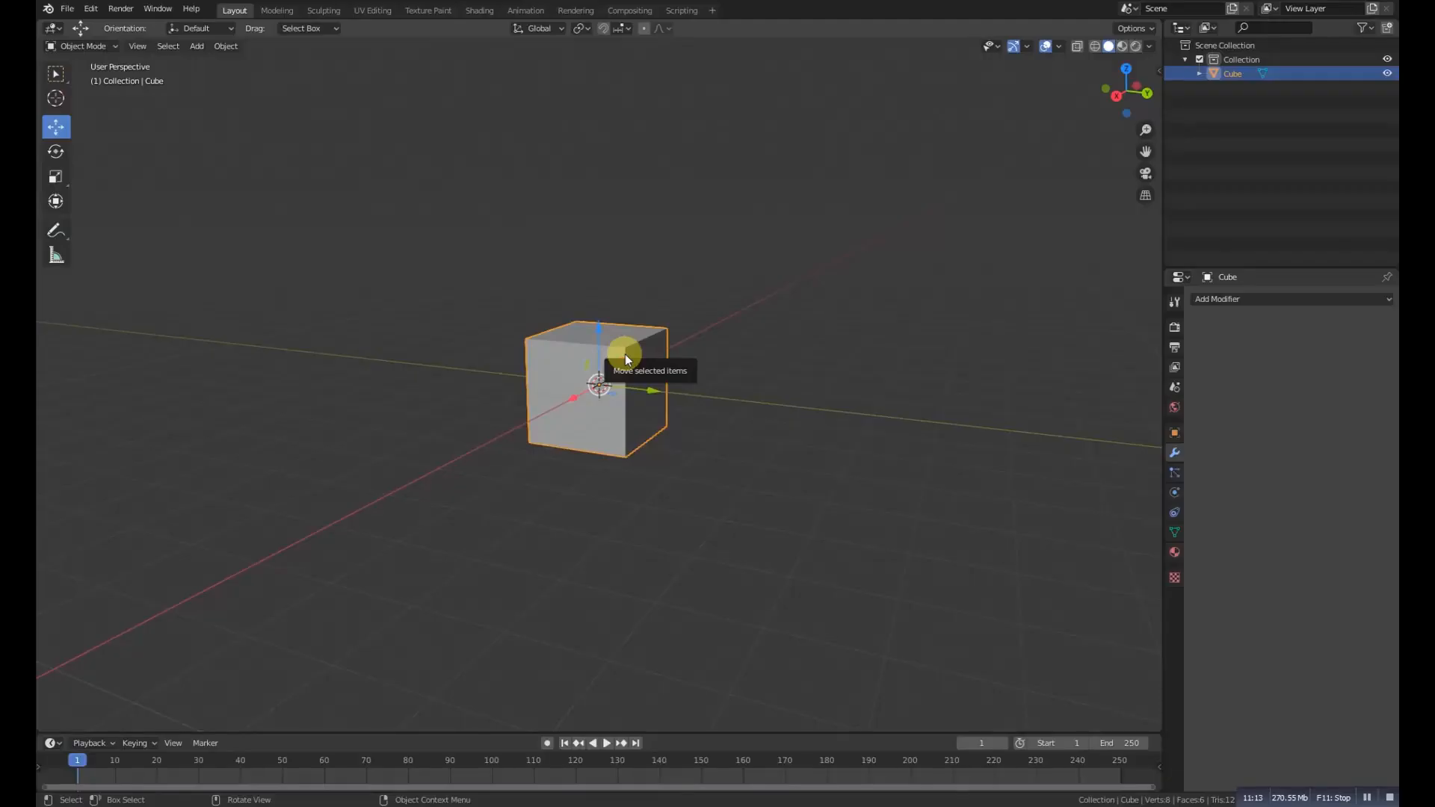
Delete the cube and add a UV sphere with 32 segments, 16 rings and a 1 m radius at the origin.
{"action": "key", "text": "Delete"}
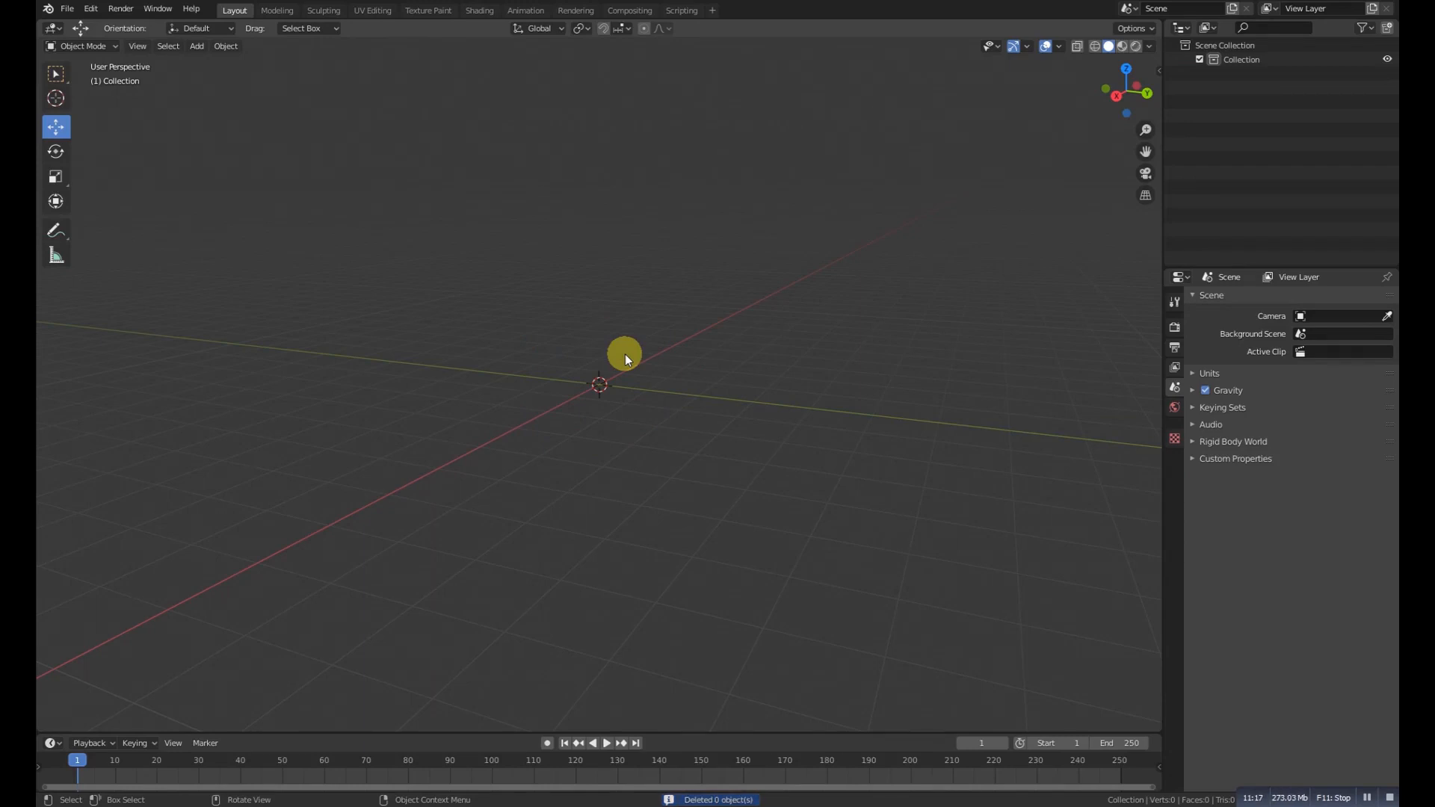
{"action": "key", "text": "shift+a"}
{"action": "mouse_move", "coordinate": [624, 354]}
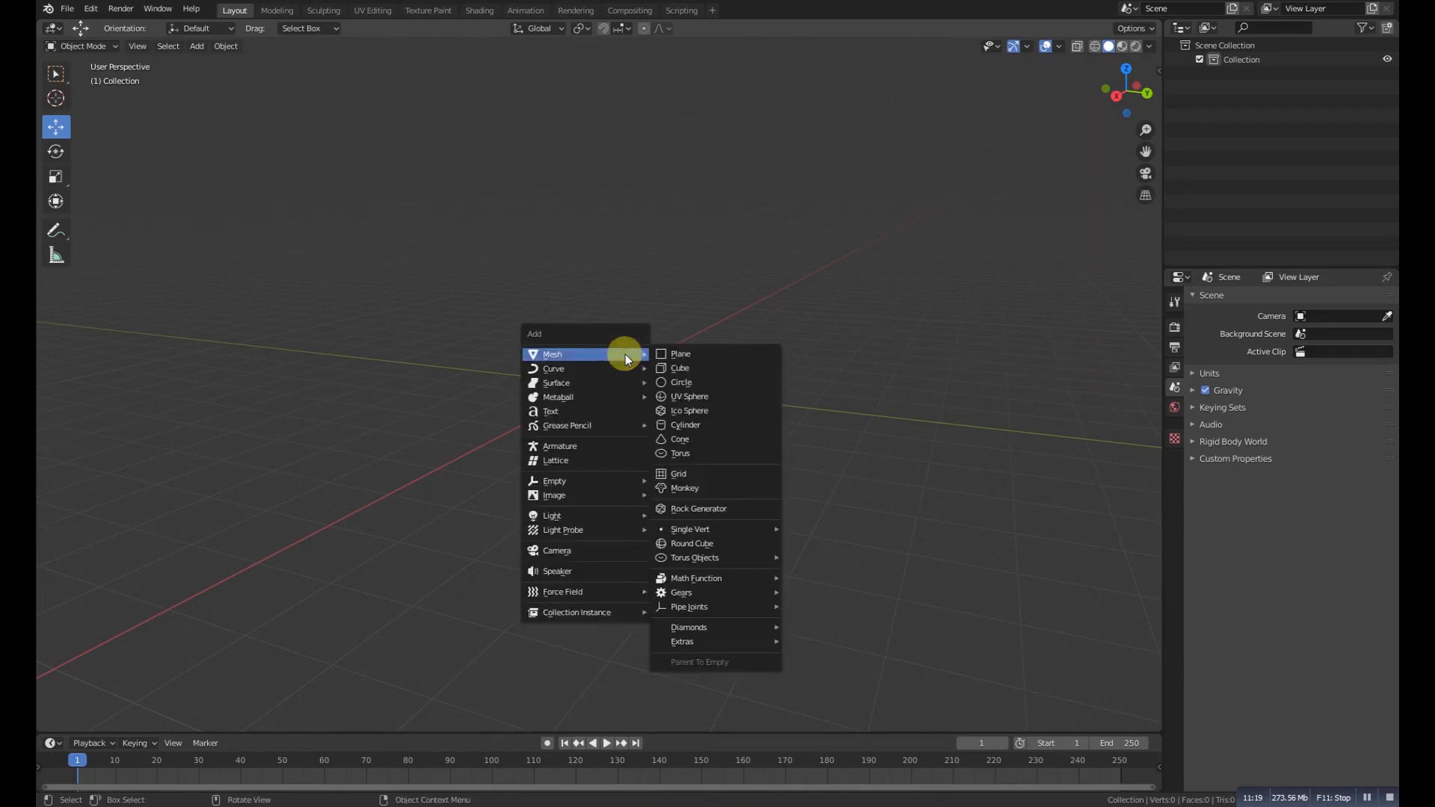
{"action": "left_click", "coordinate": [675, 396]}
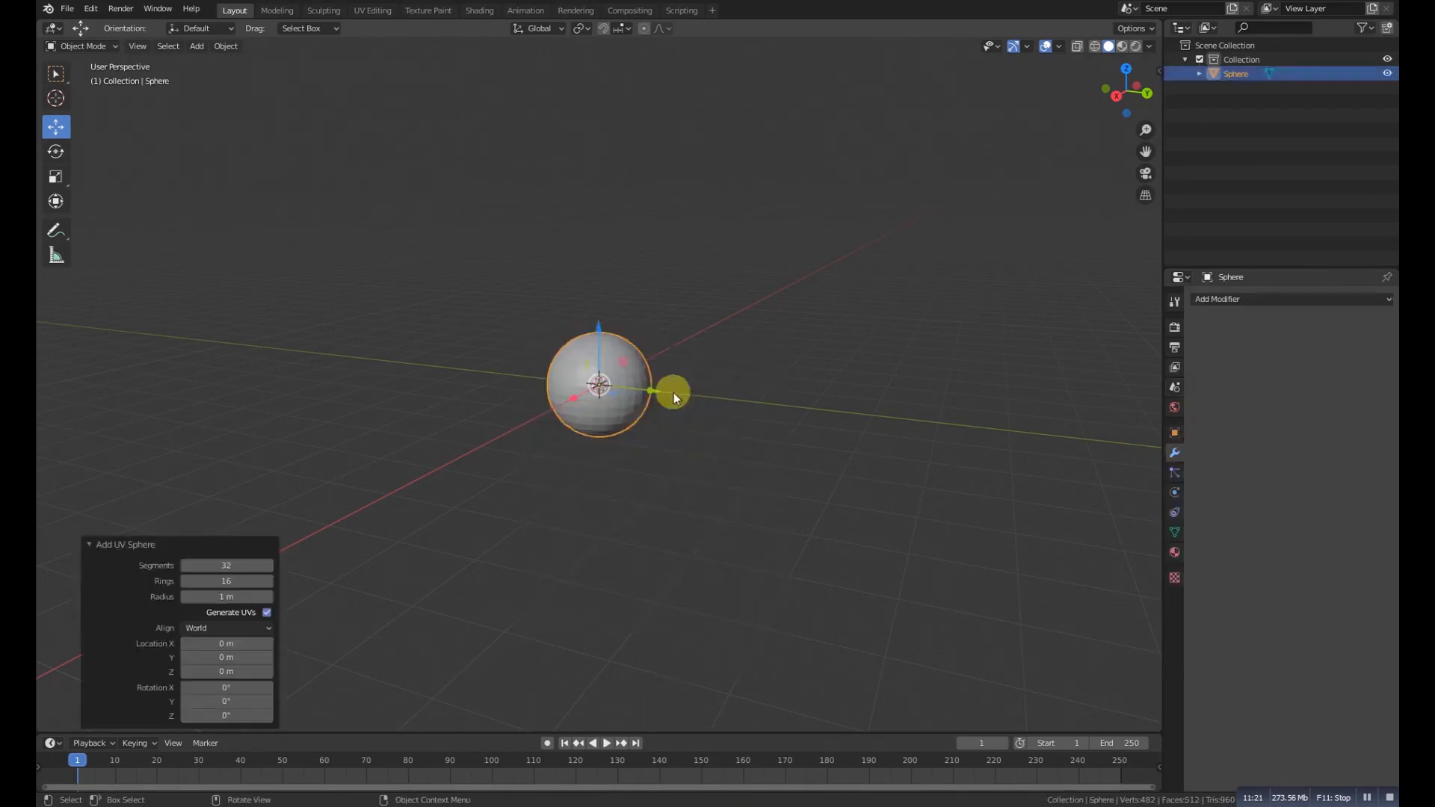
Add a Subdivision Surface modifier to the sphere, set its viewport subdivisions to 2 and apply it.
{"action": "middle_click_drag", "start_coordinate": [620, 427], "coordinate": [657, 419]}
{"action": "scroll", "coordinate": [662, 420], "scroll_direction": "up", "scroll_amount": 3}
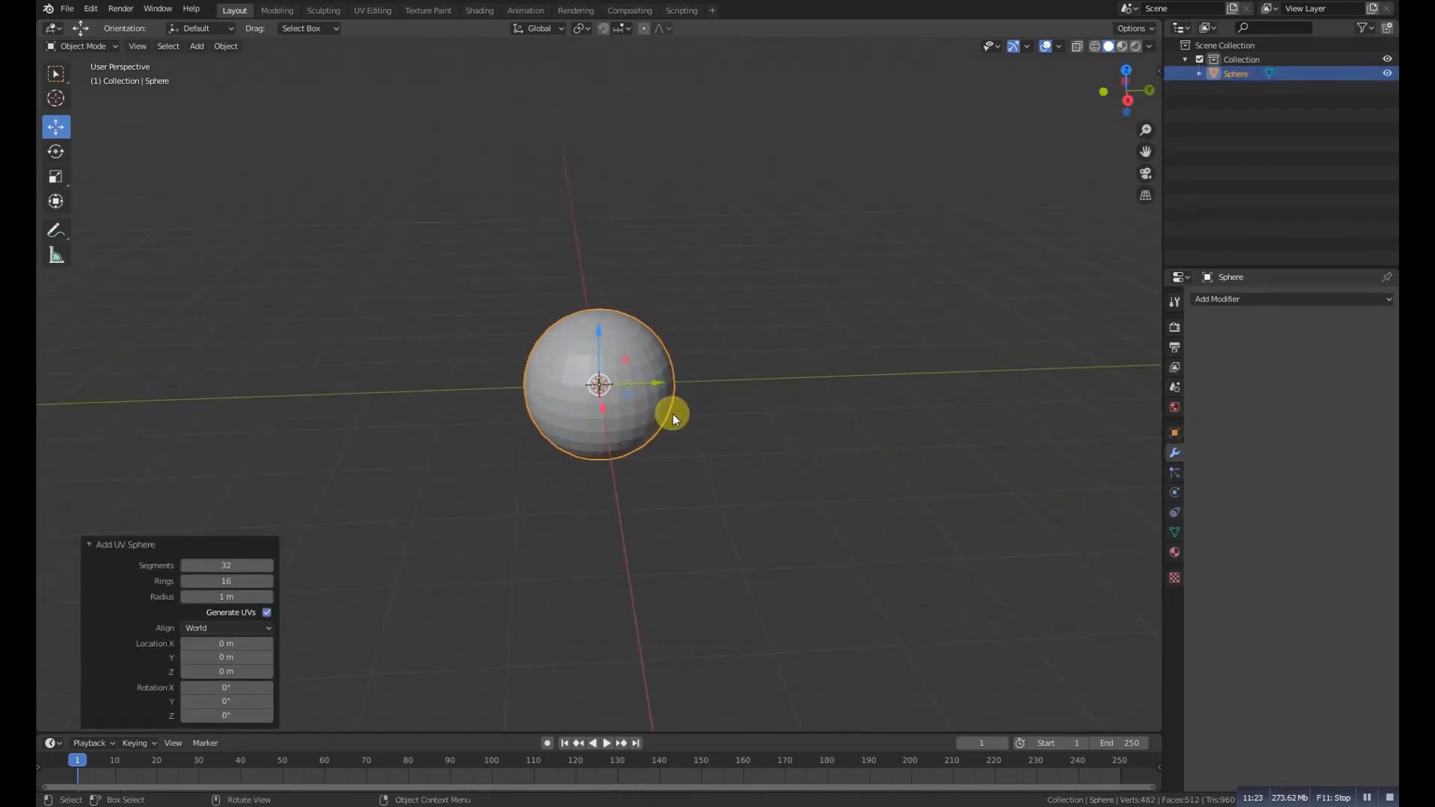
{"action": "left_click", "coordinate": [1198, 307]}
{"action": "left_click", "coordinate": [1211, 531]}
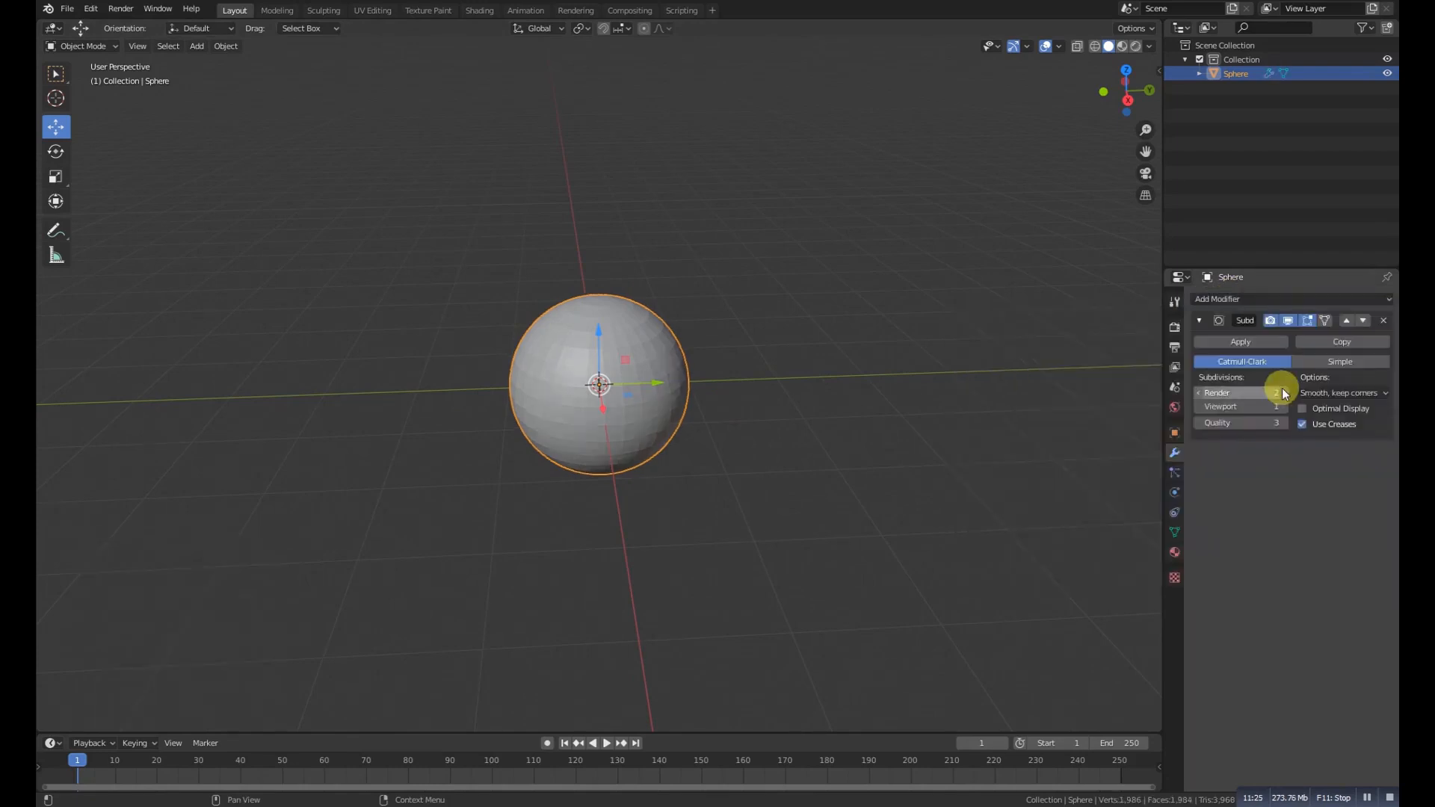
{"action": "left_click", "coordinate": [1284, 406]}
{"action": "left_click", "coordinate": [1240, 342]}
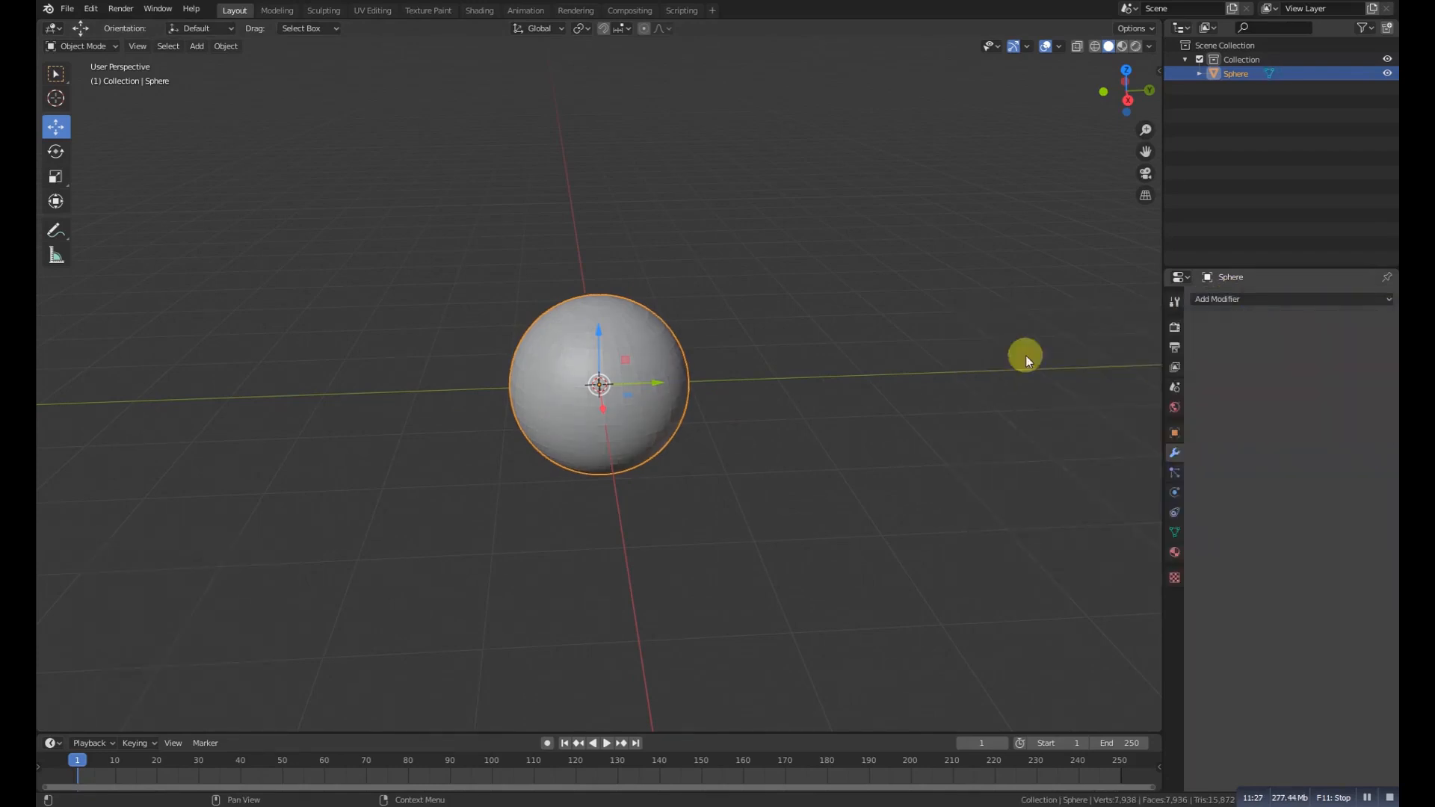
Examine the density of the sphere's subdivided mesh in Edit Mode and return to Object Mode.
{"action": "scroll", "coordinate": [689, 379], "scroll_direction": "up", "scroll_amount": 1}
{"action": "middle_click_drag", "start_coordinate": [689, 379], "coordinate": [644, 378]}
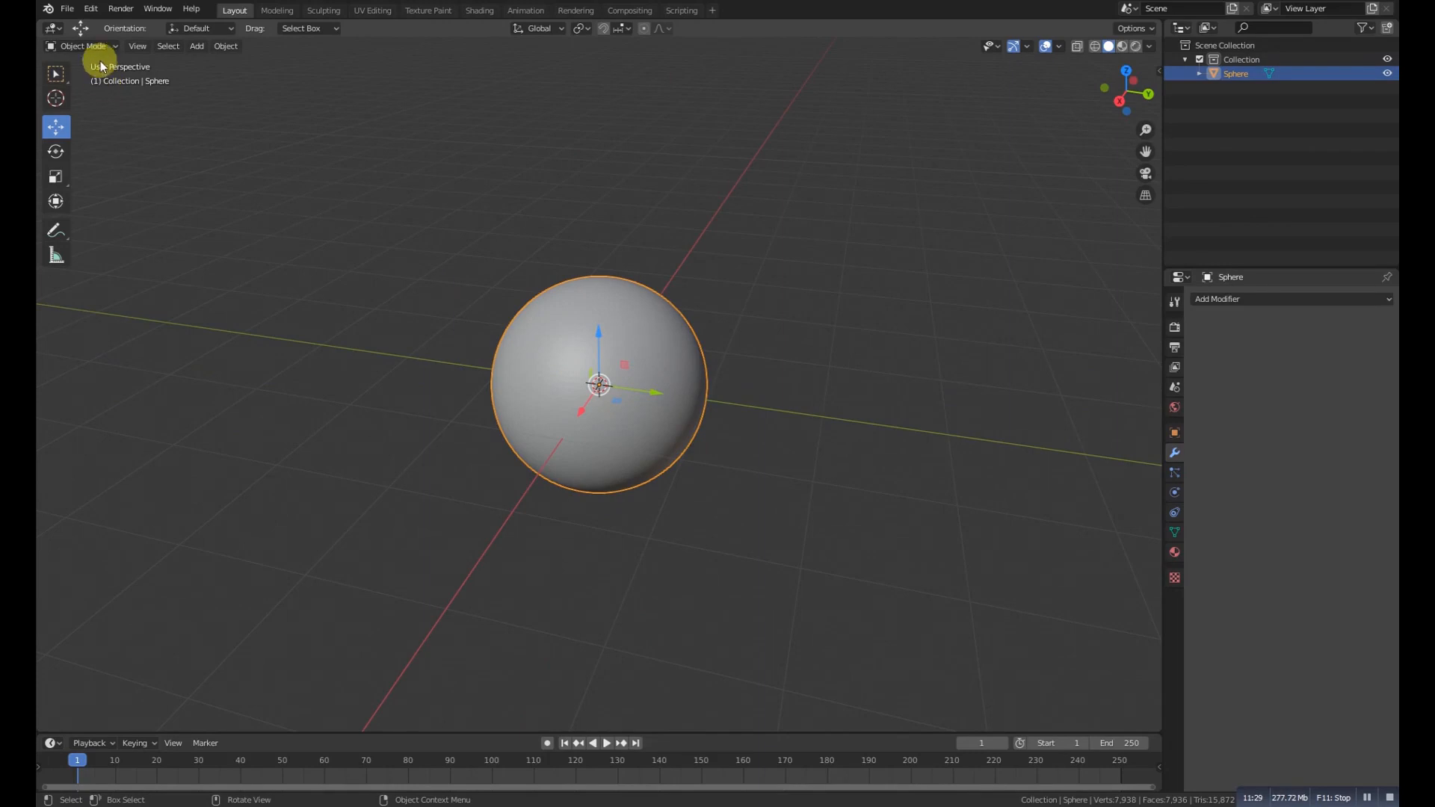
{"action": "left_click", "coordinate": [82, 47]}
{"action": "left_click", "coordinate": [88, 78]}
{"action": "scroll", "coordinate": [641, 430], "scroll_direction": "up", "scroll_amount": 5}
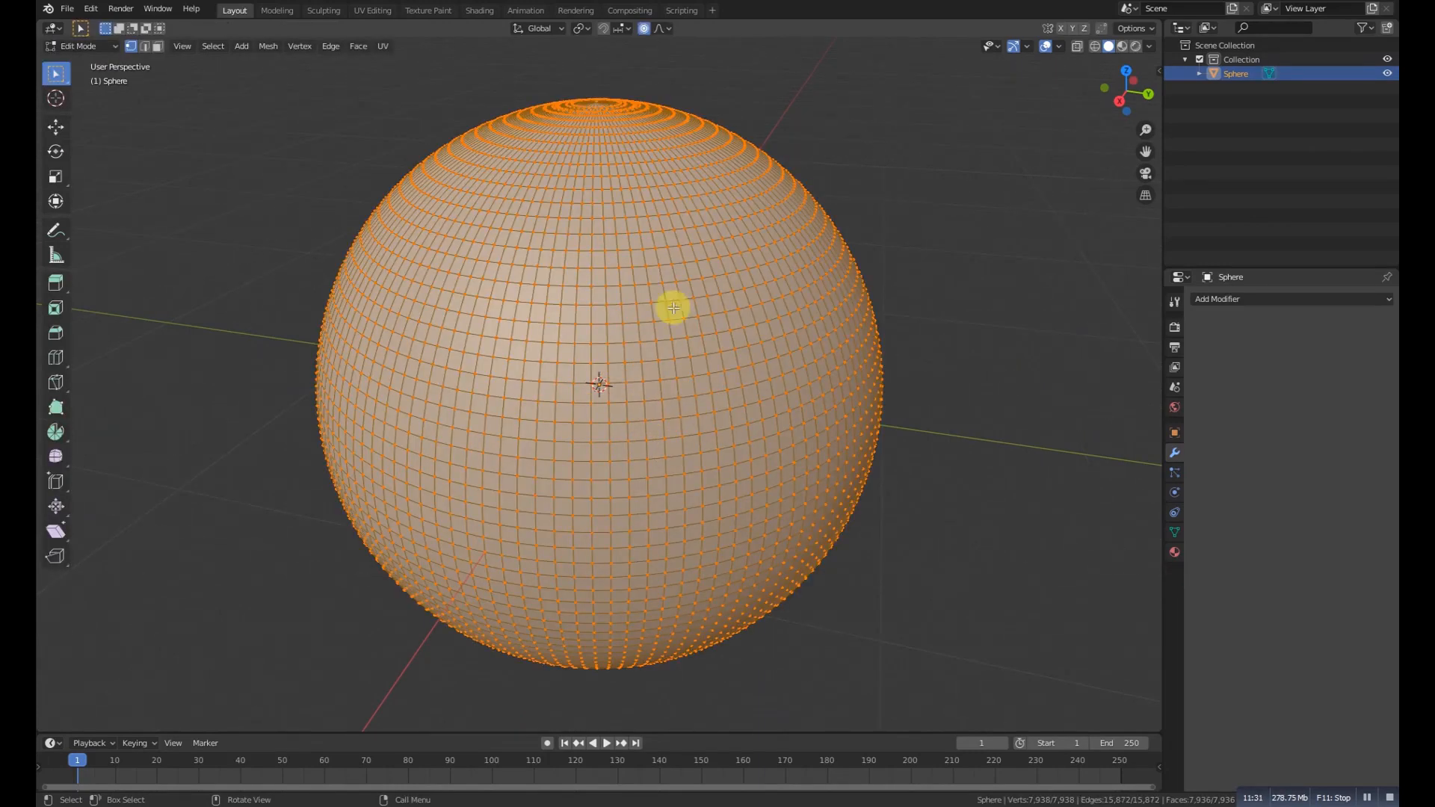
{"action": "scroll", "coordinate": [627, 411], "scroll_direction": "down", "scroll_amount": 5}
{"action": "scroll", "coordinate": [643, 439], "scroll_direction": "up", "scroll_amount": 2}
{"action": "mouse_move", "coordinate": [604, 447]}
{"action": "middle_mouse_down"}
{"action": "mouse_move", "coordinate": [487, 387]}
{"action": "mouse_move", "coordinate": [599, 428]}
{"action": "mouse_move", "coordinate": [538, 396]}
{"action": "middle_mouse_up"}
{"action": "left_click", "coordinate": [82, 46]}
{"action": "left_click", "coordinate": [86, 64]}
{"action": "scroll", "coordinate": [581, 356], "scroll_direction": "down", "scroll_amount": 5}
{"action": "middle_click_drag", "start_coordinate": [589, 361], "coordinate": [710, 366]}
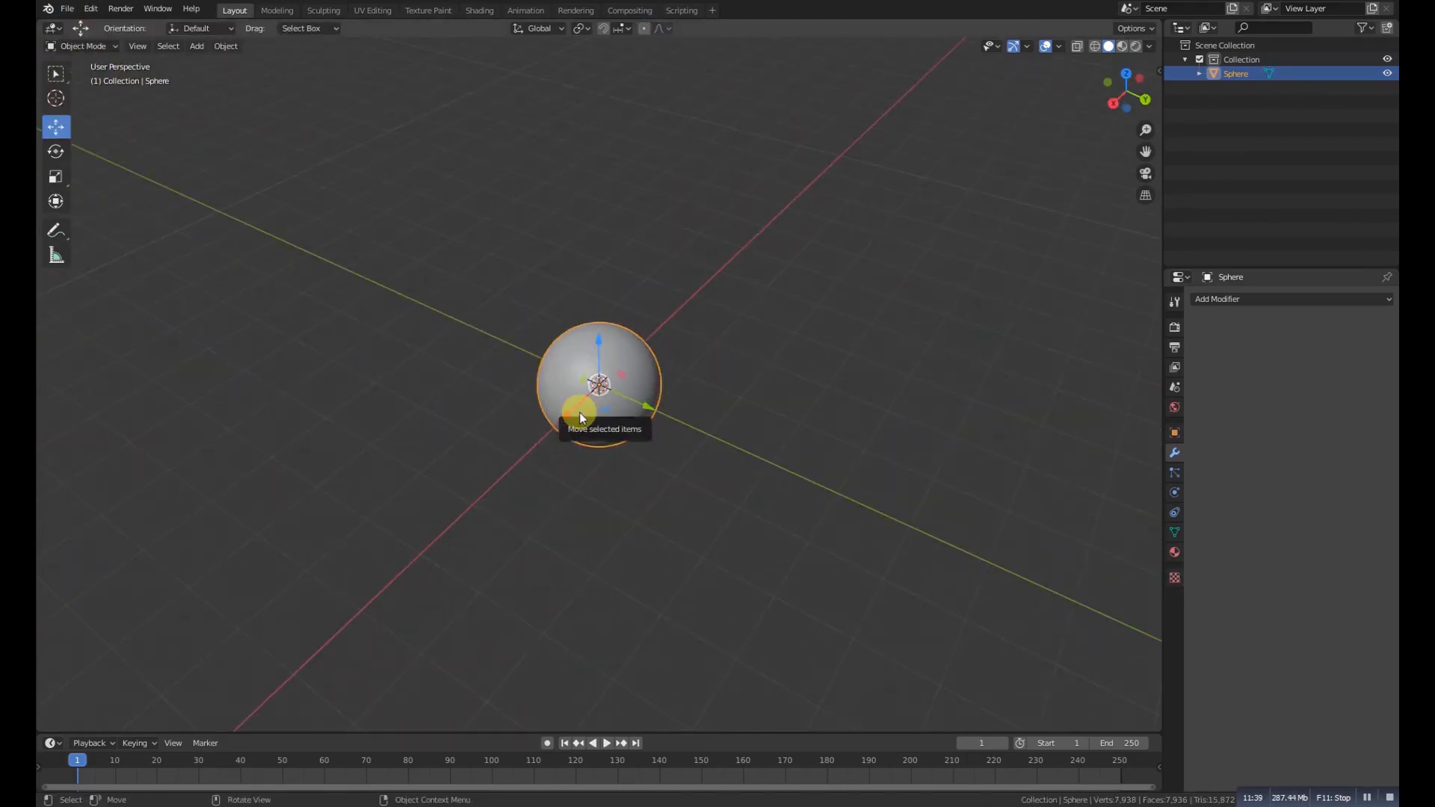
Add a lattice at the origin and scale it up to a box surrounding the sphere.
{"action": "key", "text": "shift+a"}
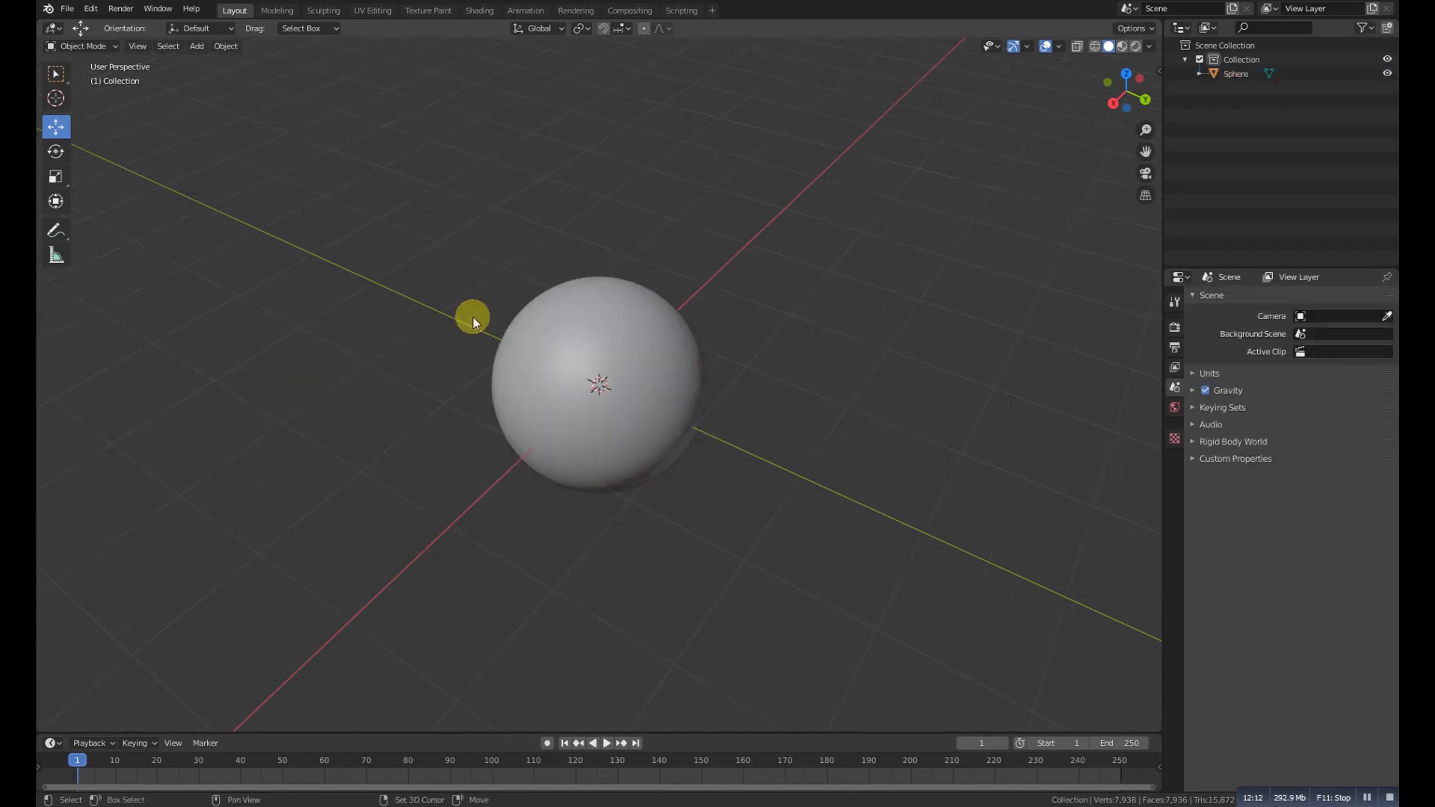
{"action": "key", "text": "shift+a"}
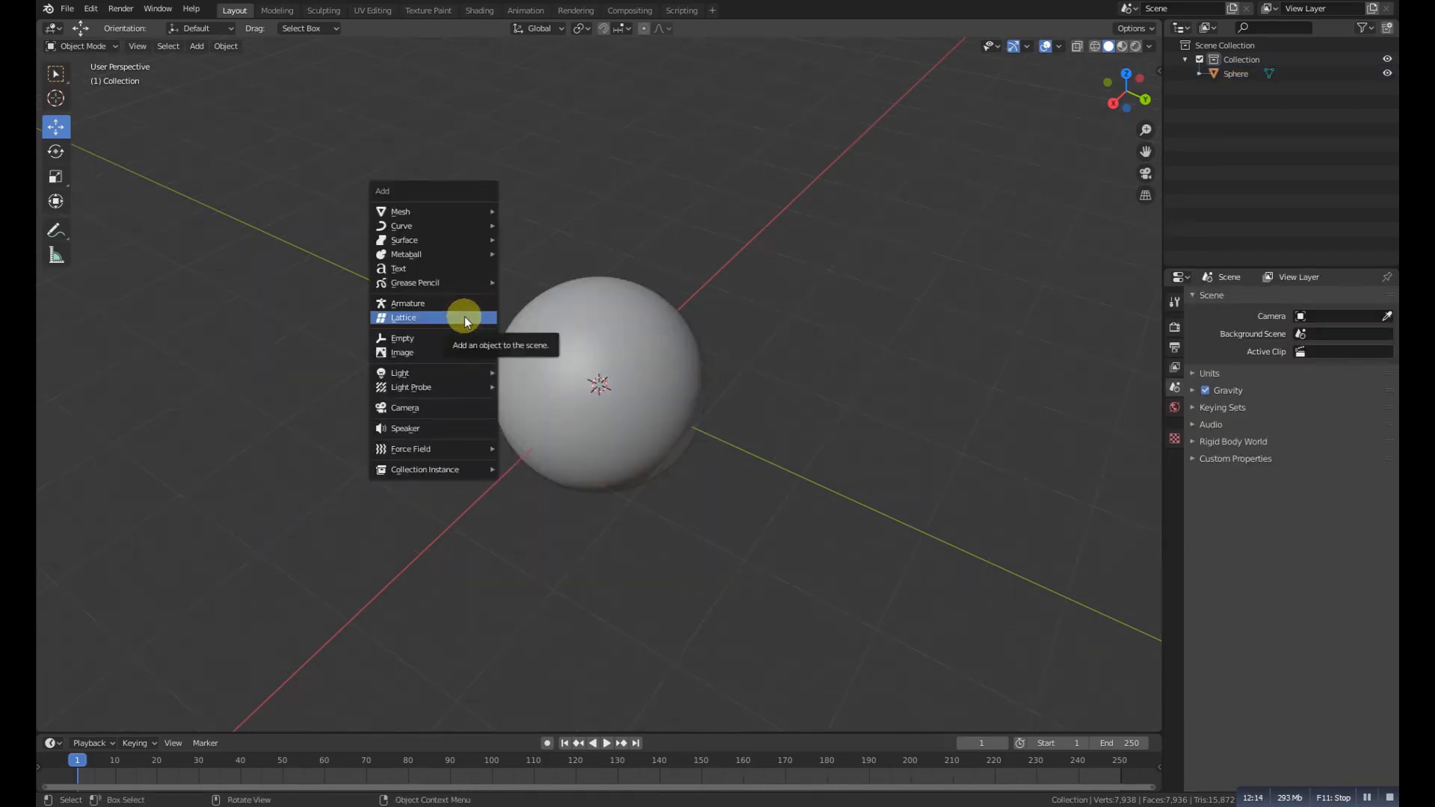
{"action": "left_click", "coordinate": [430, 320]}
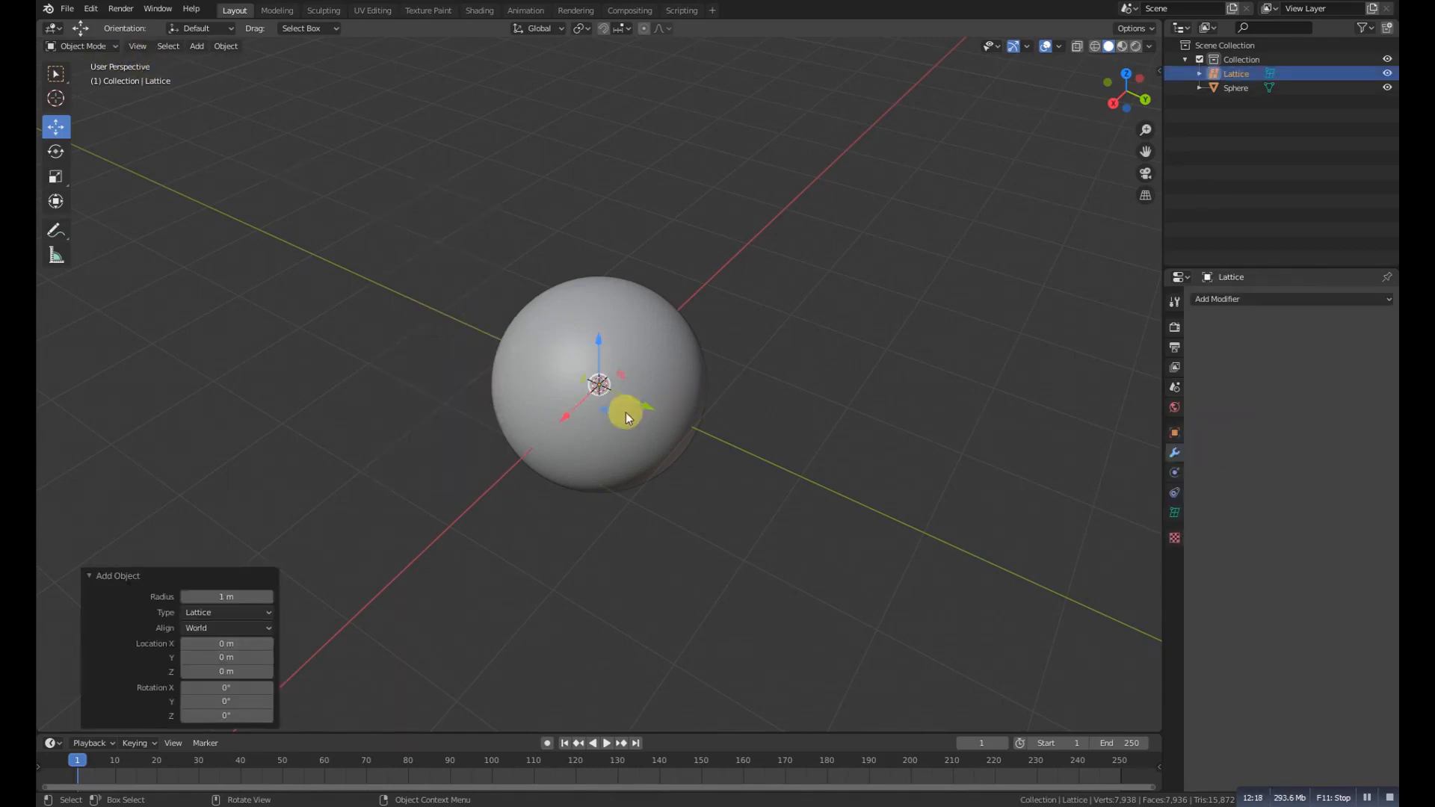
{"action": "key", "text": "s"}
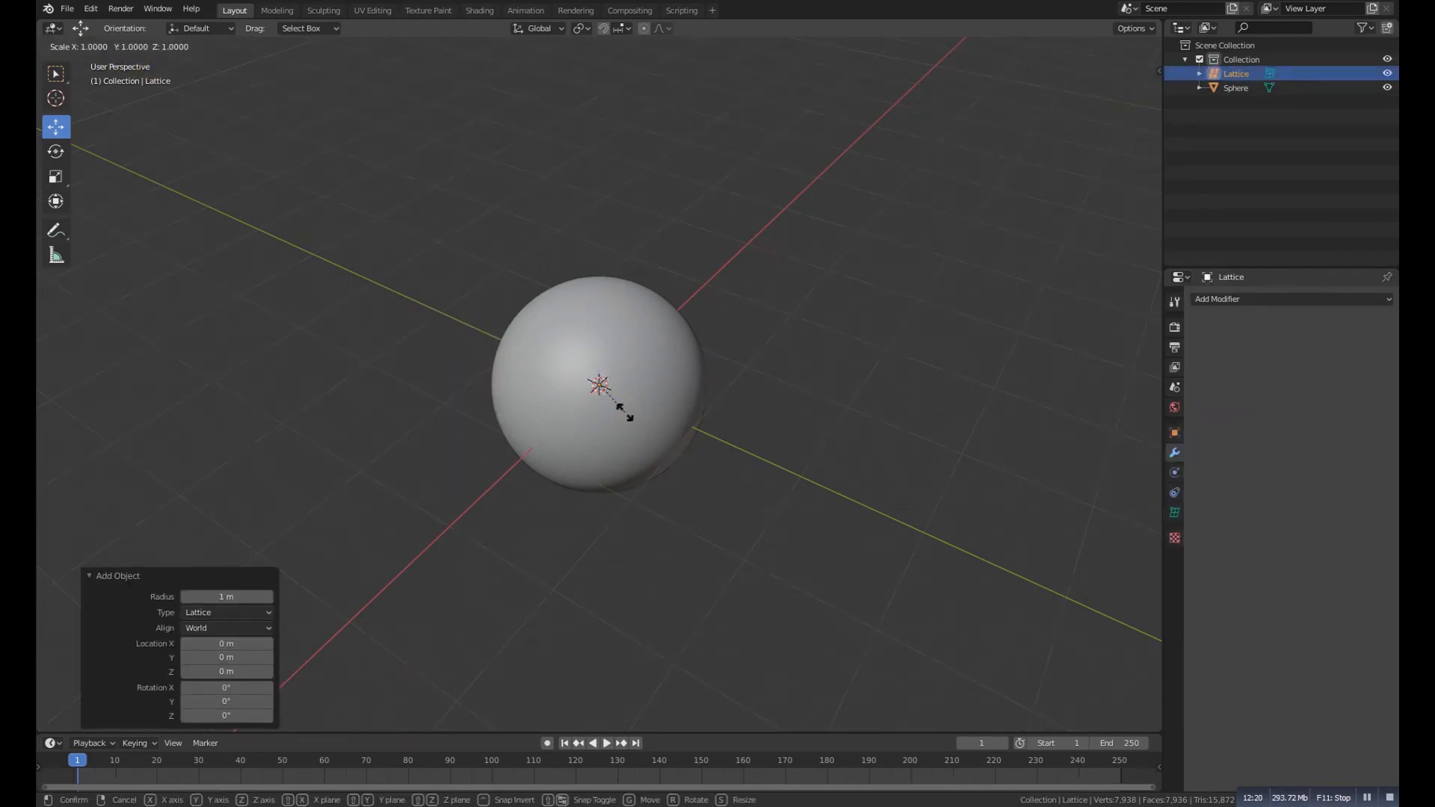
{"action": "left_click", "coordinate": [637, 437]}
{"action": "mouse_move", "coordinate": [639, 441]}
{"action": "middle_mouse_down"}
{"action": "mouse_move", "coordinate": [714, 441]}
{"action": "mouse_move", "coordinate": [638, 414]}
{"action": "middle_mouse_up"}
Add a Lattice modifier to the sphere and assign the surrounding lattice as its object.
{"action": "left_click", "coordinate": [638, 414]}
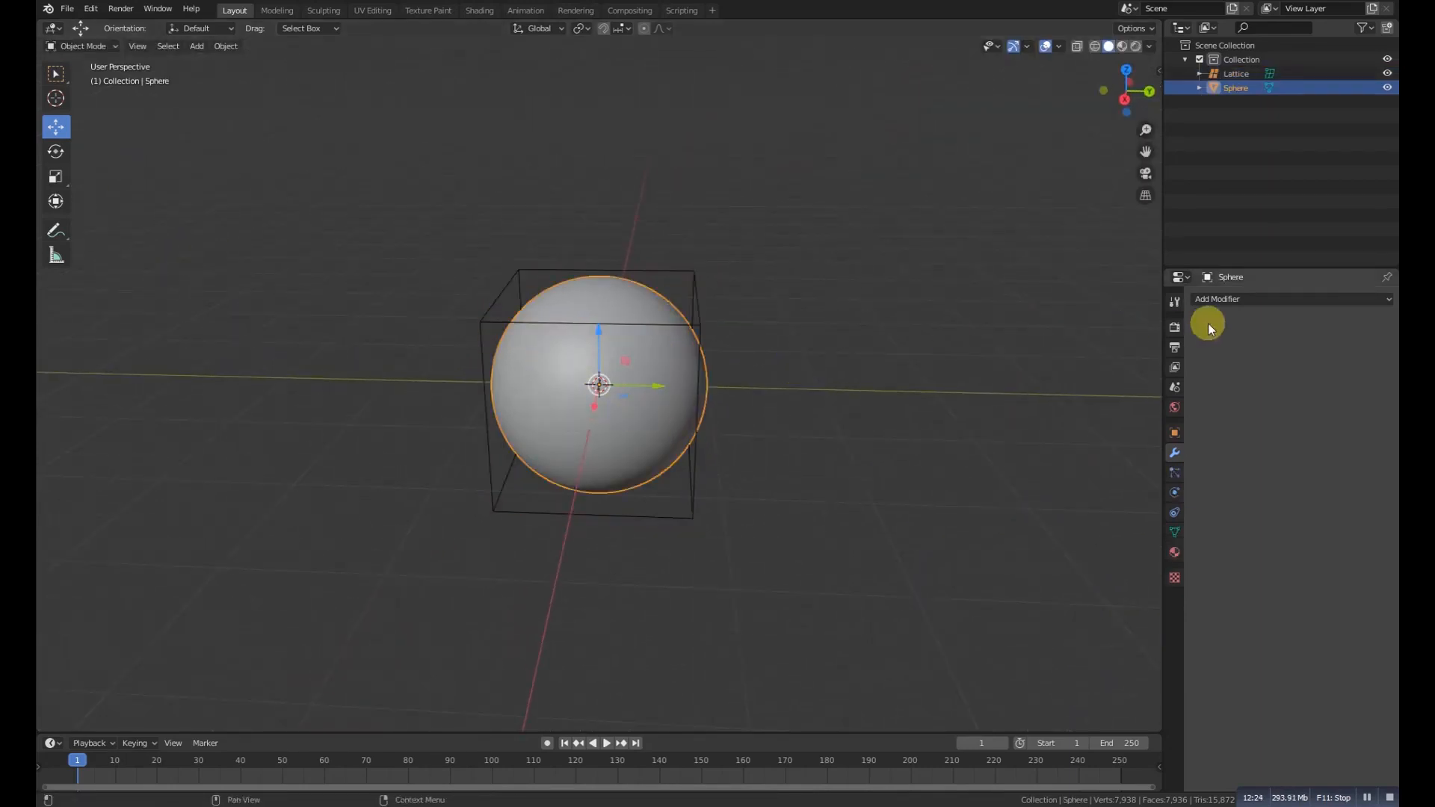
{"action": "left_click", "coordinate": [1242, 299]}
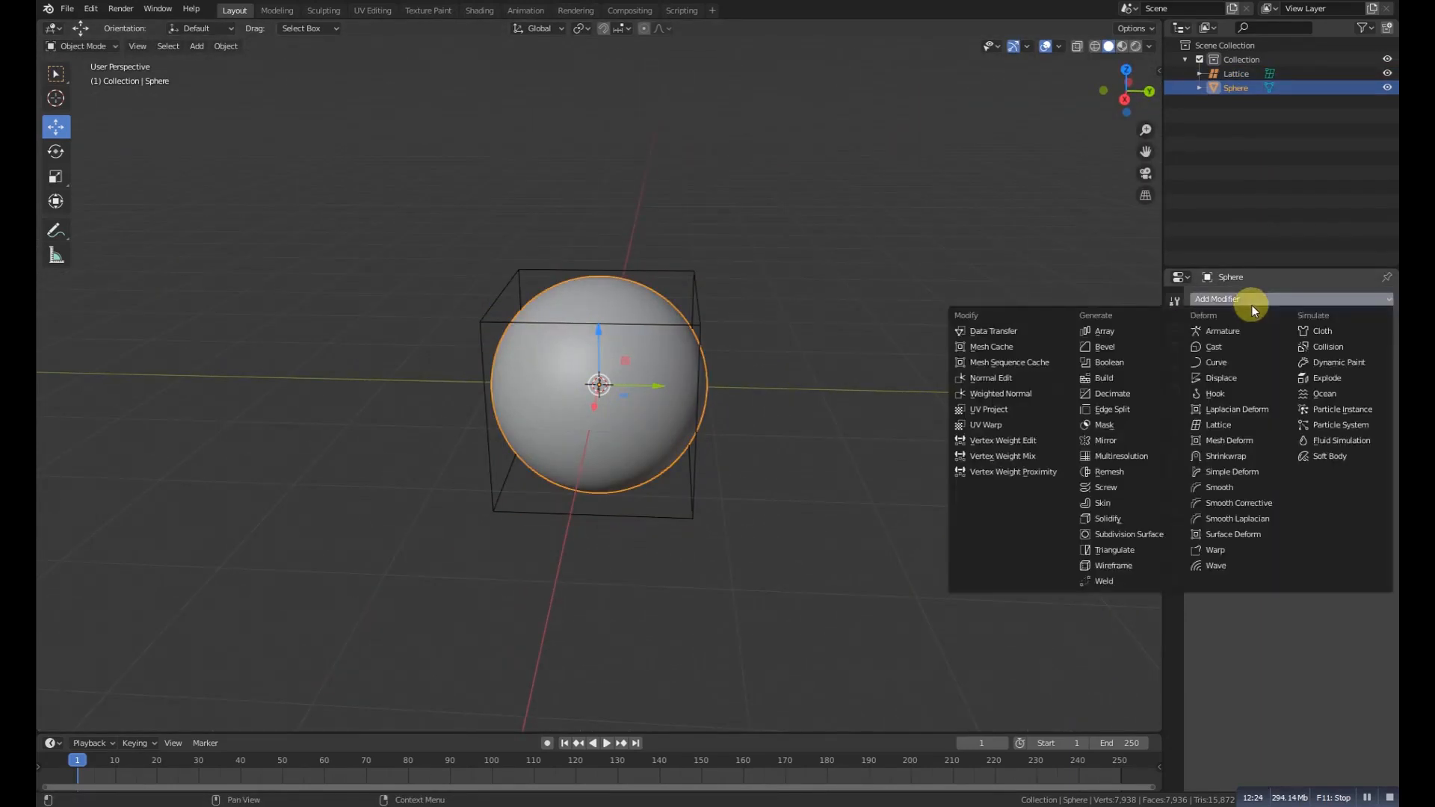
{"action": "left_click", "coordinate": [1223, 431]}
{"action": "left_click", "coordinate": [1283, 378]}
{"action": "left_click", "coordinate": [692, 297]}
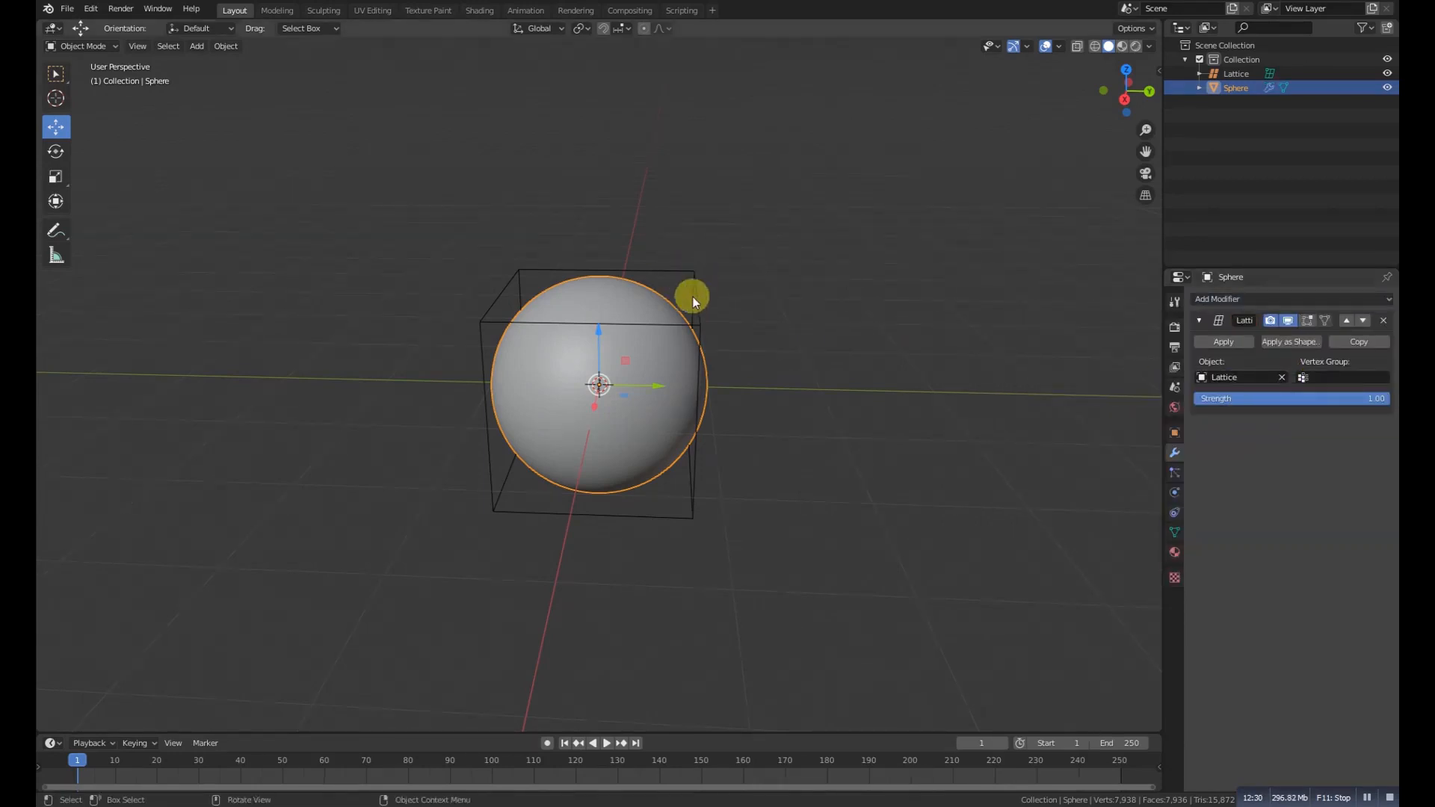
Open the lattice in Edit Mode, select an upper corner point and reduce the proportional editing size to about 0.42.
{"action": "left_click", "coordinate": [695, 311]}
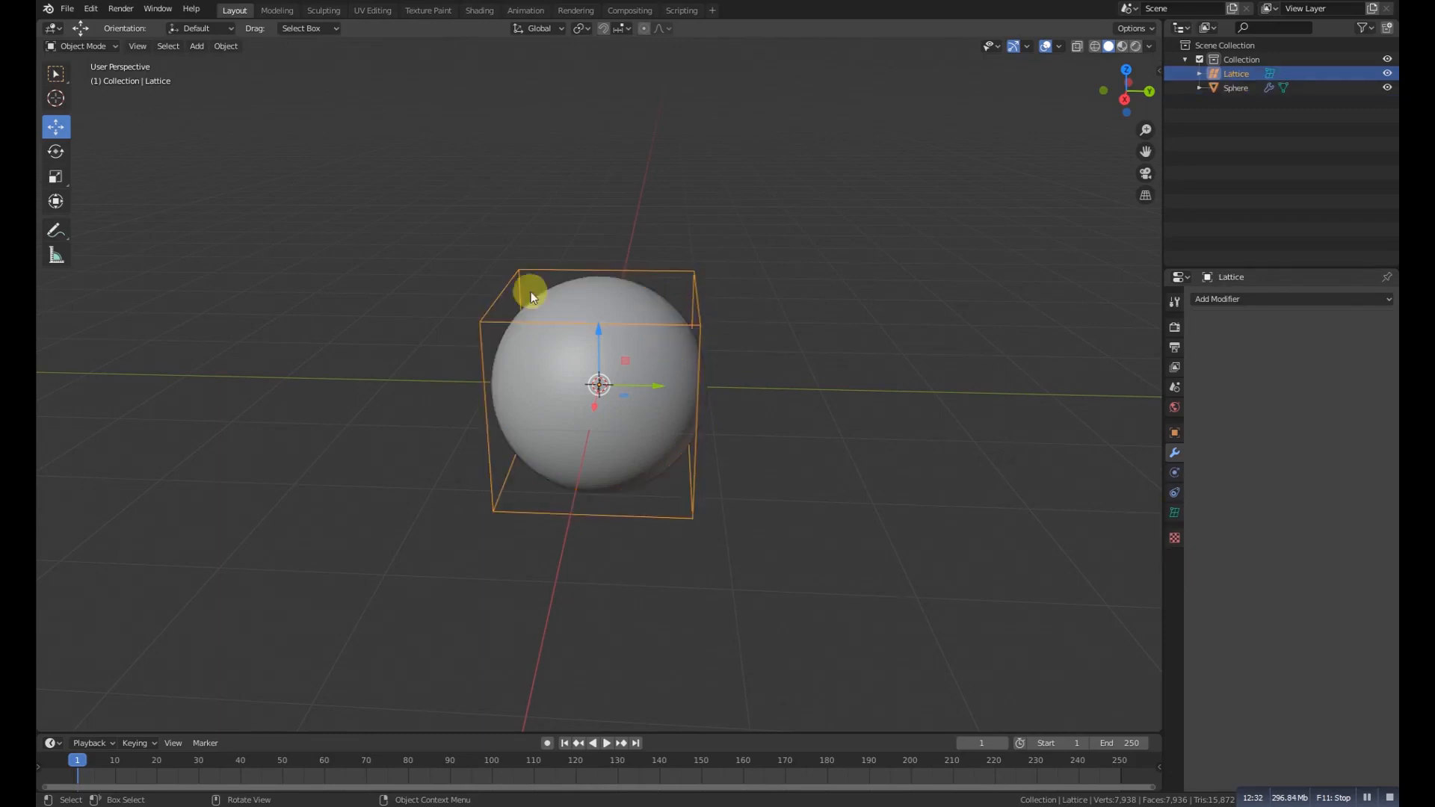
{"action": "left_click", "coordinate": [79, 45]}
{"action": "left_click", "coordinate": [81, 78]}
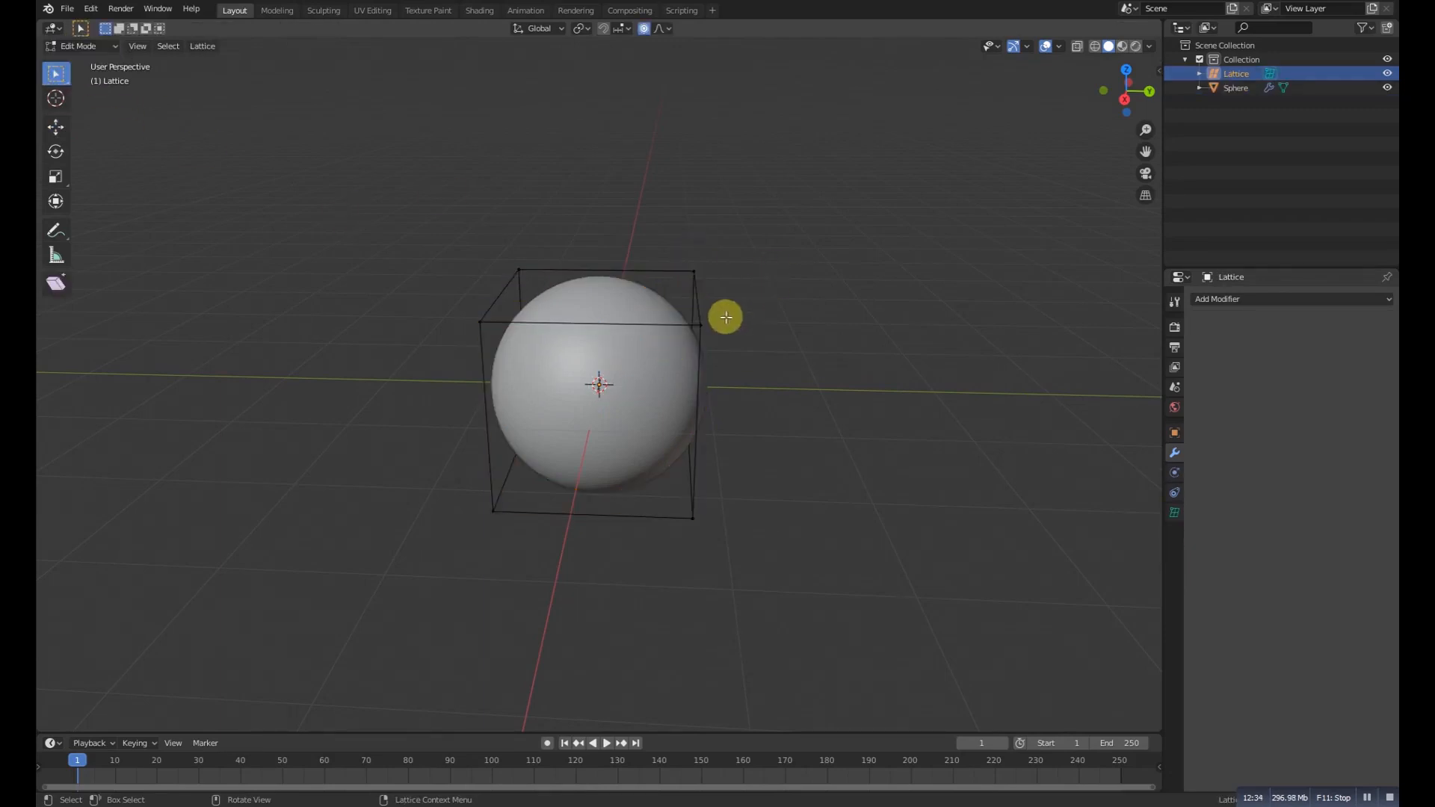
{"action": "key", "text": "g"}
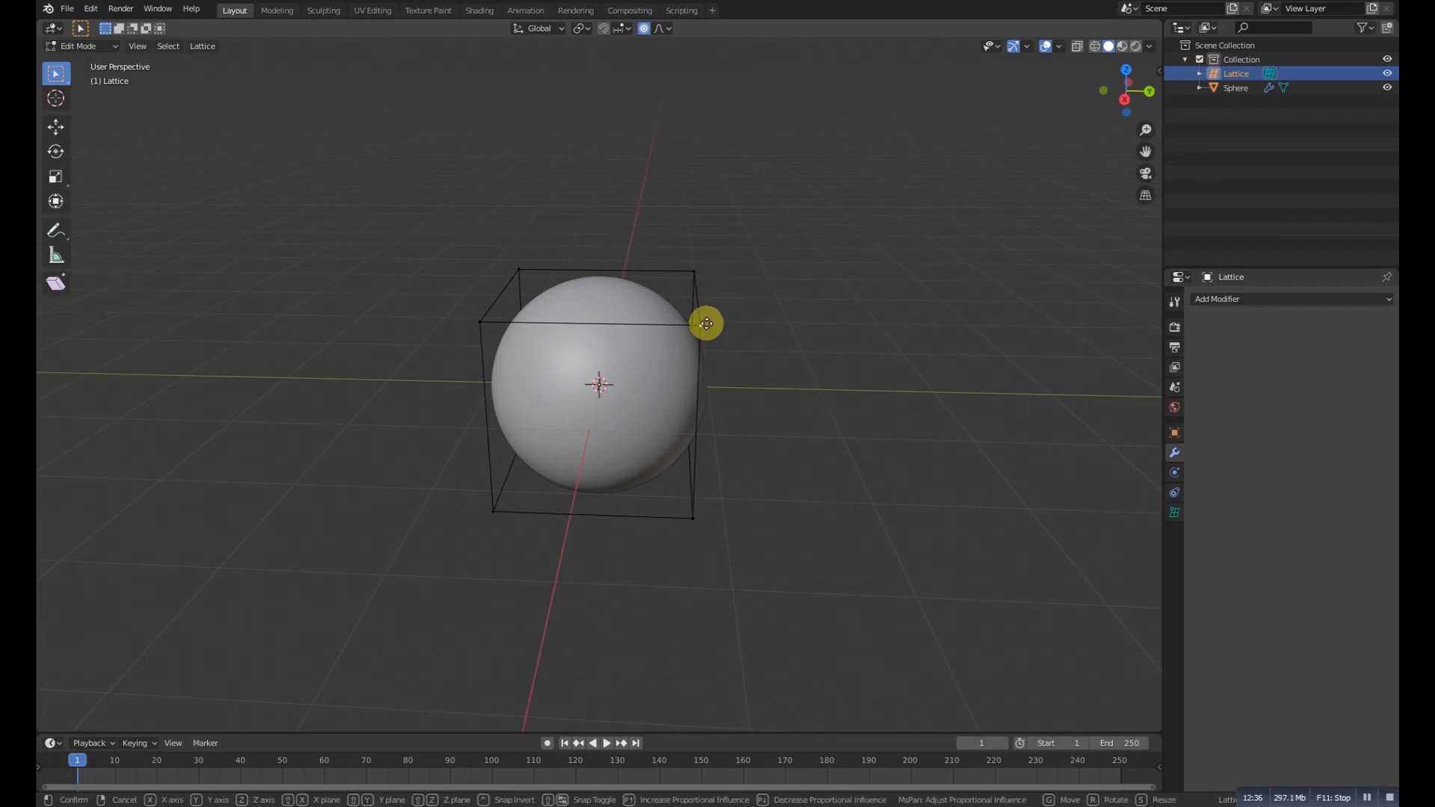
{"action": "scroll", "coordinate": [734, 344], "scroll_direction": "up", "scroll_amount": 15}
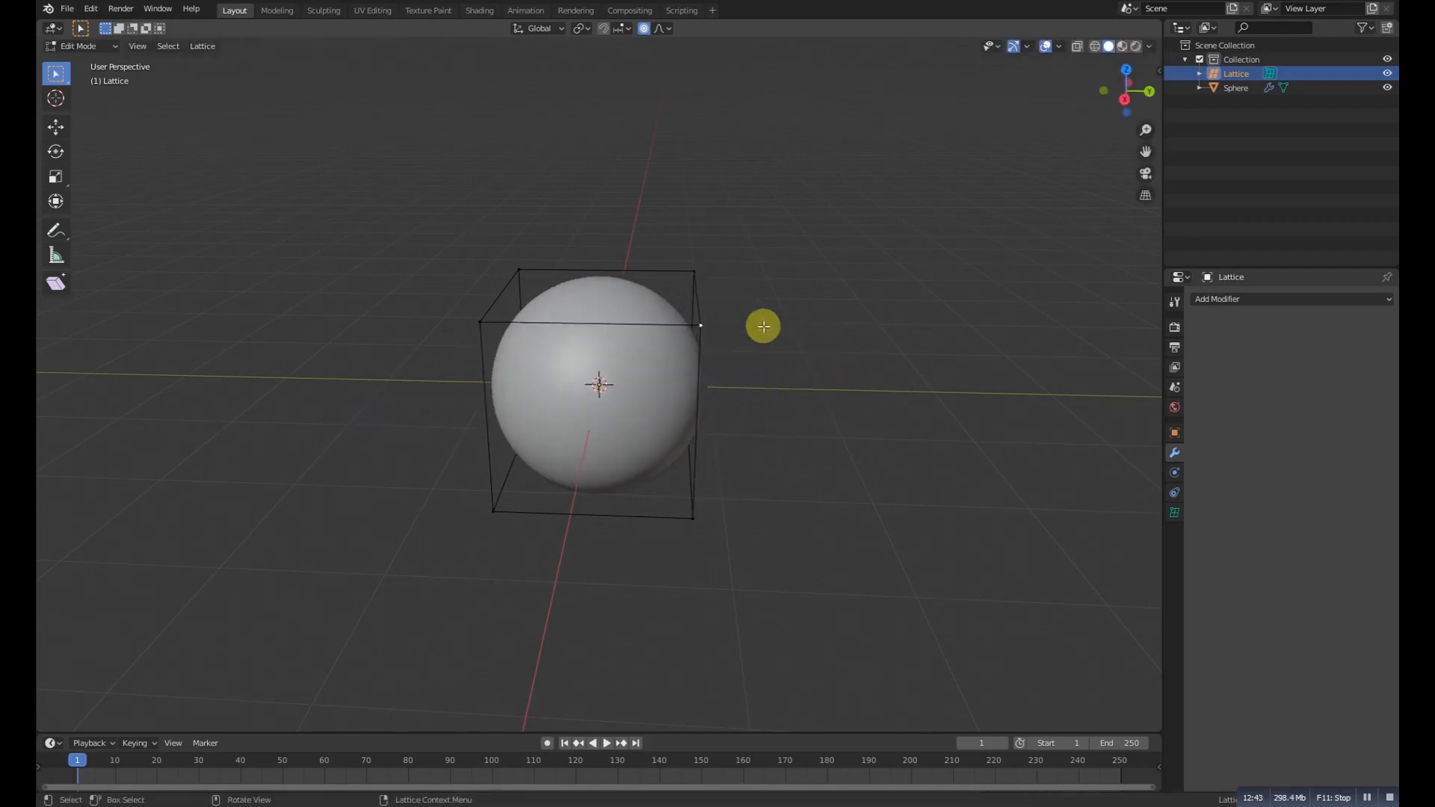
Move the lattice's upper corner on the -X, +Y side by about X -0.66 m, Y 2.32 m, Z 1.12 m.
{"action": "left_click", "coordinate": [693, 271]}
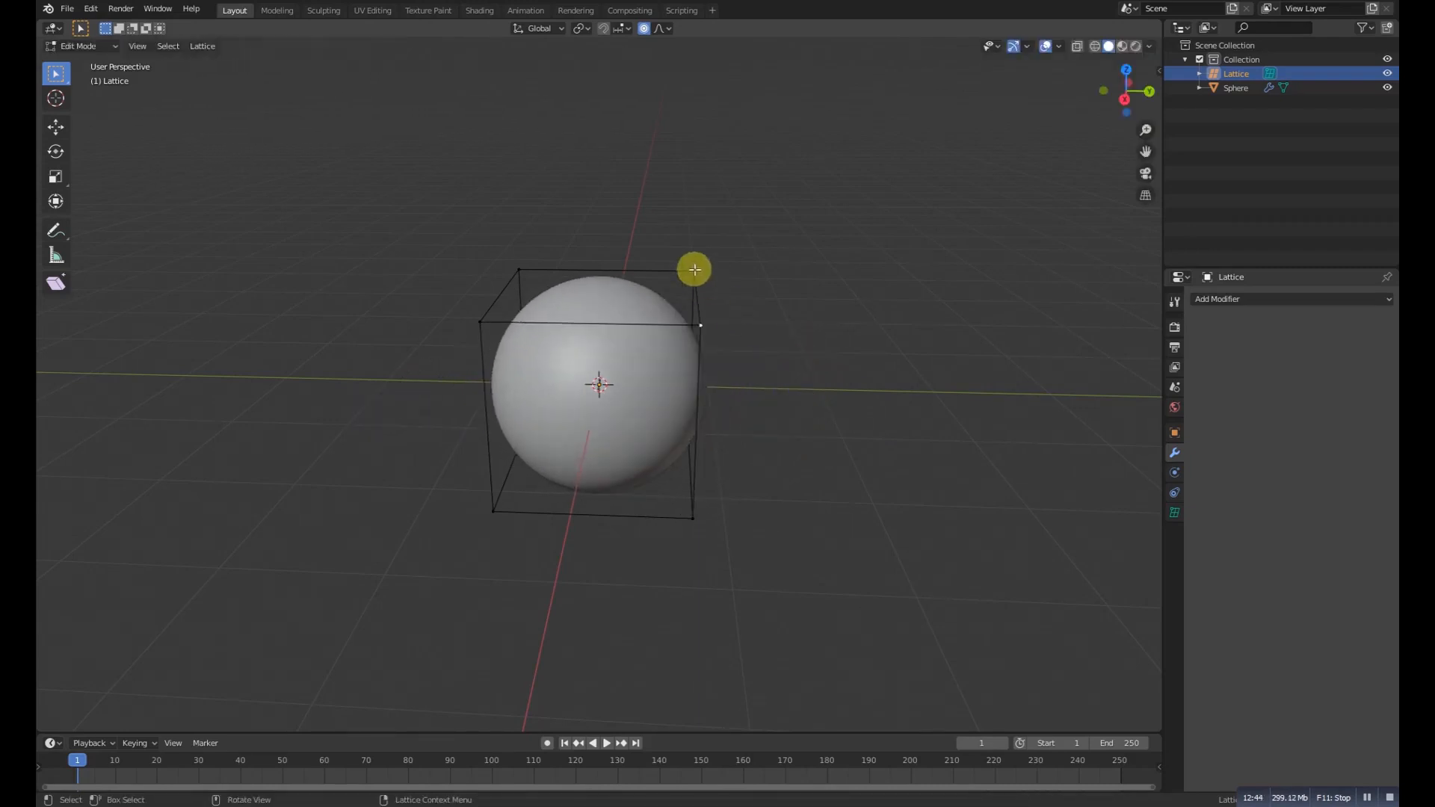
{"action": "key", "text": "g"}
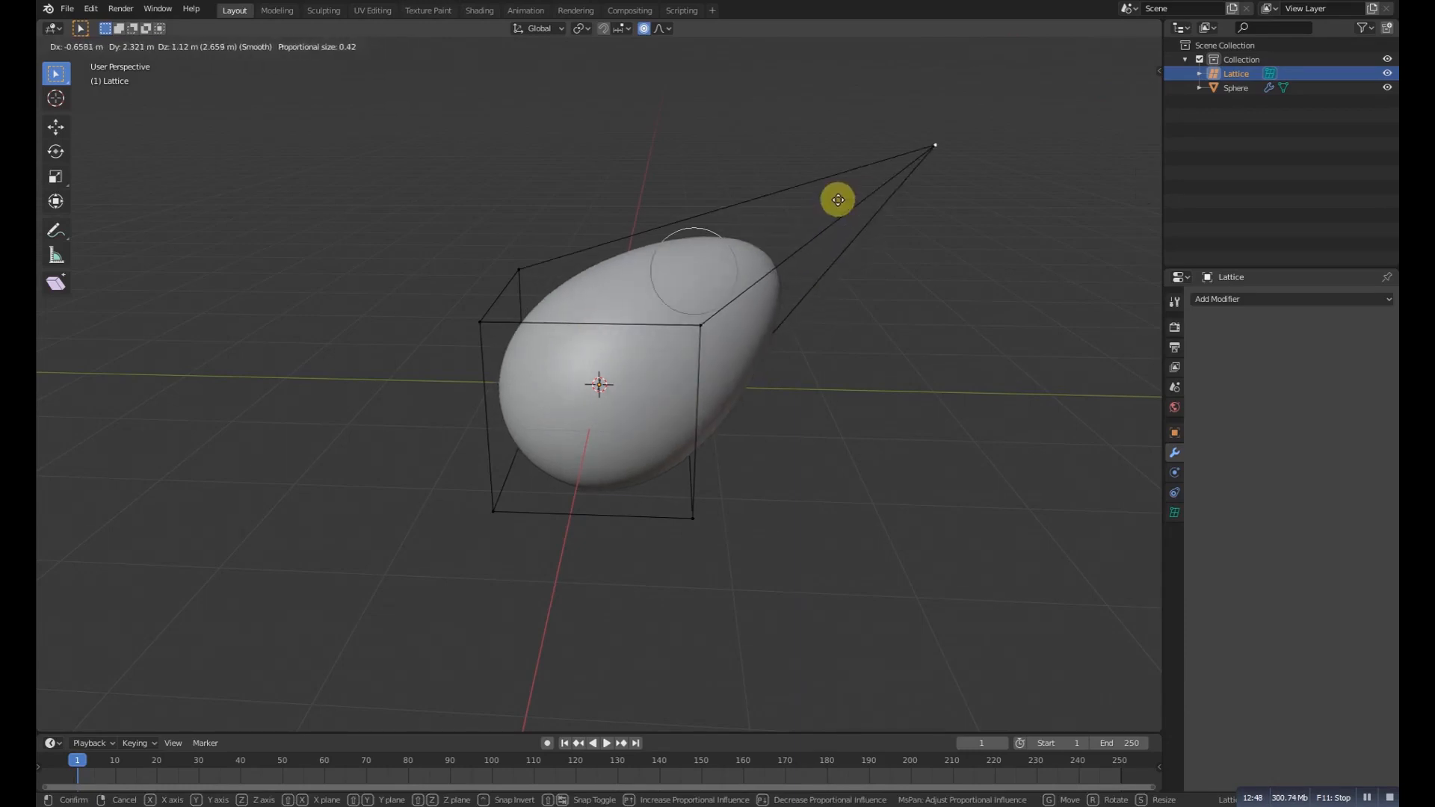
{"action": "left_click", "coordinate": [836, 199]}
Move the diagonally opposite upper corner of the lattice by about X 0.833 m, Y -0.637 m, Z -0.421 m.
{"action": "middle_click_drag", "start_coordinate": [608, 320], "coordinate": [778, 339]}
{"action": "left_click", "coordinate": [738, 307]}
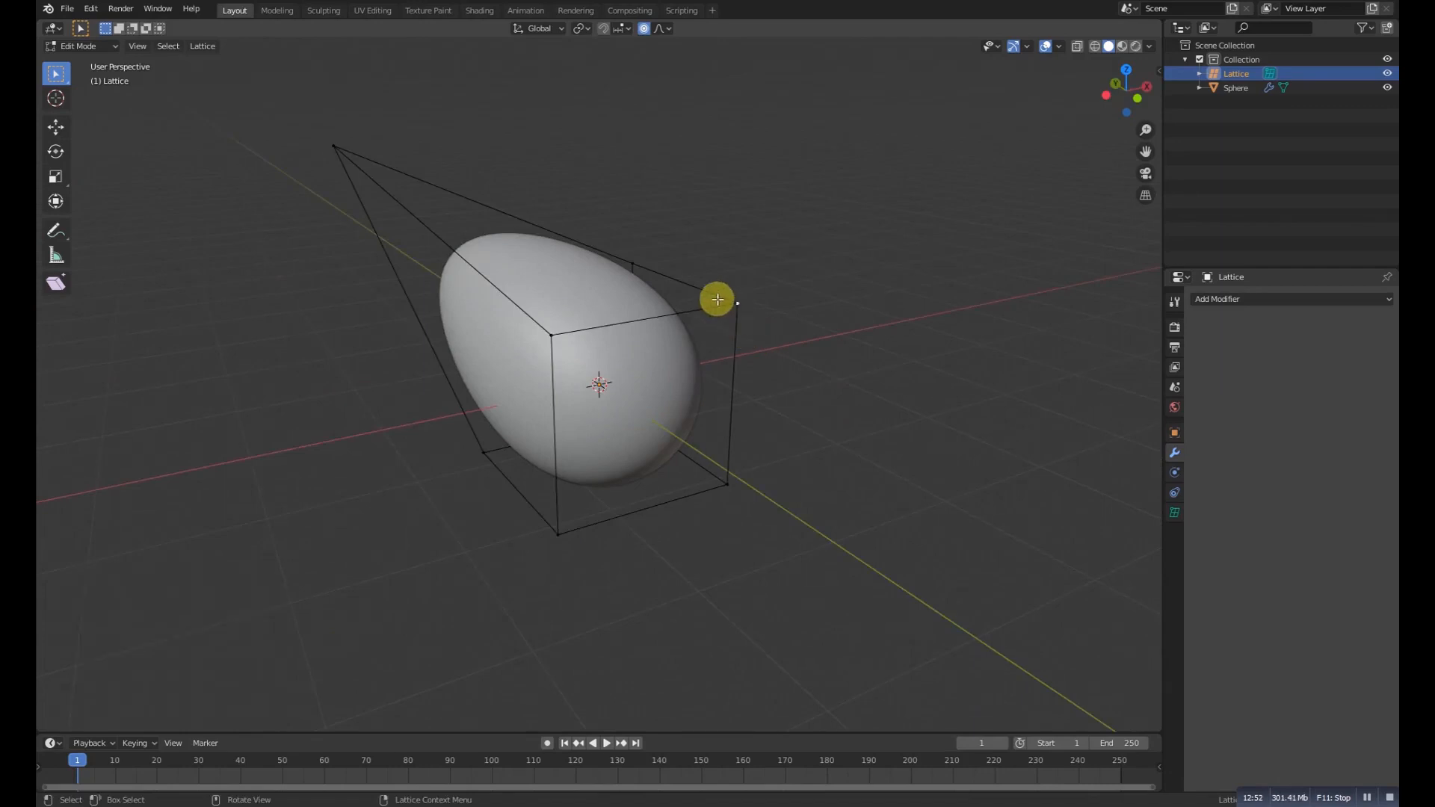
{"action": "key", "text": "g"}
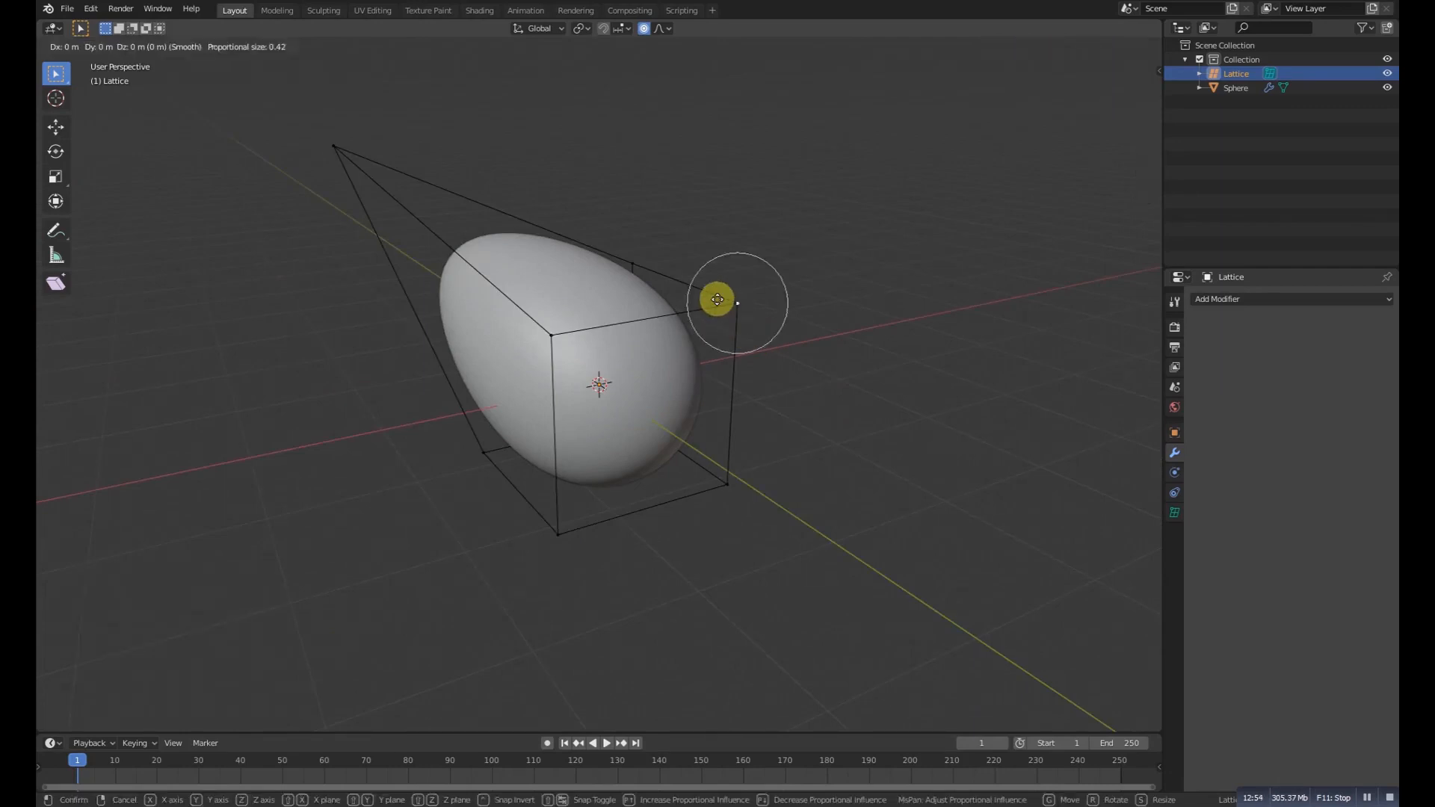
{"action": "left_click", "coordinate": [839, 352]}
Pull the upper lattice corner between the two moved corners outward and down to deform the sphere further.
{"action": "middle_click_drag", "start_coordinate": [839, 352], "coordinate": [640, 315]}
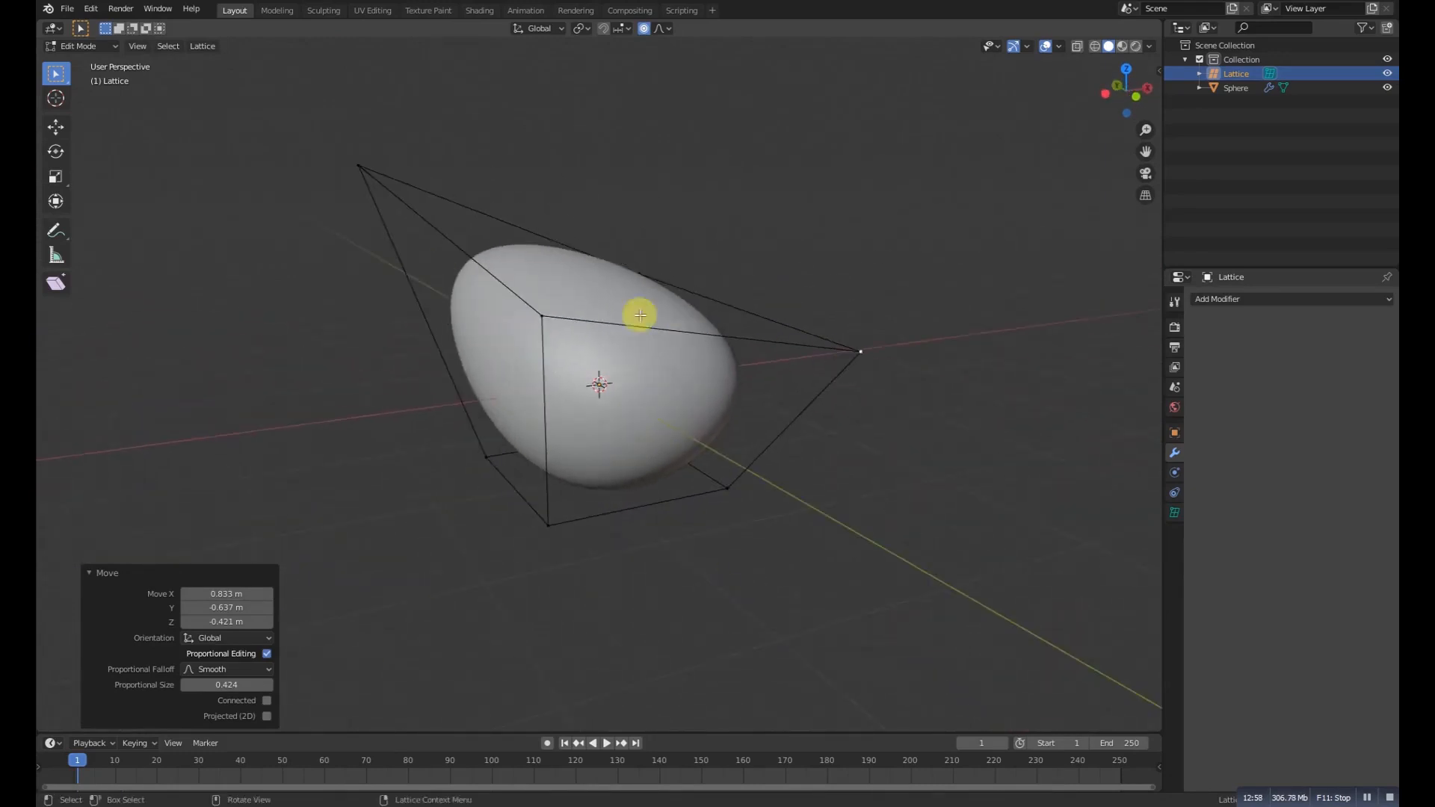
{"action": "left_click", "coordinate": [535, 319]}
{"action": "key", "text": "g"}
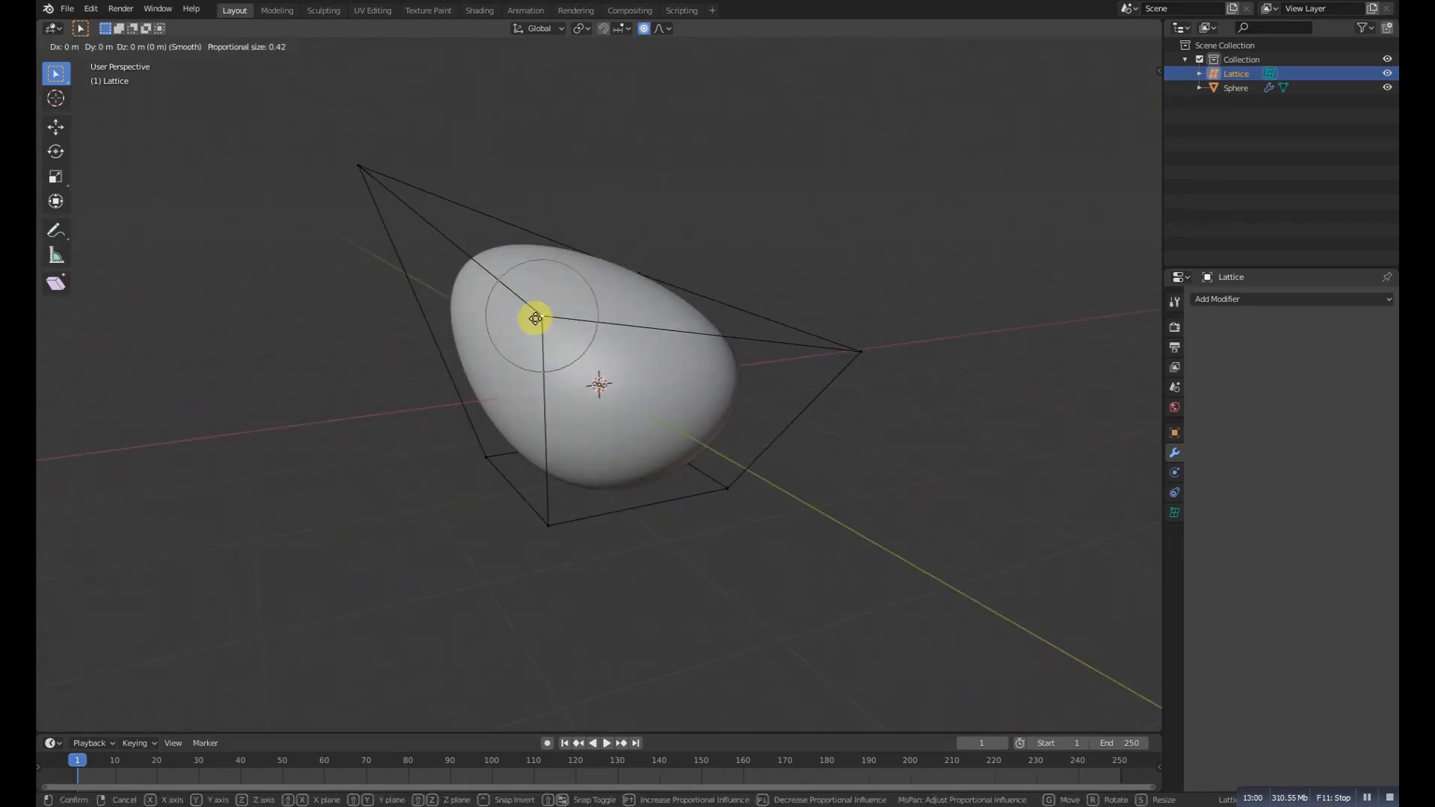
{"action": "left_click", "coordinate": [426, 390]}
{"action": "middle_click_drag", "start_coordinate": [426, 391], "coordinate": [511, 341]}
{"action": "scroll", "coordinate": [511, 341], "scroll_direction": "down", "scroll_amount": 5}
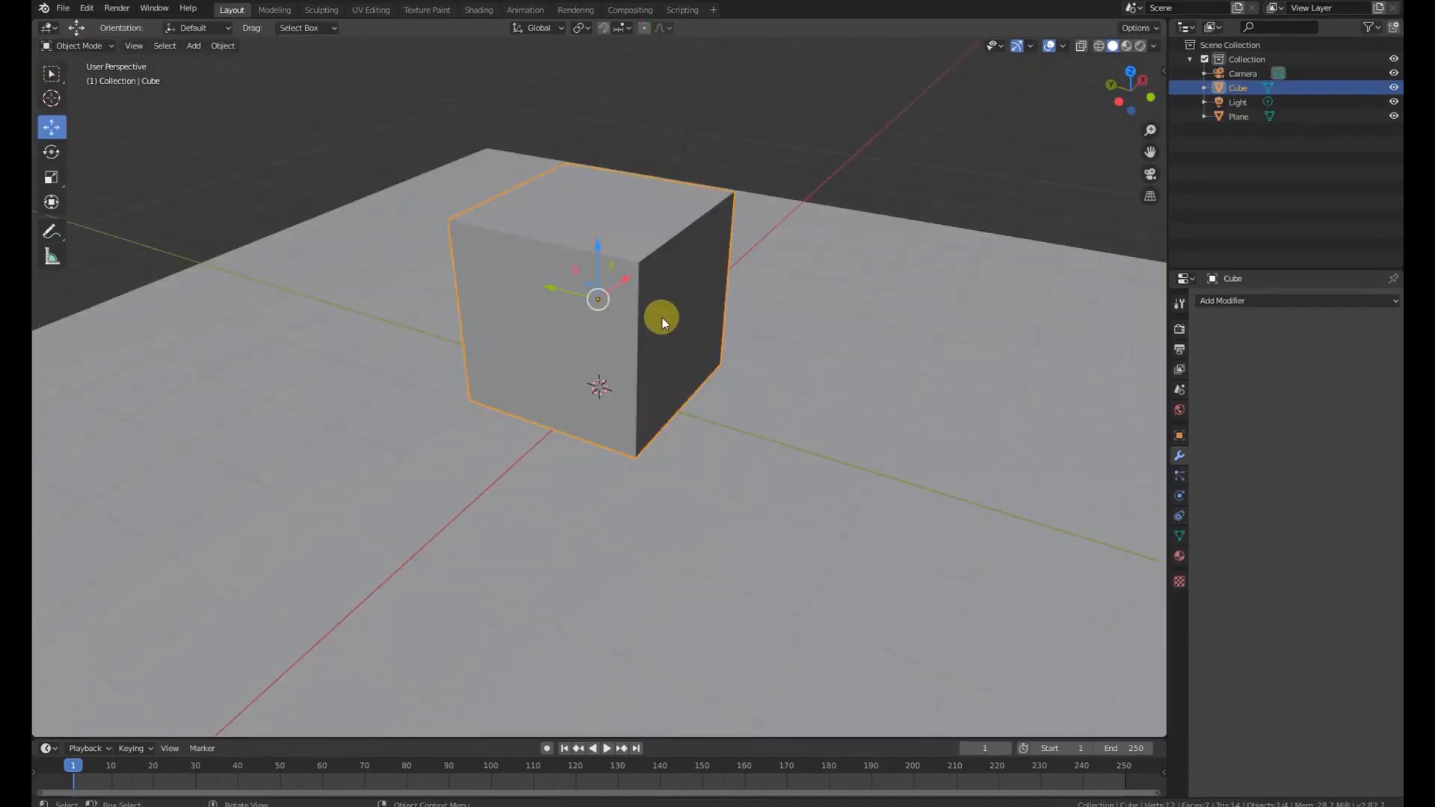
Add a UV sphere and raise it along Z to about 0.93 m so it sits inside the cube.
{"action": "middle_click_drag", "start_coordinate": [640, 384], "coordinate": [538, 418]}
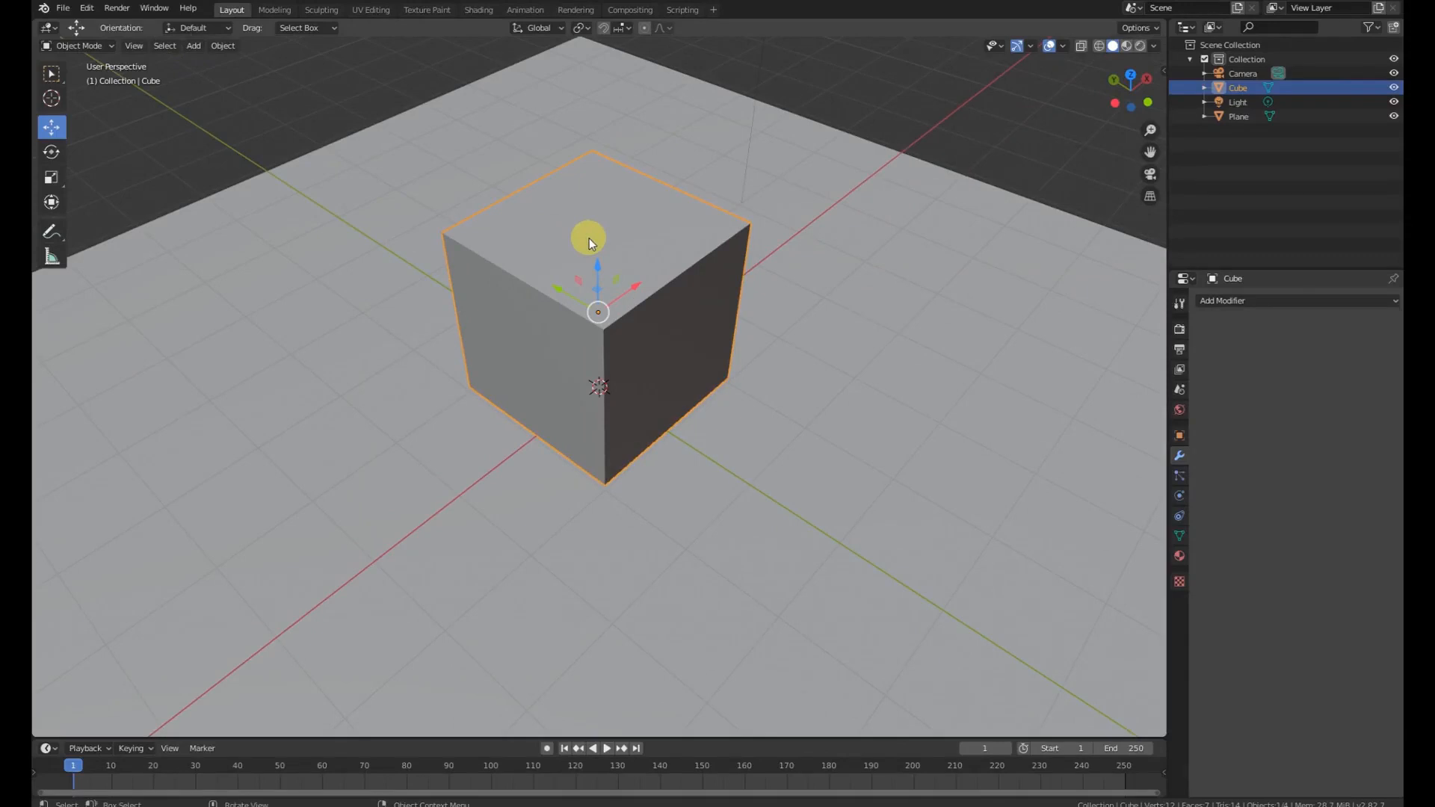
{"action": "key", "text": "shift+a"}
{"action": "mouse_move", "coordinate": [589, 238]}
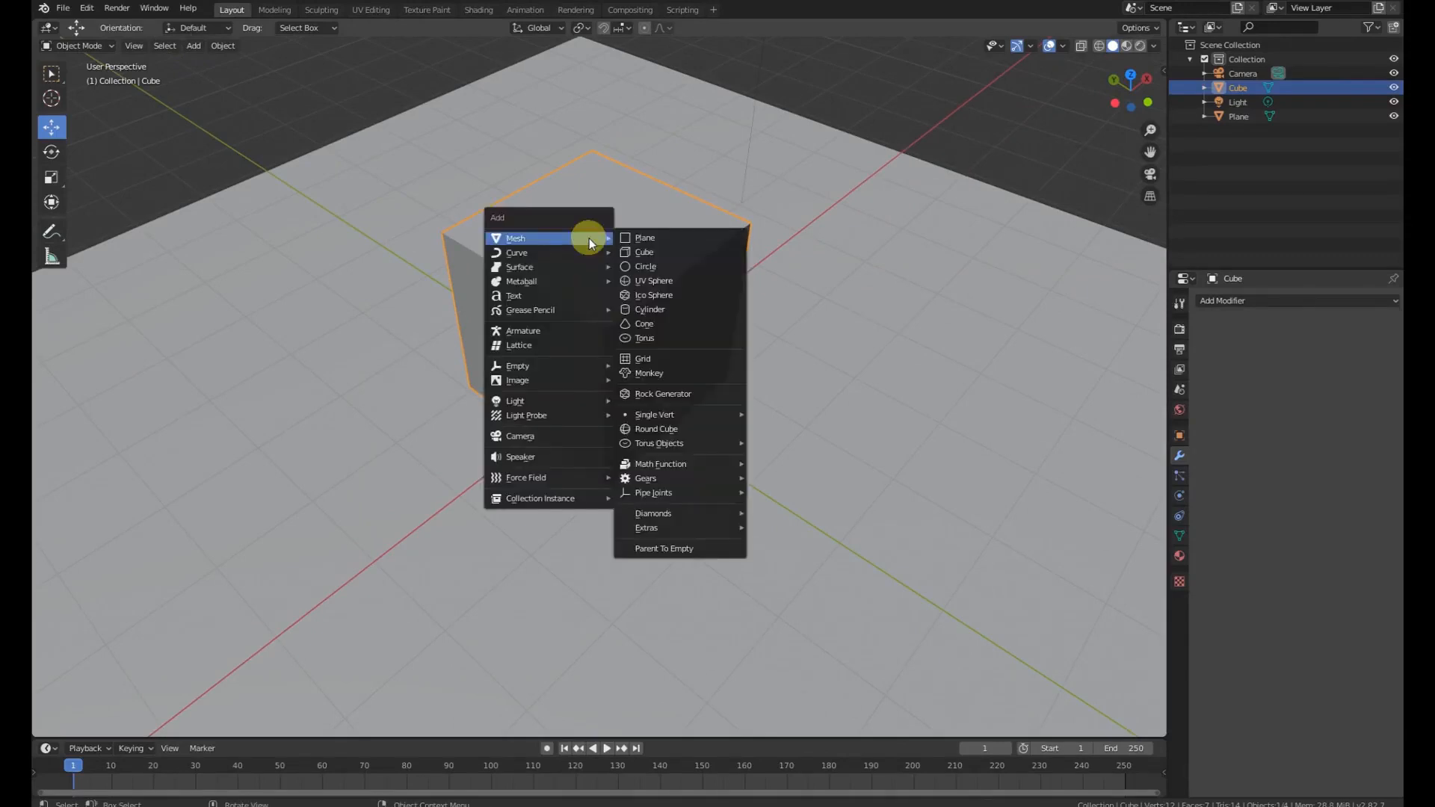
{"action": "left_click", "coordinate": [662, 281]}
{"action": "middle_click_drag", "start_coordinate": [662, 290], "coordinate": [720, 285]}
{"action": "left_click_drag", "start_coordinate": [597, 332], "coordinate": [603, 250]}
{"action": "middle_click_drag", "start_coordinate": [744, 306], "coordinate": [774, 334]}
Select the cube and set its viewport display to Wire so the enclosed sphere can be seen.
{"action": "left_click", "coordinate": [687, 236]}
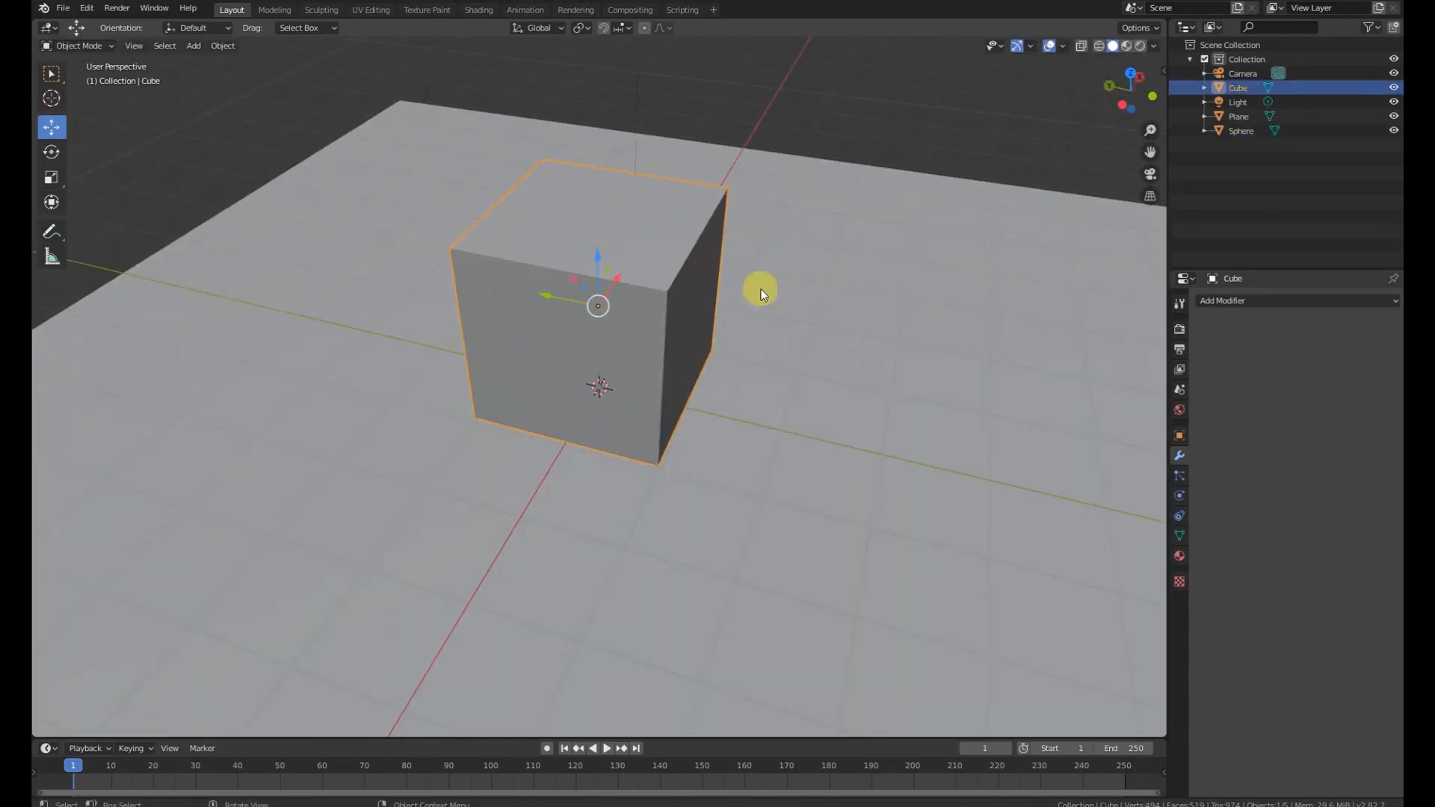
{"action": "left_click", "coordinate": [1180, 436]}
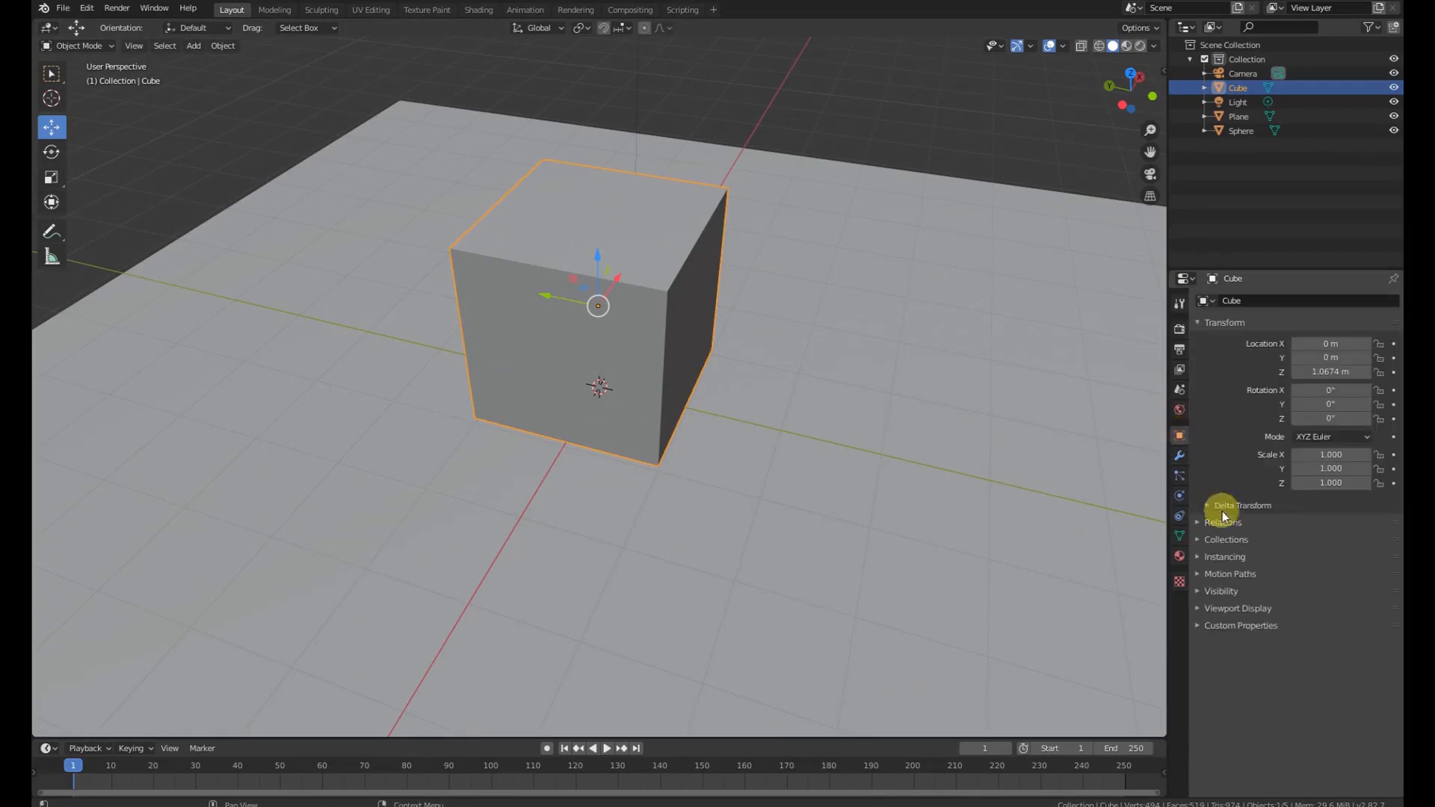
{"action": "left_click", "coordinate": [1209, 607]}
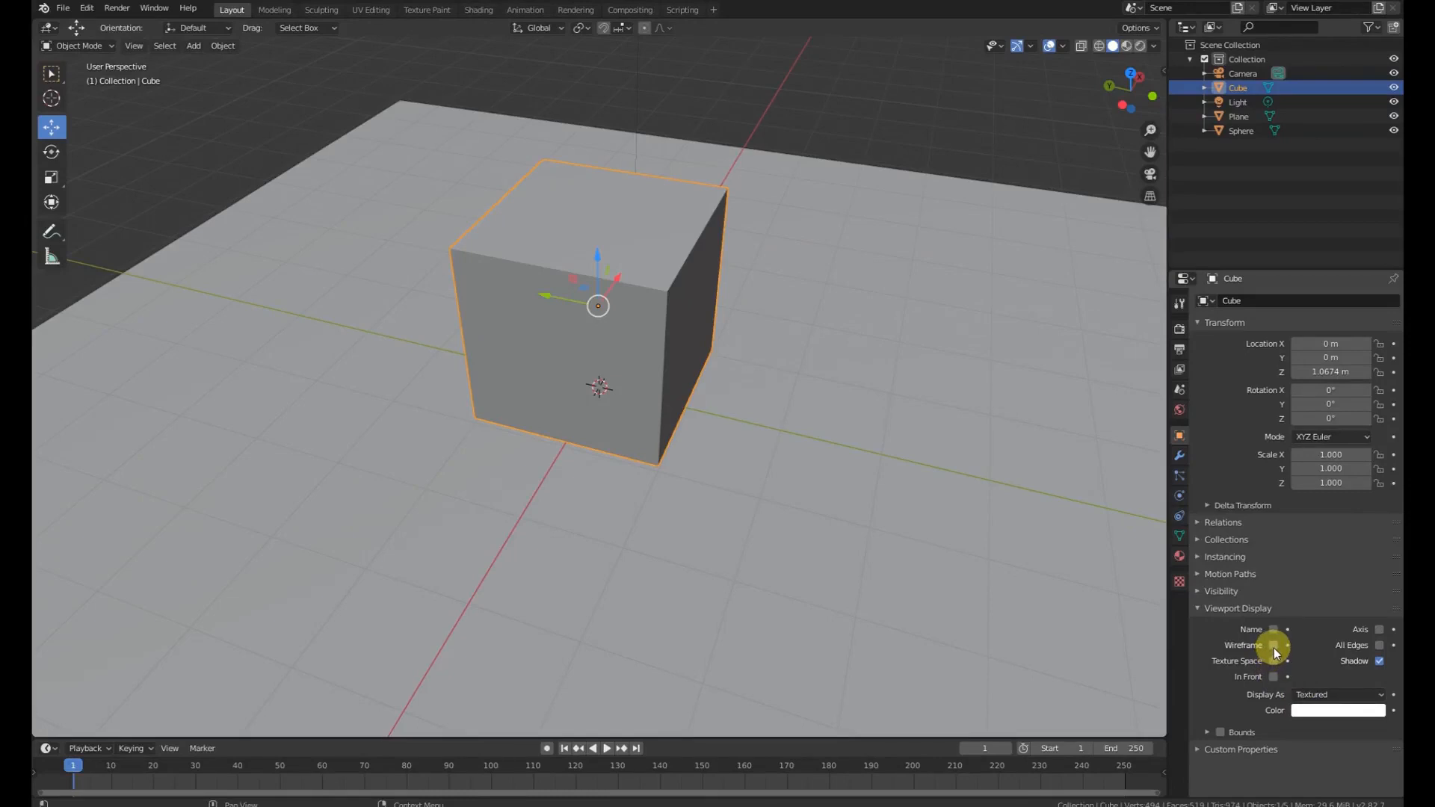
{"action": "left_click", "coordinate": [1323, 694]}
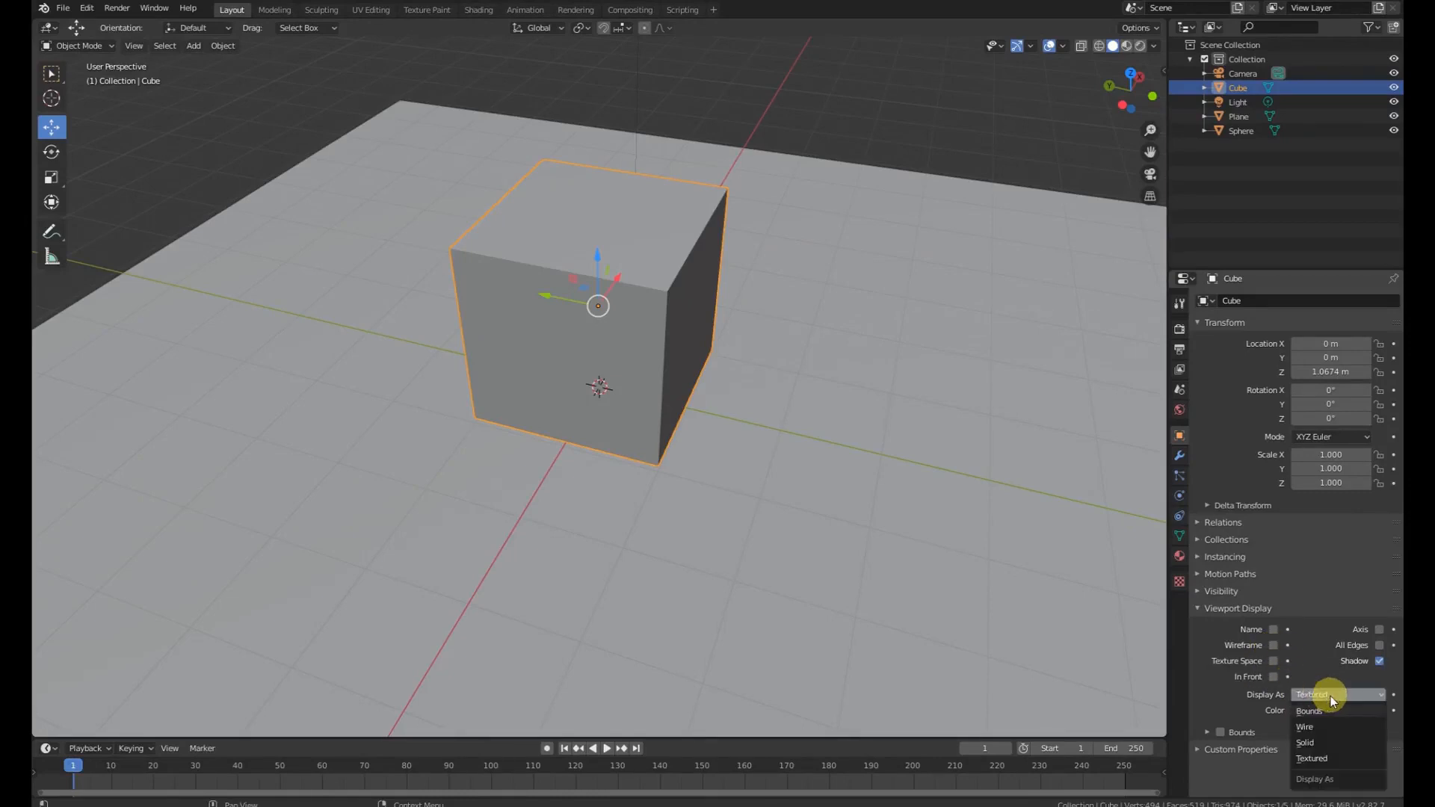
{"action": "left_click", "coordinate": [1323, 728]}
{"action": "middle_click_drag", "start_coordinate": [1078, 554], "coordinate": [628, 165]}
{"action": "middle_click_drag", "start_coordinate": [766, 241], "coordinate": [775, 266]}
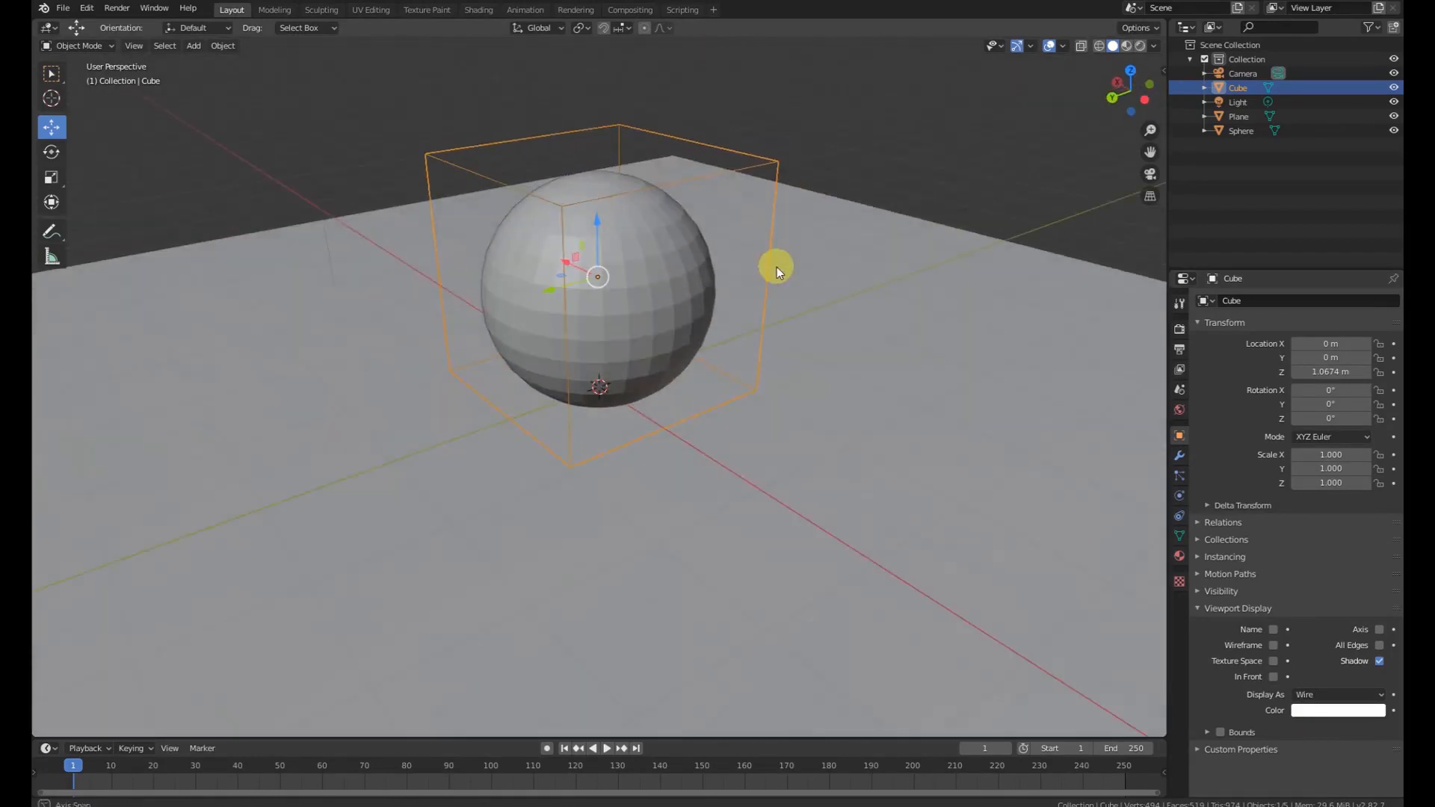
Select the sphere inside the wire cube and add a Mesh Deform modifier to it.
{"action": "left_click", "coordinate": [666, 289]}
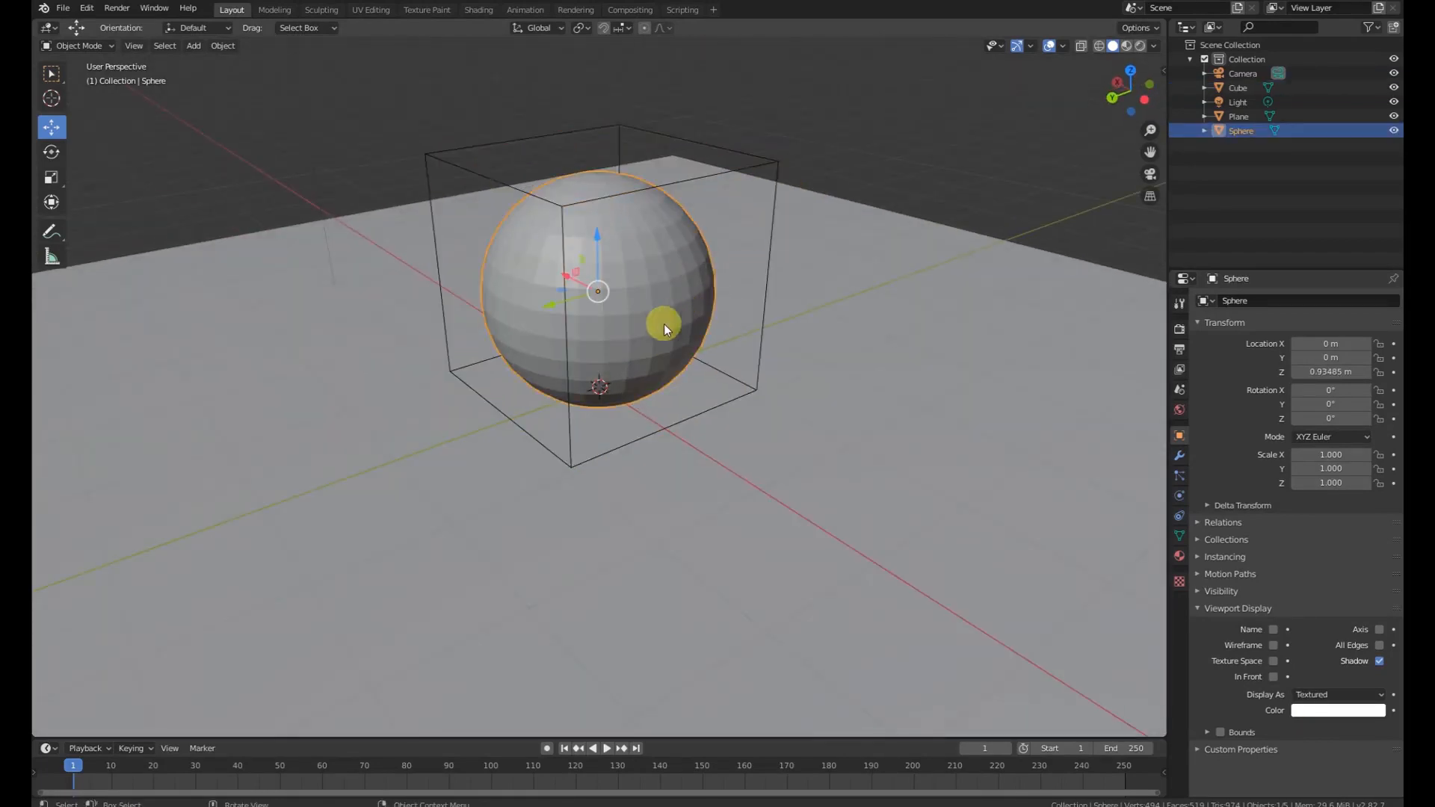
{"action": "left_click", "coordinate": [1179, 457]}
{"action": "left_click", "coordinate": [1289, 301]}
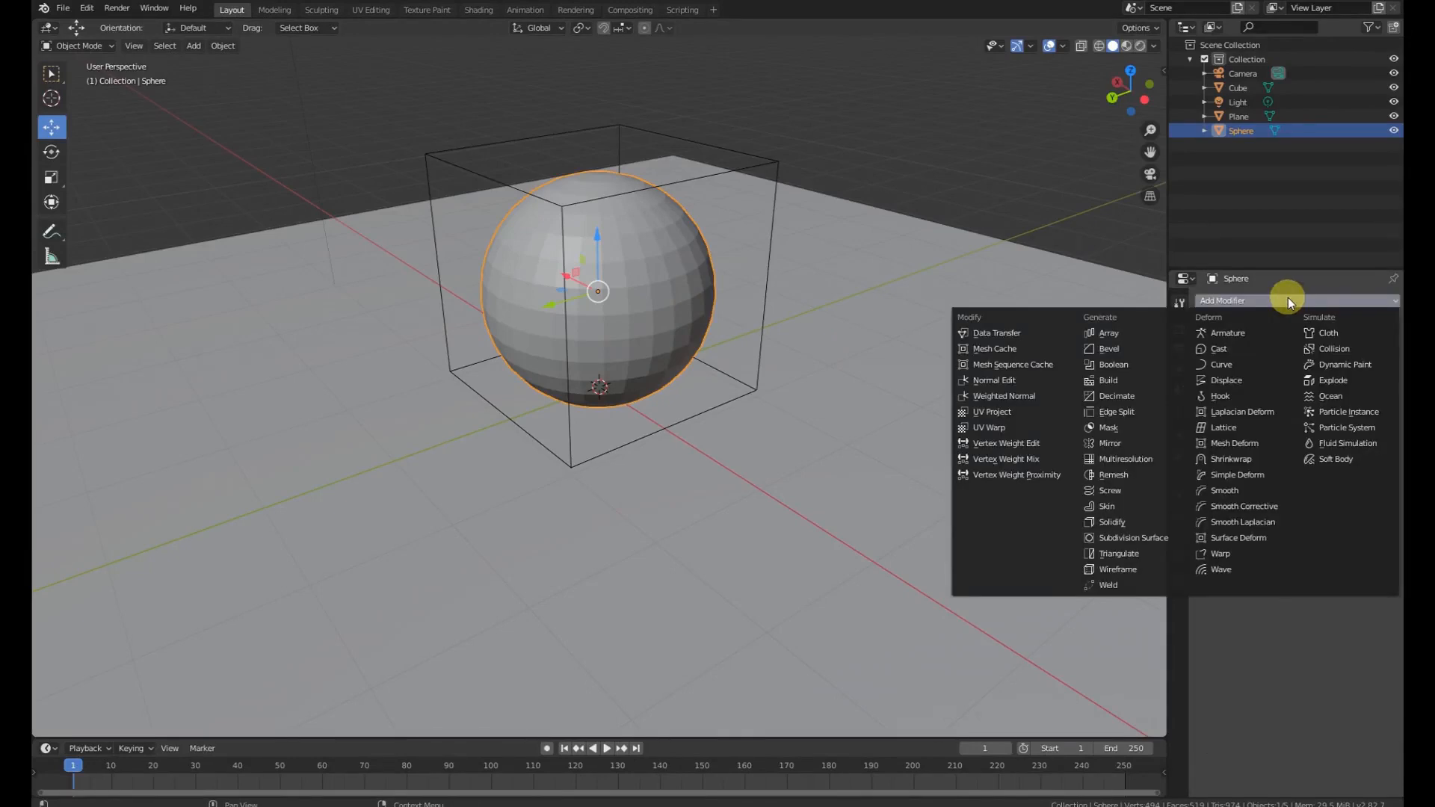
{"action": "left_click", "coordinate": [1235, 443]}
{"action": "middle_click_drag", "start_coordinate": [742, 284], "coordinate": [753, 244]}
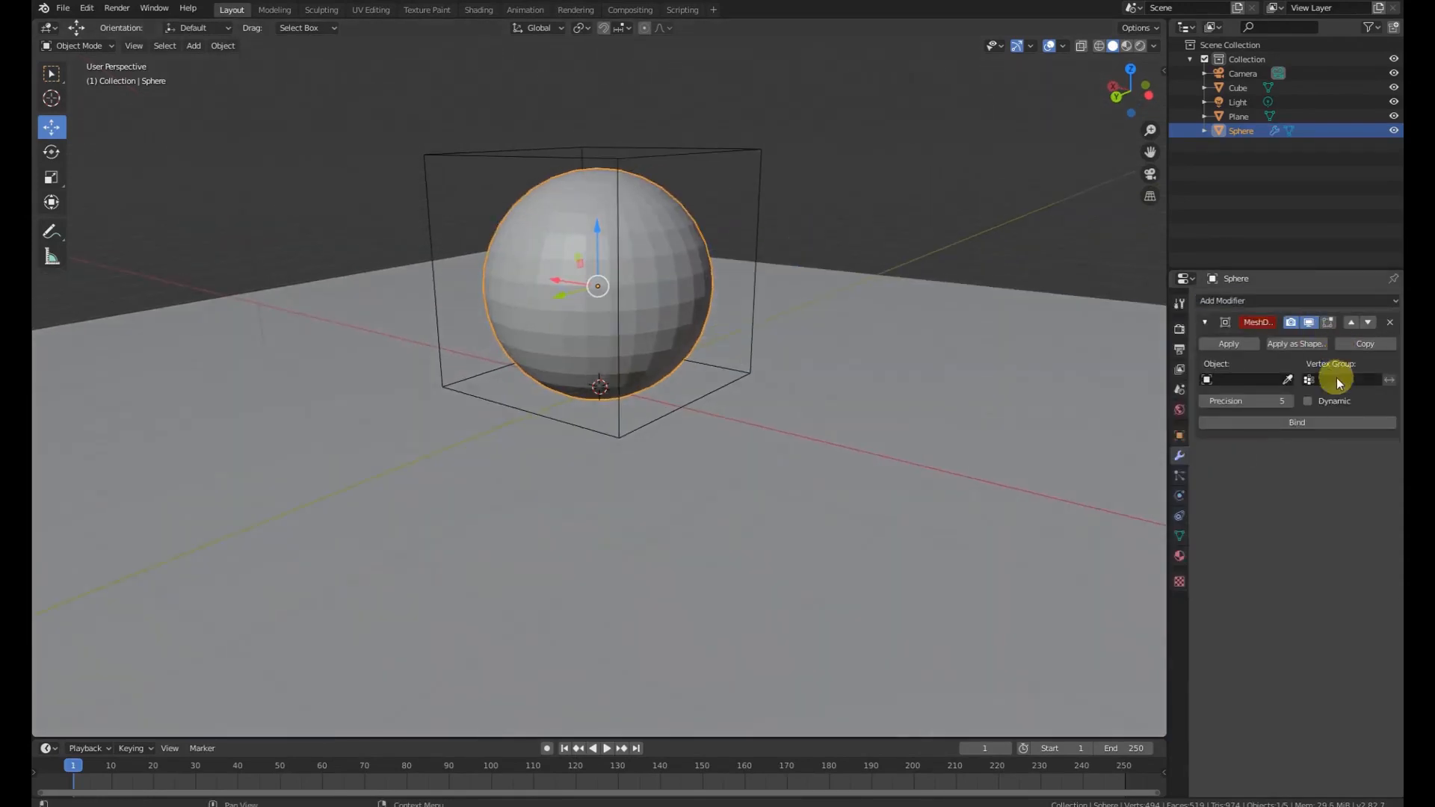
Assign the wire cube as the Mesh Deform modifier's object and bind the sphere to it.
{"action": "left_click", "coordinate": [1288, 380]}
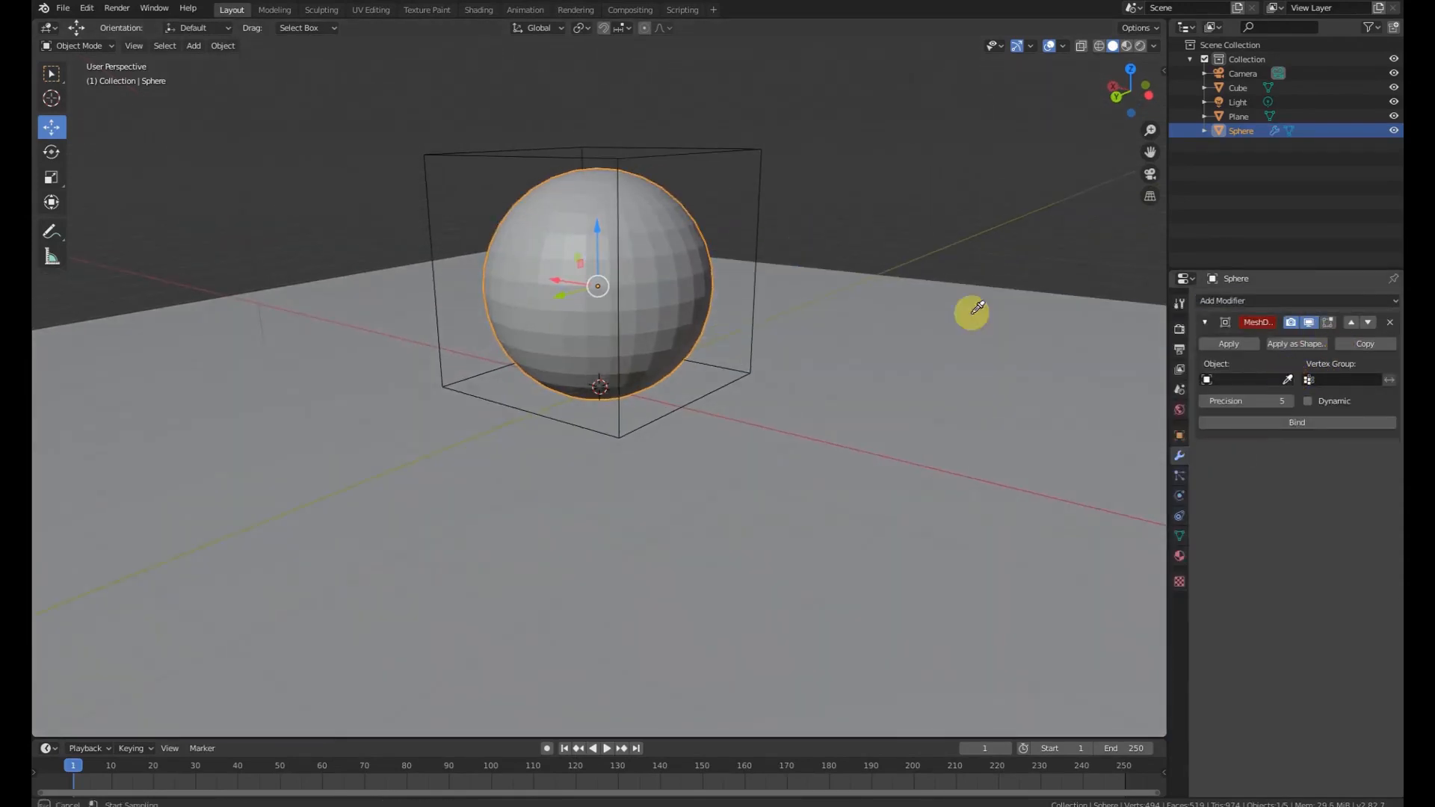
{"action": "left_click", "coordinate": [757, 146]}
{"action": "middle_click_drag", "start_coordinate": [755, 175], "coordinate": [787, 209]}
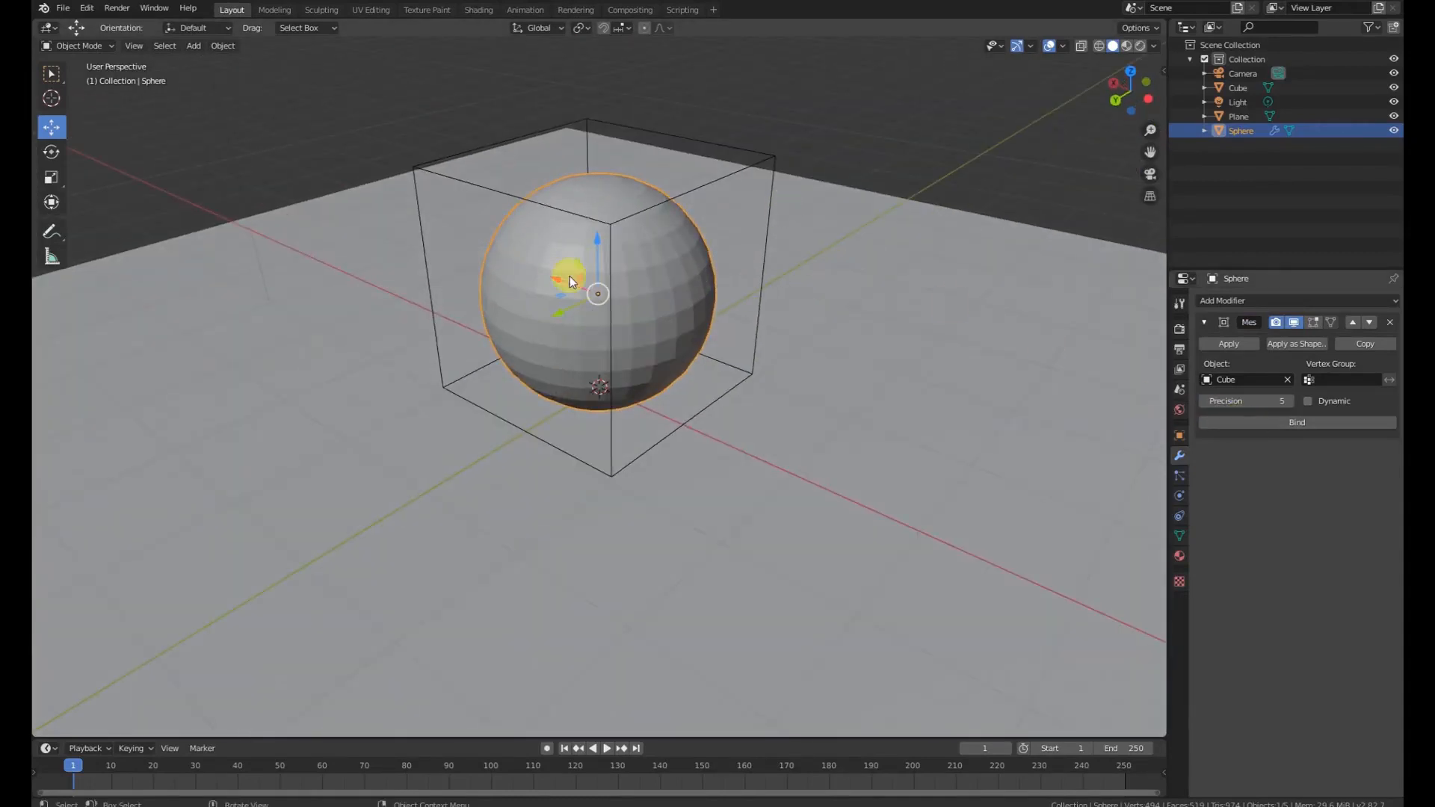
{"action": "left_click", "coordinate": [1263, 423]}
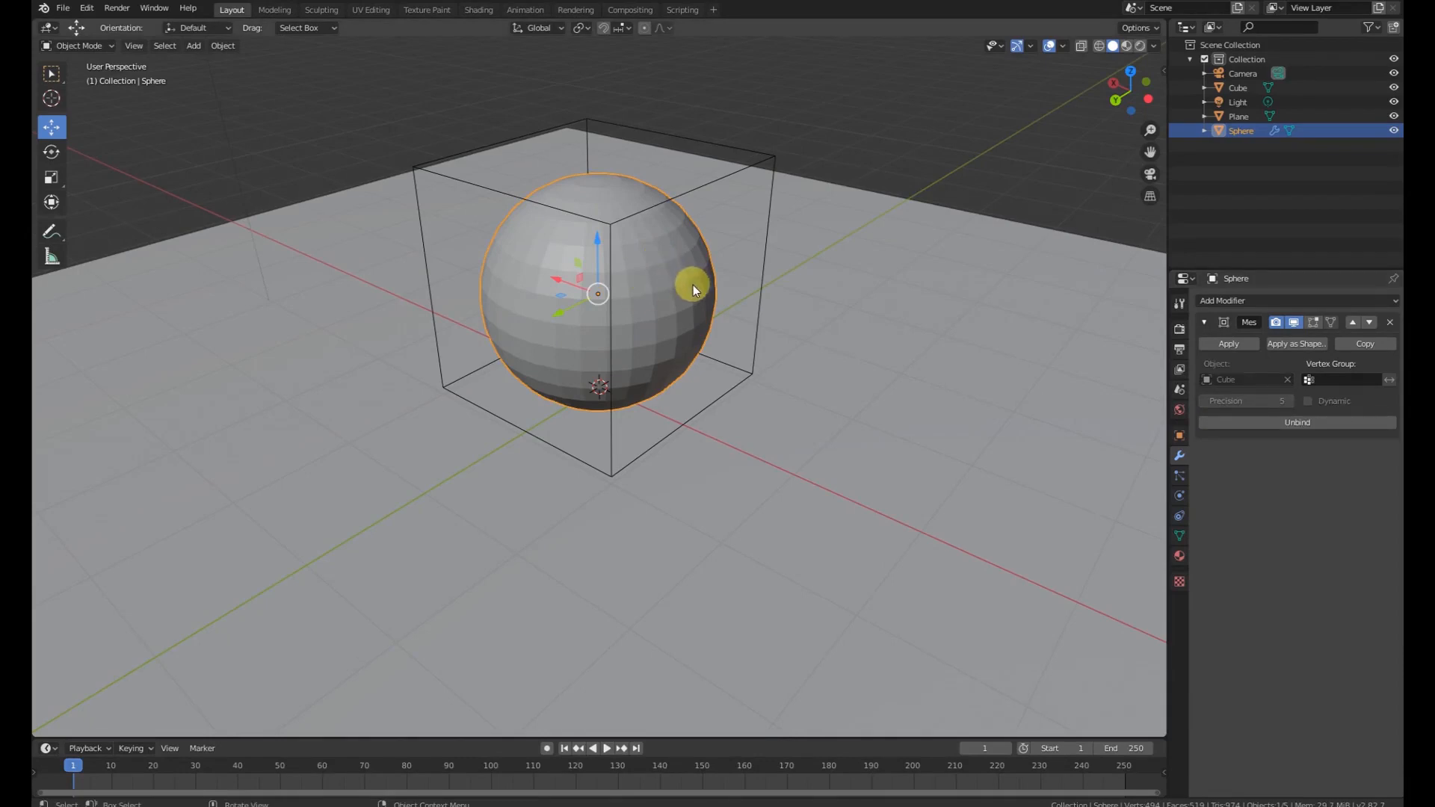
Open the cube in Edit Mode and move its upper -X, -Y corner inward to deform the sphere.
{"action": "left_click", "coordinate": [762, 161]}
{"action": "middle_click_drag", "start_coordinate": [721, 184], "coordinate": [683, 142]}
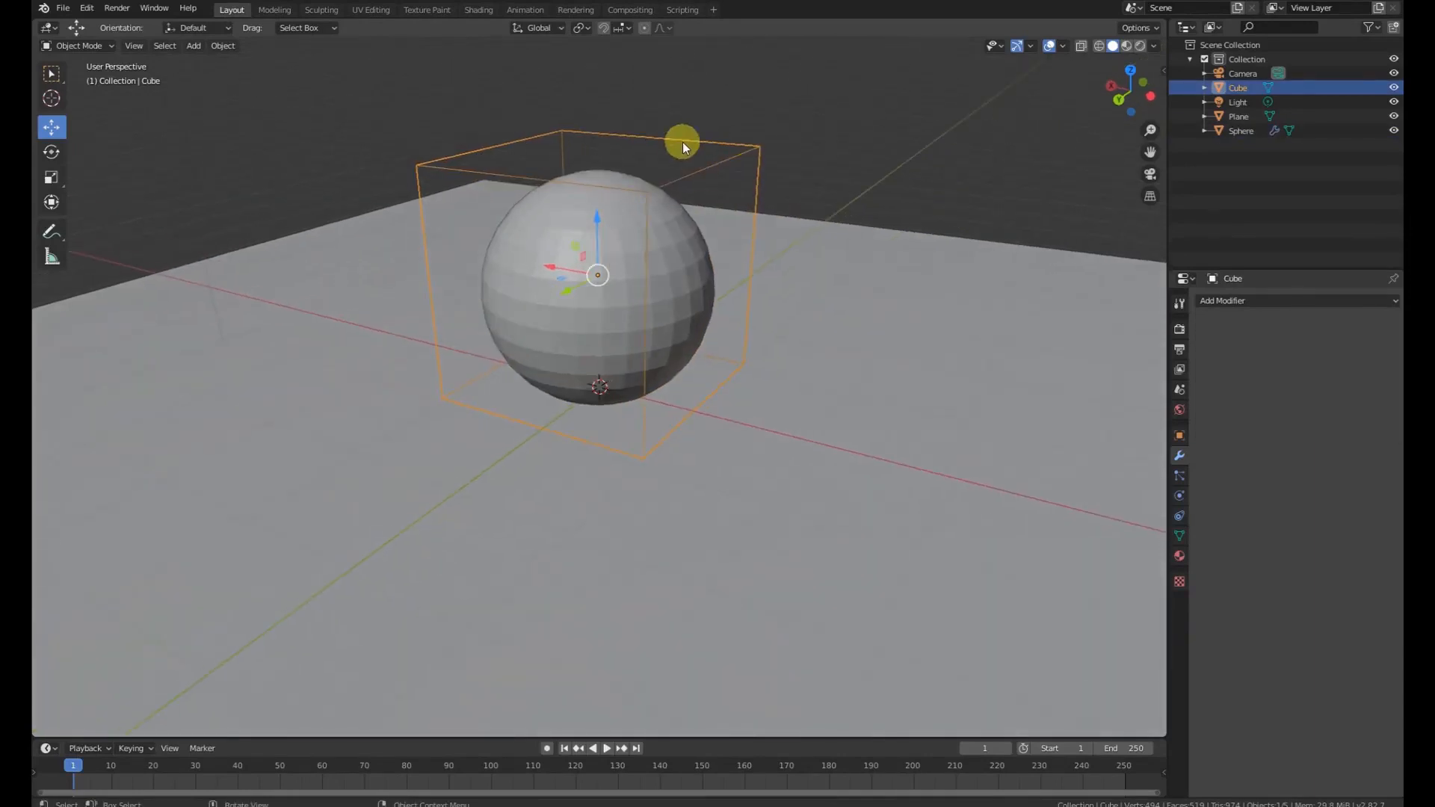
{"action": "left_click", "coordinate": [73, 47]}
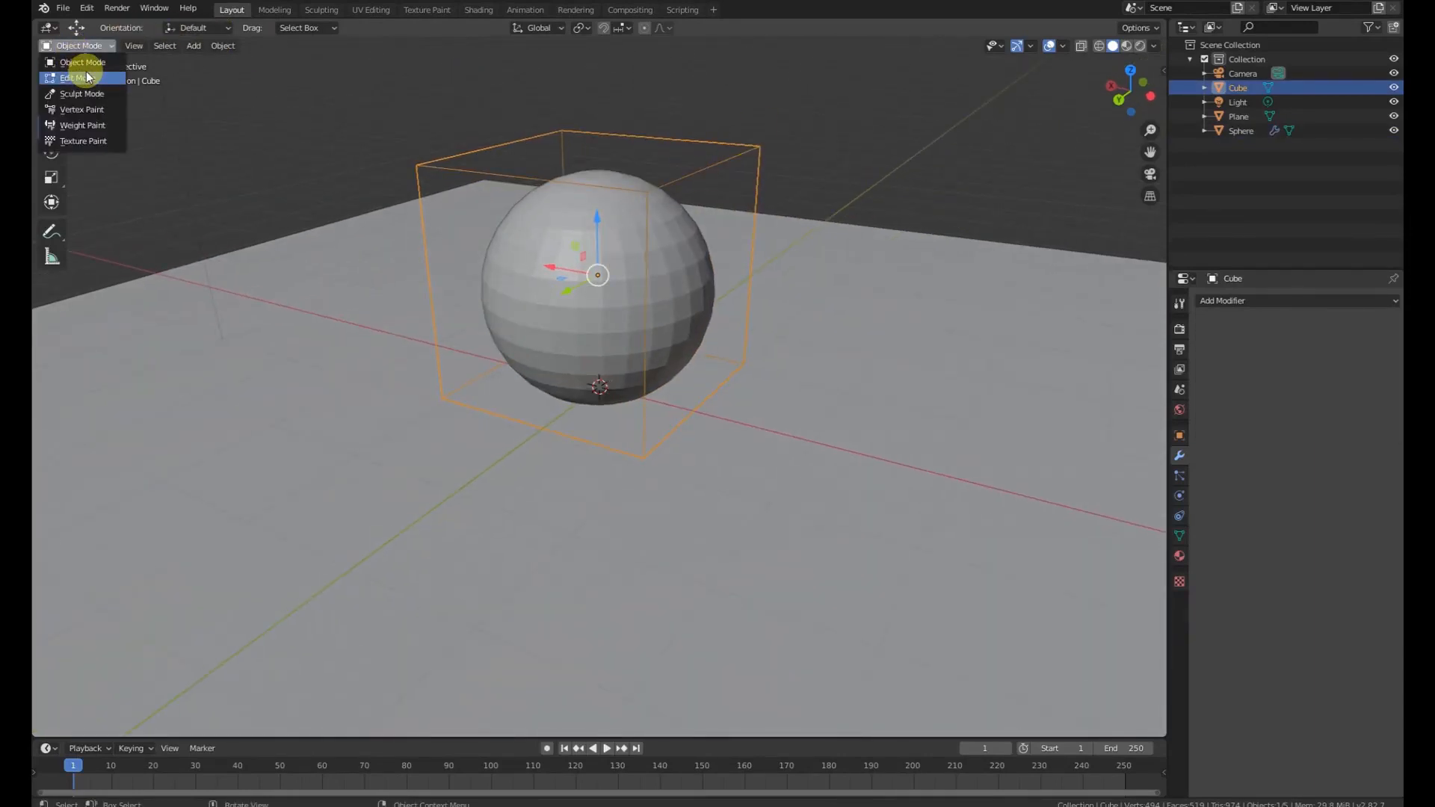
{"action": "left_click", "coordinate": [87, 75]}
{"action": "left_click", "coordinate": [753, 139]}
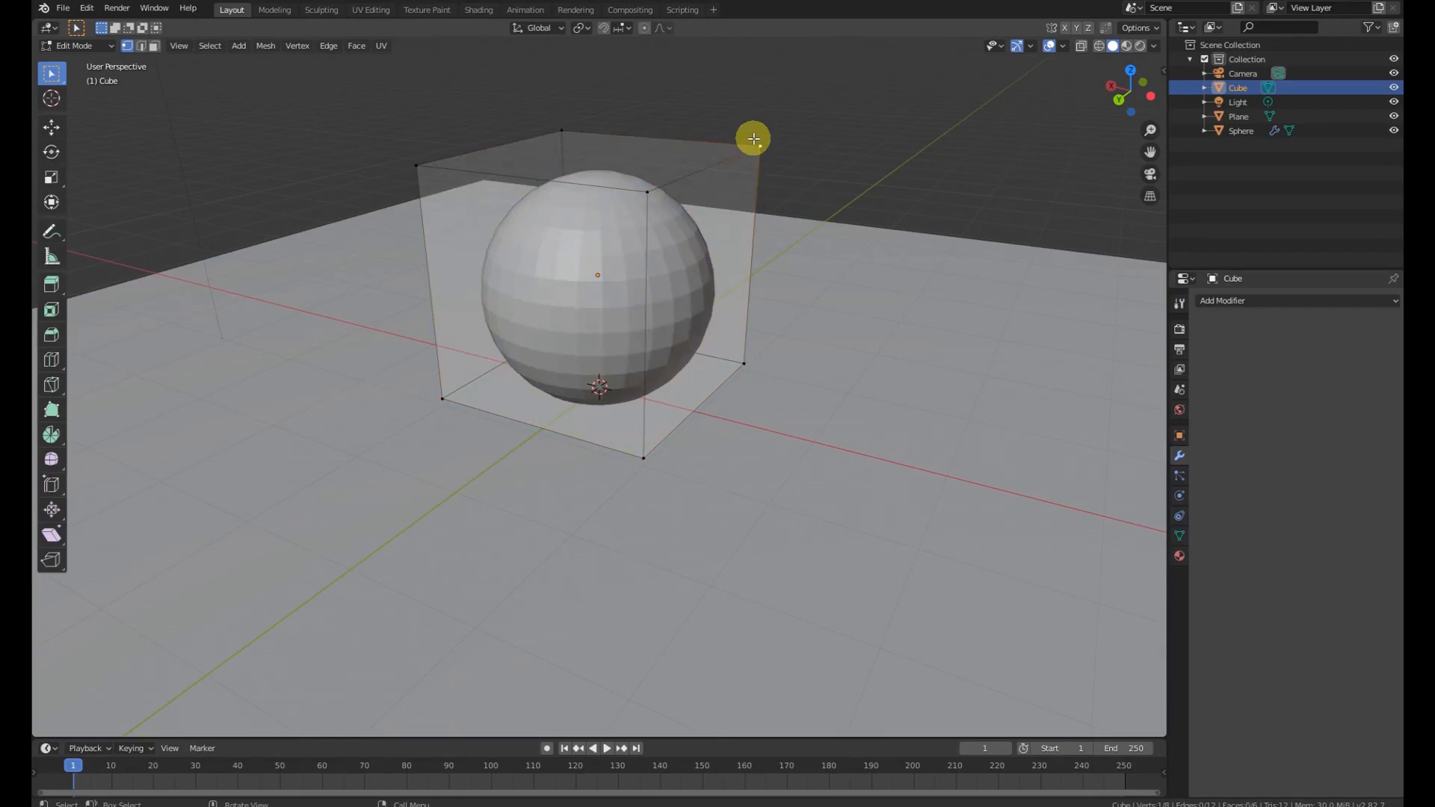
{"action": "key", "text": "g"}
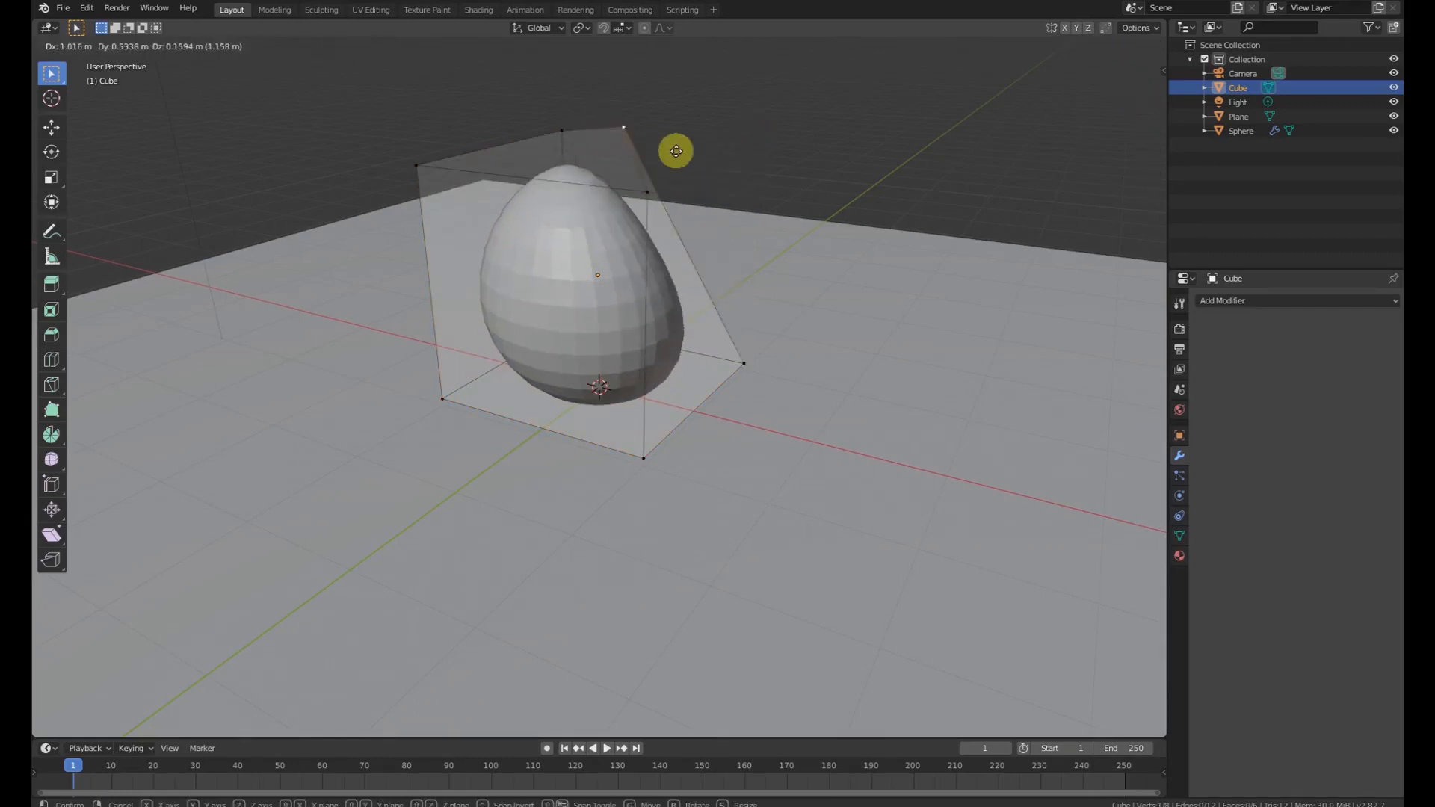
{"action": "left_click", "coordinate": [689, 199]}
Move the cube's upper -X, +Y corner down and inward to deform the sphere further.
{"action": "middle_click_drag", "start_coordinate": [727, 199], "coordinate": [572, 210]}
{"action": "middle_click_drag", "start_coordinate": [759, 224], "coordinate": [817, 221]}
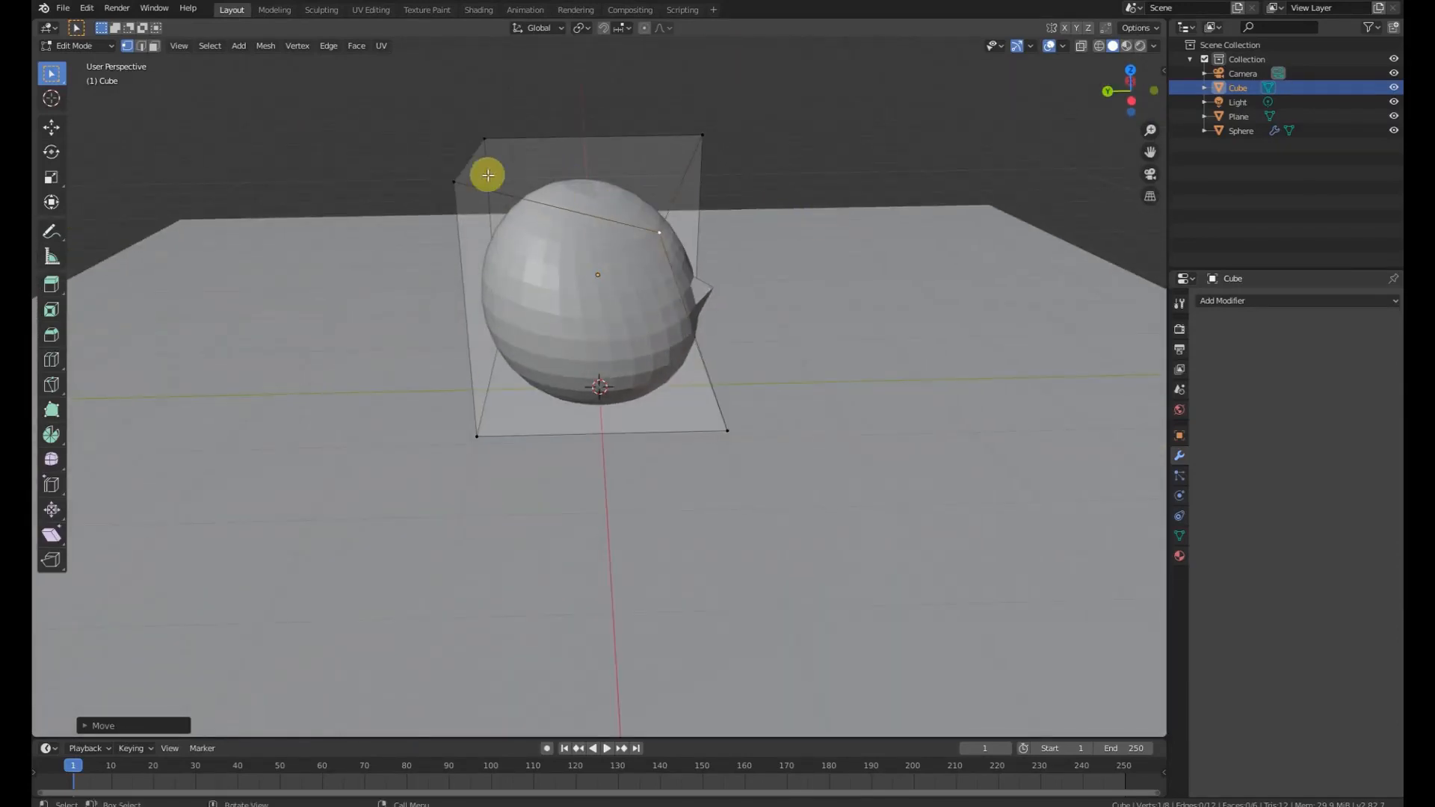
{"action": "middle_click_drag", "start_coordinate": [595, 160], "coordinate": [627, 152]}
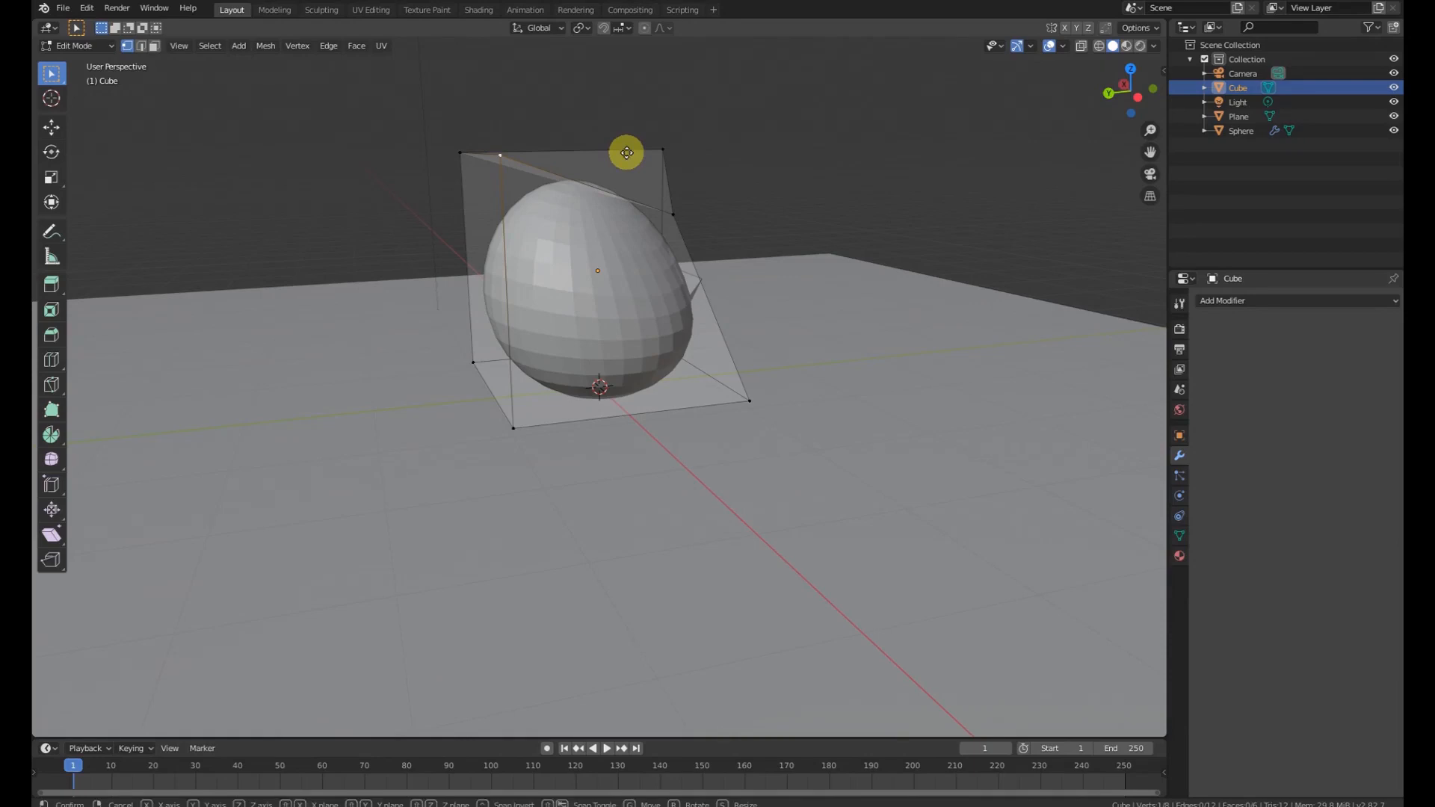
{"action": "key", "text": "g"}
{"action": "left_click", "coordinate": [651, 285]}
{"action": "middle_click_drag", "start_coordinate": [651, 285], "coordinate": [633, 359]}
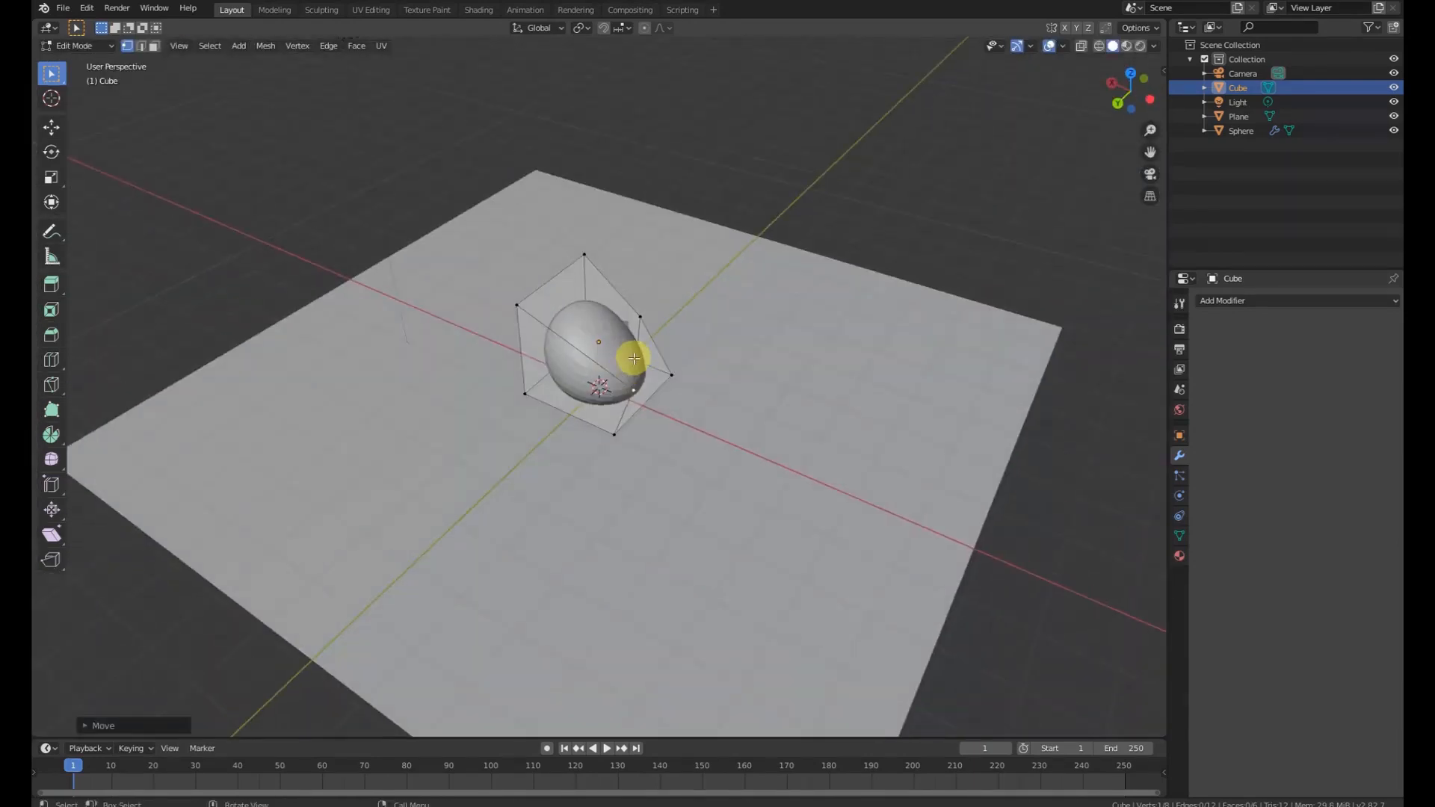
Return to Object Mode, delete the cube and remove the Mesh Deform modifier from the sphere.
{"action": "key", "text": "Tab"}
{"action": "key", "text": "Delete"}
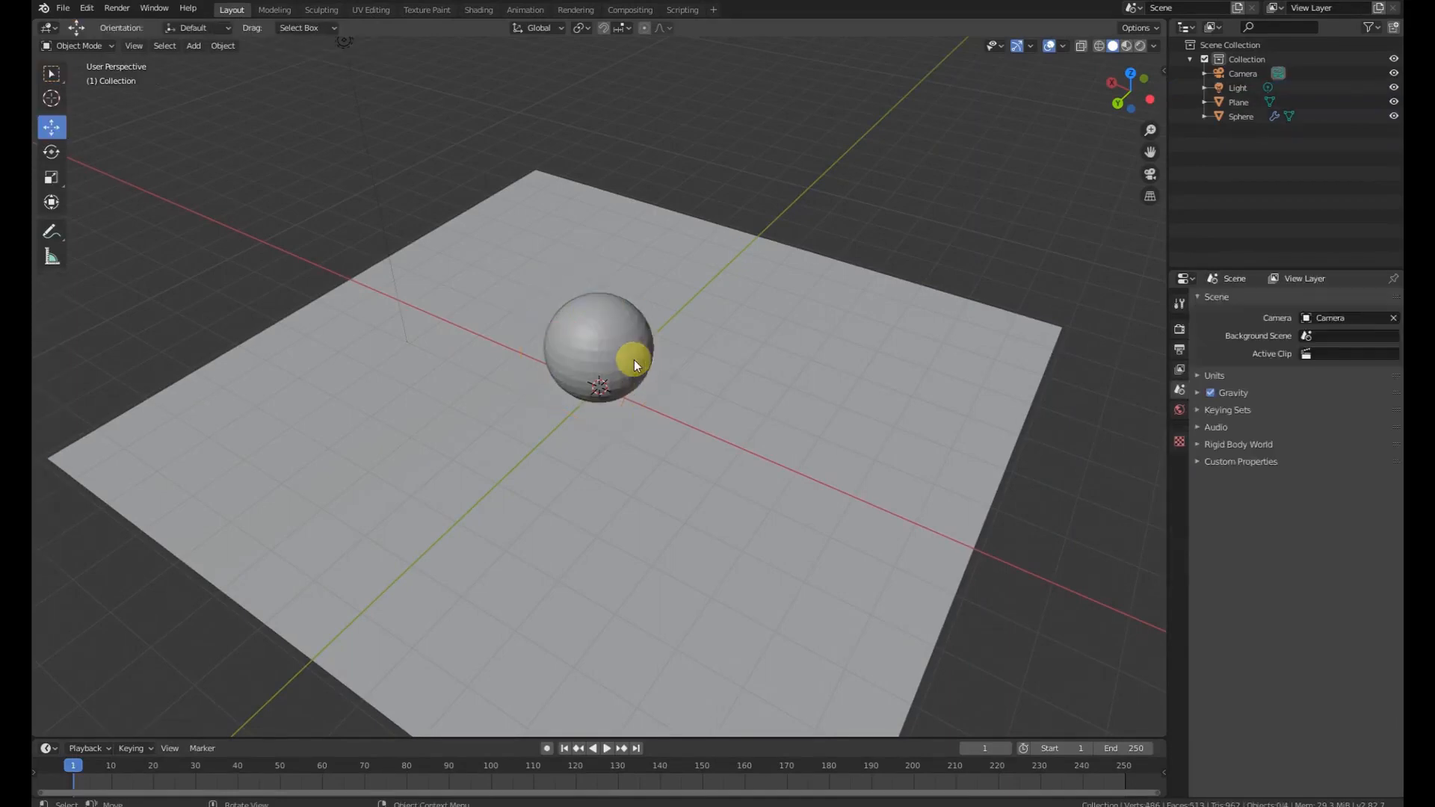
{"action": "left_click", "coordinate": [628, 352]}
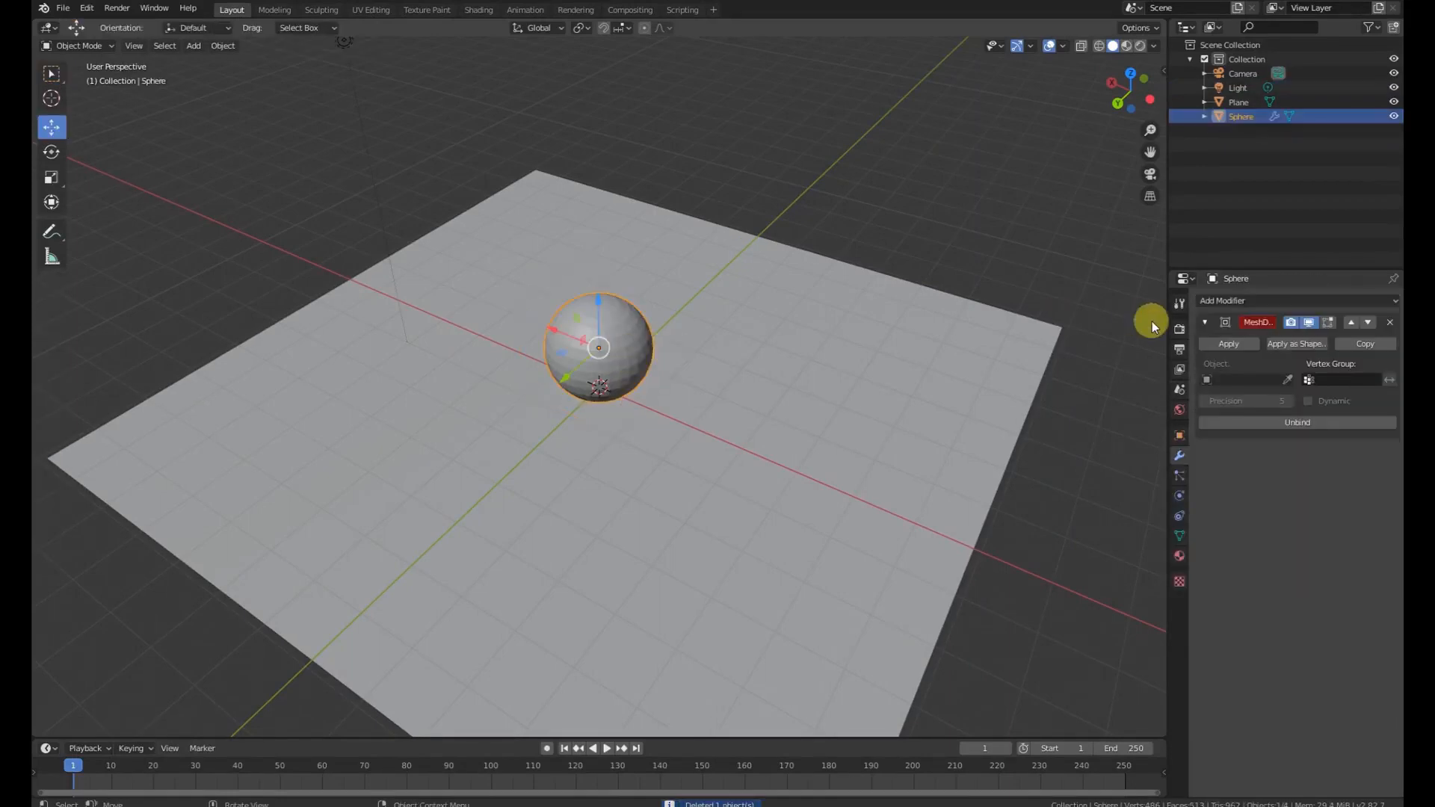
{"action": "left_click", "coordinate": [1390, 322]}
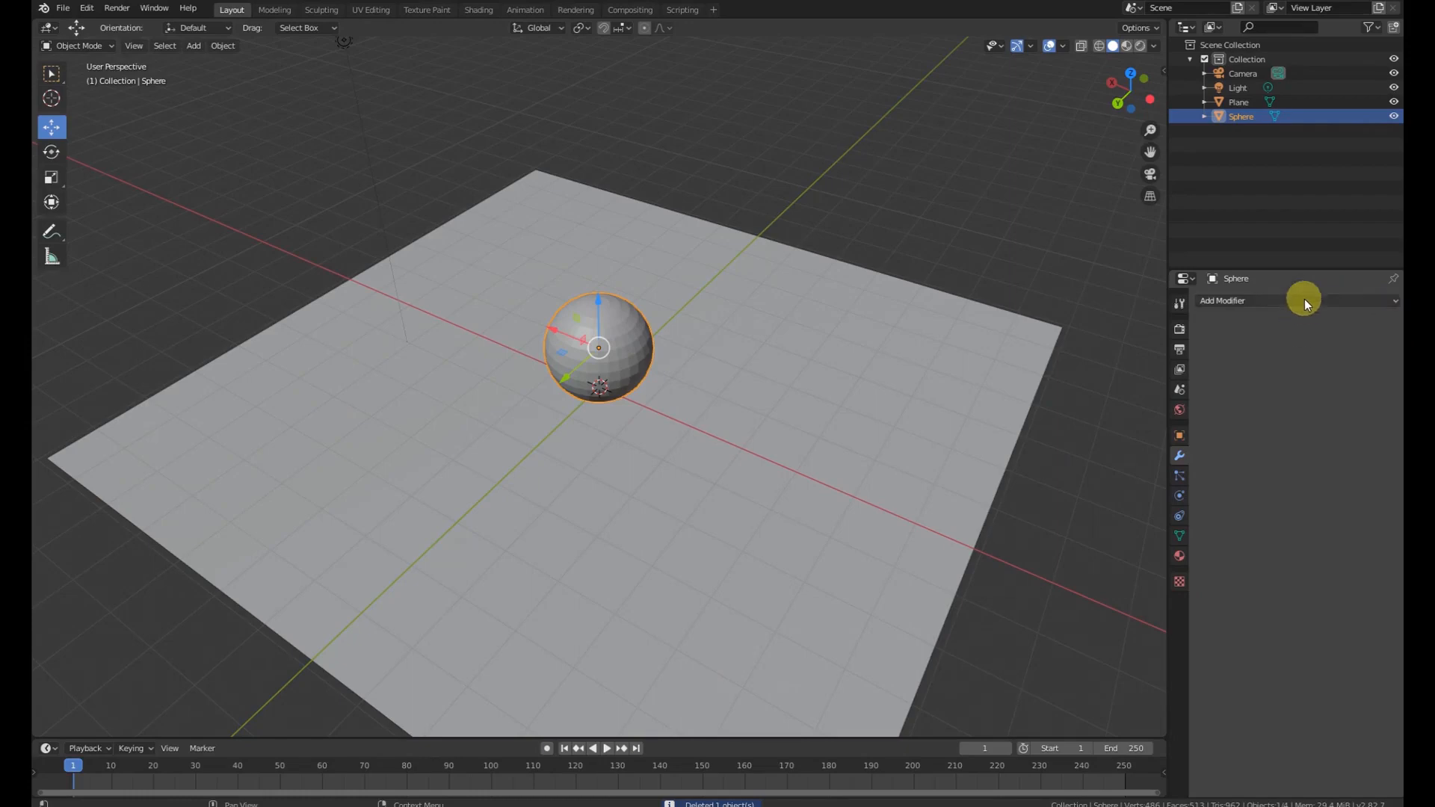
Nudge the sphere slightly along the Z axis.
{"action": "left_click", "coordinate": [1303, 299]}
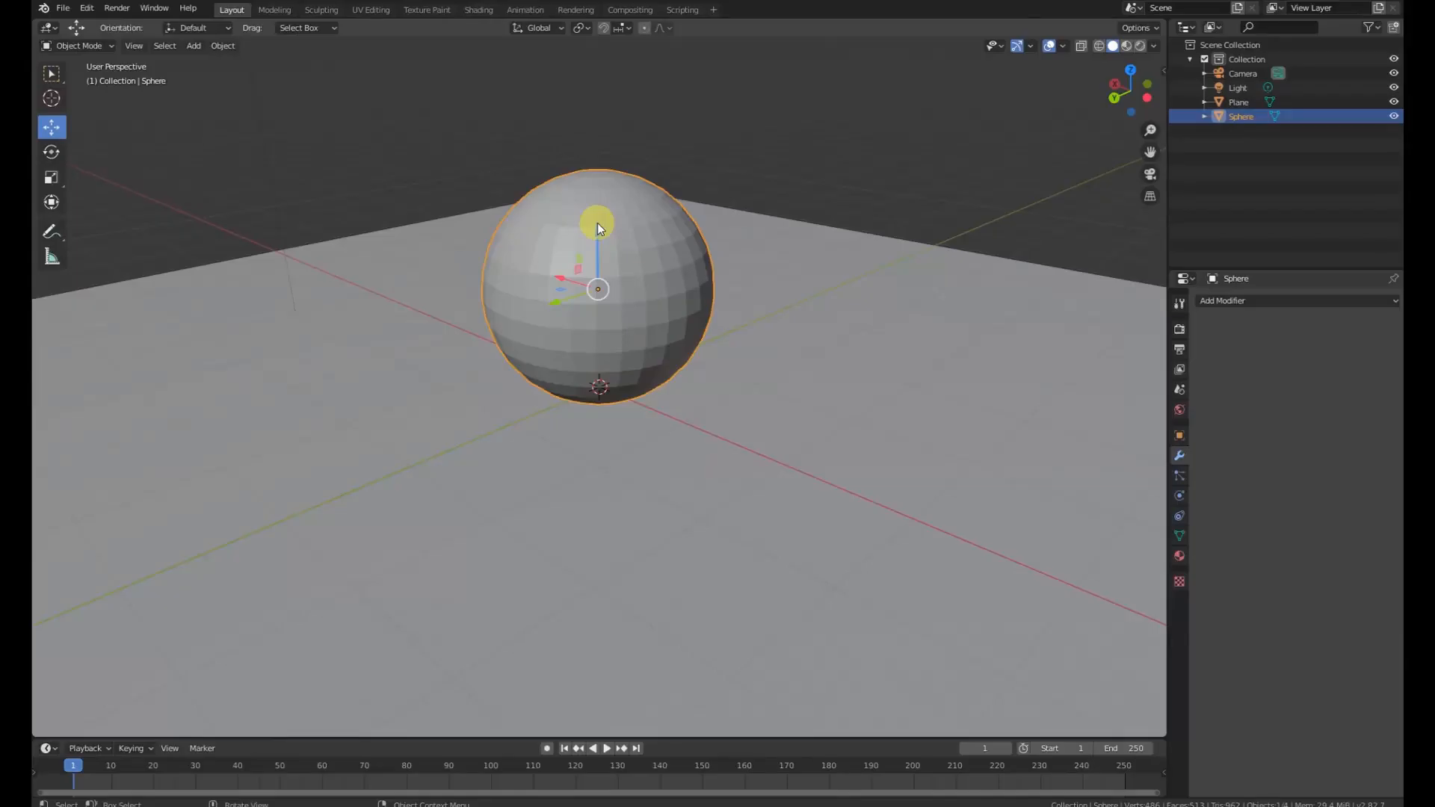
{"action": "left_click", "coordinate": [598, 222]}
{"action": "scroll", "coordinate": [683, 248], "scroll_direction": "down", "scroll_amount": 4}
{"action": "middle_click_drag", "start_coordinate": [683, 248], "coordinate": [702, 272]}
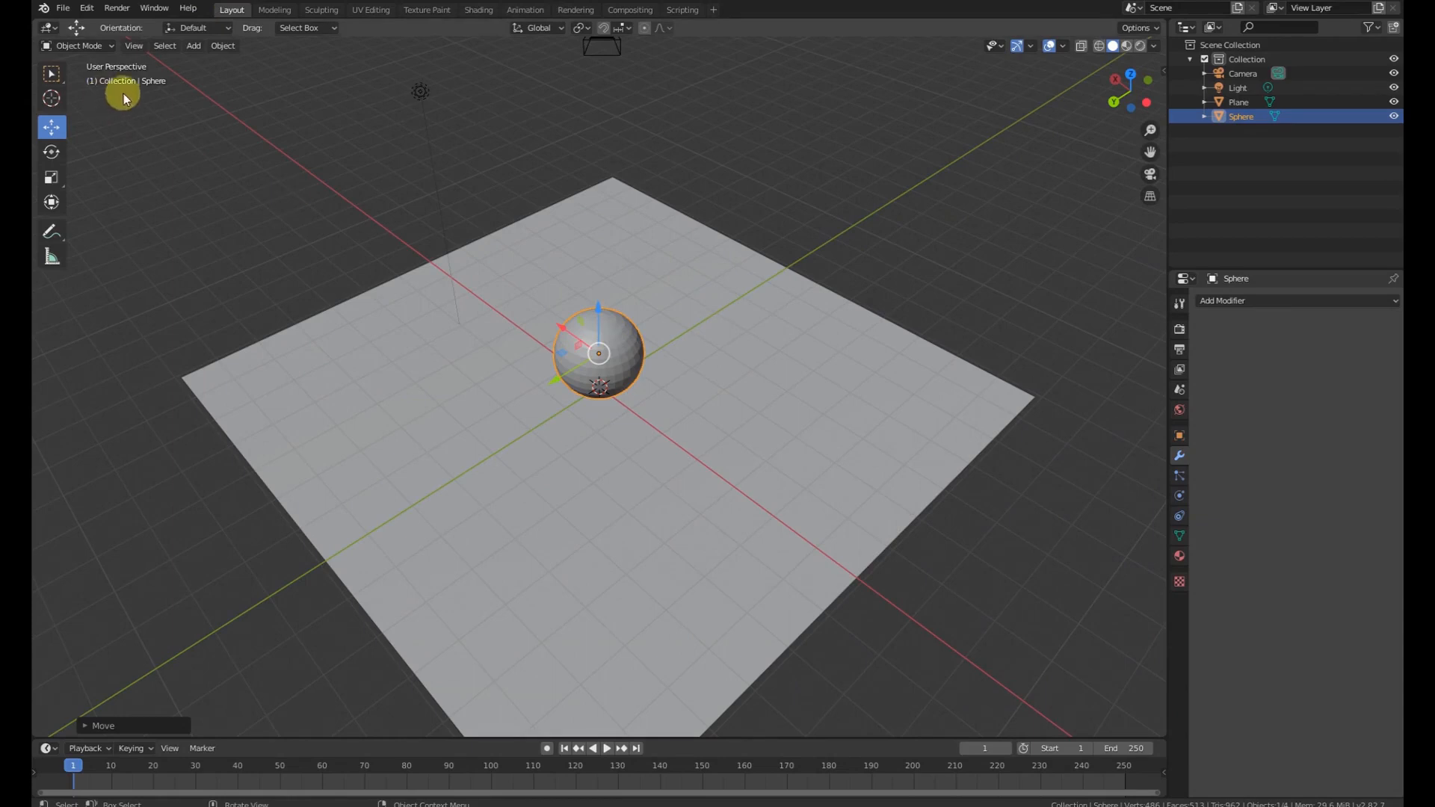
{"action": "scroll", "coordinate": [636, 391], "scroll_direction": "up", "scroll_amount": 4}
{"action": "middle_click_drag", "start_coordinate": [618, 413], "coordinate": [675, 392]}
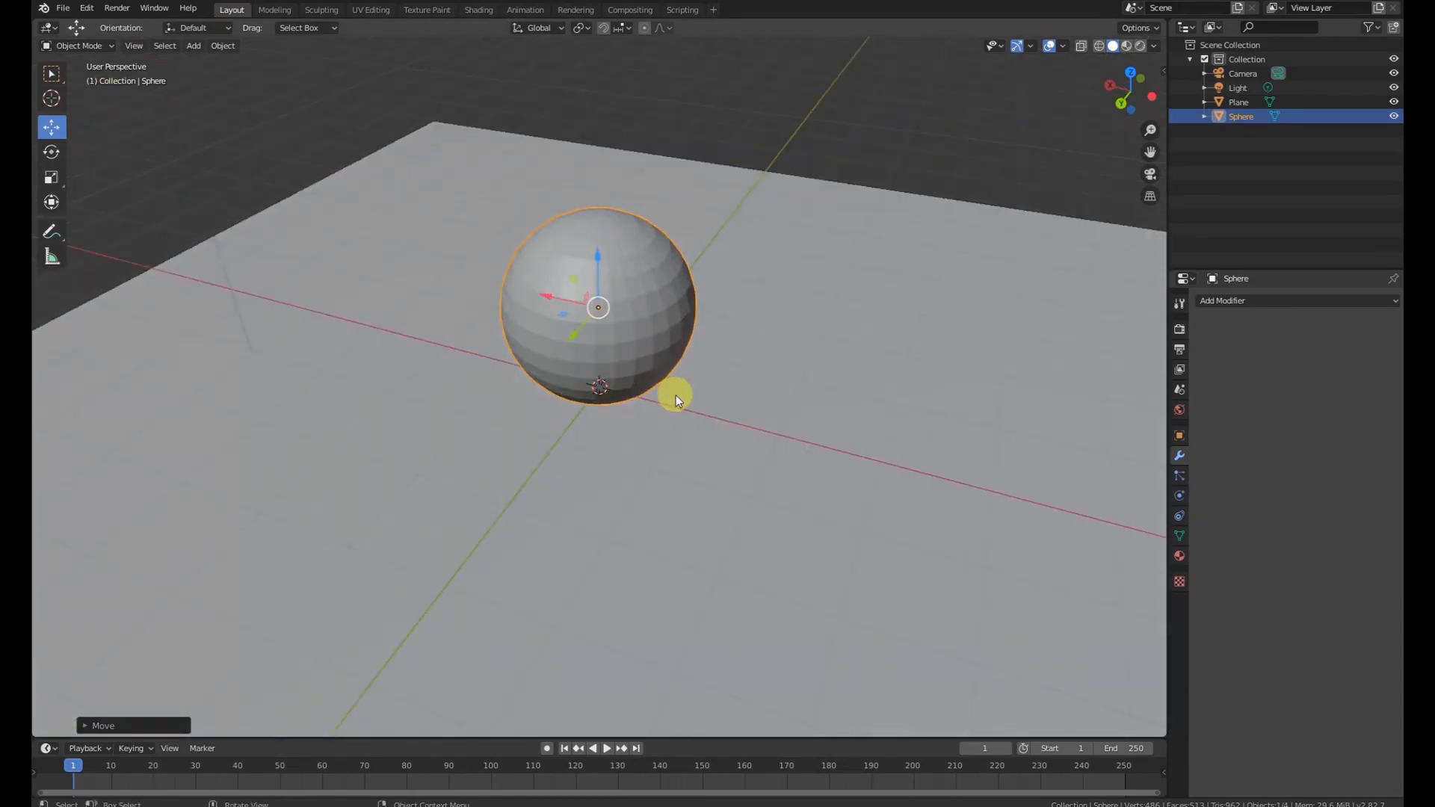
Add a cube, scale it down to a small fraction of its size and raise it to the middle of the sphere.
{"action": "key", "text": "shift+a"}
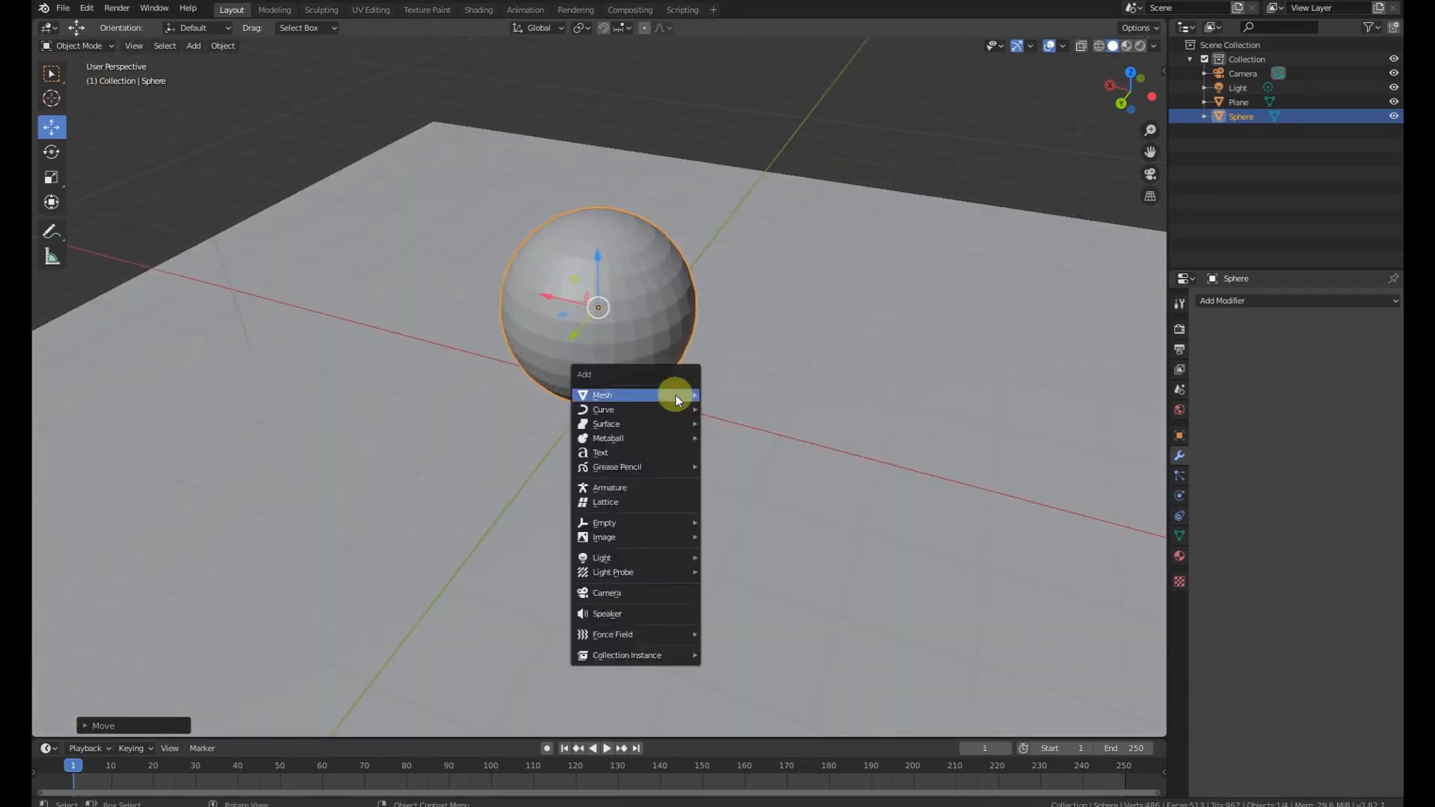
{"action": "mouse_move", "coordinate": [675, 395]}
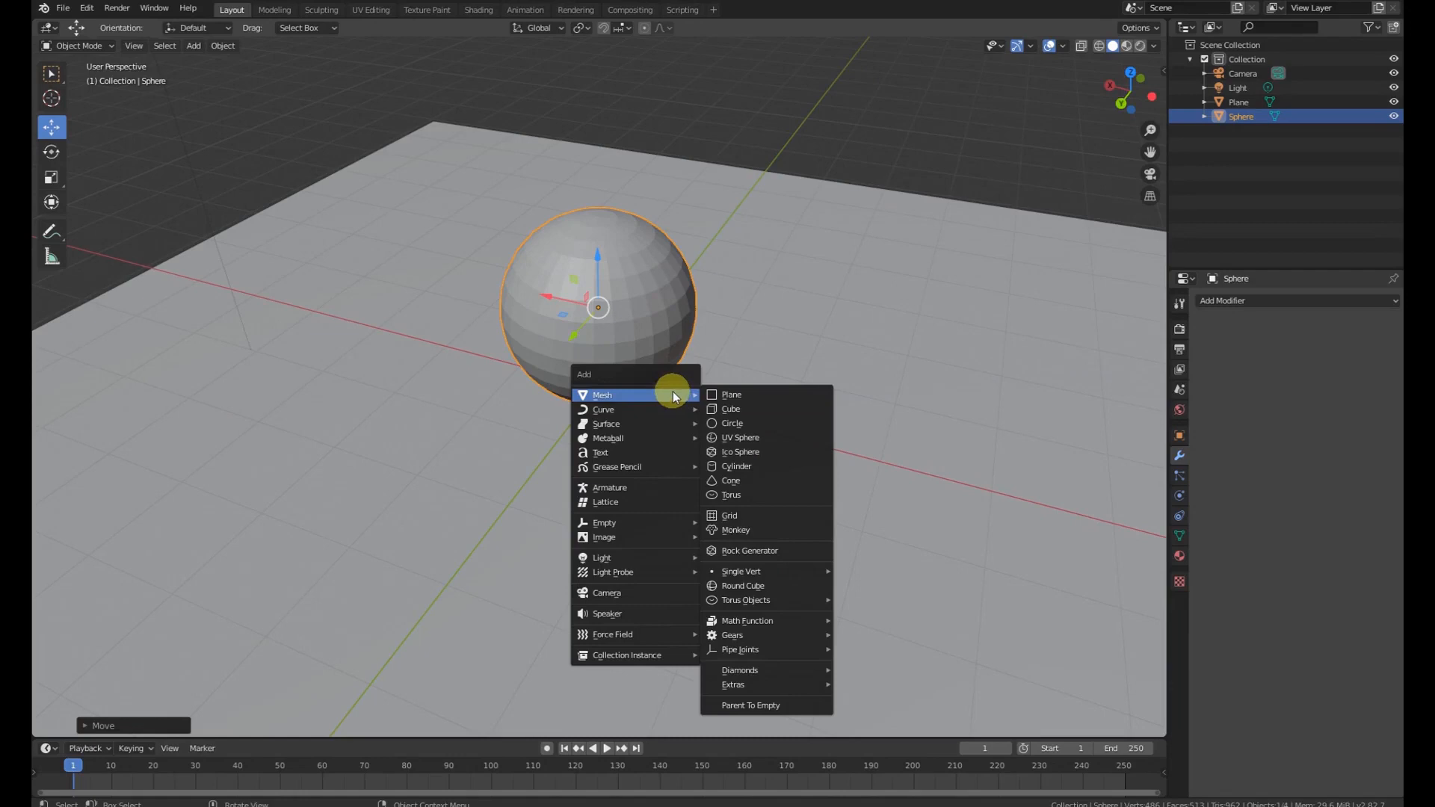
{"action": "left_click", "coordinate": [731, 409]}
{"action": "key", "text": "s"}
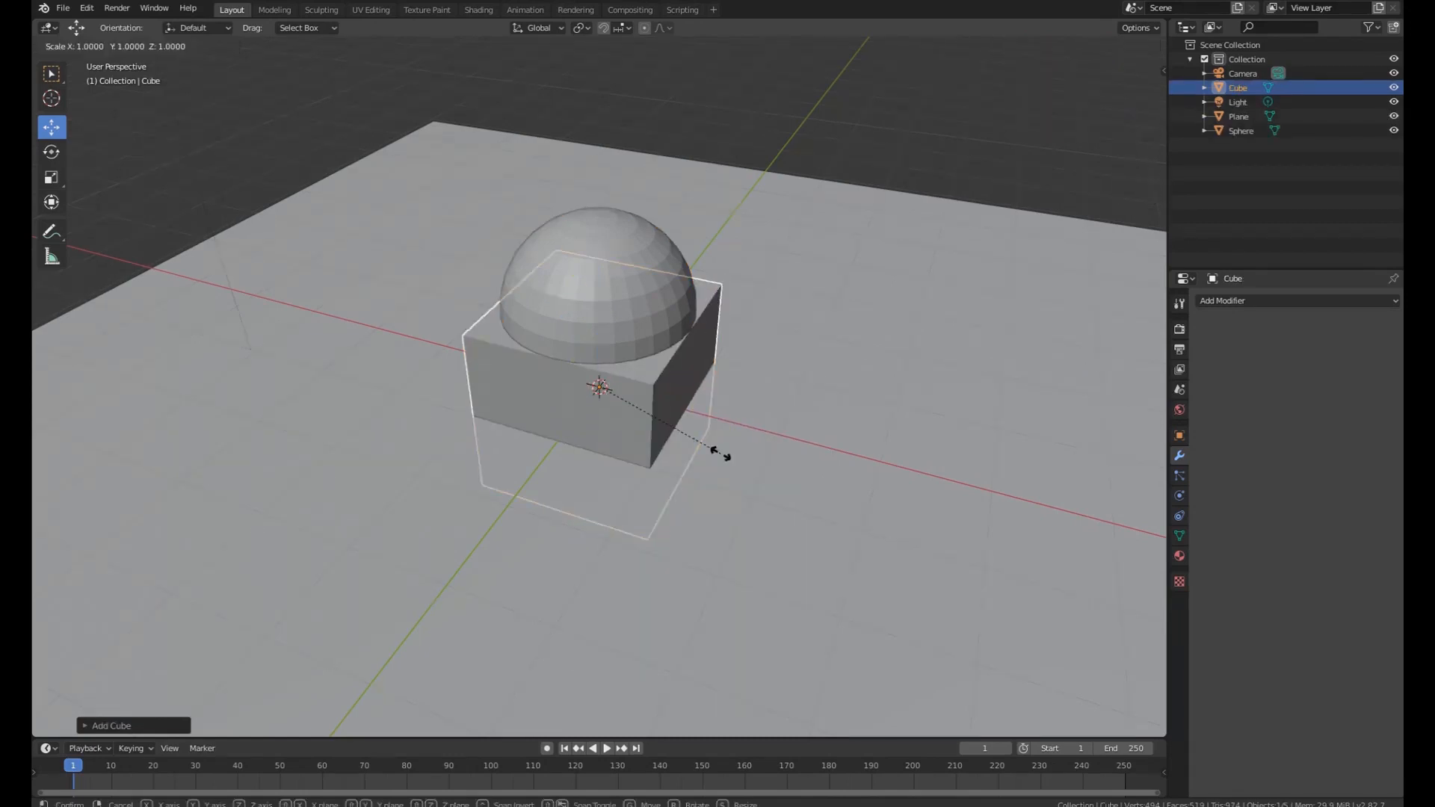
{"action": "left_click", "coordinate": [613, 403]}
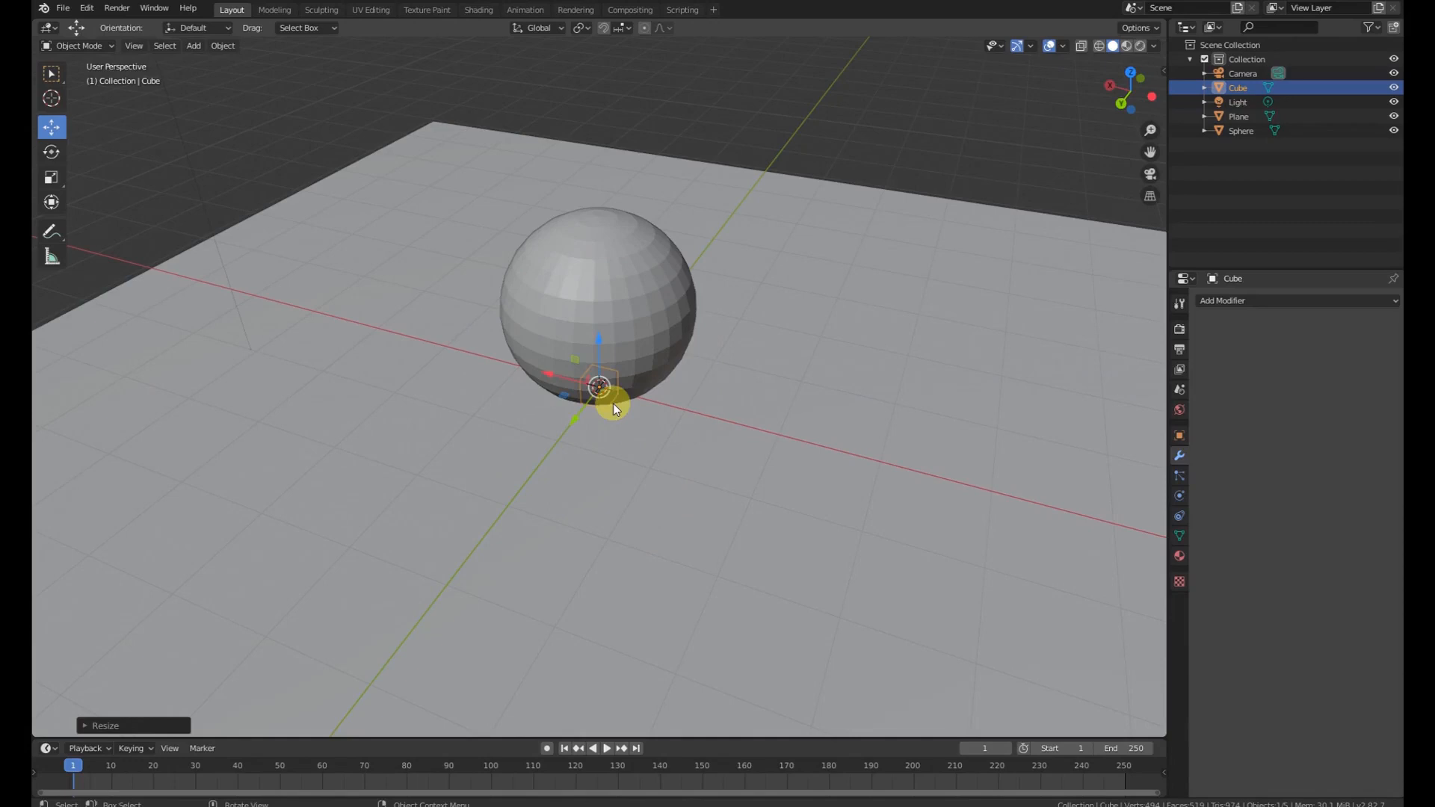
{"action": "left_click_drag", "start_coordinate": [599, 343], "coordinate": [600, 269]}
{"action": "middle_click_drag", "start_coordinate": [707, 400], "coordinate": [604, 384]}
{"action": "scroll", "coordinate": [638, 335], "scroll_direction": "up", "scroll_amount": 5}
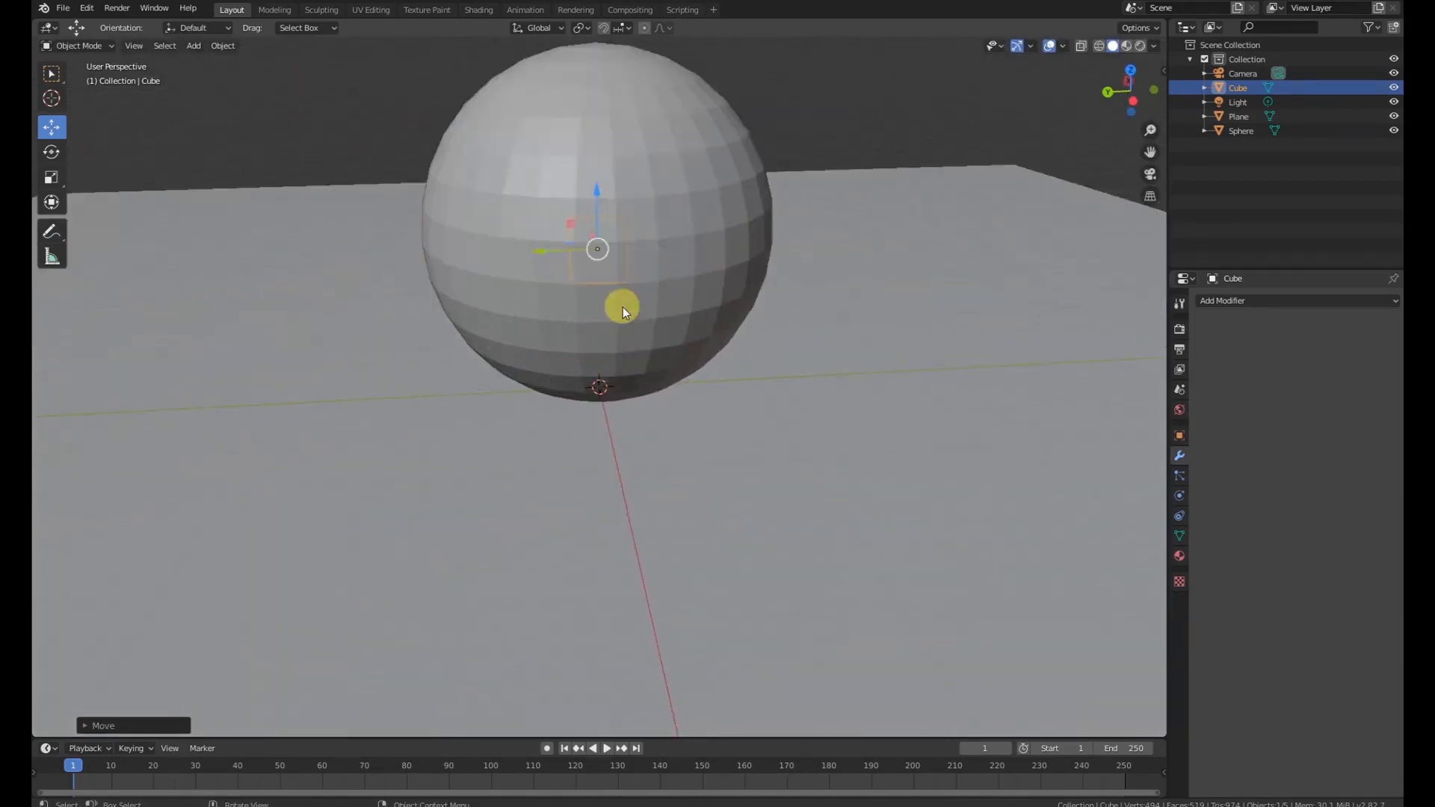
{"action": "scroll", "coordinate": [653, 316], "scroll_direction": "down", "scroll_amount": 5}
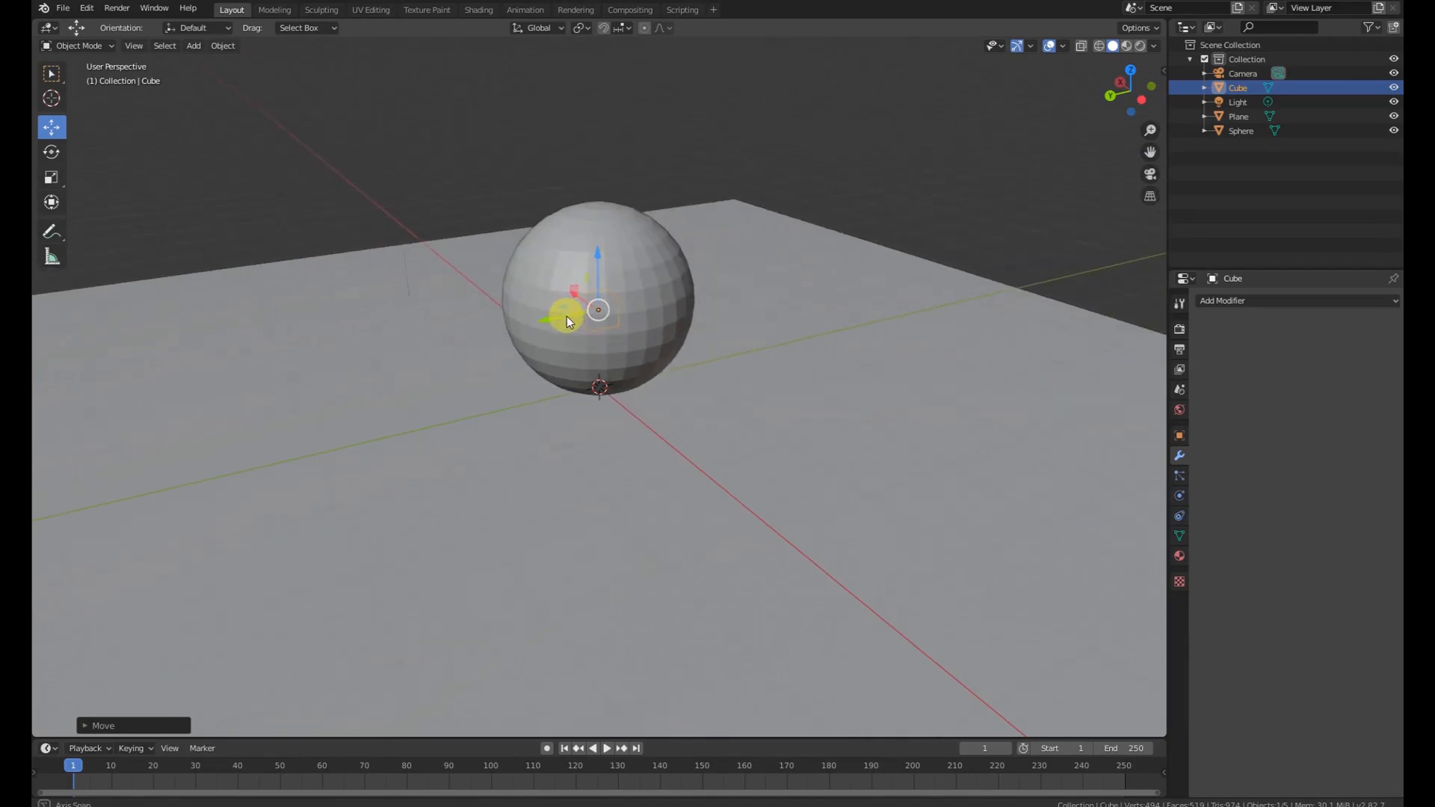
Add a Shrinkwrap modifier to the sphere.
{"action": "middle_click_drag", "start_coordinate": [567, 316], "coordinate": [566, 330]}
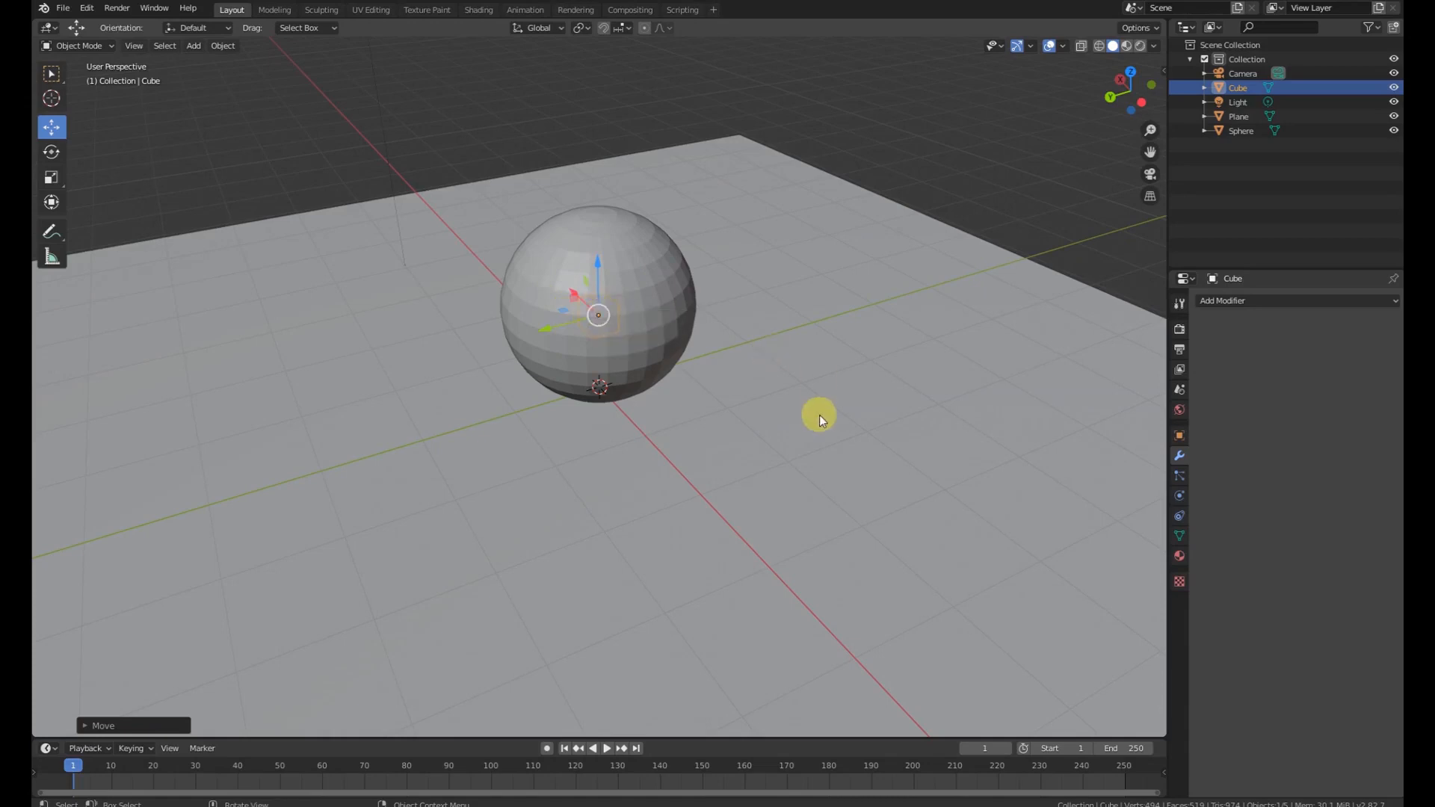
{"action": "scroll", "coordinate": [585, 352], "scroll_direction": "up", "scroll_amount": 6}
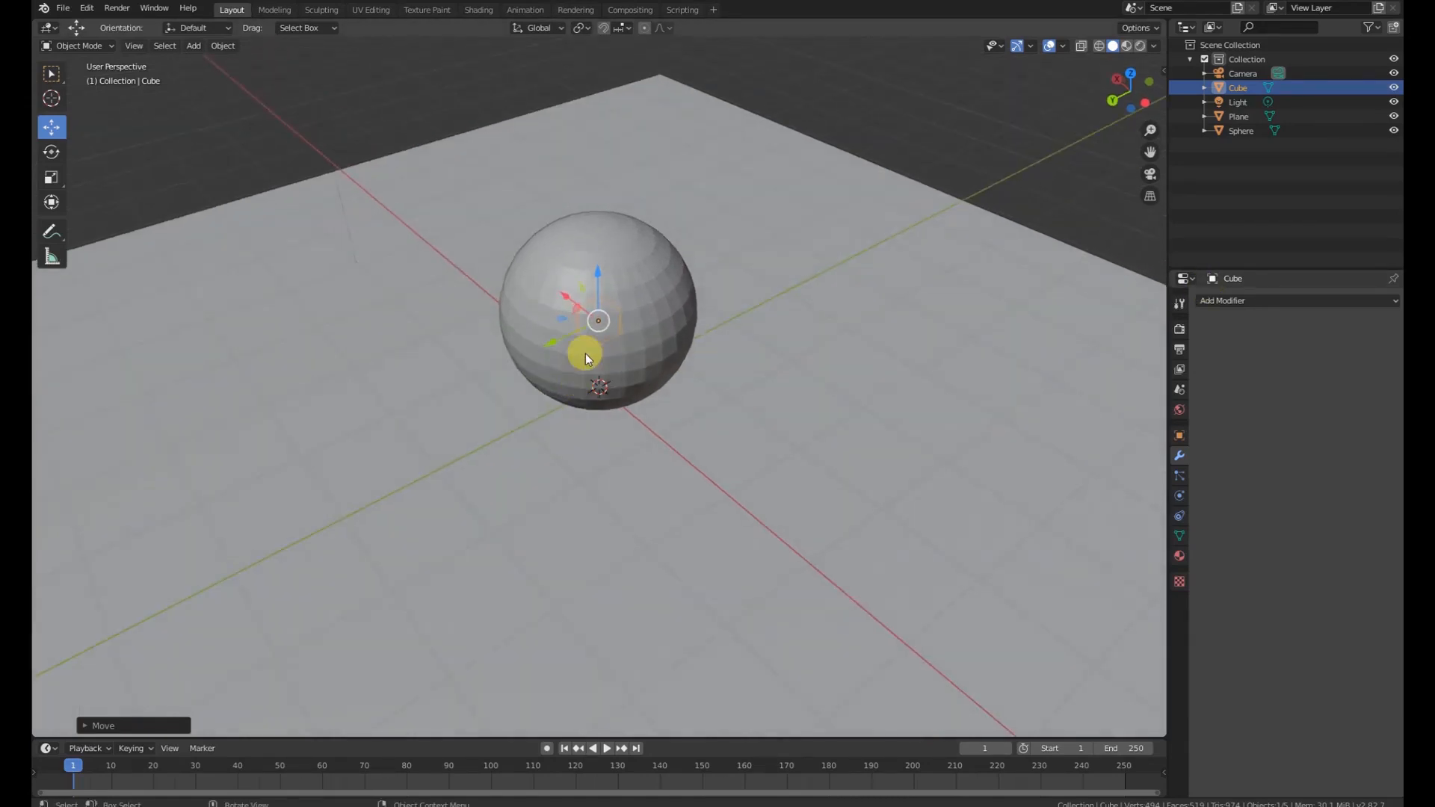
{"action": "scroll", "coordinate": [597, 202], "scroll_direction": "down", "scroll_amount": 6}
{"action": "left_click", "coordinate": [624, 240]}
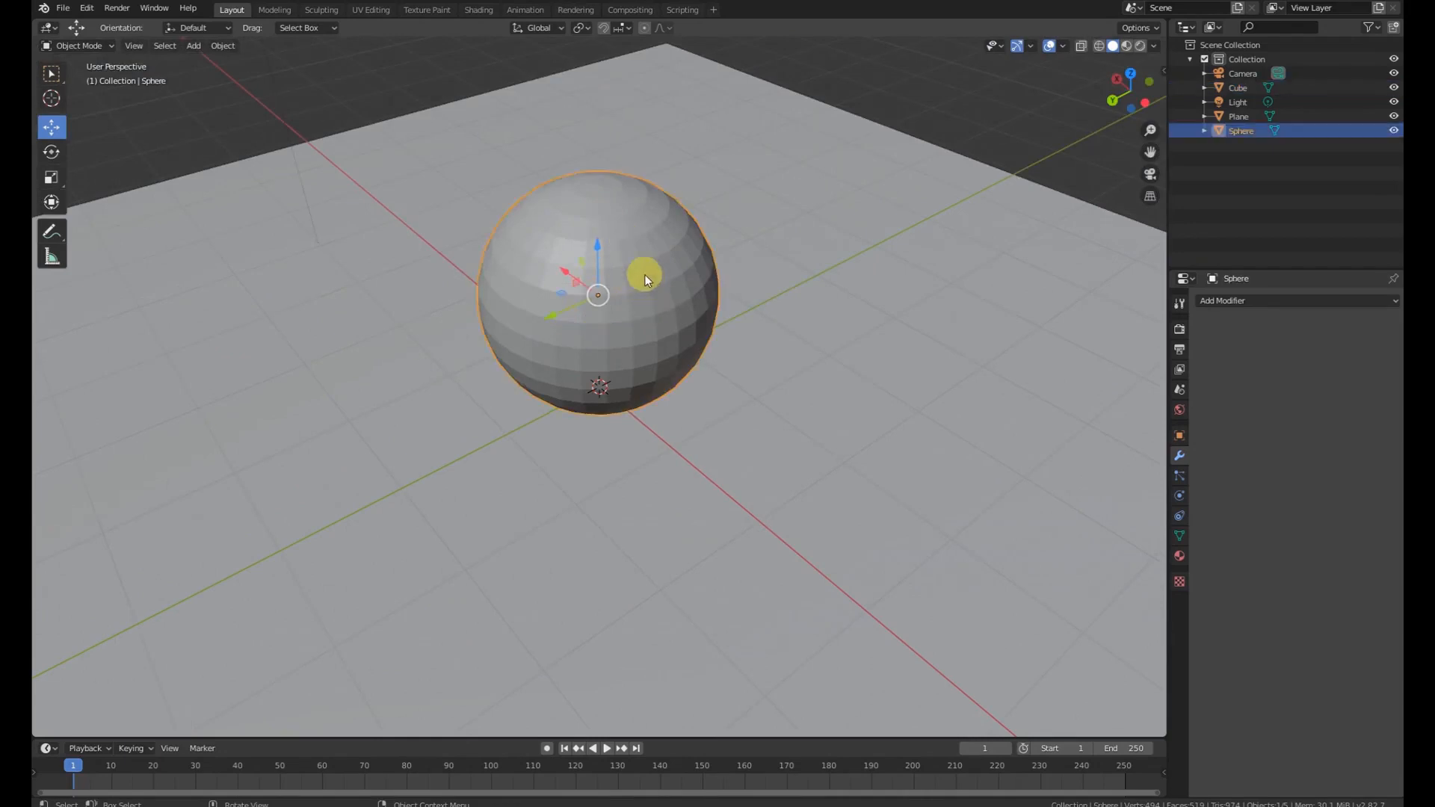
{"action": "left_click", "coordinate": [1270, 302]}
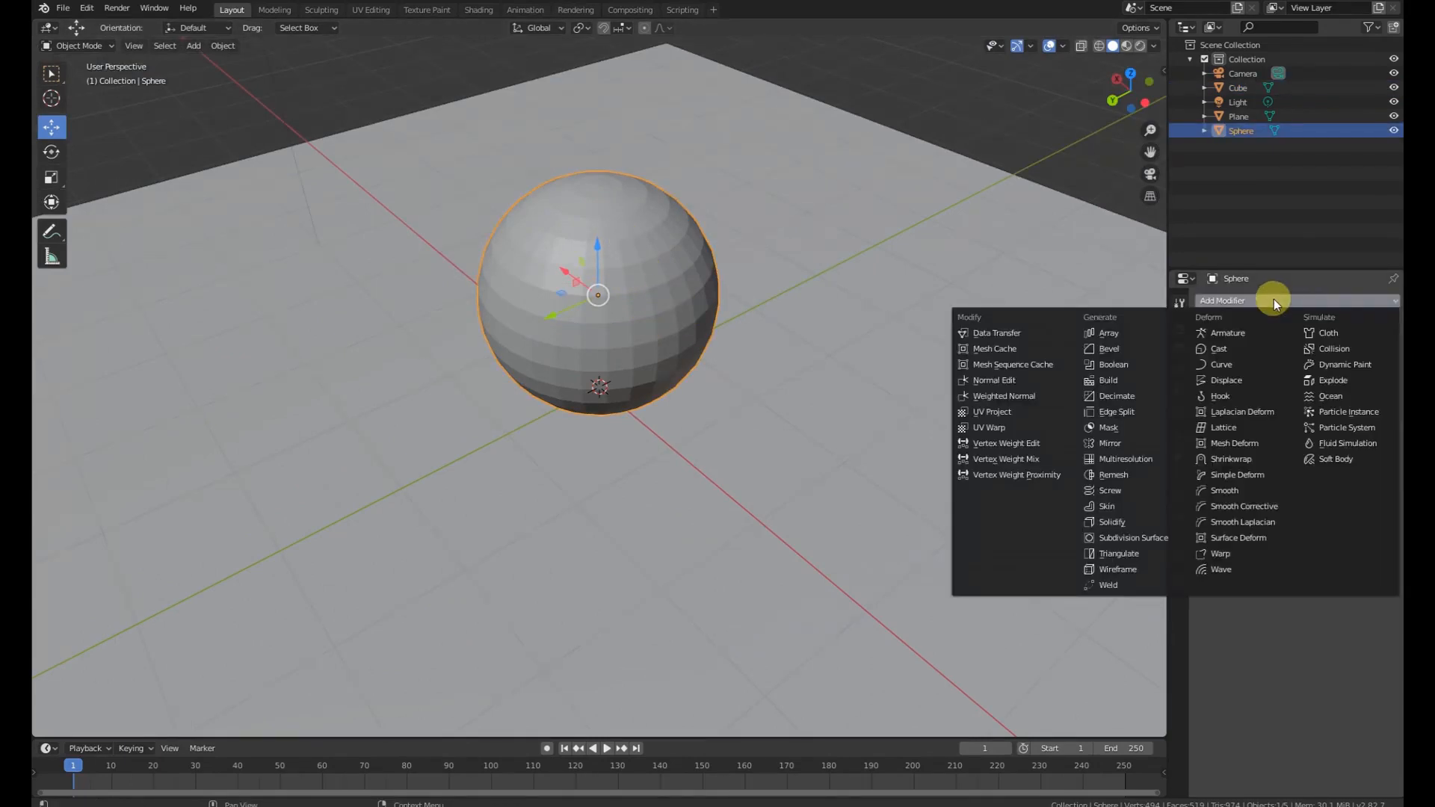
{"action": "left_click", "coordinate": [1230, 458]}
{"action": "scroll", "coordinate": [796, 366], "scroll_direction": "up", "scroll_amount": 6}
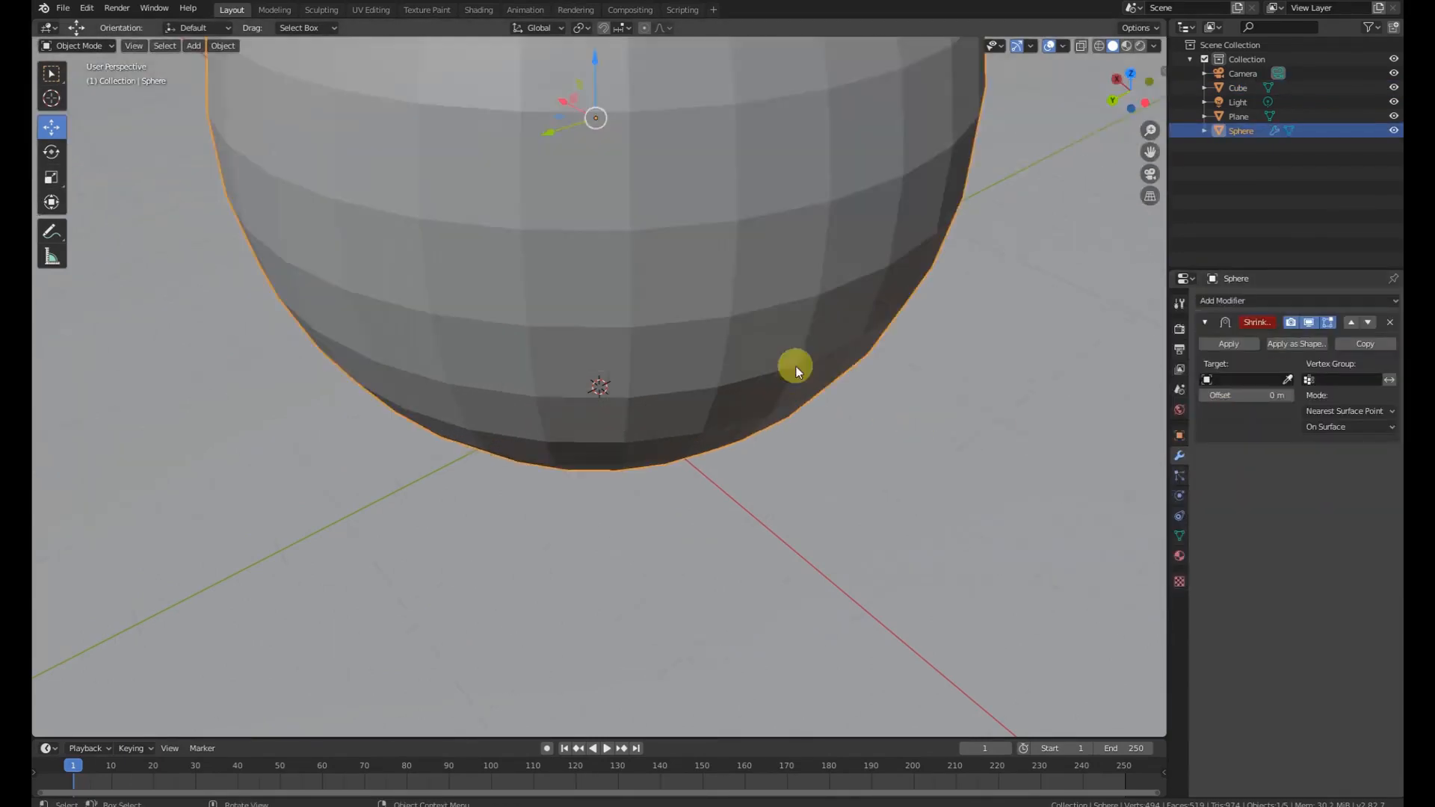
{"action": "scroll", "coordinate": [795, 366], "scroll_direction": "down", "scroll_amount": 6}
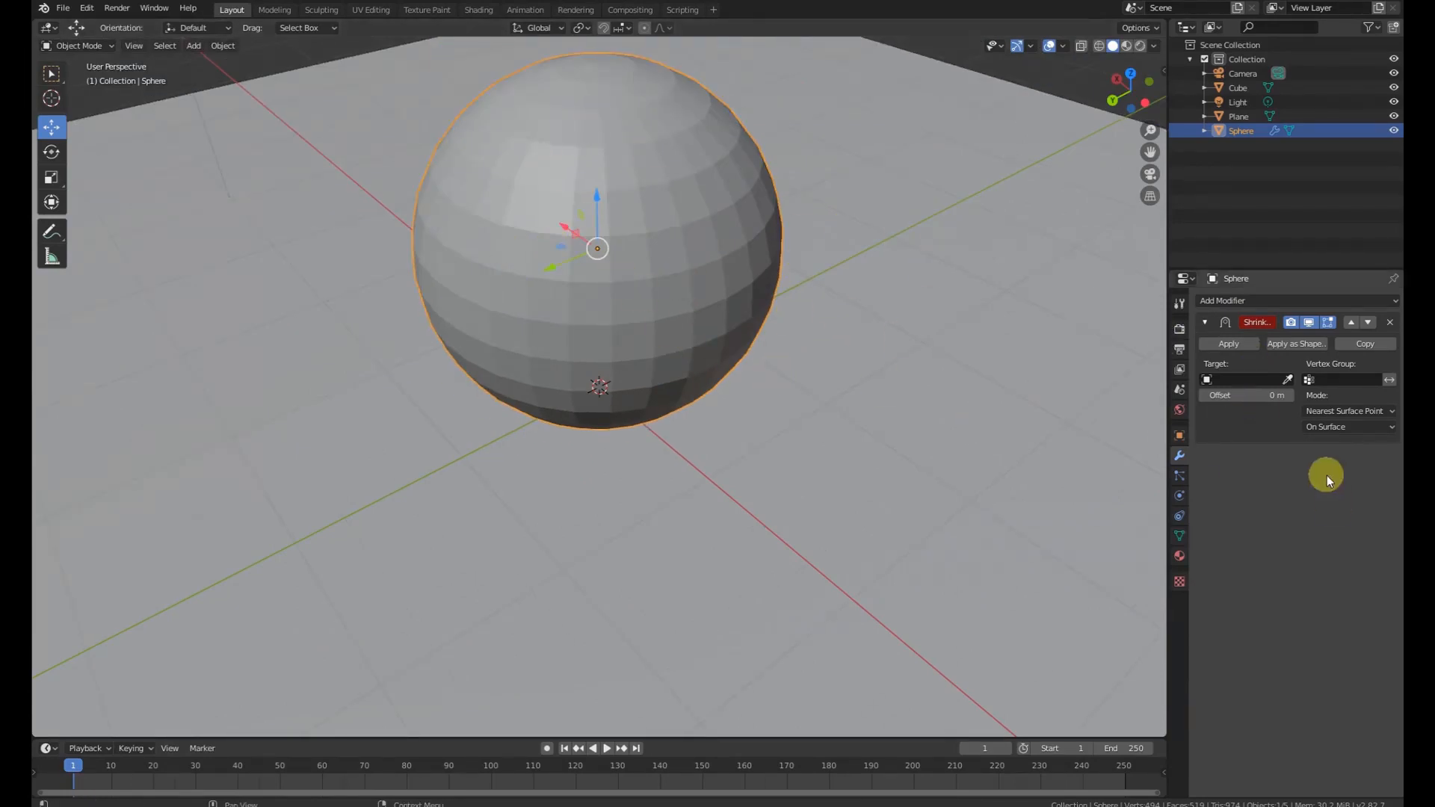
Set the small cube as the target of the sphere's Shrinkwrap modifier and inspect the wrapped shape.
{"action": "left_click", "coordinate": [1287, 380]}
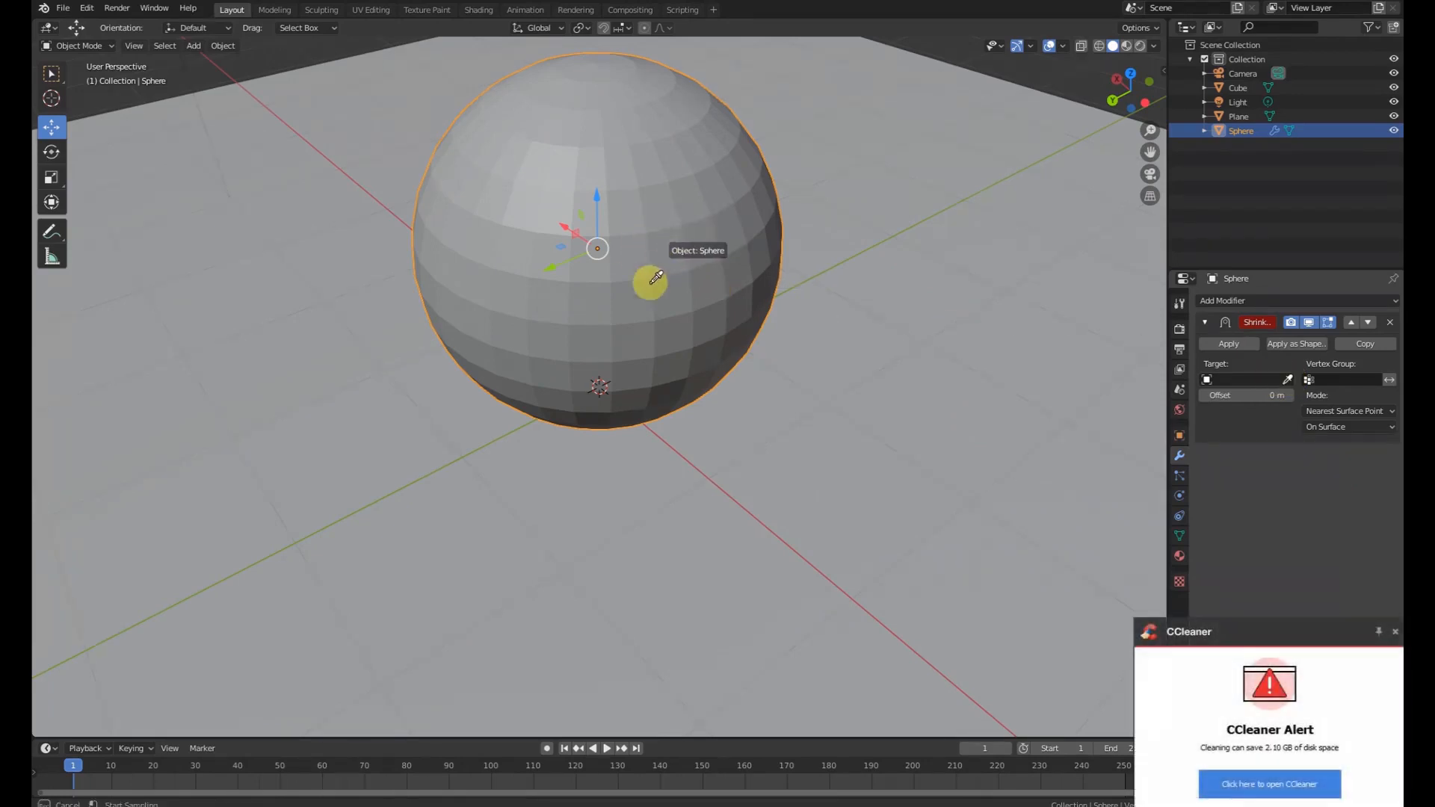
{"action": "left_click", "coordinate": [647, 230]}
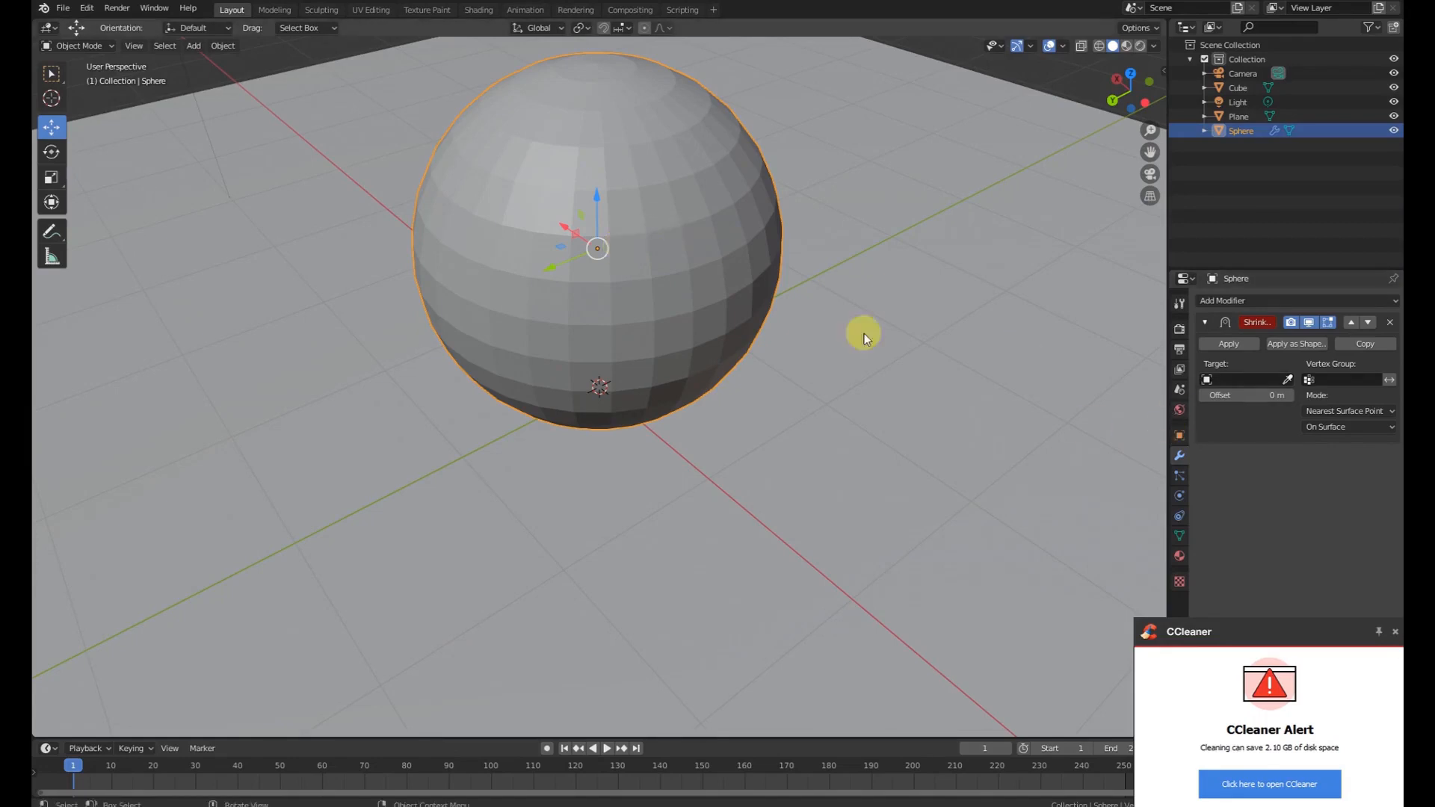
{"action": "left_click", "coordinate": [1231, 379]}
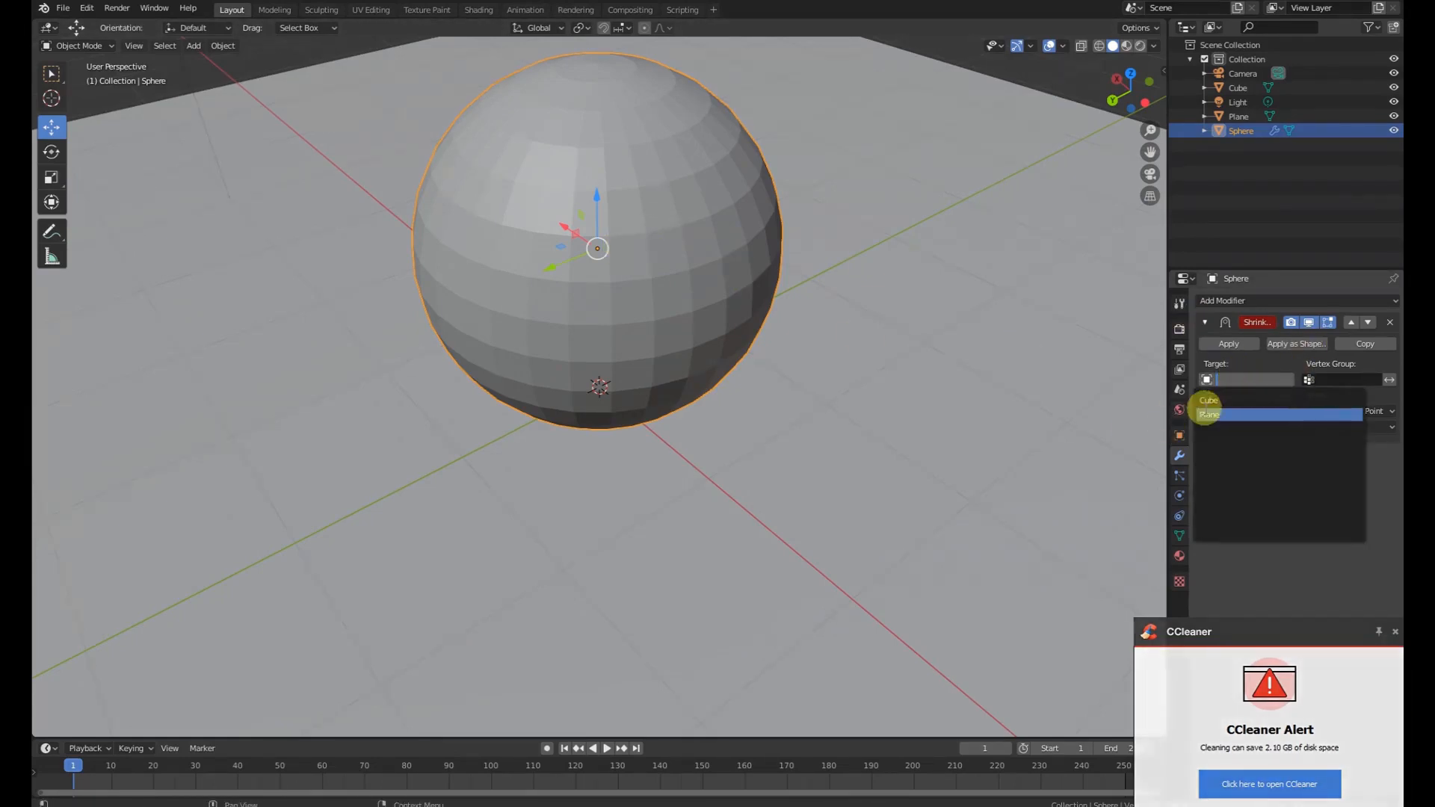
{"action": "left_click", "coordinate": [1215, 400]}
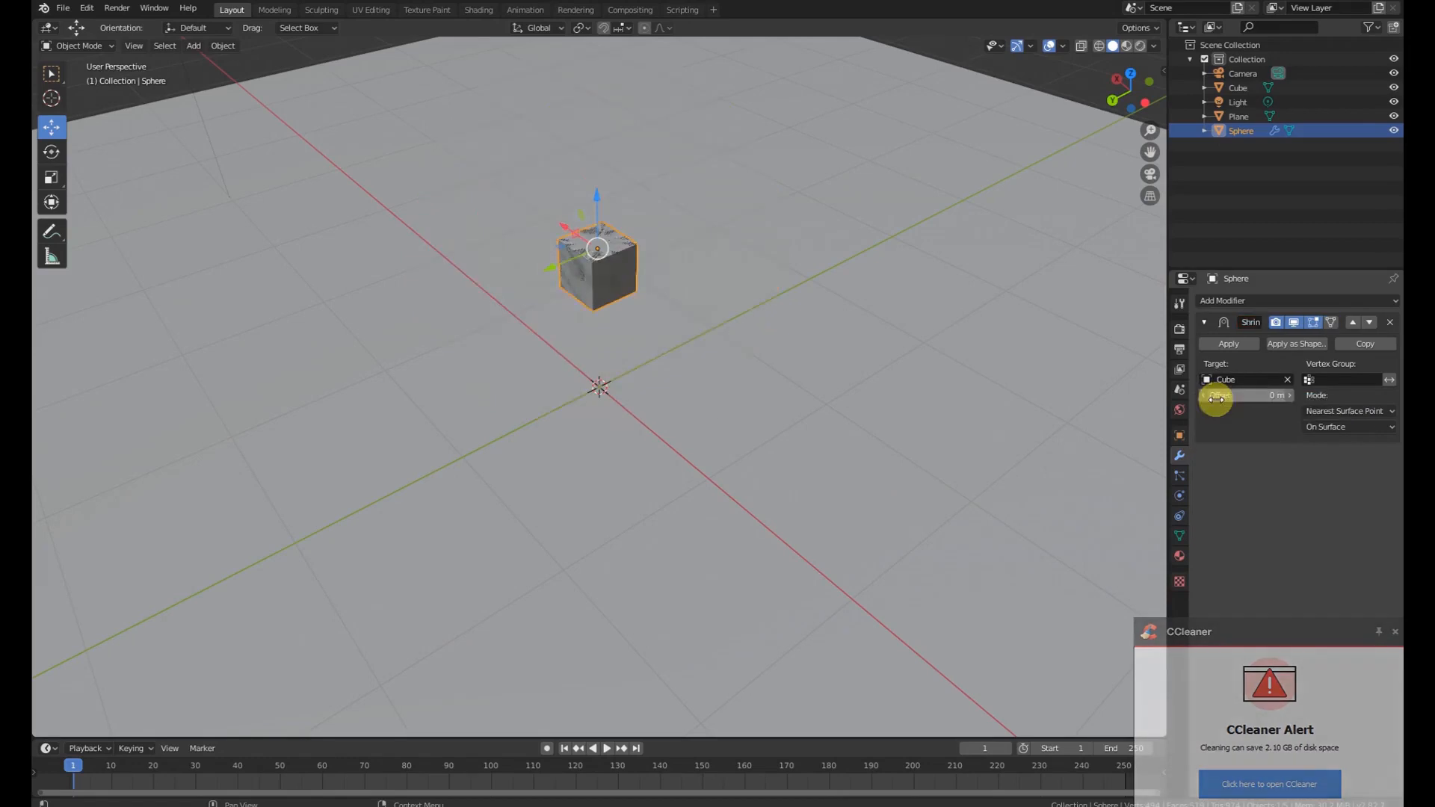
{"action": "scroll", "coordinate": [603, 321], "scroll_direction": "up", "scroll_amount": 3}
{"action": "middle_click_drag", "start_coordinate": [591, 297], "coordinate": [649, 354]}
{"action": "scroll", "coordinate": [607, 198], "scroll_direction": "down", "scroll_amount": 2}
{"action": "scroll", "coordinate": [607, 198], "scroll_direction": "up", "scroll_amount": 6}
{"action": "scroll", "coordinate": [607, 199], "scroll_direction": "down", "scroll_amount": 6}
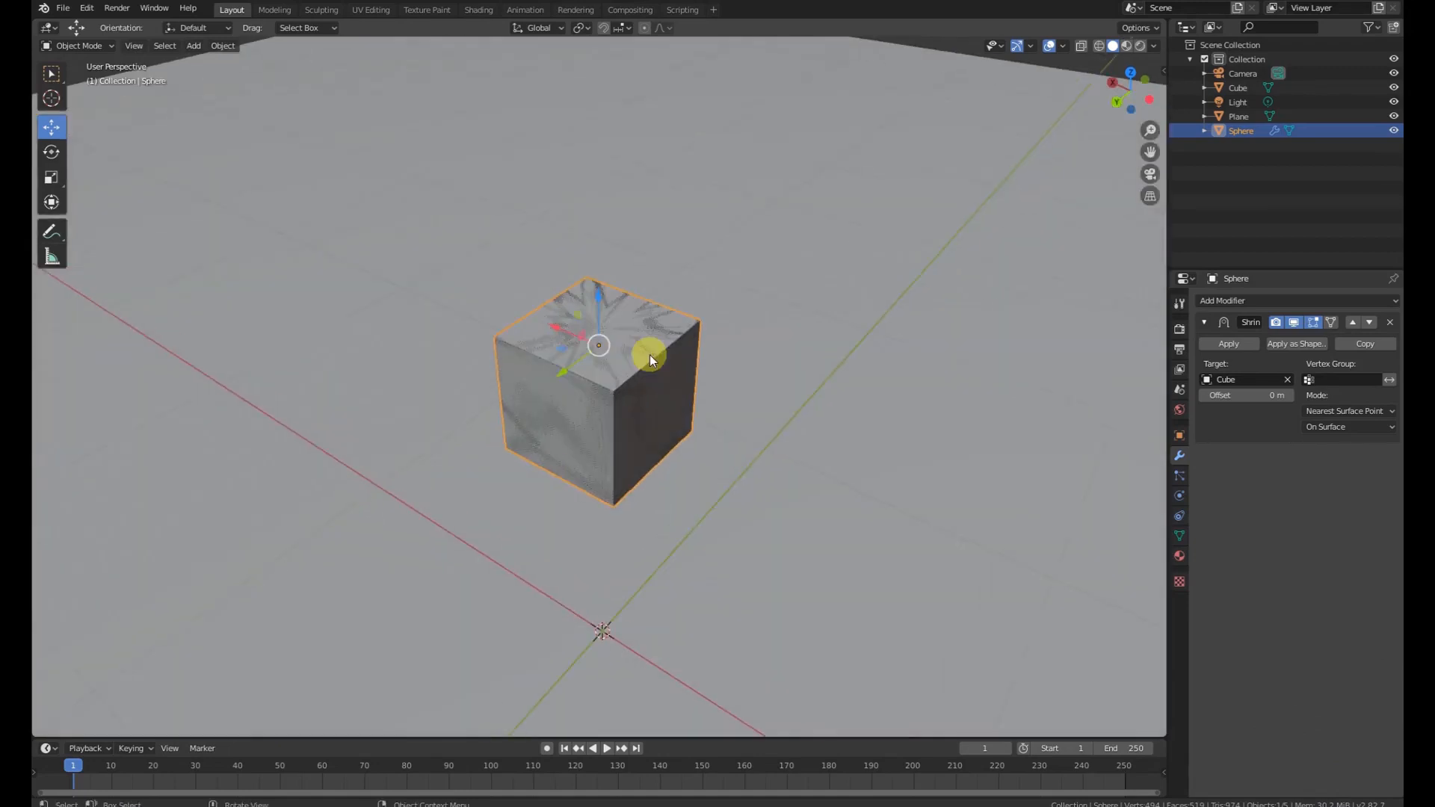
Apply the sphere's Shrinkwrap modifier and delete the target cube.
{"action": "left_click", "coordinate": [1228, 343]}
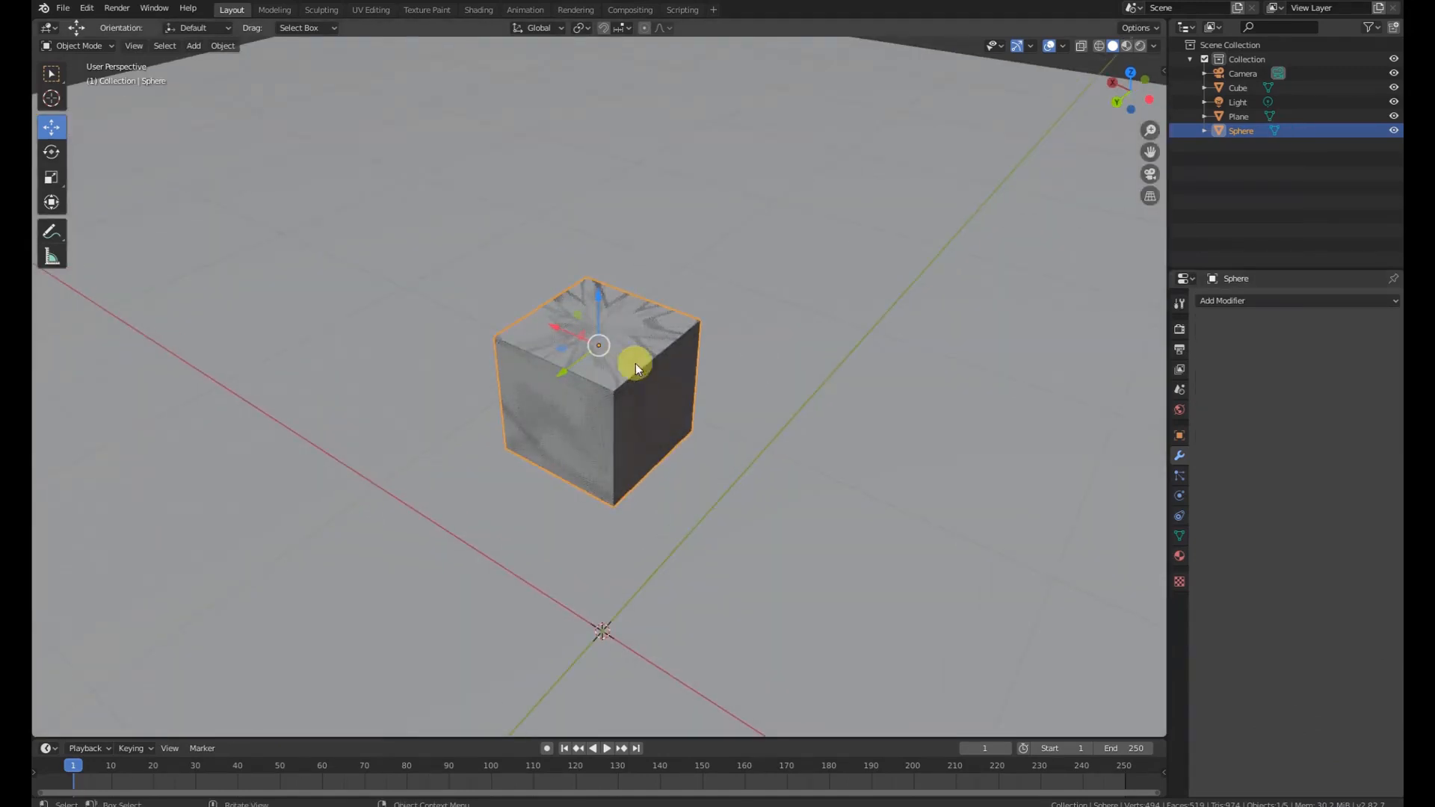
{"action": "left_click", "coordinate": [1239, 87]}
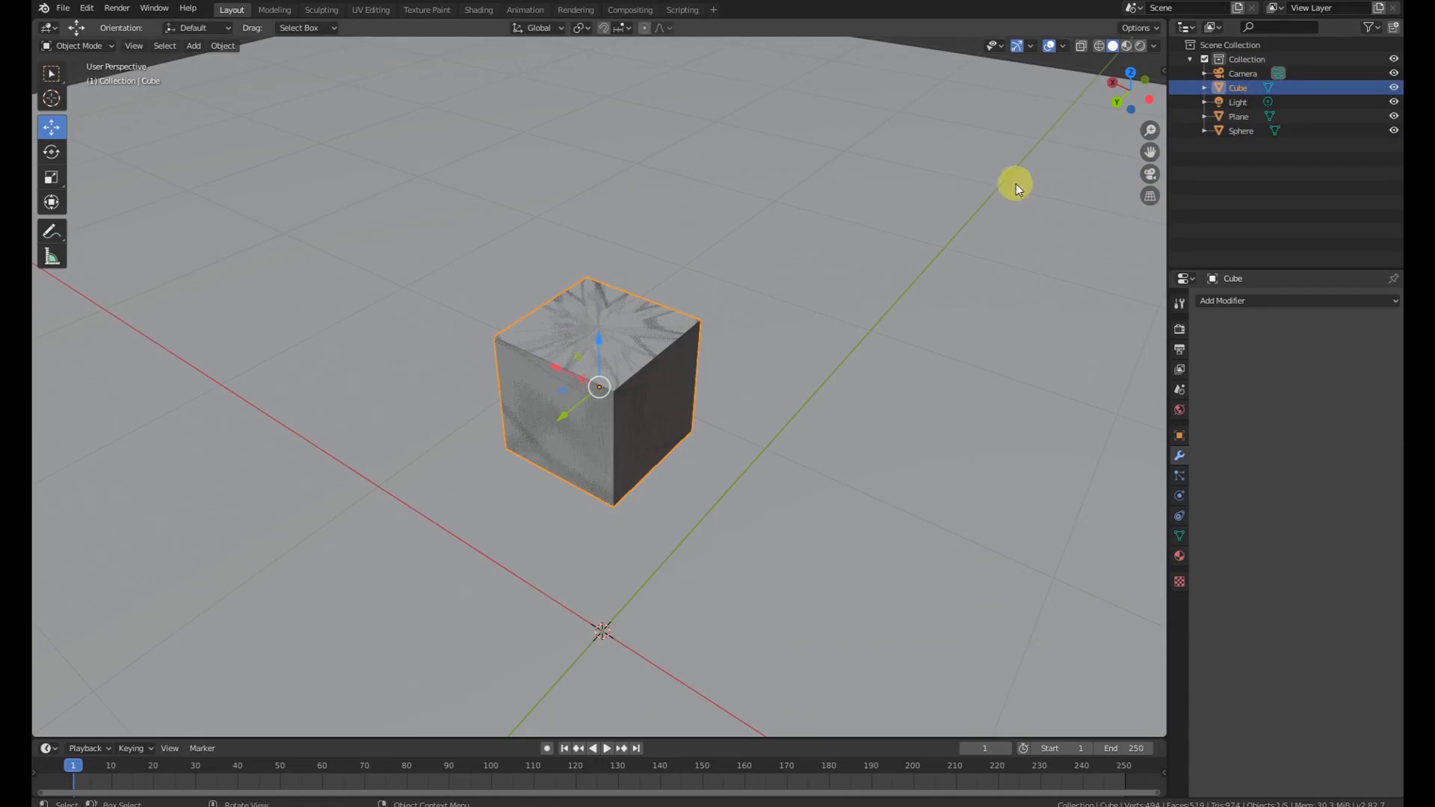
{"action": "key", "text": "Delete"}
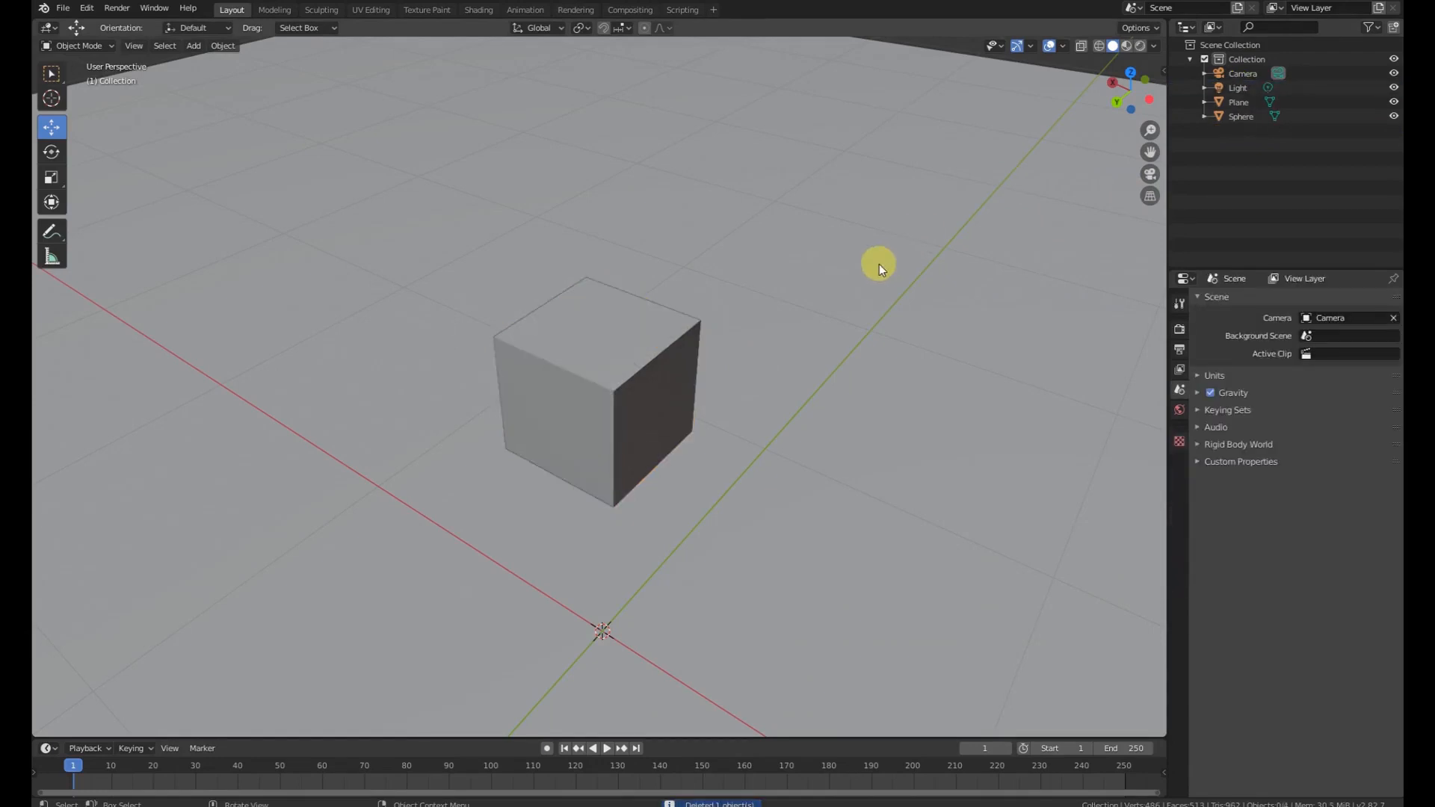
Examine the shrinkwrapped sphere's mesh in Edit Mode, return to Object Mode and delete the sphere.
{"action": "left_click", "coordinate": [624, 366]}
{"action": "key", "text": "Tab"}
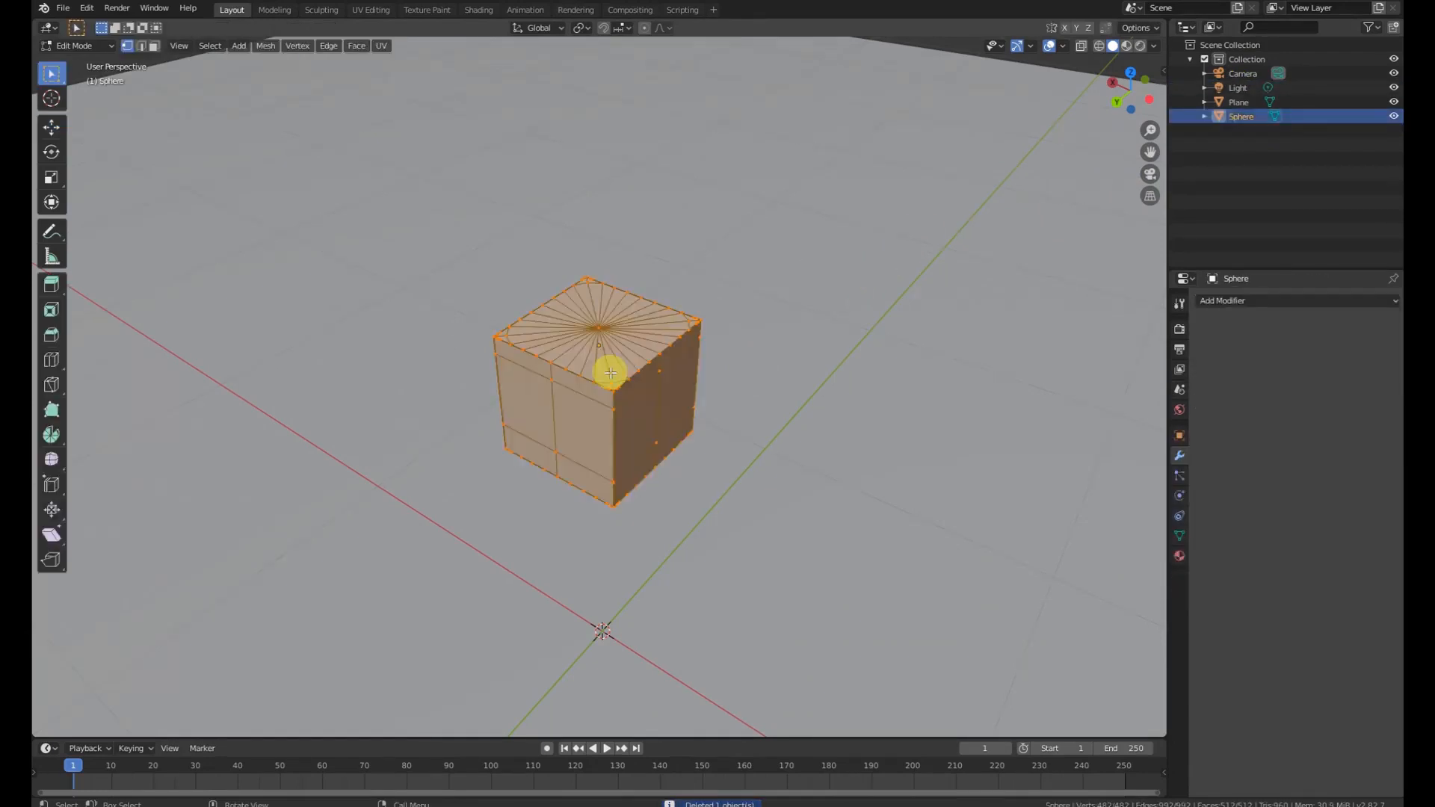
{"action": "middle_click_drag", "start_coordinate": [608, 371], "coordinate": [571, 415]}
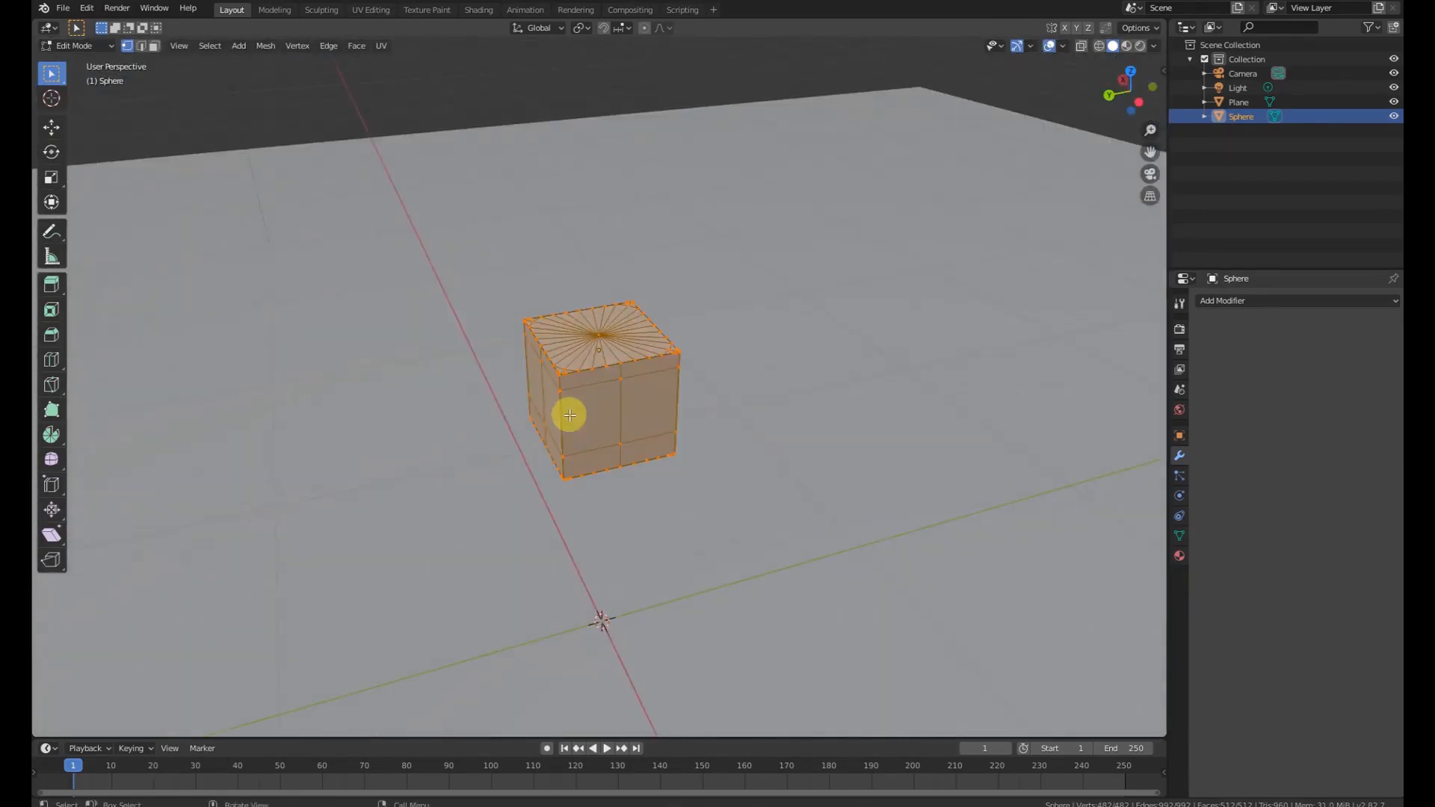
{"action": "key", "text": "Tab"}
{"action": "key", "text": "Delete"}
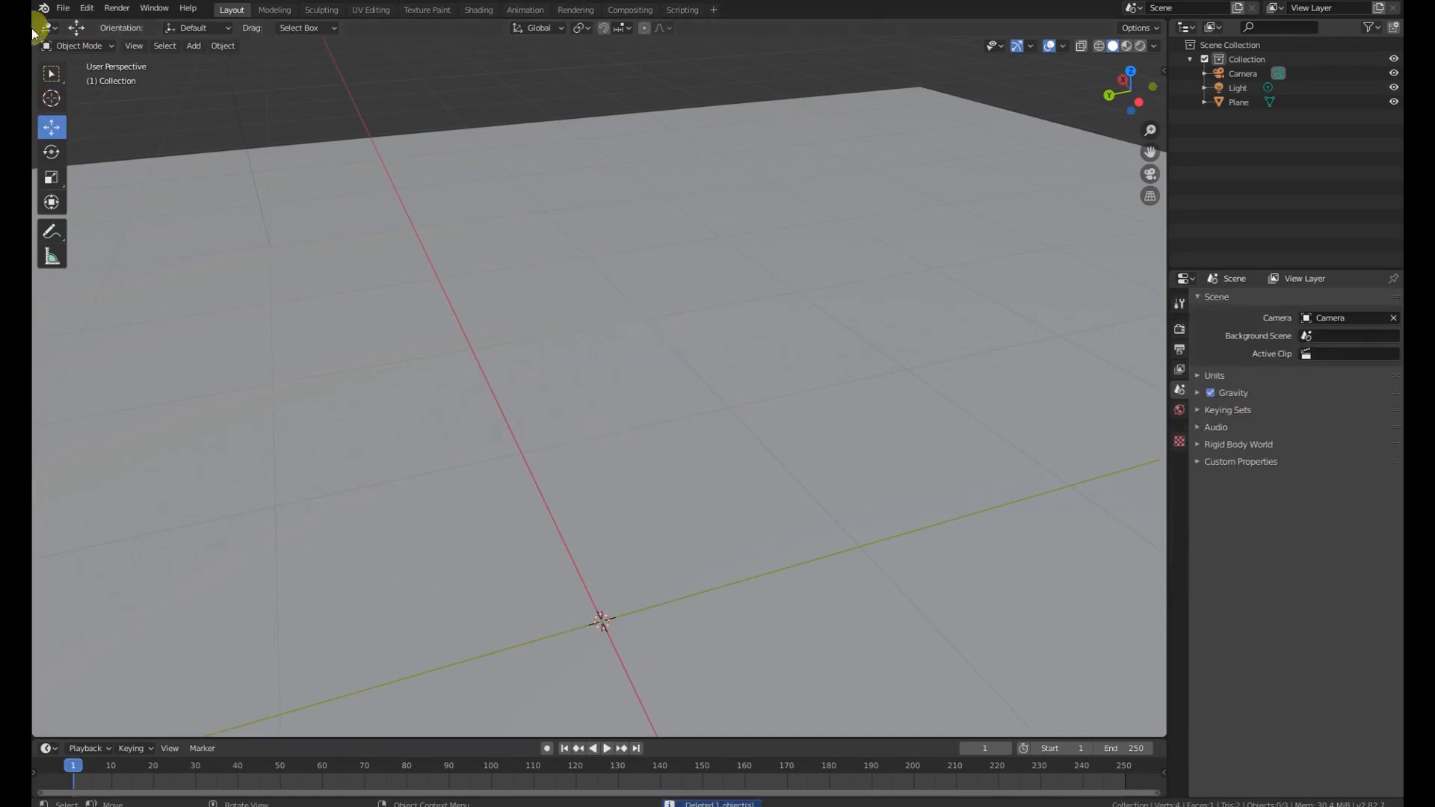
Try to open the recent file Simple character.blend.
{"action": "left_click", "coordinate": [62, 8]}
{"action": "mouse_move", "coordinate": [105, 54]}
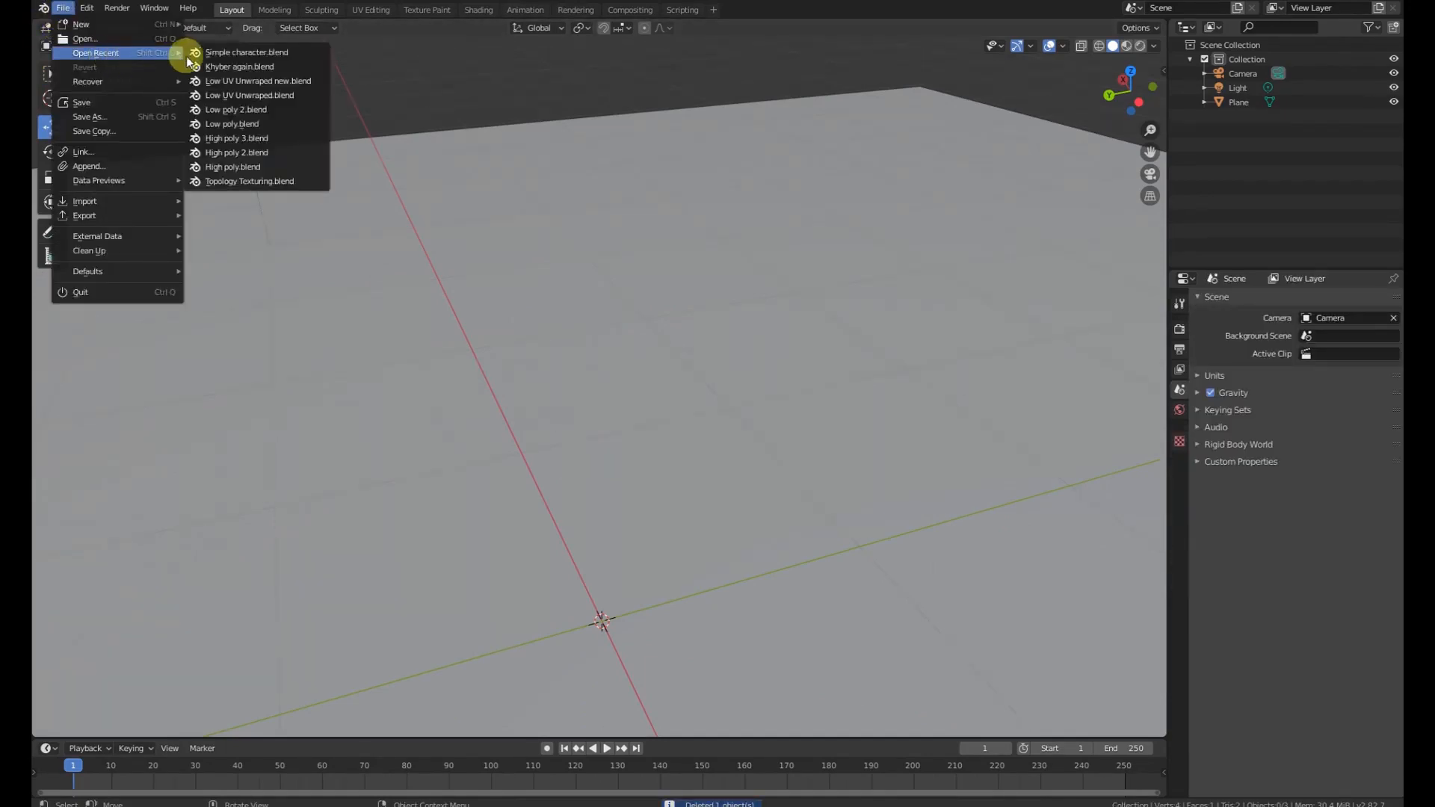
{"action": "left_click", "coordinate": [284, 53]}
{"action": "left_click", "coordinate": [769, 426]}
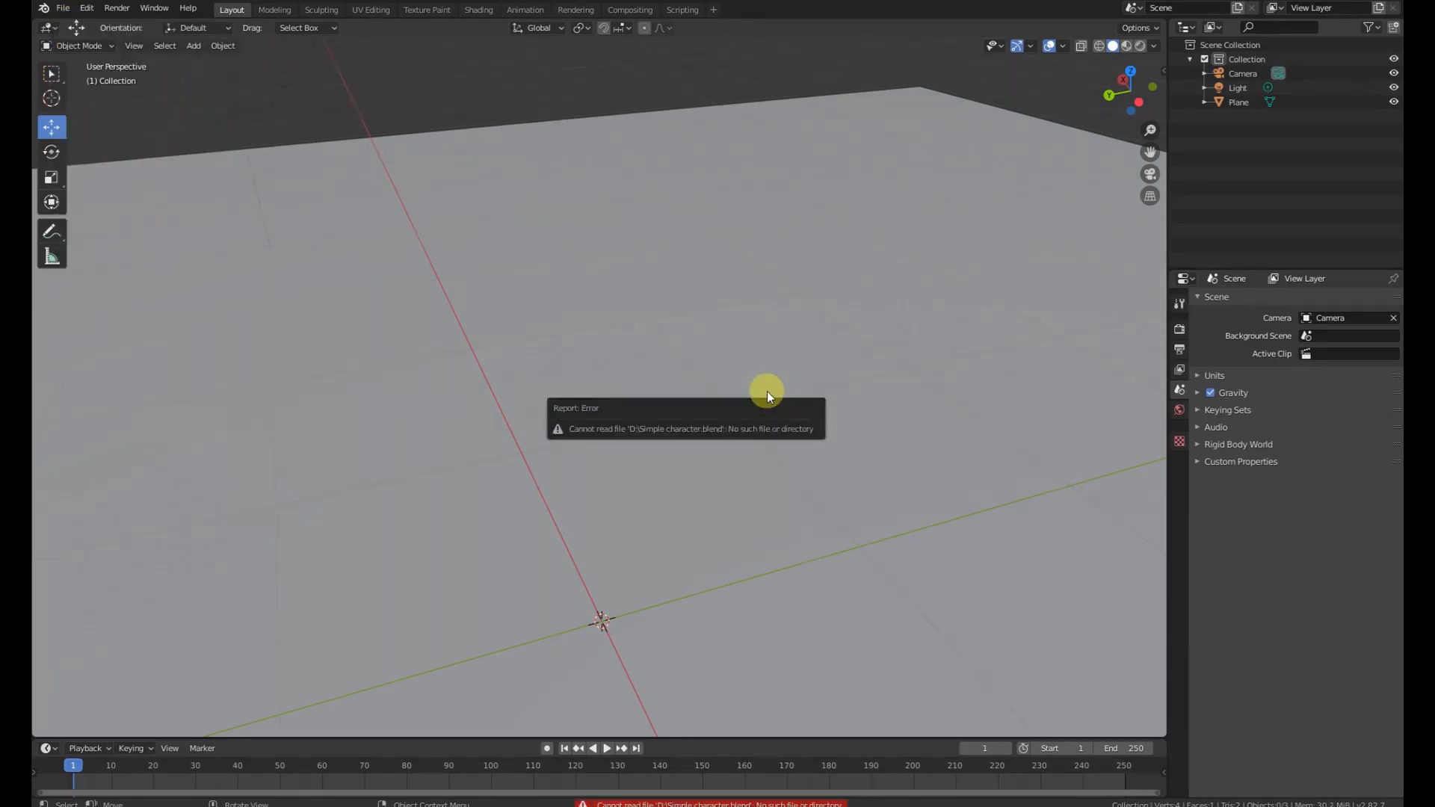
Add a mesh plane to the character scene and scale it down to about 0.212 of its size.
{"action": "scroll", "coordinate": [620, 261], "scroll_direction": "up", "scroll_amount": 6}
{"action": "mouse_move", "coordinate": [705, 288]}
{"action": "middle_mouse_down"}
{"action": "mouse_move", "coordinate": [719, 259]}
{"action": "mouse_move", "coordinate": [719, 309]}
{"action": "middle_mouse_up"}
{"action": "right_click", "coordinate": [644, 280]}
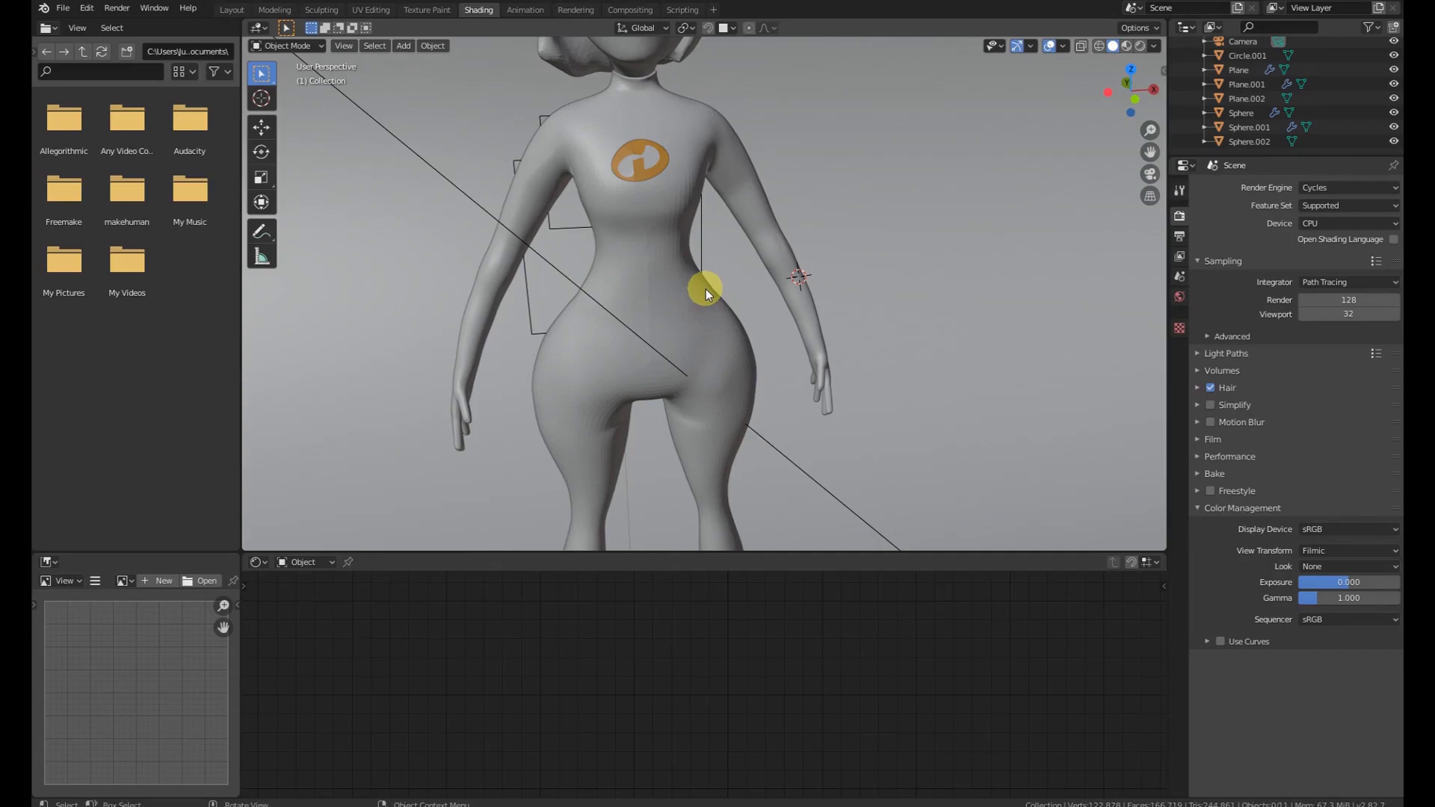
{"action": "key", "text": "shift+a"}
{"action": "mouse_move", "coordinate": [702, 288]}
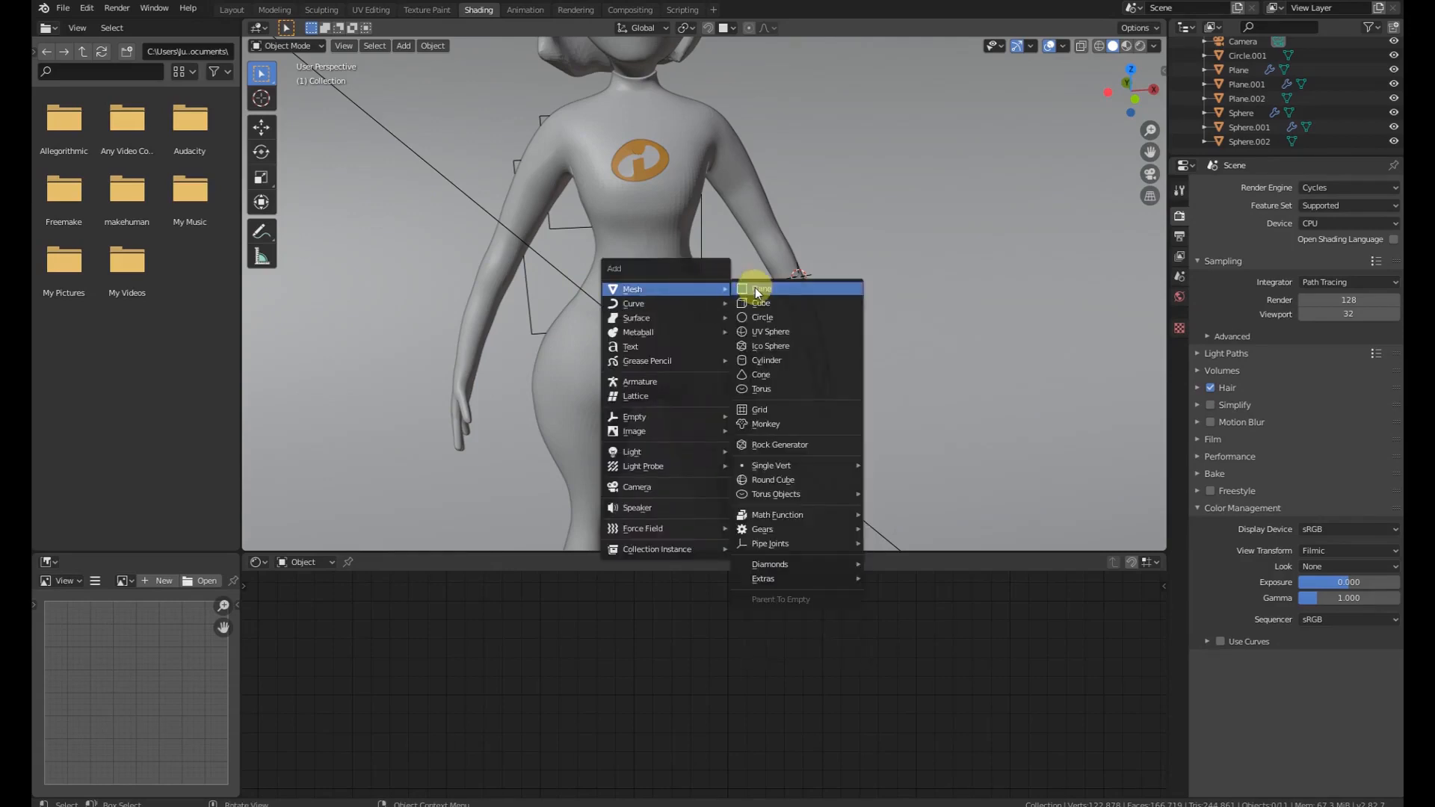
{"action": "left_click", "coordinate": [754, 289]}
{"action": "scroll", "coordinate": [369, 177], "scroll_direction": "down", "scroll_amount": 2}
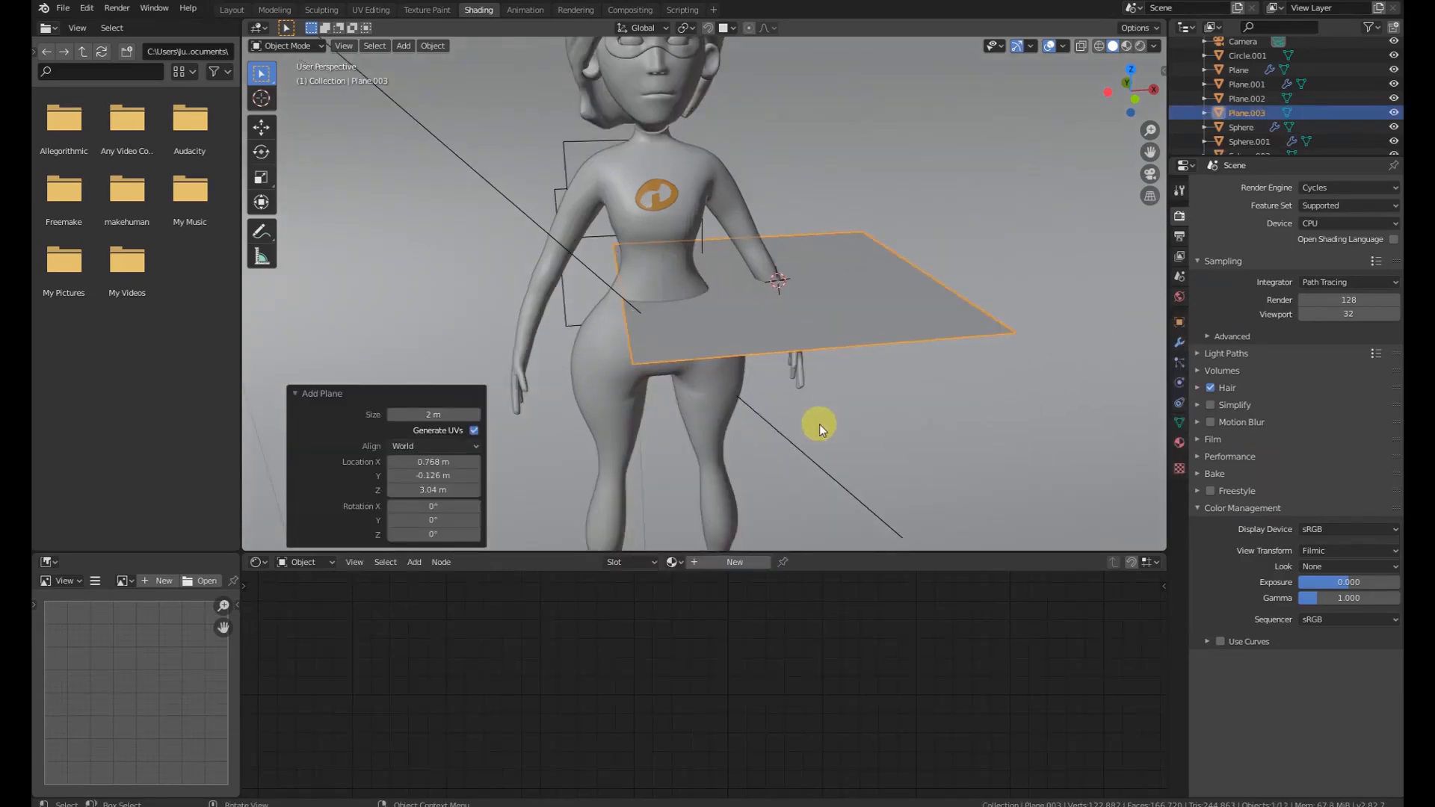
{"action": "key", "text": "s"}
{"action": "left_click", "coordinate": [781, 310]}
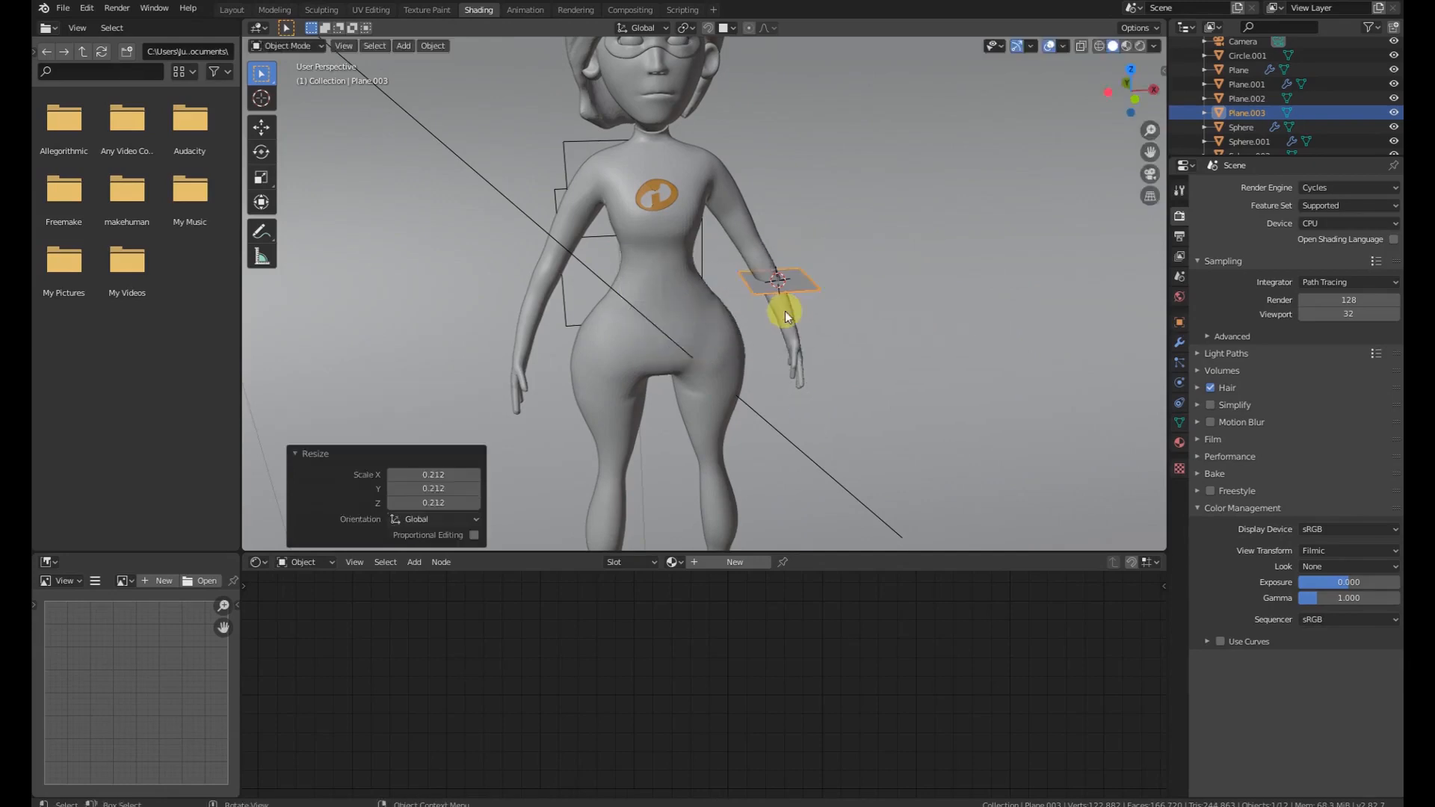
Move the plane about -0.694 m along X to the character's waist and rotate it 90° about the X axis.
{"action": "left_click", "coordinate": [255, 129]}
{"action": "left_click_drag", "start_coordinate": [828, 276], "coordinate": [715, 275]}
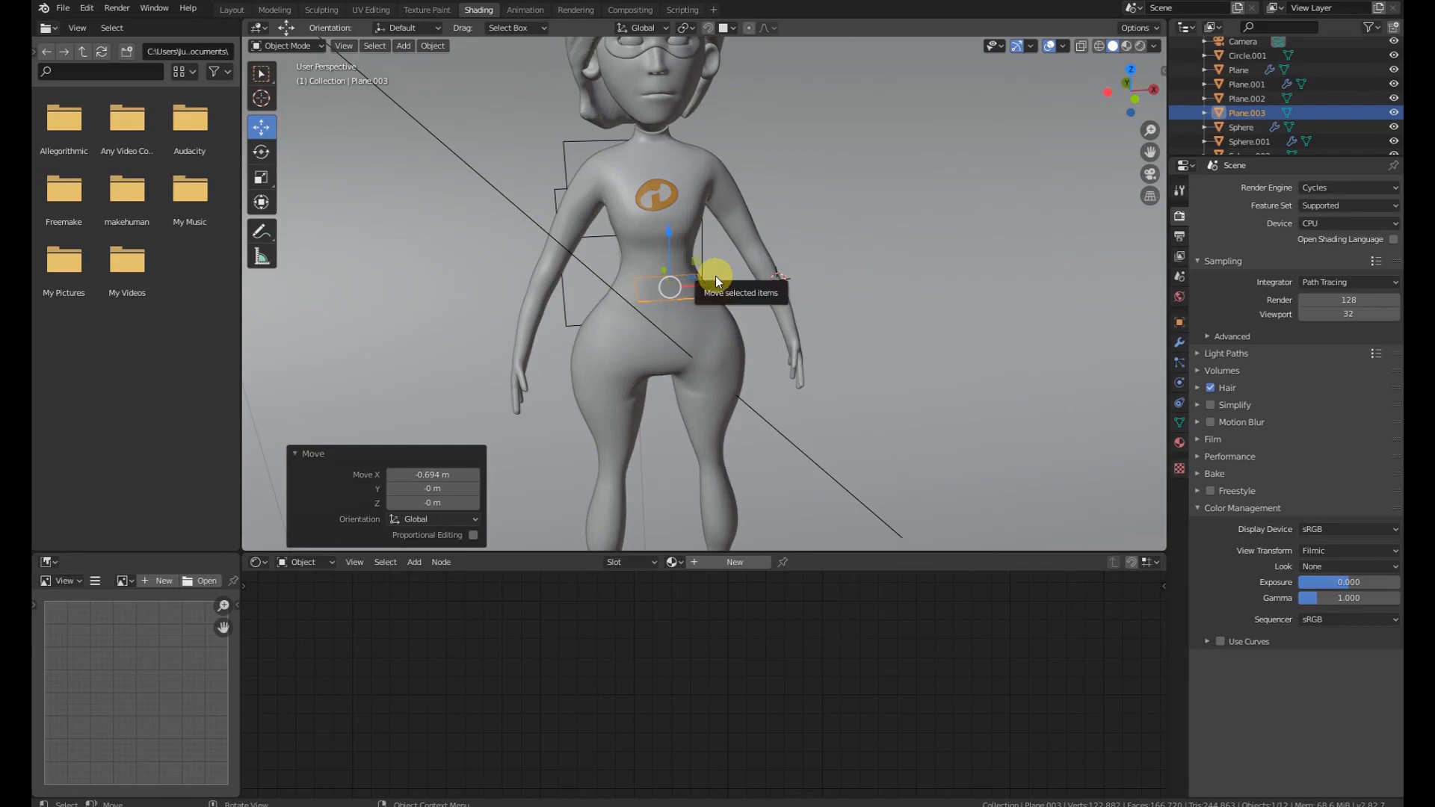
{"action": "type", "text": "rx"}
{"action": "type", "text": "90"}
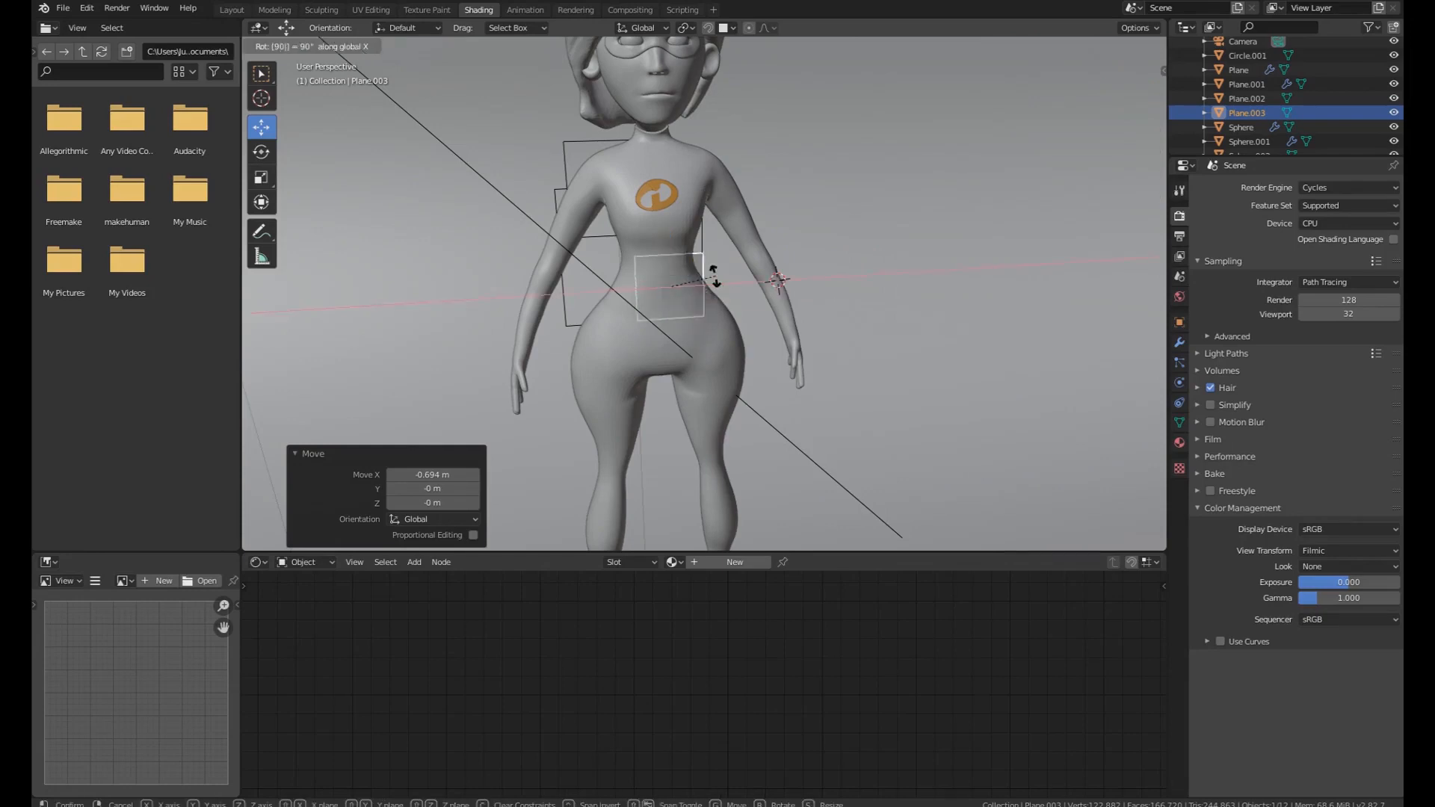
{"action": "key", "text": "Return"}
Position the upright plane in front of the character's abdomen and scale it to about 0.468 of its size.
{"action": "middle_click_drag", "start_coordinate": [714, 262], "coordinate": [711, 309]}
{"action": "left_click_drag", "start_coordinate": [712, 309], "coordinate": [744, 339]}
{"action": "middle_click_drag", "start_coordinate": [744, 339], "coordinate": [787, 293]}
{"action": "left_click_drag", "start_coordinate": [787, 293], "coordinate": [849, 320]}
{"action": "middle_click_drag", "start_coordinate": [849, 320], "coordinate": [783, 293]}
{"action": "left_click_drag", "start_coordinate": [782, 306], "coordinate": [760, 329]}
{"action": "middle_click_drag", "start_coordinate": [761, 329], "coordinate": [689, 312]}
{"action": "key", "text": "s"}
{"action": "left_click", "coordinate": [713, 302]}
{"action": "scroll", "coordinate": [683, 309], "scroll_direction": "up", "scroll_amount": 6}
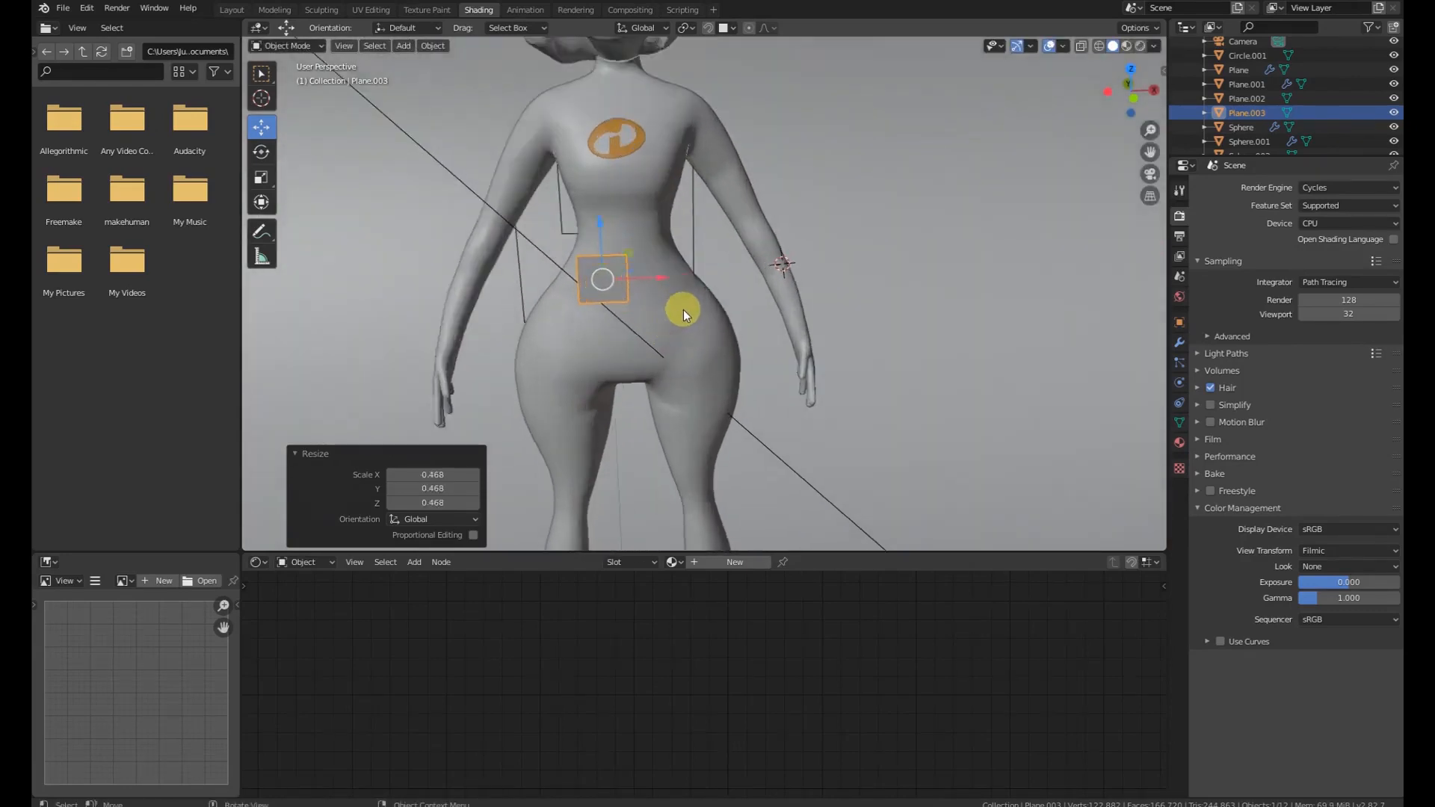
Try a Shrinkwrap modifier on the character's body with the small plane as target, and undo the target assignment.
{"action": "left_click", "coordinate": [651, 257]}
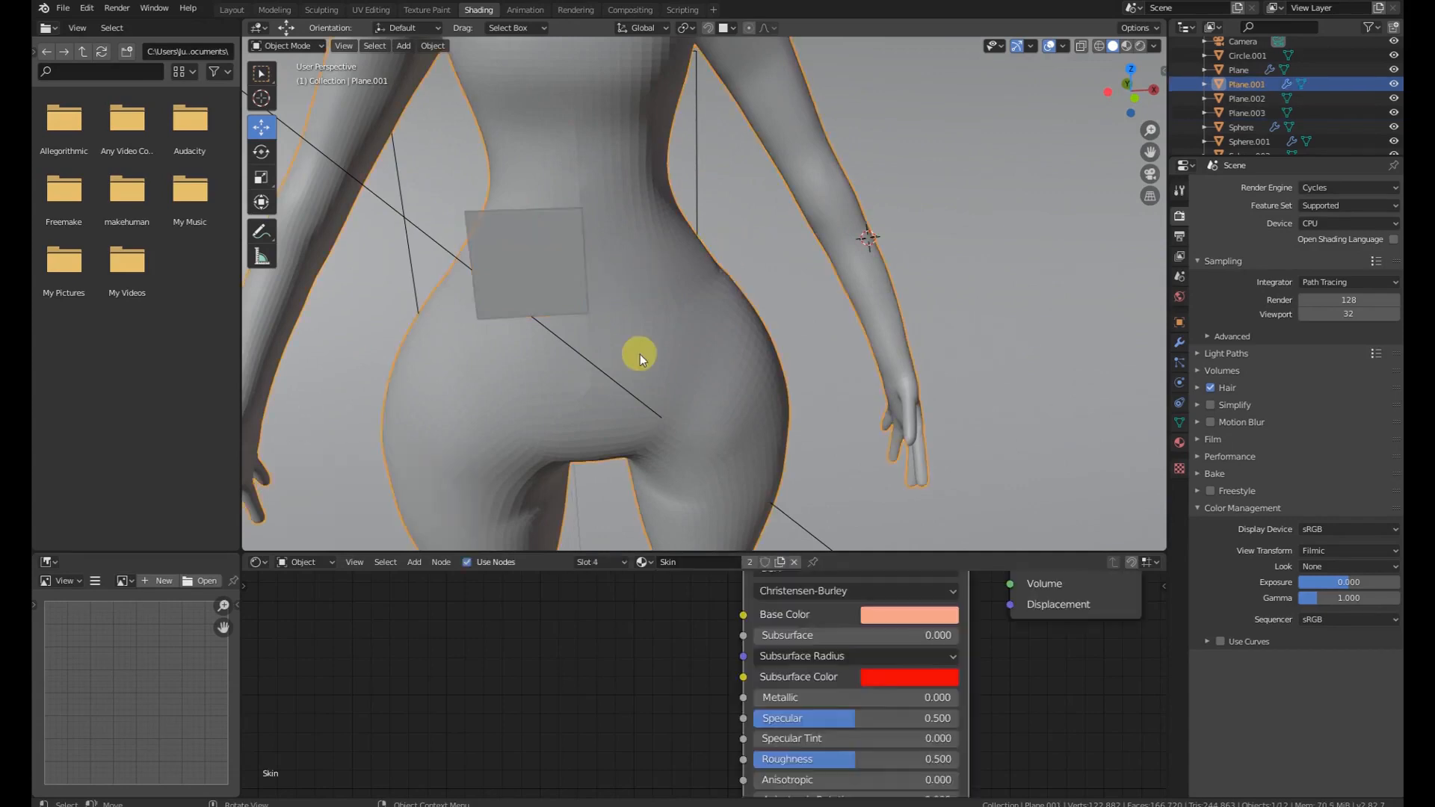
{"action": "left_click", "coordinate": [1178, 343]}
{"action": "left_click", "coordinate": [1297, 190]}
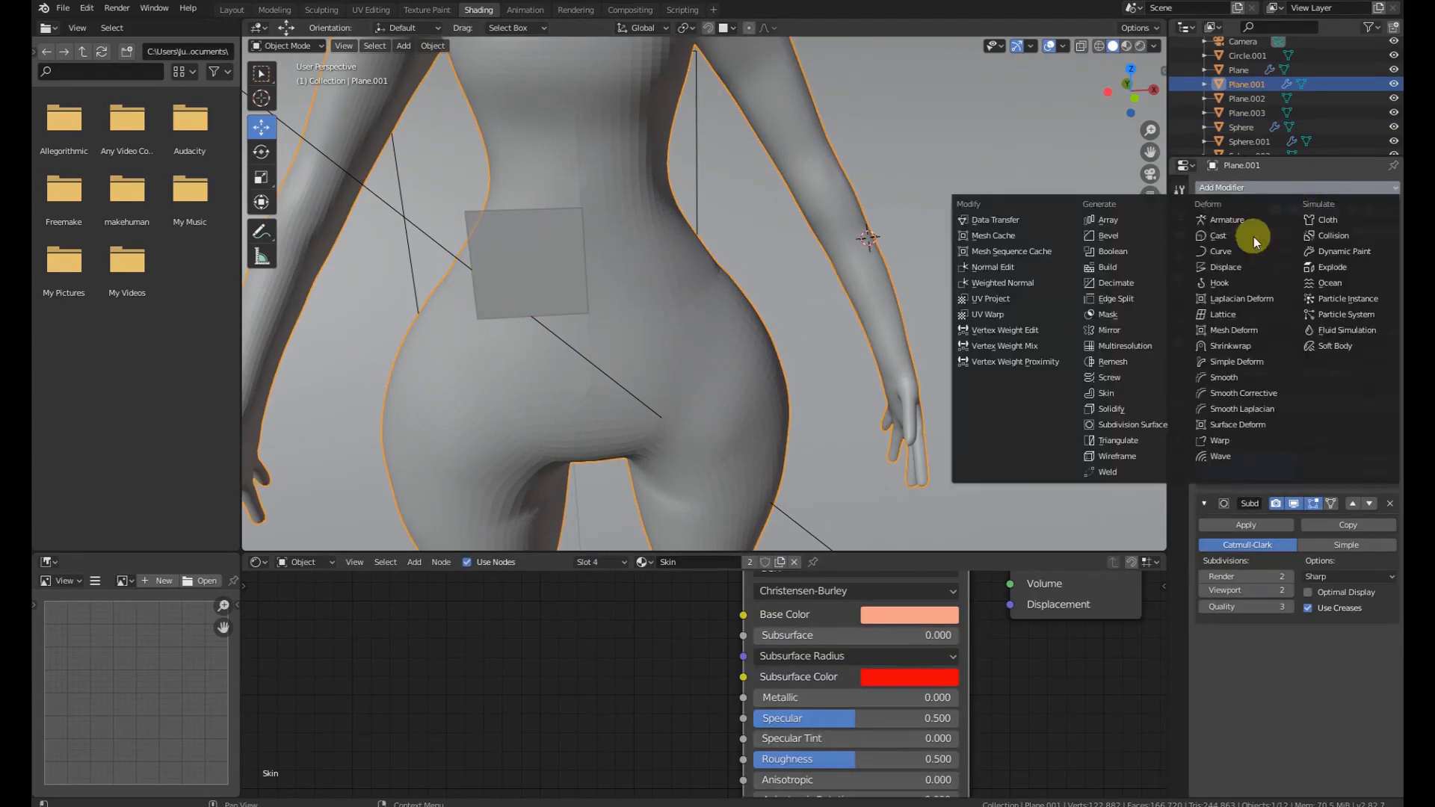
{"action": "left_click", "coordinate": [1236, 346]}
{"action": "left_click", "coordinate": [1286, 696]}
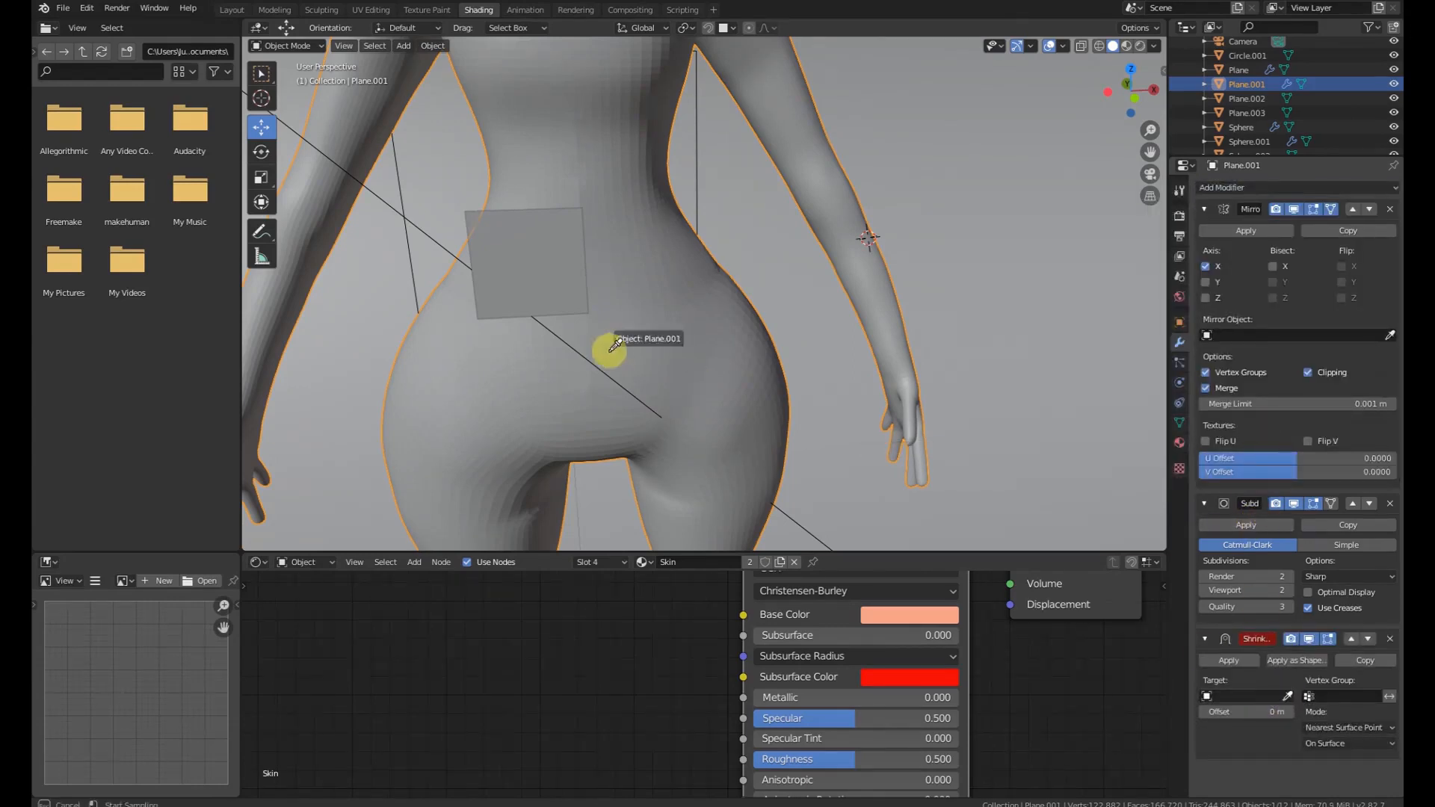
{"action": "left_click", "coordinate": [533, 280]}
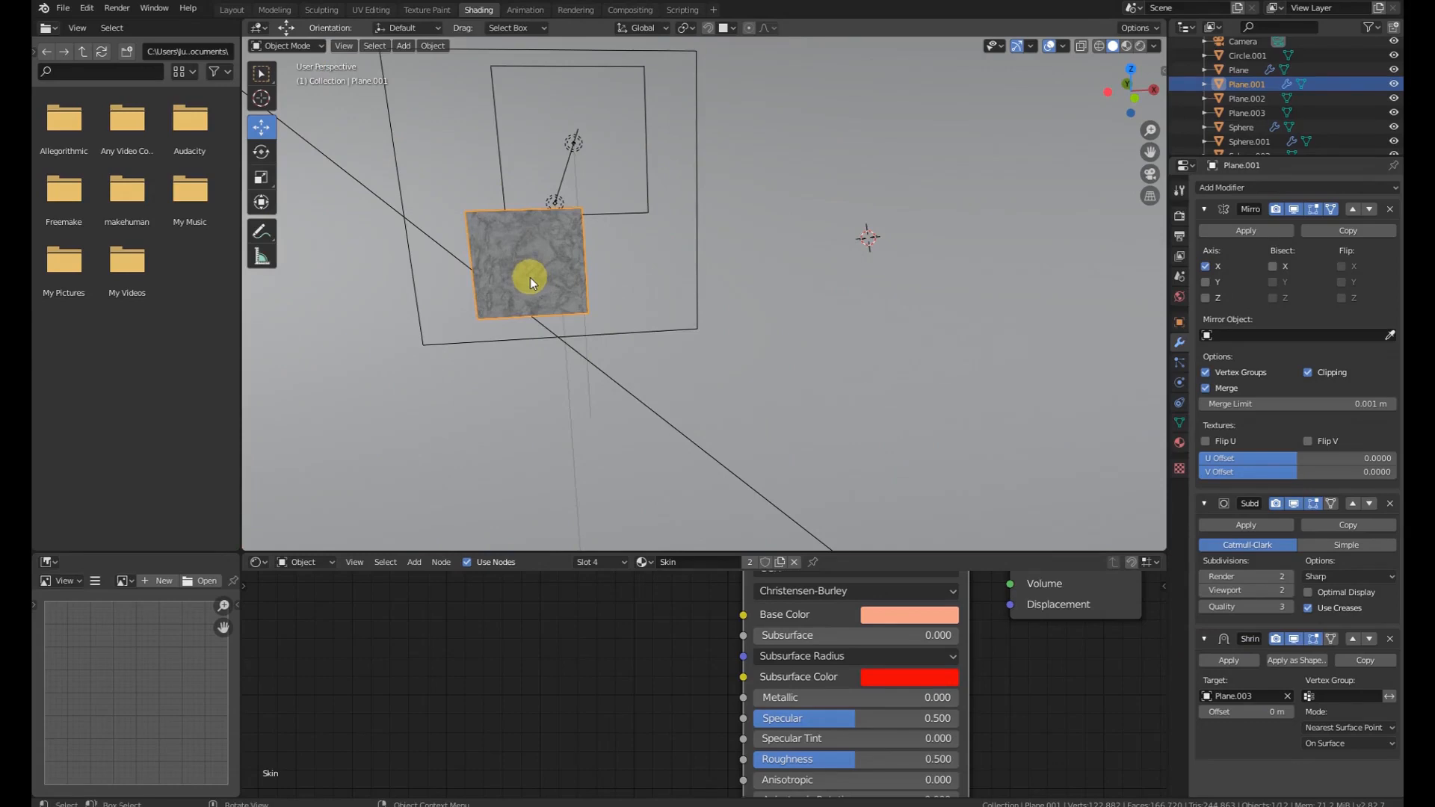
{"action": "key", "text": "ctrl+z"}
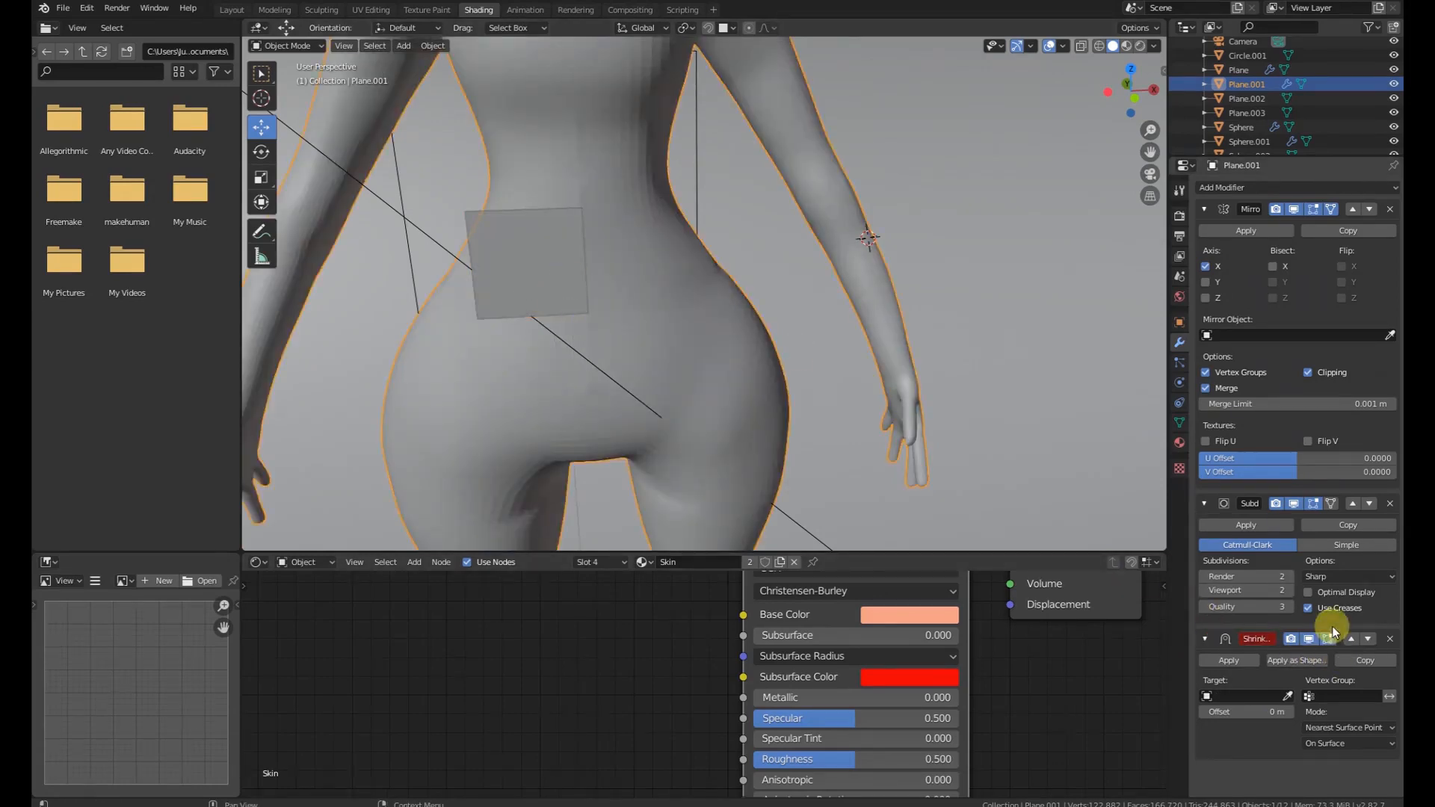
Add a Shrinkwrap modifier to the small plane and set the character's body, Plane.001, as its target.
{"action": "left_click", "coordinate": [548, 275]}
{"action": "left_click", "coordinate": [1297, 182]}
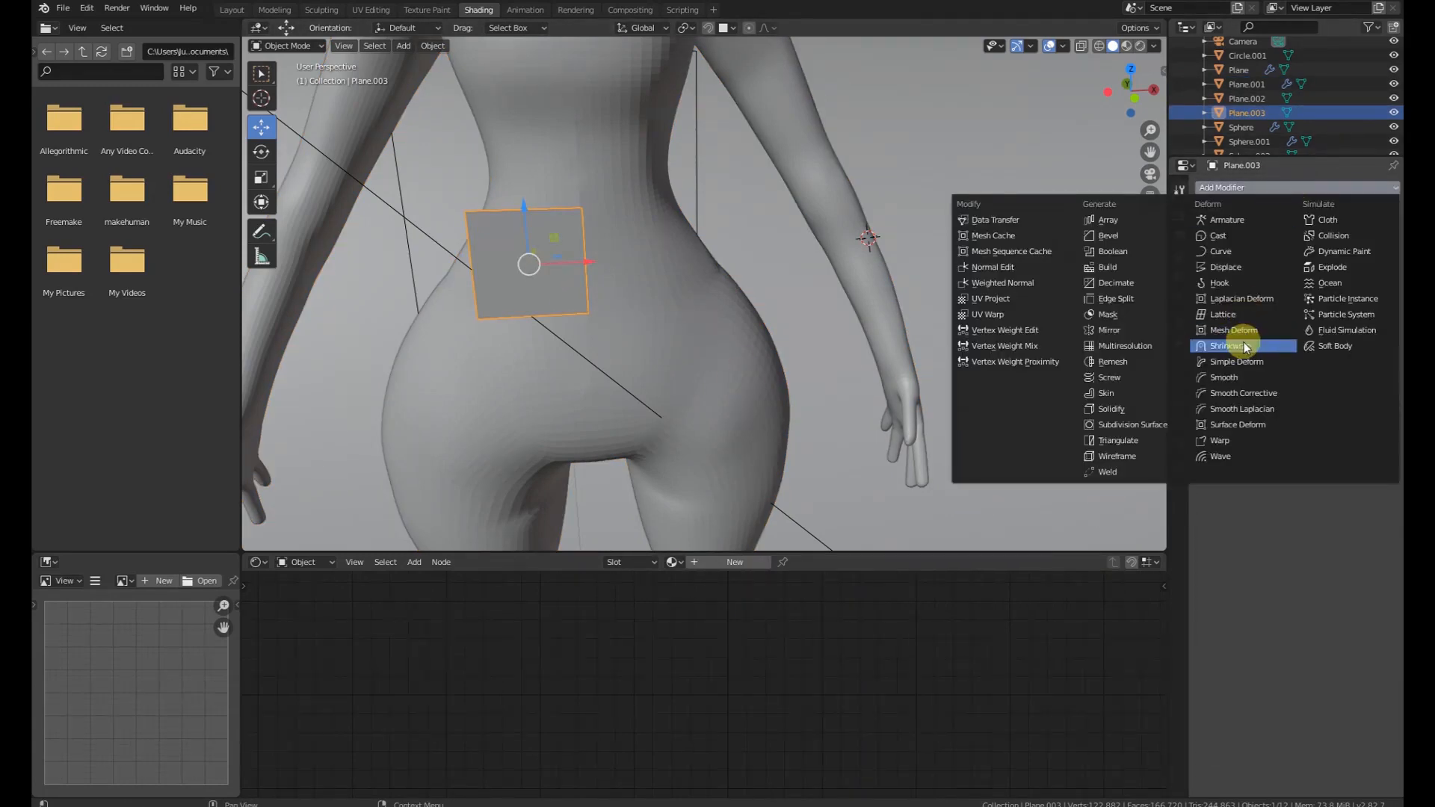
{"action": "left_click", "coordinate": [1237, 337]}
{"action": "left_click", "coordinate": [1287, 267]}
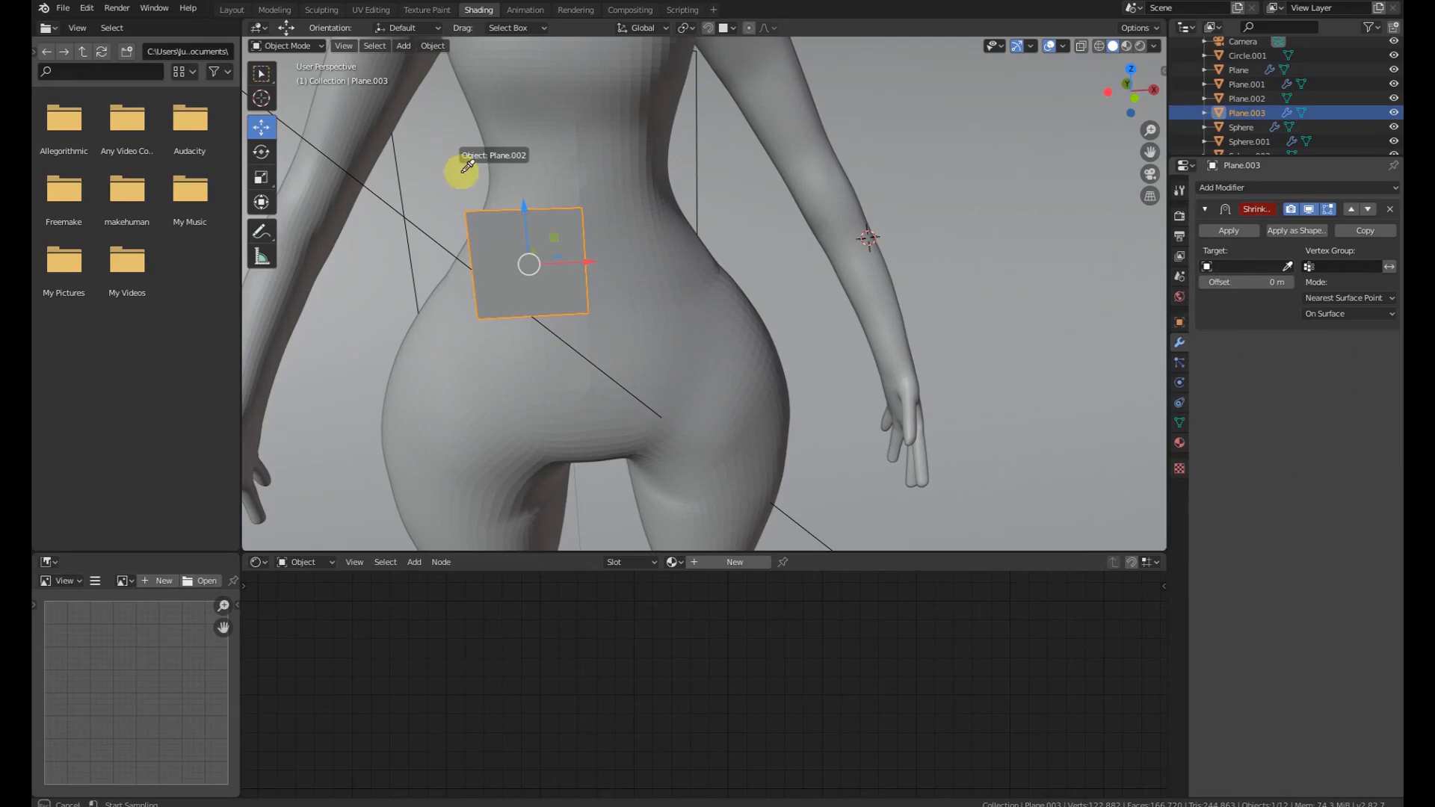
{"action": "left_click", "coordinate": [576, 247]}
{"action": "scroll", "coordinate": [576, 235], "scroll_direction": "up", "scroll_amount": 5}
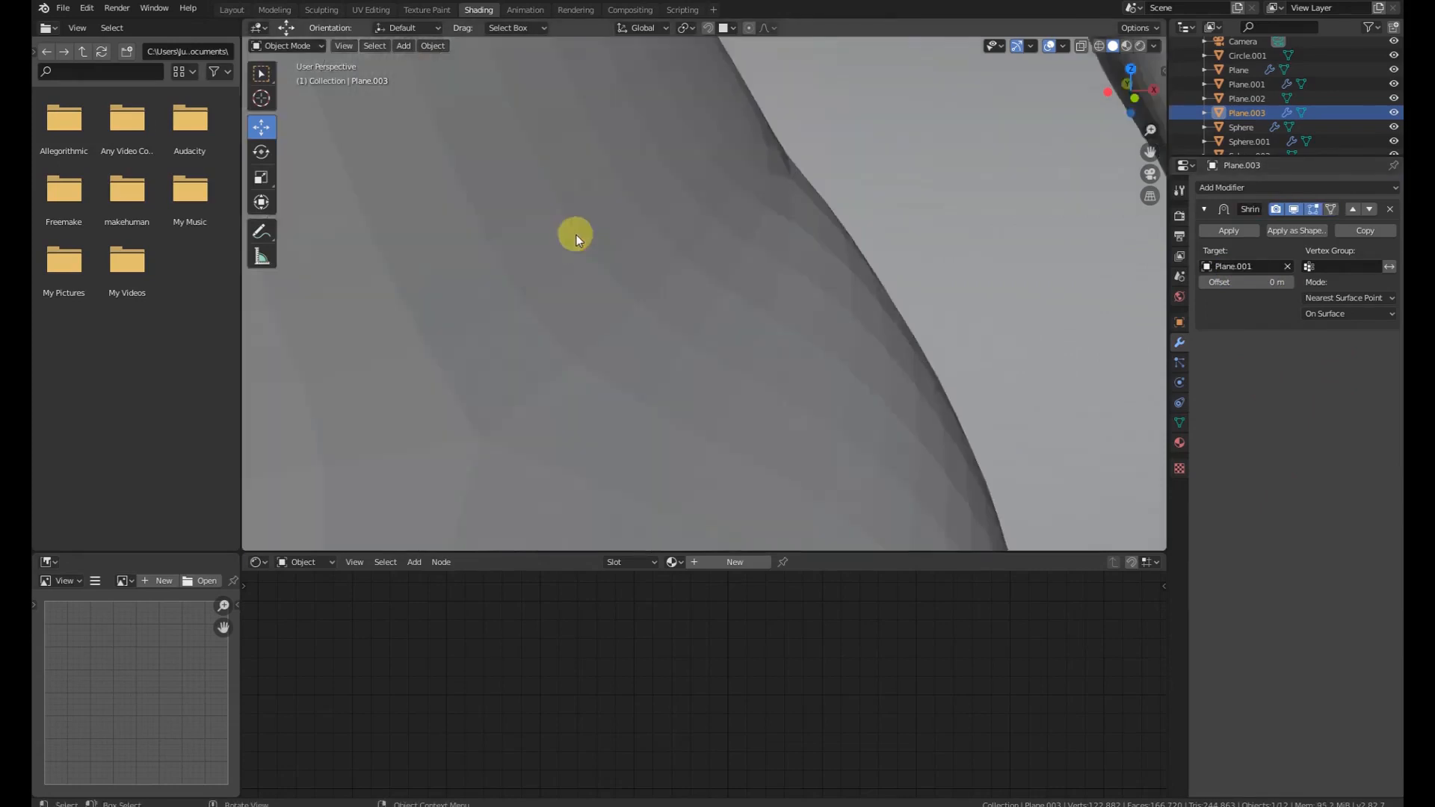
{"action": "scroll", "coordinate": [569, 236], "scroll_direction": "down", "scroll_amount": 6}
{"action": "scroll", "coordinate": [635, 250], "scroll_direction": "up", "scroll_amount": 3}
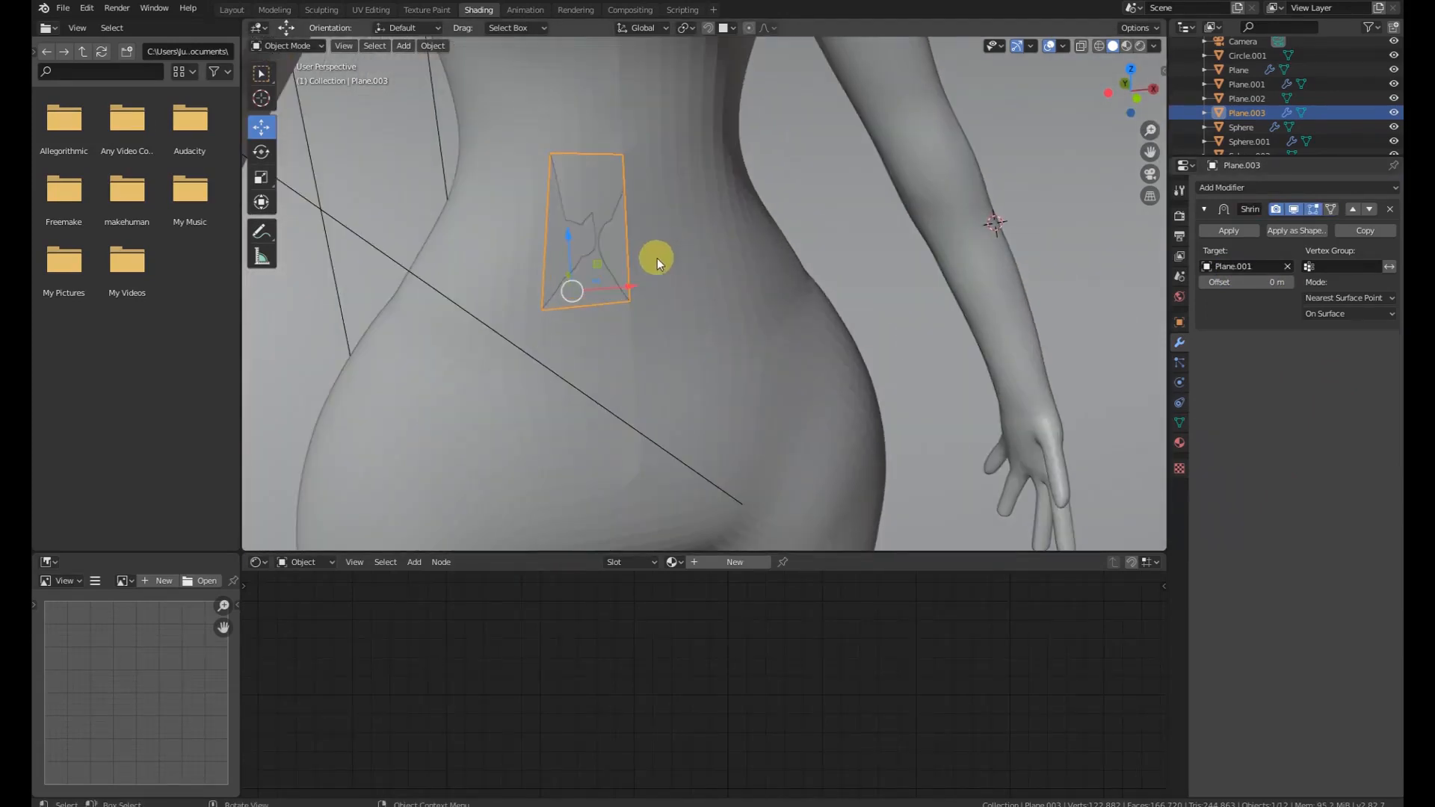
Examine the small wrapped plane on the abdomen in Edit Mode and Object Mode, up close and against the whole character.
{"action": "middle_click_drag", "start_coordinate": [657, 258], "coordinate": [669, 318]}
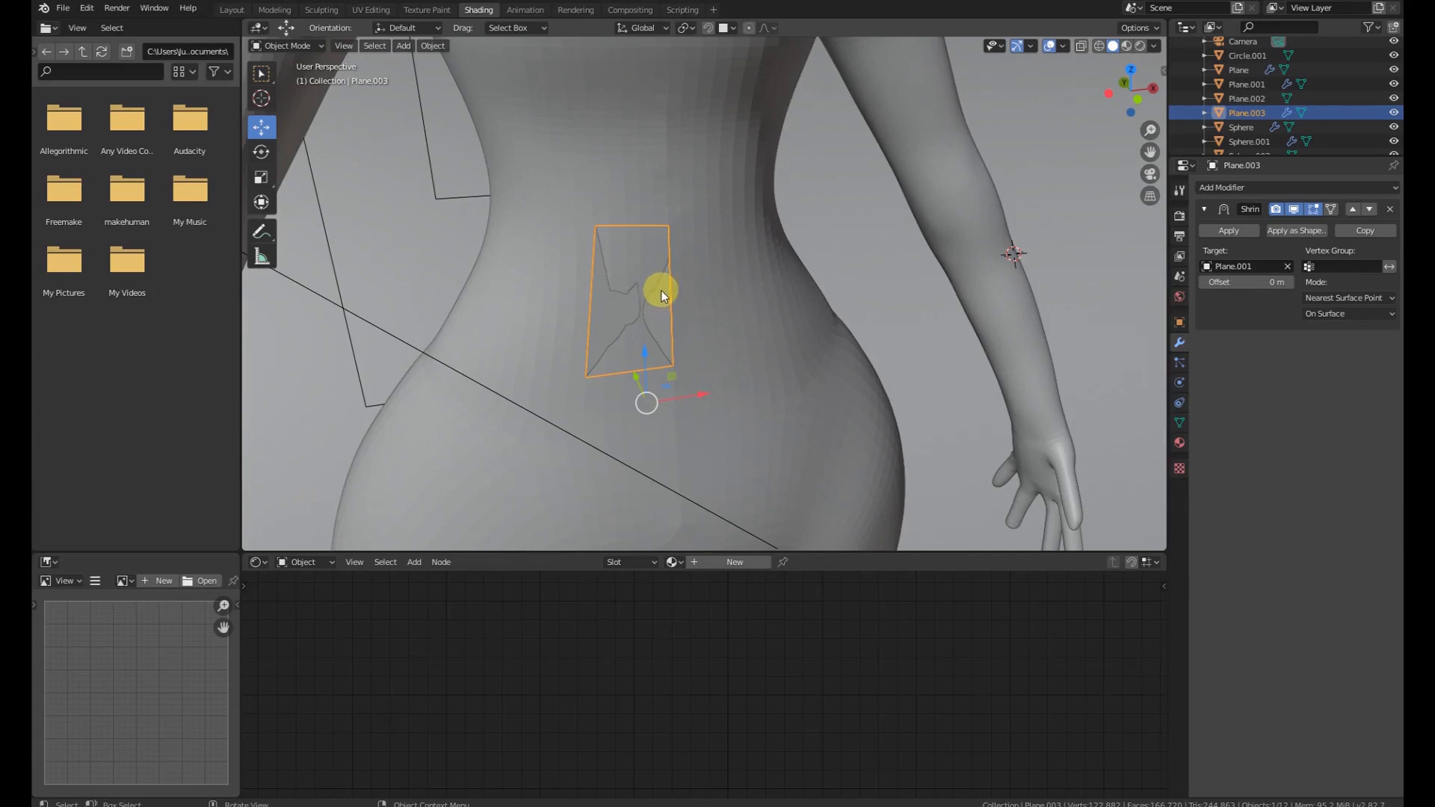
{"action": "key", "text": "Tab"}
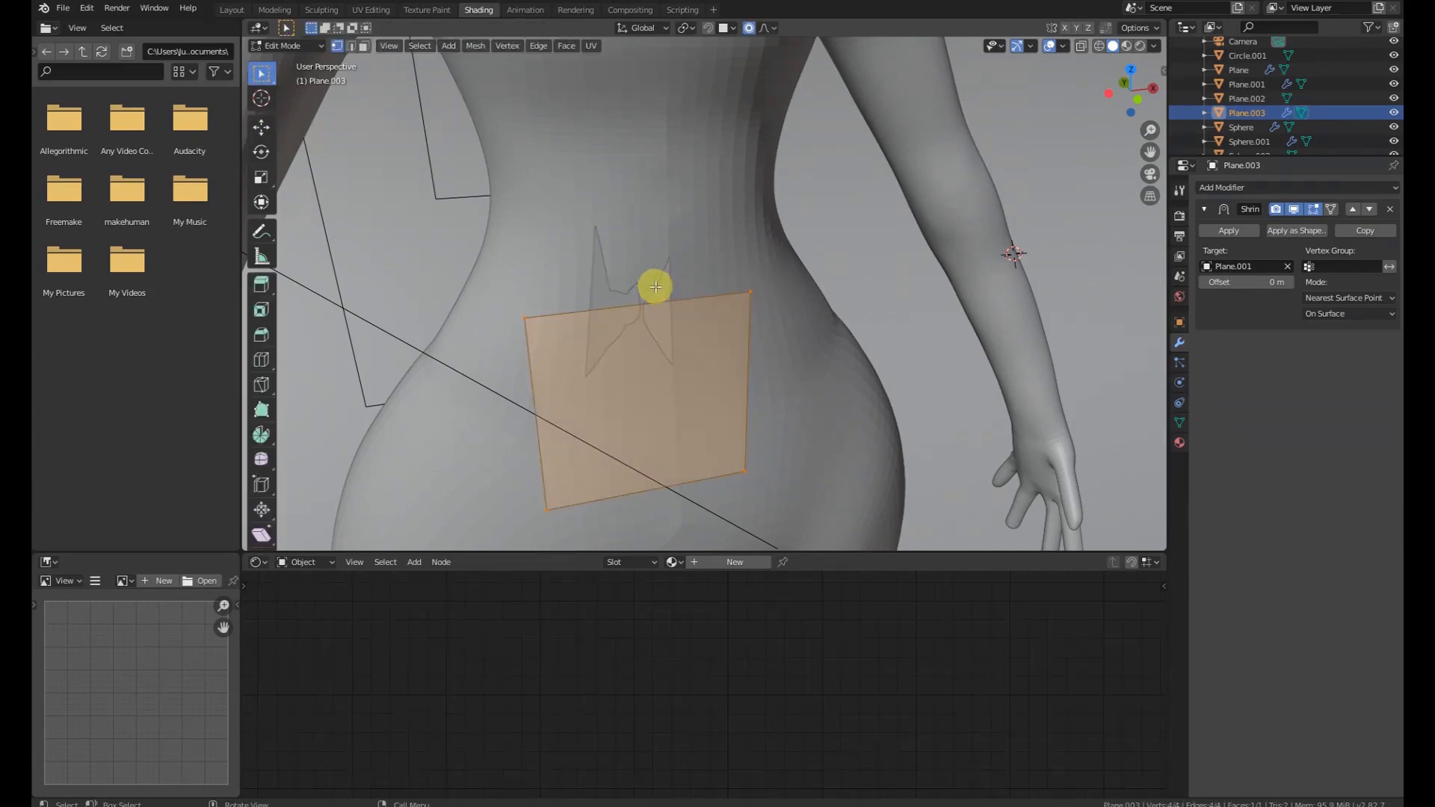
{"action": "key", "text": "Tab"}
{"action": "scroll", "coordinate": [656, 288], "scroll_direction": "down", "scroll_amount": 10}
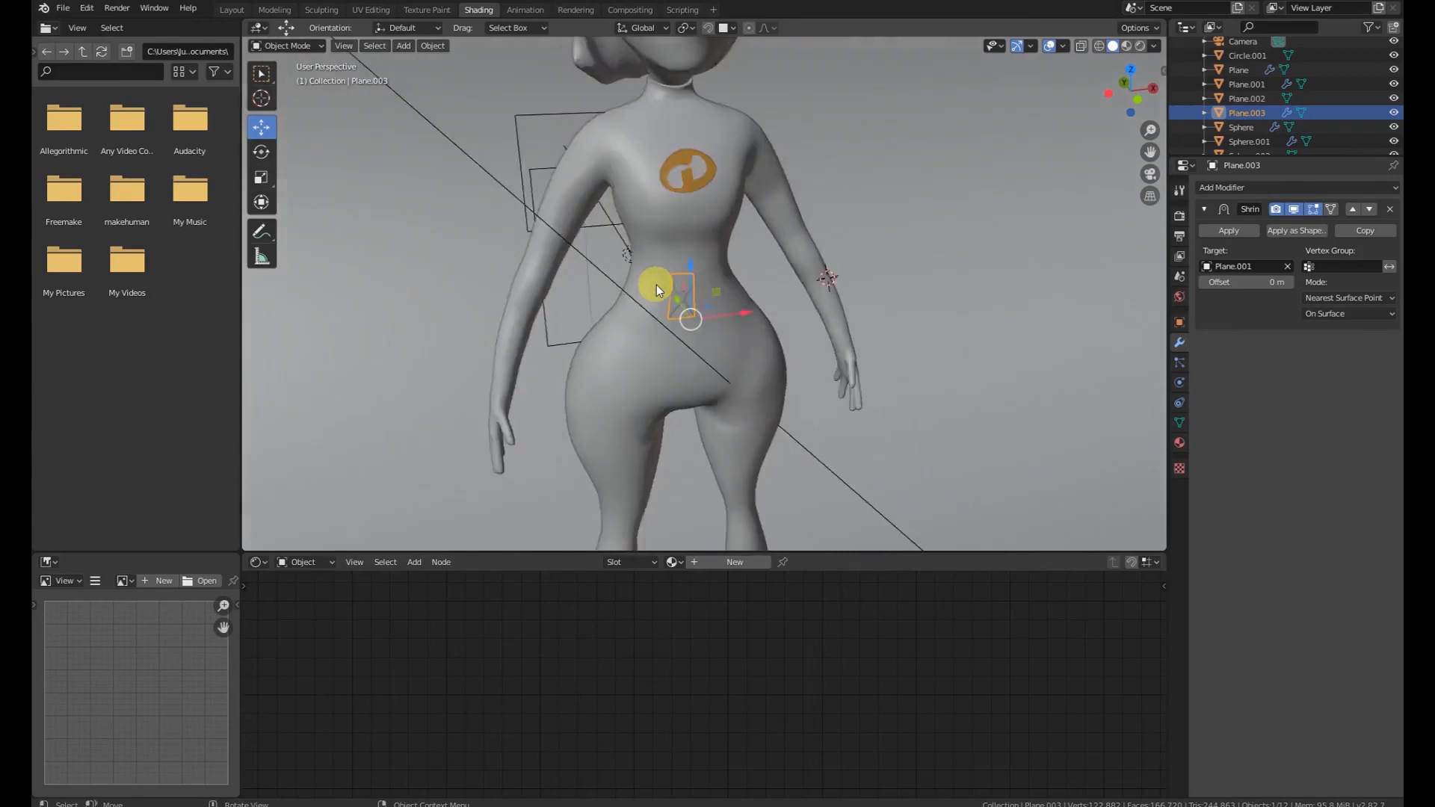
{"action": "middle_click_drag", "start_coordinate": [656, 287], "coordinate": [628, 311]}
{"action": "scroll", "coordinate": [627, 311], "scroll_direction": "up", "scroll_amount": 3}
{"action": "middle_click_drag", "start_coordinate": [653, 234], "coordinate": [675, 194]}
{"action": "middle_click_drag", "start_coordinate": [664, 281], "coordinate": [643, 300]}
Remove the Shrinkwrap modifier from the small plane and leave the character scene.
{"action": "left_click", "coordinate": [1389, 210]}
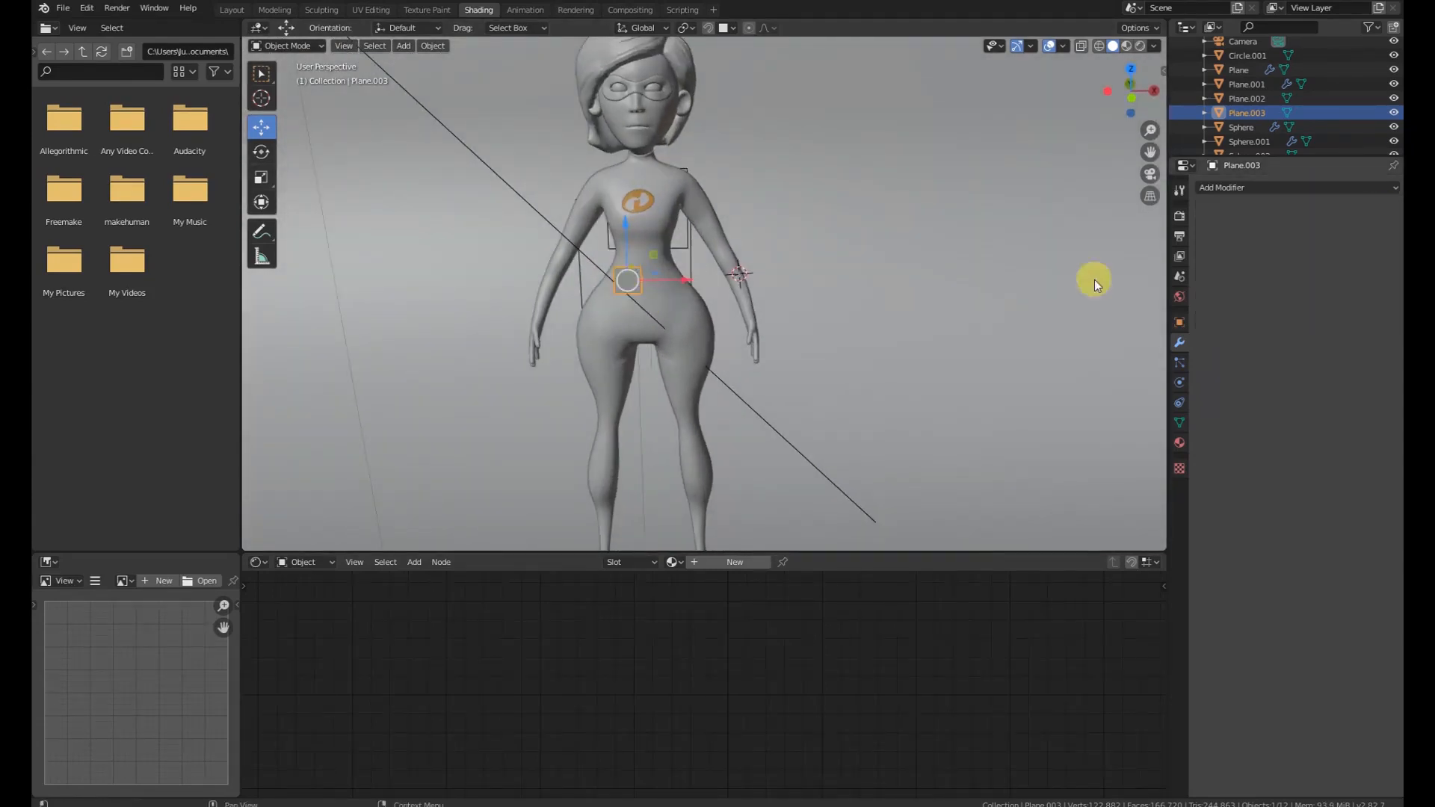
{"action": "key", "text": "x"}
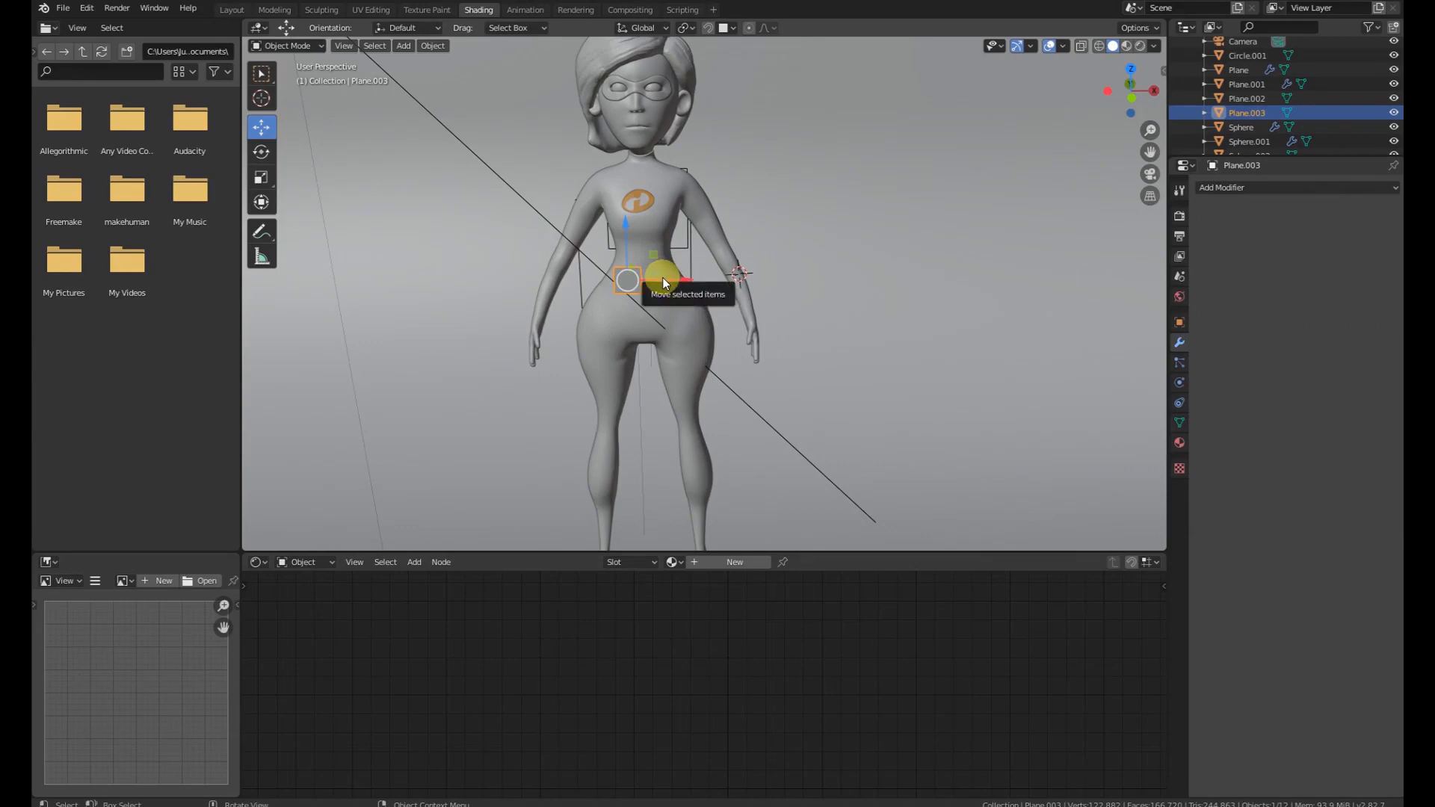
{"action": "key", "text": "Return"}
{"action": "key", "text": "ctrl+q"}
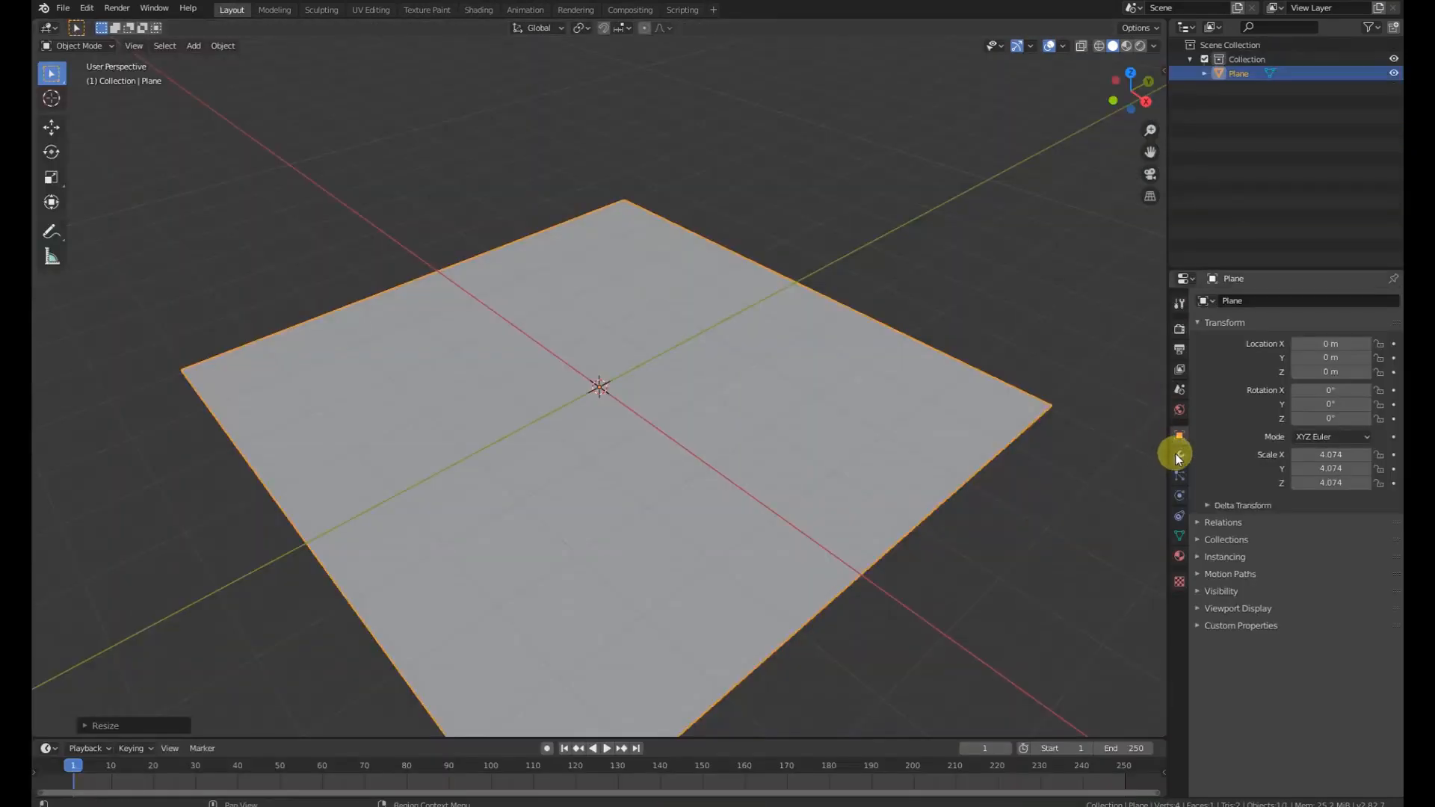
Show the modifier properties of the large ground plane.
{"action": "left_click", "coordinate": [1175, 448]}
{"action": "left_click", "coordinate": [1250, 296]}
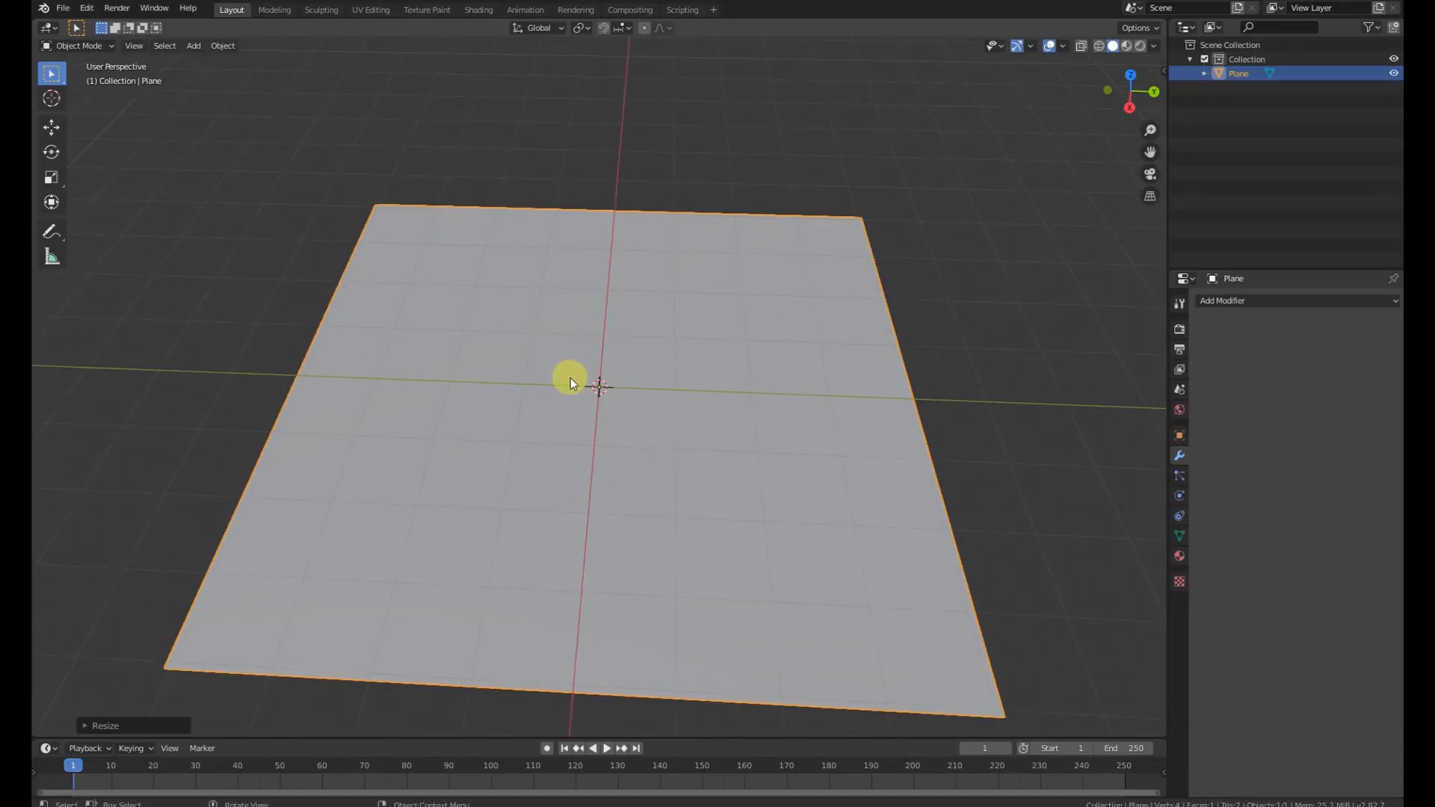
{"action": "key", "text": "s"}
{"action": "left_click", "coordinate": [589, 397]}
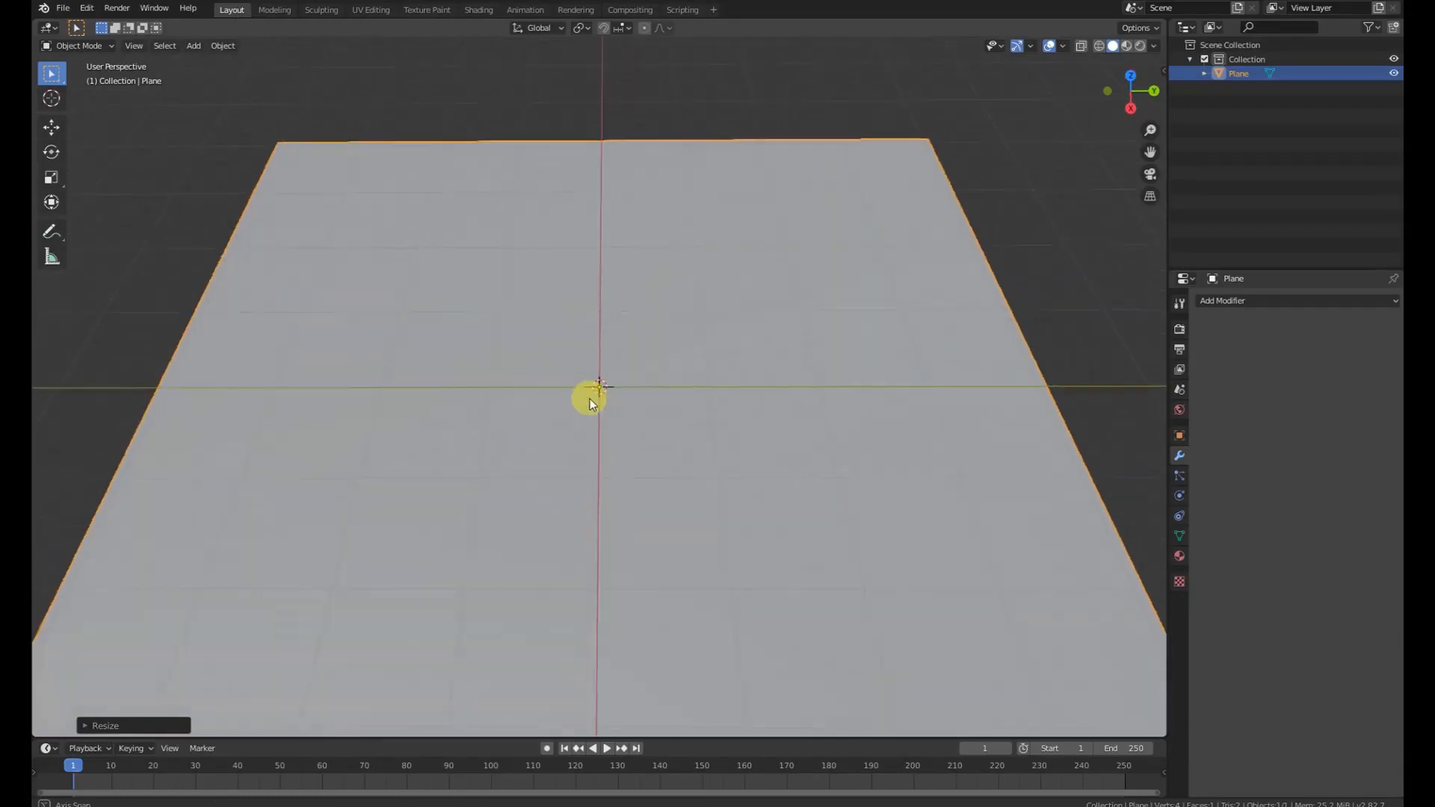
{"action": "middle_click_drag", "start_coordinate": [589, 398], "coordinate": [651, 364]}
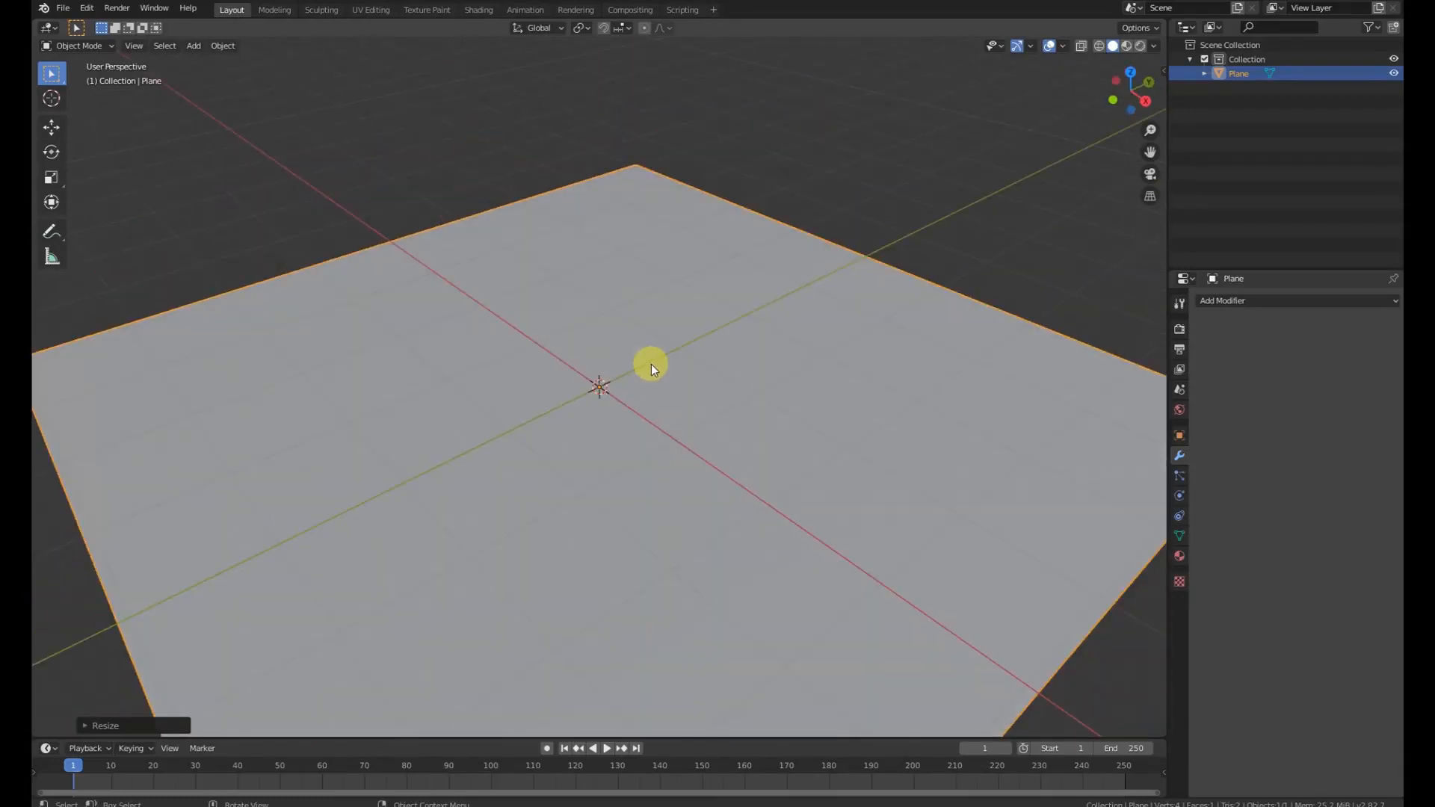
Add a cylinder mesh at the centre of the plane and raise it along Z until it stands on the plane.
{"action": "key", "text": "shift+a"}
{"action": "mouse_move", "coordinate": [652, 364]}
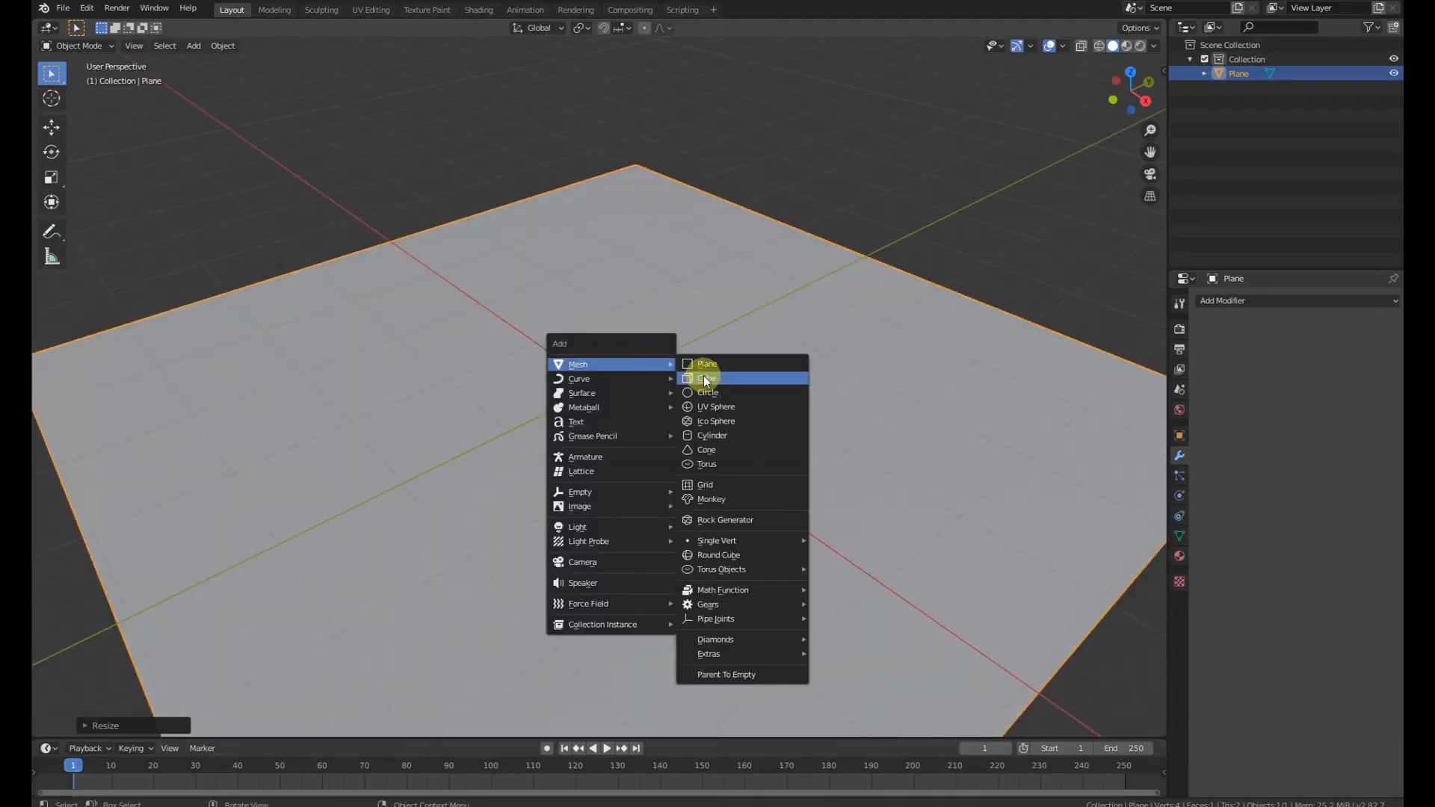
{"action": "left_click", "coordinate": [718, 435]}
{"action": "scroll", "coordinate": [519, 334], "scroll_direction": "up", "scroll_amount": 2}
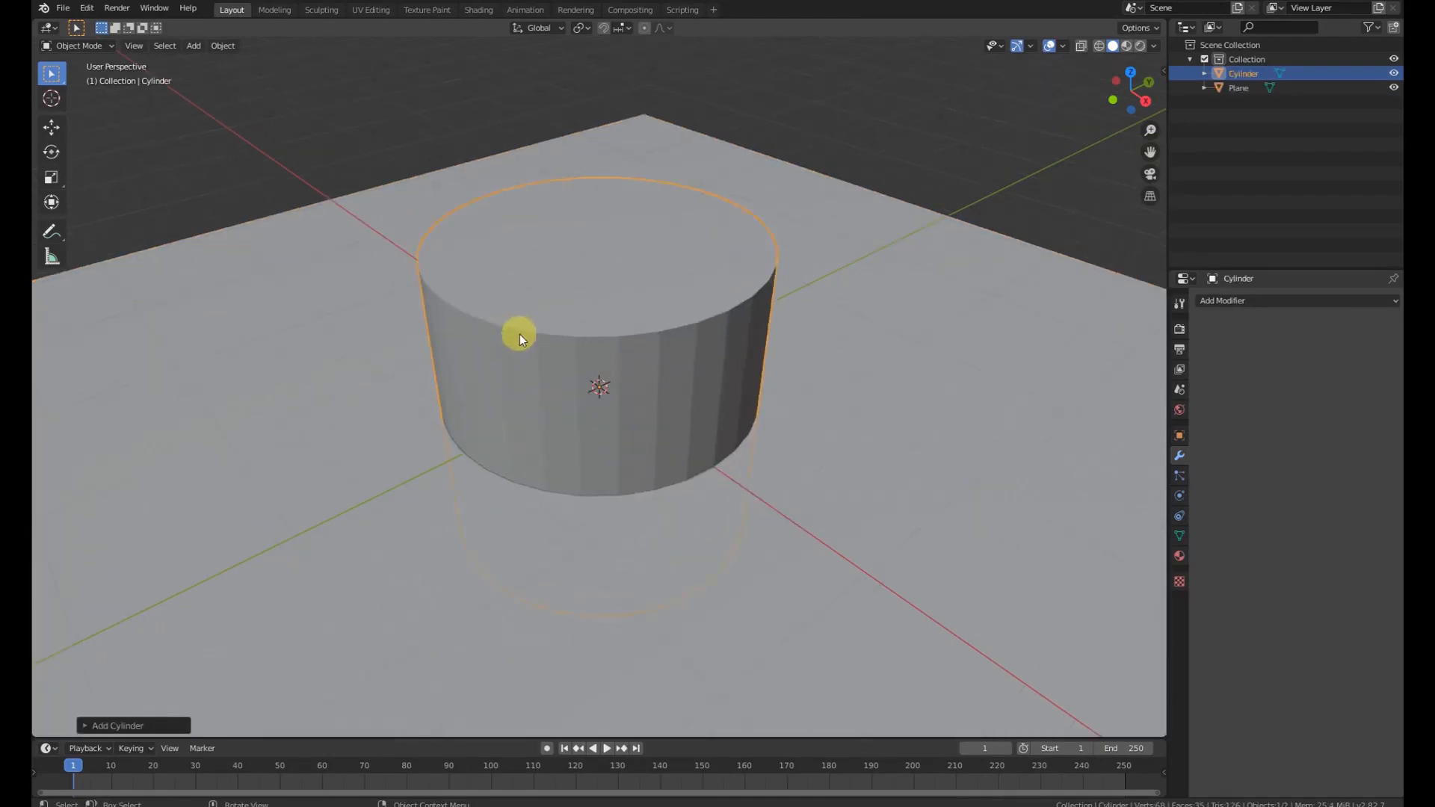
{"action": "scroll", "coordinate": [608, 297], "scroll_direction": "down", "scroll_amount": 5}
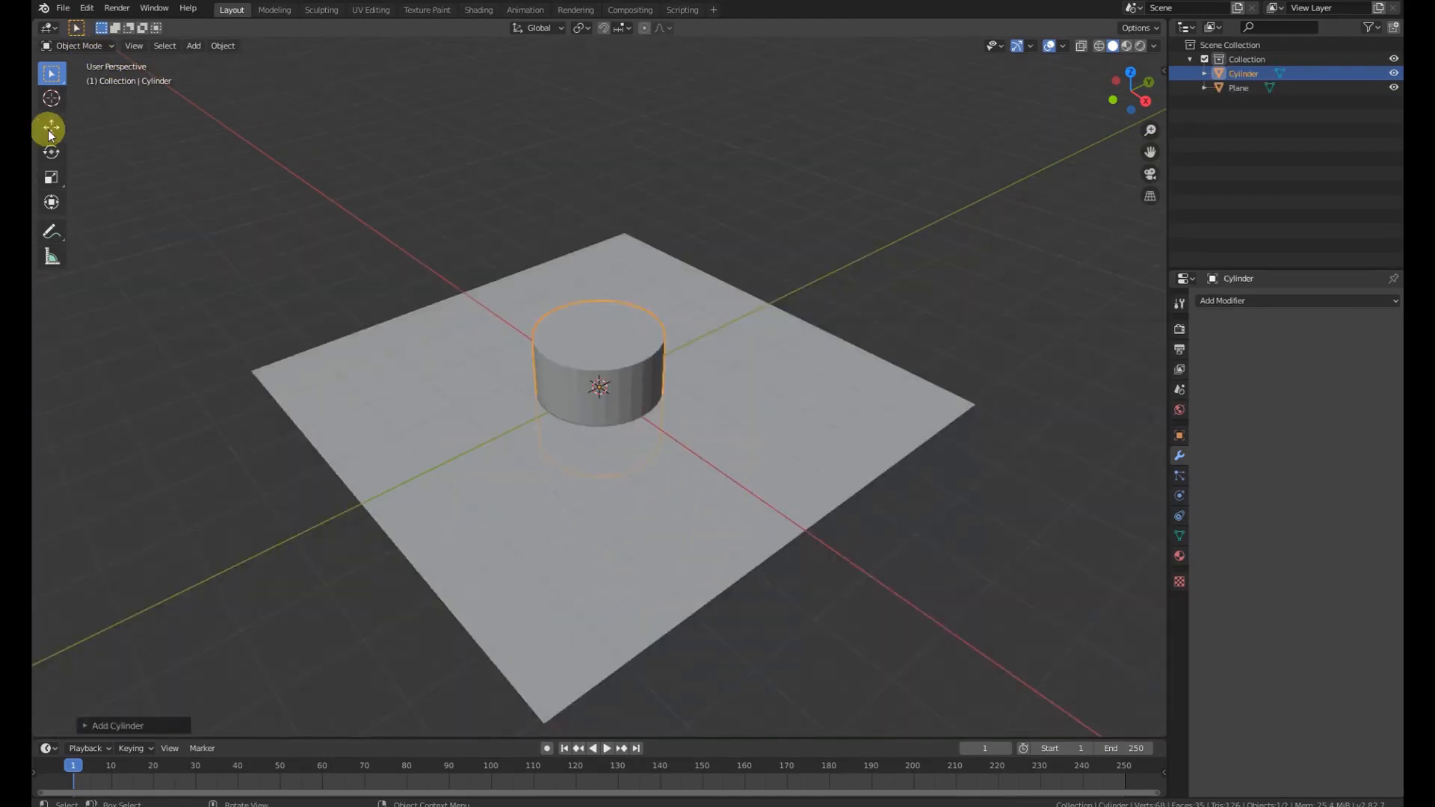
{"action": "left_click", "coordinate": [51, 127]}
{"action": "left_click_drag", "start_coordinate": [606, 343], "coordinate": [597, 258]}
Select the cylinder's ring of side faces in Edit Mode and apply Checker Deselect to keep every other face.
{"action": "left_click", "coordinate": [75, 44]}
{"action": "left_click", "coordinate": [87, 75]}
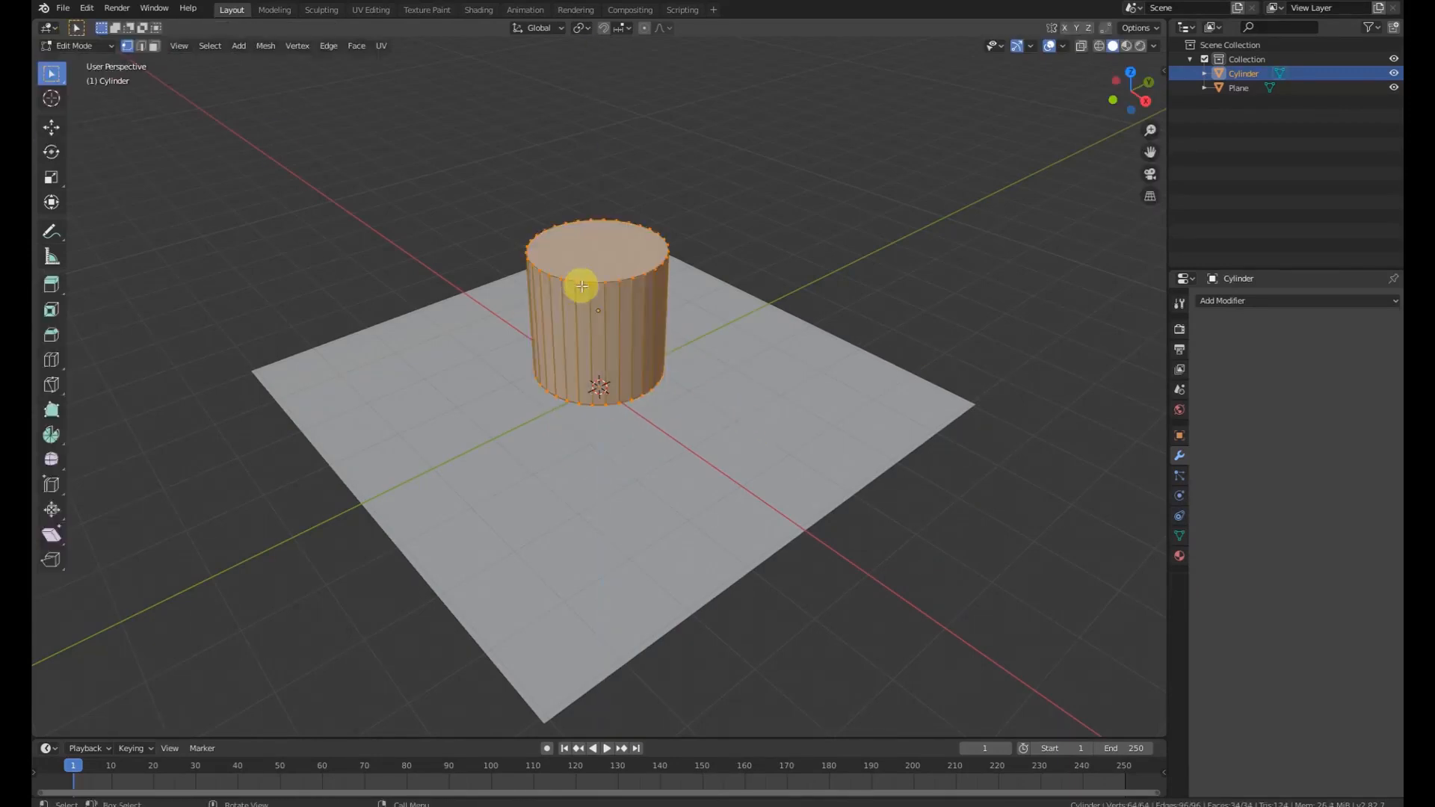
{"action": "left_click", "coordinate": [154, 45]}
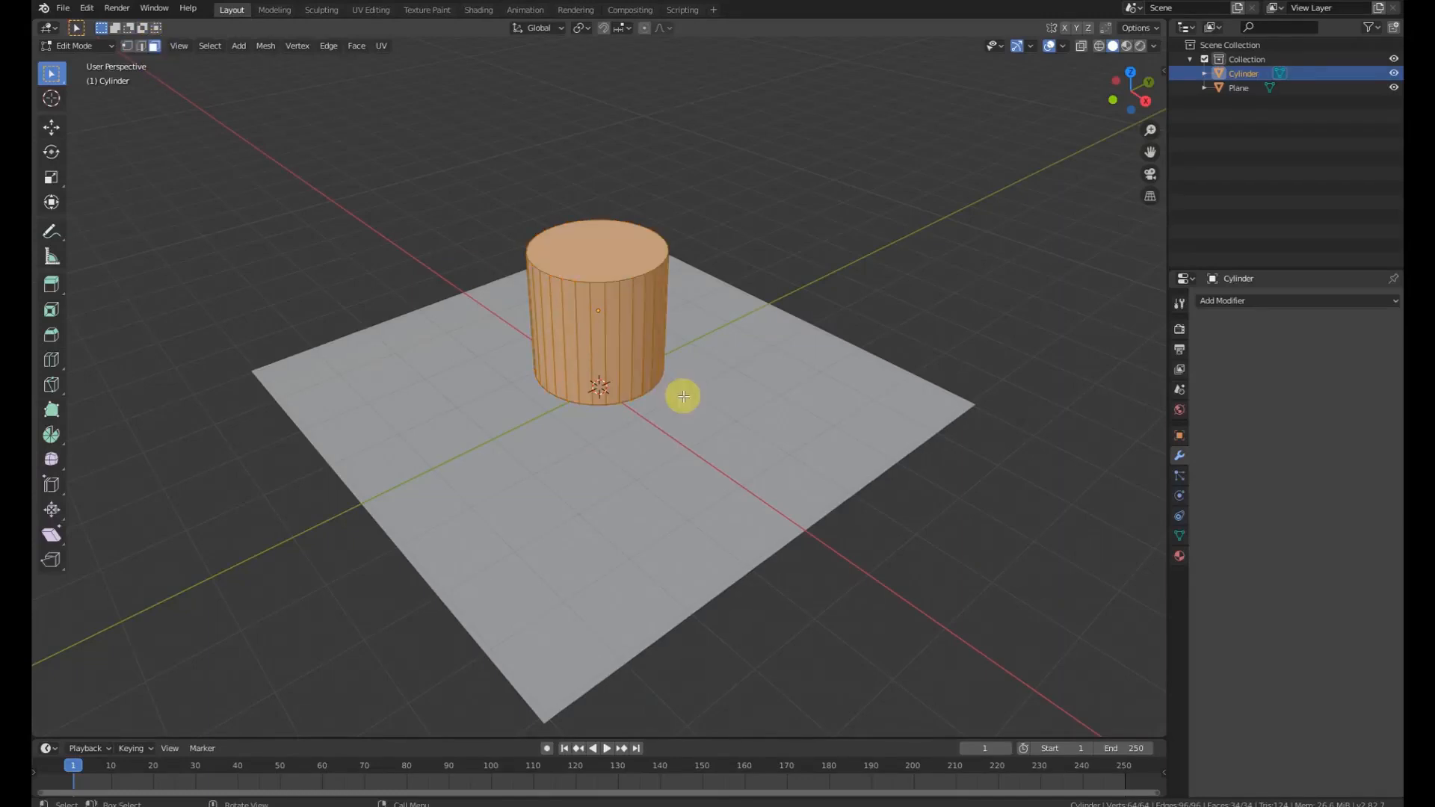
{"action": "left_click", "coordinate": [641, 352]}
{"action": "key", "text": "F3"}
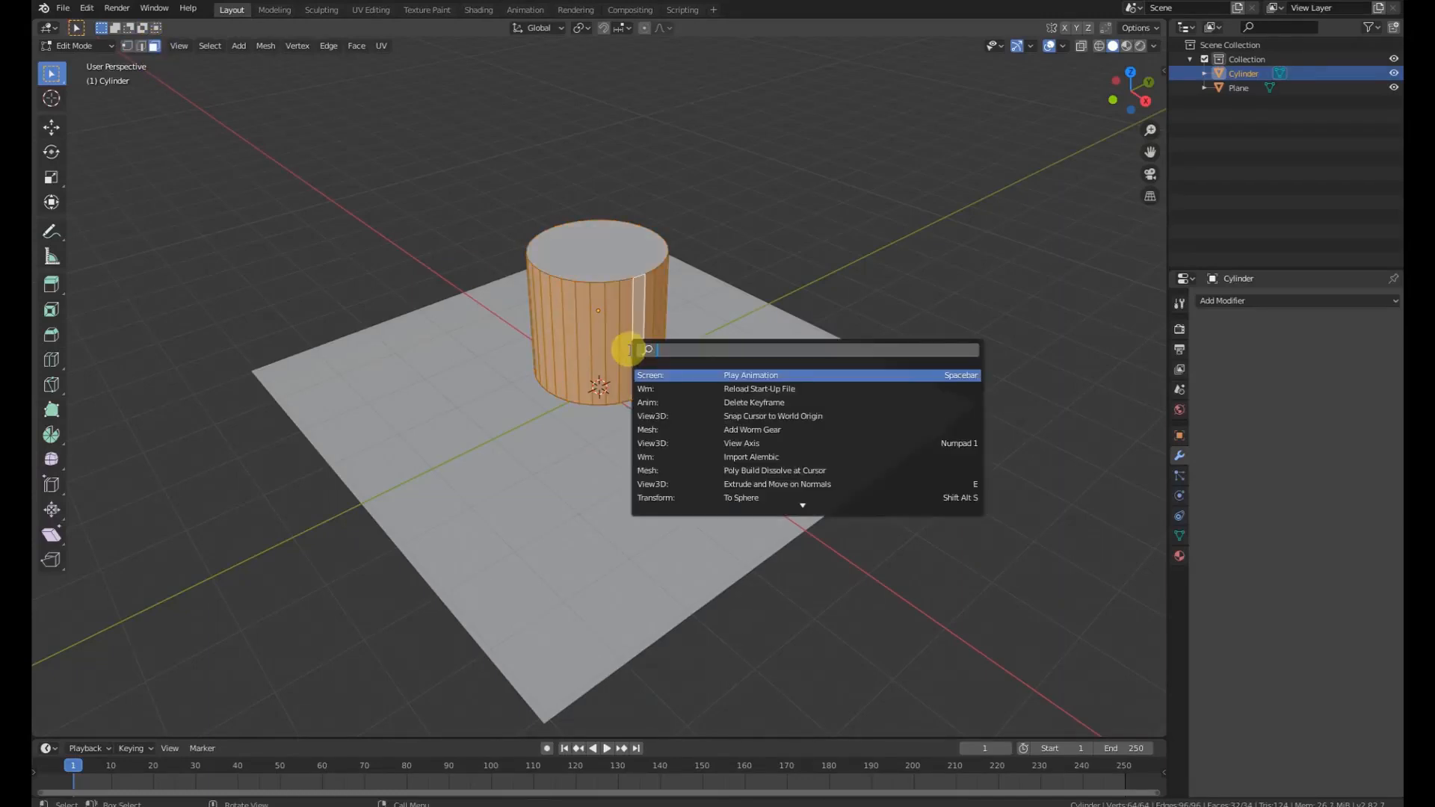
{"action": "type", "text": "che"}
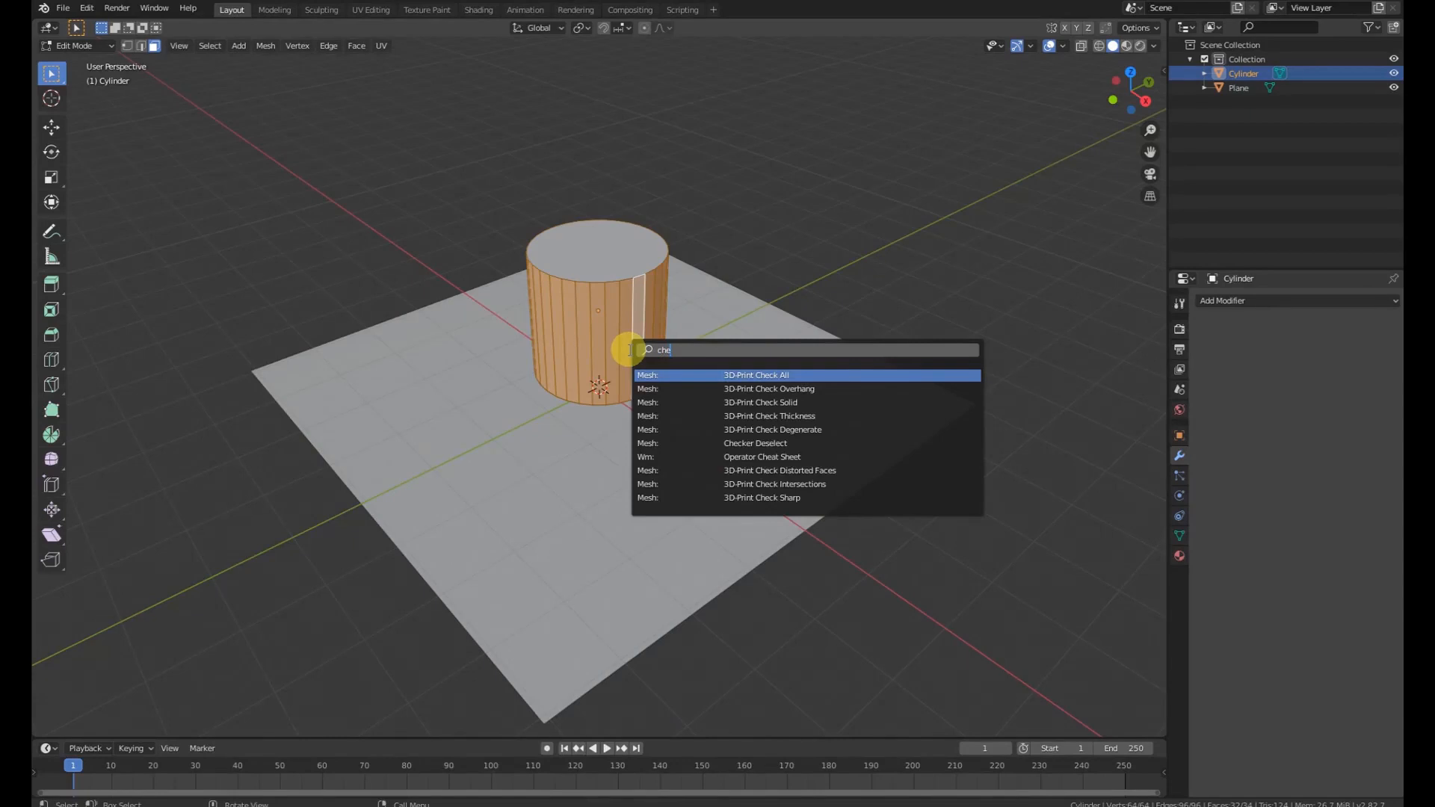
{"action": "left_click", "coordinate": [748, 443]}
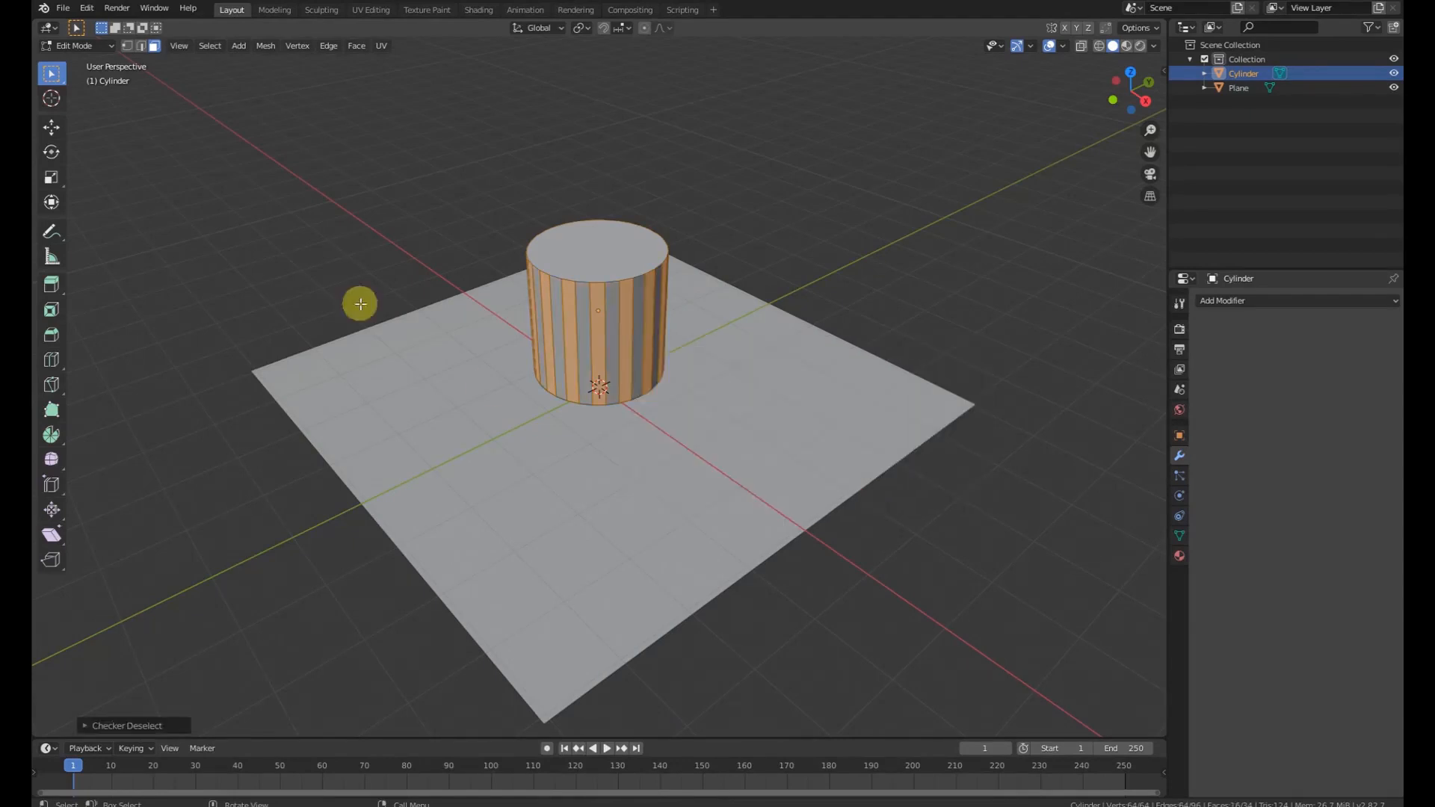
Extrude the alternating side faces and push them outward along their normals by about 0.1165 with Shrink/Fatten.
{"action": "scroll", "coordinate": [602, 315], "scroll_direction": "up", "scroll_amount": 4}
{"action": "key", "text": "e"}
{"action": "right_click", "coordinate": [590, 326]}
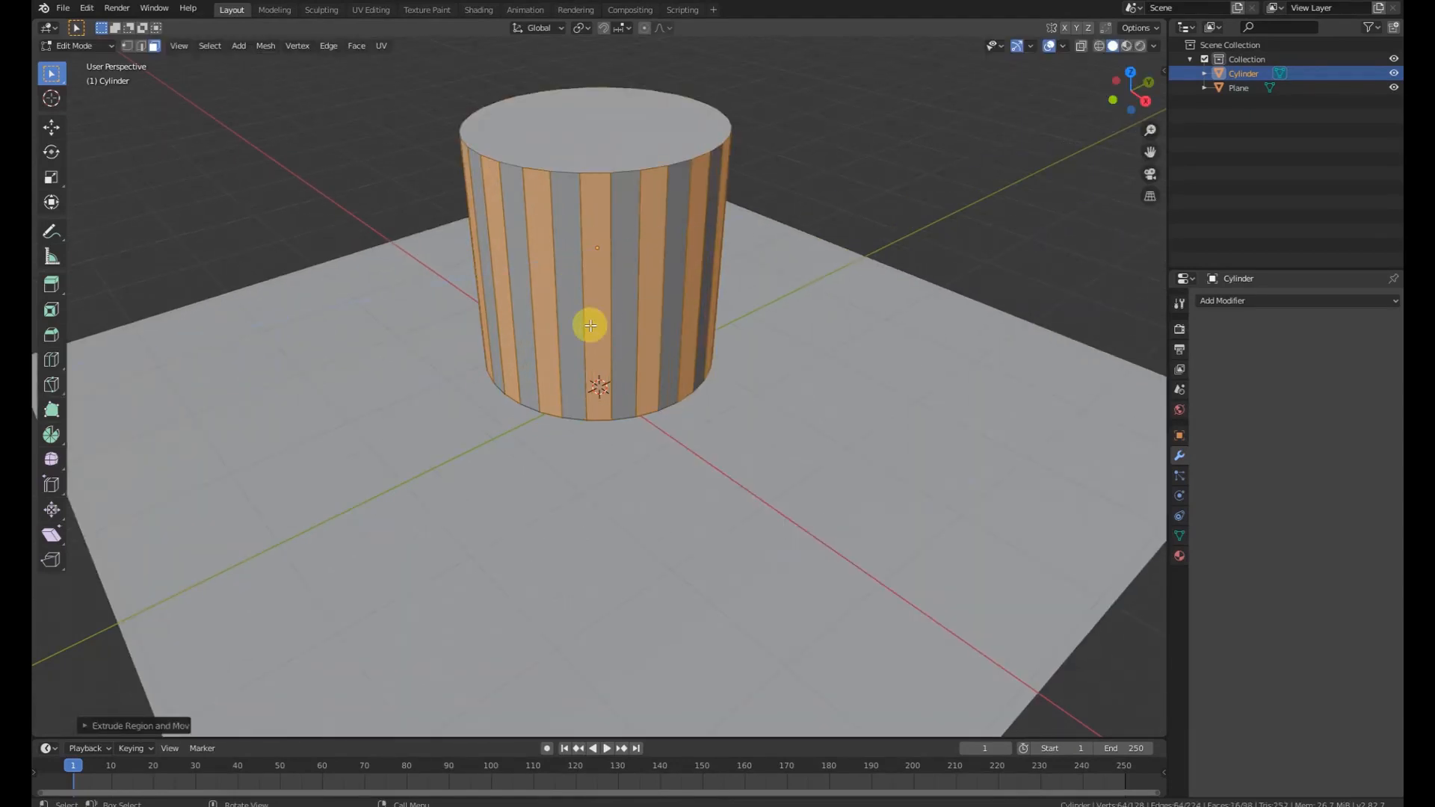
{"action": "key", "text": "alt+s"}
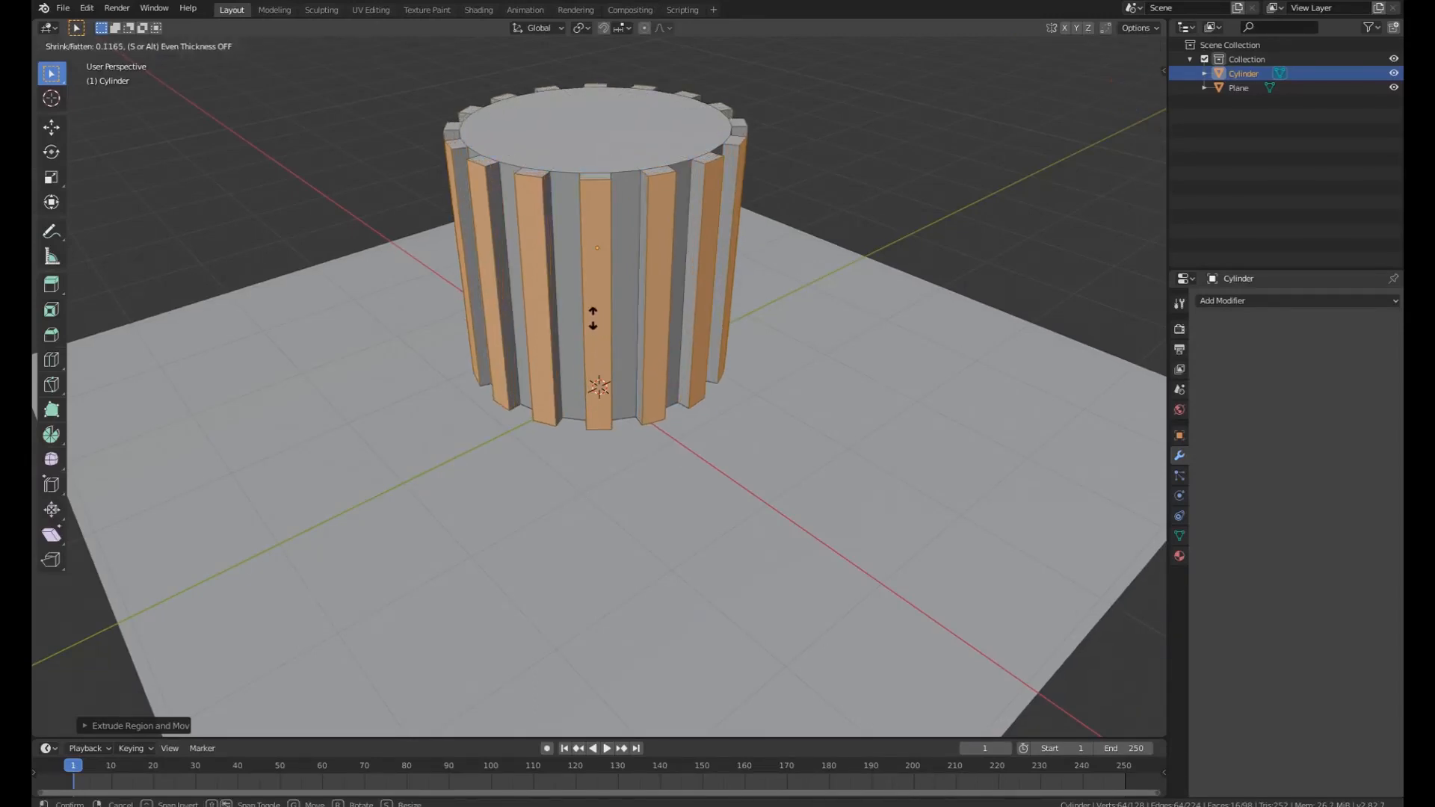
{"action": "left_click", "coordinate": [593, 318]}
Return the ribbed cylinder to Object Mode and stretch it taller along the Z axis.
{"action": "scroll", "coordinate": [625, 298], "scroll_direction": "down", "scroll_amount": 6}
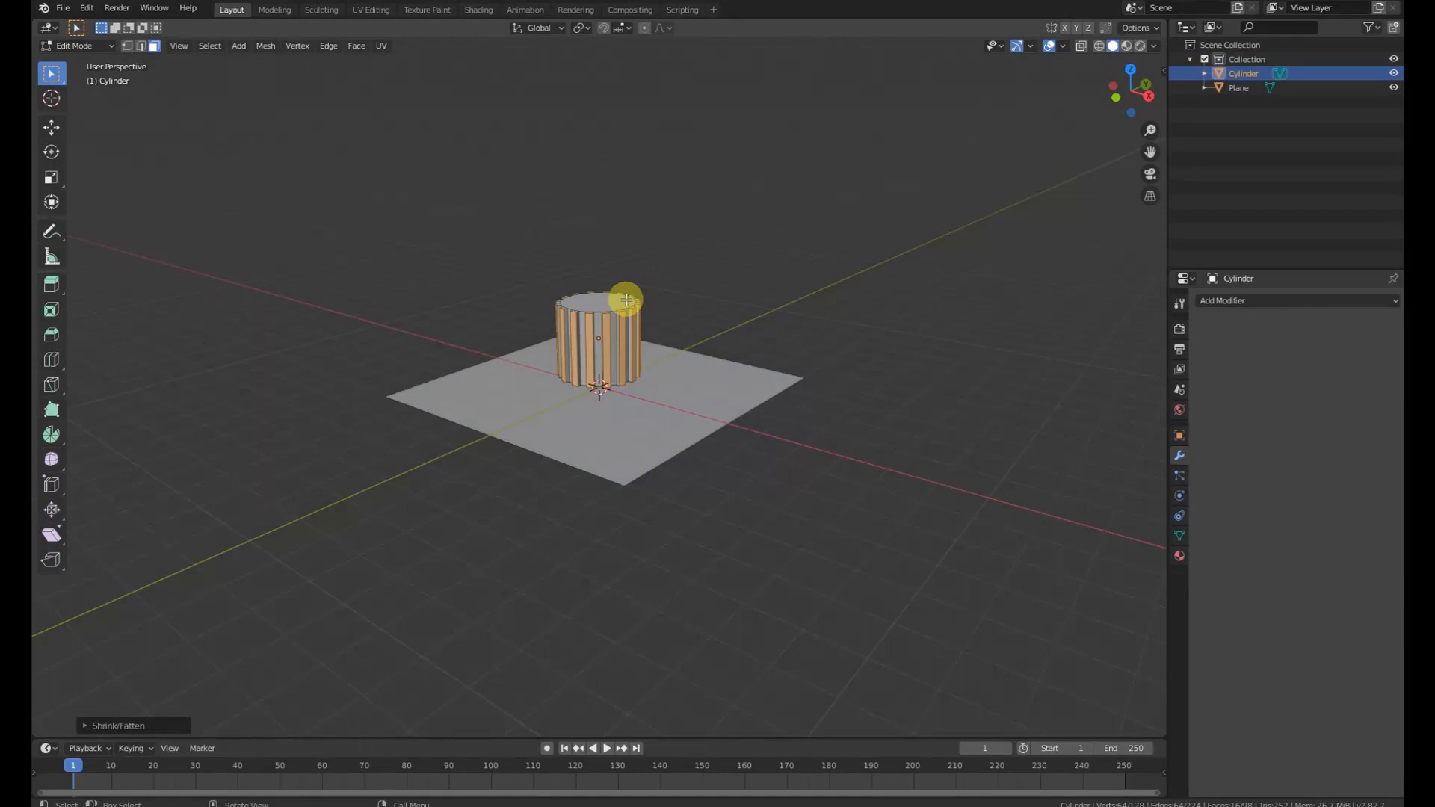
{"action": "key", "text": "Tab"}
{"action": "key", "text": "s"}
{"action": "key", "text": "z"}
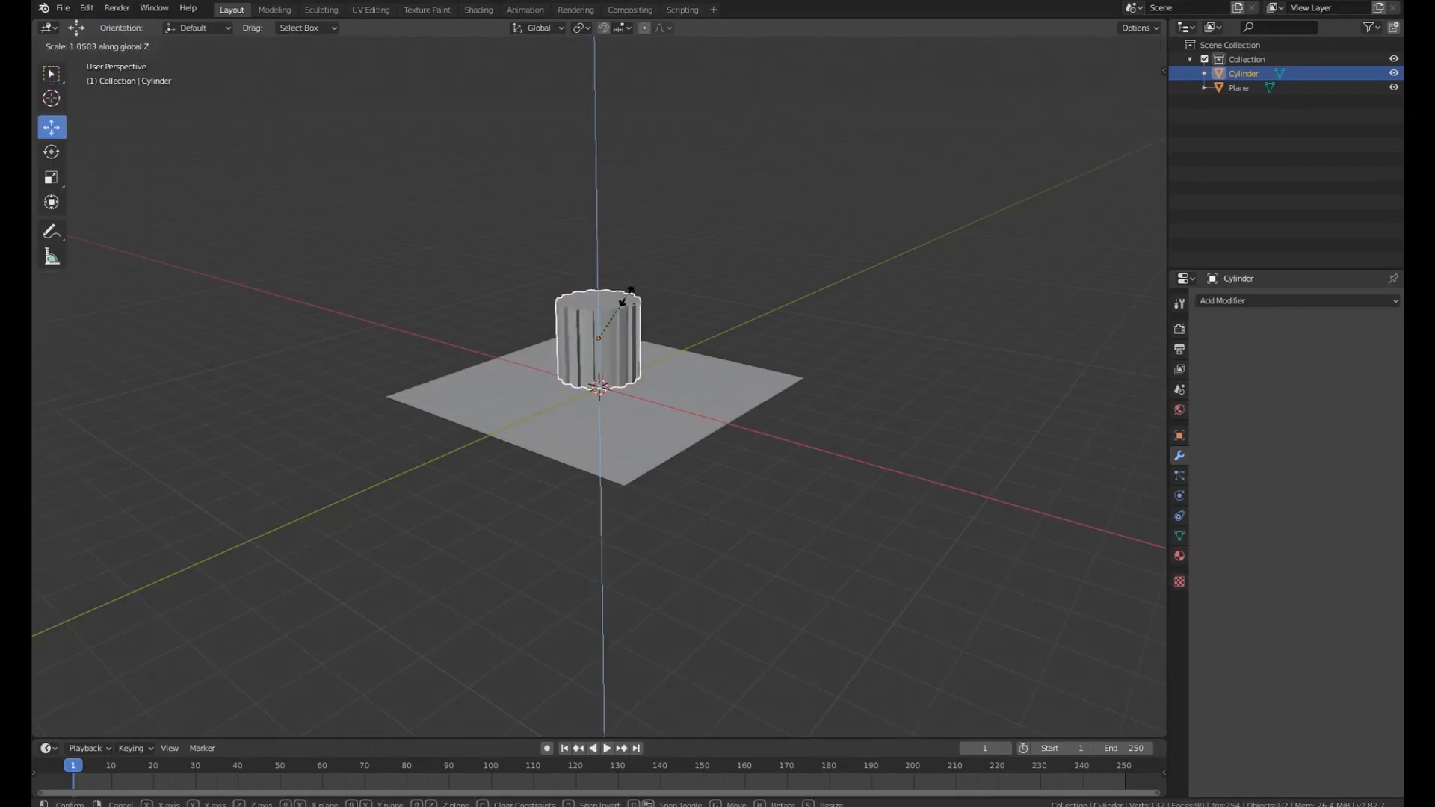
{"action": "left_click", "coordinate": [647, 282]}
Add a Simple Deform modifier to the ribbed cylinder and set its twist axis to Z.
{"action": "scroll", "coordinate": [657, 288], "scroll_direction": "up", "scroll_amount": 5}
{"action": "left_click", "coordinate": [1254, 299]}
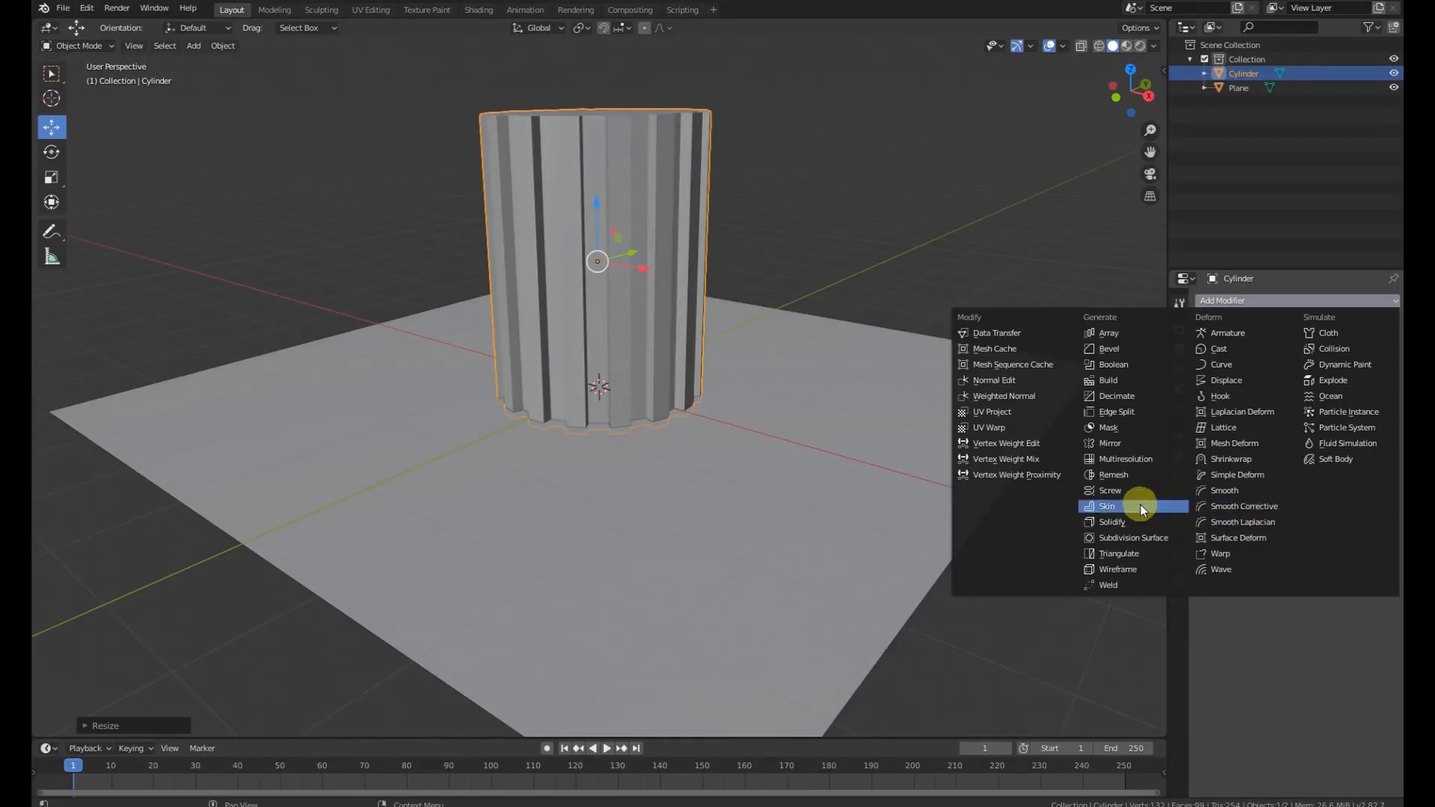
{"action": "left_click", "coordinate": [1230, 476]}
{"action": "middle_click_drag", "start_coordinate": [522, 154], "coordinate": [605, 238]}
{"action": "left_click", "coordinate": [1262, 443]}
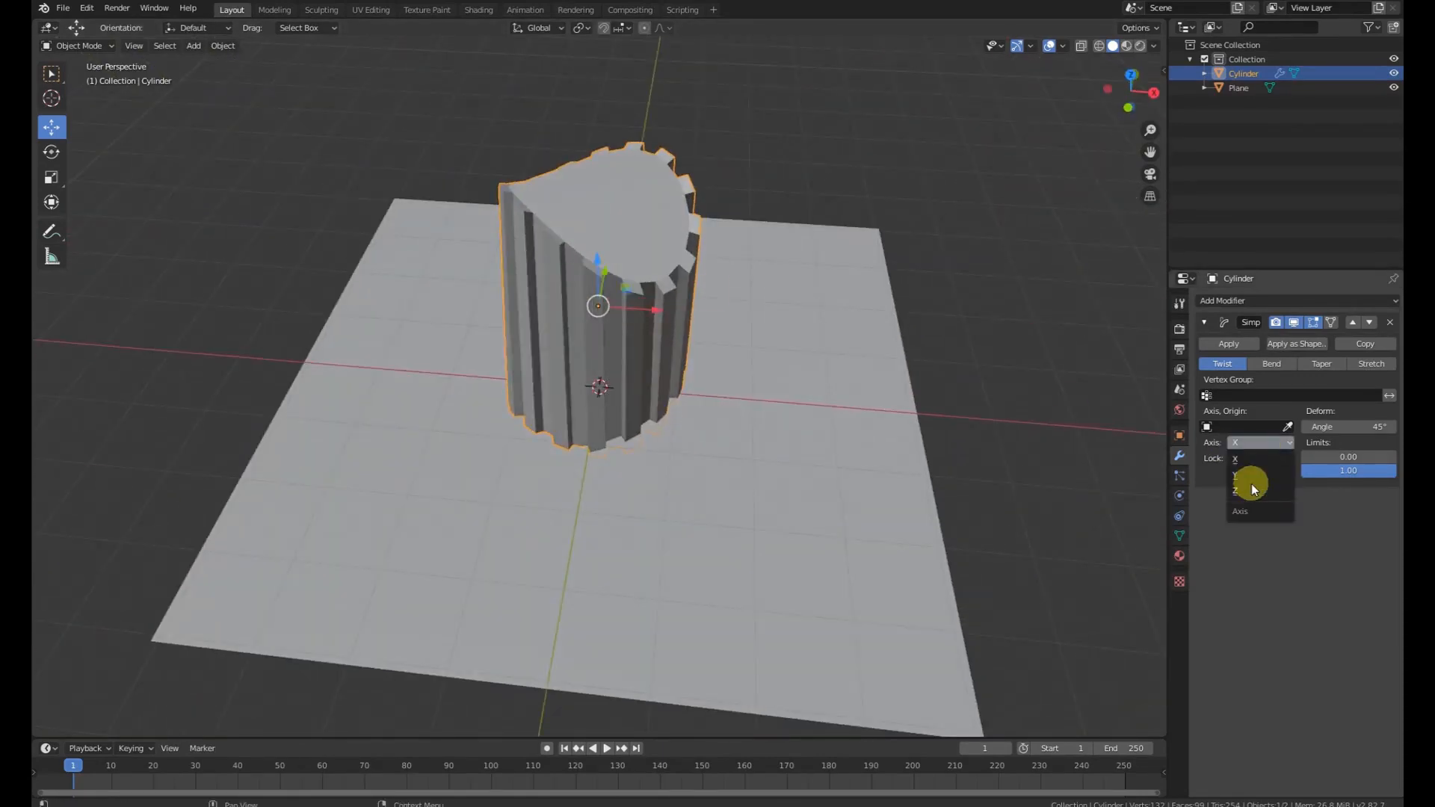
{"action": "left_click", "coordinate": [1250, 488]}
{"action": "middle_click_drag", "start_coordinate": [657, 295], "coordinate": [686, 266]}
{"action": "middle_click_drag", "start_coordinate": [557, 248], "coordinate": [644, 187]}
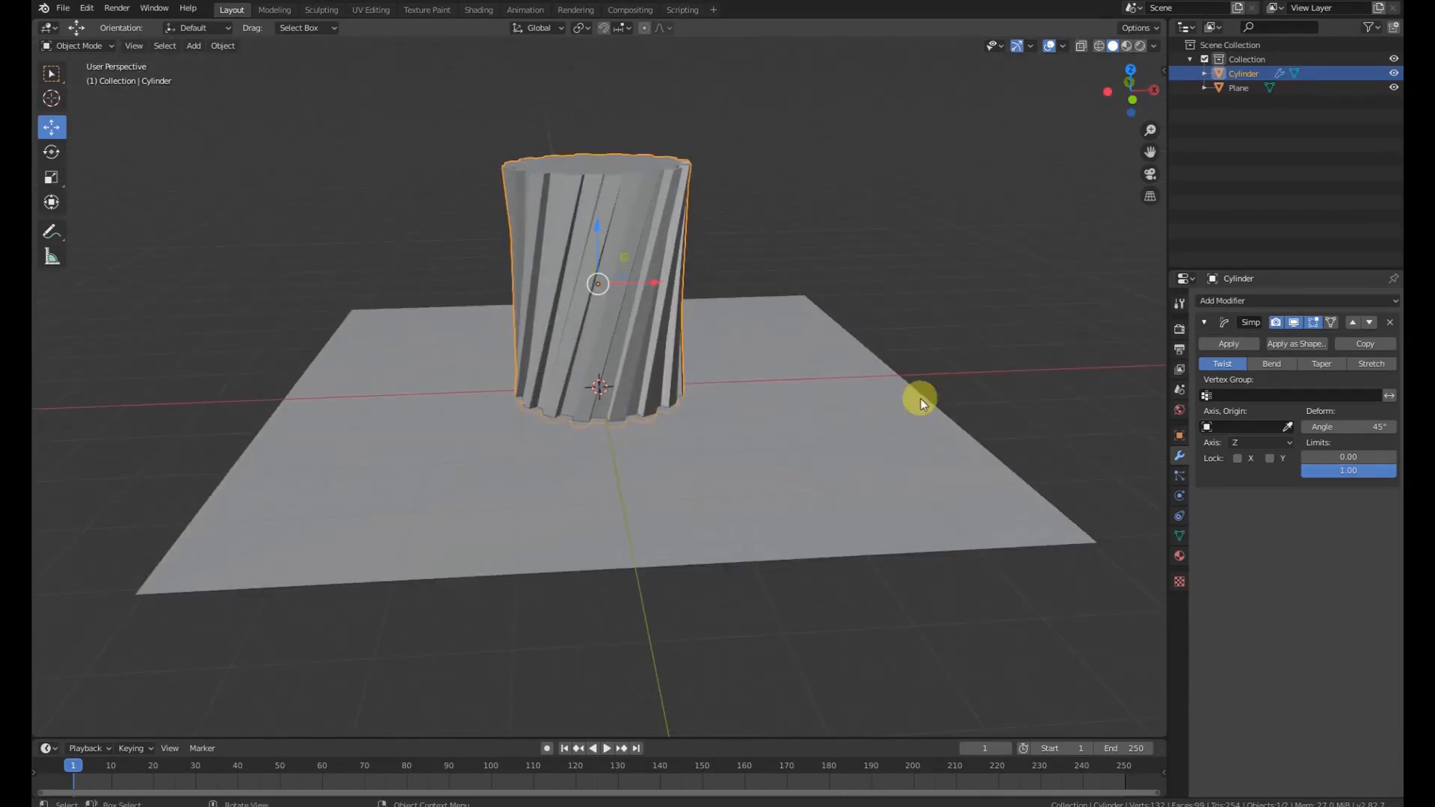
Set the twist angle to about -21.2° and the lower limit to 1.00, keeping Z as the deform axis.
{"action": "left_click_drag", "start_coordinate": [1304, 427], "coordinate": [1394, 458]}
{"action": "right_click", "coordinate": [1394, 459]}
{"action": "left_click", "coordinate": [1254, 443]}
{"action": "left_click", "coordinate": [1250, 441]}
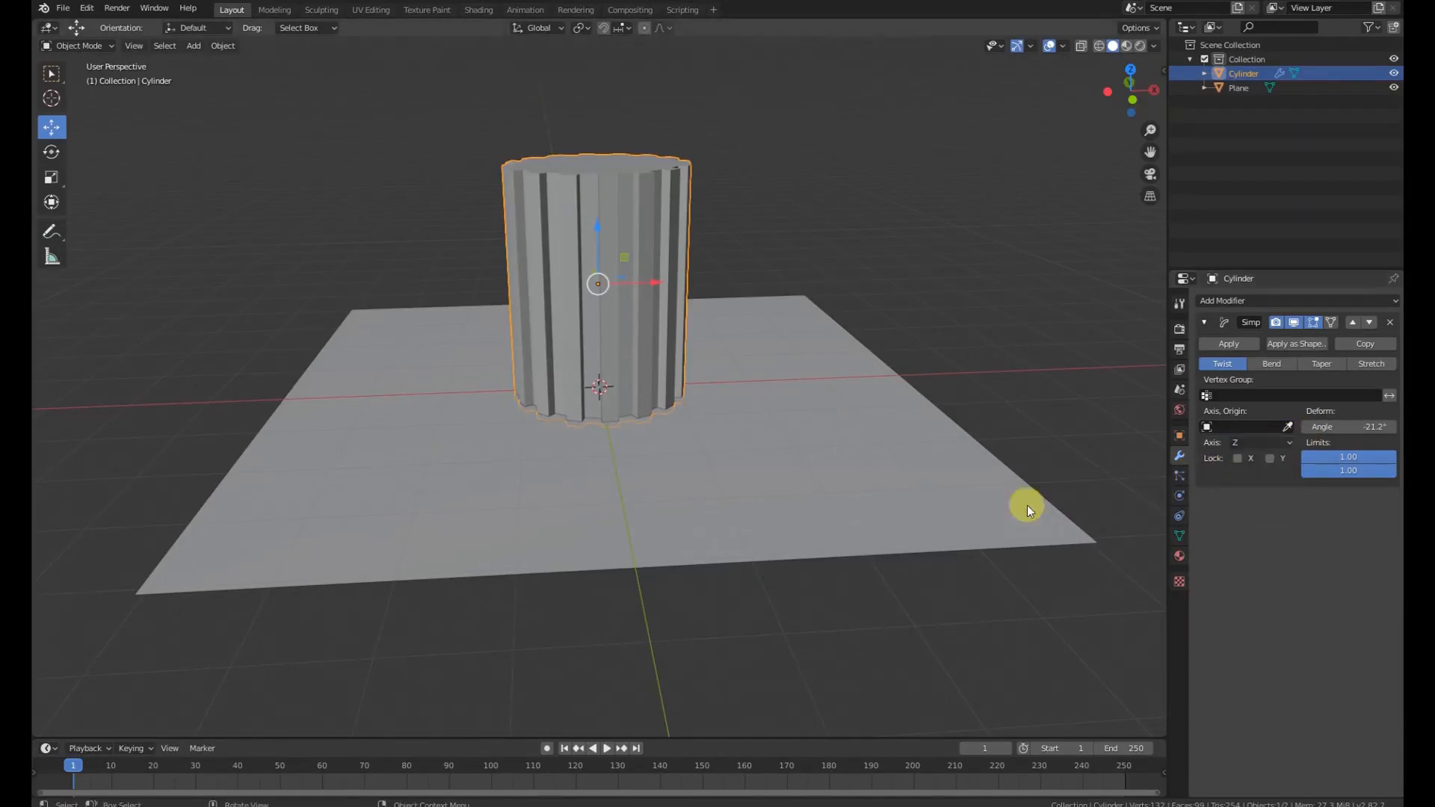
View the cylinder from above and from the side, and open the Simple Deform angle for editing.
{"action": "middle_click_drag", "start_coordinate": [657, 384], "coordinate": [777, 430]}
{"action": "left_click_drag", "start_coordinate": [1319, 426], "coordinate": [1336, 426]}
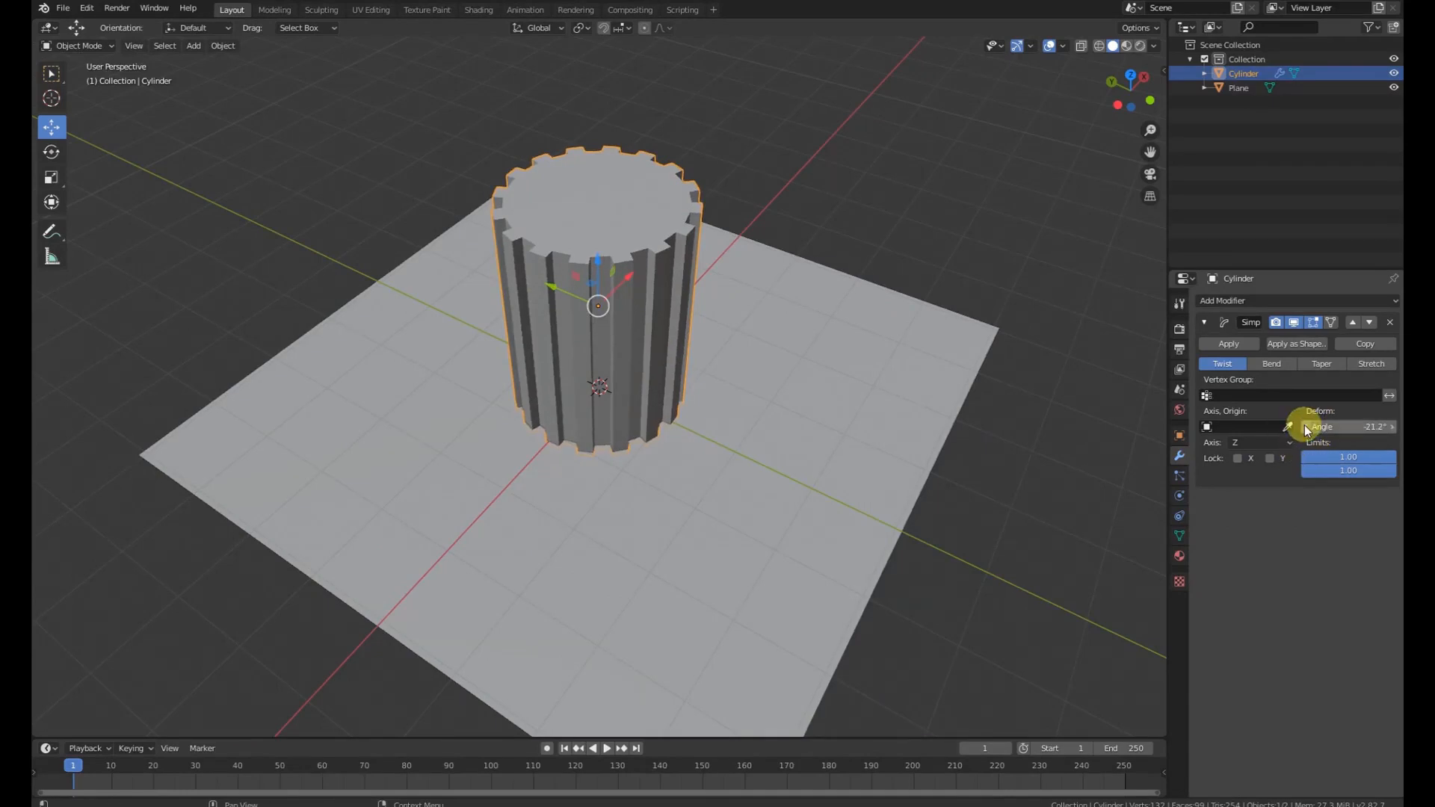
{"action": "middle_click_drag", "start_coordinate": [437, 310], "coordinate": [1096, 467]}
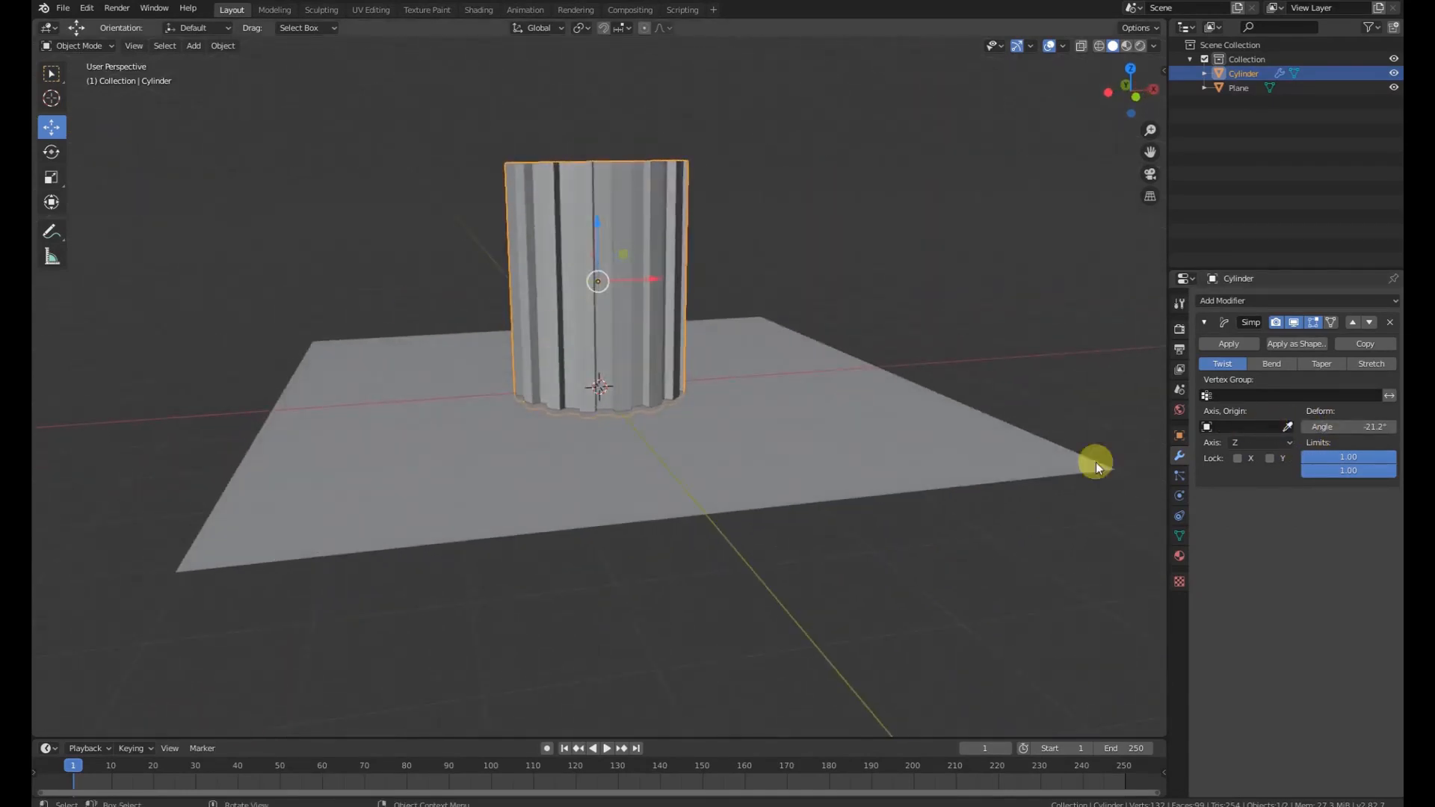
{"action": "mouse_move", "coordinate": [1358, 426]}
{"action": "left_mouse_down"}
{"action": "mouse_move", "coordinate": [1221, 426]}
{"action": "mouse_move", "coordinate": [1358, 426]}
{"action": "left_mouse_up"}
{"action": "left_click", "coordinate": [1378, 426]}
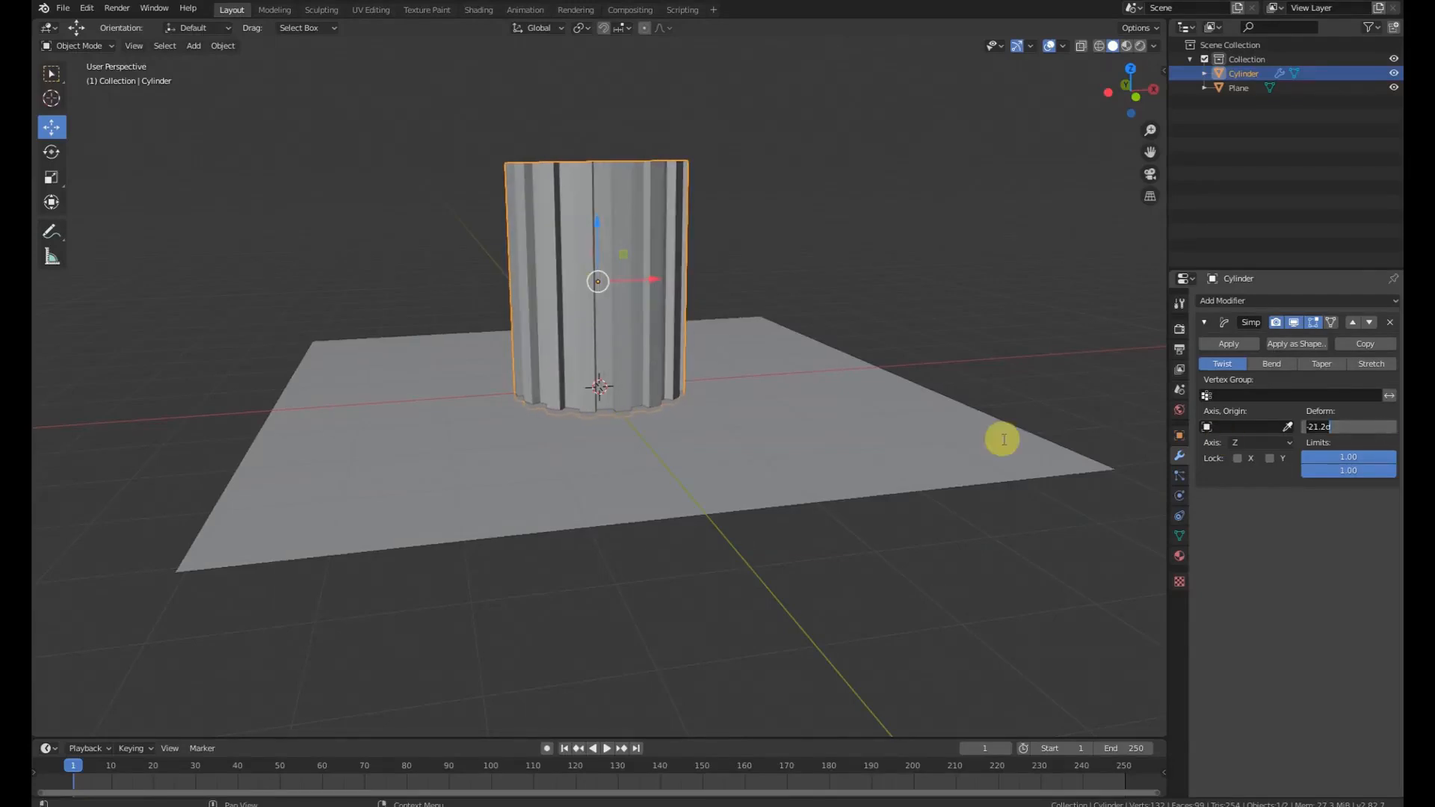
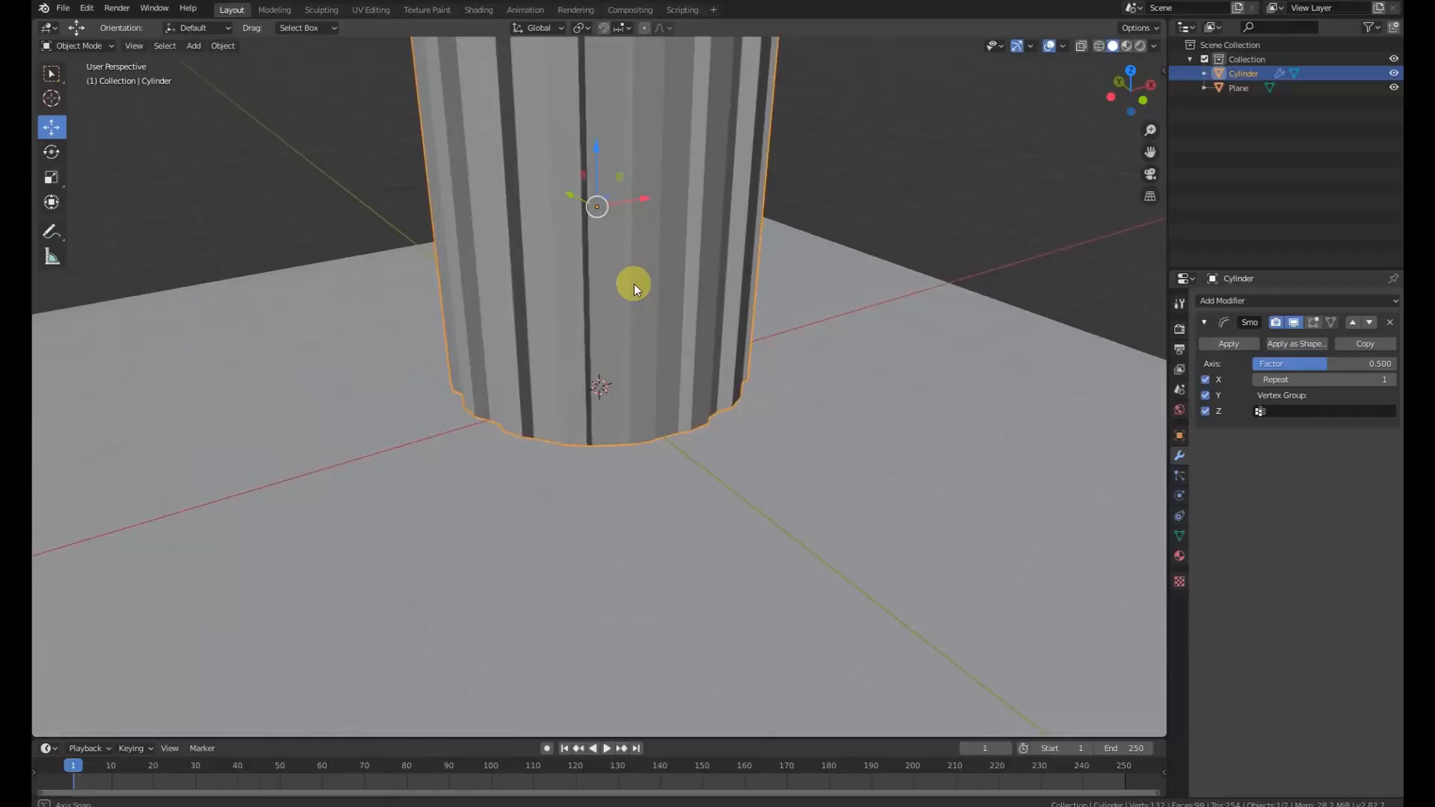
Set the Repeat value of the cylinder's Smooth modifier to 3.
{"action": "scroll", "coordinate": [675, 275], "scroll_direction": "down", "scroll_amount": 5}
{"action": "scroll", "coordinate": [650, 261], "scroll_direction": "up", "scroll_amount": 5}
{"action": "scroll", "coordinate": [636, 247], "scroll_direction": "down", "scroll_amount": 5}
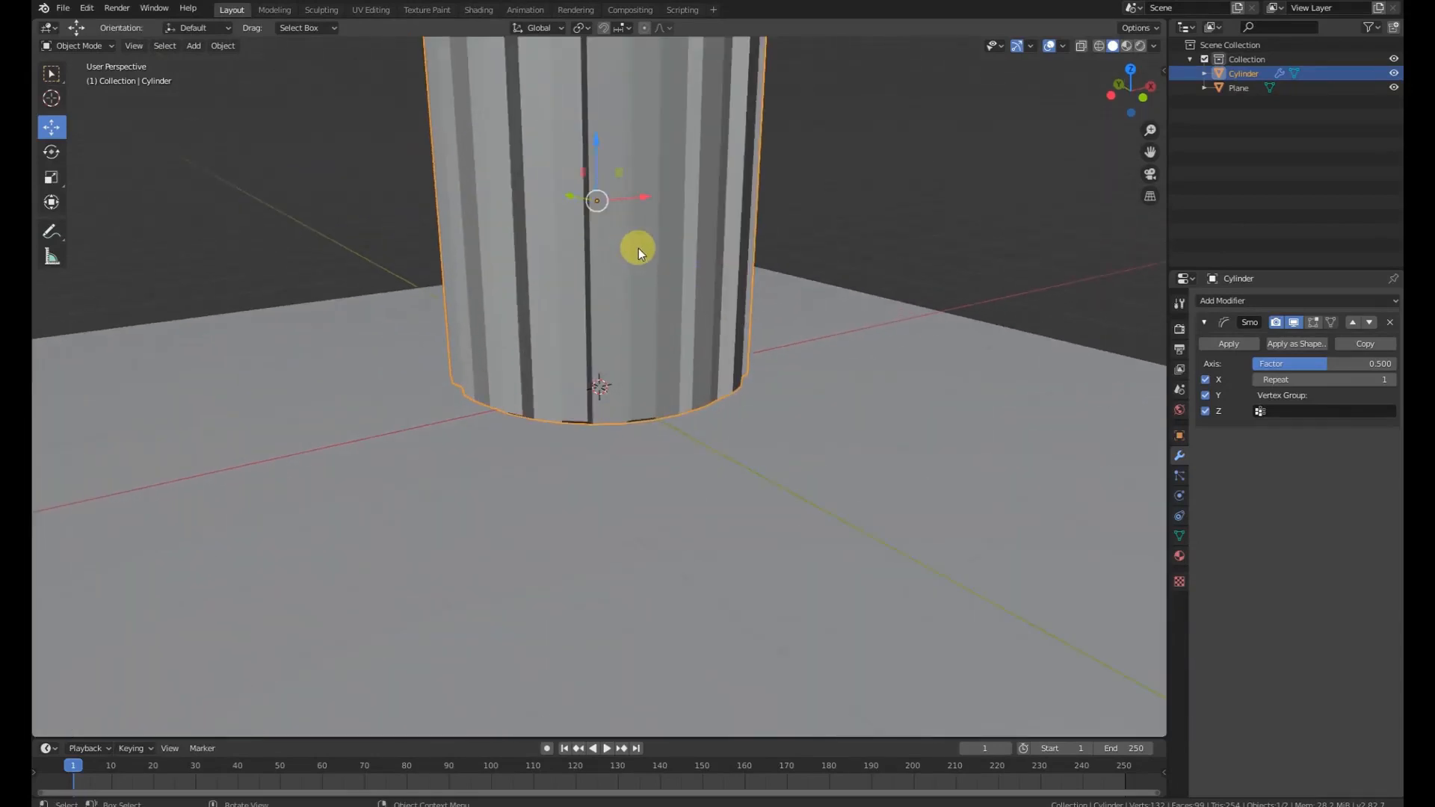
{"action": "middle_click_drag", "start_coordinate": [739, 310], "coordinate": [778, 327]}
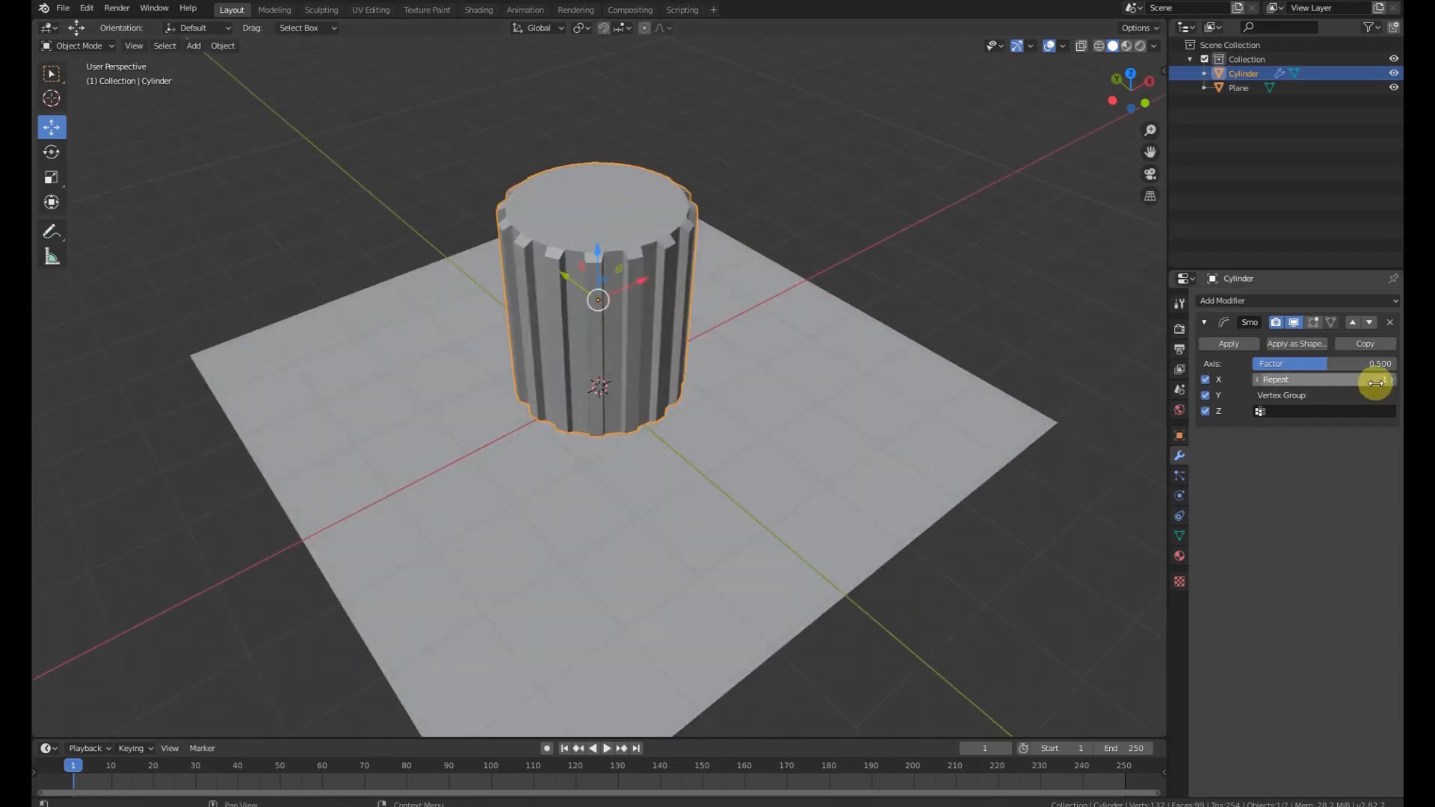
{"action": "left_click", "coordinate": [1345, 379]}
{"action": "type", "text": "3"}
{"action": "key", "text": "Return"}
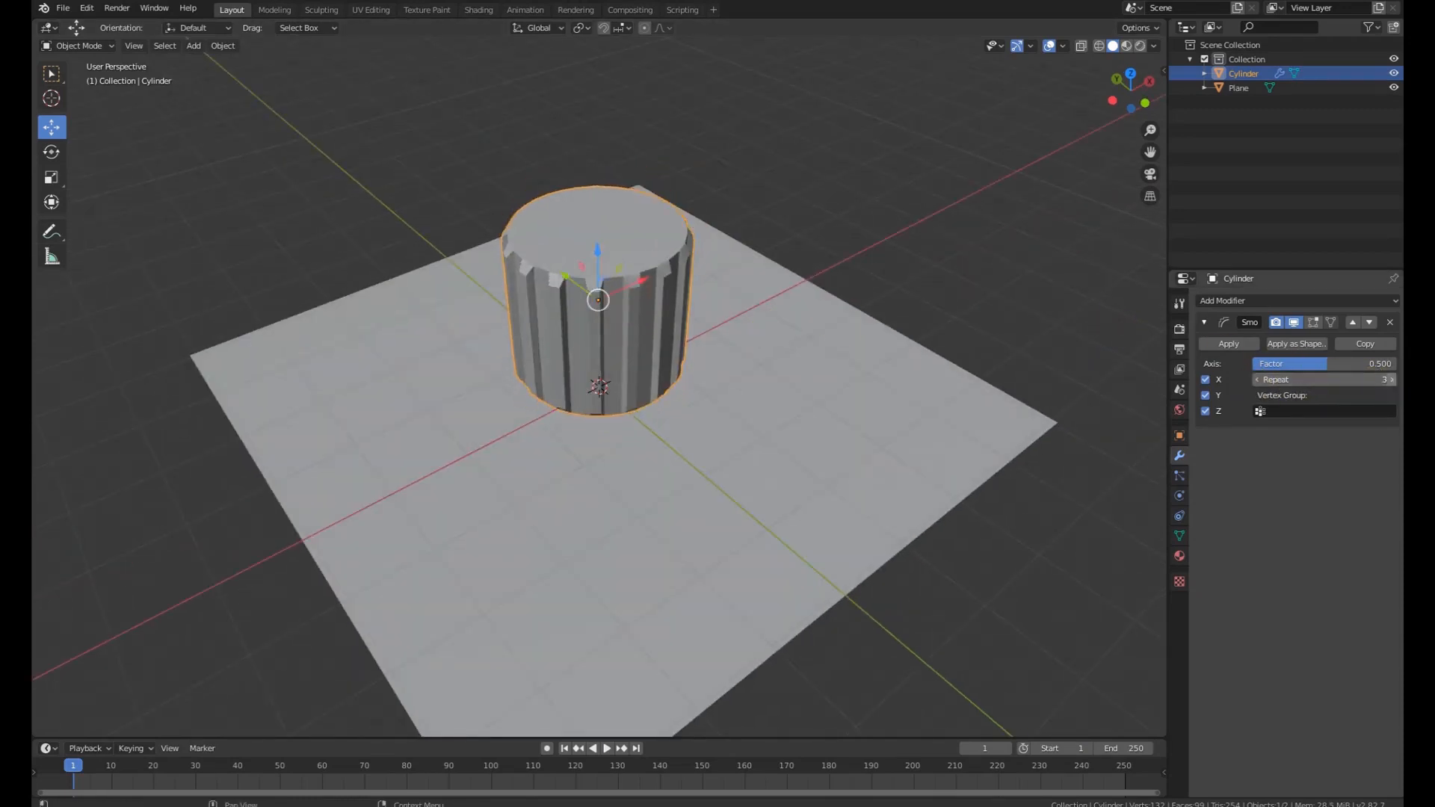
Increase the Smooth modifier's Repeat value to 6 and check the cylinder's smoothed ribs.
{"action": "left_click", "coordinate": [1392, 380]}
{"action": "left_click", "coordinate": [1391, 380]}
{"action": "left_click", "coordinate": [1391, 380]}
{"action": "scroll", "coordinate": [463, 280], "scroll_direction": "up", "scroll_amount": 3}
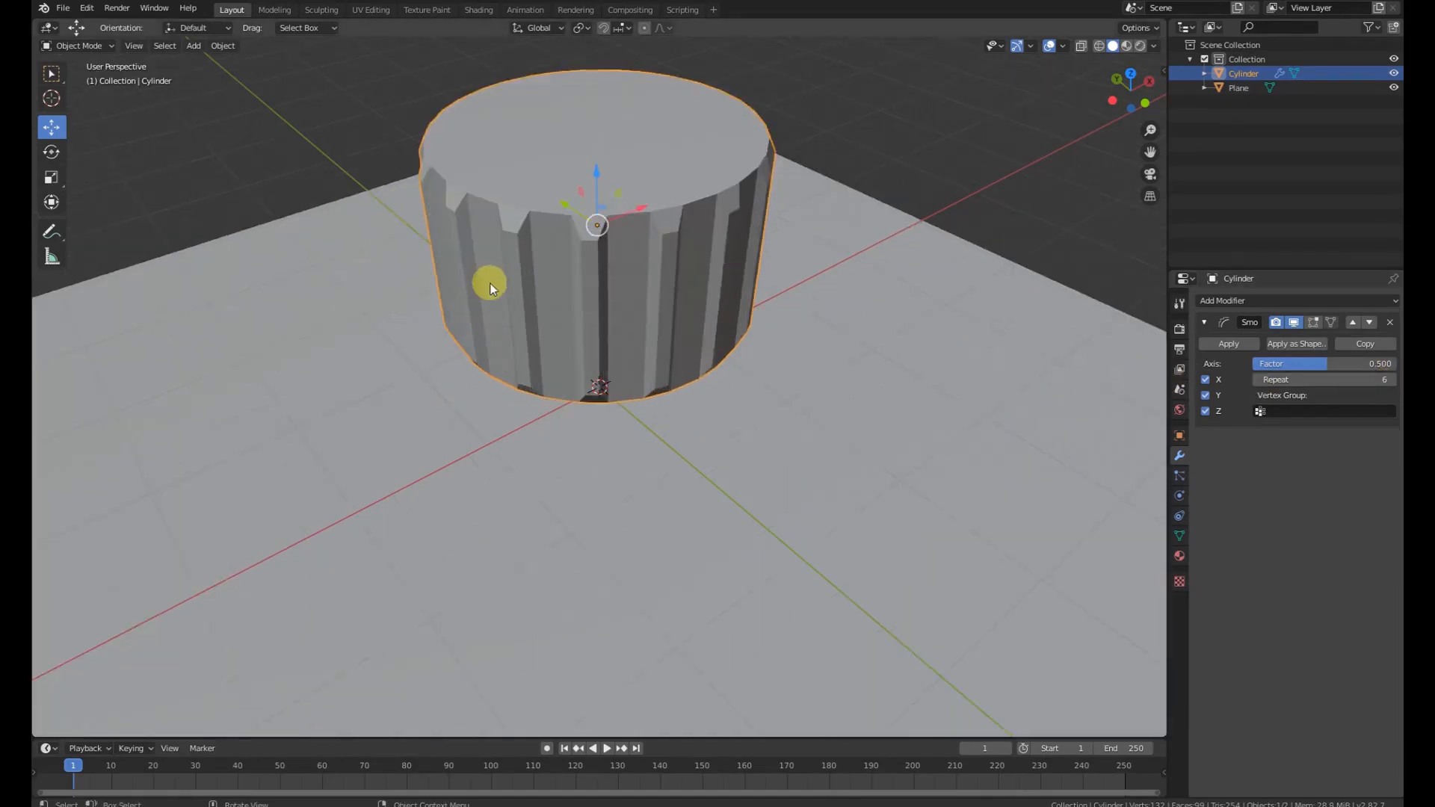
{"action": "scroll", "coordinate": [490, 288], "scroll_direction": "down", "scroll_amount": 2}
{"action": "middle_click_drag", "start_coordinate": [731, 224], "coordinate": [661, 281]}
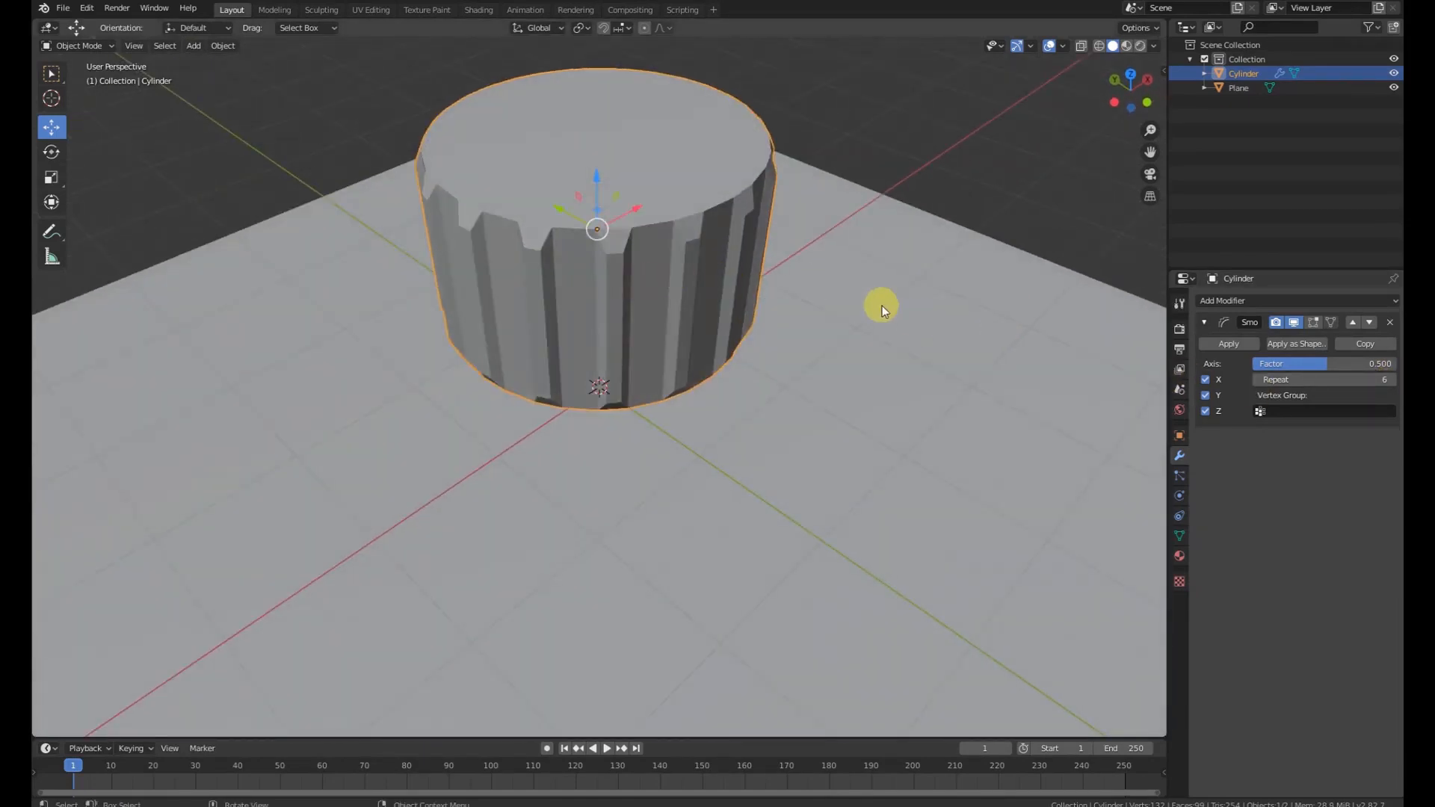
Raise the Smooth modifier's factor to about 0.993 and check the flattened cylinder.
{"action": "left_click_drag", "start_coordinate": [1297, 362], "coordinate": [1332, 363]}
{"action": "middle_click_drag", "start_coordinate": [654, 254], "coordinate": [682, 275]}
{"action": "scroll", "coordinate": [682, 276], "scroll_direction": "up", "scroll_amount": 3}
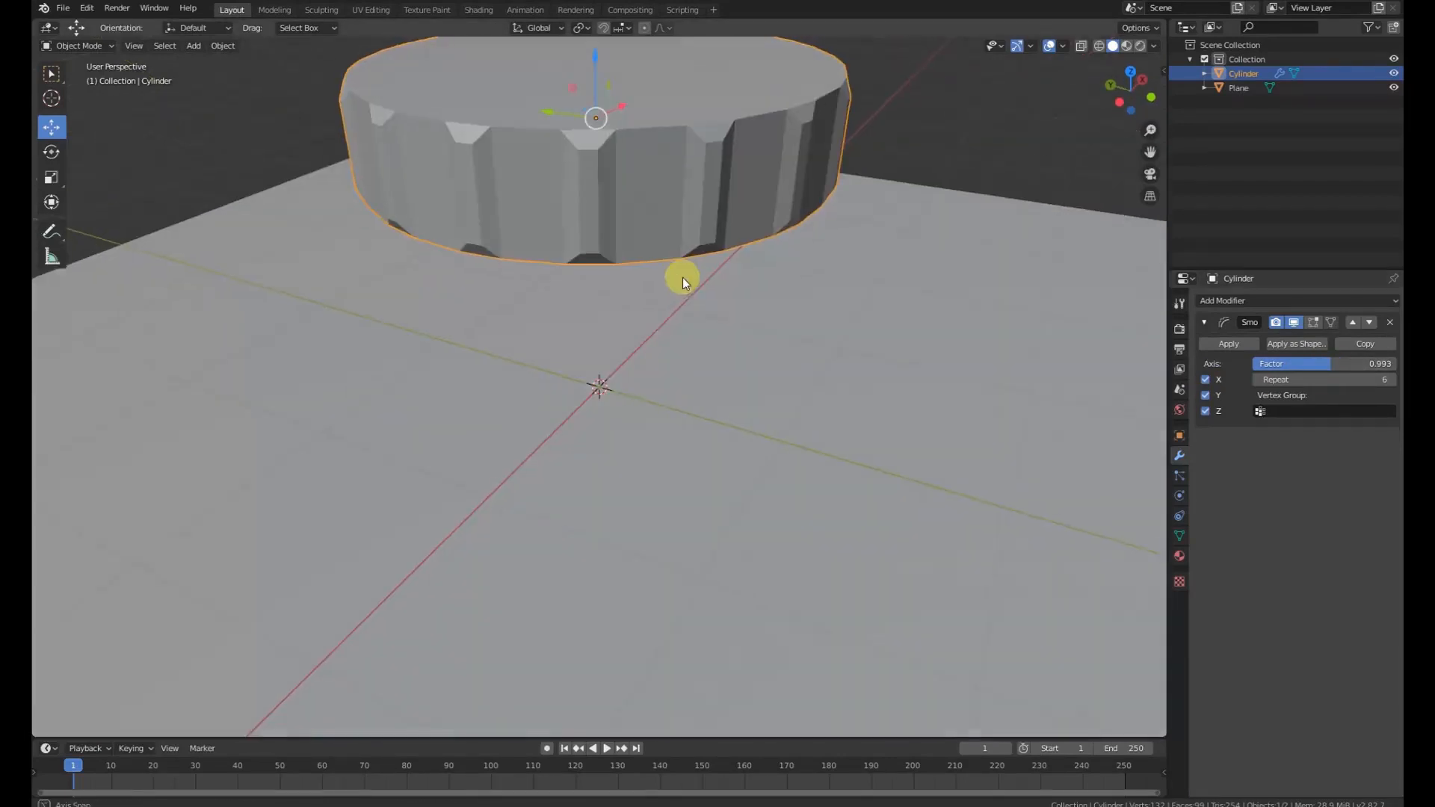
Toggle the Smooth modifier's X and Y axes off and back on to compare their effect on the cylinder.
{"action": "left_click", "coordinate": [1206, 379]}
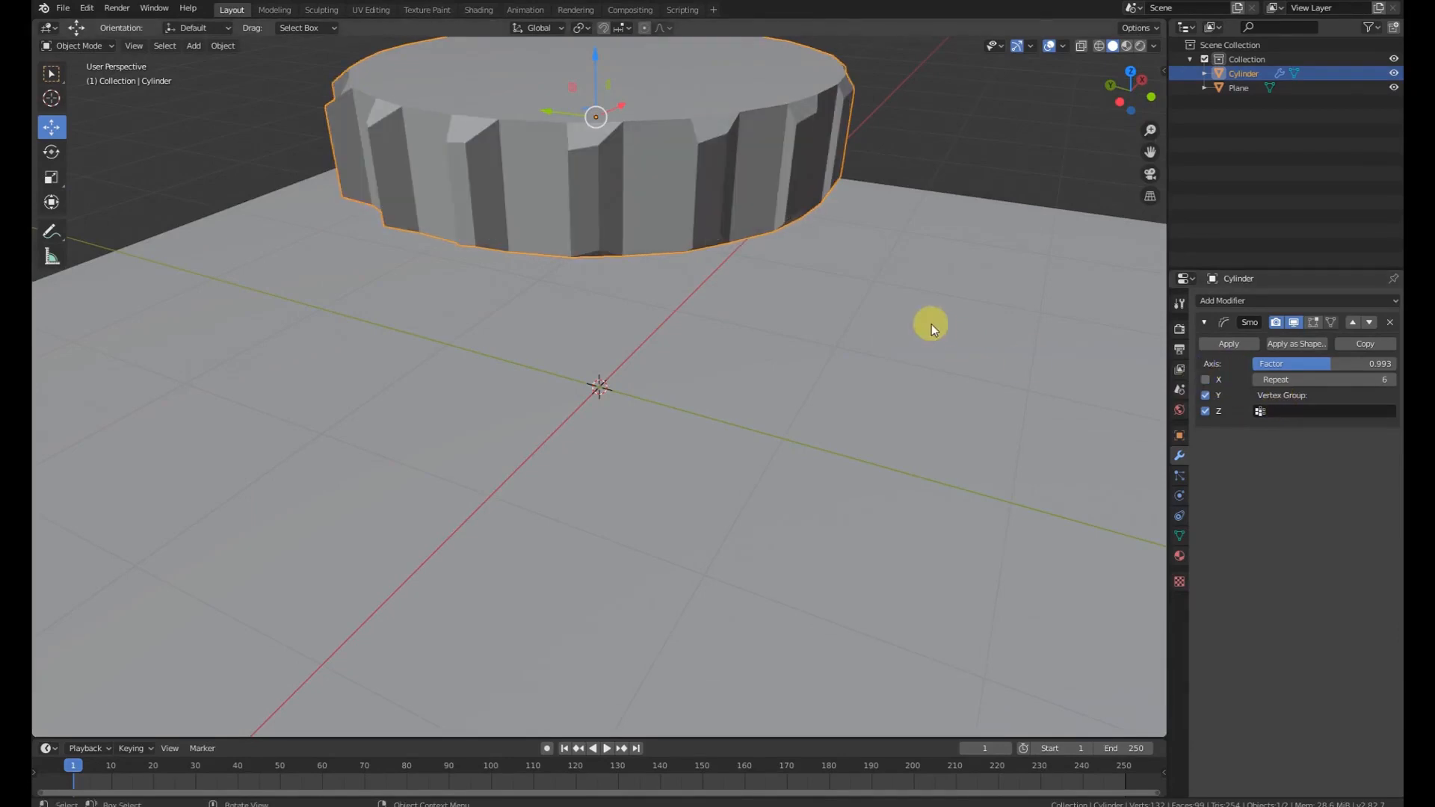
{"action": "middle_click_drag", "start_coordinate": [929, 324], "coordinate": [607, 289]}
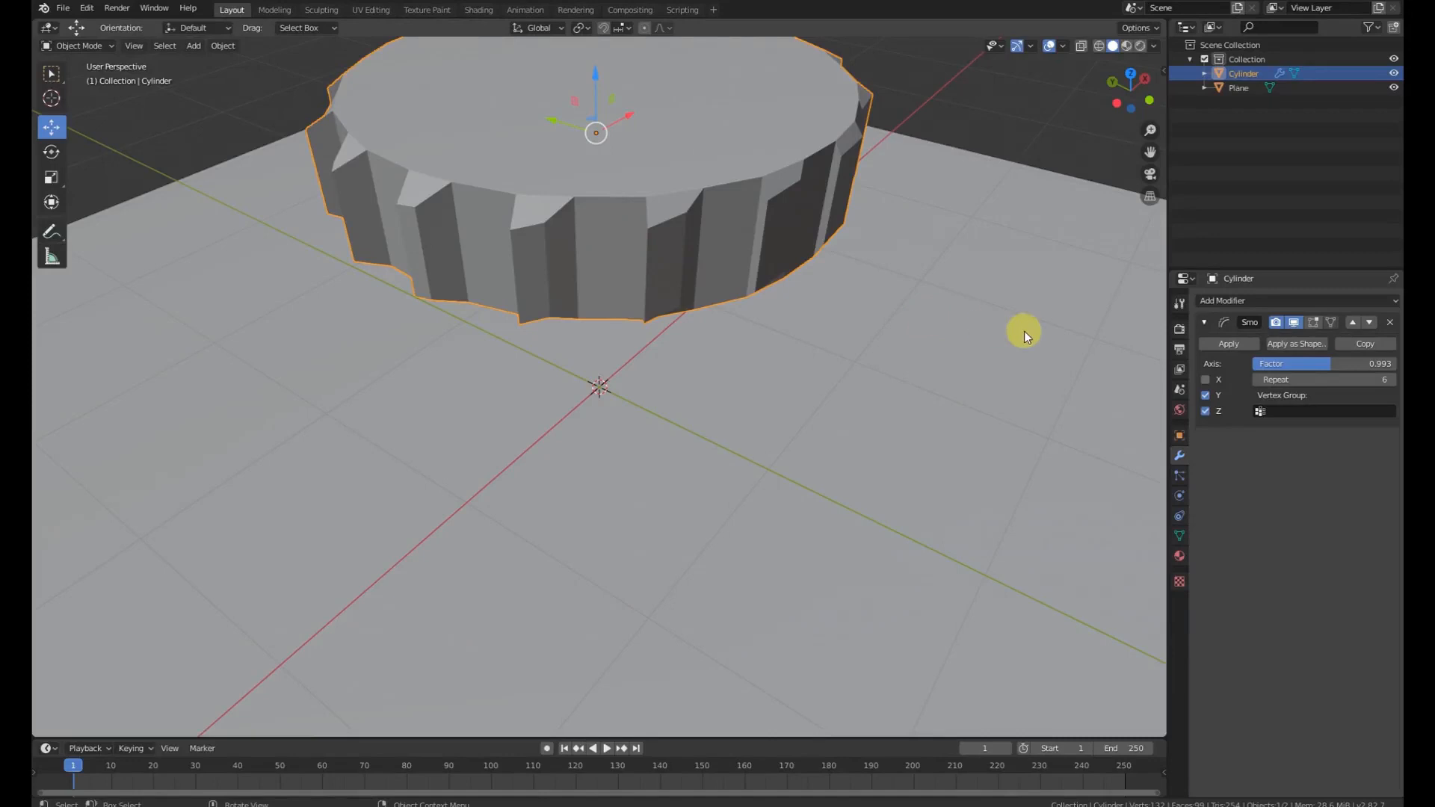
{"action": "left_click", "coordinate": [1206, 381]}
{"action": "left_click", "coordinate": [1206, 381]}
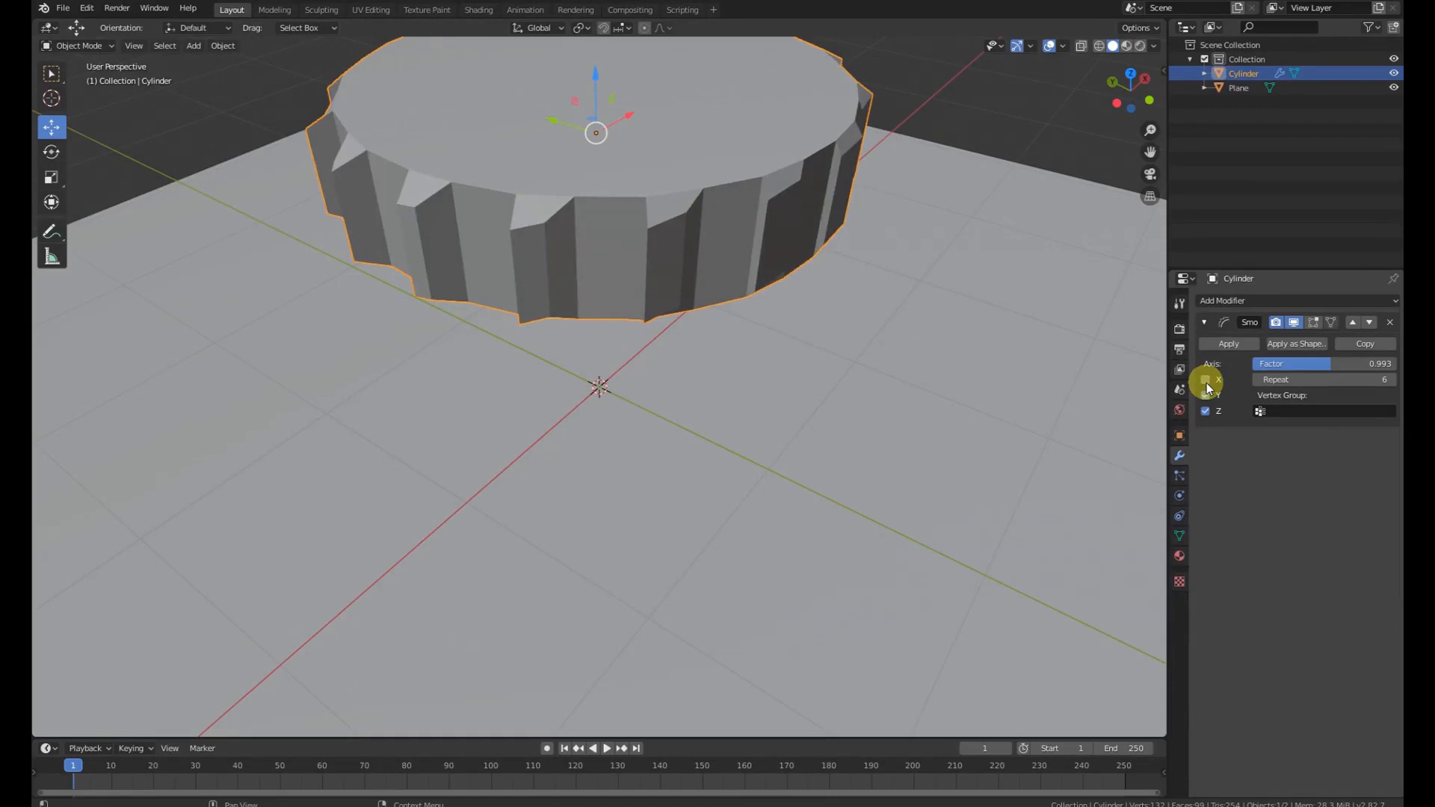
{"action": "left_click", "coordinate": [1206, 381]}
{"action": "left_click", "coordinate": [1204, 393]}
{"action": "left_click", "coordinate": [1204, 393]}
{"action": "middle_click_drag", "start_coordinate": [772, 280], "coordinate": [836, 269]}
{"action": "scroll", "coordinate": [723, 293], "scroll_direction": "down", "scroll_amount": 5}
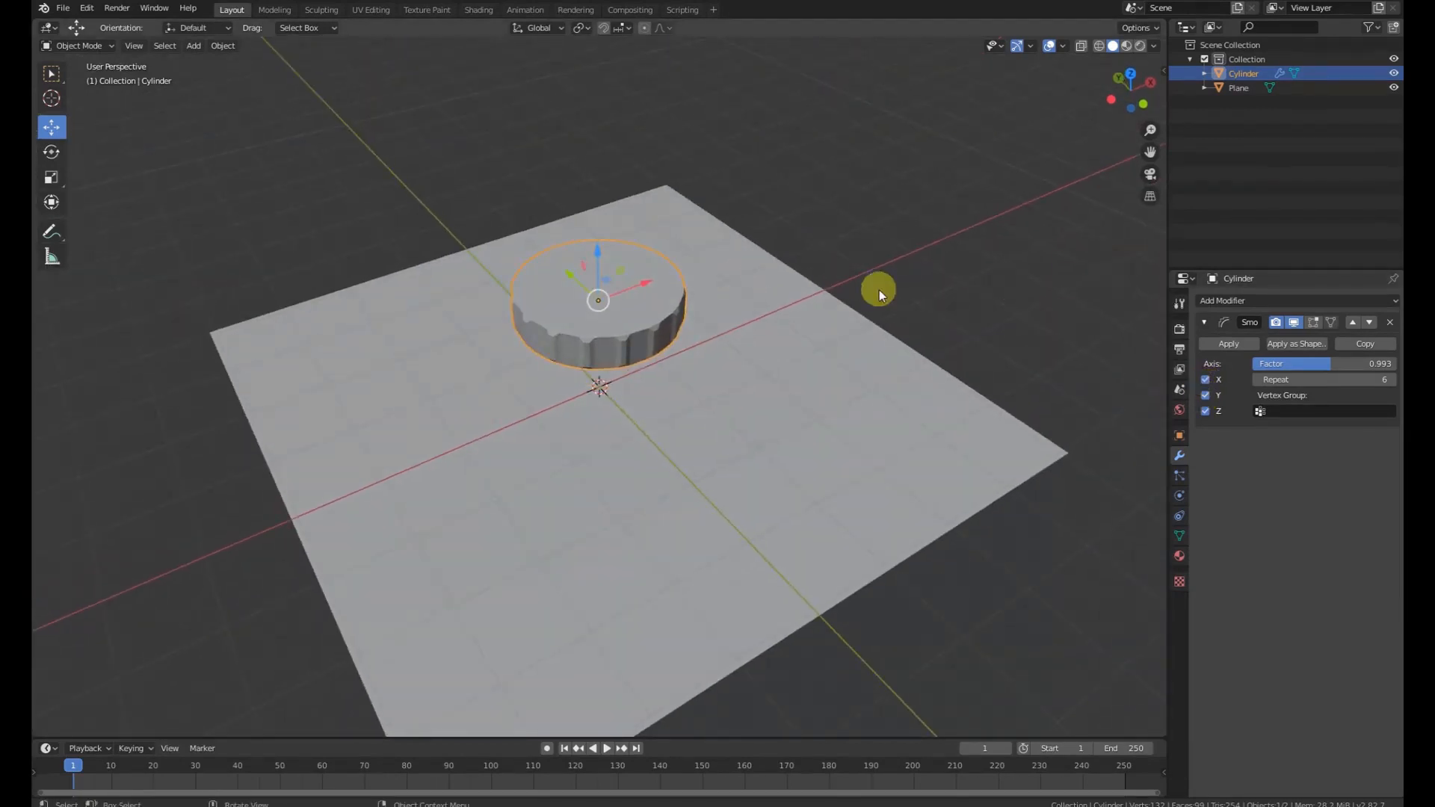
Remove the Smooth modifier from the ribbed cylinder.
{"action": "left_click", "coordinate": [1389, 322]}
{"action": "left_click", "coordinate": [1220, 300]}
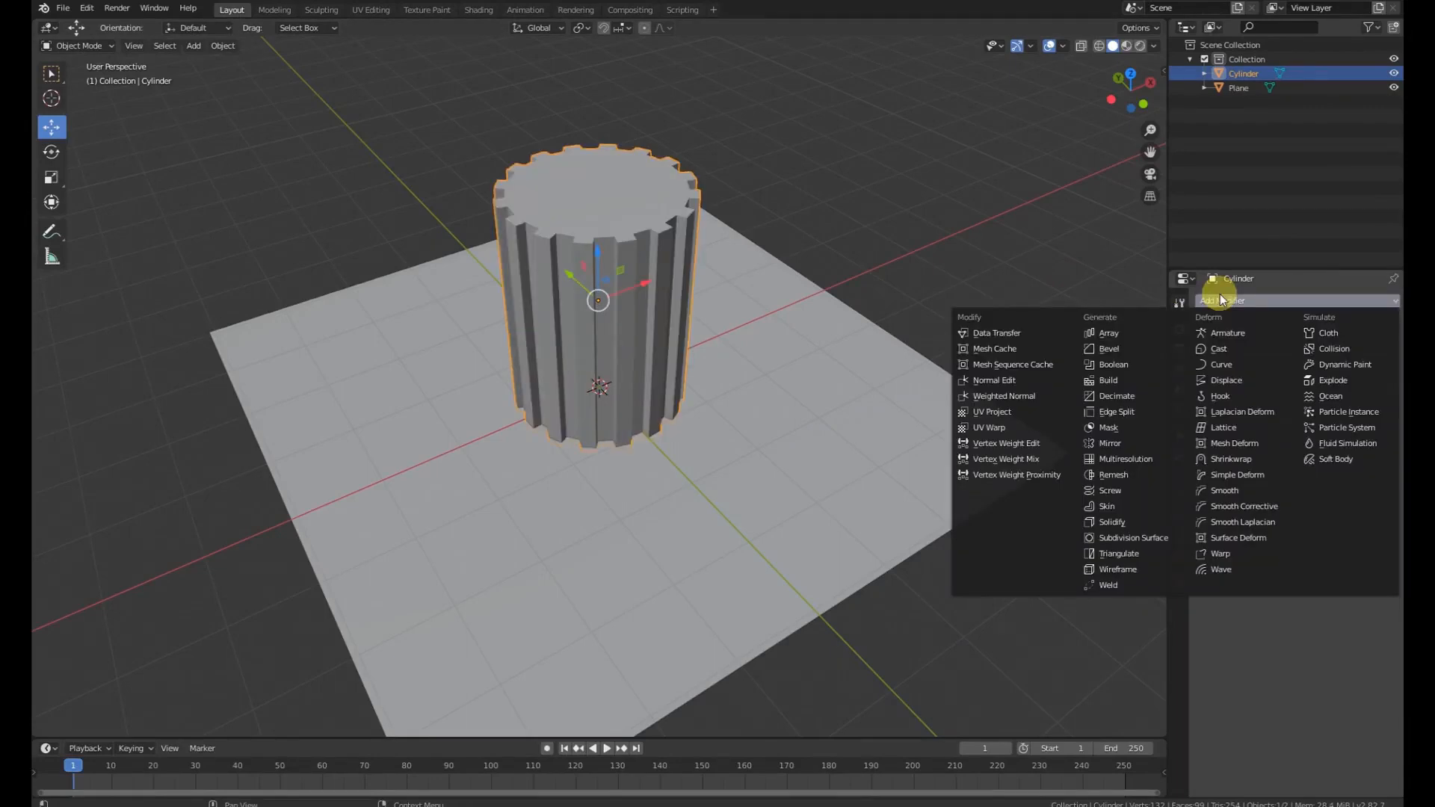
{"action": "left_click", "coordinate": [1243, 301]}
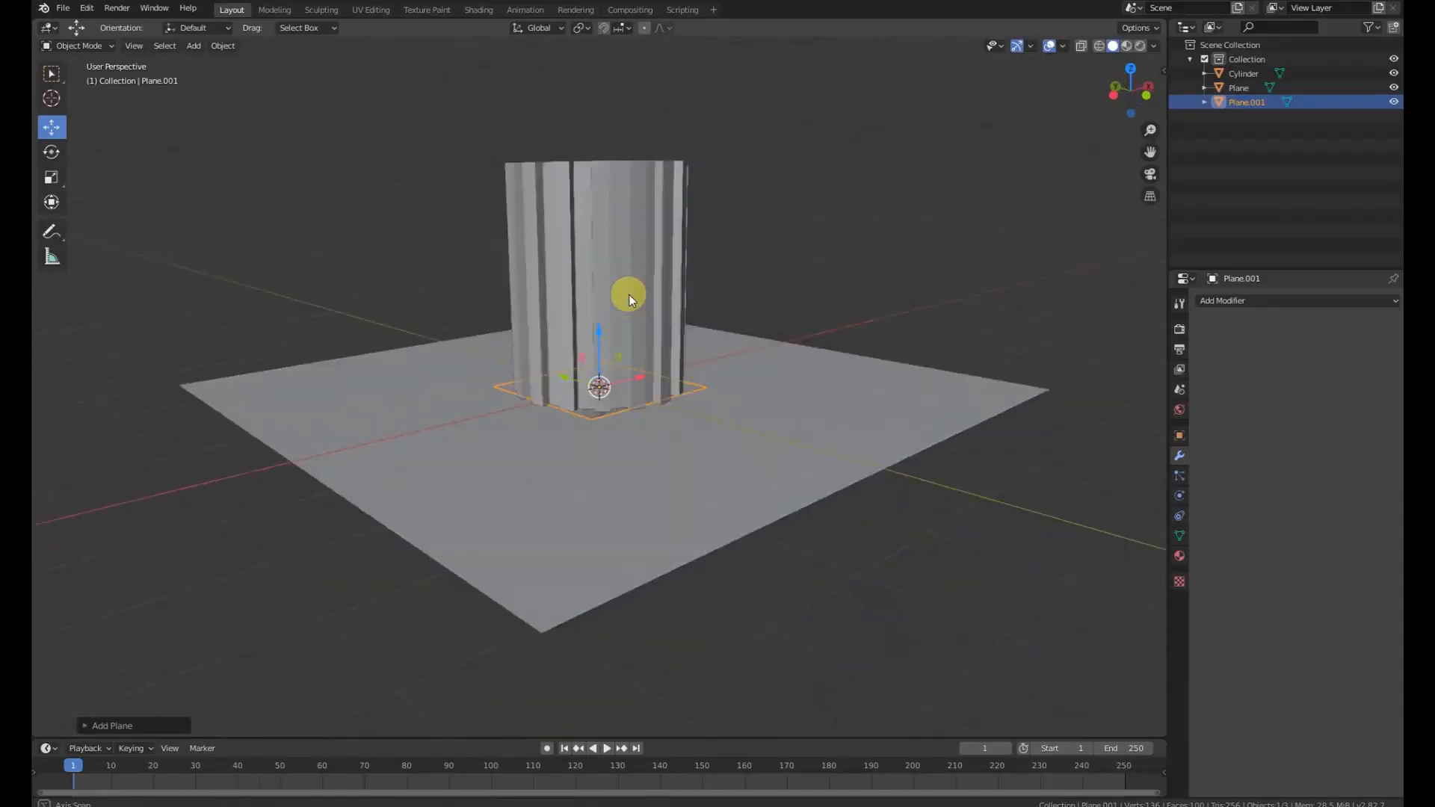
Rotate the new small plane 90° about X and raise it to about the cylinder's mid-height.
{"action": "type", "text": "rx90"}
{"action": "key", "text": "Return"}
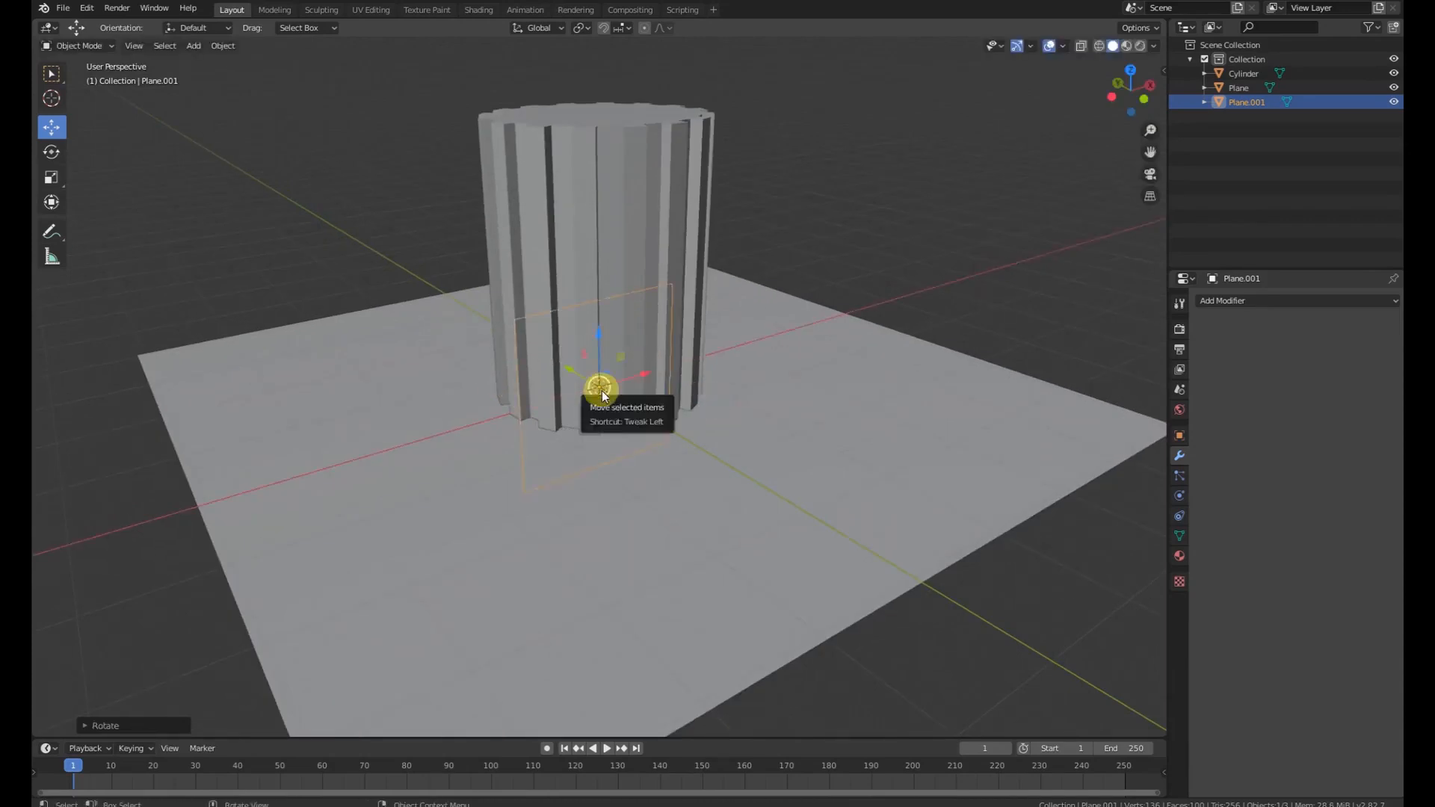
{"action": "left_click_drag", "start_coordinate": [599, 333], "coordinate": [603, 236]}
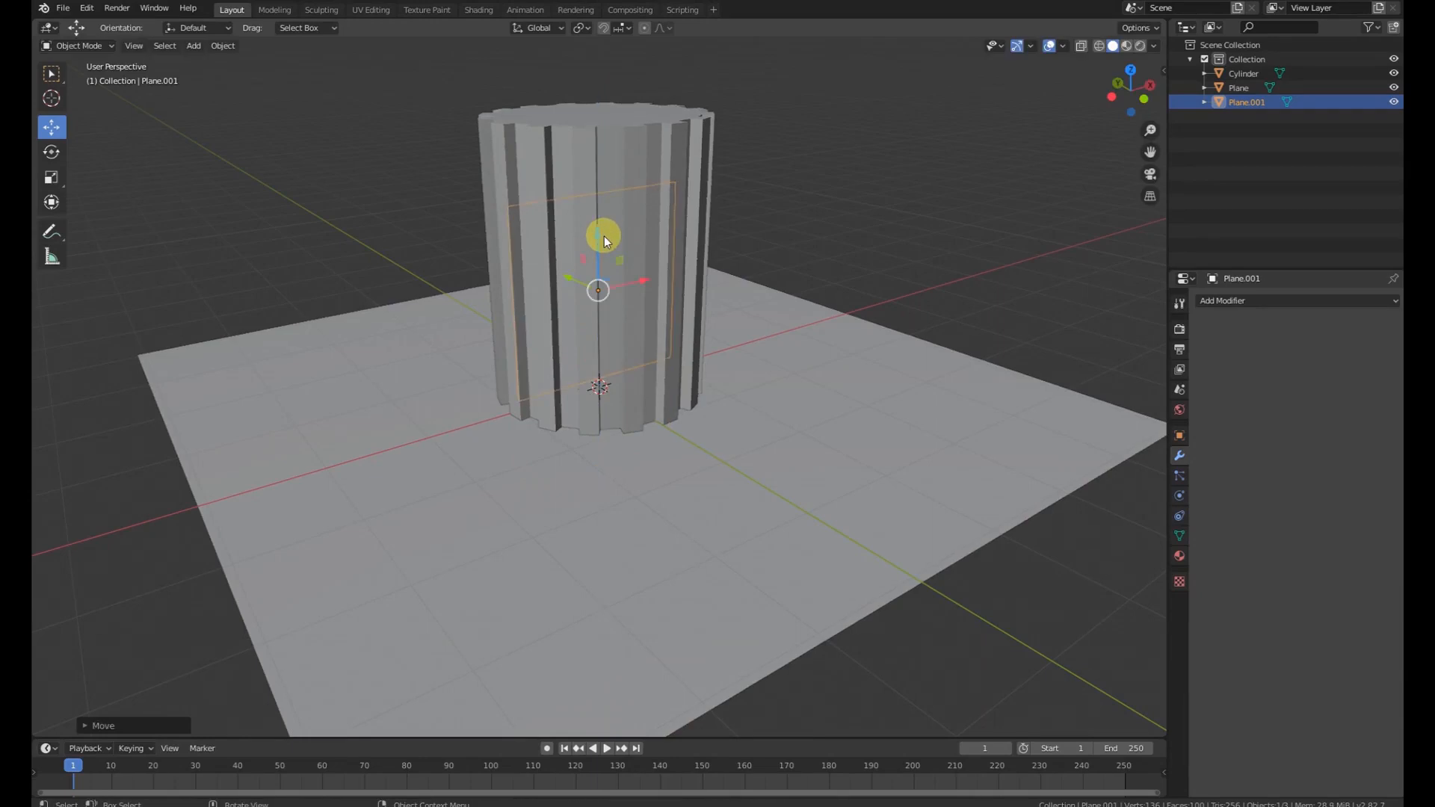
Scale up the upright plane so that it extends past both sides of the cylinder.
{"action": "key", "text": "s"}
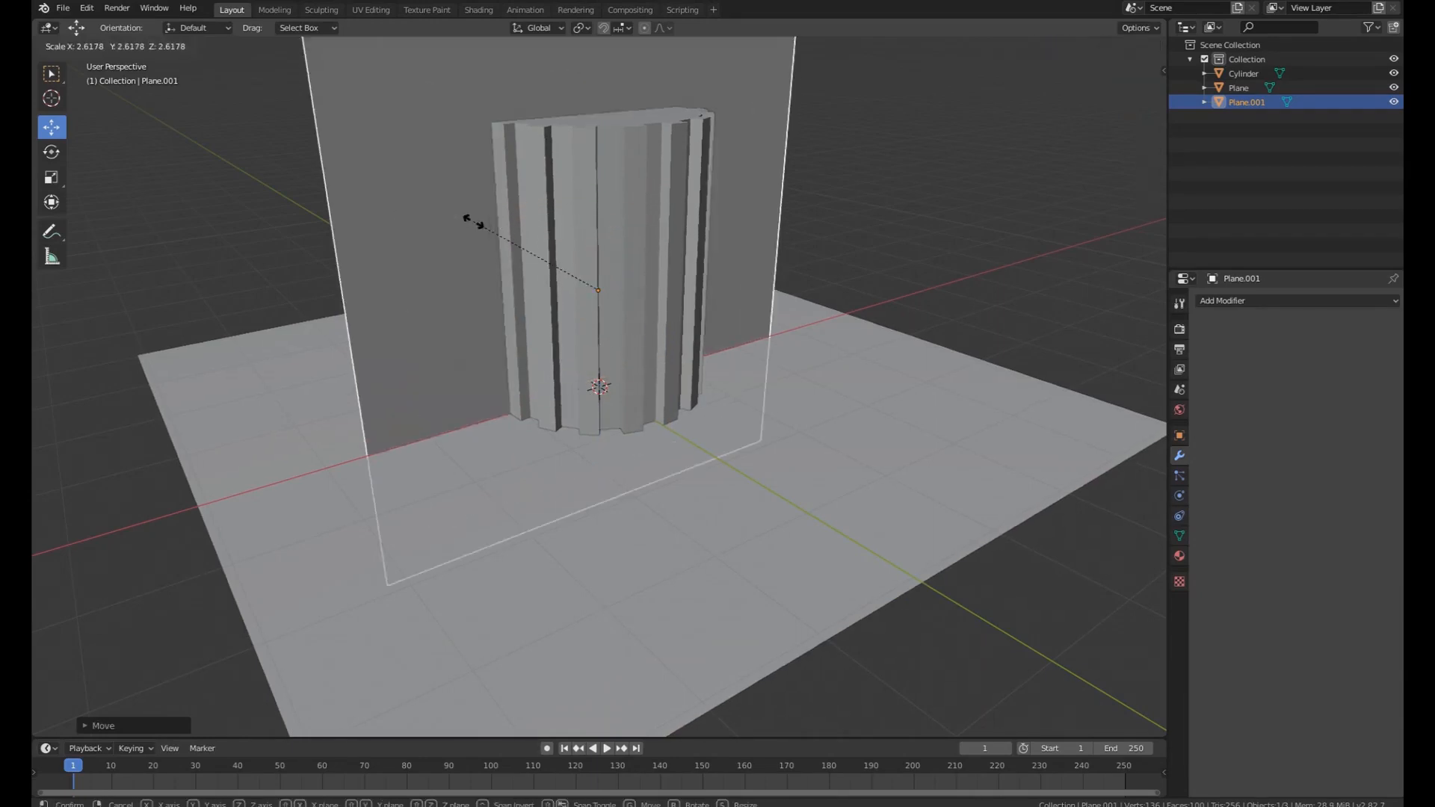
{"action": "left_click", "coordinate": [544, 224]}
{"action": "middle_click_drag", "start_coordinate": [545, 224], "coordinate": [614, 237]}
Add a Surface Deform modifier to the cylinder and pick the upright Plane.001 as its target.
{"action": "left_click", "coordinate": [614, 238]}
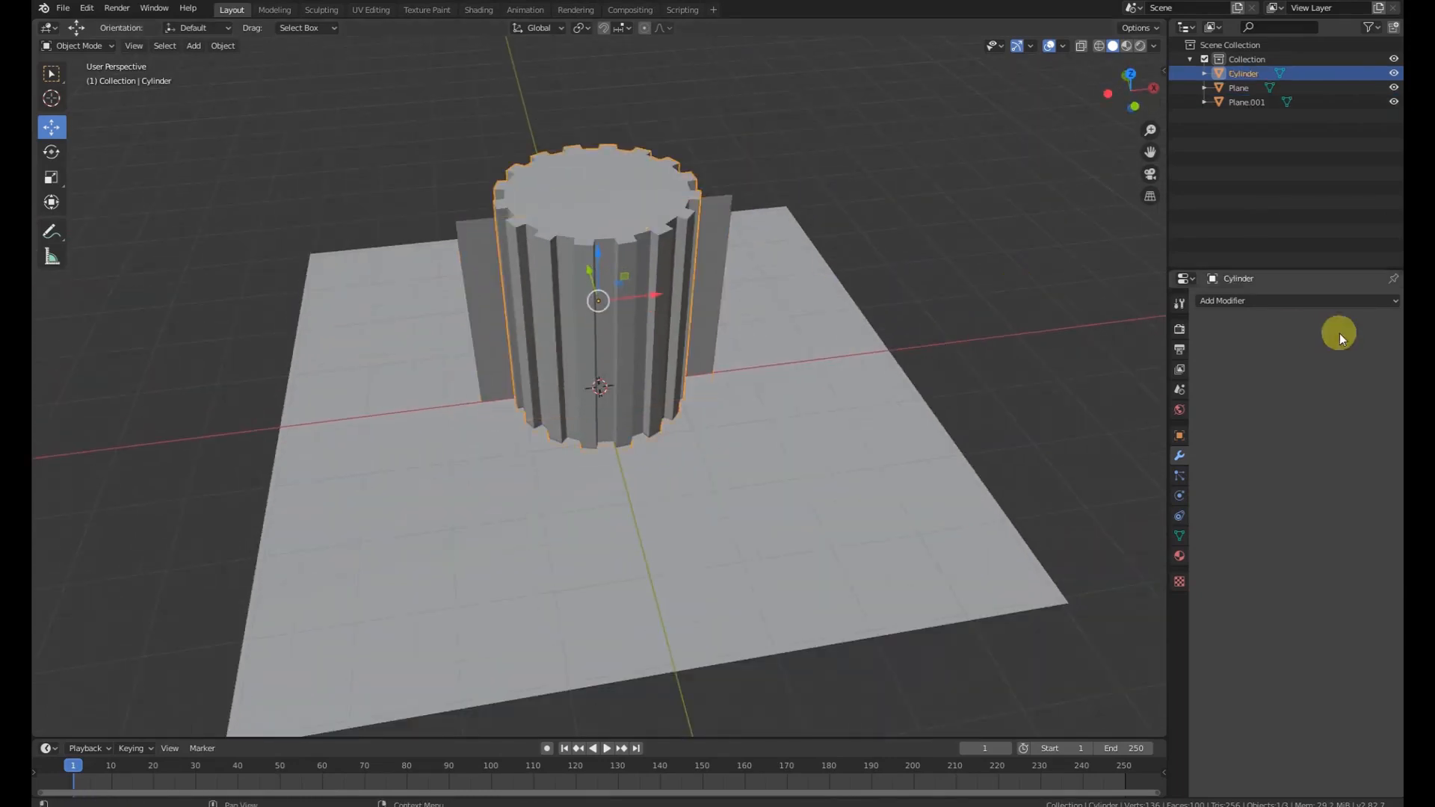
{"action": "left_click", "coordinate": [1315, 300]}
{"action": "left_click", "coordinate": [1243, 537]}
{"action": "middle_click_drag", "start_coordinate": [619, 372], "coordinate": [744, 377]}
{"action": "left_click", "coordinate": [1390, 364]}
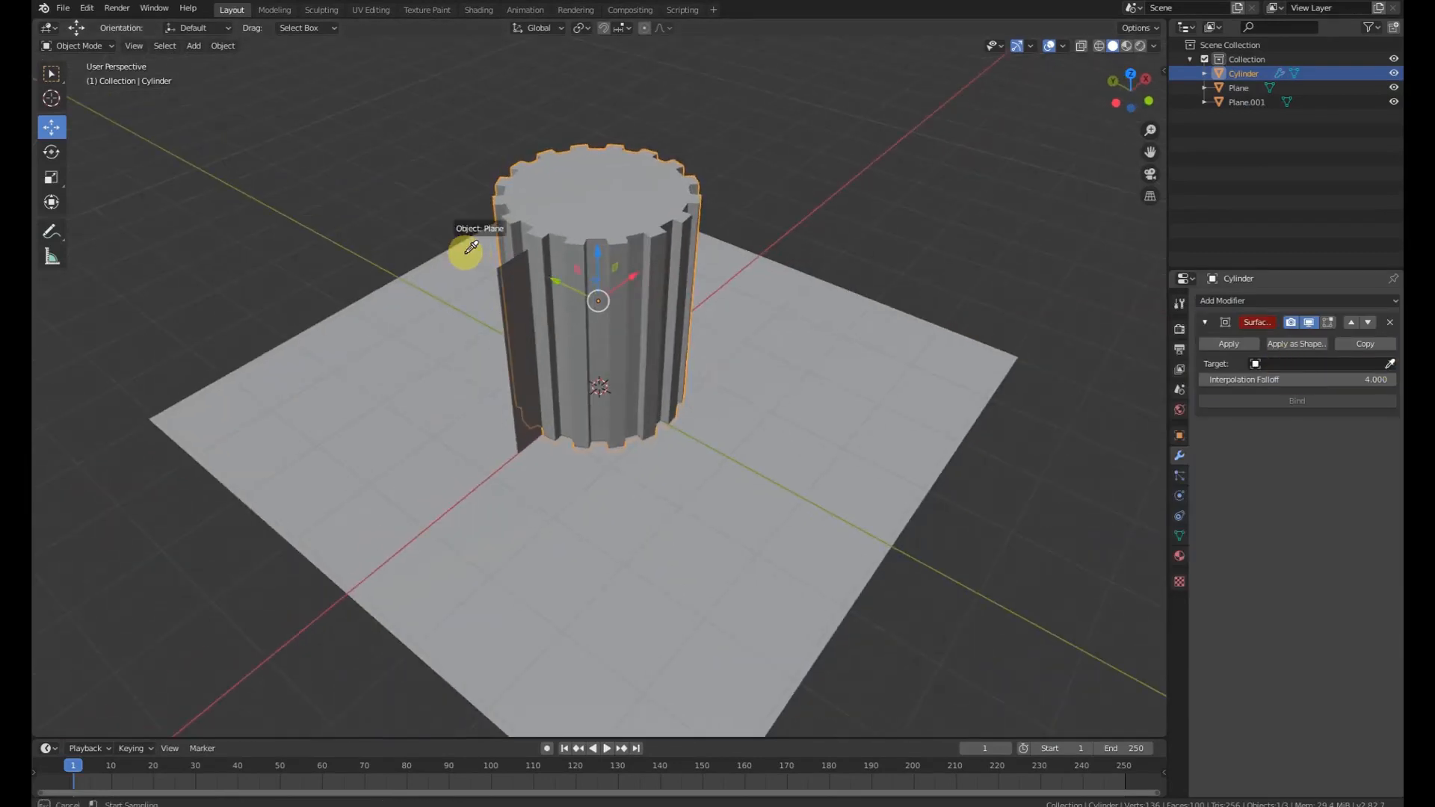
{"action": "left_click", "coordinate": [513, 289]}
{"action": "middle_click_drag", "start_coordinate": [512, 289], "coordinate": [535, 301]}
{"action": "scroll", "coordinate": [535, 300], "scroll_direction": "up", "scroll_amount": 3}
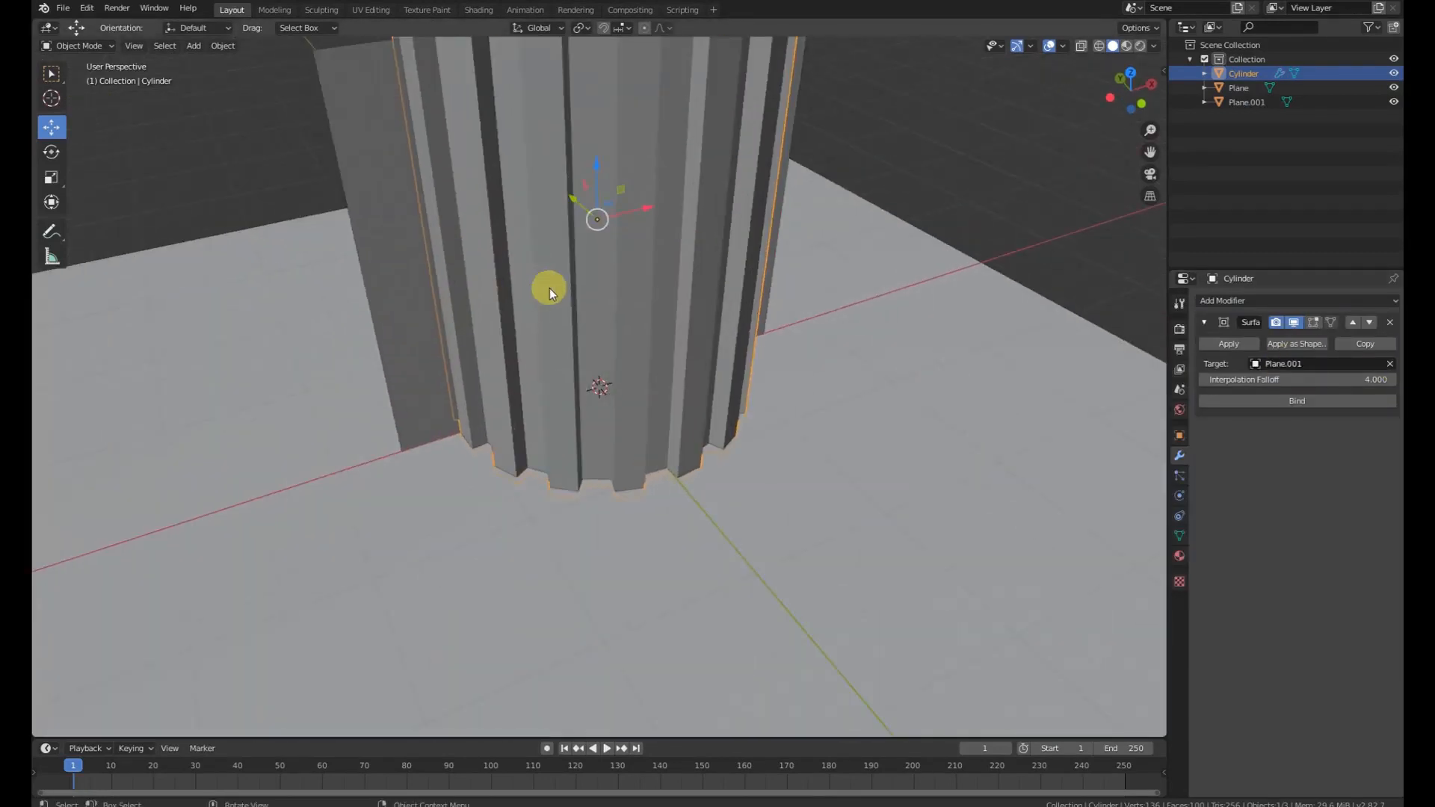
Bind the cylinder's Surface Deform modifier to its target plane.
{"action": "left_click", "coordinate": [1241, 300]}
{"action": "scroll", "coordinate": [423, 256], "scroll_direction": "down", "scroll_amount": 5}
{"action": "scroll", "coordinate": [508, 183], "scroll_direction": "up", "scroll_amount": 4}
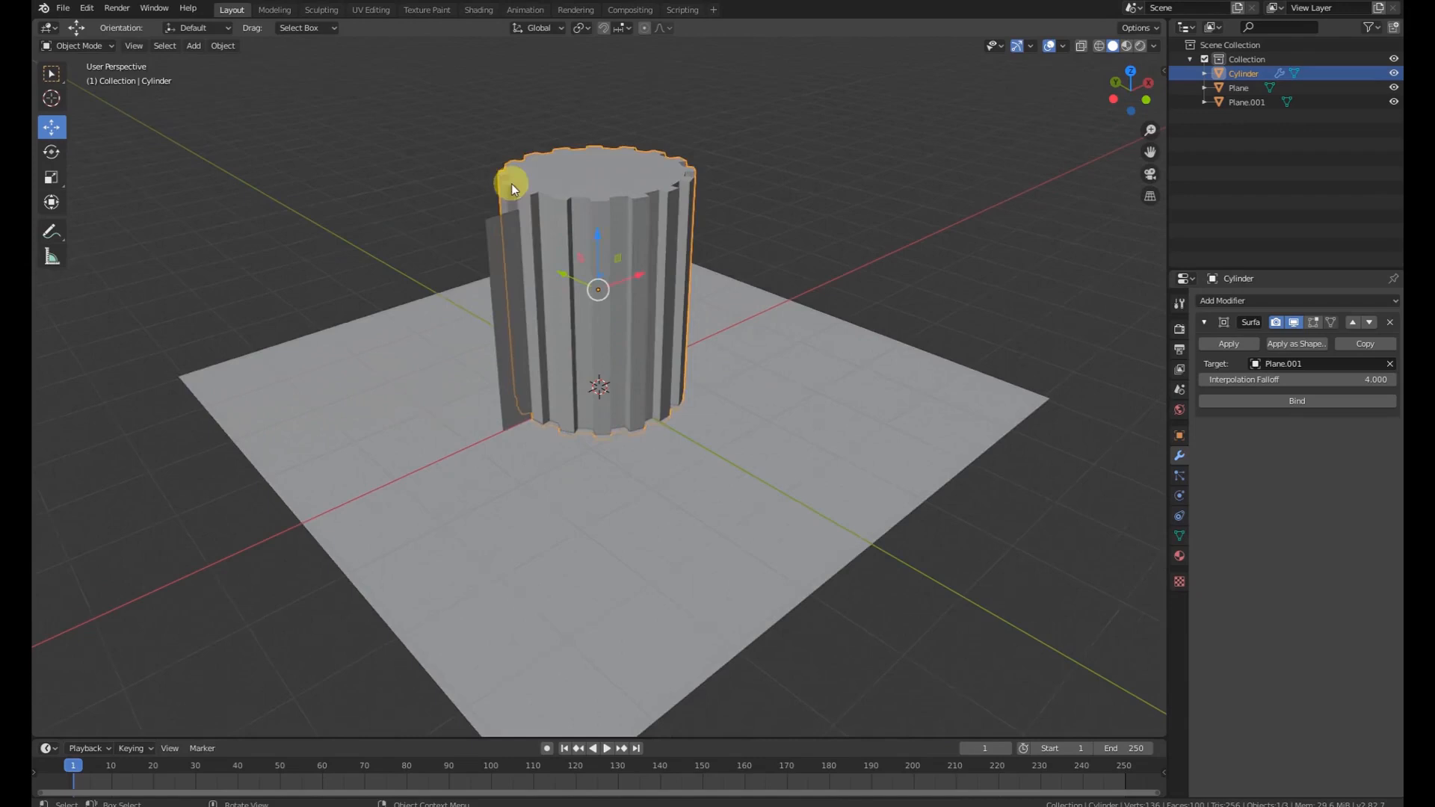
{"action": "middle_click_drag", "start_coordinate": [598, 303], "coordinate": [503, 307]}
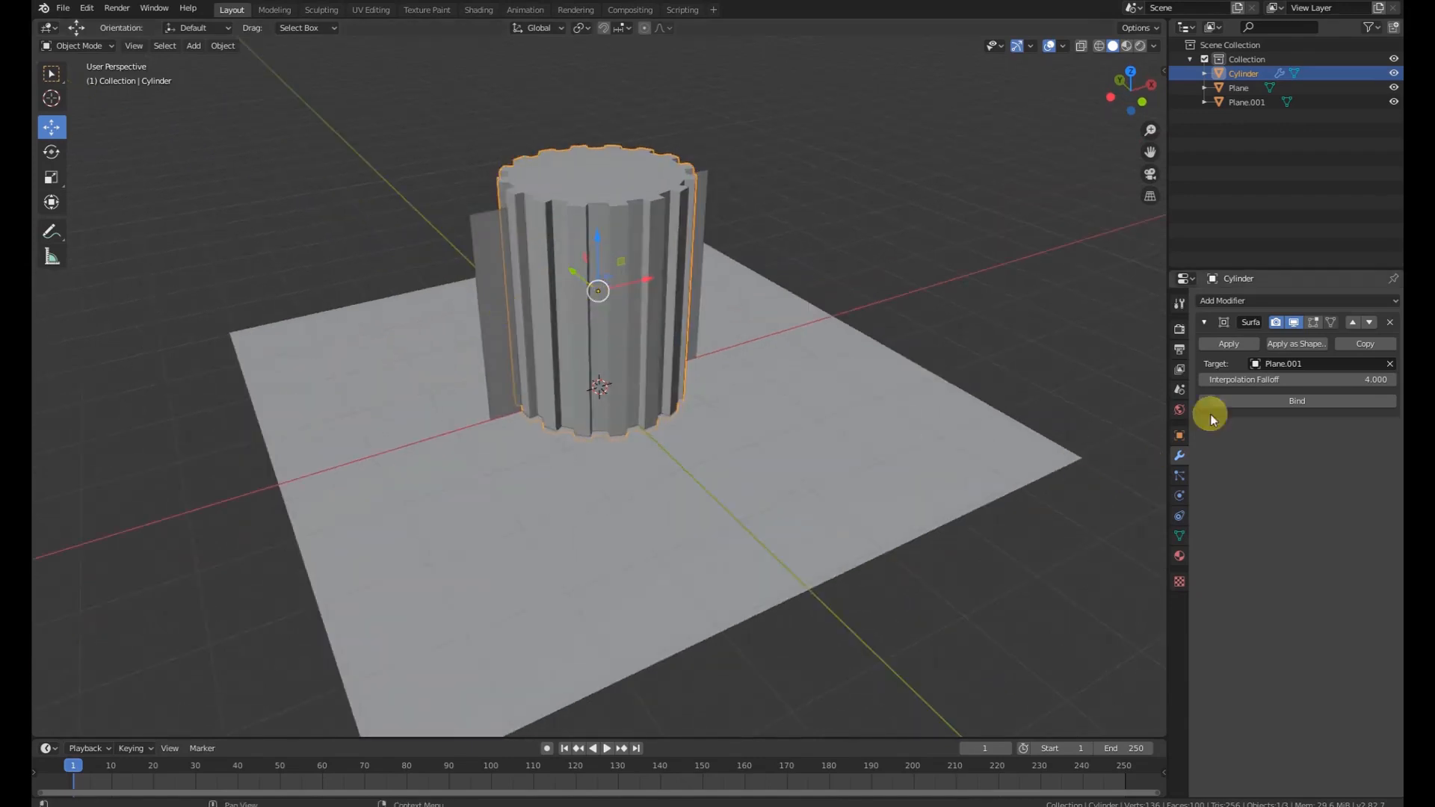
{"action": "left_click", "coordinate": [1307, 400]}
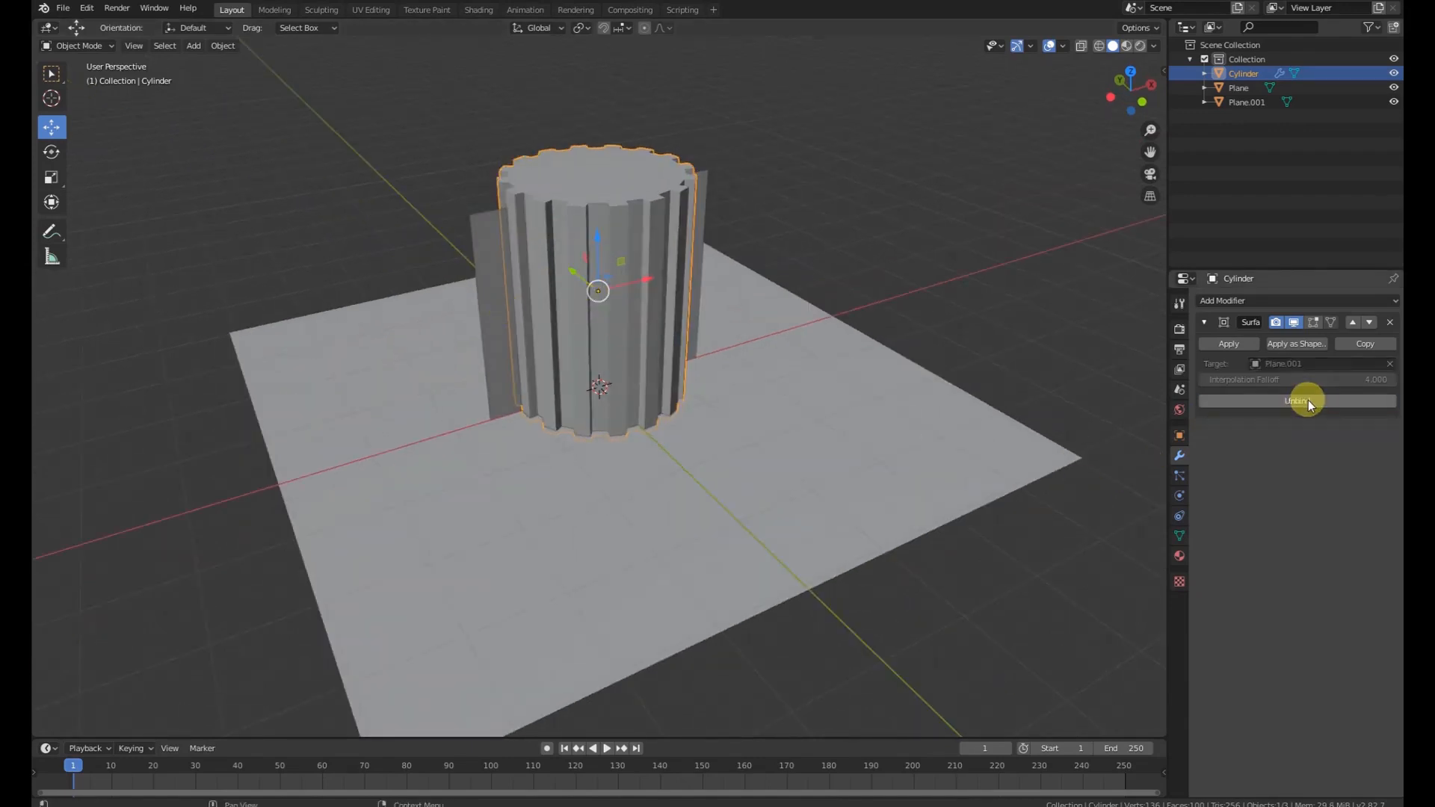
In Edit Mode, move an upper corner vertex of the upright plane to test how the bound cylinder deforms.
{"action": "scroll", "coordinate": [463, 284], "scroll_direction": "up", "scroll_amount": 2}
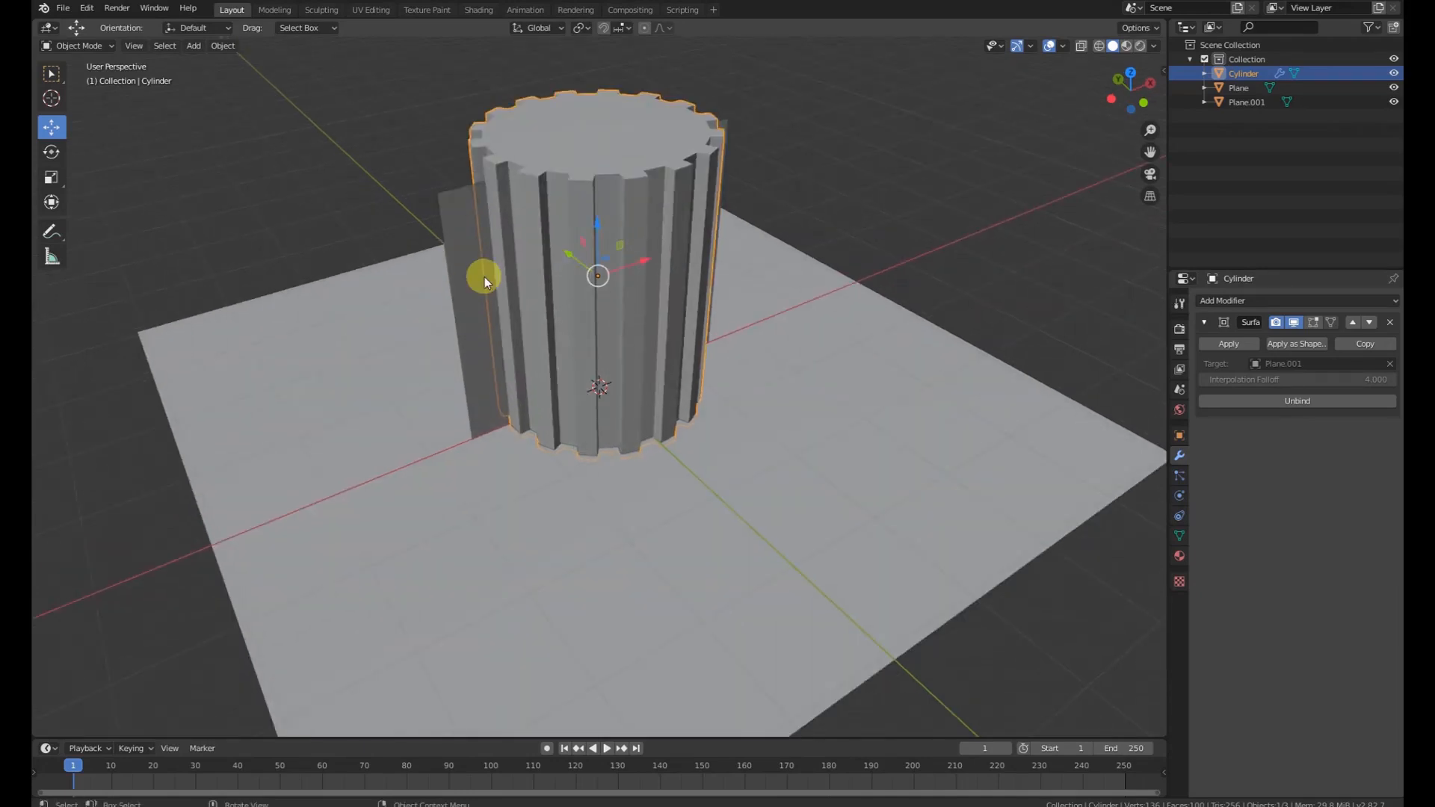
{"action": "left_click", "coordinate": [477, 275]}
{"action": "left_click", "coordinate": [79, 46]}
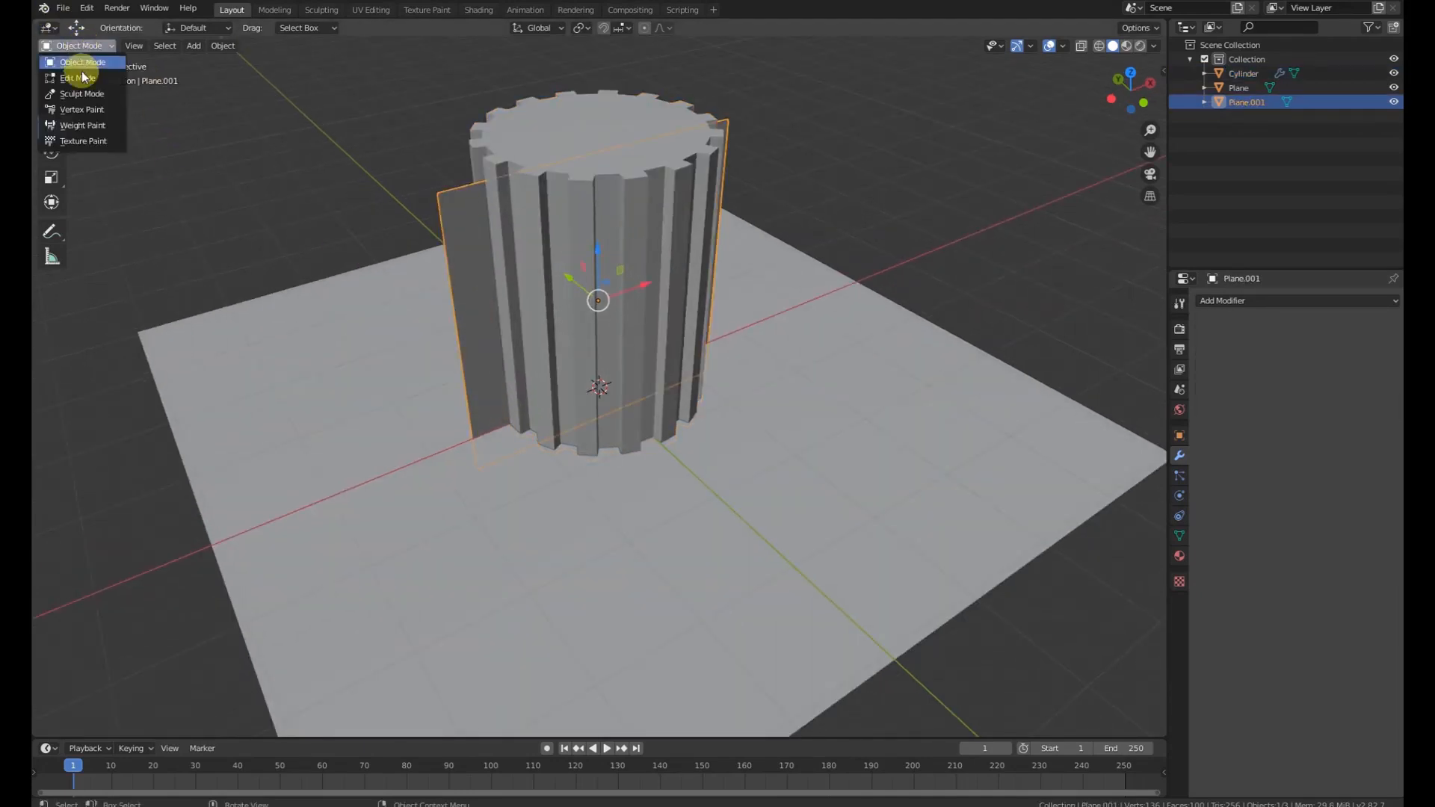
{"action": "left_click", "coordinate": [75, 80]}
{"action": "left_click", "coordinate": [127, 46]}
{"action": "left_click", "coordinate": [444, 190]}
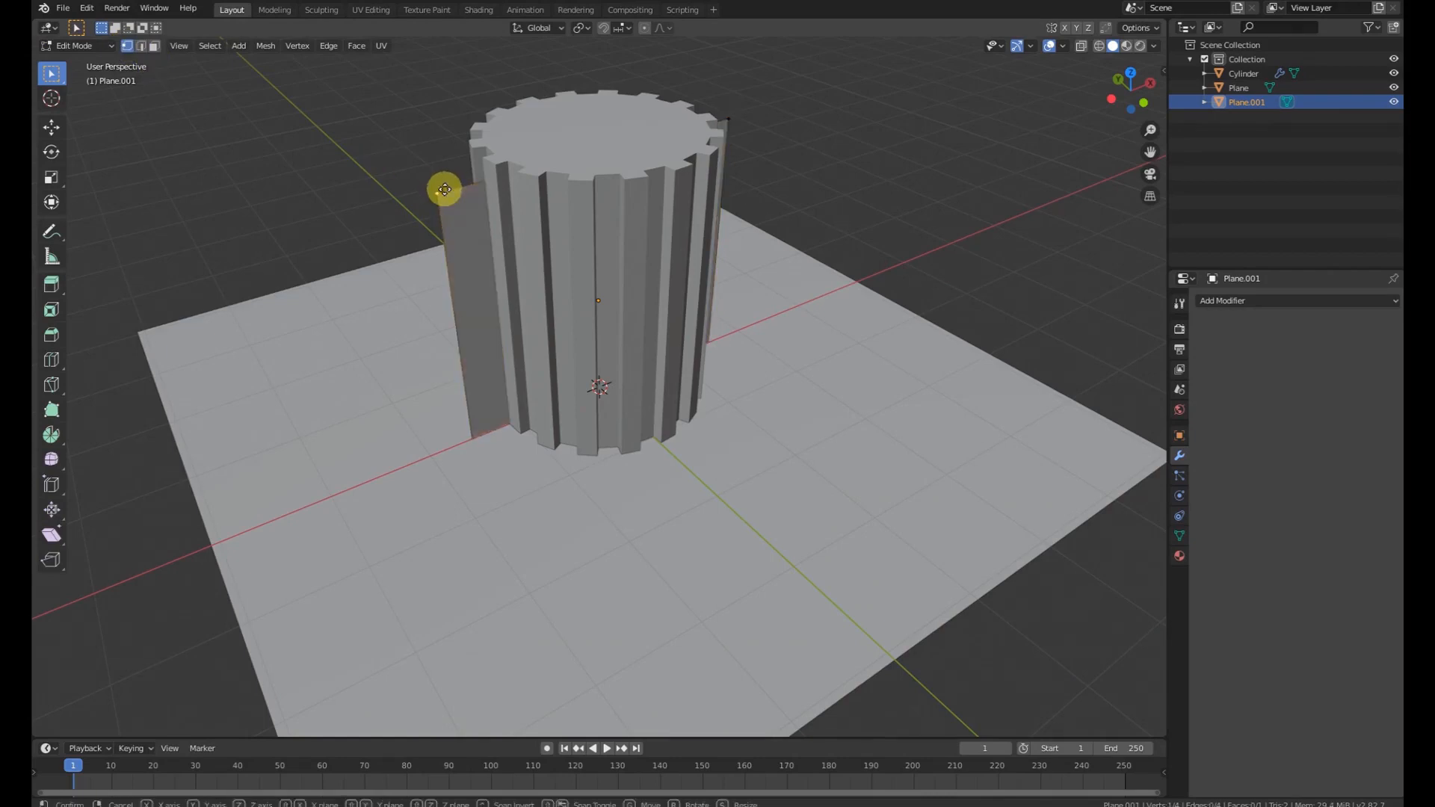
{"action": "key", "text": "g"}
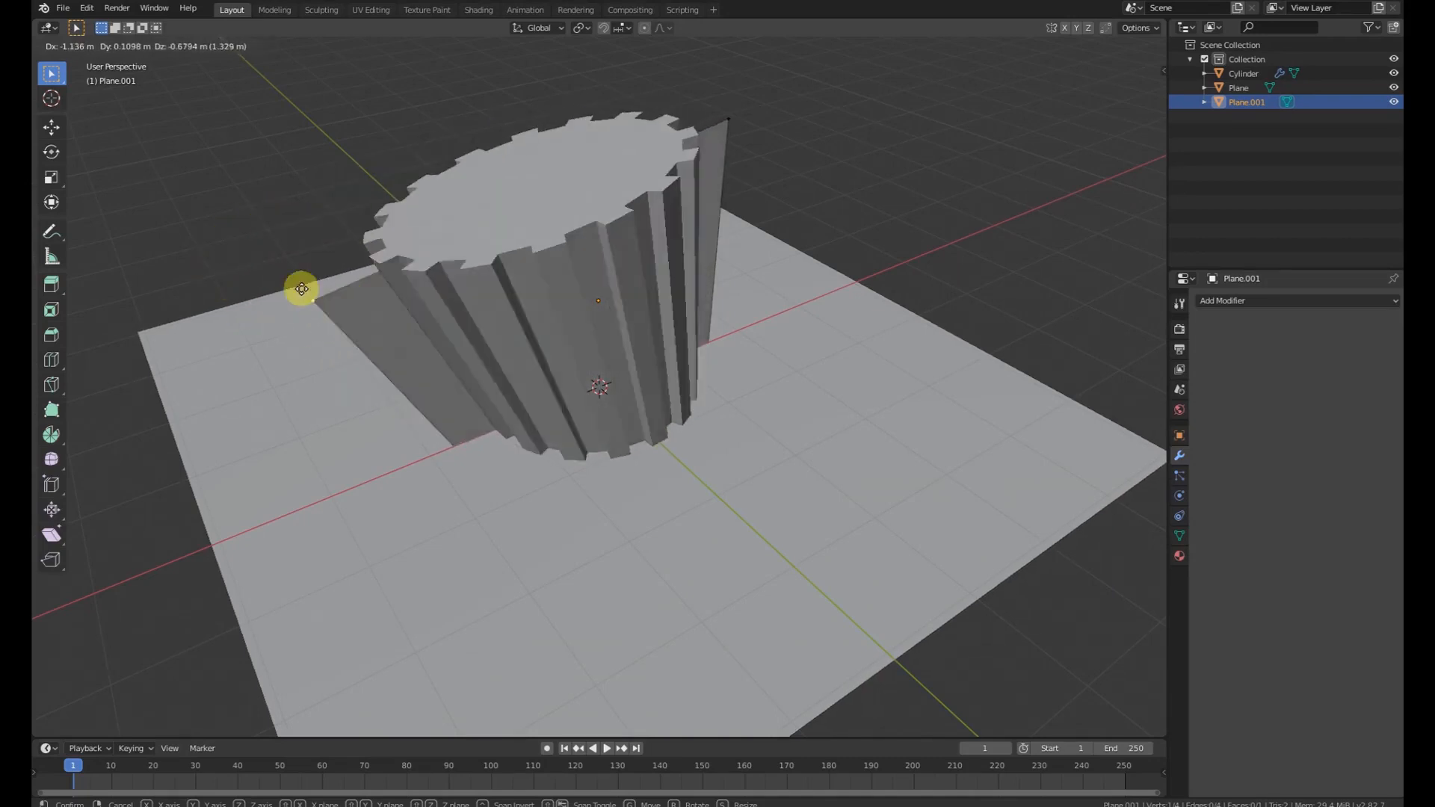
{"action": "left_click", "coordinate": [412, 243]}
{"action": "middle_click_drag", "start_coordinate": [633, 259], "coordinate": [247, 154]}
{"action": "scroll", "coordinate": [482, 198], "scroll_direction": "up", "scroll_amount": 2}
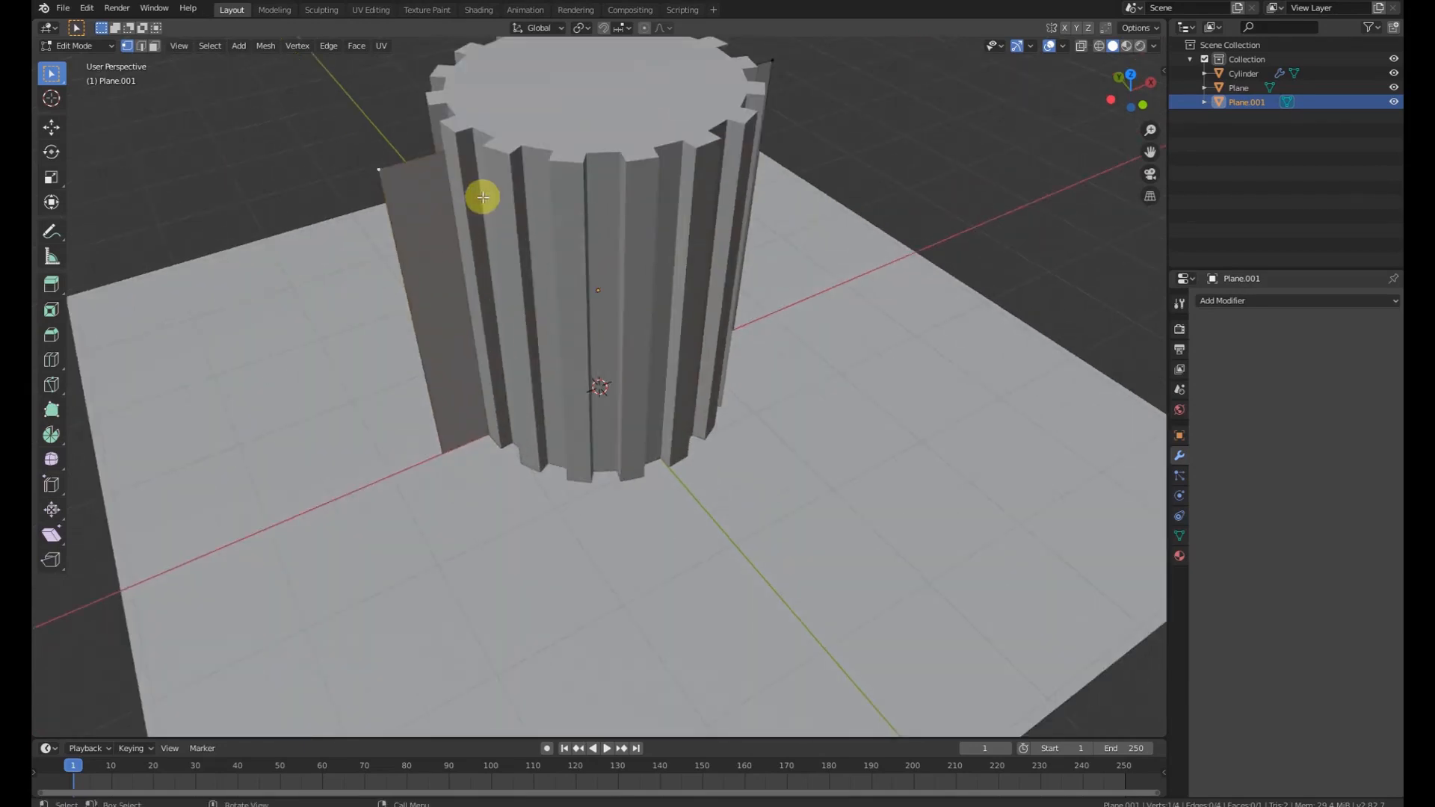
Leave Edit Mode, delete the upright plane and remove the Surface Deform modifier from the cylinder.
{"action": "key", "text": "Tab"}
{"action": "key", "text": "Delete"}
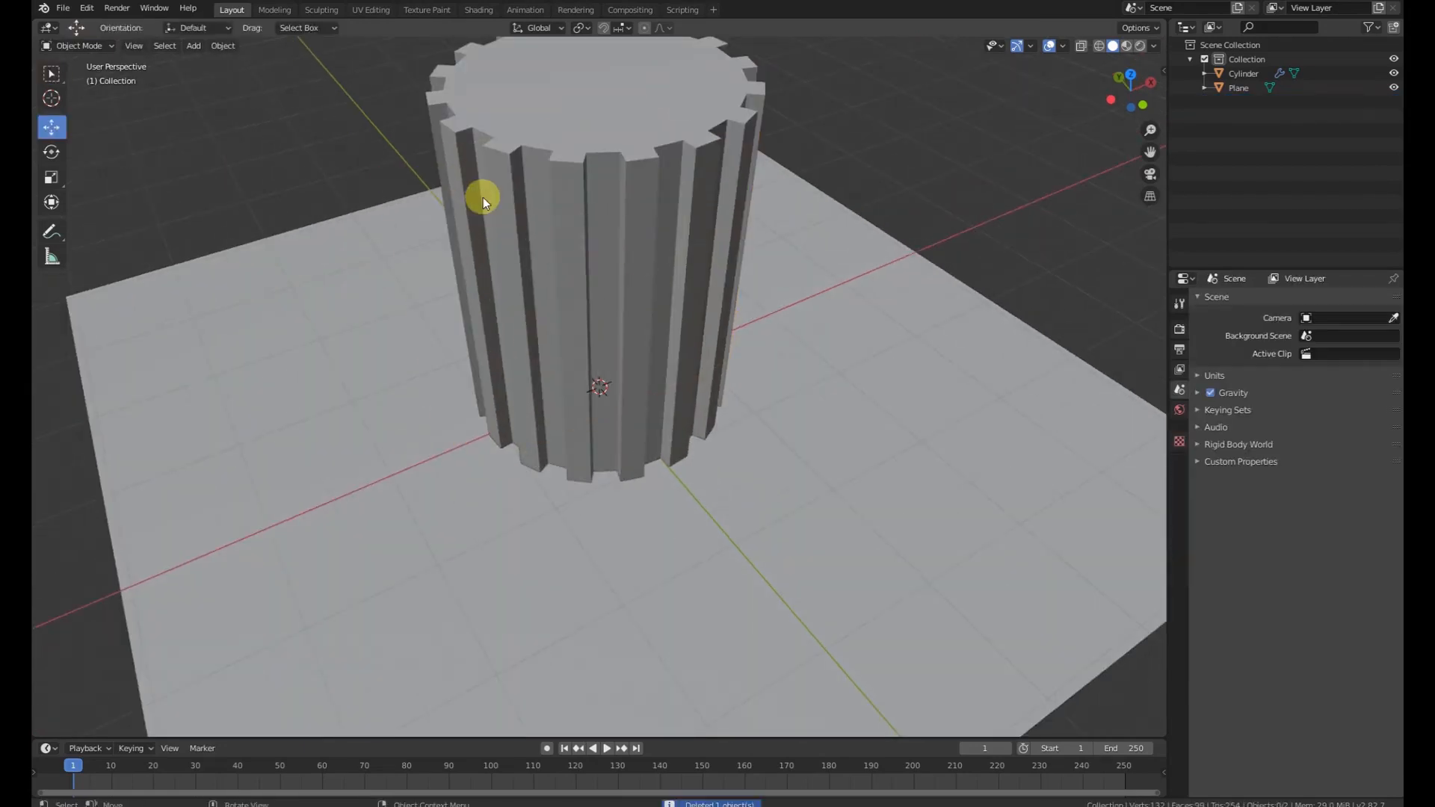
{"action": "scroll", "coordinate": [482, 199], "scroll_direction": "down", "scroll_amount": 3}
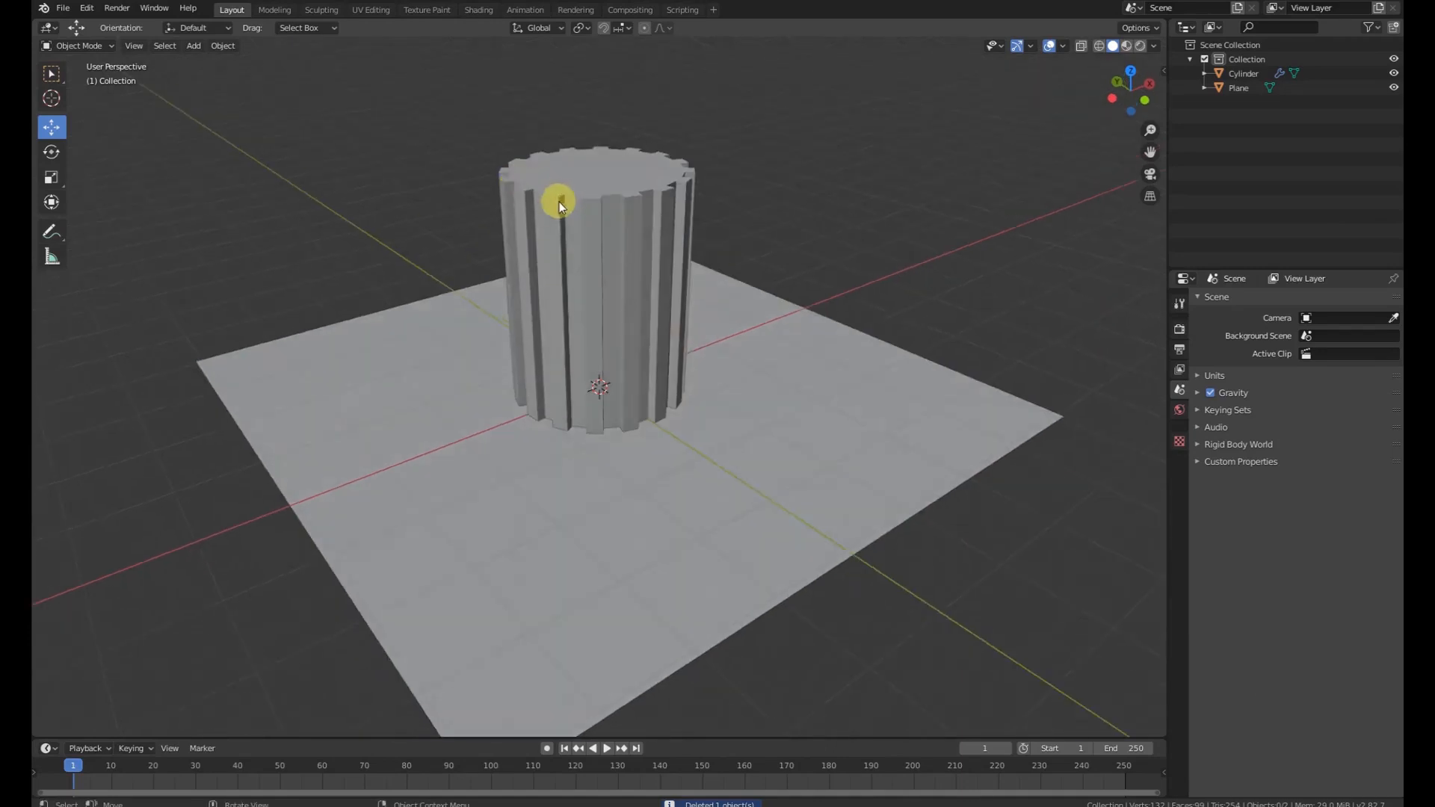
{"action": "left_click", "coordinate": [559, 202]}
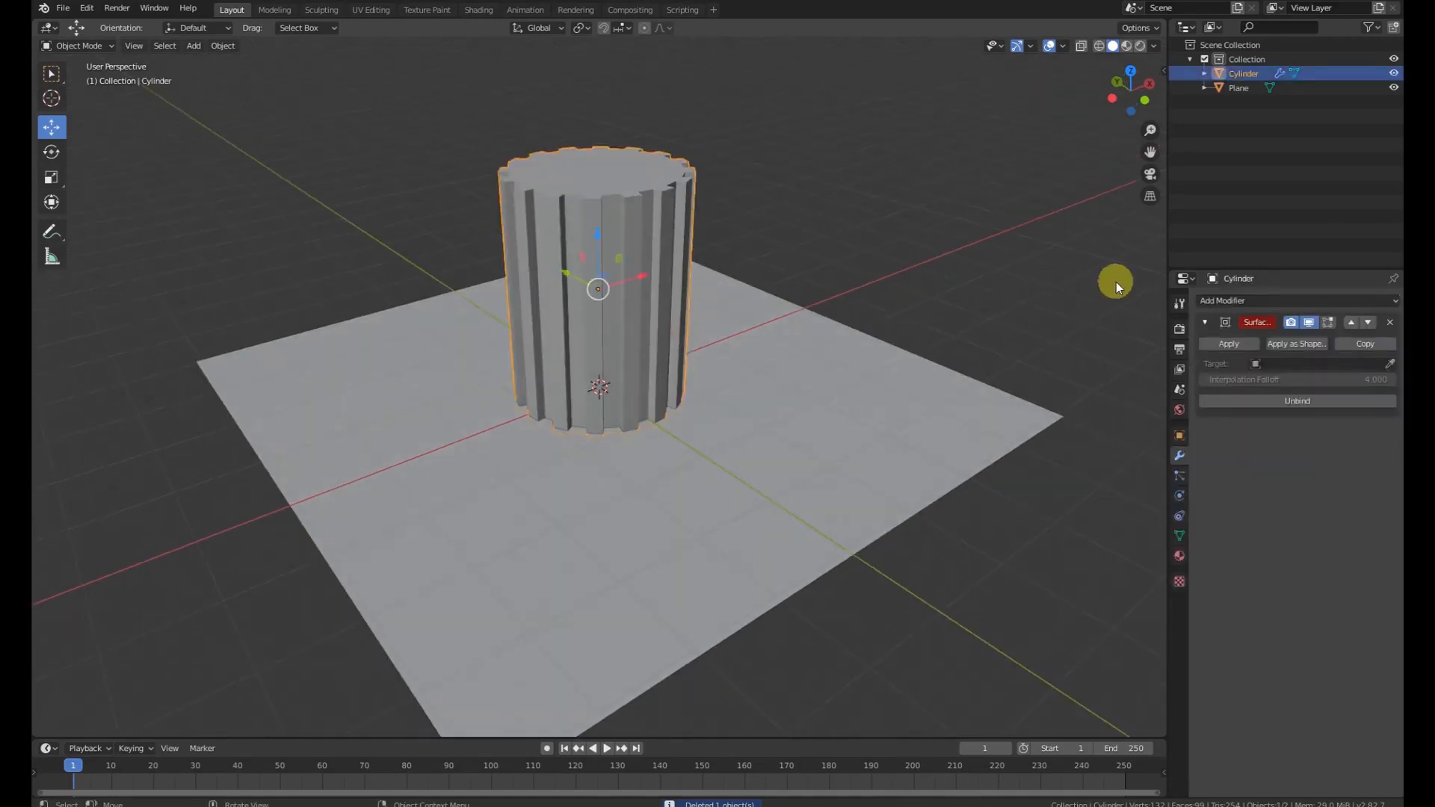
{"action": "left_click", "coordinate": [1389, 323]}
{"action": "left_click", "coordinate": [1260, 300]}
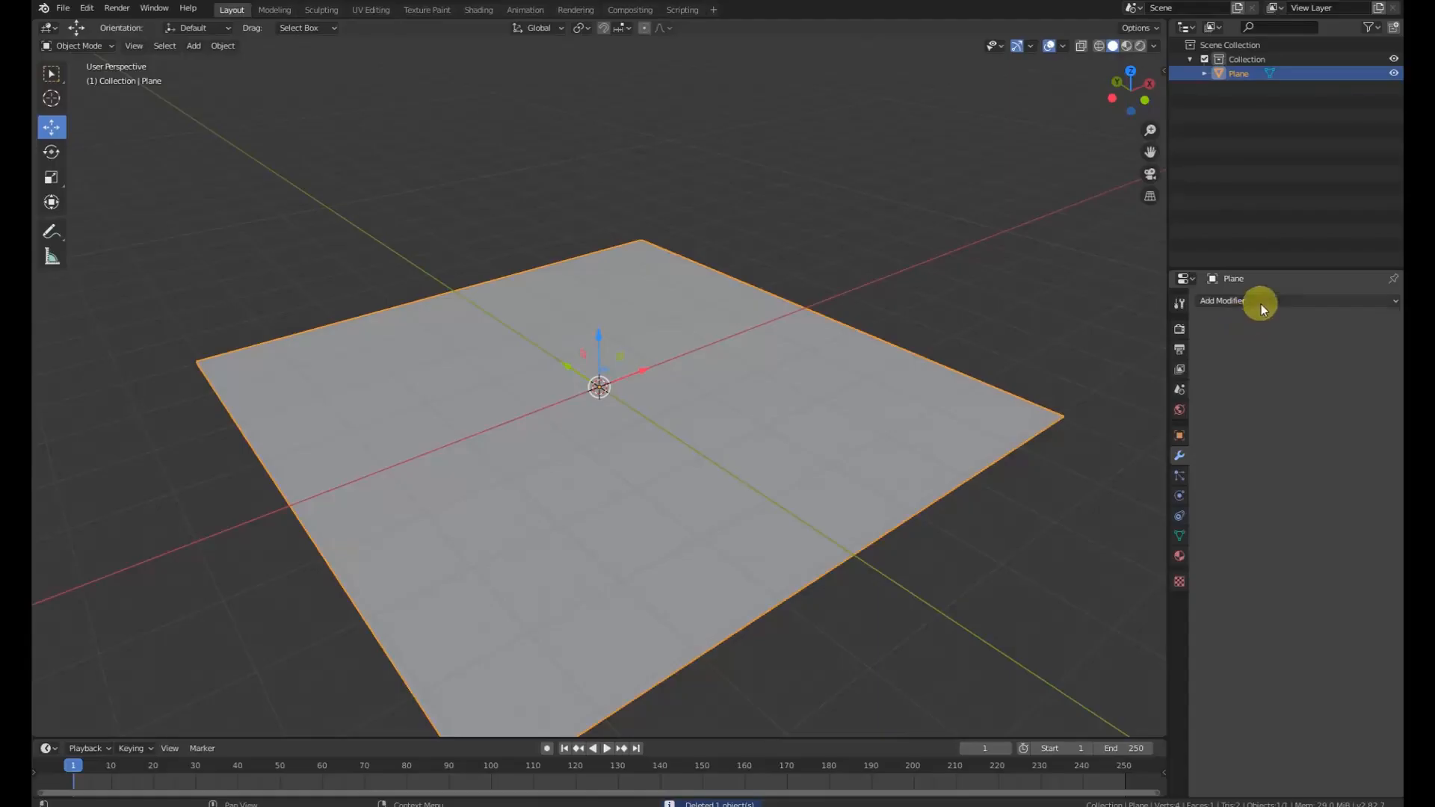
Subdivide the ground plane with 50 cuts in Edit Mode and return to Object Mode.
{"action": "left_click", "coordinate": [1261, 304]}
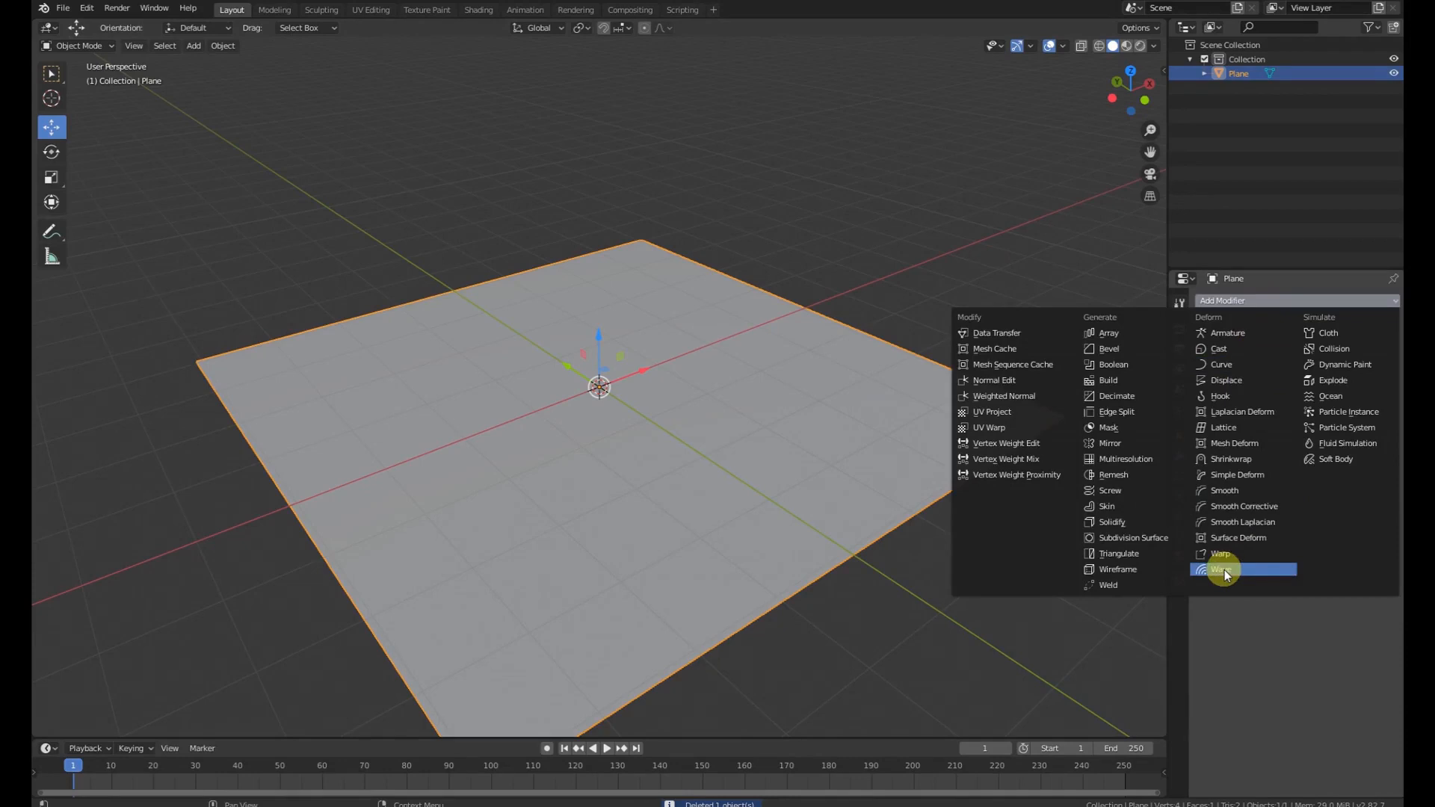
{"action": "middle_click_drag", "start_coordinate": [555, 380], "coordinate": [571, 383]}
{"action": "scroll", "coordinate": [563, 385], "scroll_direction": "down", "scroll_amount": 3}
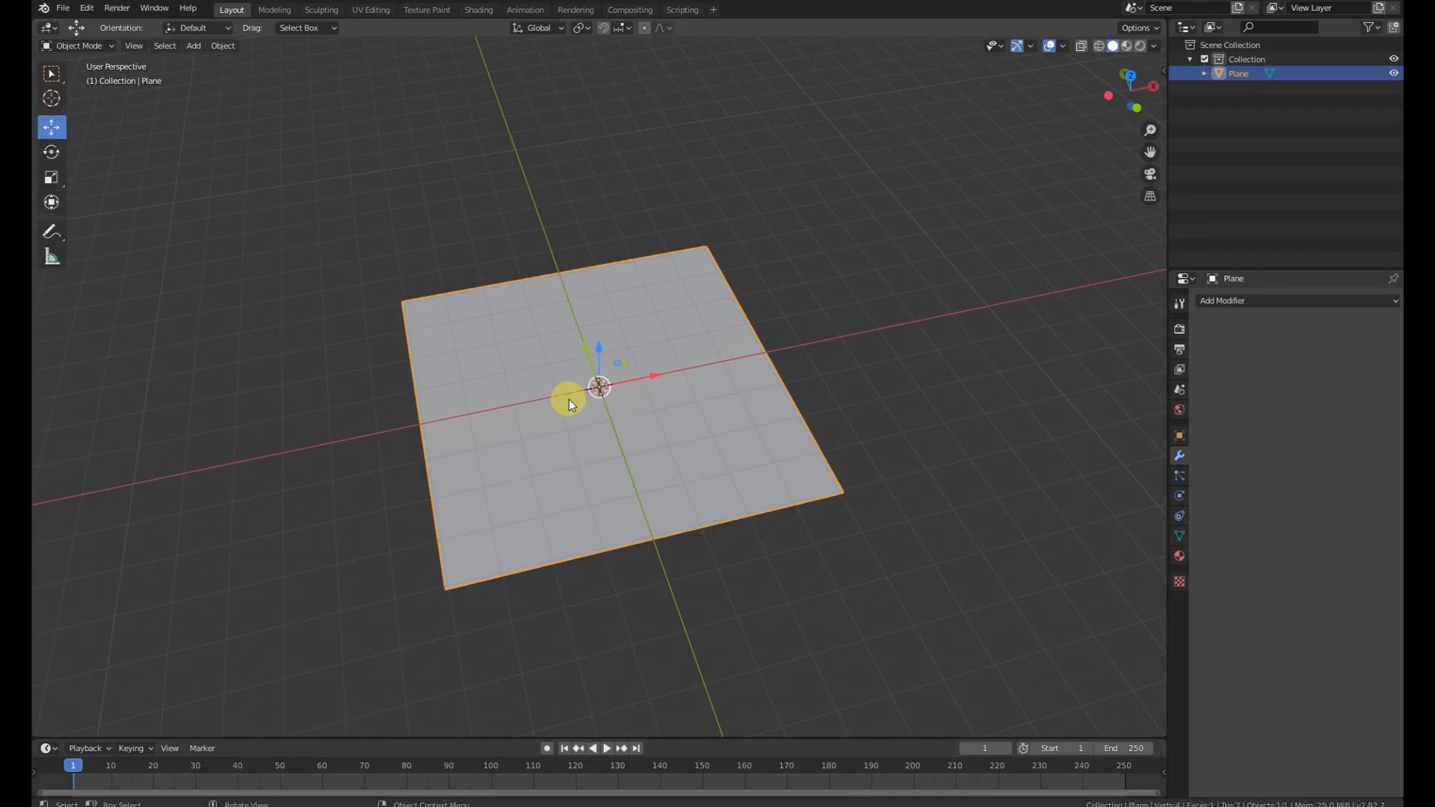
{"action": "left_click", "coordinate": [75, 46]}
{"action": "left_click", "coordinate": [89, 74]}
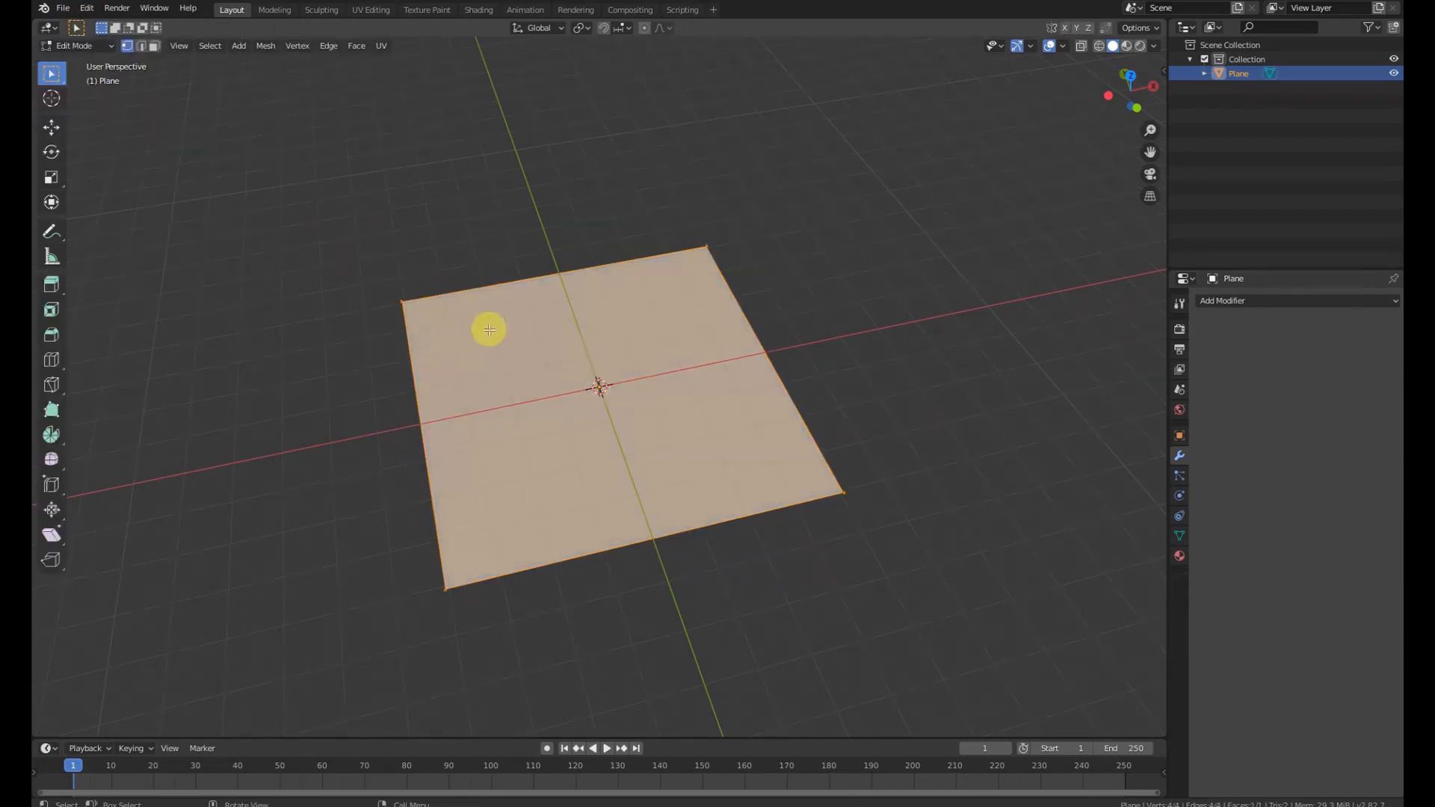
{"action": "right_click", "coordinate": [629, 275]}
{"action": "left_click", "coordinate": [629, 276]}
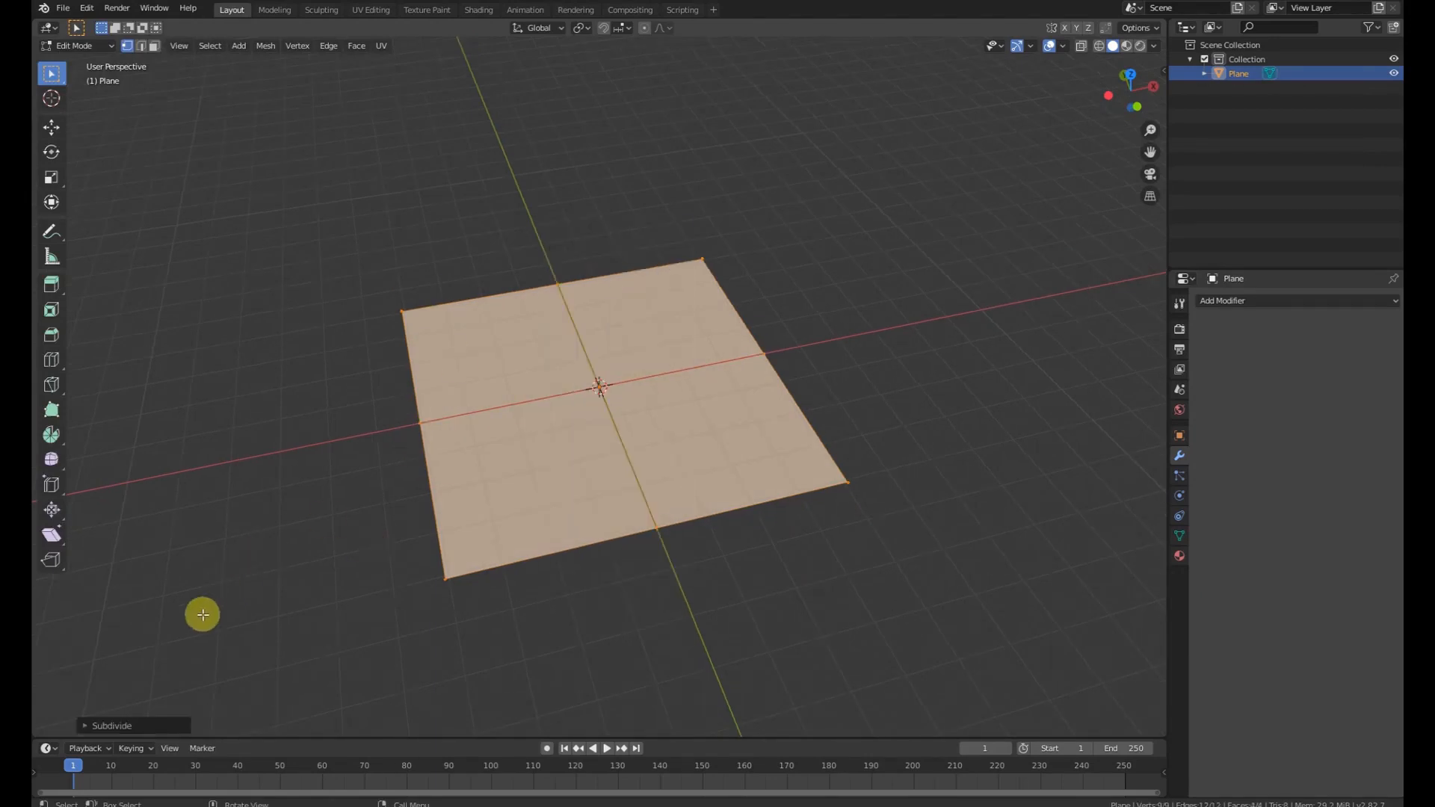
{"action": "left_click", "coordinate": [105, 721]}
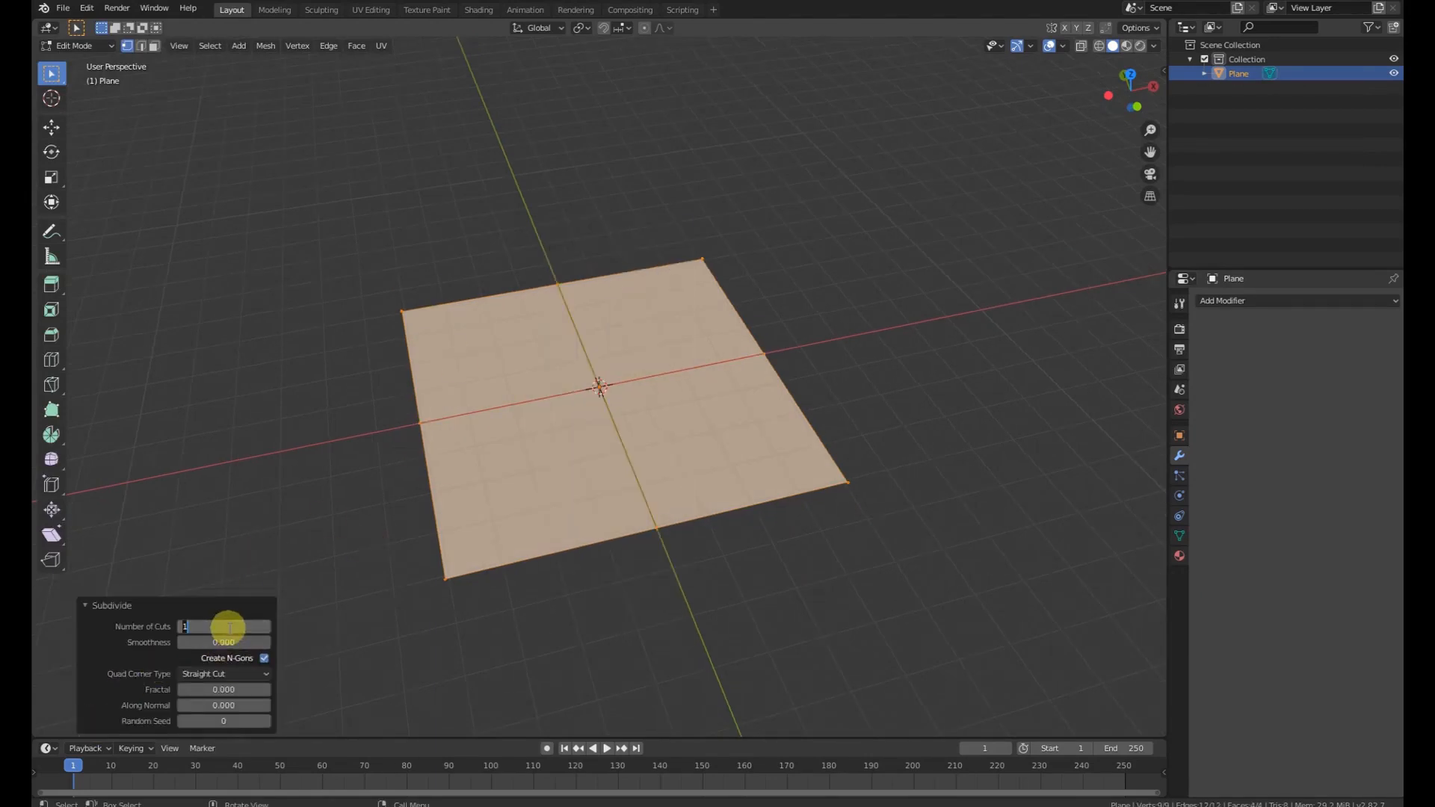
{"action": "type", "text": "0"}
{"action": "key", "text": "Return"}
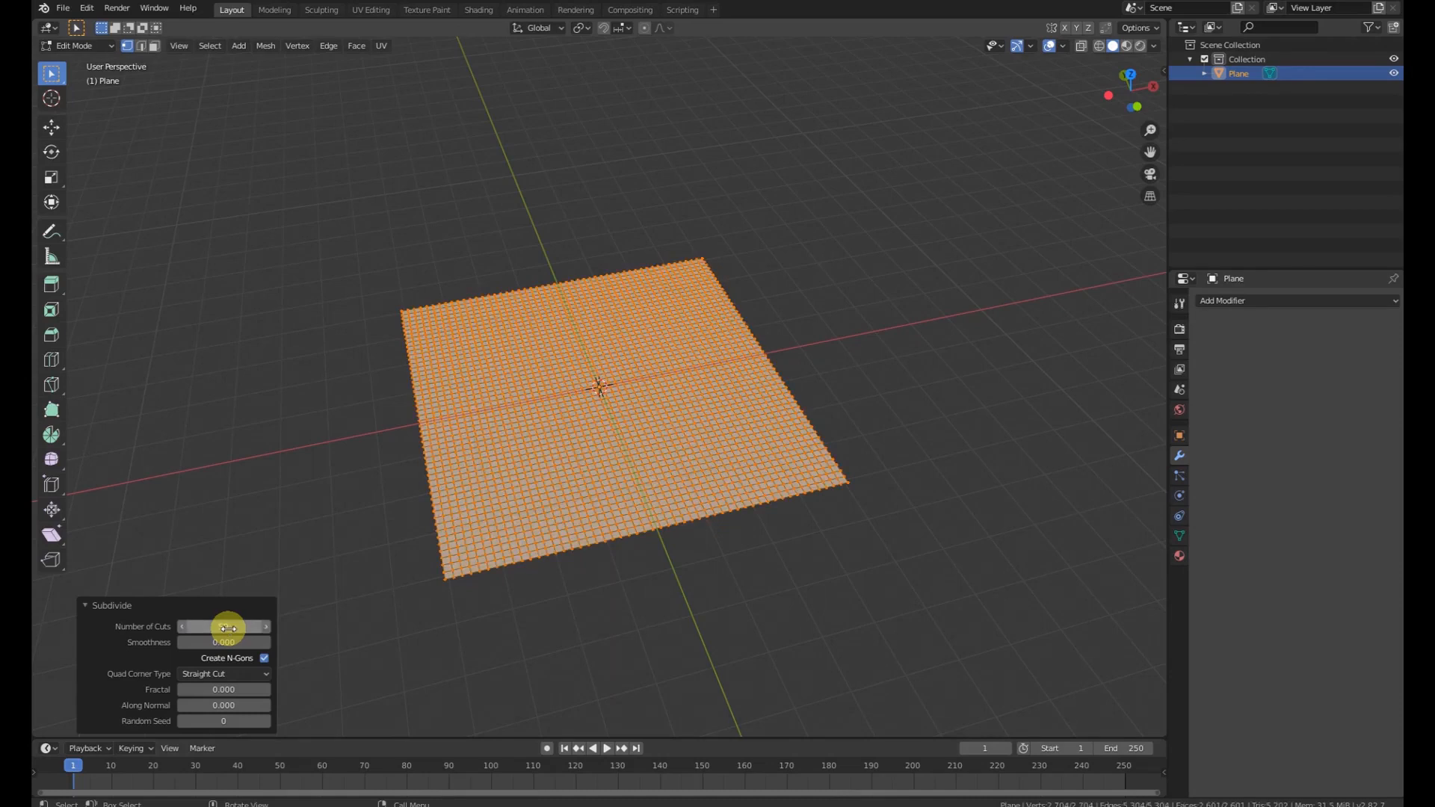
{"action": "key", "text": "Tab"}
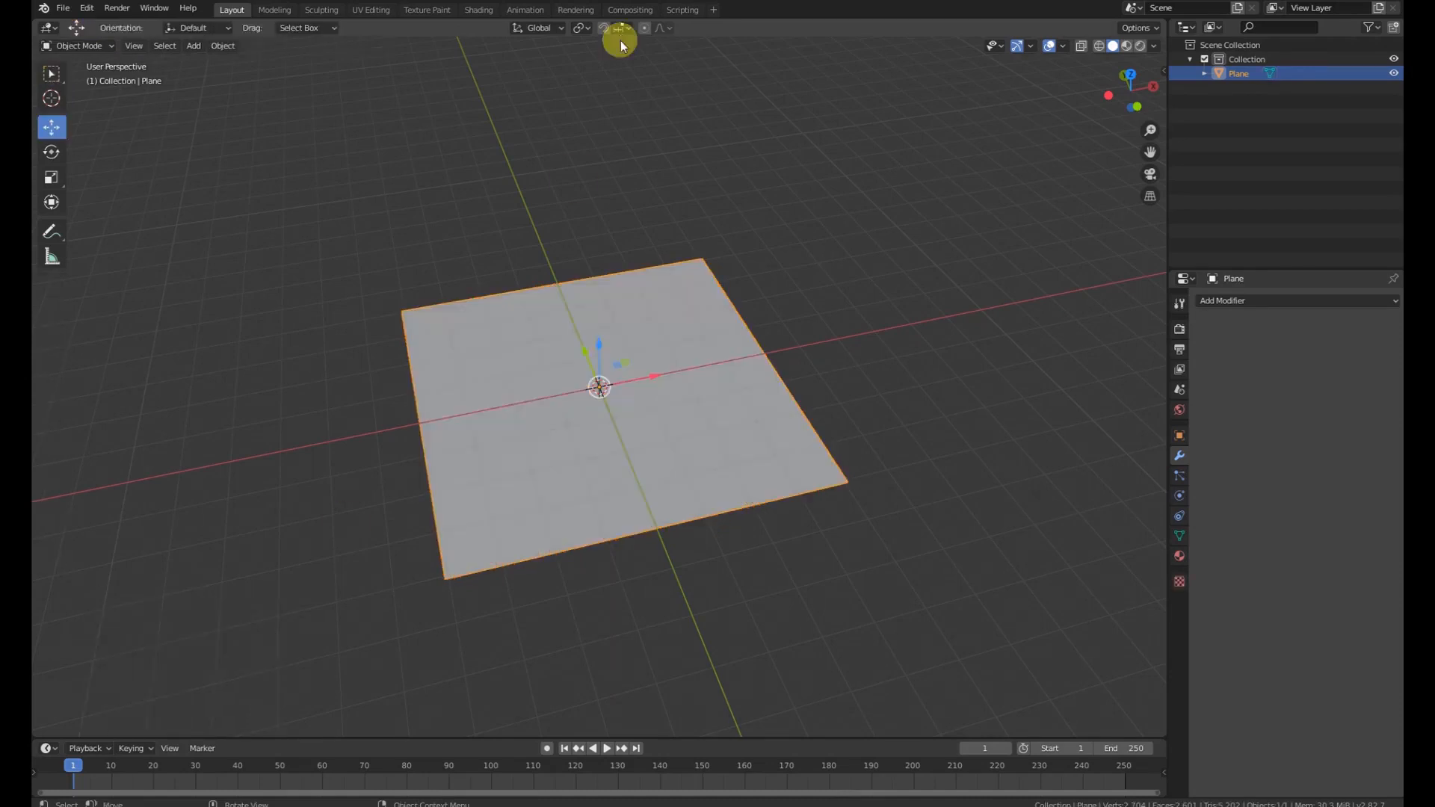
Scale the subdivided plane up by a factor of about 1.8.
{"action": "key", "text": "s"}
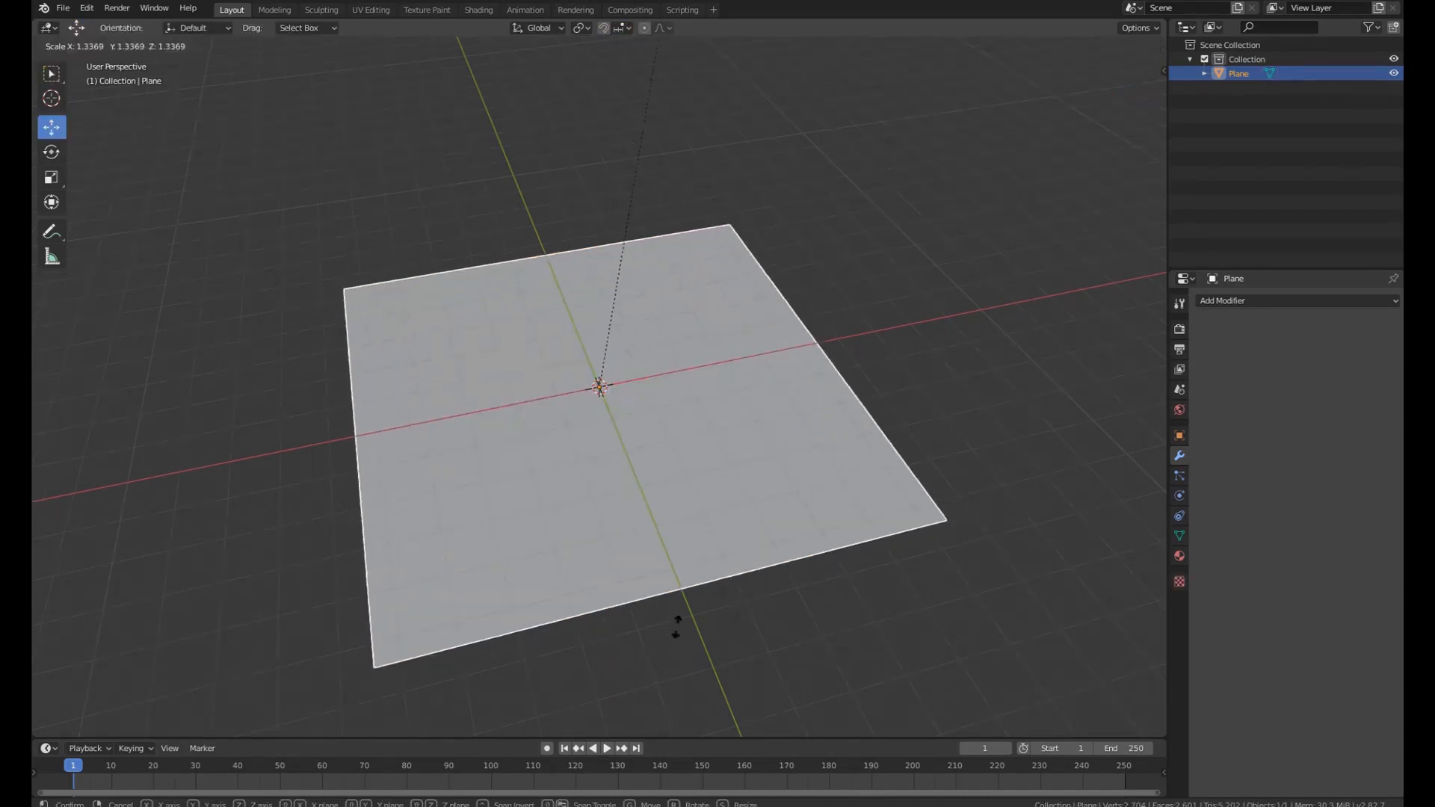
{"action": "left_click", "coordinate": [594, 477]}
{"action": "middle_click_drag", "start_coordinate": [594, 477], "coordinate": [960, 343]}
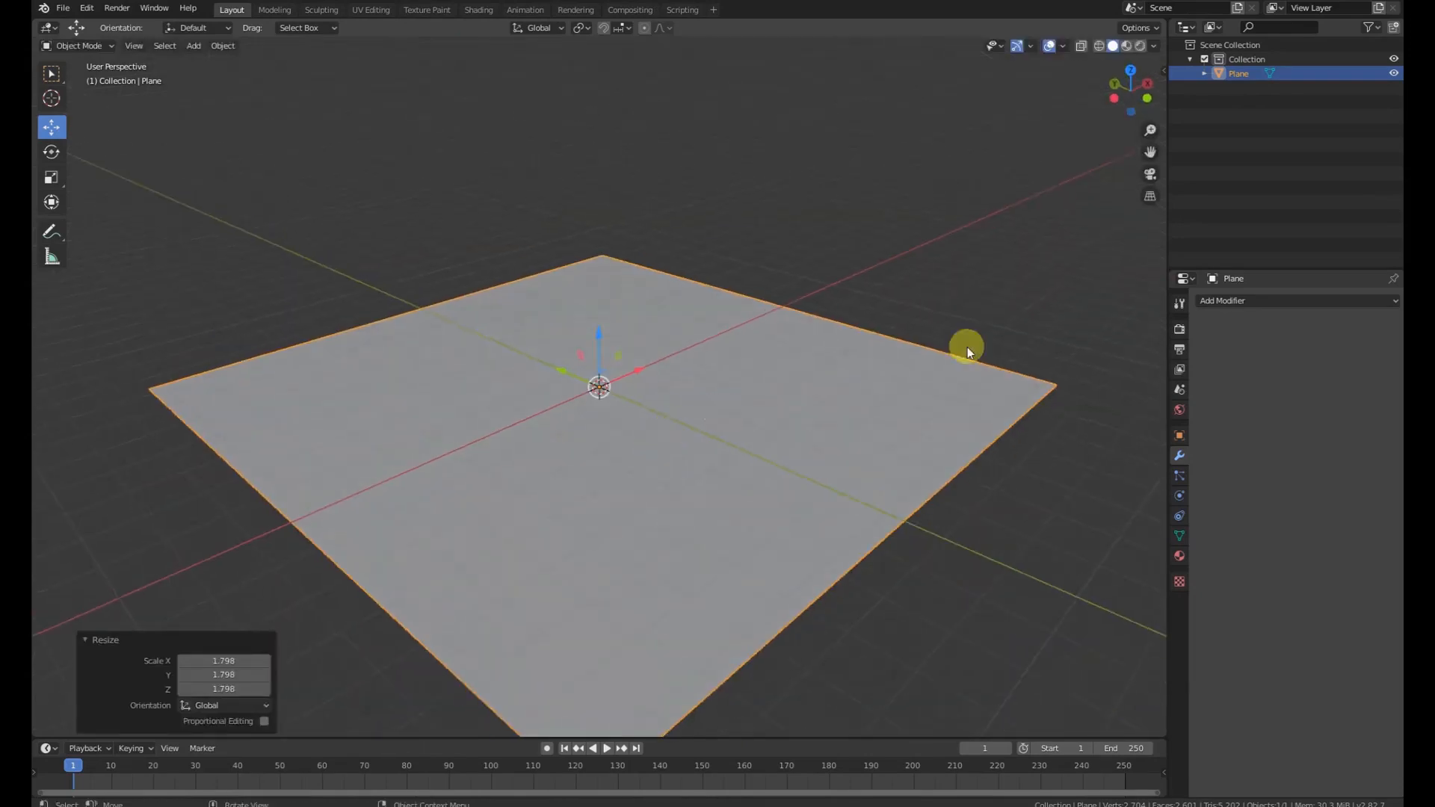
Add a Wave modifier to the plane and view the resulting wave shape from the side.
{"action": "left_click", "coordinate": [1227, 302]}
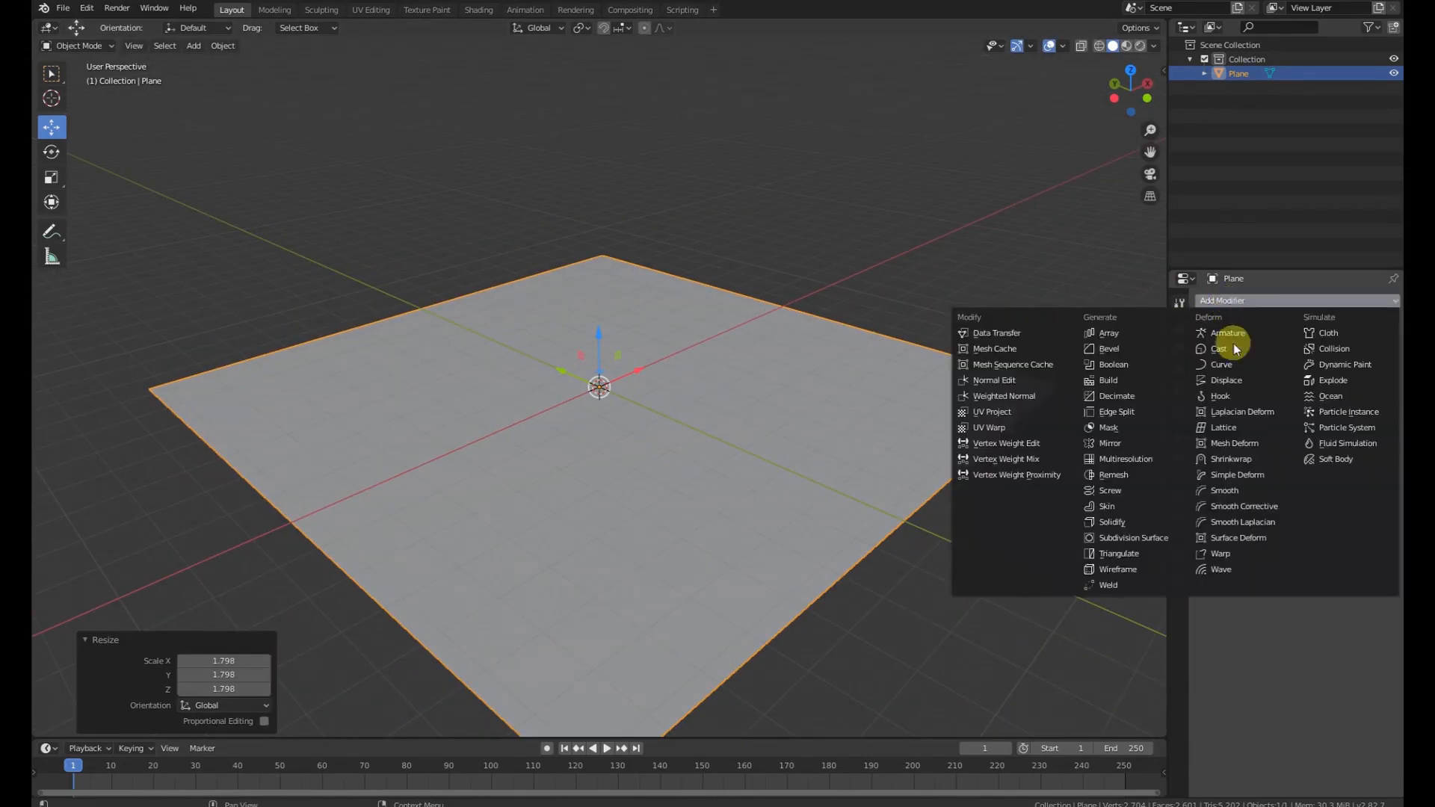
{"action": "left_click", "coordinate": [1249, 569]}
{"action": "middle_click_drag", "start_coordinate": [763, 477], "coordinate": [665, 544]}
{"action": "scroll", "coordinate": [528, 321], "scroll_direction": "down", "scroll_amount": 3}
{"action": "middle_click_drag", "start_coordinate": [529, 321], "coordinate": [669, 307]}
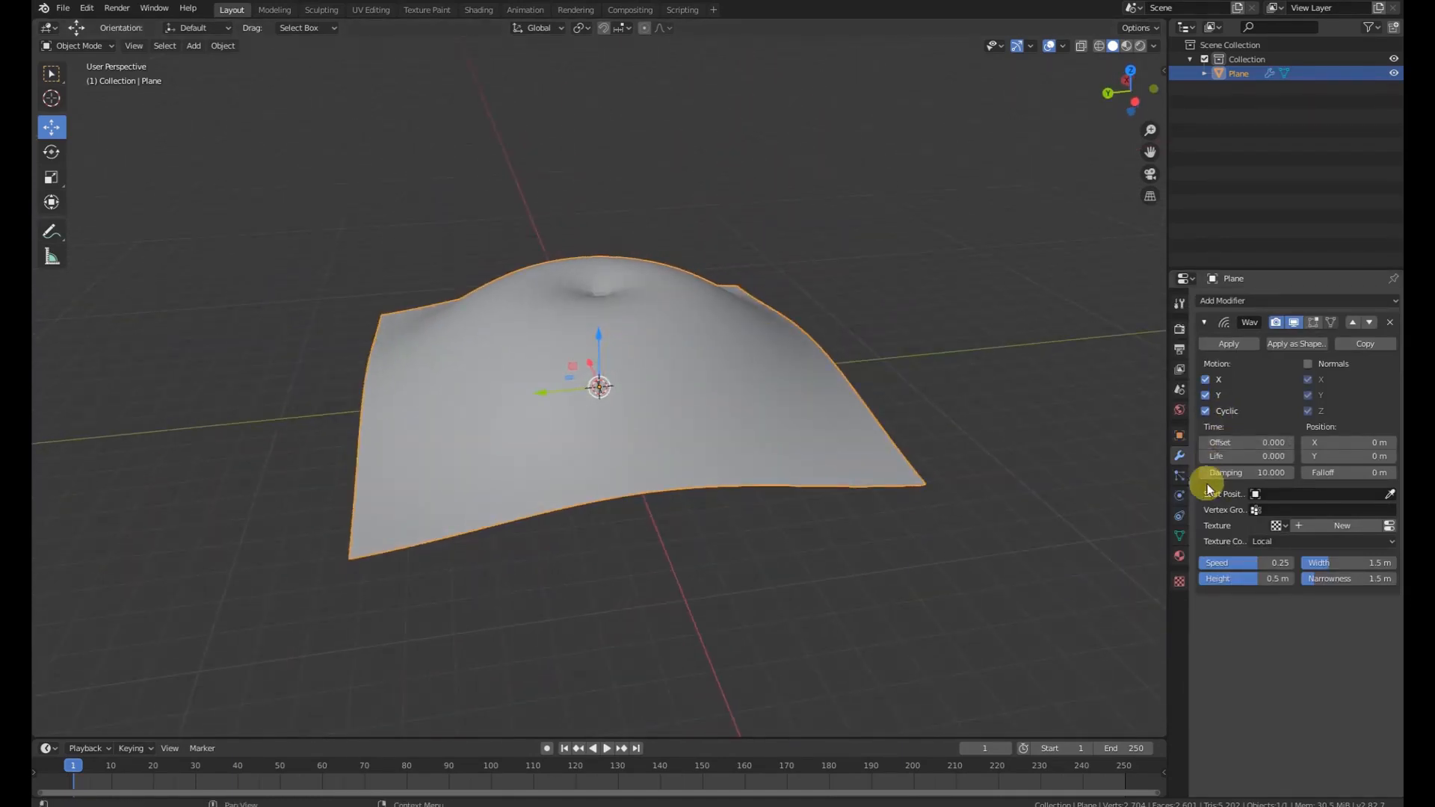
Play the animation and view the plane's wave motion from a low side angle.
{"action": "scroll", "coordinate": [752, 373], "scroll_direction": "down", "scroll_amount": 2}
{"action": "middle_click_drag", "start_coordinate": [752, 374], "coordinate": [637, 694]}
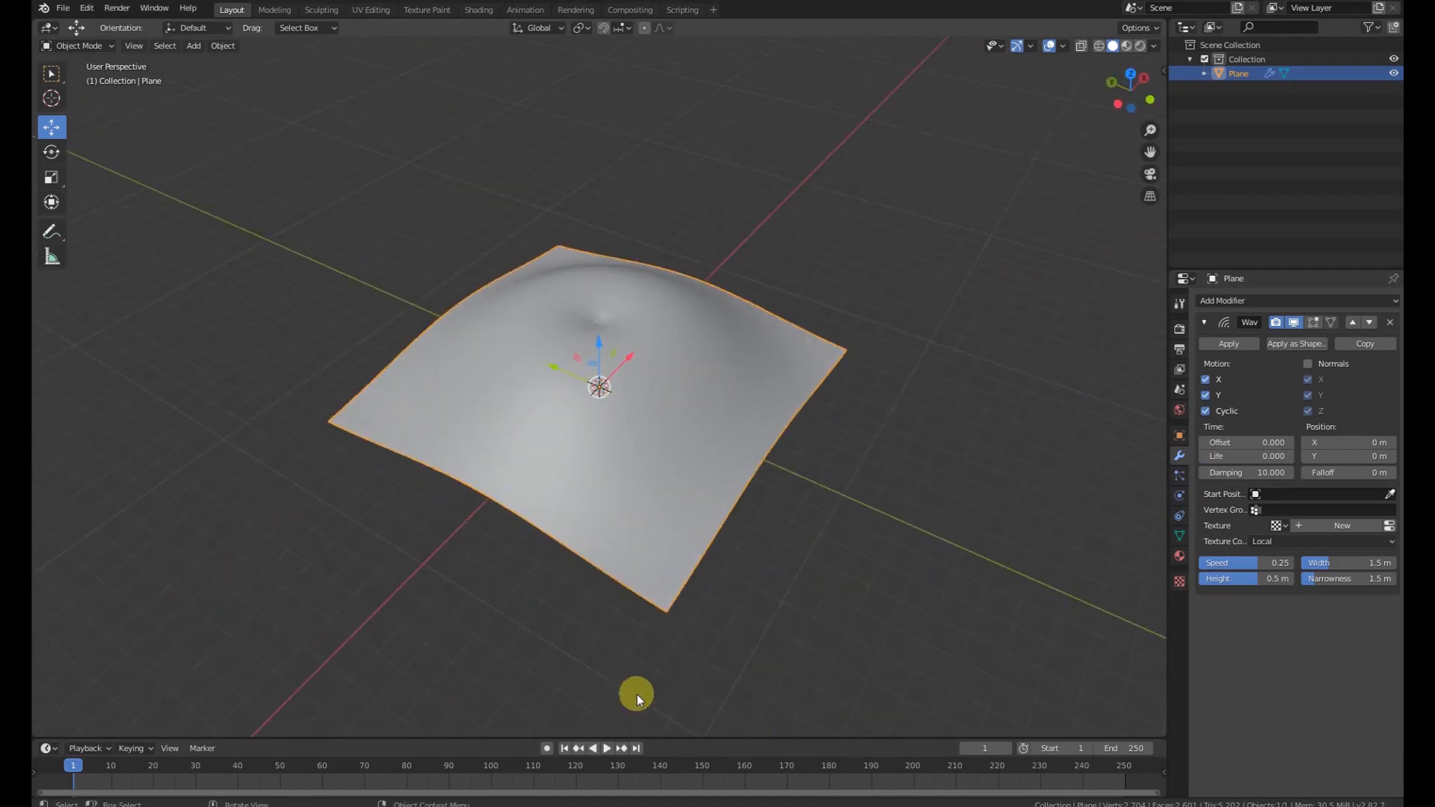
{"action": "left_click", "coordinate": [606, 748]}
{"action": "middle_click_drag", "start_coordinate": [641, 444], "coordinate": [780, 437]}
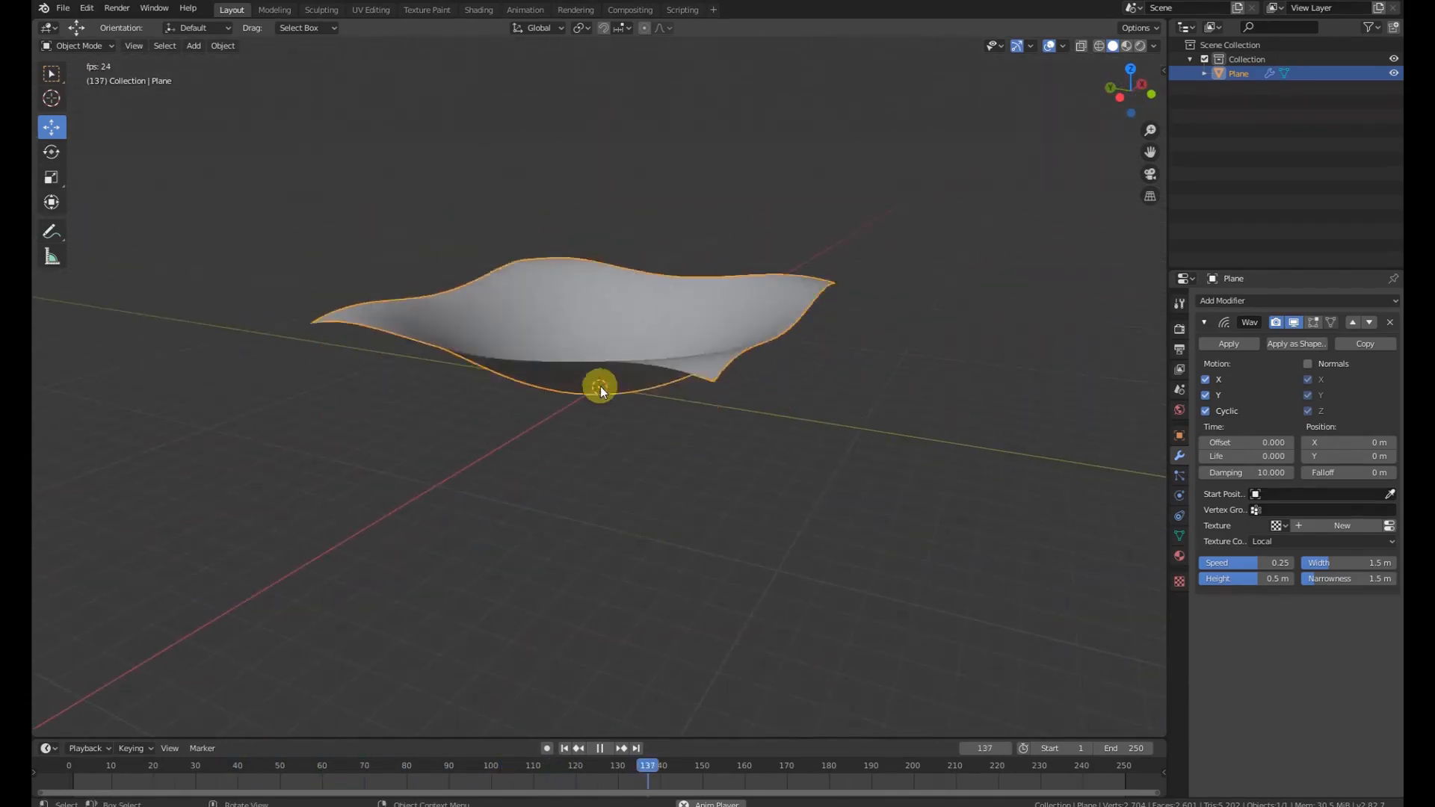
Turn off the Wave modifier's X motion to watch the Y-only wave, turn X on again and stop playback.
{"action": "left_click", "coordinate": [1206, 380]}
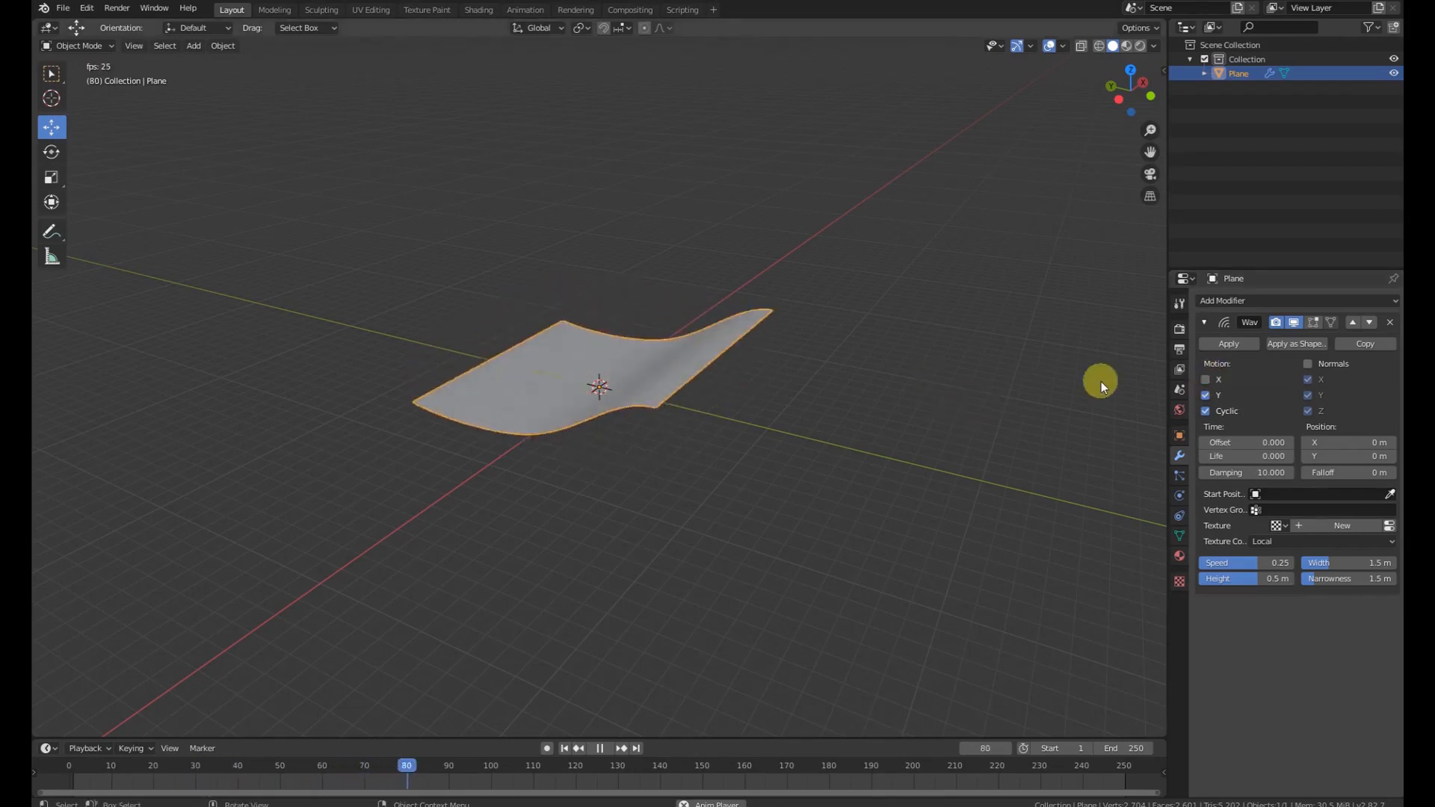
{"action": "middle_click_drag", "start_coordinate": [518, 393], "coordinate": [697, 401]}
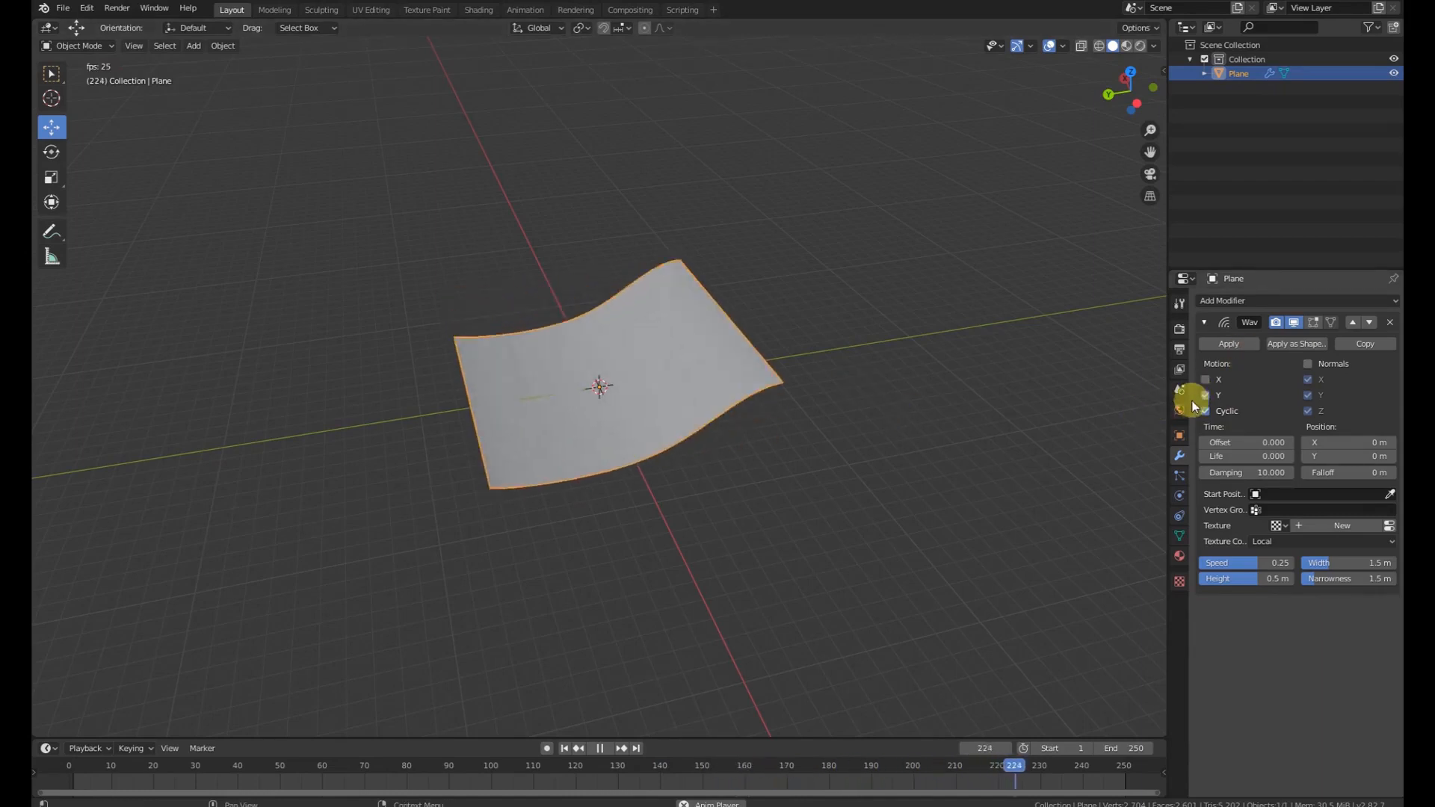
{"action": "left_click", "coordinate": [1204, 379]}
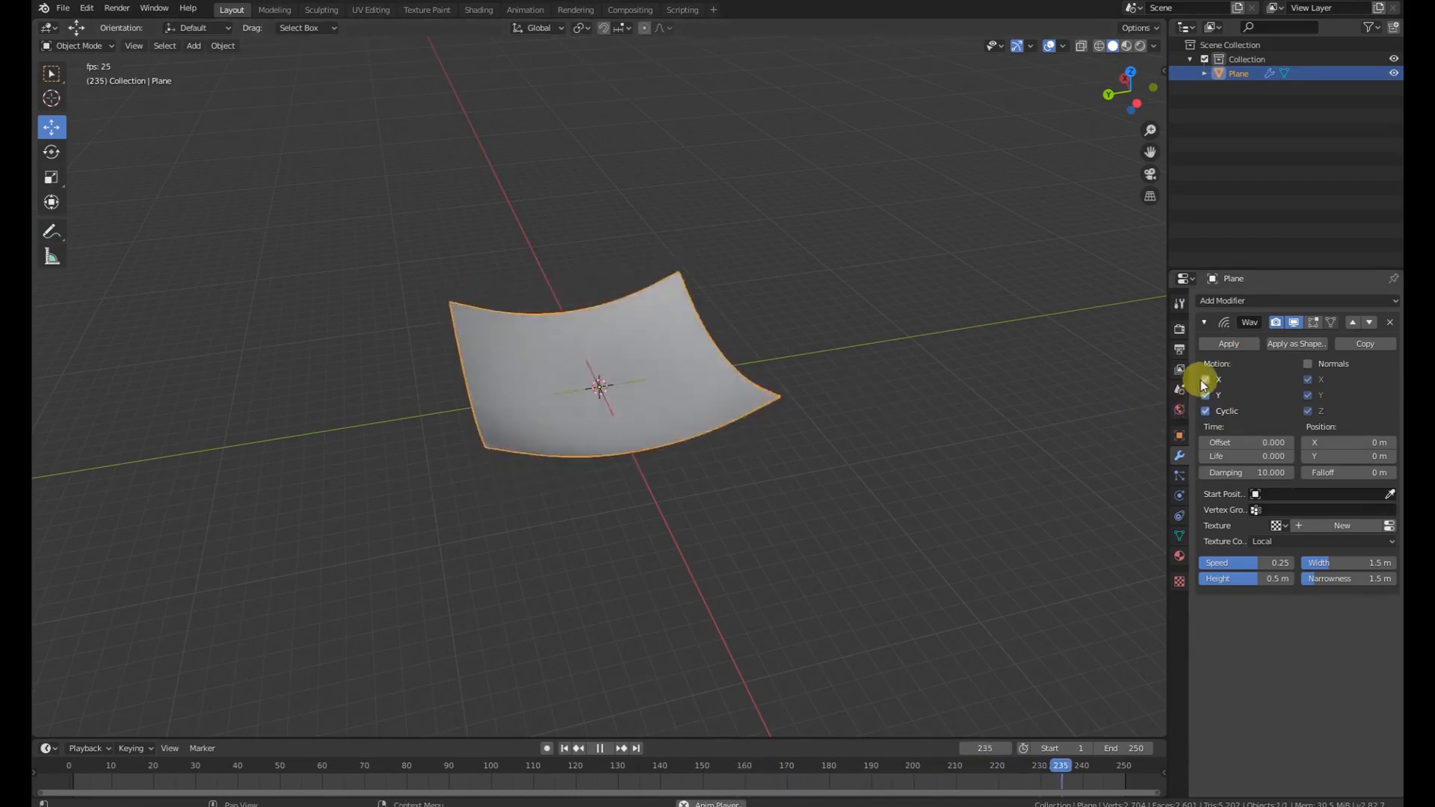
{"action": "left_click", "coordinate": [599, 748]}
Create a new texture for the Wave modifier and set its type to Clouds.
{"action": "scroll", "coordinate": [643, 457], "scroll_direction": "up", "scroll_amount": 1}
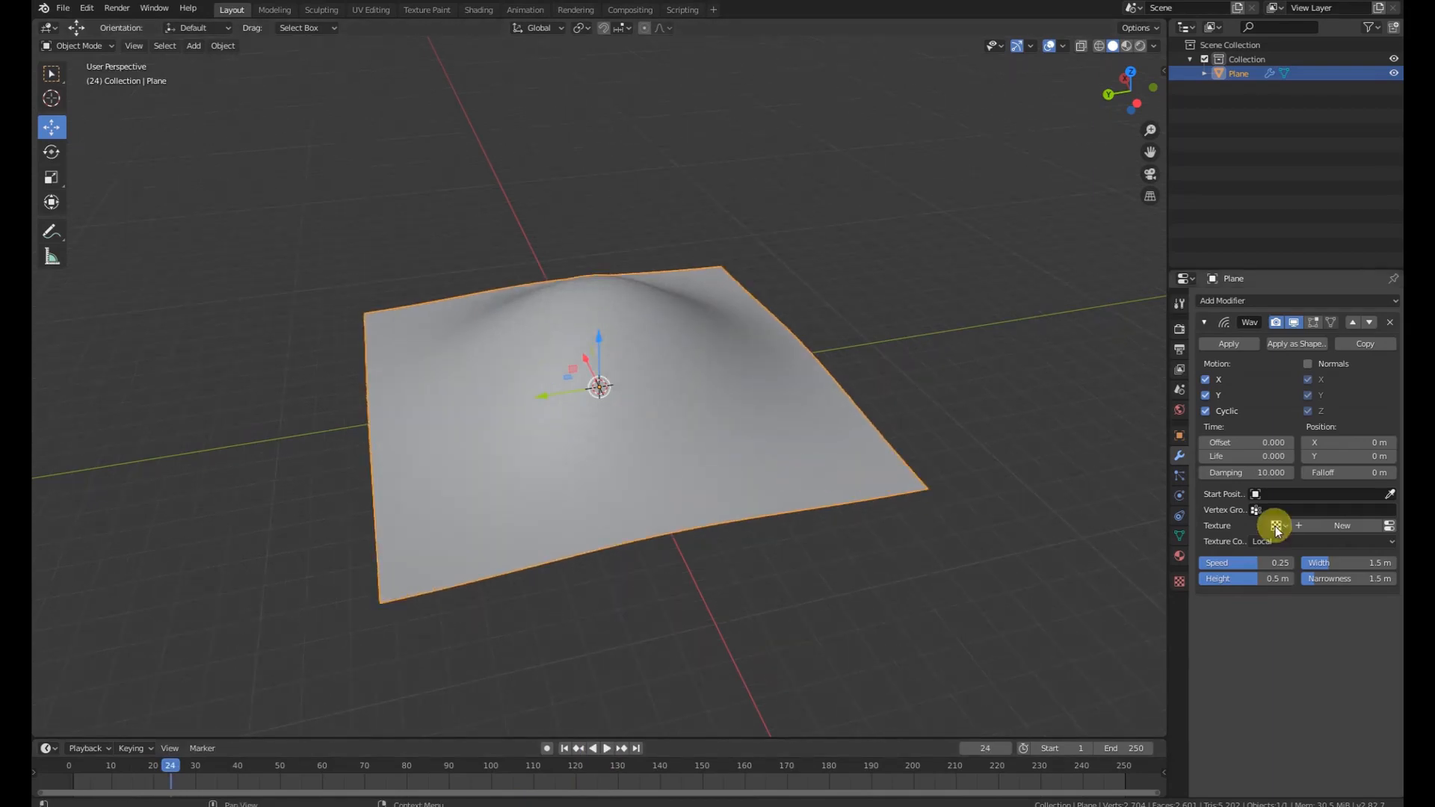
{"action": "left_click", "coordinate": [1339, 525]}
{"action": "left_click", "coordinate": [1179, 579]}
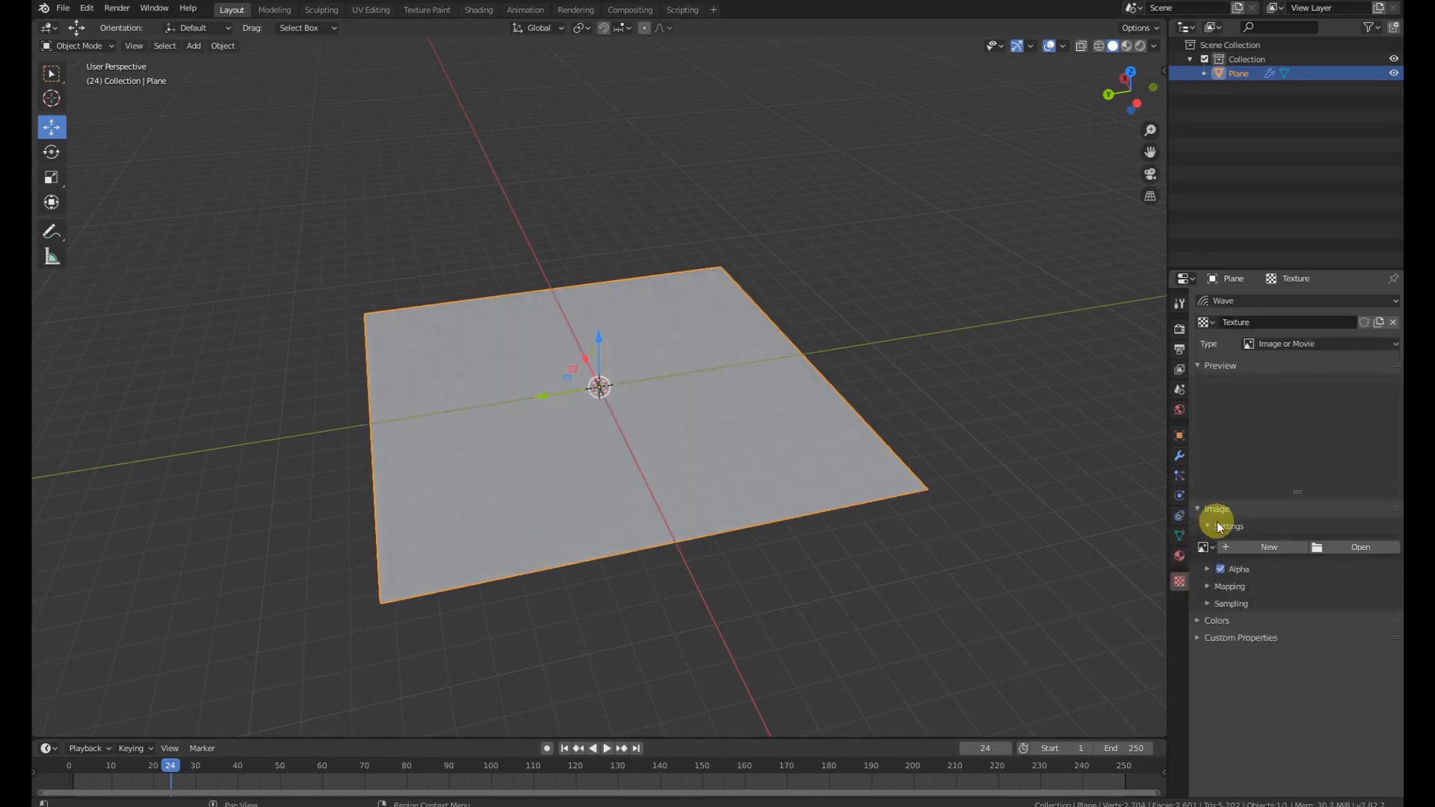
{"action": "left_click", "coordinate": [1287, 345]}
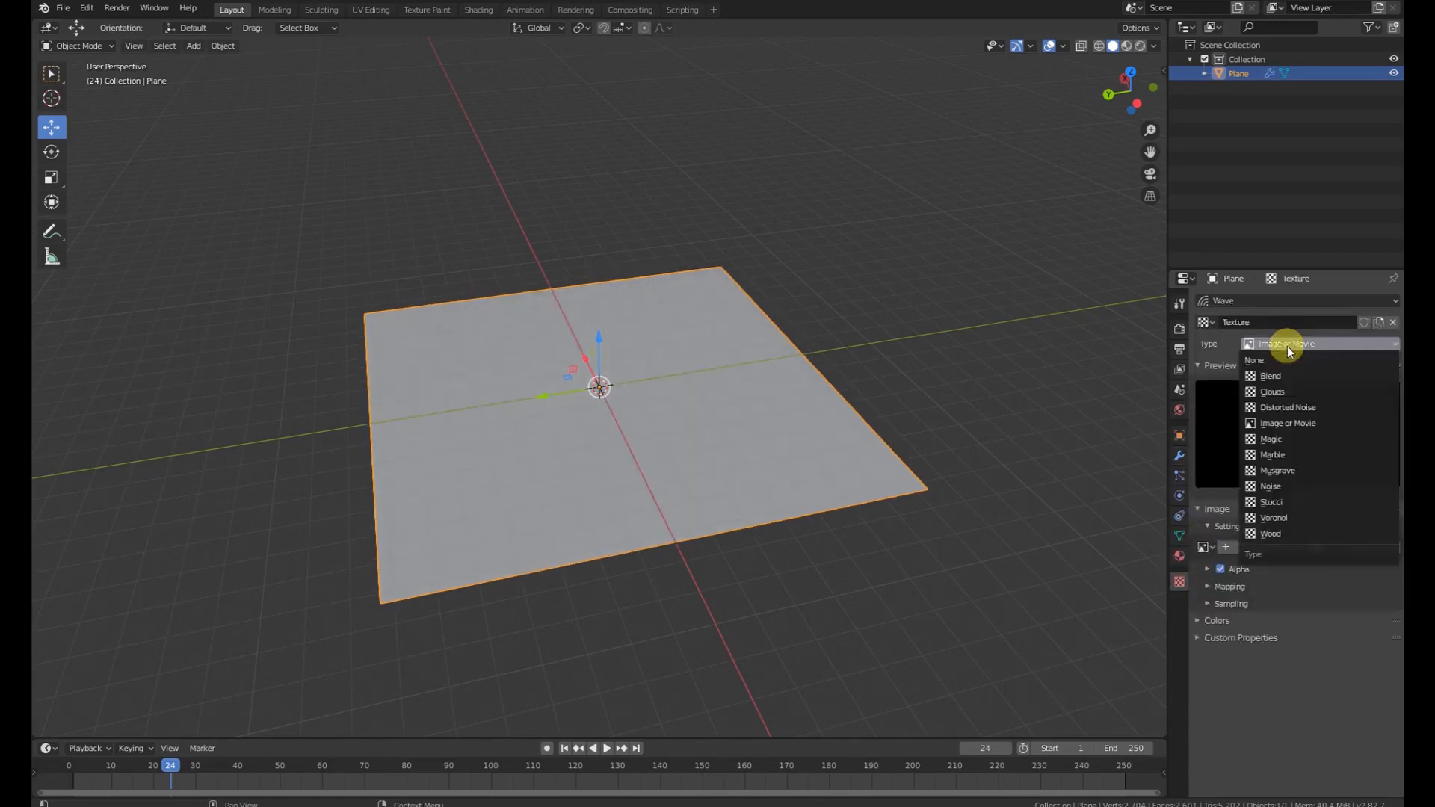
{"action": "left_click", "coordinate": [1274, 390]}
{"action": "mouse_move", "coordinate": [558, 387]}
{"action": "middle_mouse_down"}
{"action": "mouse_move", "coordinate": [458, 384]}
{"action": "mouse_move", "coordinate": [465, 347]}
{"action": "middle_mouse_up"}
{"action": "right_click", "coordinate": [441, 342]}
{"action": "left_click", "coordinate": [441, 342]}
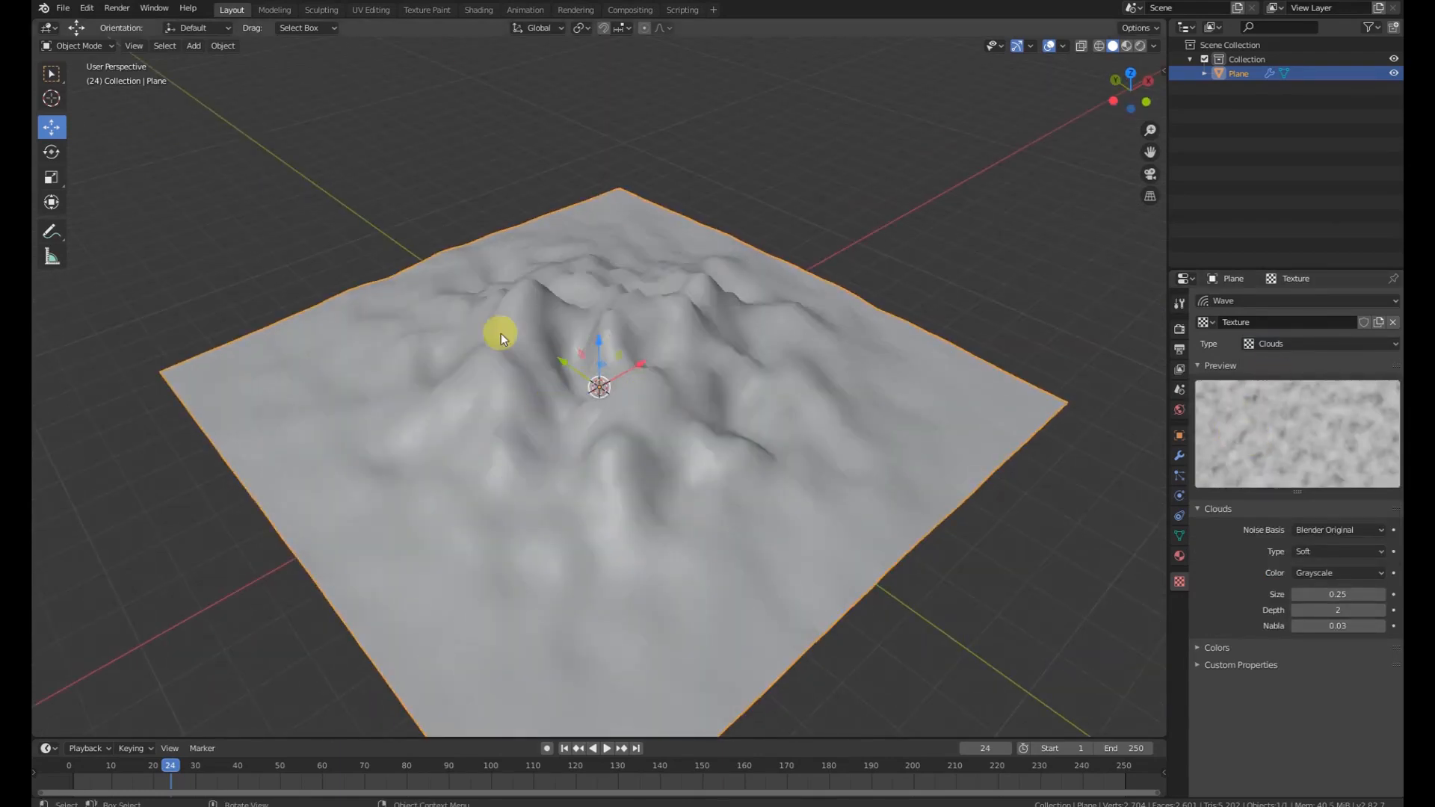
Return to the plane's modifier settings and play the animation to watch the Clouds-textured wave.
{"action": "left_click", "coordinate": [1179, 455]}
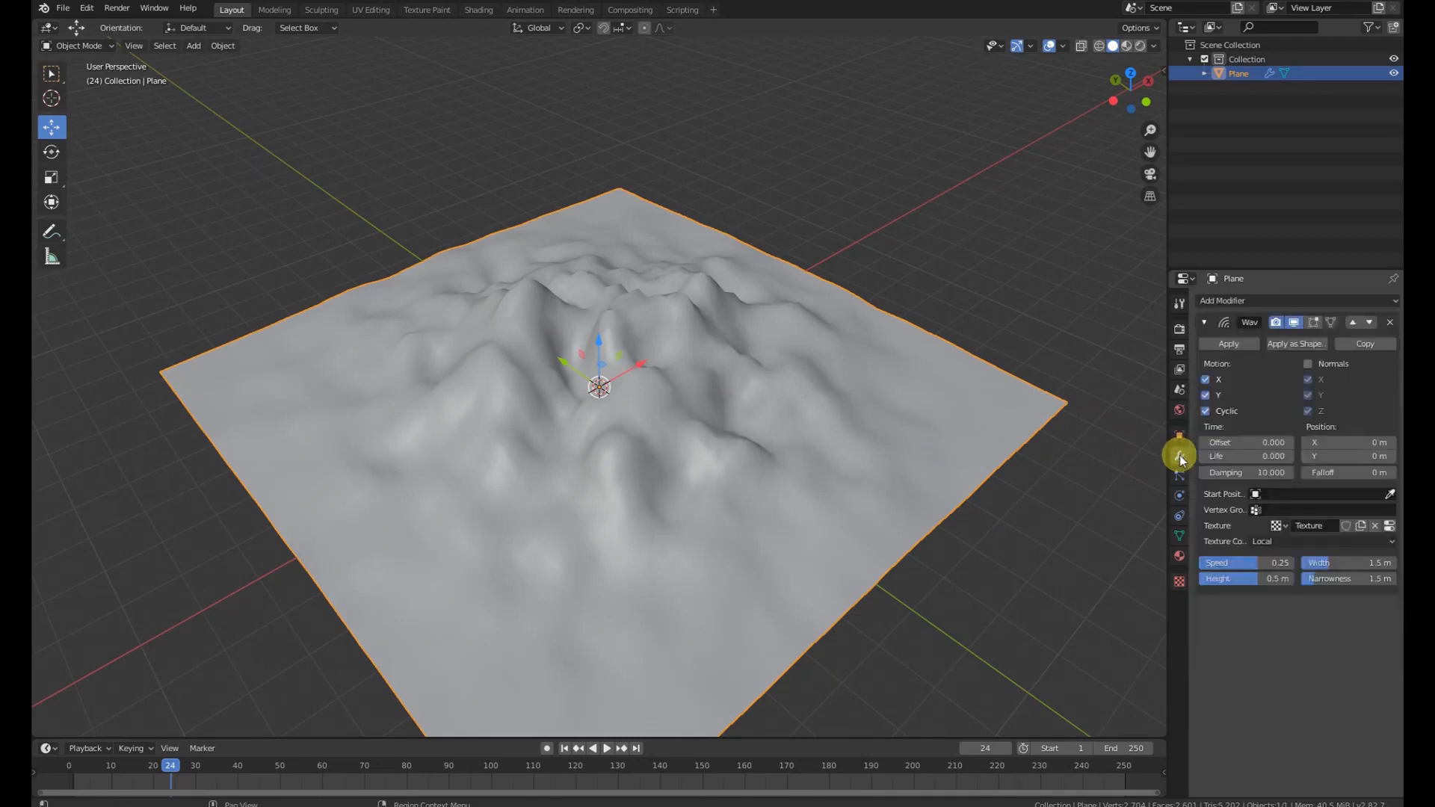
{"action": "left_click", "coordinate": [608, 749]}
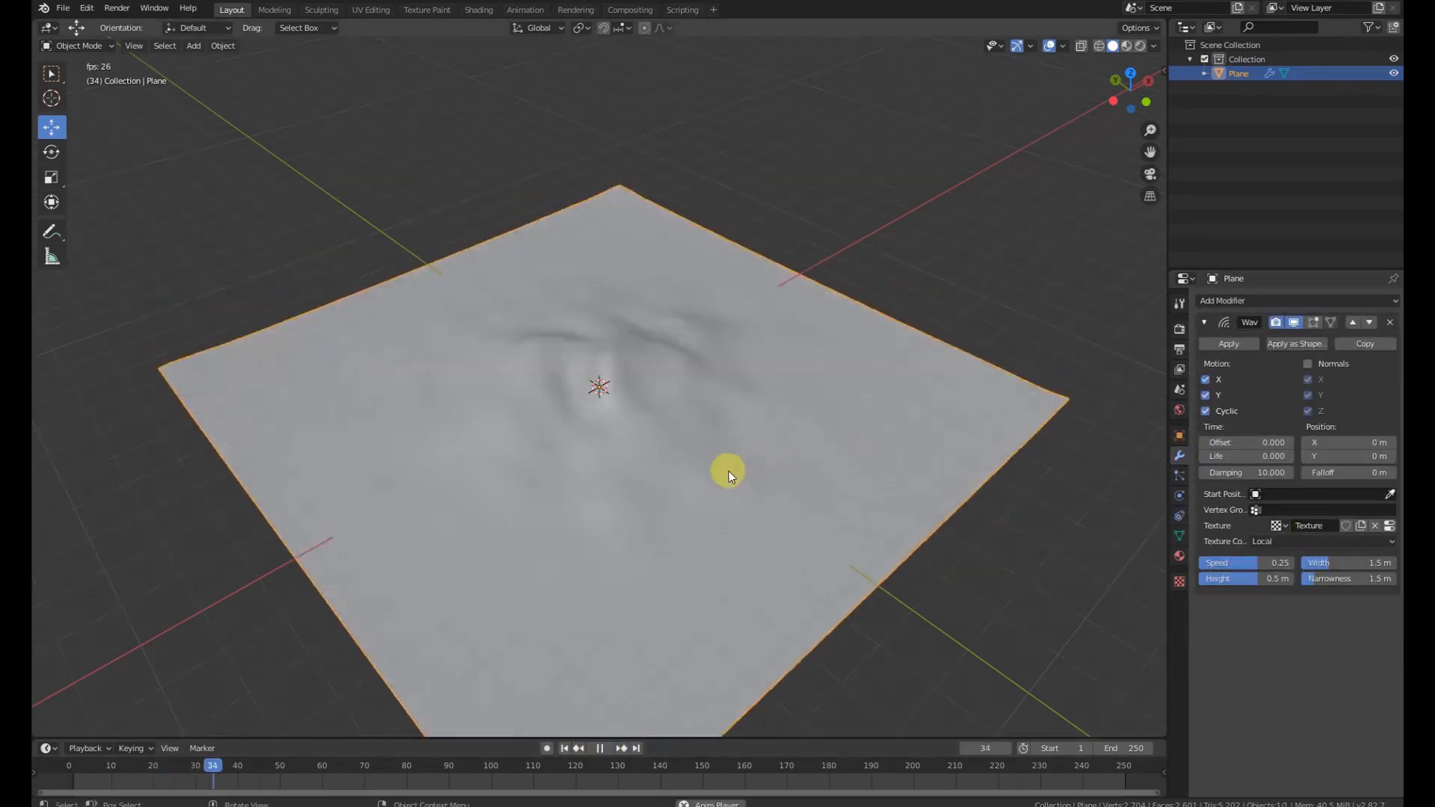
{"action": "middle_click_drag", "start_coordinate": [686, 370], "coordinate": [681, 409]}
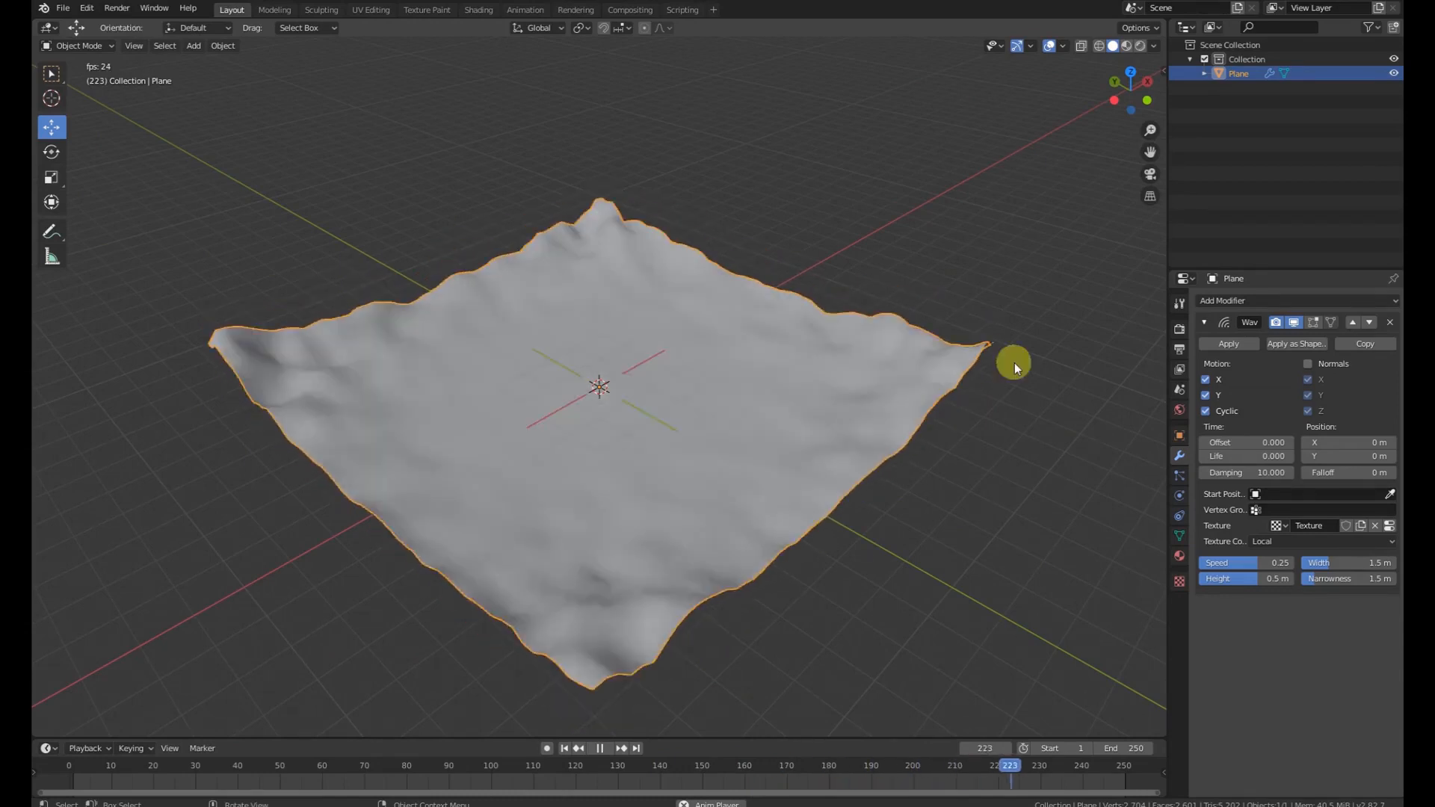
Turn off the Wave modifier's X motion during playback and view the textured wave travelling along Y.
{"action": "left_click", "coordinate": [1206, 379]}
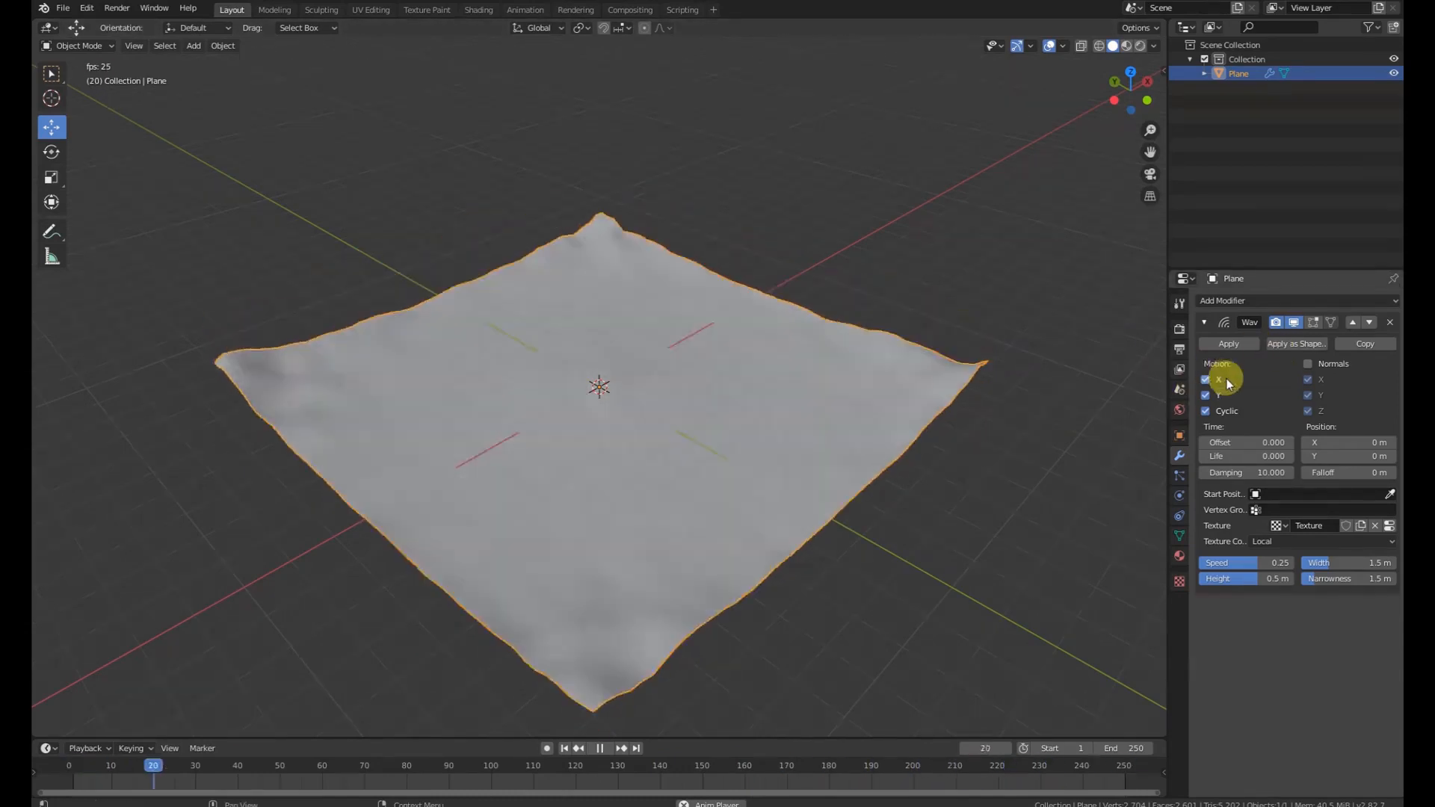
{"action": "middle_click_drag", "start_coordinate": [627, 347], "coordinate": [681, 428]}
{"action": "scroll", "coordinate": [600, 459], "scroll_direction": "up", "scroll_amount": 3}
{"action": "scroll", "coordinate": [605, 429], "scroll_direction": "down", "scroll_amount": 5}
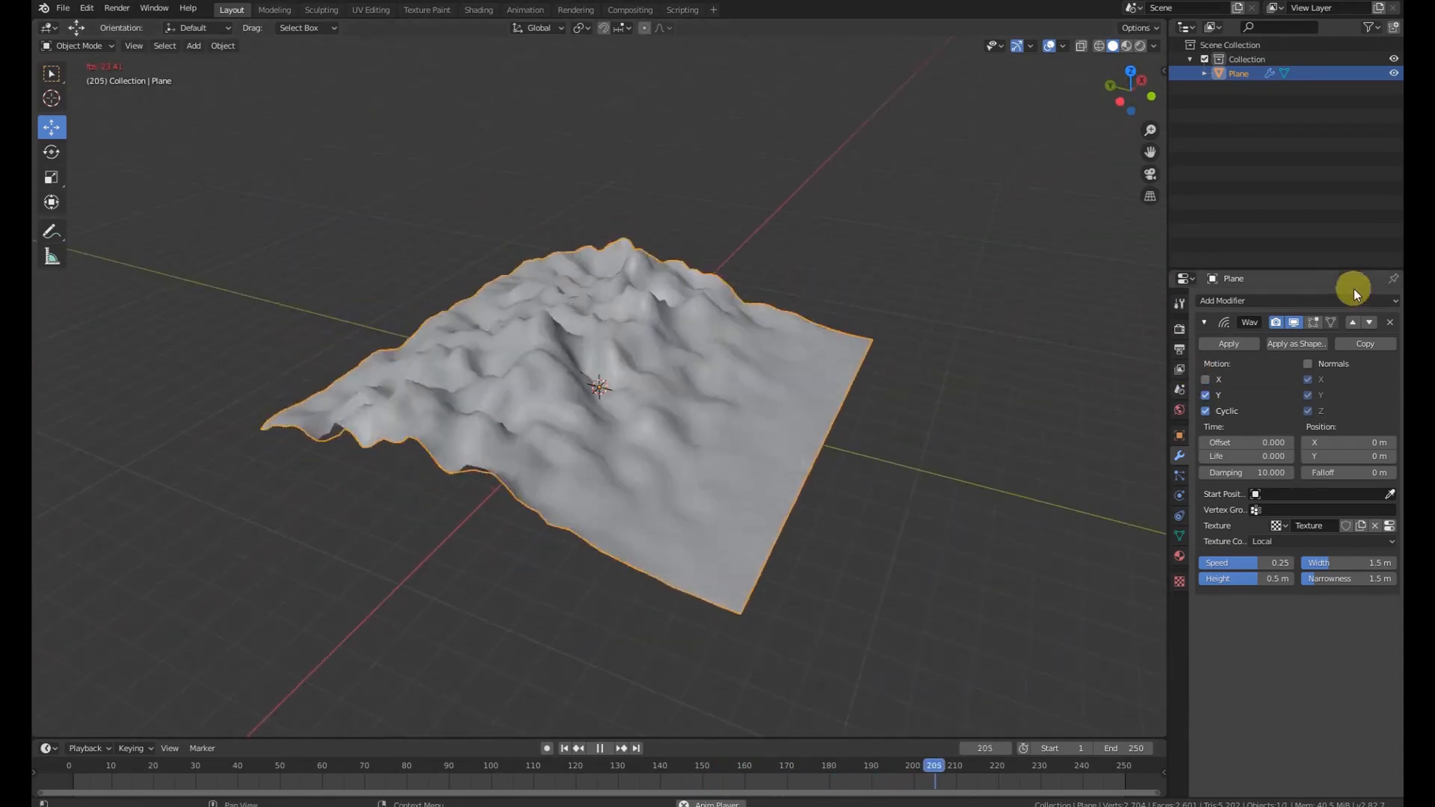
Remove the Wave modifier from the plane and stop the animation playback.
{"action": "left_click", "coordinate": [1389, 322]}
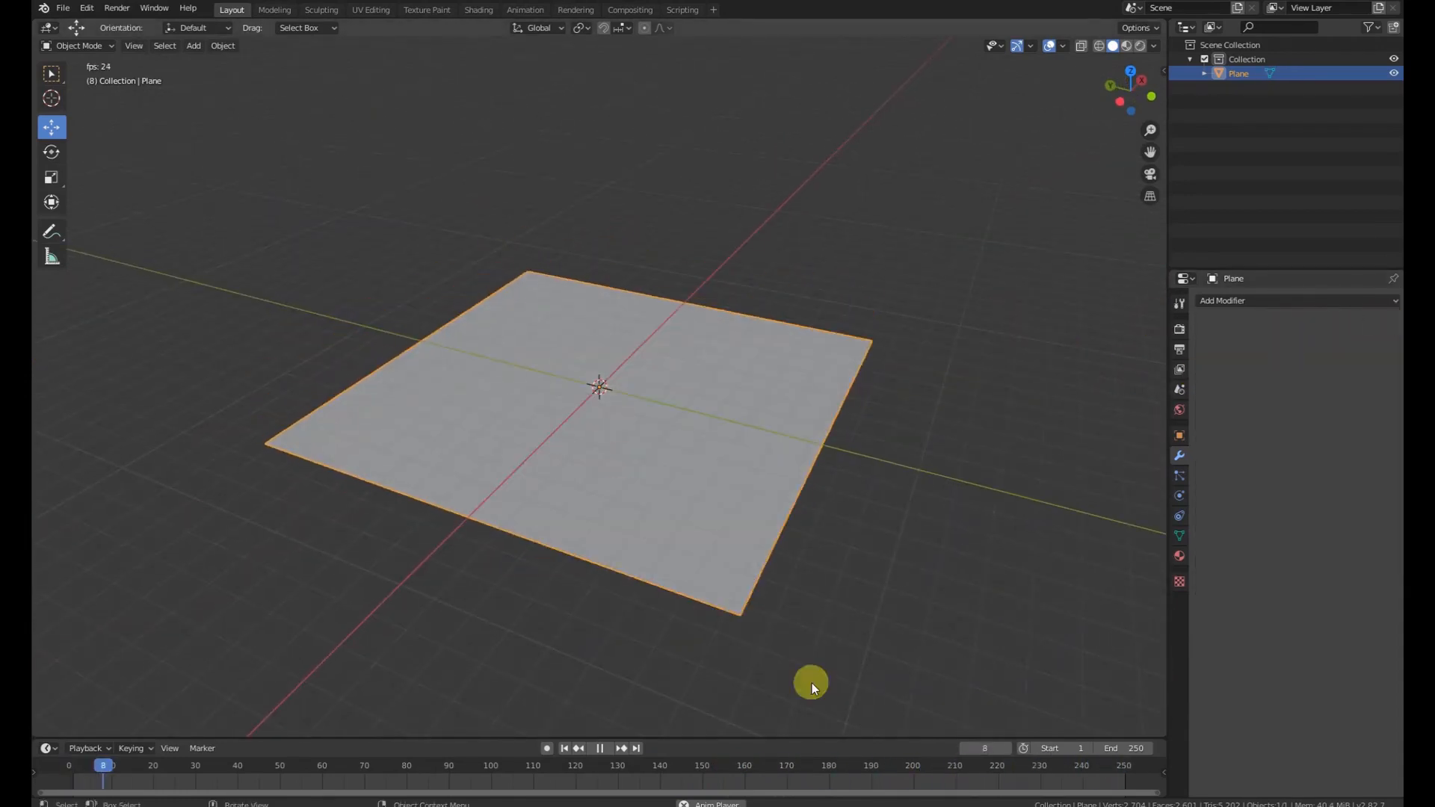
{"action": "left_click", "coordinate": [599, 748]}
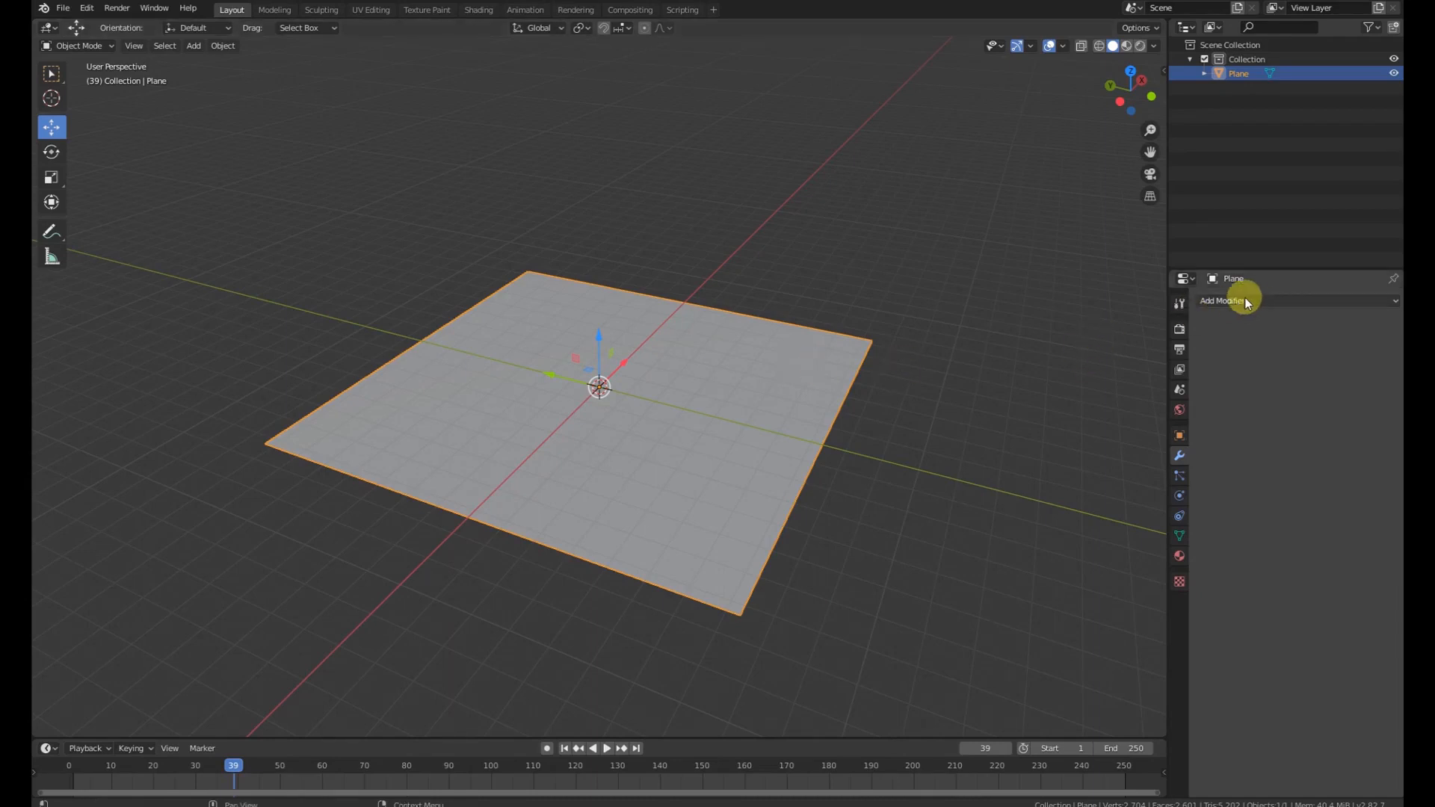
{"action": "middle_click_drag", "start_coordinate": [730, 358], "coordinate": [1038, 329]}
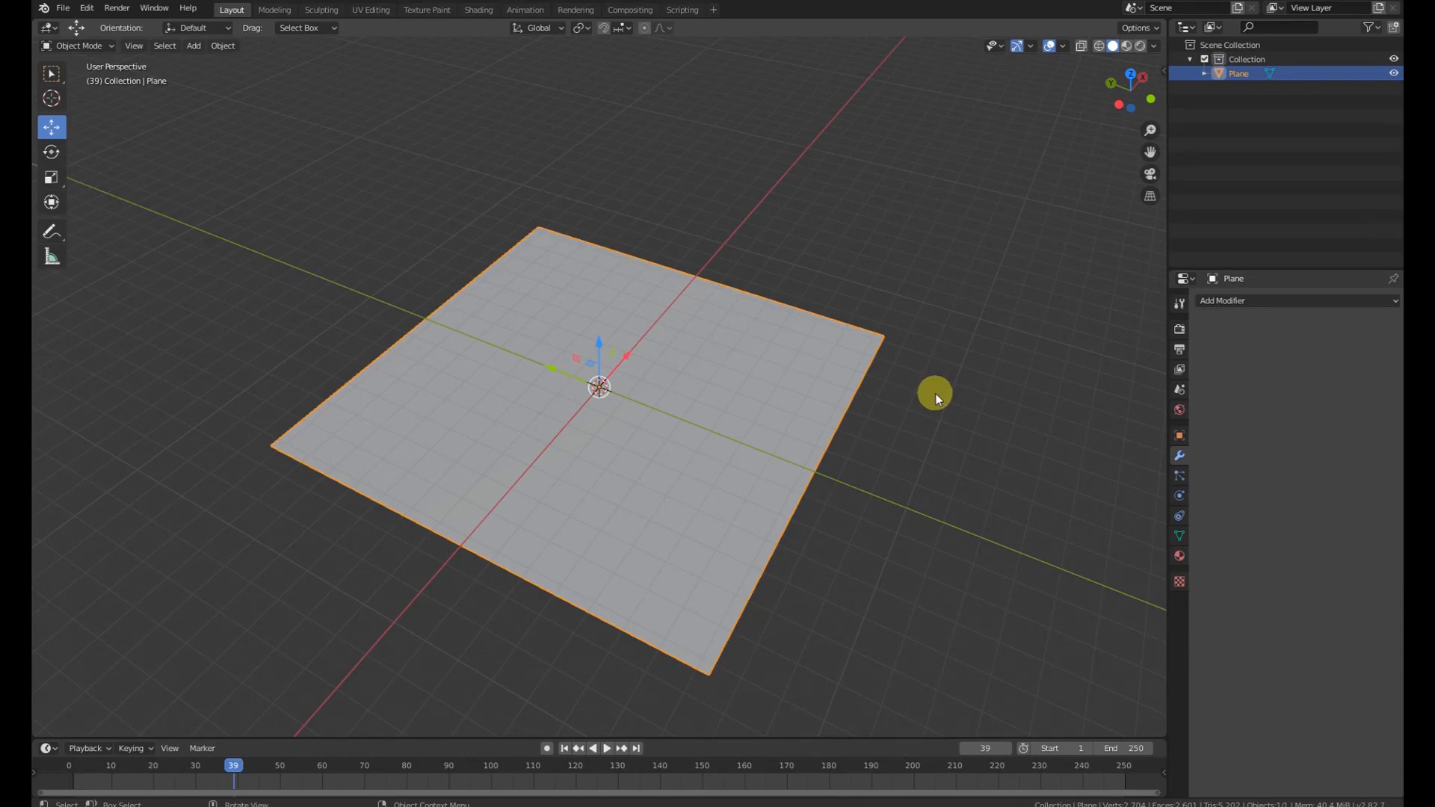
{"action": "mouse_move", "coordinate": [826, 311]}
{"action": "middle_mouse_down"}
{"action": "mouse_move", "coordinate": [688, 329]}
{"action": "mouse_move", "coordinate": [845, 298]}
{"action": "middle_mouse_up"}
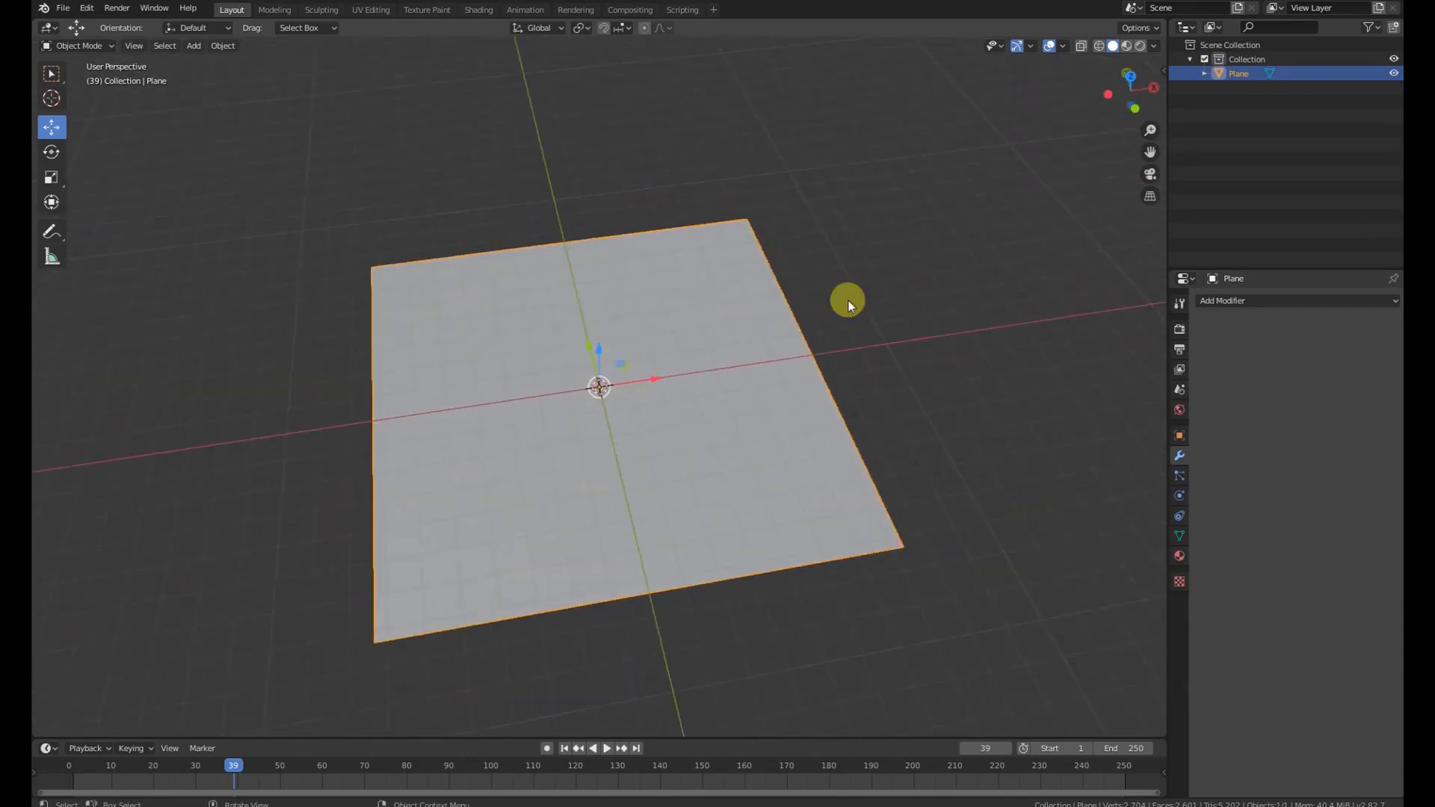
{"action": "left_click", "coordinate": [1246, 300]}
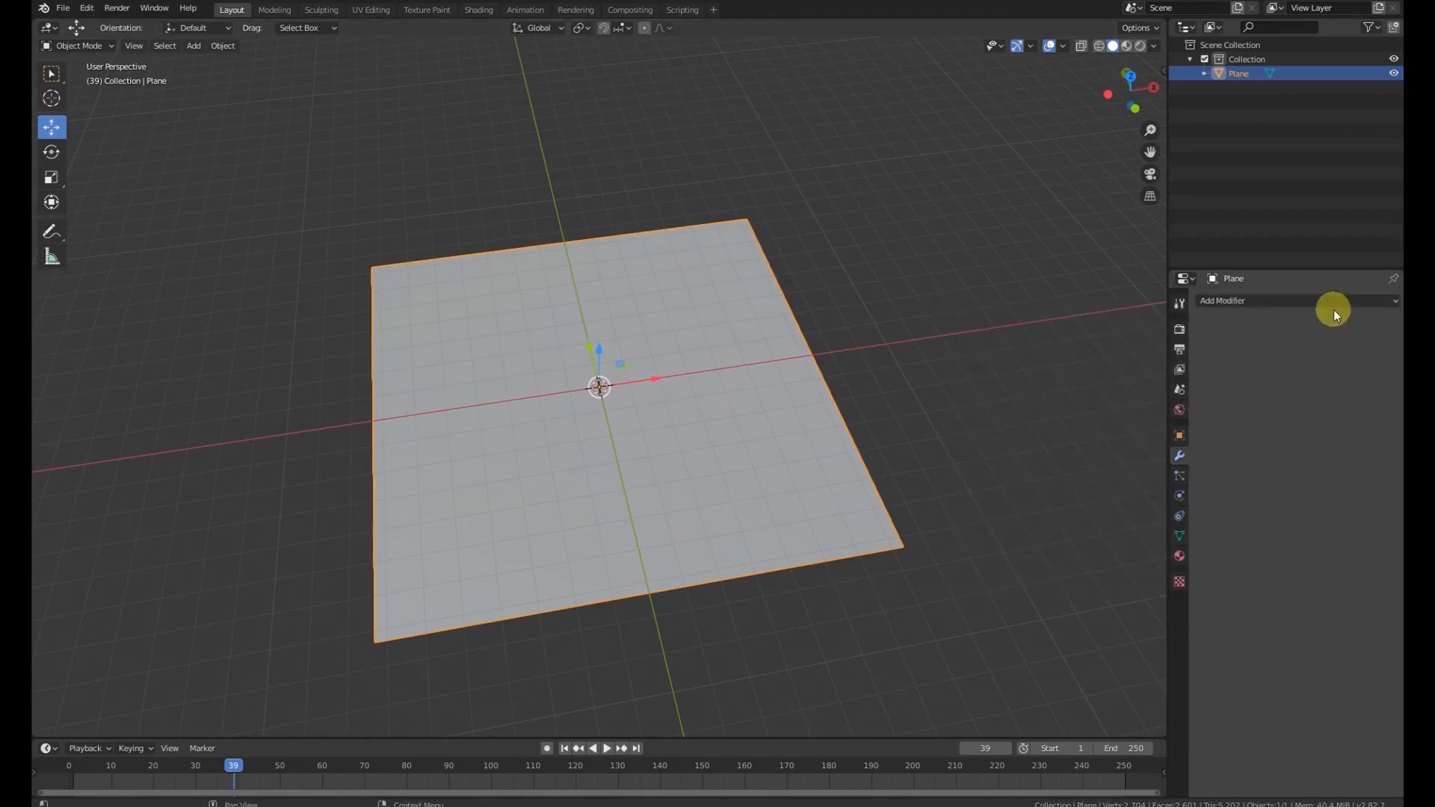
{"action": "left_click", "coordinate": [1330, 306]}
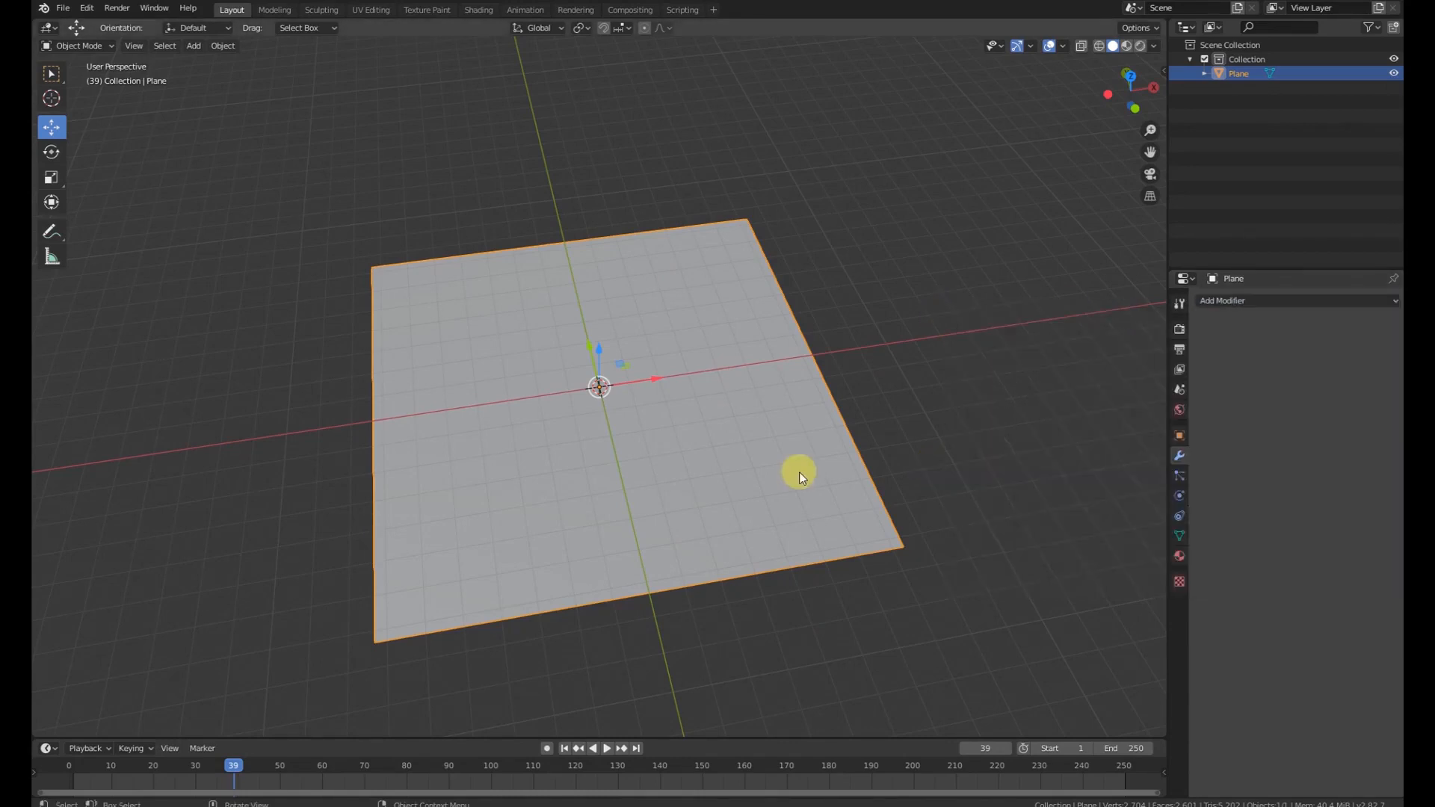
{"action": "middle_click_drag", "start_coordinate": [939, 407], "coordinate": [1003, 393]}
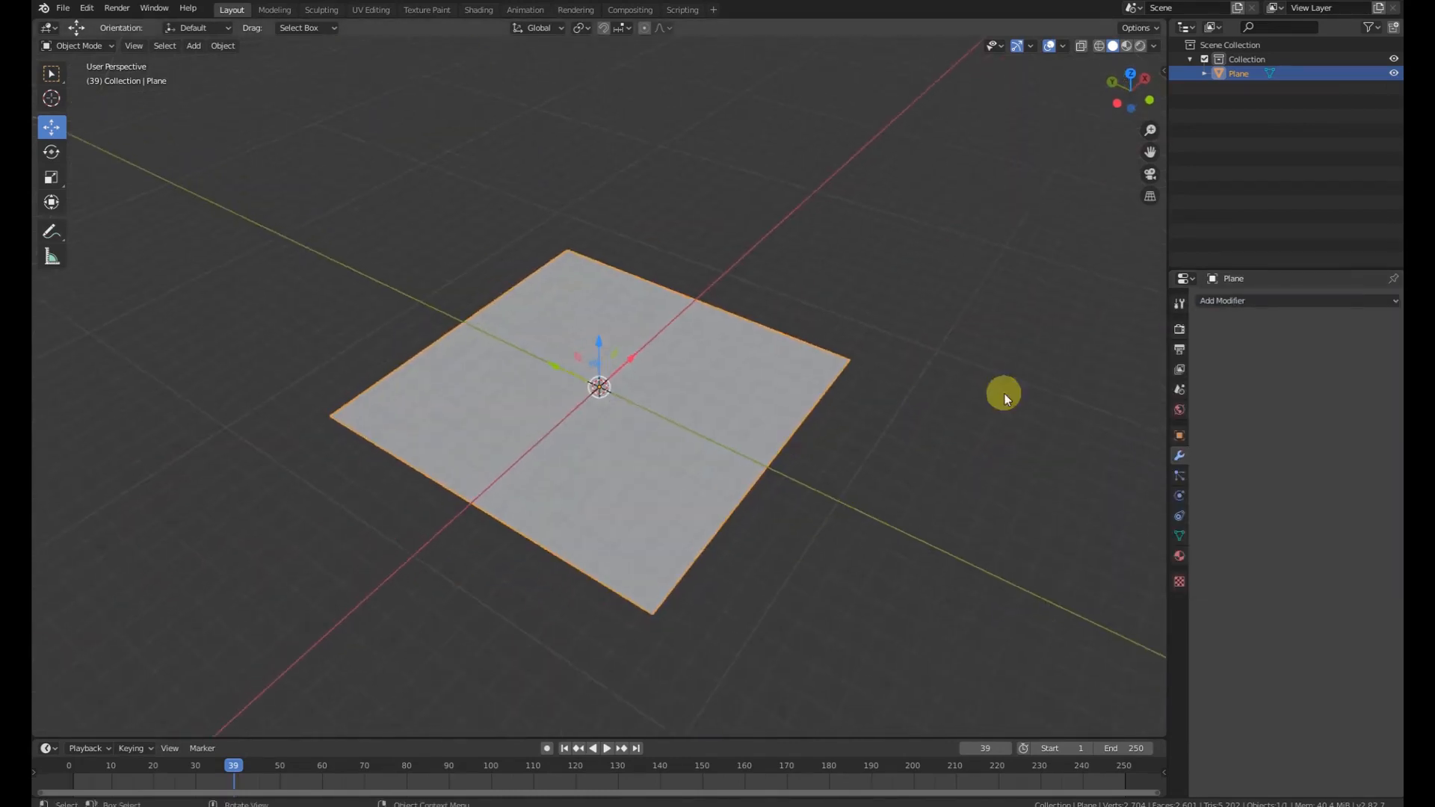
{"action": "left_click", "coordinate": [1303, 302]}
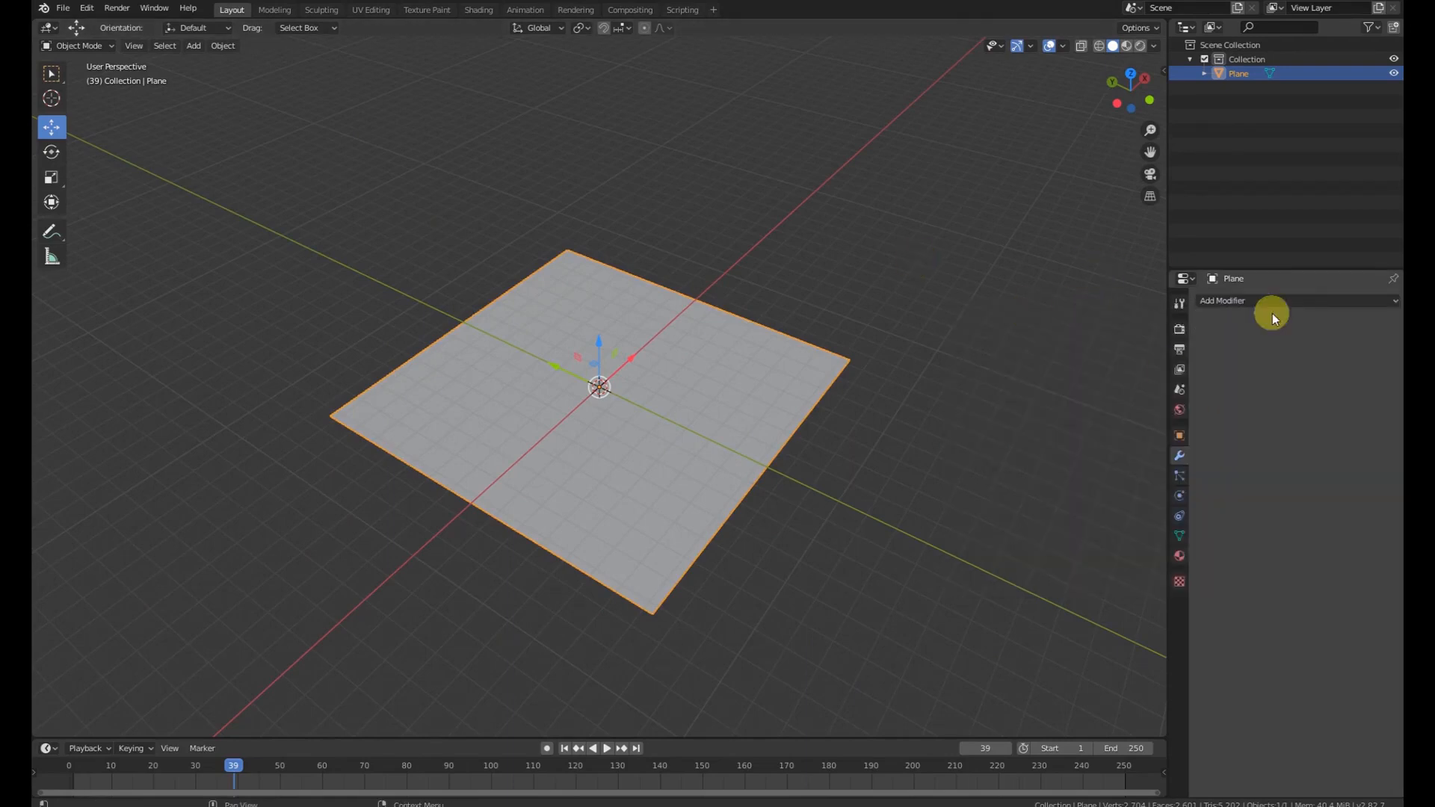